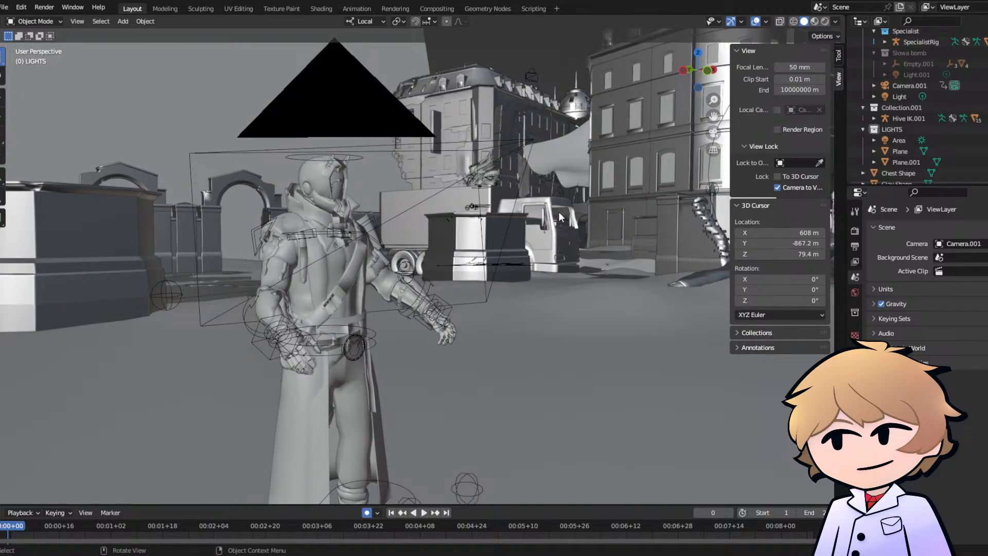
# - Select the character's SpecialistRig armature and switch it to Pose Mode
pyautogui.moveTo(560, 216); pyautogui.dragTo(396, 292, button='middle')
pyautogui.click(356, 301)
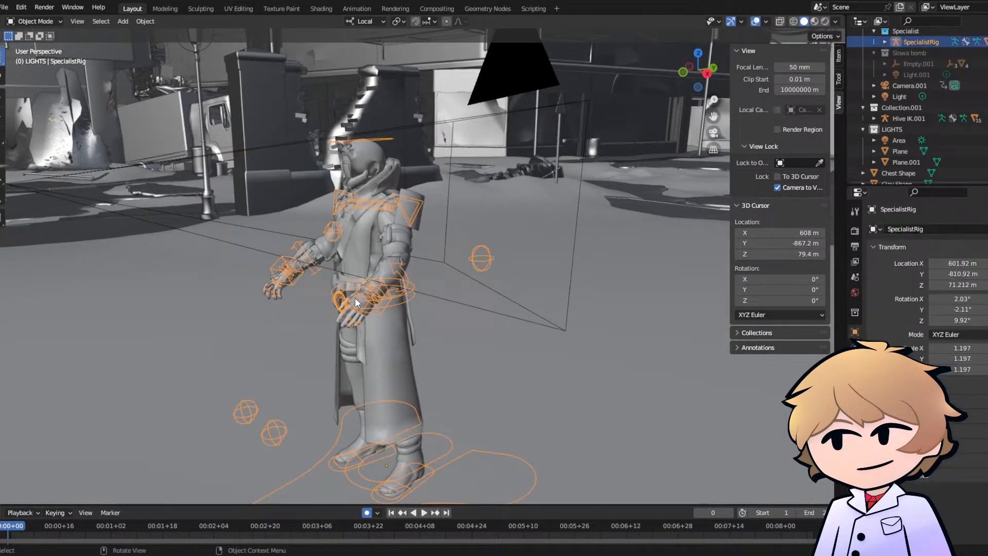
pyautogui.moveTo(315, 289); pyautogui.dragTo(326, 213, button='middle')
pyautogui.click(35, 21)
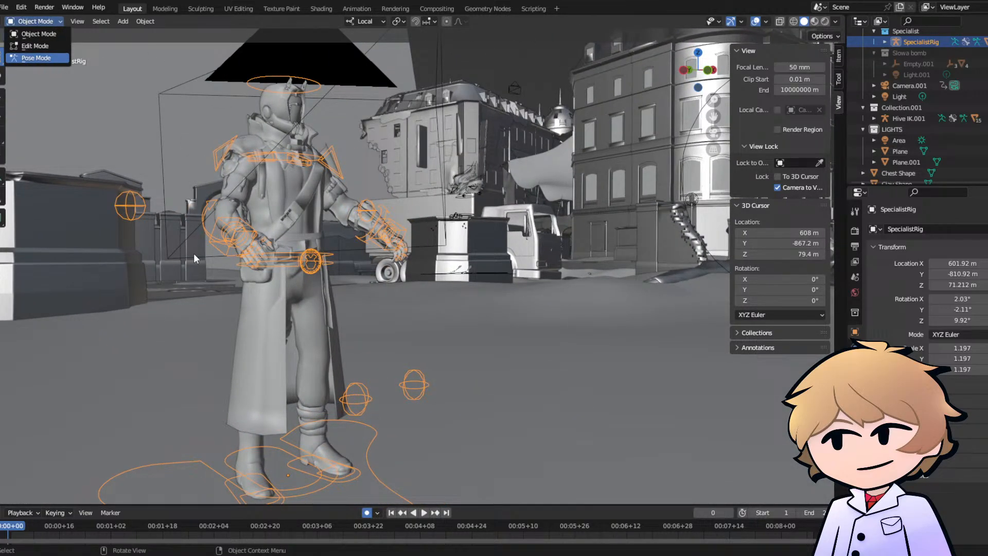
pyautogui.press('Return')
# - Move the right heel IK control backward so the right foot trails behind the body
pyautogui.moveTo(193, 253); pyautogui.dragTo(403, 336, button='middle')
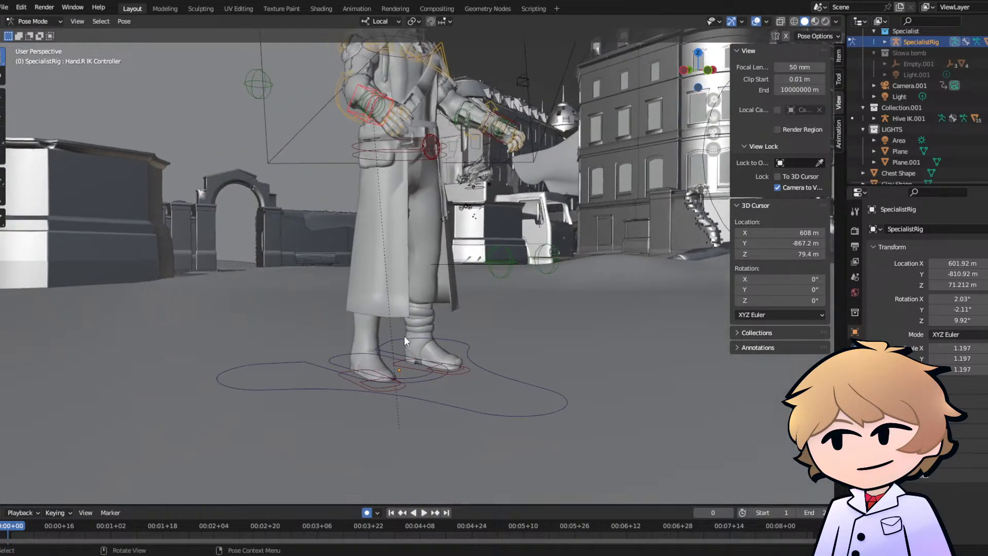
pyautogui.click(351, 369)
pyautogui.moveTo(332, 362); pyautogui.dragTo(383, 335, button='middle')
pyautogui.moveTo(397, 292)
pyautogui.mouseDown(button='middle')
pyautogui.moveTo(338, 284)
pyautogui.moveTo(358, 287)
pyautogui.moveTo(414, 252)
pyautogui.moveTo(418, 277)
pyautogui.moveTo(401, 289)
pyautogui.mouseUp(button='middle')
pyautogui.press('g')
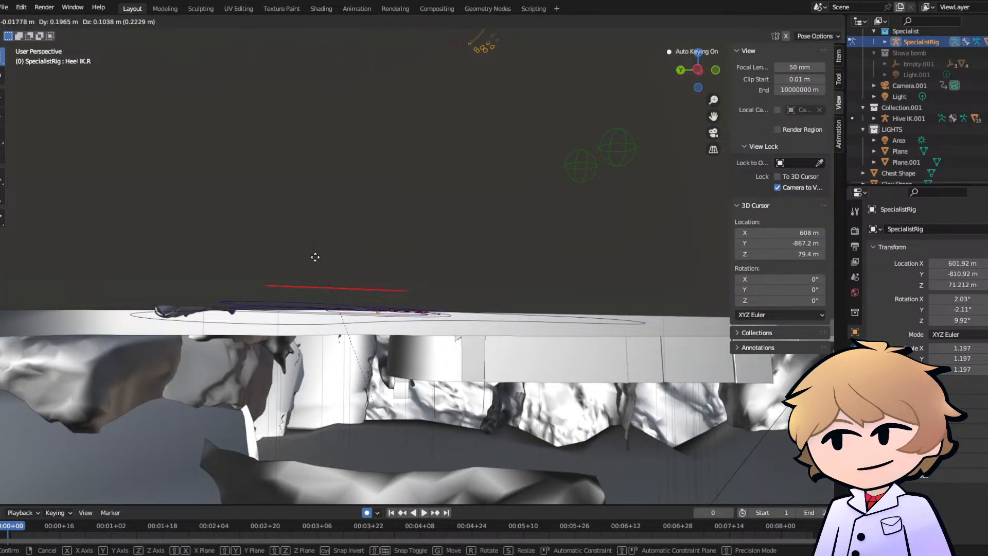
pyautogui.click(342, 240)
pyautogui.moveTo(342, 242); pyautogui.dragTo(358, 279, button='middle')
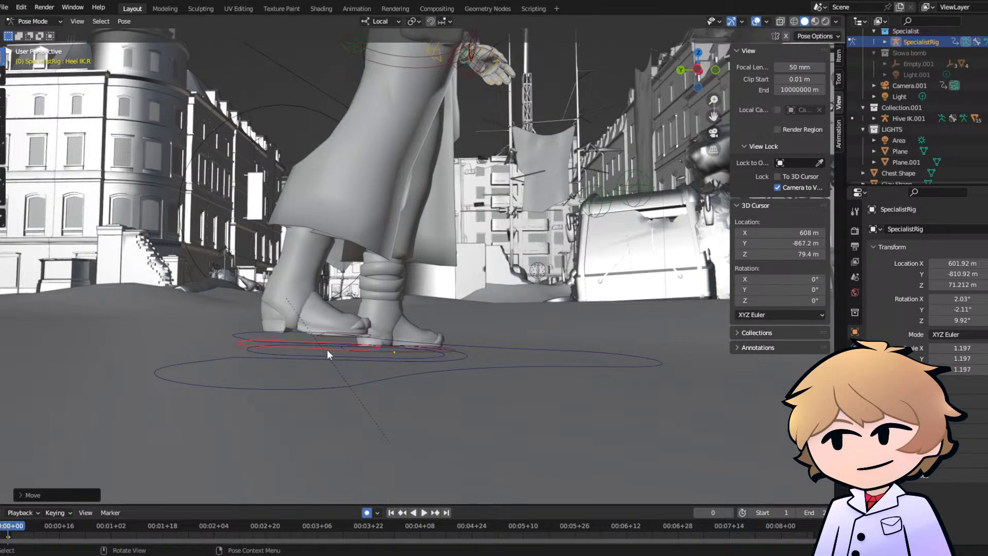
# - Raise the right heel IK control off the ground and rotate it so the toes point downward
pyautogui.moveTo(327, 350); pyautogui.dragTo(366, 287)
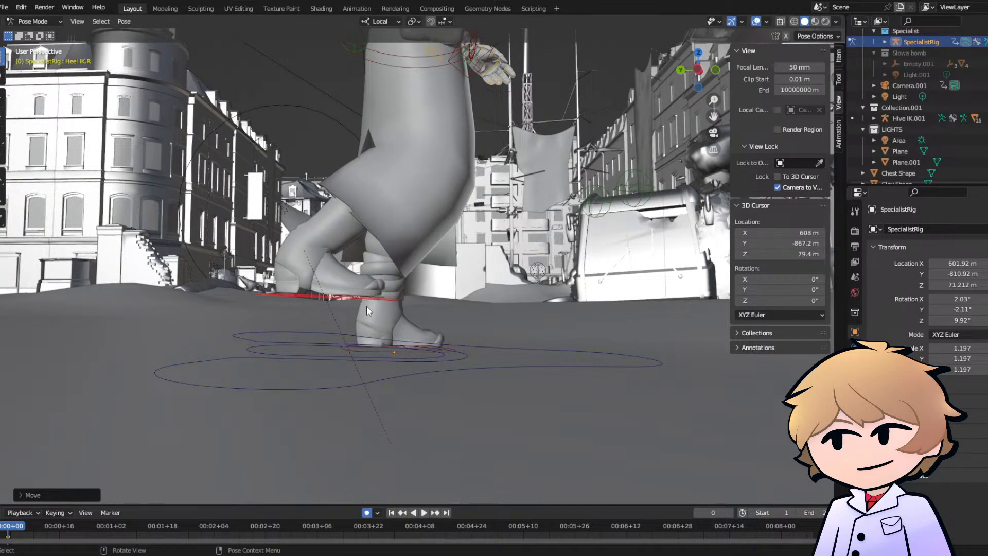
pyautogui.press('r')
pyautogui.click(431, 209)
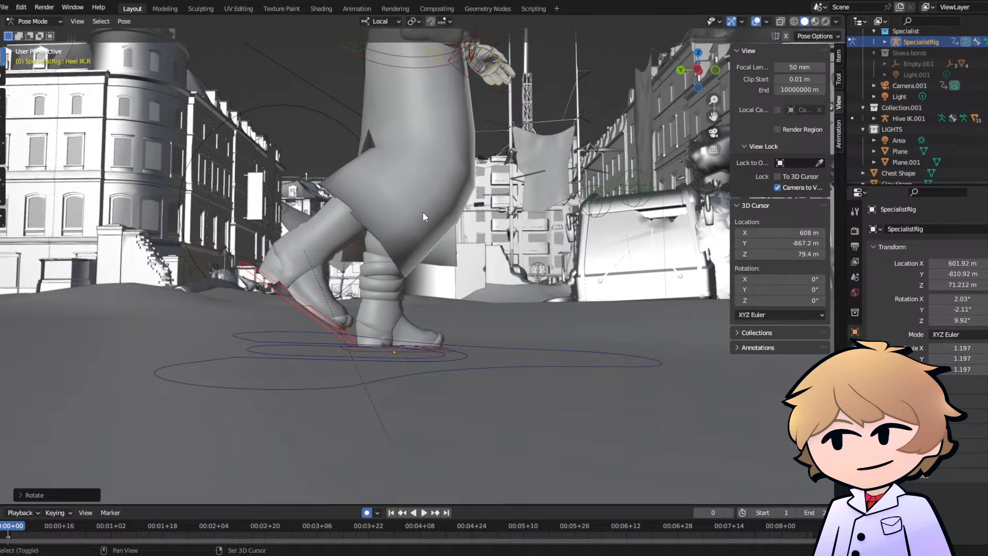
# - In wireframe shading, lift the right heel IK control further and tilt it more steeply, then return to solid shading
pyautogui.hotkey('shift', 'z')
pyautogui.keyDown('shift'); pyautogui.moveTo(422, 212); pyautogui.dragTo(349, 264, button='middle'); pyautogui.keyUp('shift')
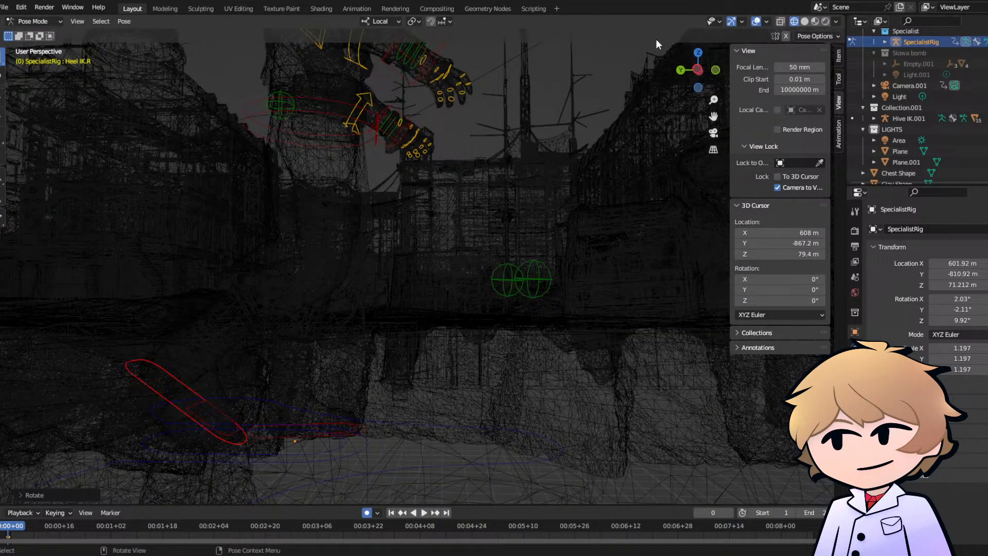
pyautogui.moveTo(656, 44); pyautogui.dragTo(408, 326, button='middle')
pyautogui.press('g')
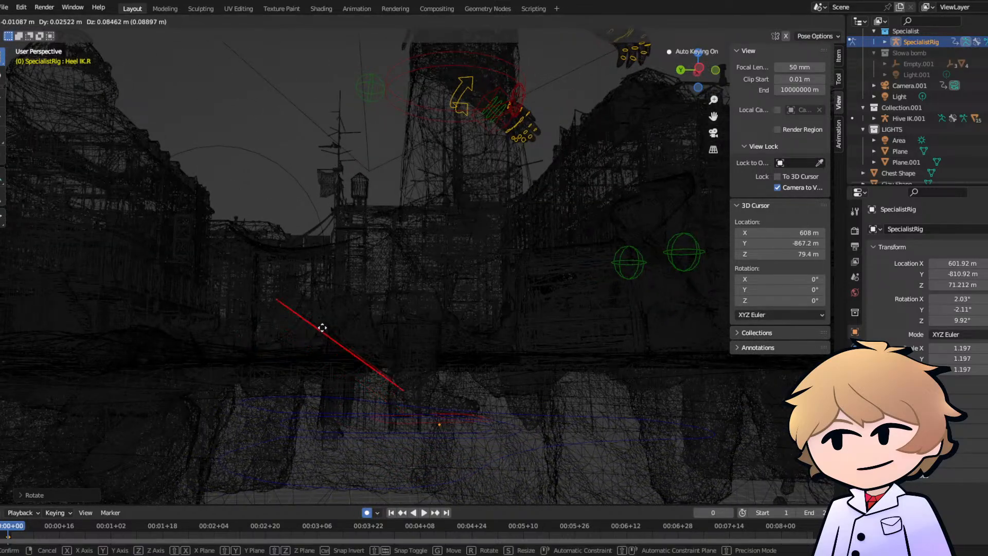
pyautogui.click(360, 342)
pyautogui.press('r')
pyautogui.click(647, 15)
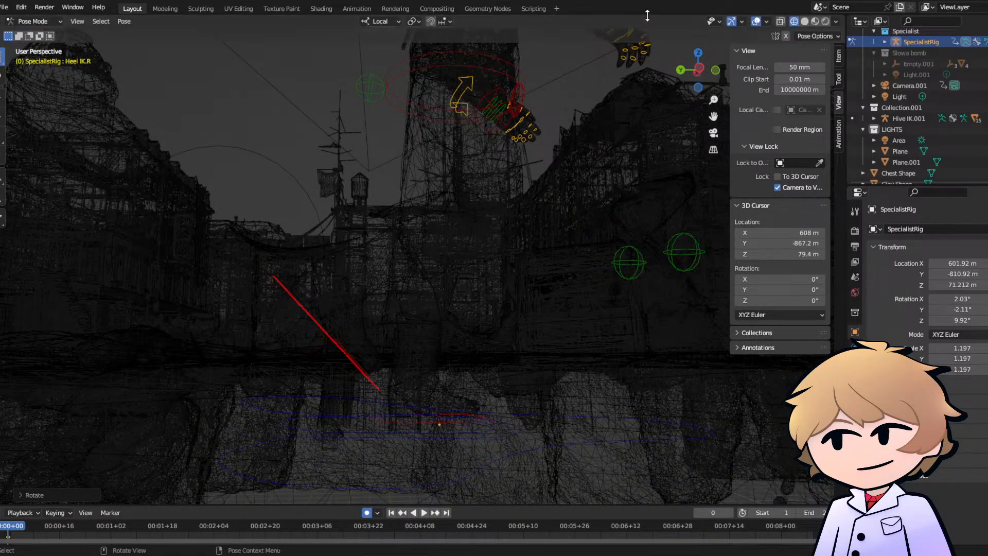
pyautogui.click(804, 21)
# - Move the left heel IK control forward into a stride and rotate it about 16° to lift the toes
pyautogui.moveTo(416, 224)
pyautogui.mouseDown(button='middle')
pyautogui.moveTo(432, 190)
pyautogui.moveTo(385, 205)
pyautogui.moveTo(440, 190)
pyautogui.moveTo(394, 210)
pyautogui.moveTo(362, 282)
pyautogui.mouseUp(button='middle')
pyautogui.moveTo(454, 253); pyautogui.dragTo(360, 228, button='middle')
pyautogui.scroll(-5, 360, 228)
pyautogui.scroll(-1, 406, 197)
pyautogui.moveTo(406, 197); pyautogui.dragTo(387, 249, button='middle')
pyautogui.scroll(6, 432, 267)
pyautogui.click(359, 278)
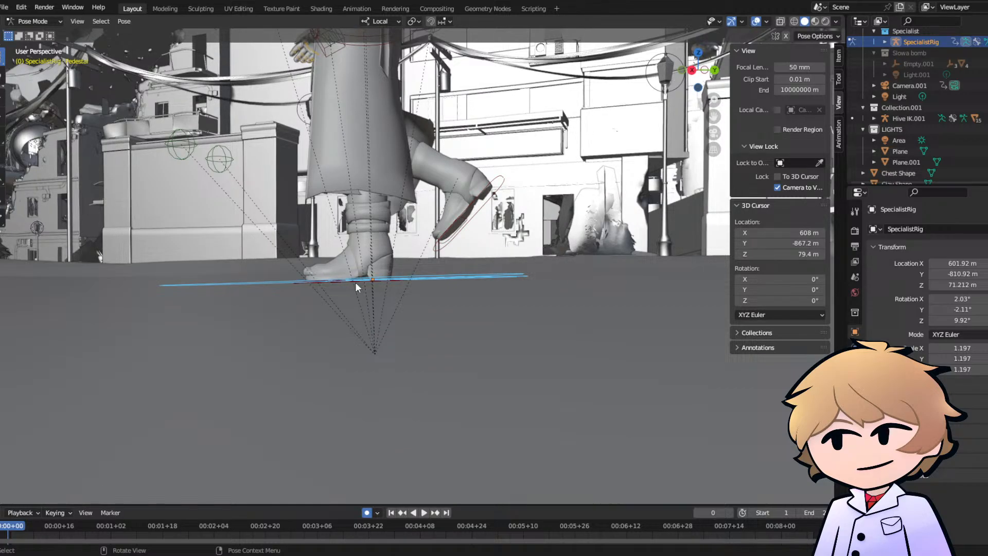
pyautogui.click(355, 282)
pyautogui.press('g')
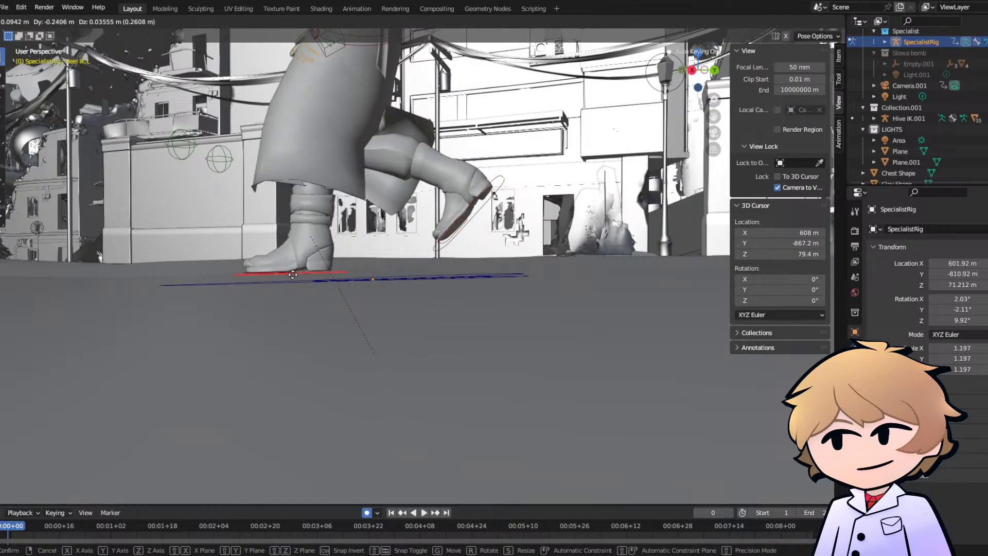
pyautogui.click(267, 273)
pyautogui.press('r')
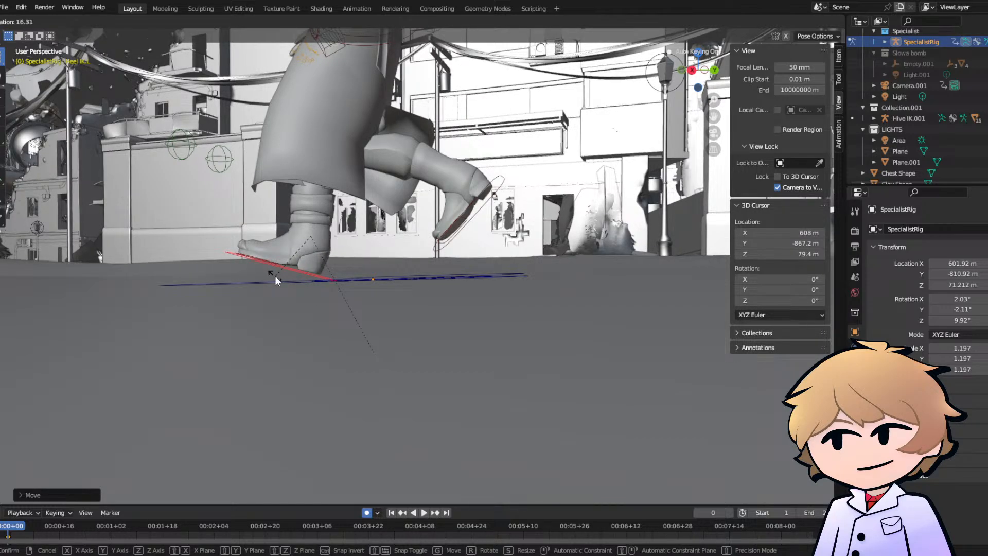
pyautogui.click(274, 276)
# - Move the right hand IK controller back and down beside the hip
pyautogui.moveTo(275, 276); pyautogui.dragTo(446, 265, button='middle')
pyautogui.scroll(-5, 413, 240)
pyautogui.scroll(3, 456, 218)
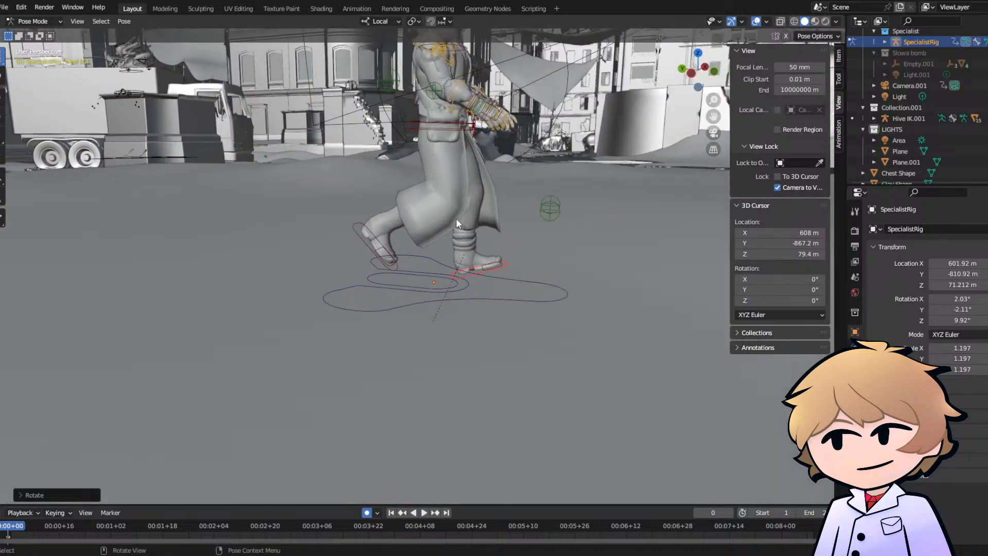
pyautogui.scroll(3, 456, 218)
pyautogui.keyDown('shift'); pyautogui.moveTo(456, 218); pyautogui.dragTo(303, 323, button='middle'); pyautogui.keyUp('shift')
pyautogui.click(342, 219)
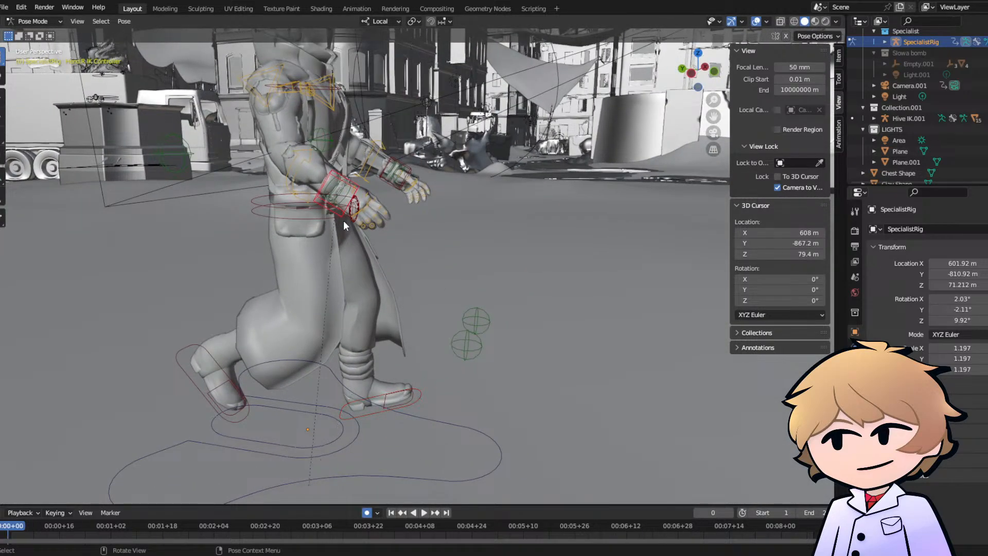
pyautogui.moveTo(344, 220); pyautogui.dragTo(355, 205, button='middle')
pyautogui.scroll(-2, 353, 211)
pyautogui.press('g')
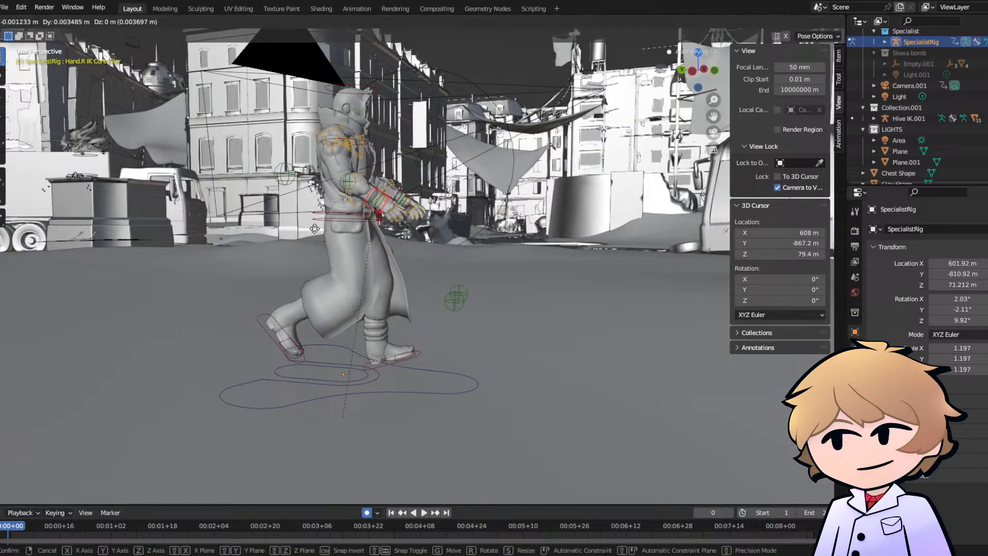
pyautogui.click(349, 242)
# - Rotate the right hand IK controller to align the hand with the forearm and nudge its position
pyautogui.press('r')
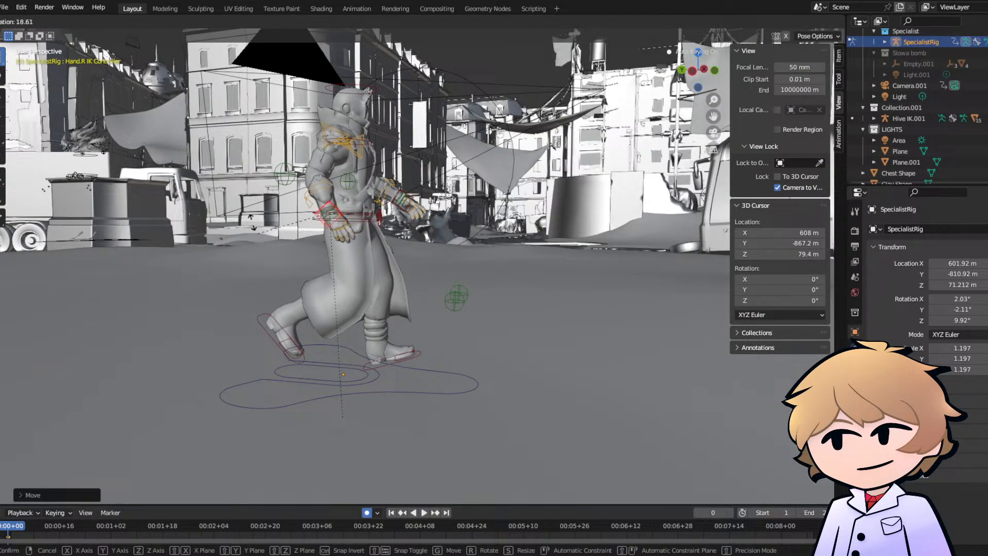
pyautogui.click(336, 217)
pyautogui.press('g')
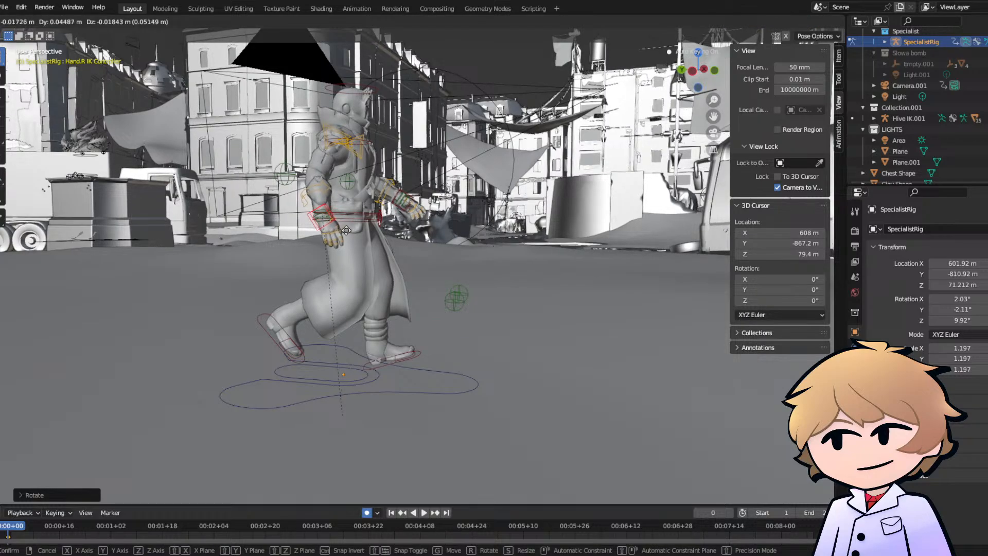
pyautogui.click(347, 228)
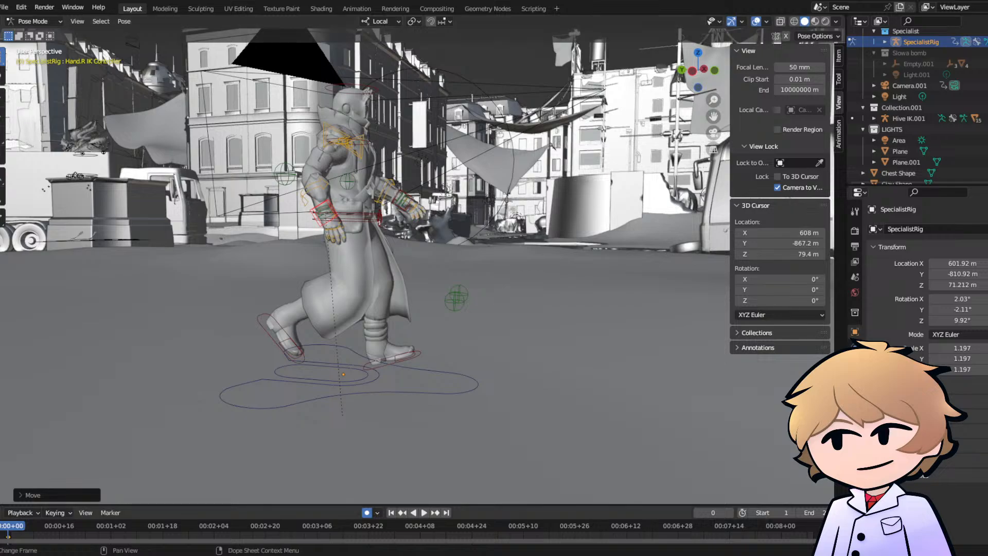
# - Move the left hand IK controller forward and up, and rotate the hand to follow the forward arm swing
pyautogui.moveTo(389, 257); pyautogui.dragTo(167, 282, button='middle')
pyautogui.scroll(4, 361, 247)
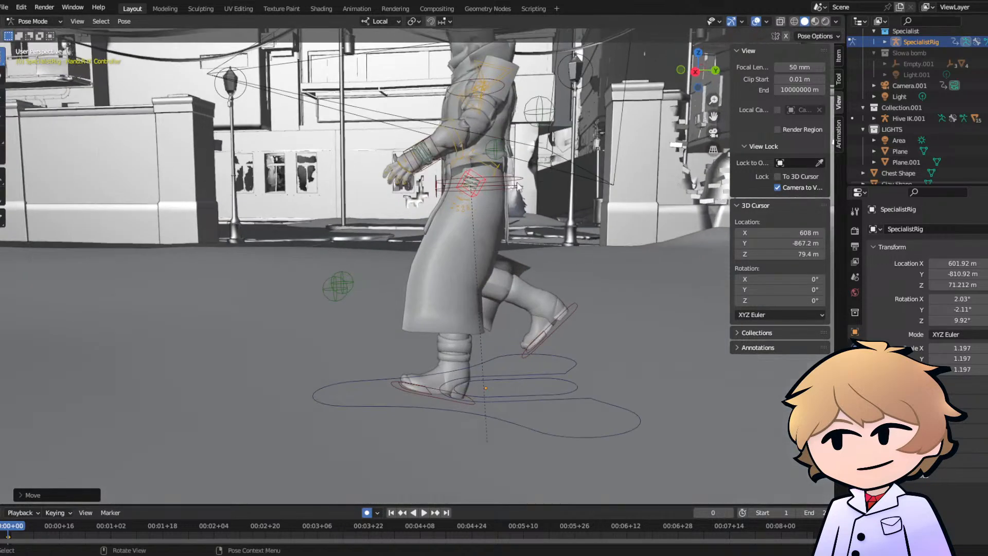
pyautogui.keyDown('shift'); pyautogui.moveTo(437, 196); pyautogui.dragTo(309, 242, button='middle'); pyautogui.keyUp('shift')
pyautogui.click(308, 234)
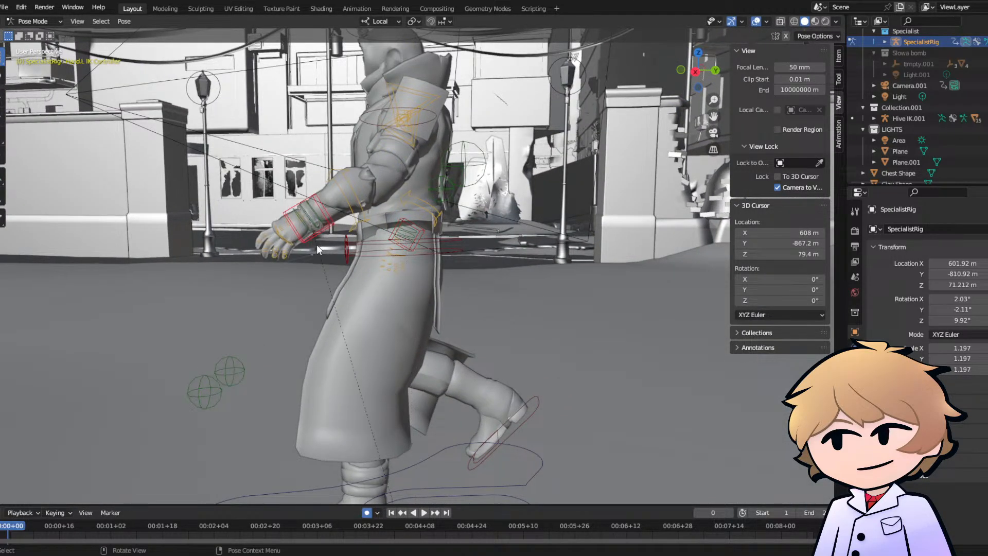
pyautogui.press('g')
pyautogui.click(281, 223)
pyautogui.press('r')
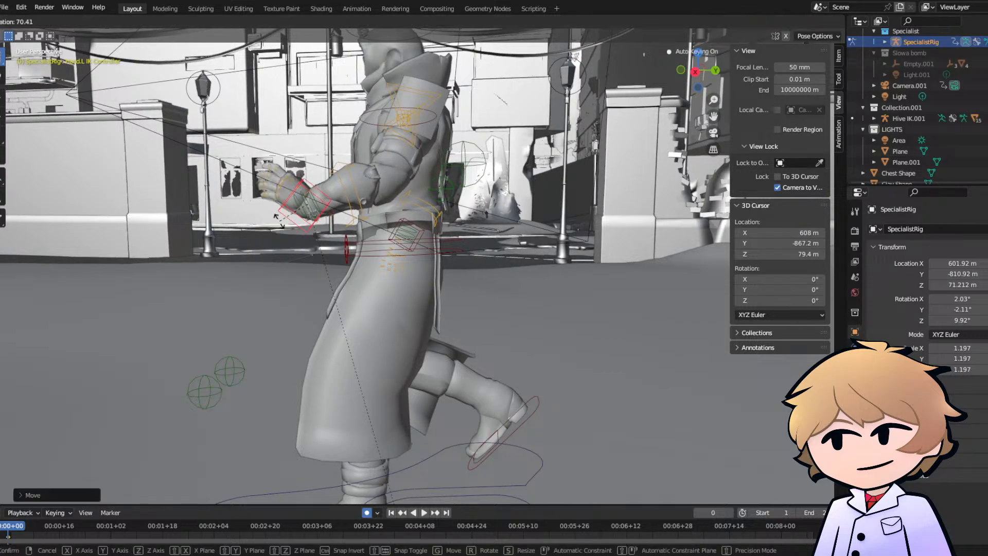
pyautogui.click(282, 261)
# - Examine the walking pose from the front and through the scene camera
pyautogui.moveTo(285, 257); pyautogui.dragTo(453, 226, button='middle')
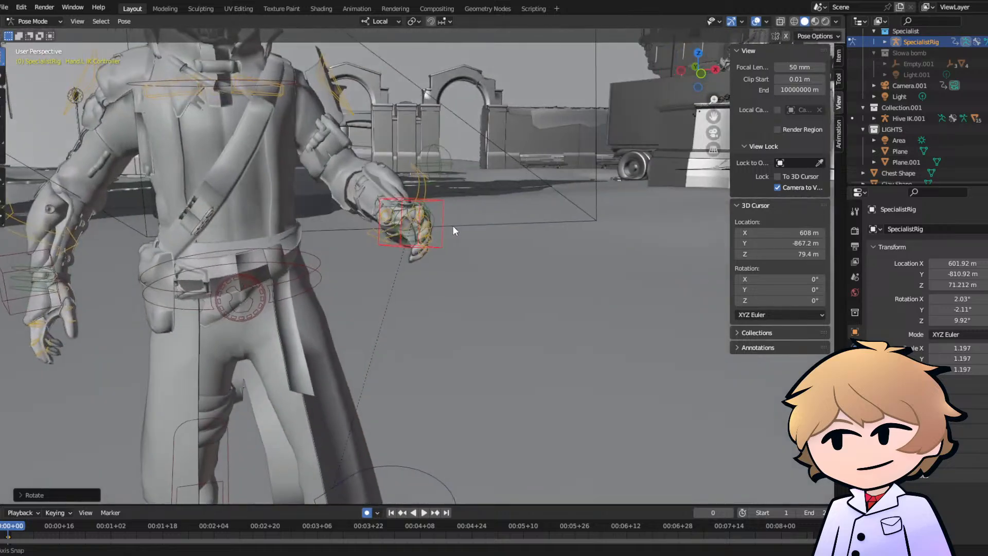
pyautogui.scroll(-4, 370, 206)
pyautogui.moveTo(372, 208); pyautogui.dragTo(397, 213, button='middle')
pyautogui.scroll(3, 259, 219)
pyautogui.scroll(-4, 422, 216)
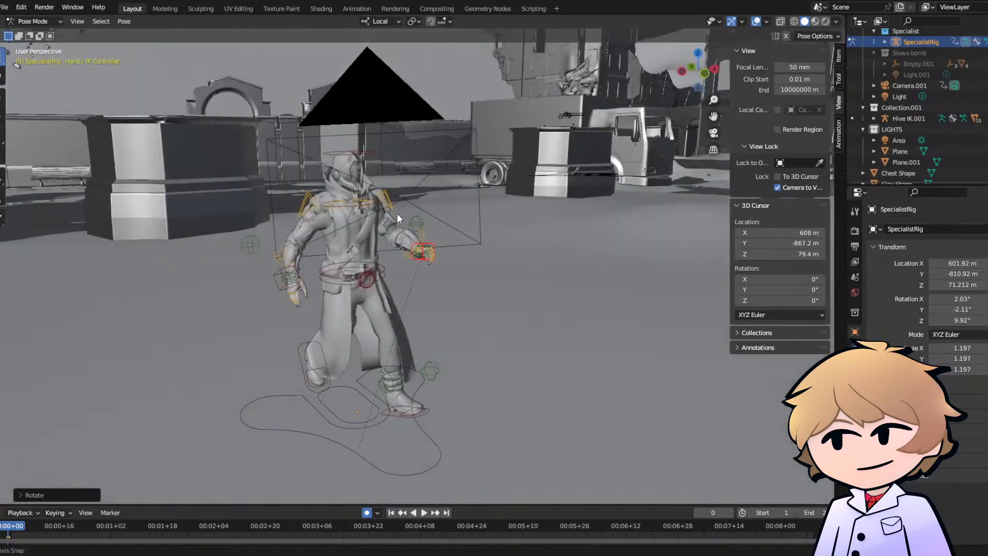
pyautogui.click(714, 134)
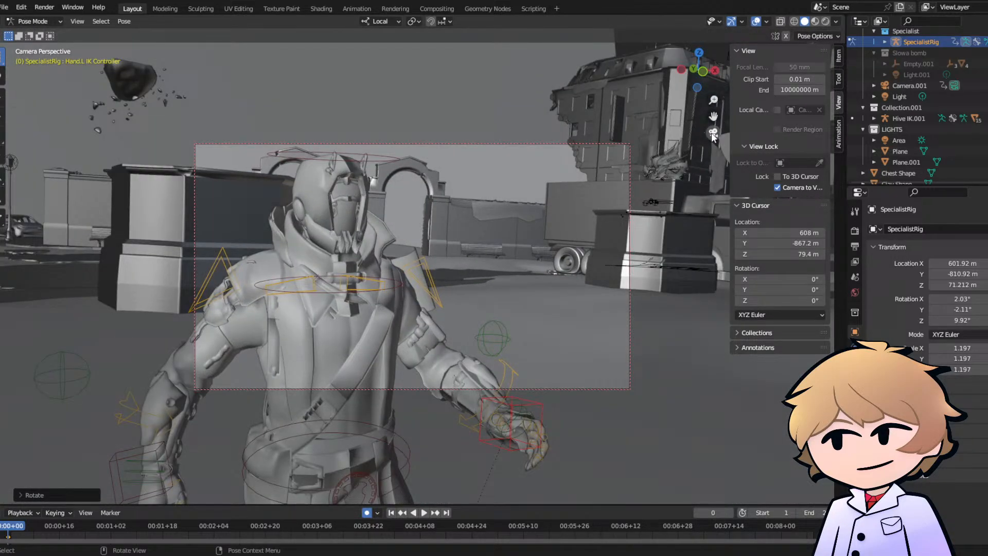
pyautogui.click(713, 136)
# - Lower the left hand IK controller toward the body, rotate it about -41°, and check the arm through the scene camera
pyautogui.moveTo(462, 204); pyautogui.dragTo(274, 225, button='middle')
pyautogui.scroll(5, 379, 225)
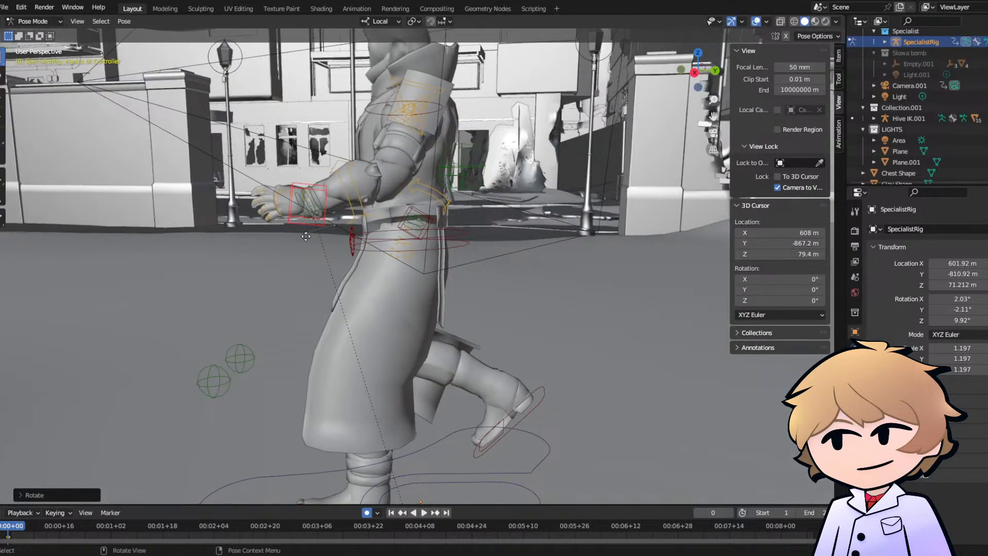
pyautogui.press('g')
pyautogui.click(305, 237)
pyautogui.press('r')
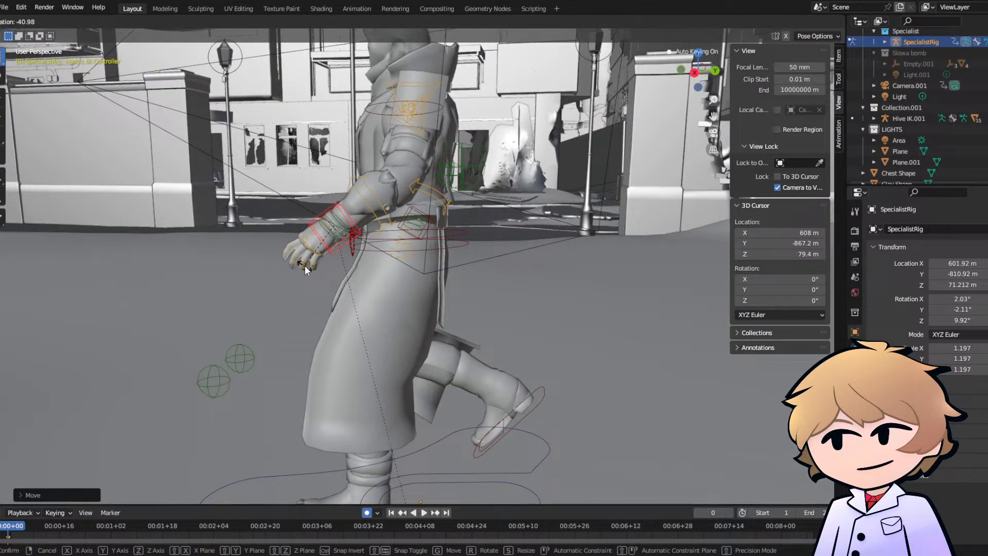
pyautogui.click(308, 270)
pyautogui.press('g')
pyautogui.click(305, 251)
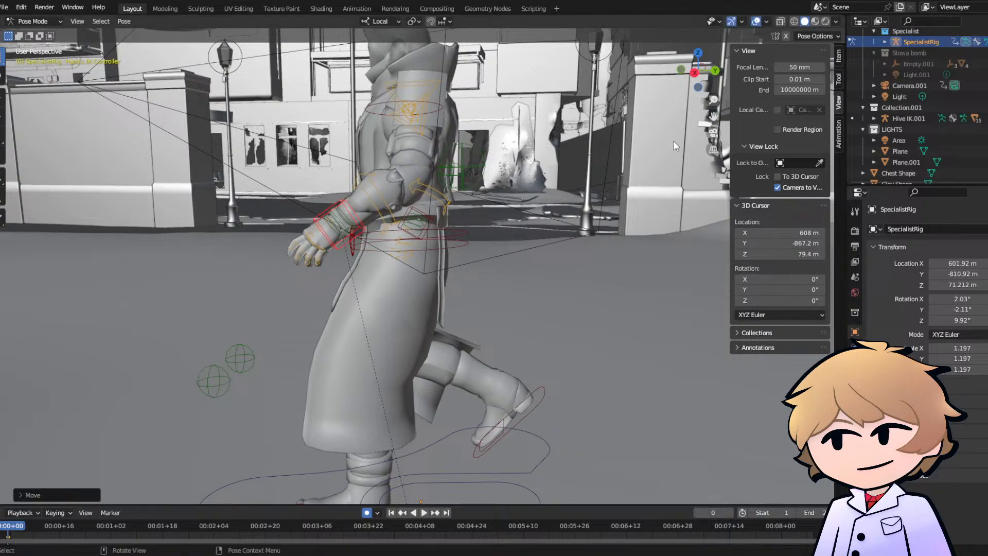
pyautogui.click(714, 133)
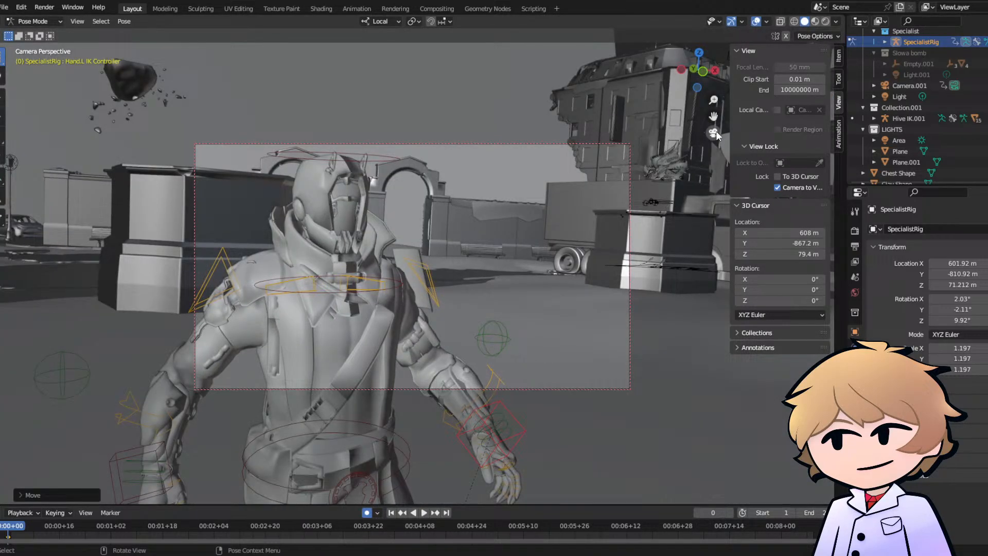
# - Move the right hand IK controller inward, closer to the character's hip
pyautogui.moveTo(716, 135); pyautogui.dragTo(351, 190, button='middle')
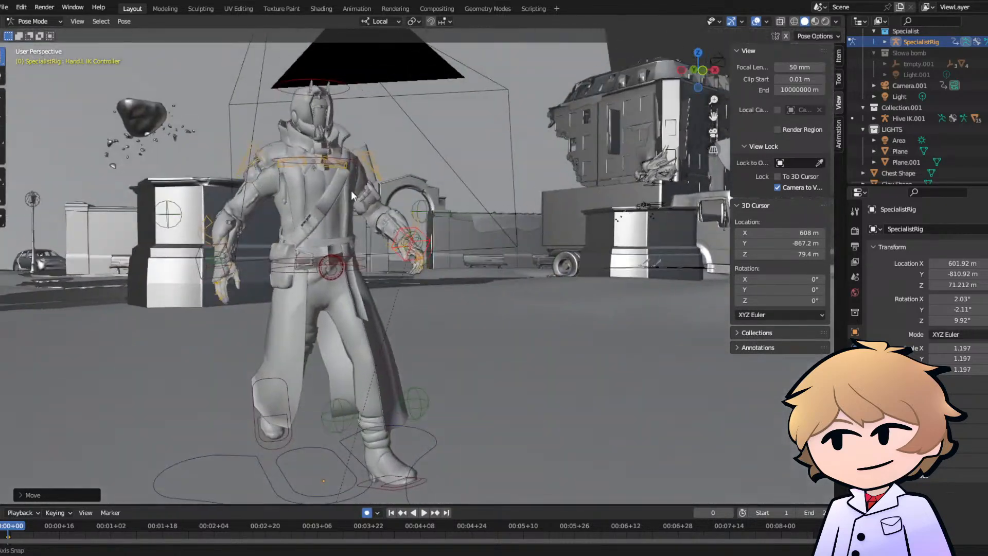
pyautogui.click(206, 261)
pyautogui.click(198, 264)
pyautogui.press('g')
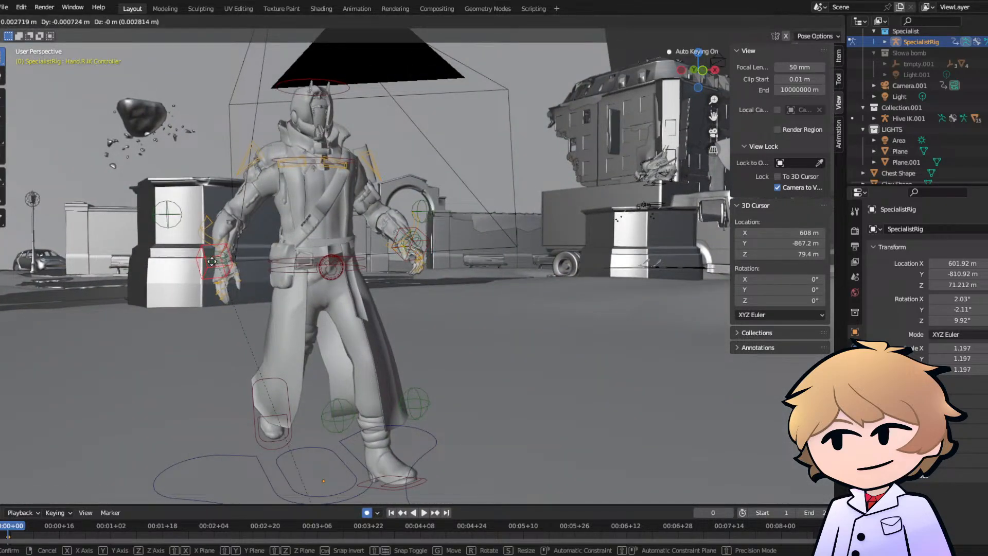
pyautogui.click(222, 269)
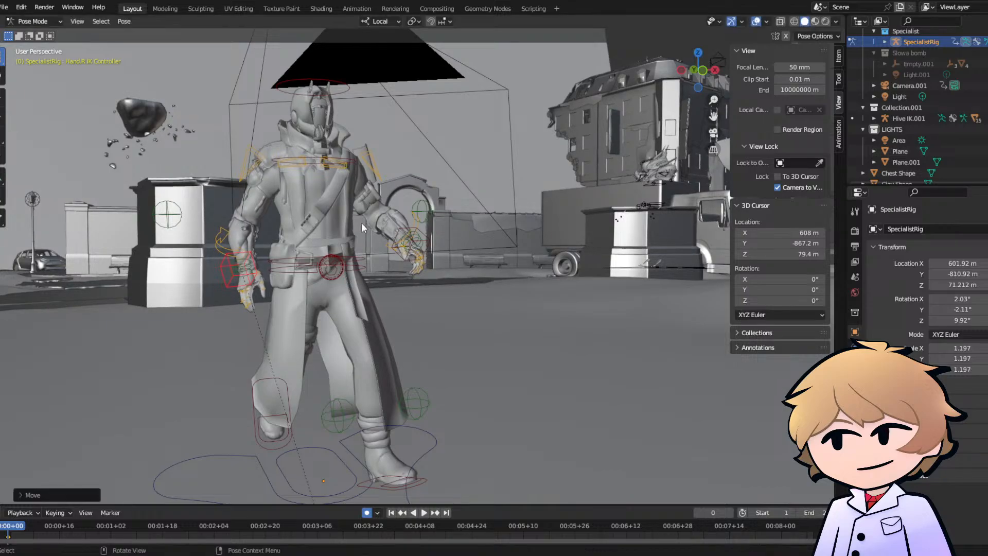
# - Move the left hand IK controller slightly inward and down, closer to the body
pyautogui.moveTo(361, 222); pyautogui.dragTo(326, 236, button='middle')
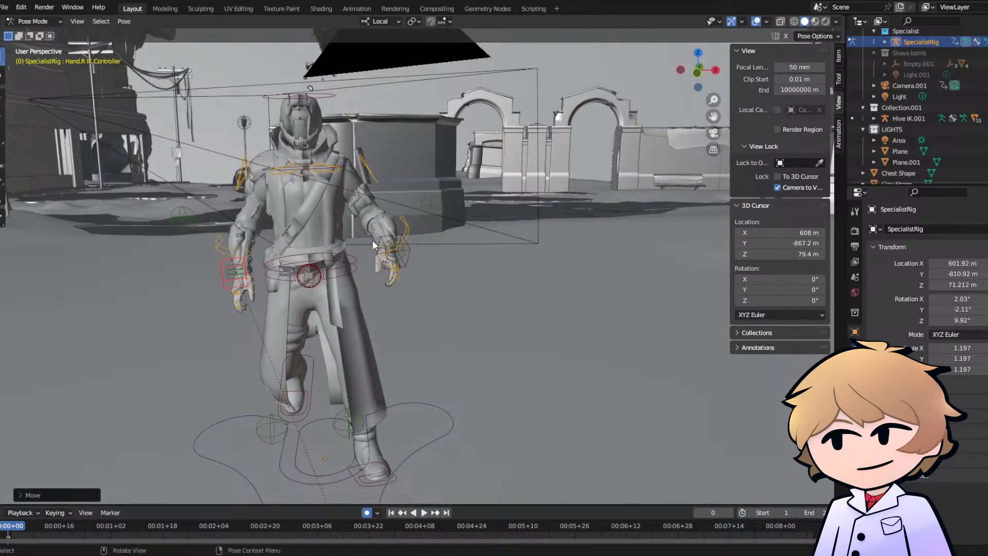
pyautogui.click(393, 253)
pyautogui.press('g')
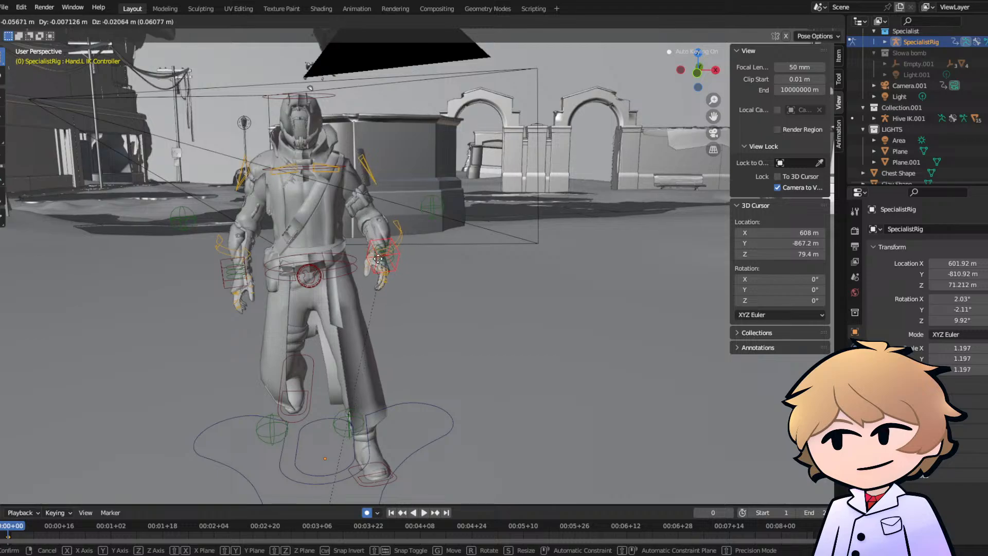
pyautogui.click(379, 263)
# - Rotate the pelvis control about -2.7° from the side and check the pose through the scene camera
pyautogui.moveTo(378, 263); pyautogui.dragTo(296, 219, button='middle')
pyautogui.click(432, 238)
pyautogui.moveTo(432, 236); pyautogui.dragTo(411, 198, button='middle')
pyautogui.press('r')
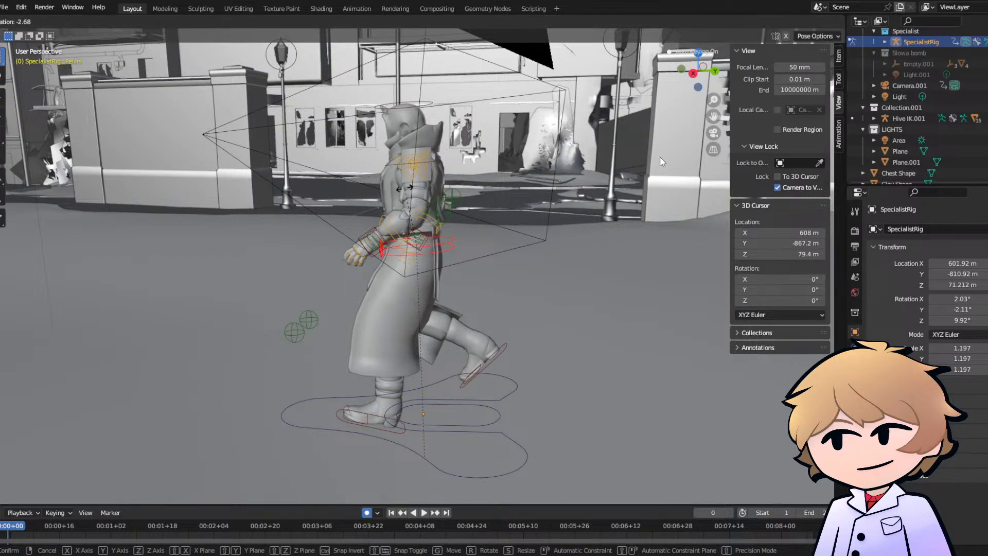
pyautogui.click(662, 162)
pyautogui.click(713, 133)
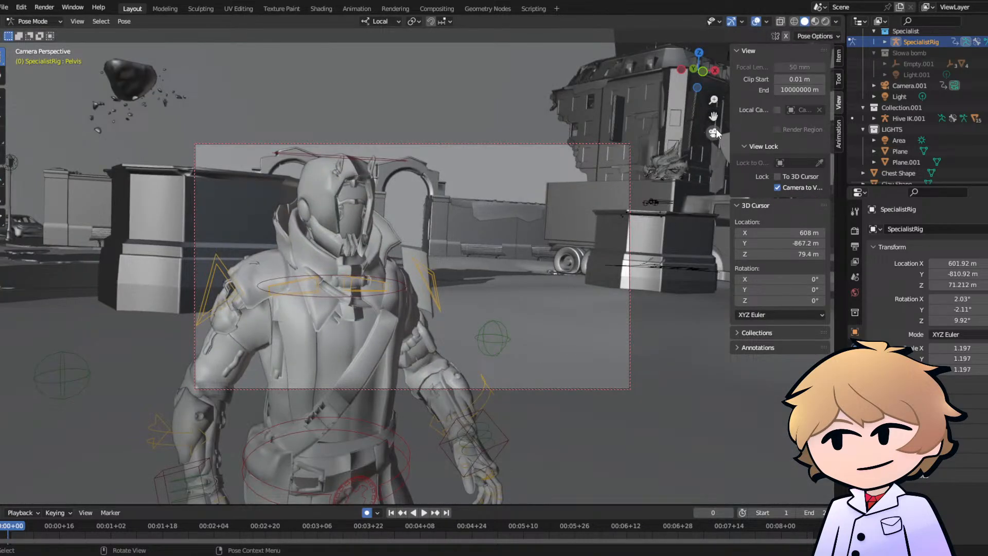
pyautogui.click(714, 130)
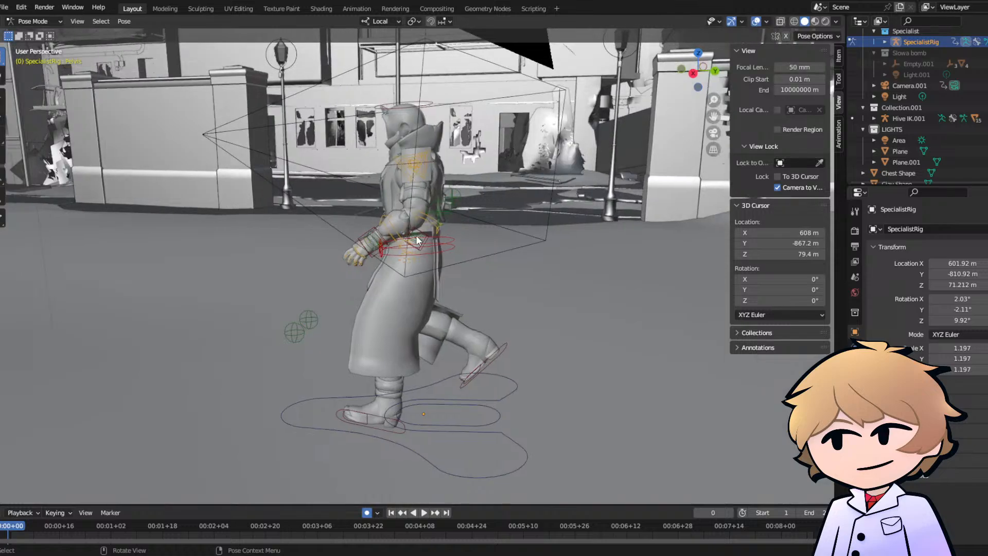
pyautogui.moveTo(418, 239); pyautogui.dragTo(415, 212, button='middle')
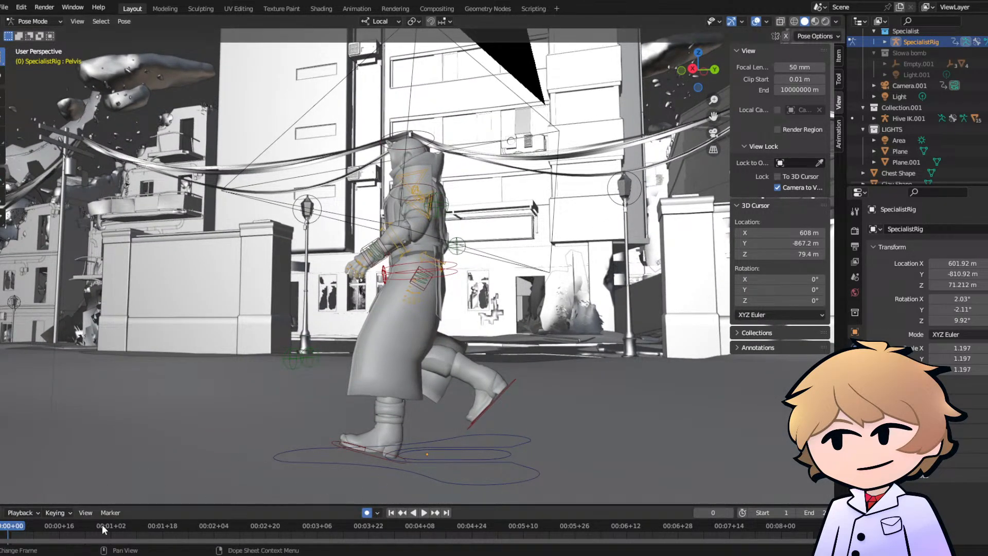
# - Switch the timeline display to frame numbers and move the playhead to frame 7
pyautogui.press('a')
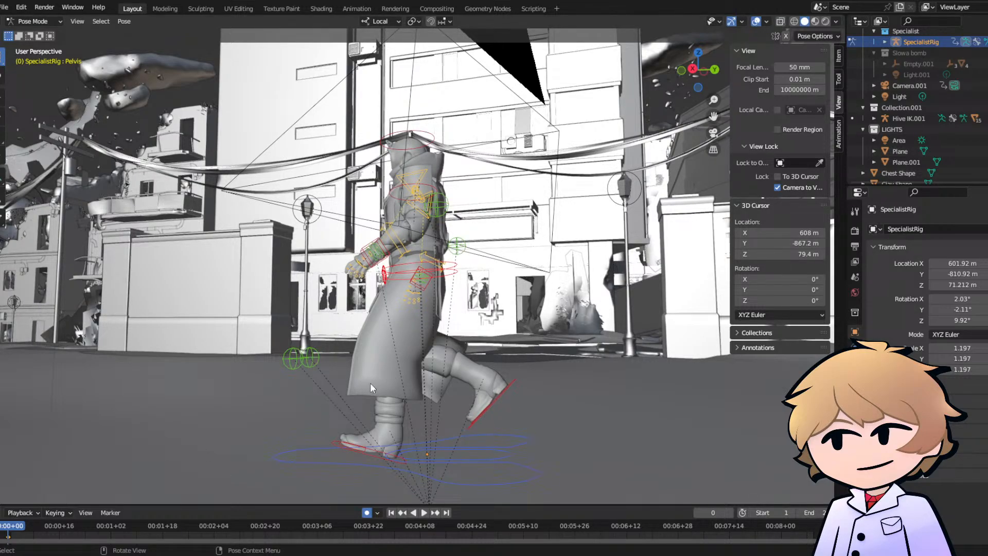
pyautogui.click(104, 467)
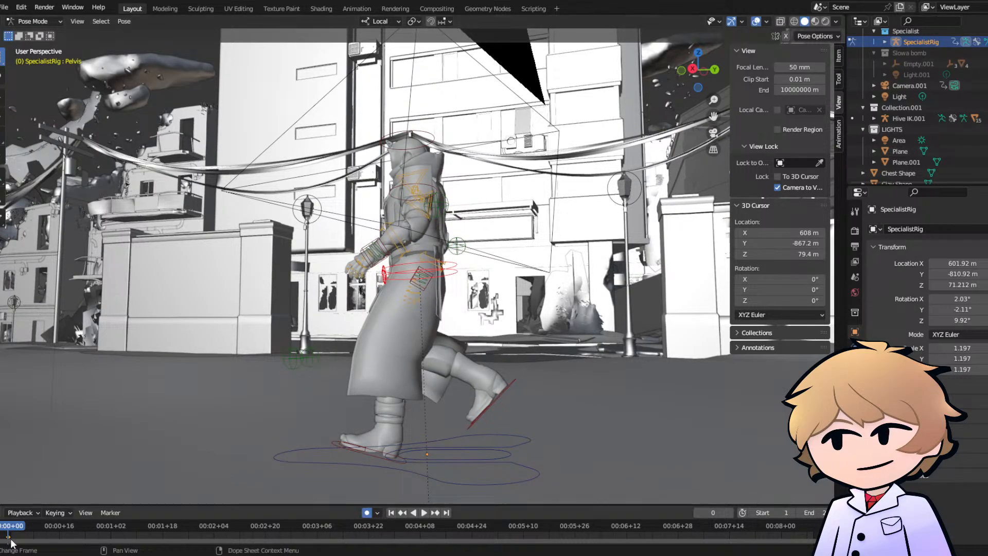
pyautogui.press('space')
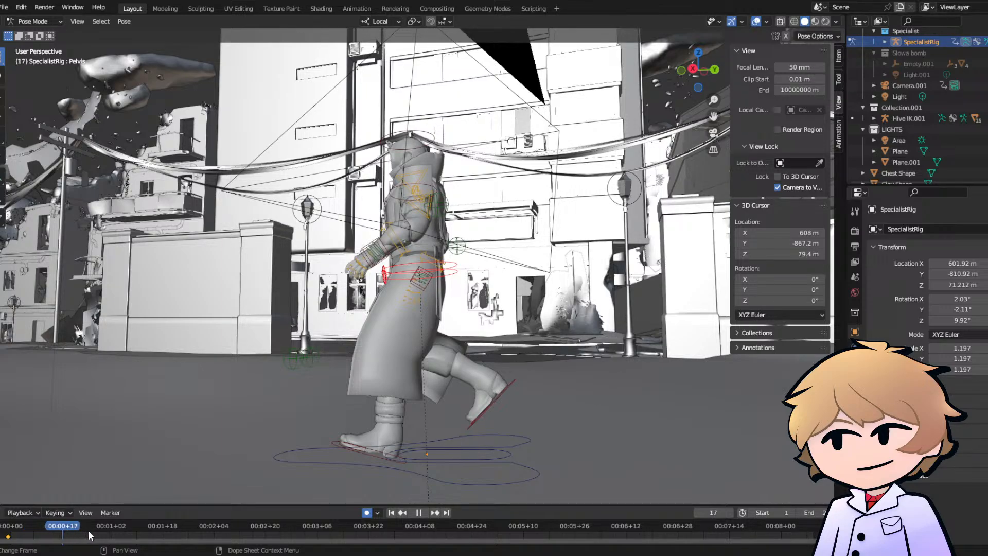
pyautogui.click(39, 529)
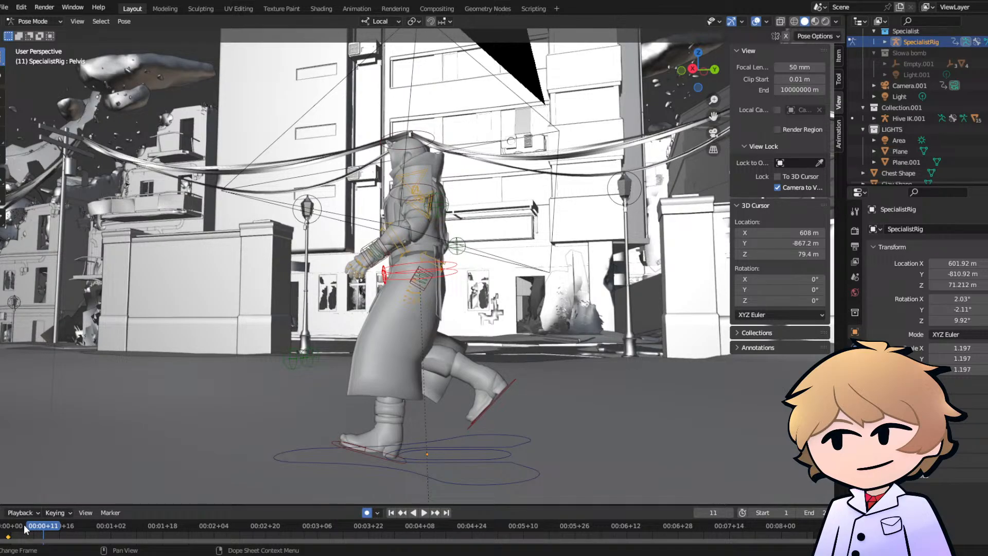
pyautogui.hotkey('ctrl', 't')
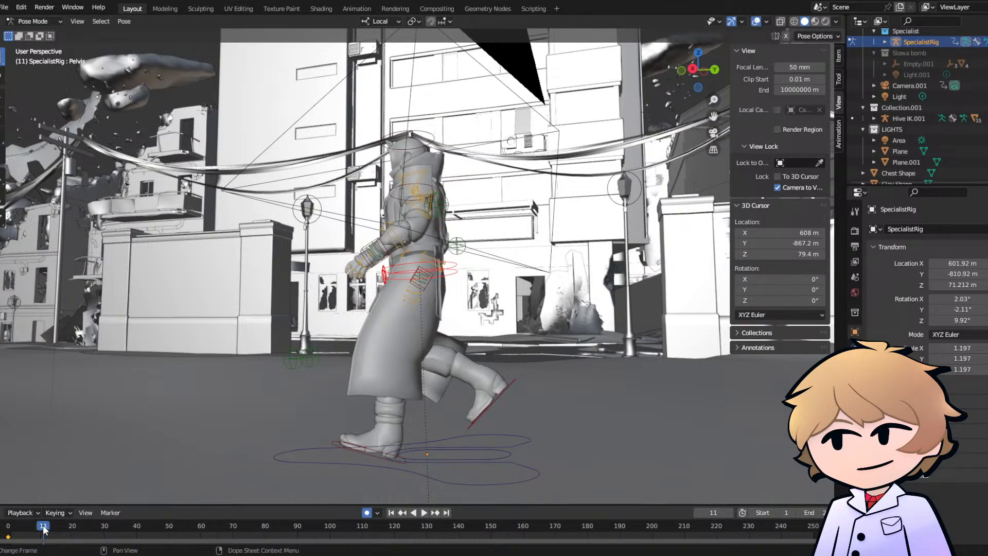
pyautogui.moveTo(44, 530); pyautogui.dragTo(39, 530)
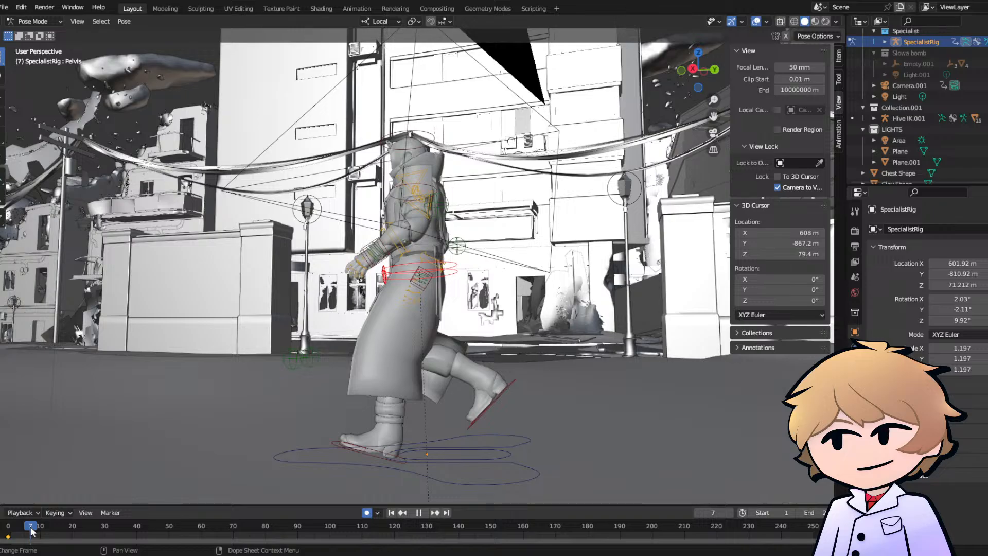
# - Select the Heel IK.R control on the raised right foot
pyautogui.moveTo(271, 309); pyautogui.dragTo(368, 323, button='middle')
pyautogui.scroll(3, 368, 324)
pyautogui.keyDown('shift'); pyautogui.moveTo(455, 340); pyautogui.dragTo(435, 300, button='middle'); pyautogui.keyUp('shift')
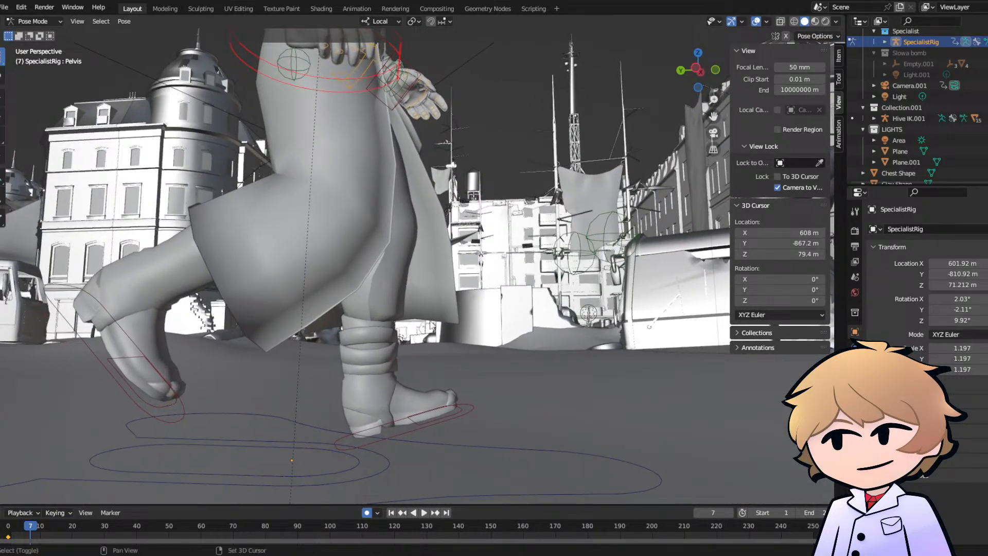
pyautogui.click(88, 346)
pyautogui.moveTo(217, 341); pyautogui.dragTo(160, 431, button='middle')
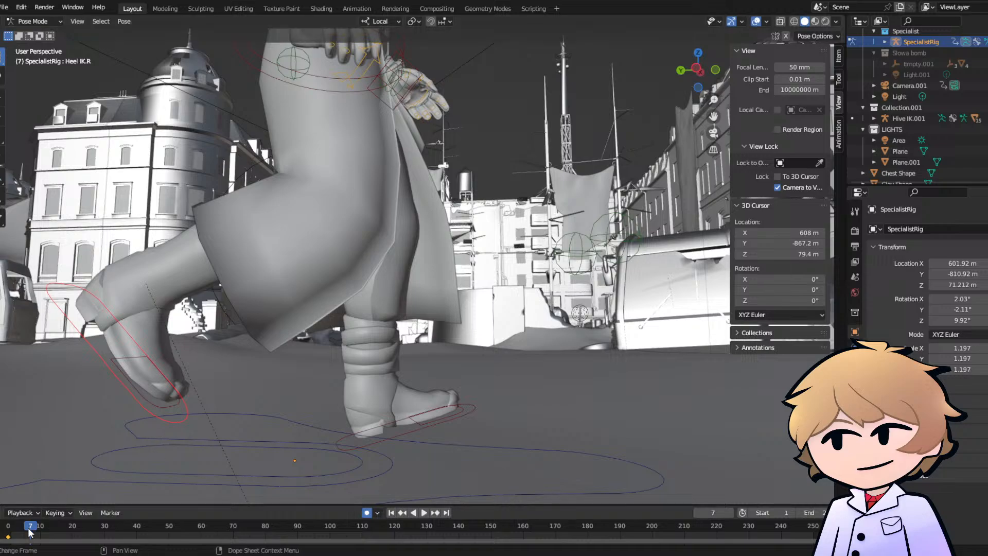
# - Try moving the right heel IK control forward and down at frame 5, and undo the move
pyautogui.hotkey('shift', 'ctrl', 'space')
pyautogui.press('space')
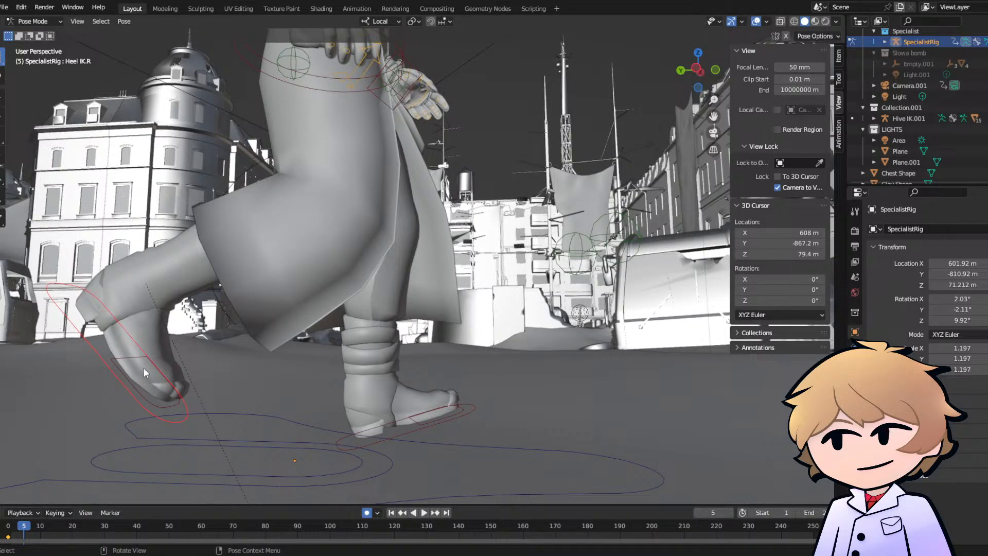
pyautogui.press('g')
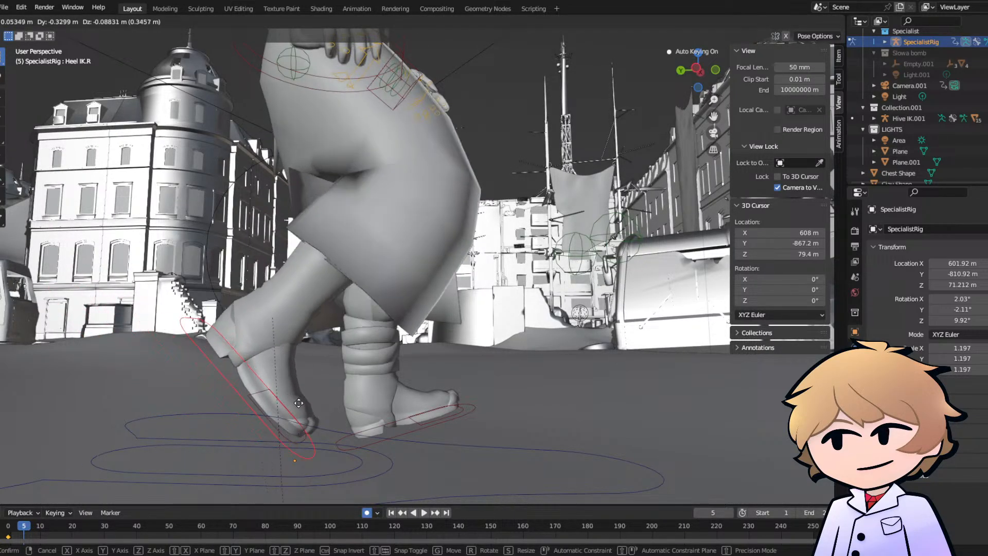
pyautogui.click(341, 419)
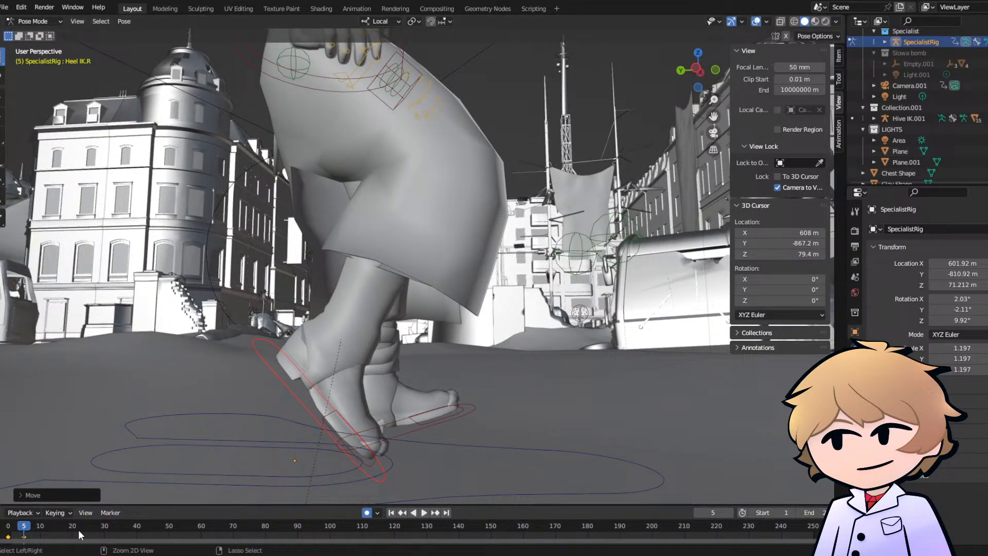
pyautogui.hotkey('ctrl', 't')
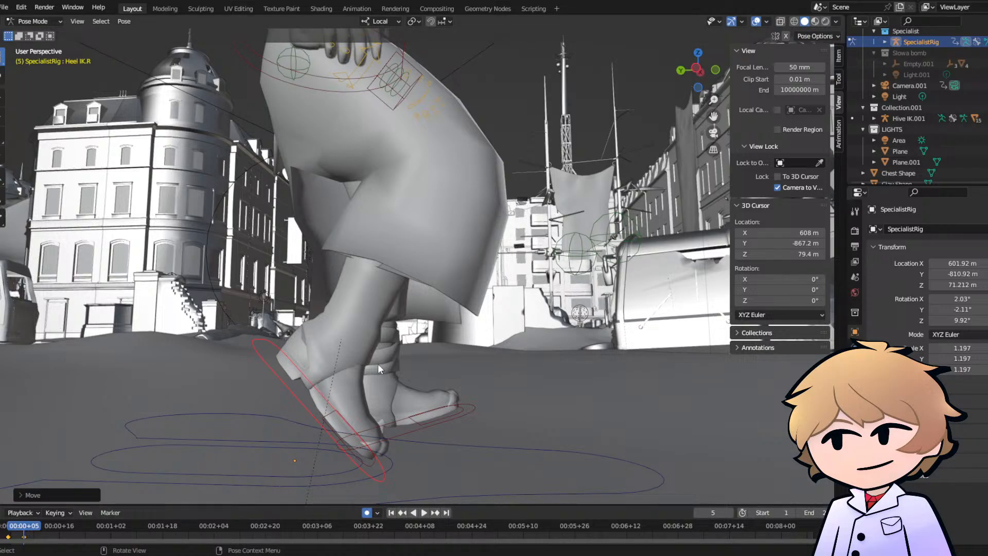
pyautogui.hotkey('ctrl', 'z')
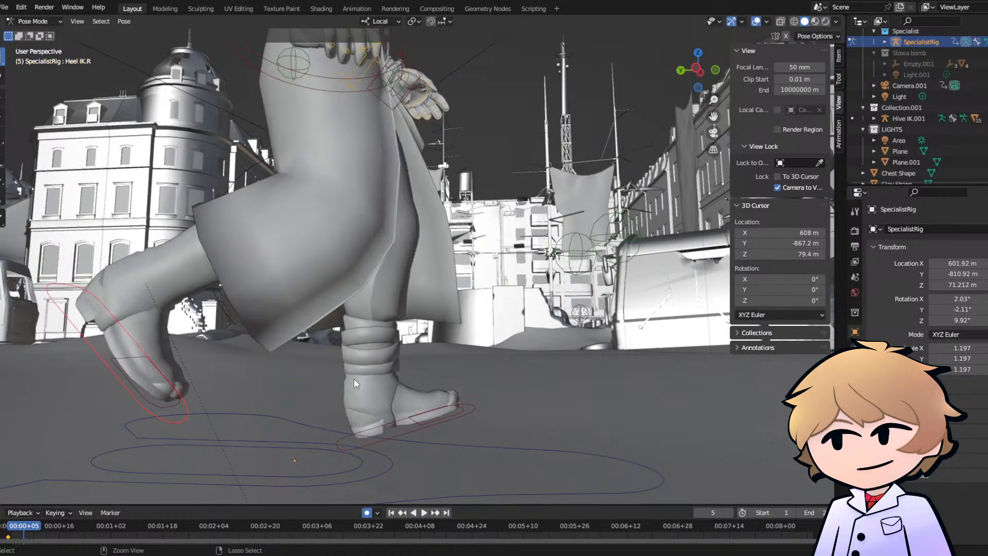
# - Move the right heel IK control forward and down beside the left foot at frame 14
pyautogui.press('space')
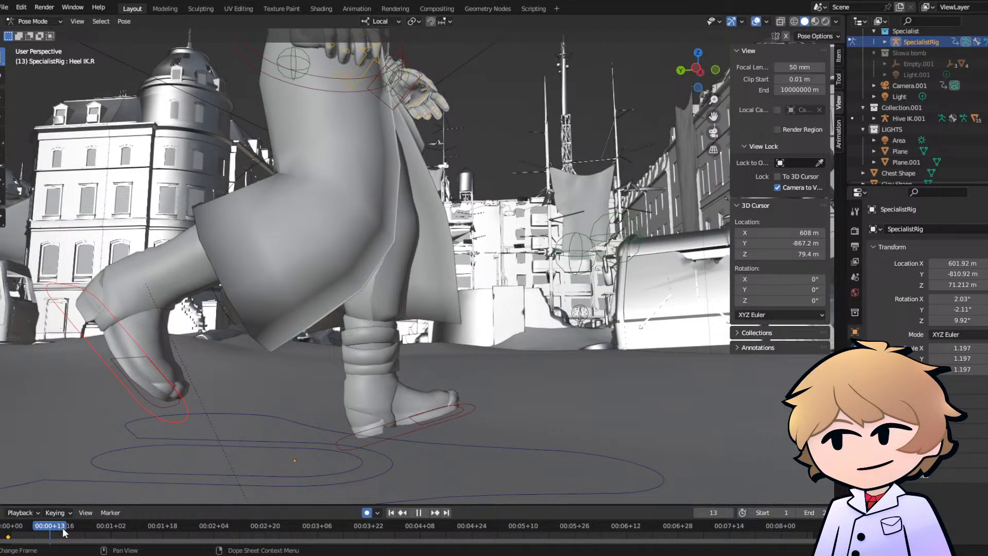
pyautogui.moveTo(75, 529); pyautogui.dragTo(93, 530)
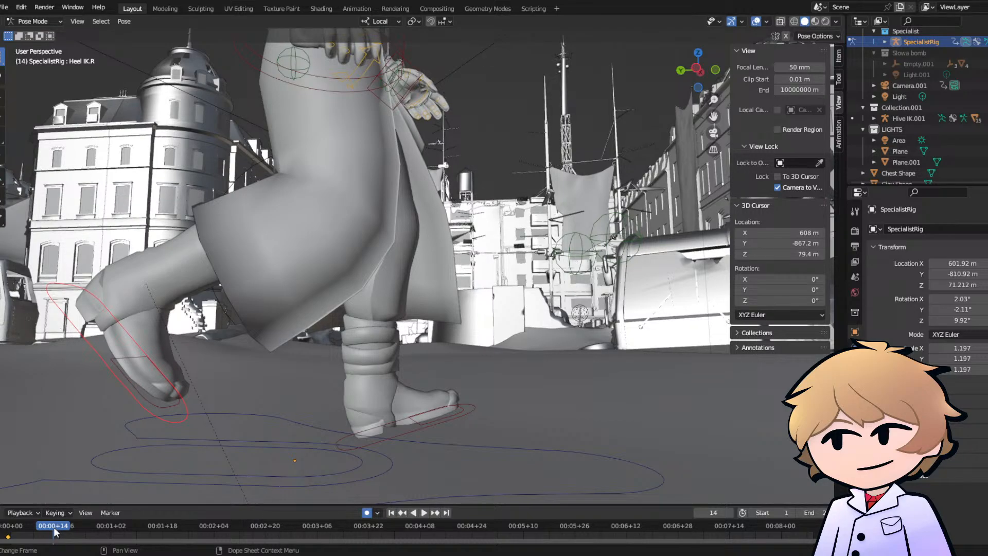
pyautogui.hotkey('ctrl', 't')
pyautogui.hotkey('ctrl', 't')
pyautogui.moveTo(292, 395); pyautogui.dragTo(296, 388, button='middle')
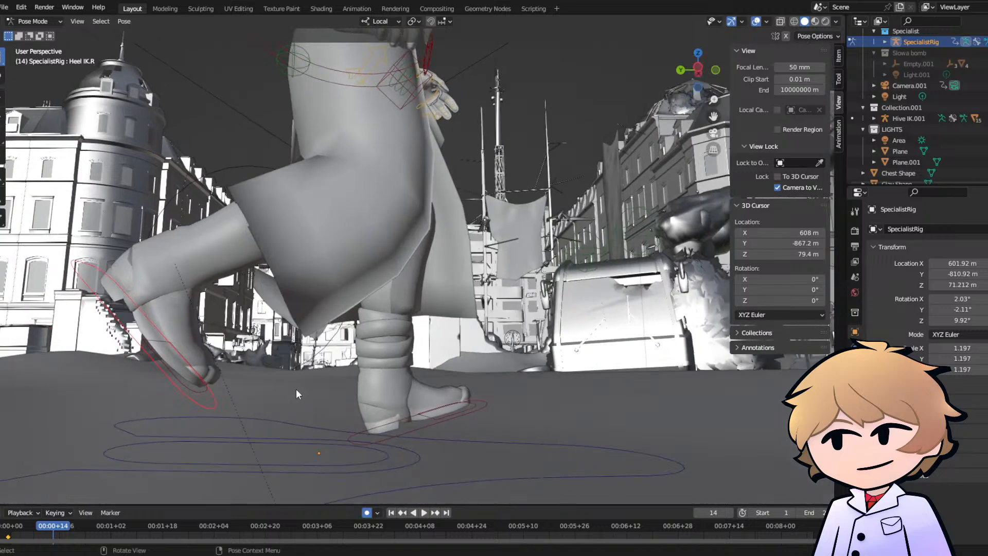
pyautogui.press('g')
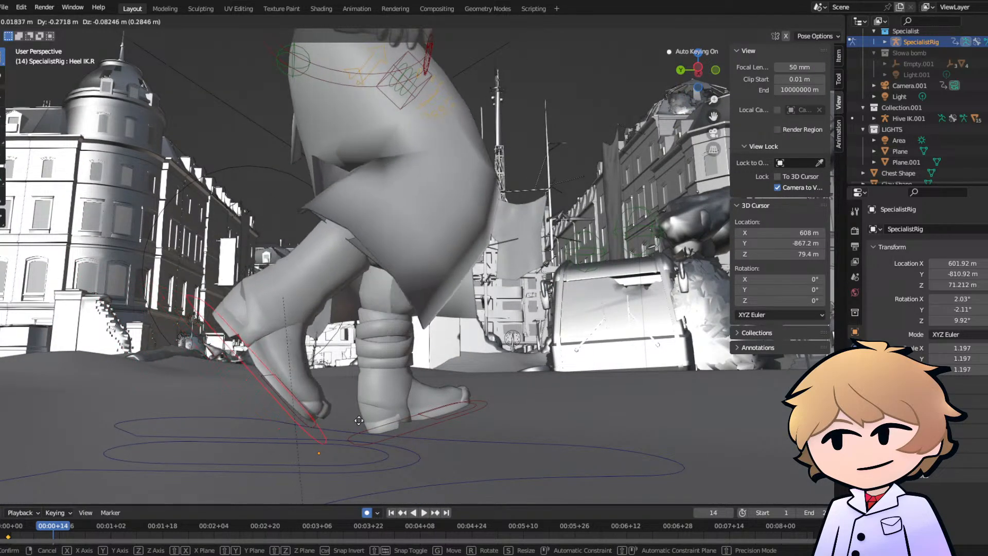
pyautogui.click(439, 444)
# - At frame 18, move the left heel IK control backward and rotate it about -16° to set the foot flat
pyautogui.moveTo(401, 372); pyautogui.dragTo(225, 368, button='middle')
pyautogui.click(471, 402)
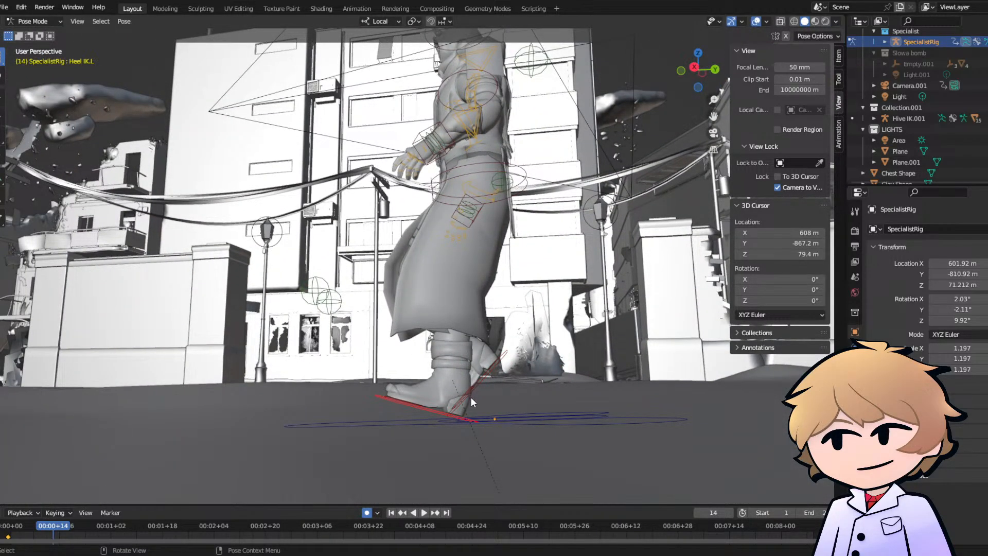
pyautogui.click(40, 530)
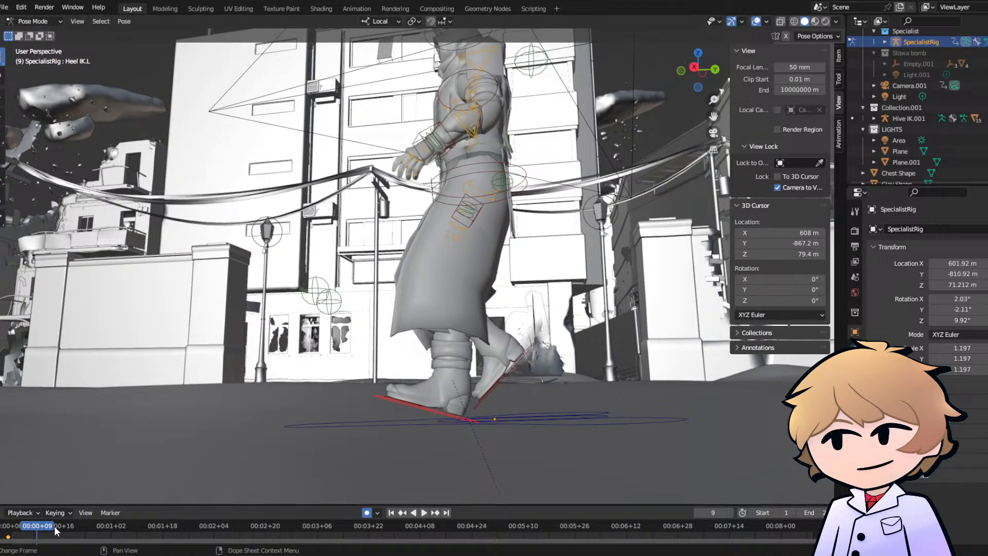
pyautogui.moveTo(54, 527); pyautogui.dragTo(66, 528)
pyautogui.keyDown('shift'); pyautogui.moveTo(429, 283); pyautogui.dragTo(363, 326, button='middle'); pyautogui.keyUp('shift')
pyautogui.press('g')
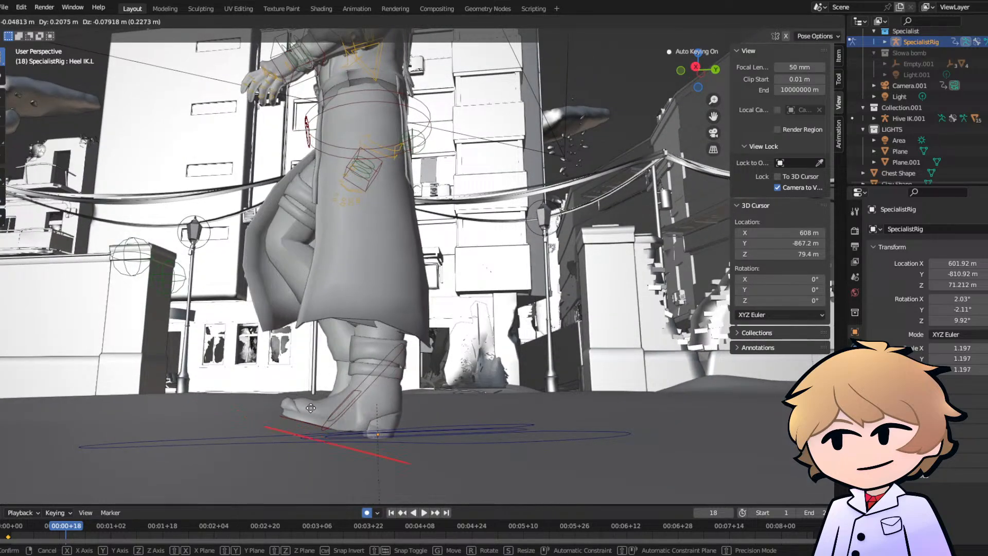
pyautogui.click(418, 426)
pyautogui.press('r')
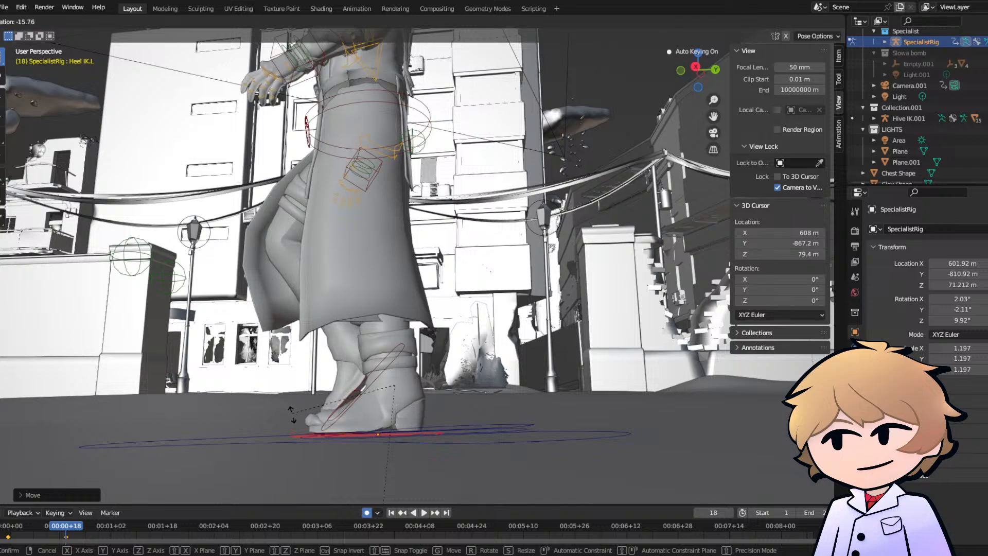
pyautogui.click(301, 472)
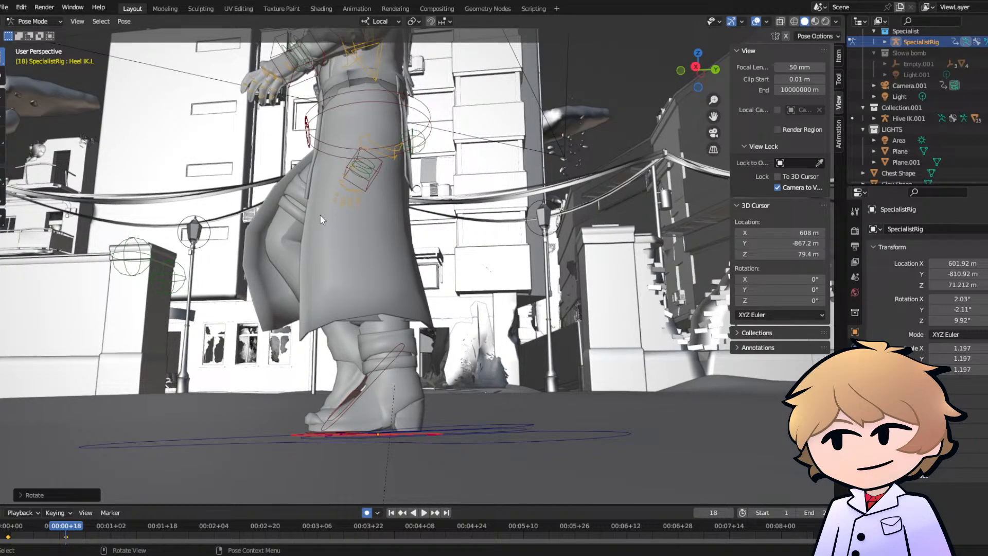
# - Move the left hand IK controller back beside the hip at frame 18 and rotate the hand to point downward
pyautogui.moveTo(295, 227); pyautogui.dragTo(372, 231, button='middle')
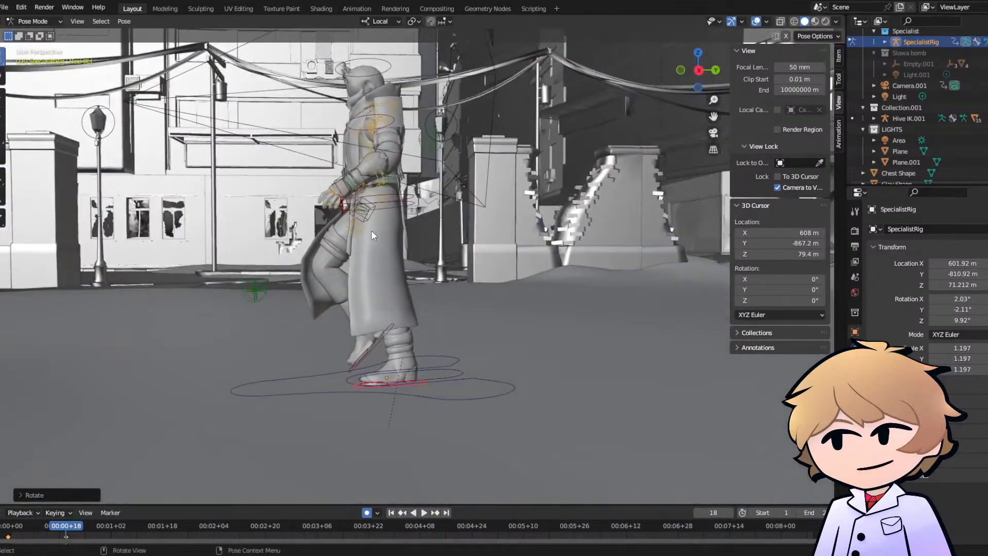
pyautogui.scroll(3, 372, 230)
pyautogui.click(329, 202)
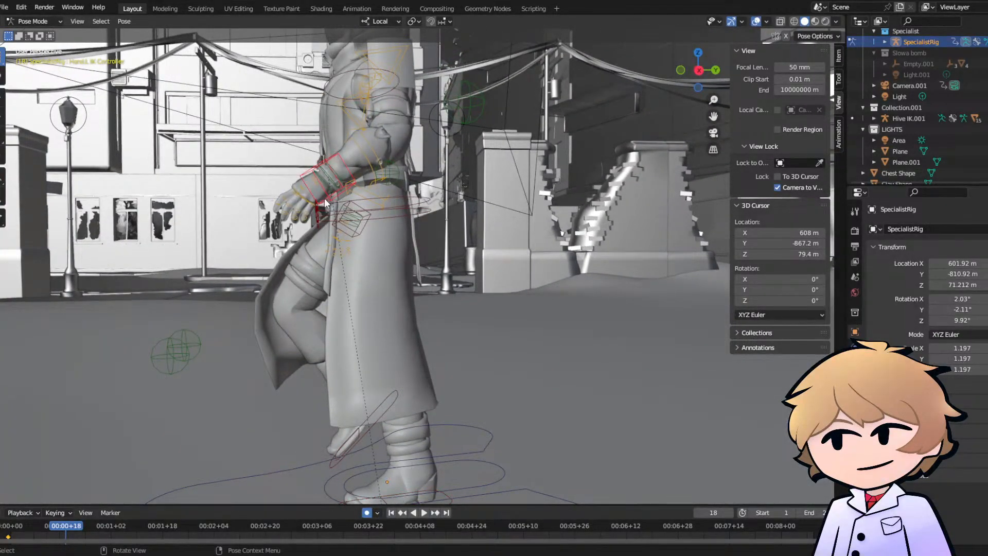
pyautogui.press('g')
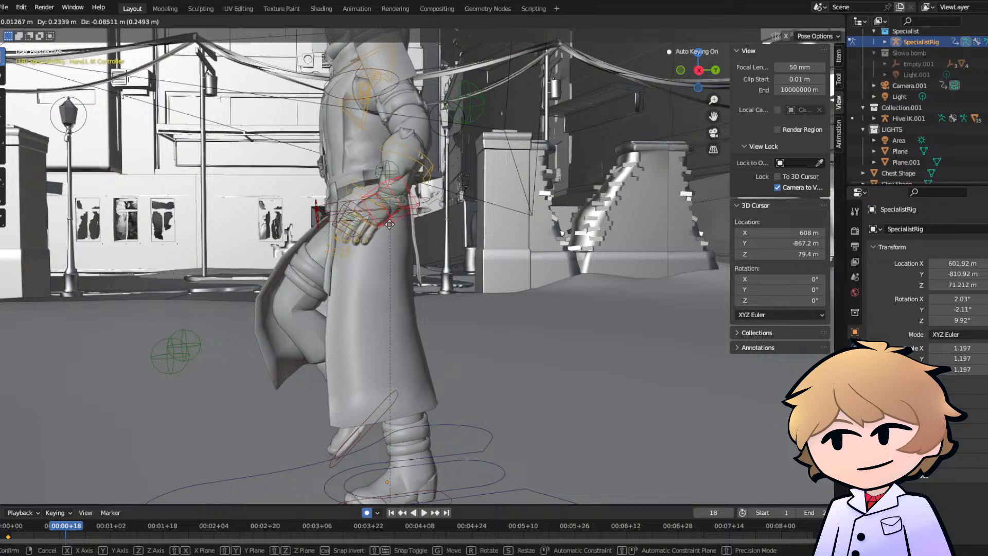
pyautogui.click(382, 238)
pyautogui.press('r')
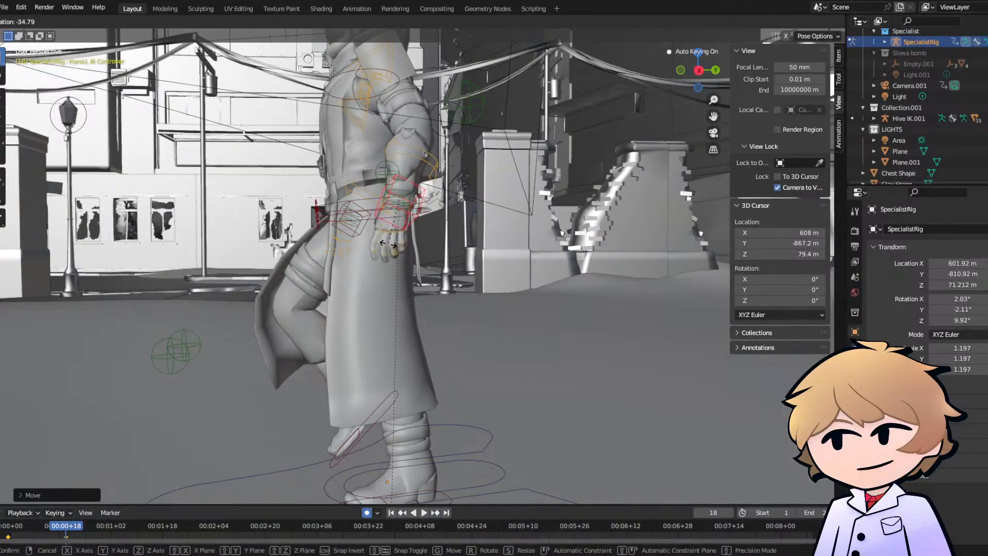
pyautogui.click(361, 242)
# - Move the right hand IK controller forward in front of the hip at frame 18 and adjust its rotation
pyautogui.moveTo(356, 244); pyautogui.dragTo(387, 252, button='middle')
pyautogui.press('g')
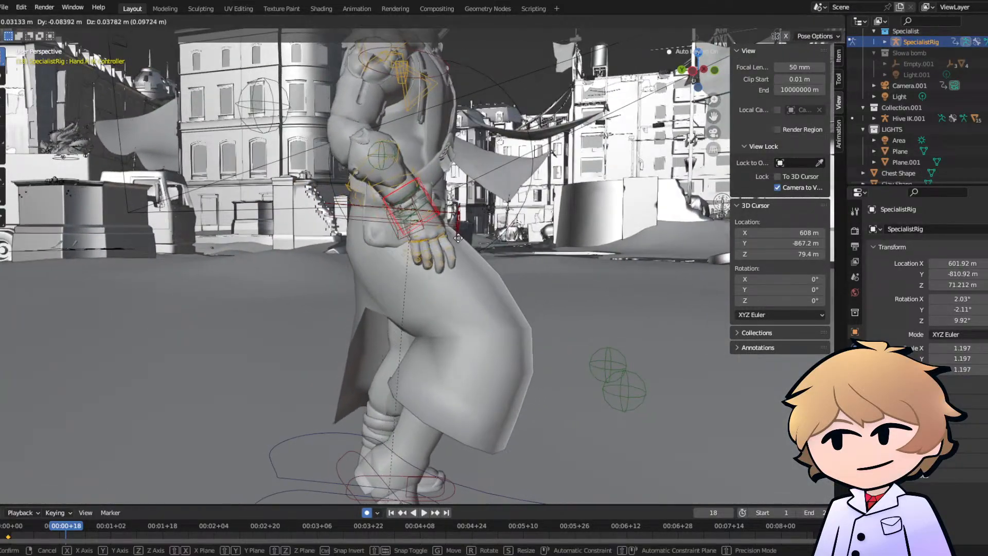
pyautogui.click(474, 234)
pyautogui.press('r')
pyautogui.click(489, 229)
# - At frame 30, move the left heel IK control backward and up and rotate it about -34° so the toe points down
pyautogui.moveTo(489, 229); pyautogui.dragTo(252, 244, button='middle')
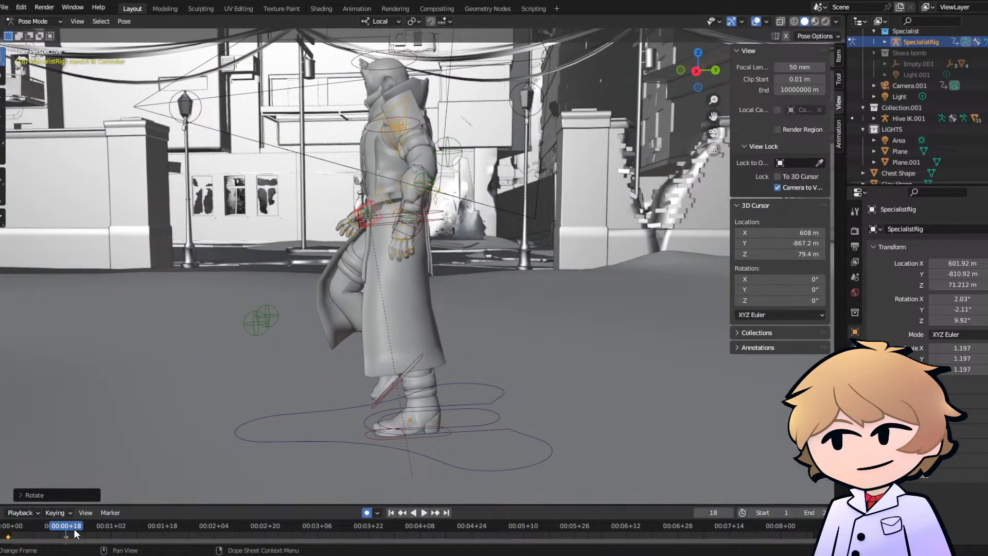
pyautogui.moveTo(75, 533); pyautogui.dragTo(104, 529)
pyautogui.click(416, 434)
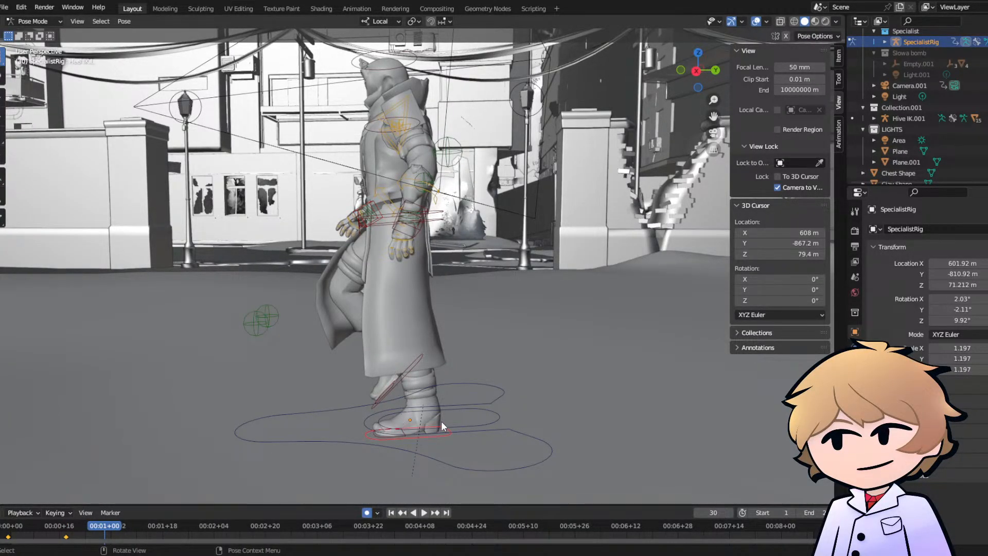
pyautogui.moveTo(441, 421); pyautogui.dragTo(424, 416, button='middle')
pyautogui.press('g')
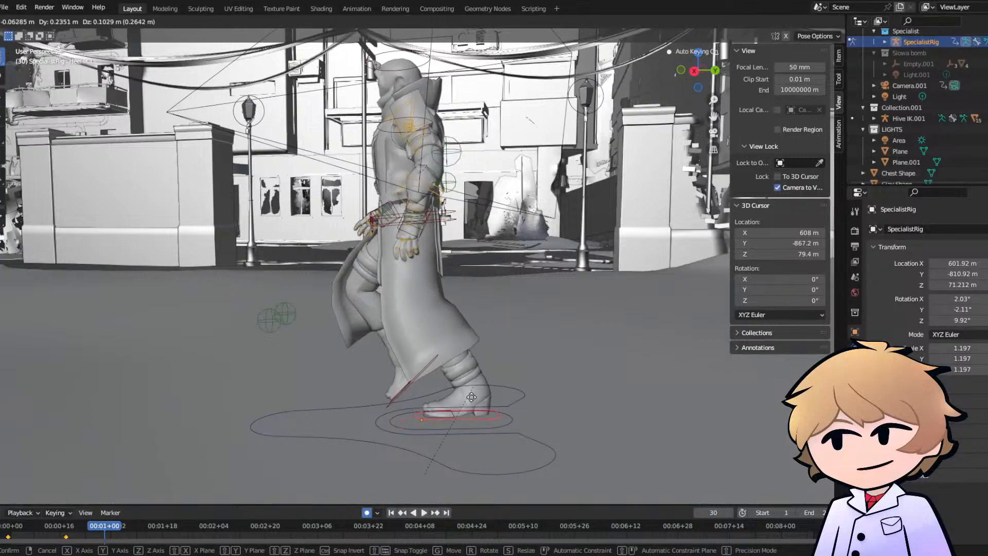
pyautogui.click(471, 397)
pyautogui.press('r')
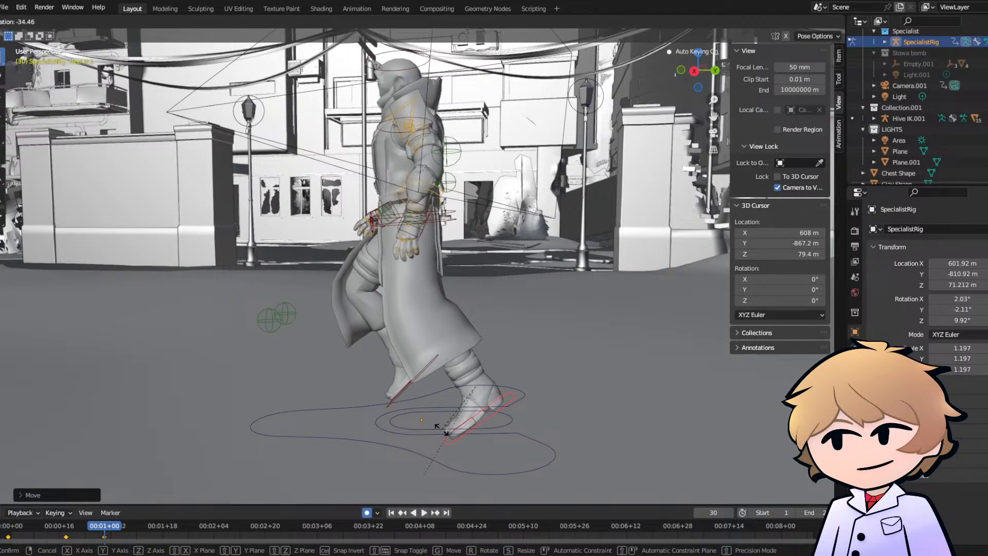
pyautogui.click(442, 428)
# - Move the right heel IK control forward at frame 30, rotate it nearly level, and lower the foot onto the ground
pyautogui.click(413, 382)
pyautogui.press('g')
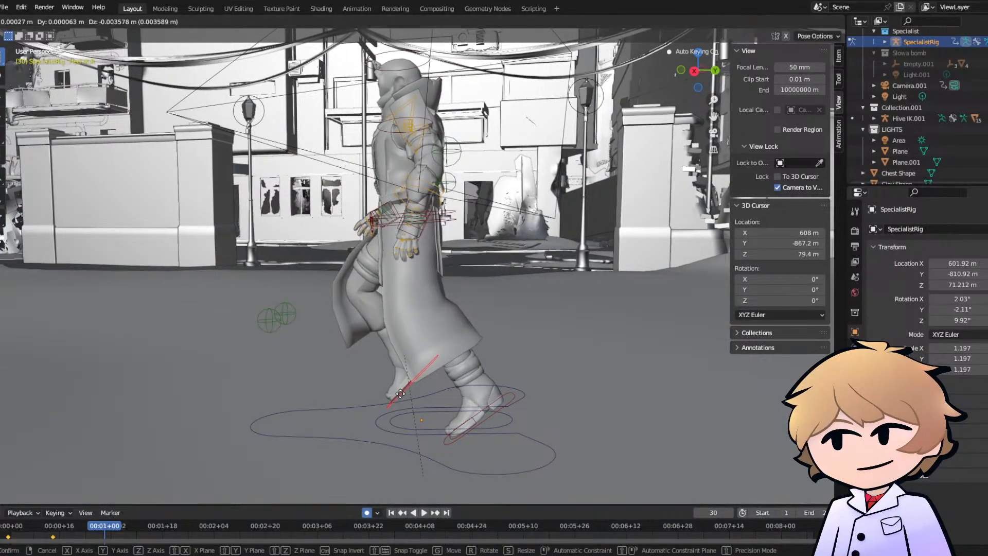
pyautogui.click(394, 399)
pyautogui.press('r')
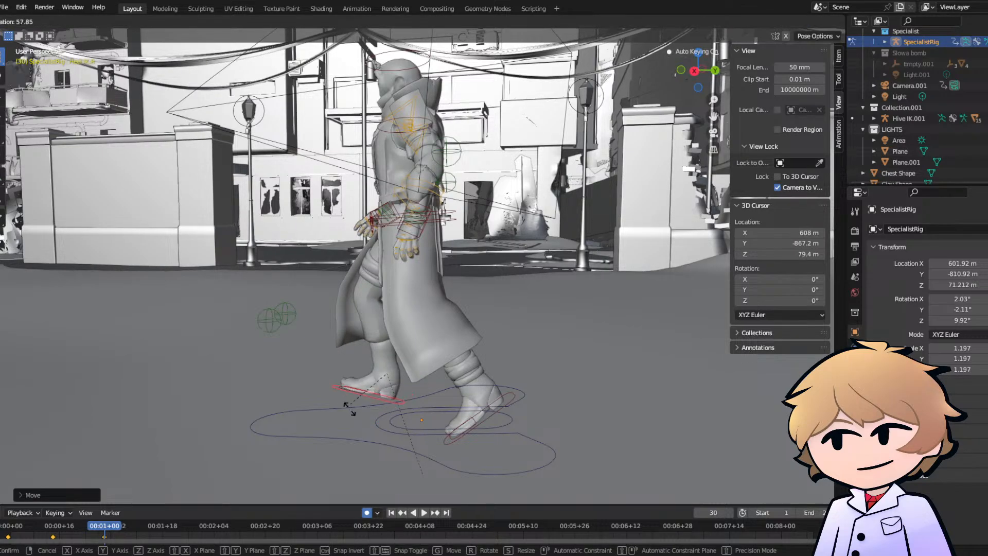
pyautogui.click(358, 406)
pyautogui.moveTo(387, 386); pyautogui.dragTo(471, 428, button='middle')
pyautogui.press('g')
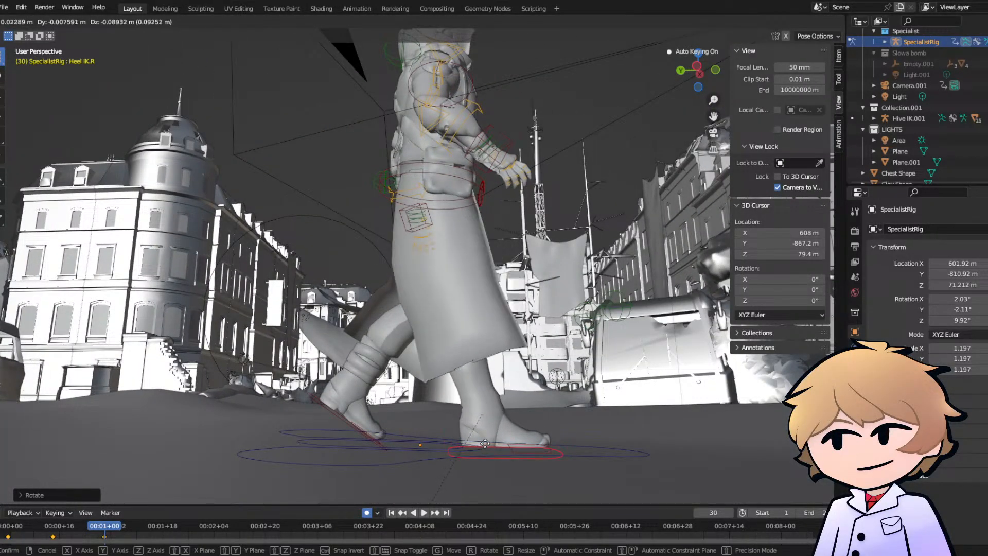
pyautogui.click(486, 441)
# - Move the left hand IK controller farther back behind the hip at frame 30 and rotate the hand to follow the arm
pyautogui.moveTo(486, 441); pyautogui.dragTo(237, 421, button='middle')
pyautogui.click(408, 231)
pyautogui.moveTo(409, 231); pyautogui.dragTo(430, 256, button='middle')
pyautogui.scroll(3, 379, 224)
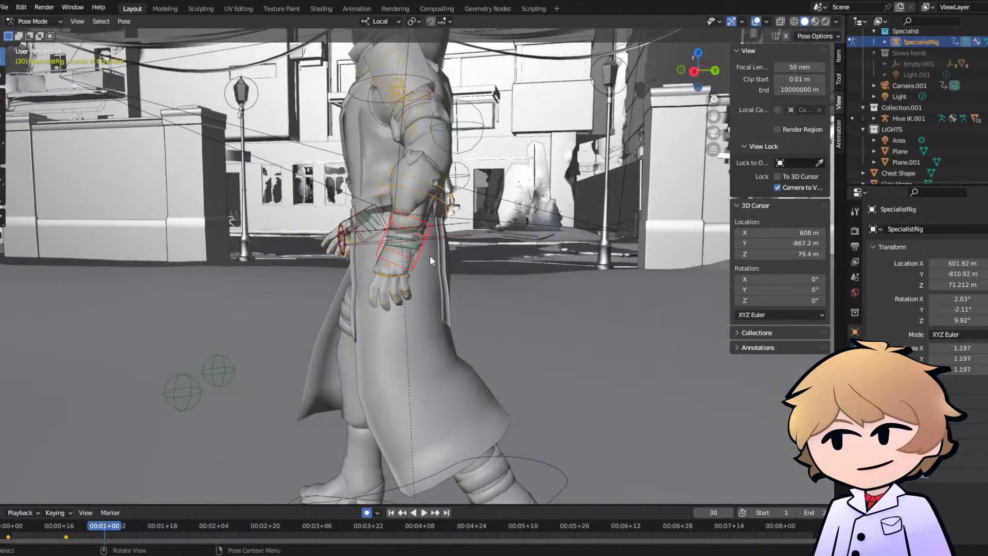
pyautogui.press('g')
pyautogui.click(448, 259)
pyautogui.press('r')
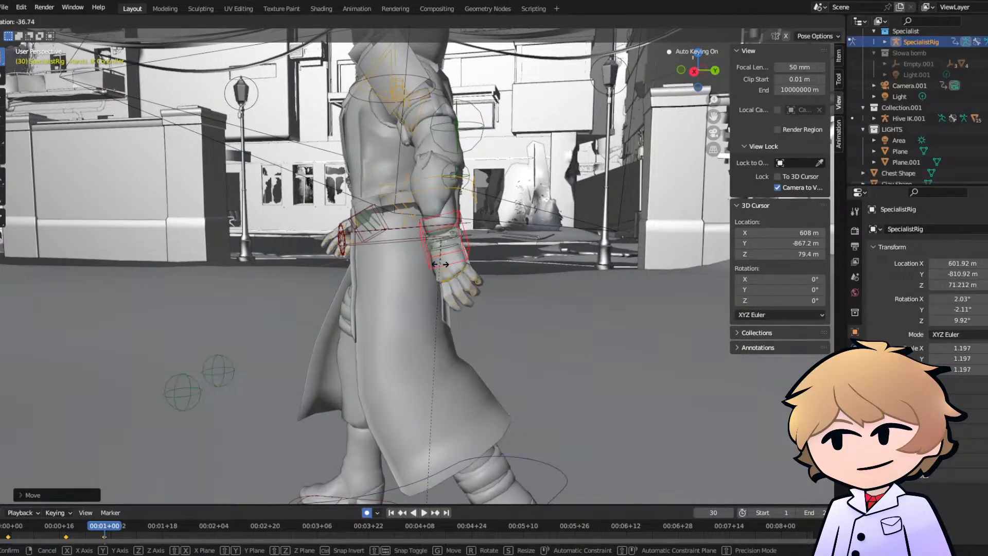
pyautogui.click(418, 261)
# - Move the right hand IK controller slightly forward at frame 30 and rotate the hand upward
pyautogui.moveTo(411, 259); pyautogui.dragTo(472, 270, button='middle')
pyautogui.click(477, 292)
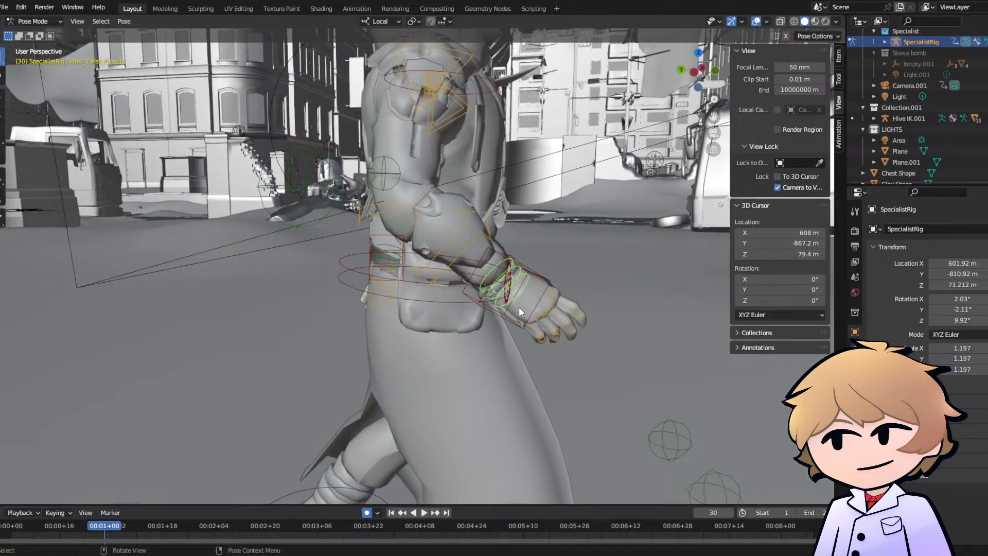
pyautogui.click(487, 306)
pyautogui.scroll(-3, 496, 313)
pyautogui.moveTo(495, 313); pyautogui.dragTo(501, 301, button='middle')
pyautogui.press('g')
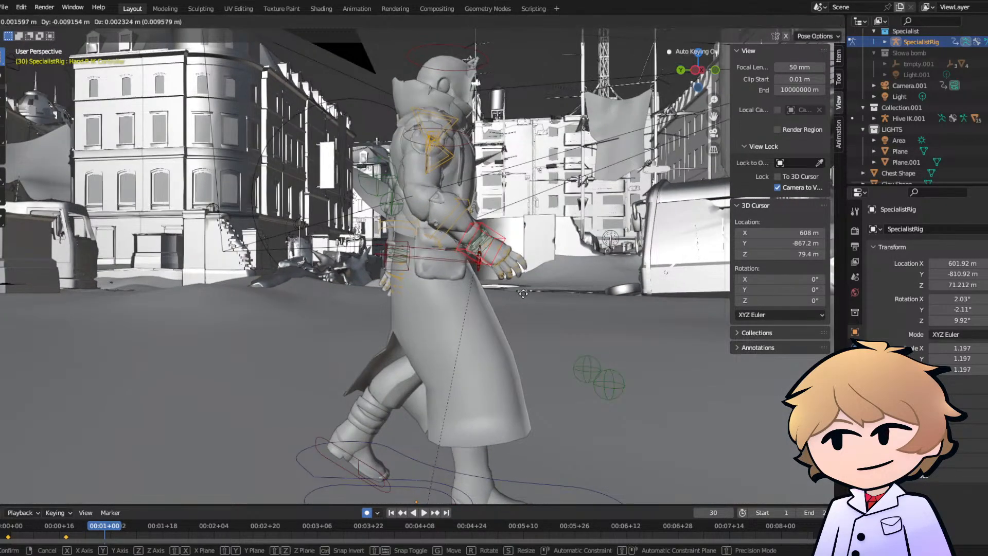
pyautogui.click(525, 292)
pyautogui.press('r')
pyautogui.click(525, 271)
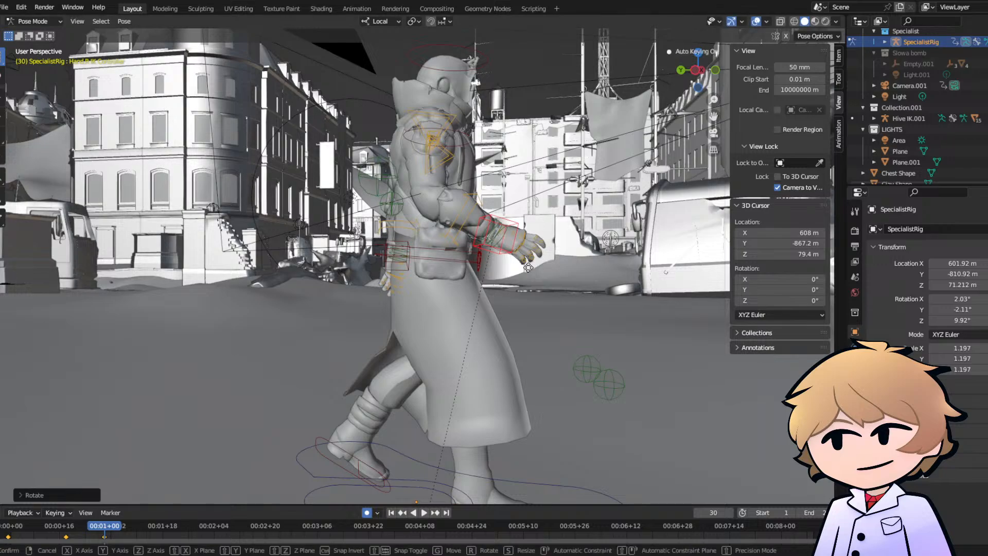
# - Reposition the right hand IK controller in front of the waist at frame 30 and refine its rotation from the front
pyautogui.press('g')
pyautogui.click(482, 276)
pyautogui.moveTo(482, 276); pyautogui.dragTo(345, 289, button='middle')
pyautogui.press('r')
pyautogui.click(440, 298)
# - Play back the walk from the first frame in front and side views to check the motion
pyautogui.click(5, 535)
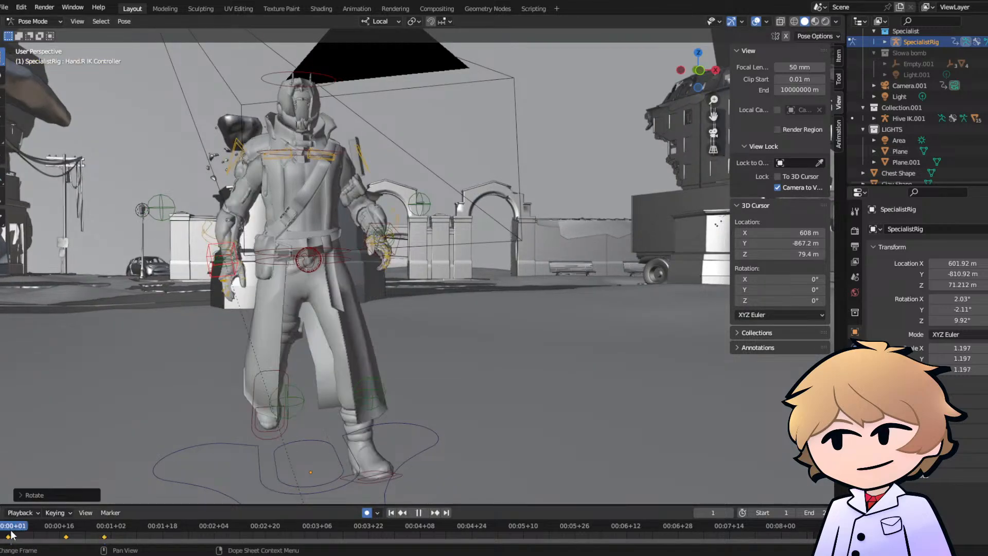
pyautogui.press('space')
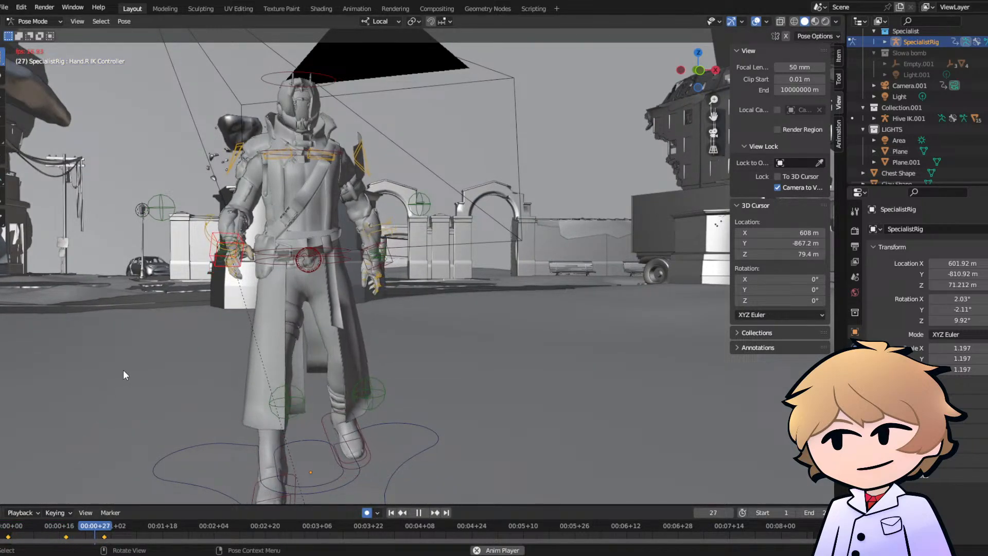
pyautogui.press('space')
pyautogui.moveTo(231, 463); pyautogui.dragTo(266, 452, button='middle')
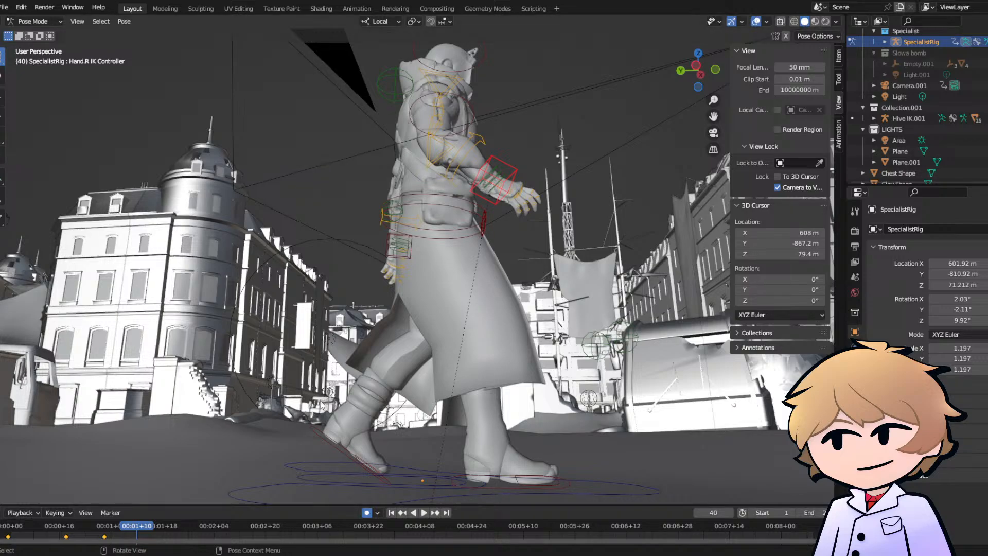
pyautogui.click(15, 526)
pyautogui.press('space')
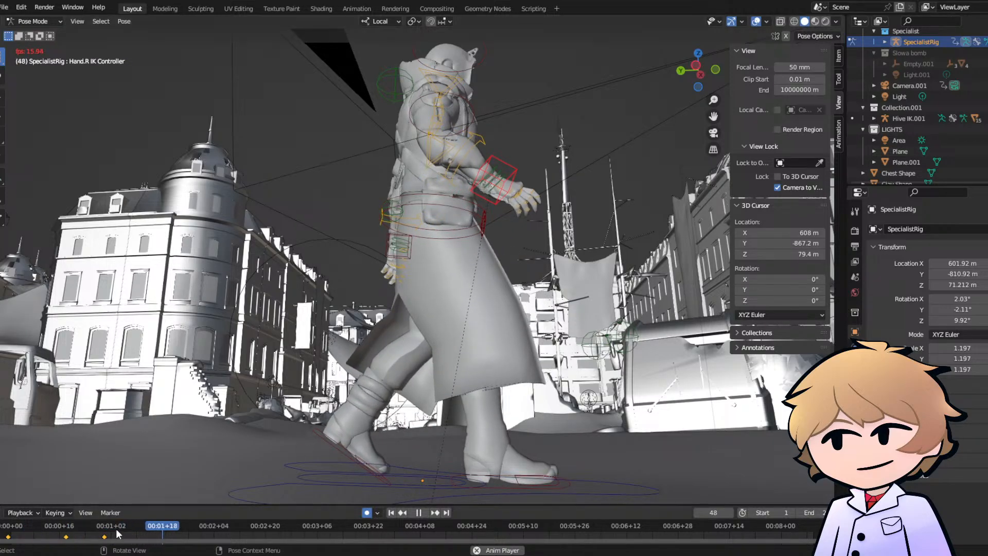
pyautogui.press('space')
# - Select all rig controls and shift the keyframes at frames 14 and 18 earlier to about frames 8 and 12
pyautogui.moveTo(100, 529); pyautogui.dragTo(50, 533)
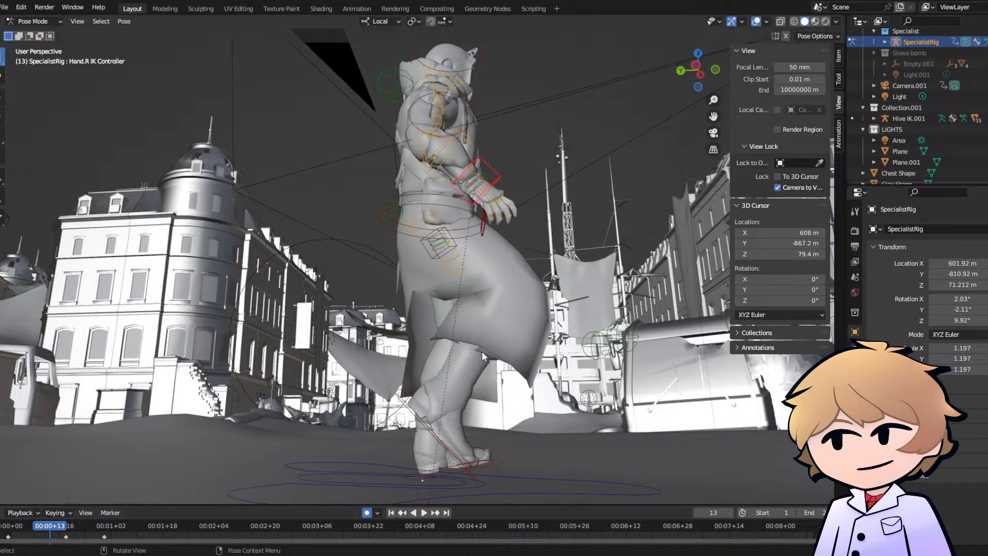
pyautogui.press('a')
pyautogui.press('i')
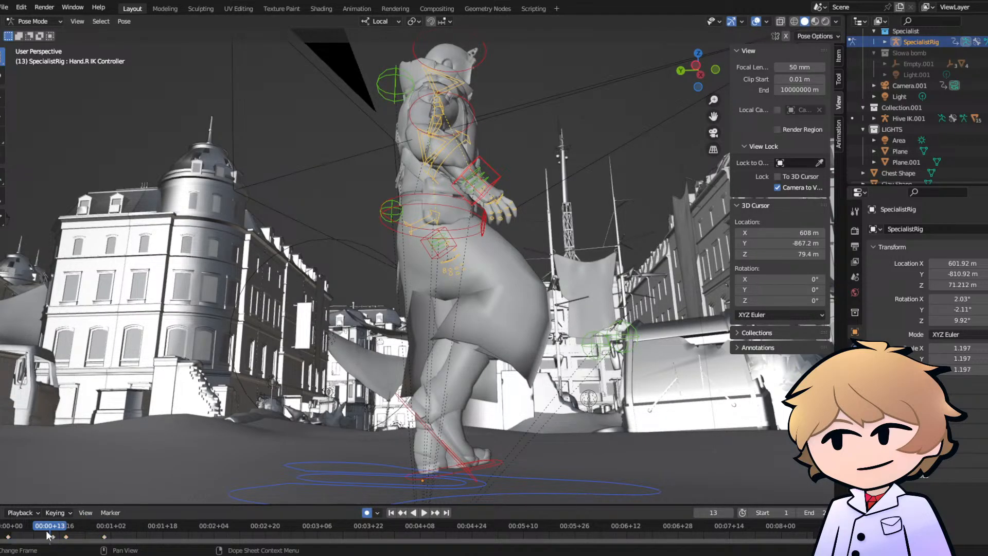
pyautogui.press('Up')
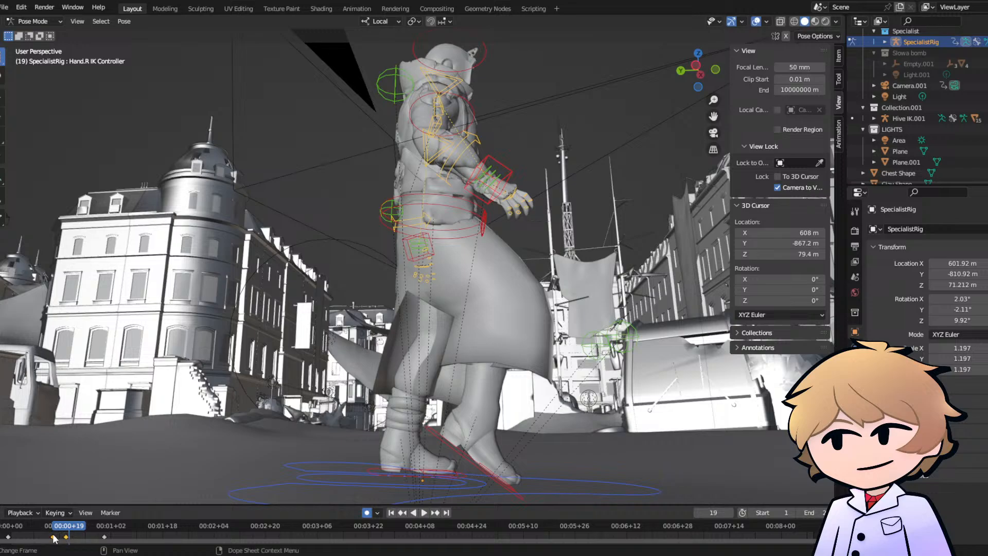
pyautogui.moveTo(50, 539); pyautogui.dragTo(7, 534)
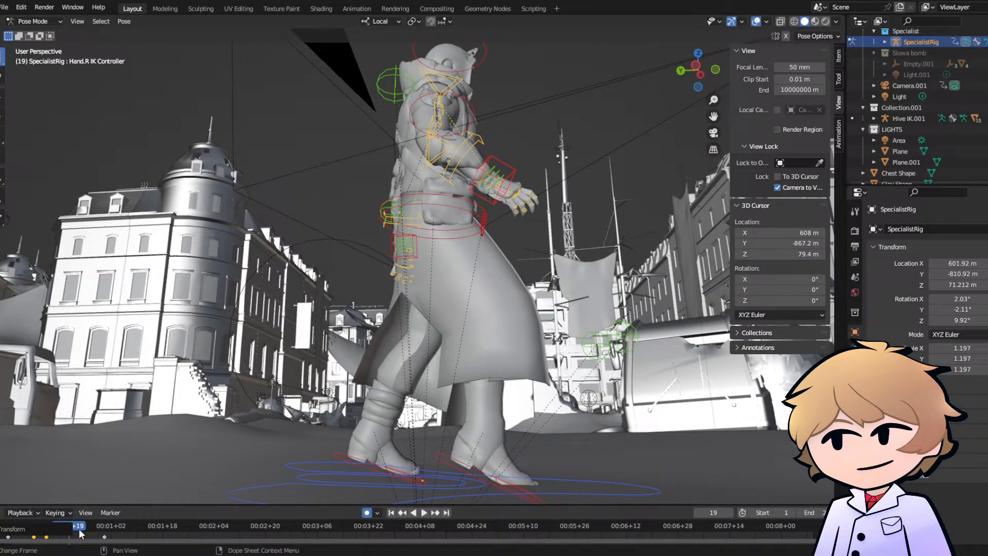
# - Play back the retimed steps and move the frame 30 keyframe earlier to about frame 22
pyautogui.press('space')
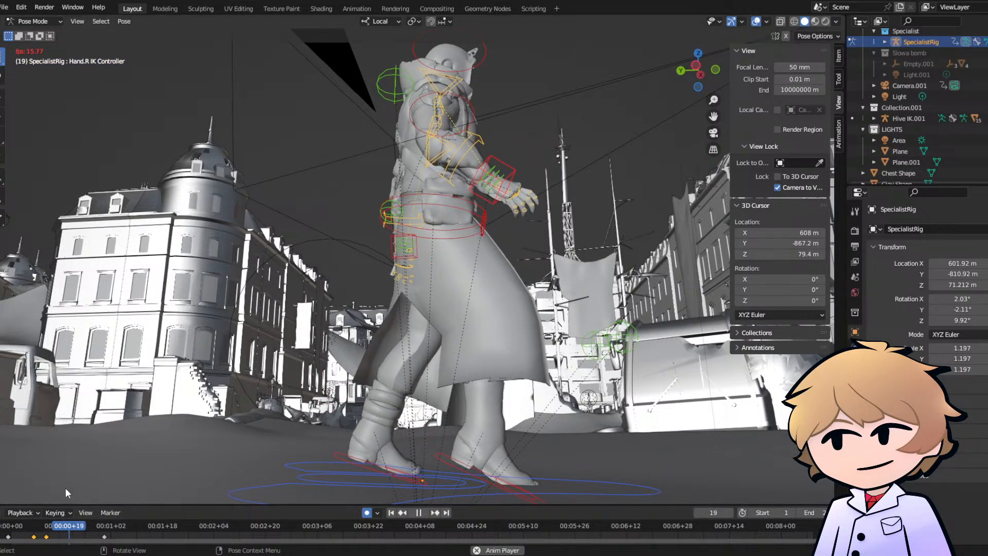
pyautogui.press('space')
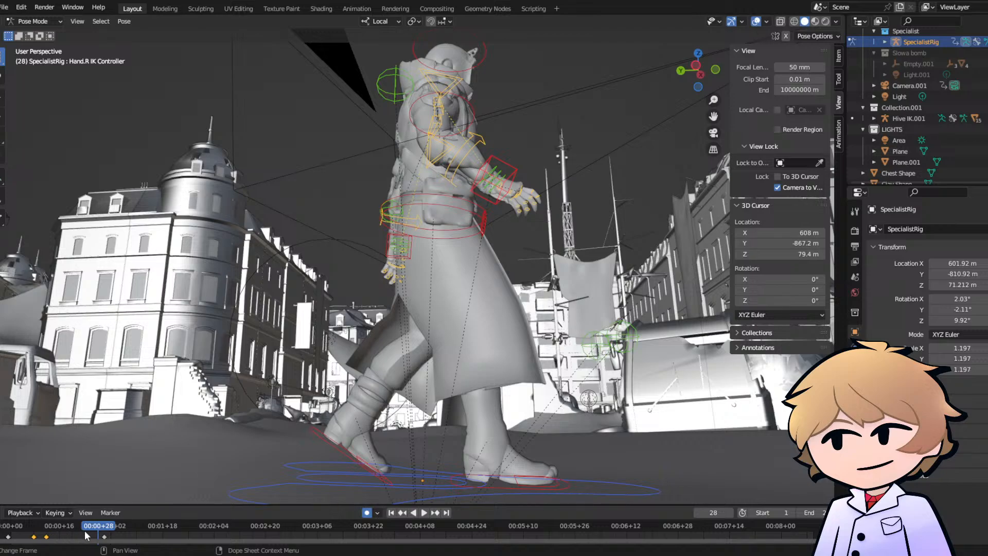
pyautogui.press('space')
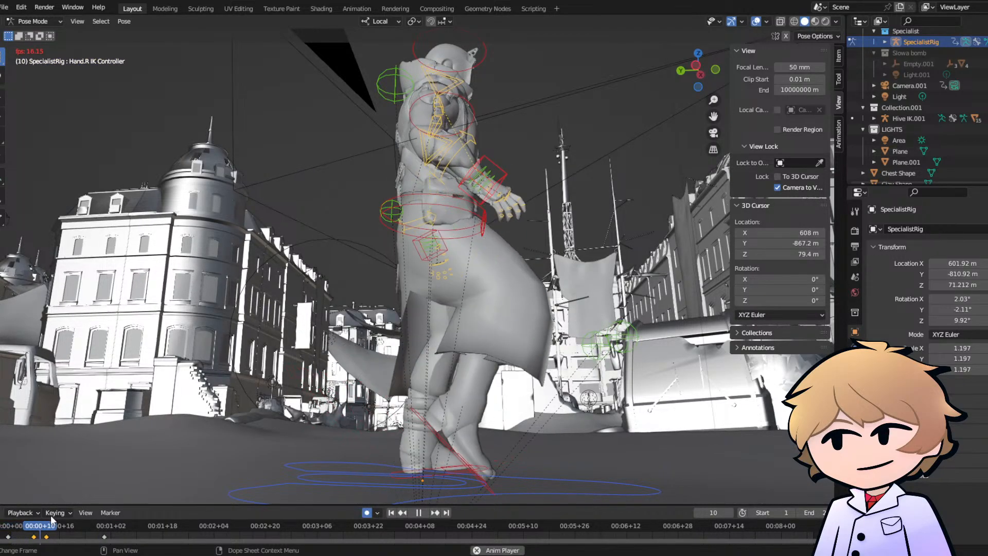
pyautogui.press('space')
pyautogui.moveTo(105, 536); pyautogui.dragTo(79, 536)
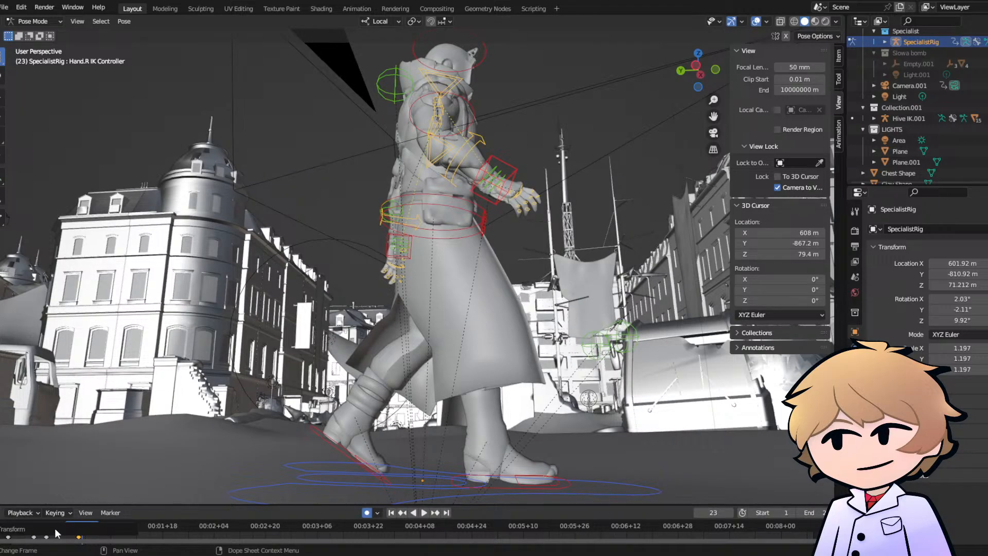
# - Play and scrub the shortened walk repeatedly from frame 0 to examine the timing of its poses
pyautogui.moveTo(148, 524); pyautogui.dragTo(3, 526)
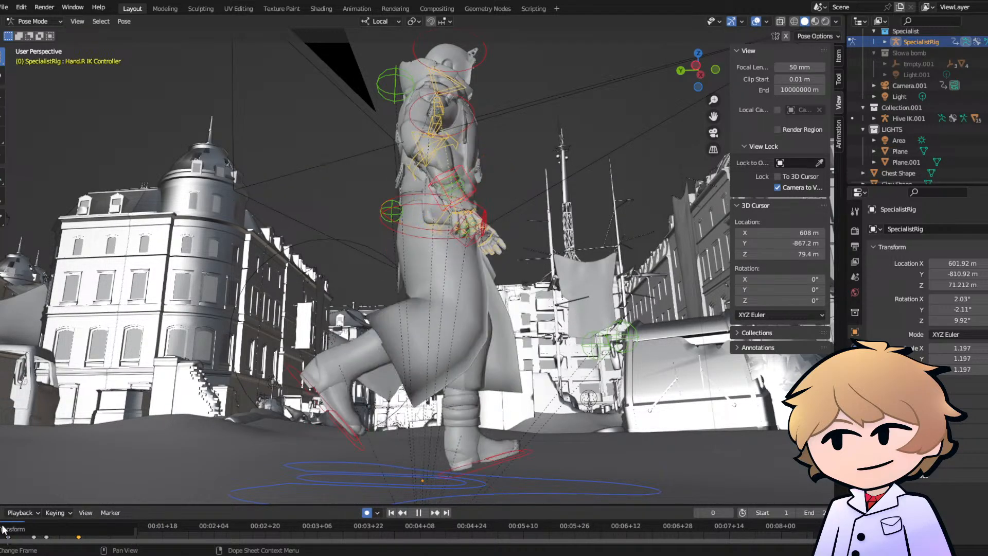
pyautogui.press('space')
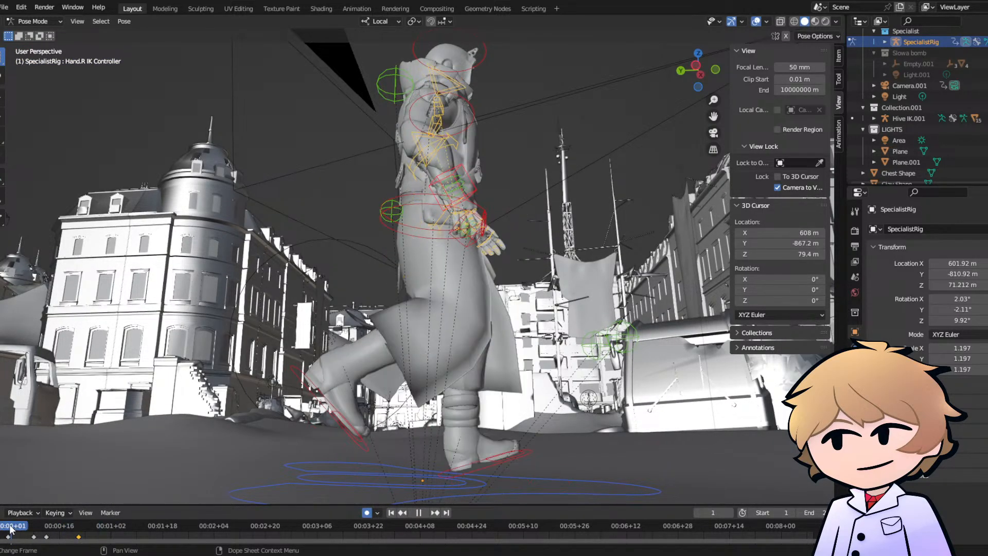
pyautogui.press('space')
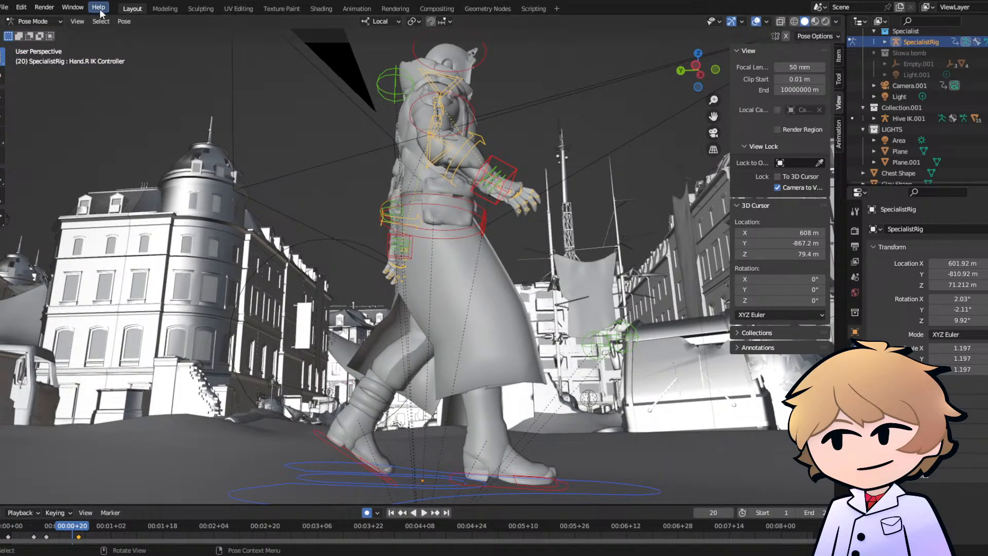
pyautogui.press('space')
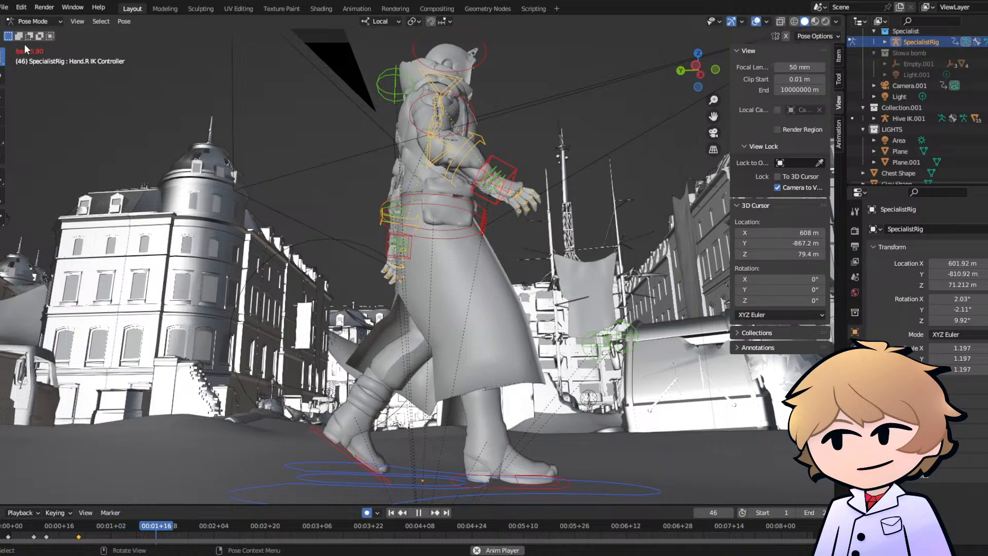
pyautogui.press('space')
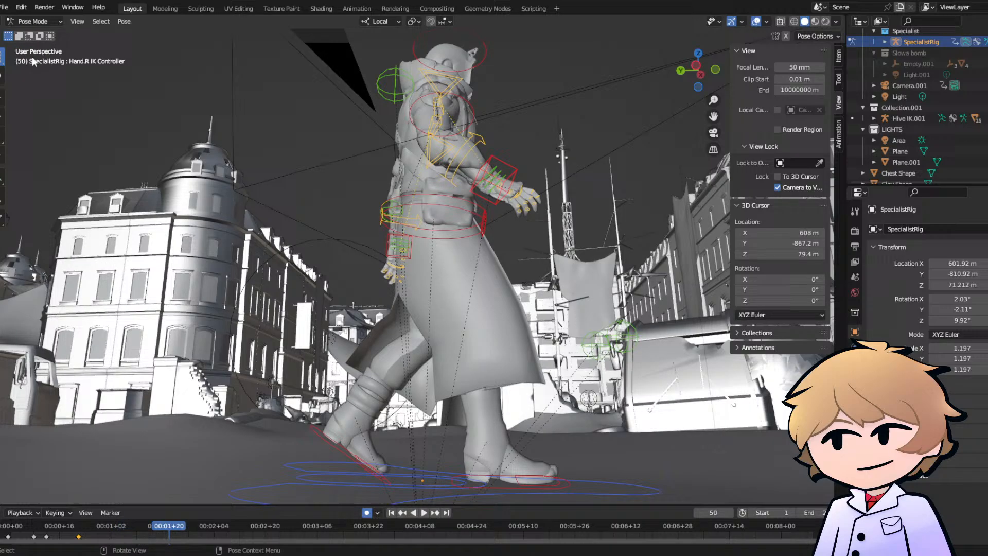
pyautogui.click(12, 530)
pyautogui.press('space')
pyautogui.moveTo(41, 533); pyautogui.dragTo(4, 526)
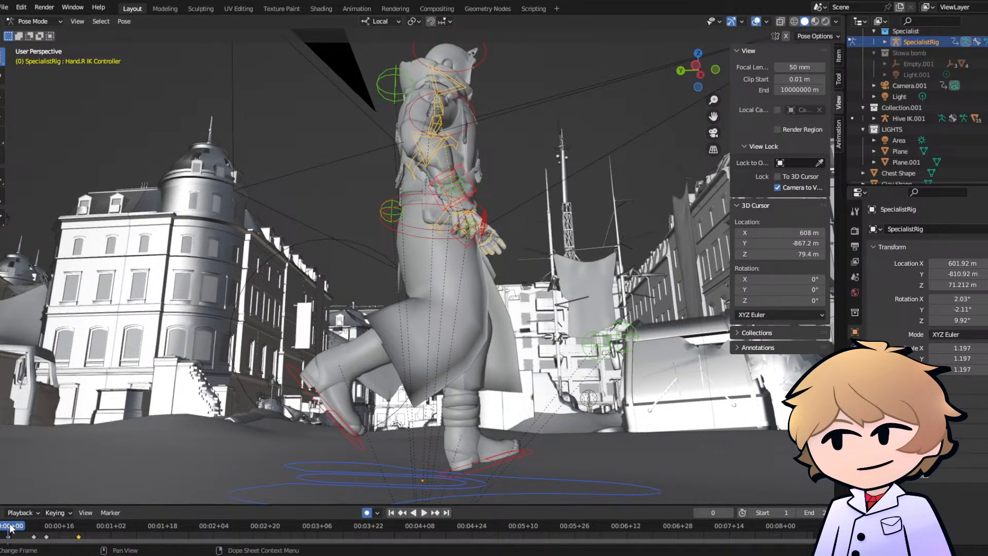
pyautogui.moveTo(11, 527); pyautogui.dragTo(83, 536)
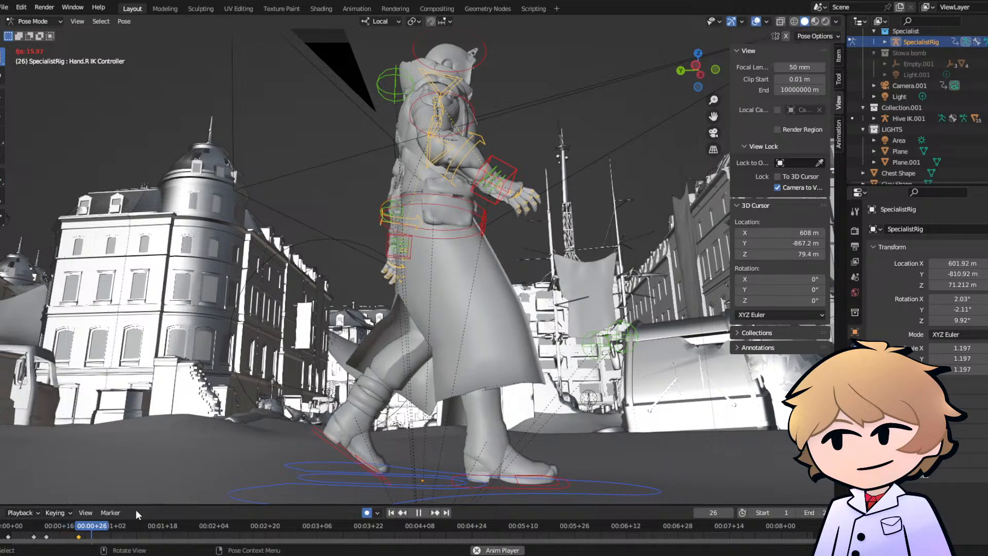
pyautogui.press('space')
pyautogui.moveTo(102, 531)
pyautogui.mouseDown()
pyautogui.moveTo(10, 523)
pyautogui.moveTo(96, 527)
pyautogui.mouseUp()
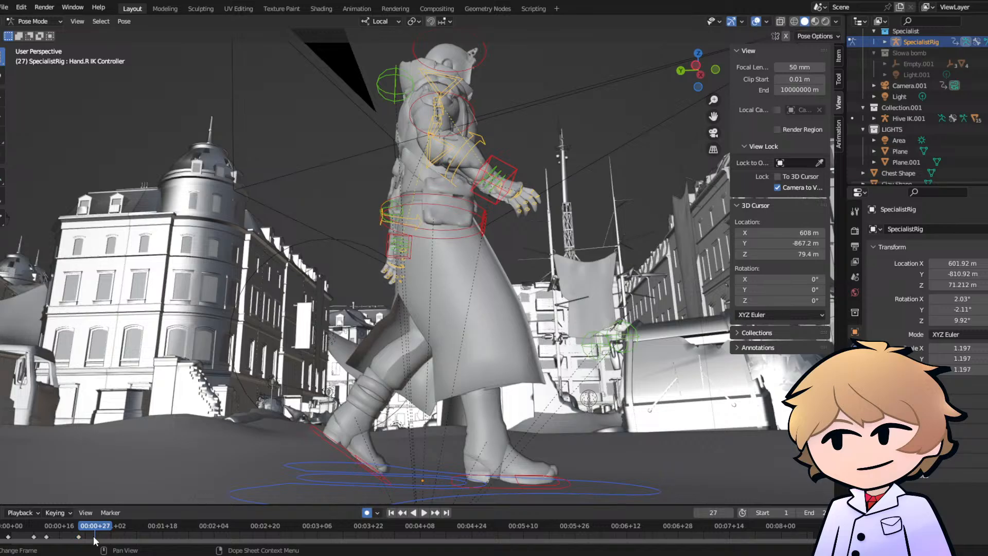
# - Select all the walk keyframes and mirror them by times over the current frame at frame 21
pyautogui.moveTo(432, 447); pyautogui.dragTo(412, 470, button='middle')
pyautogui.moveTo(89, 536); pyautogui.dragTo(60, 539)
pyautogui.moveTo(1, 534); pyautogui.dragTo(22, 536)
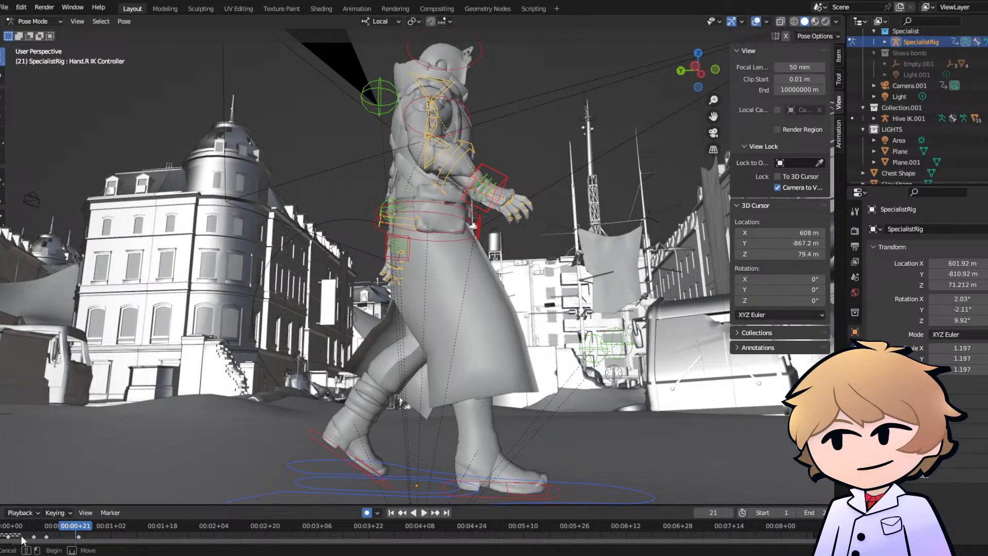
pyautogui.moveTo(93, 546); pyautogui.dragTo(94, 547)
pyautogui.rightClick(39, 533)
pyautogui.moveTo(36, 532)
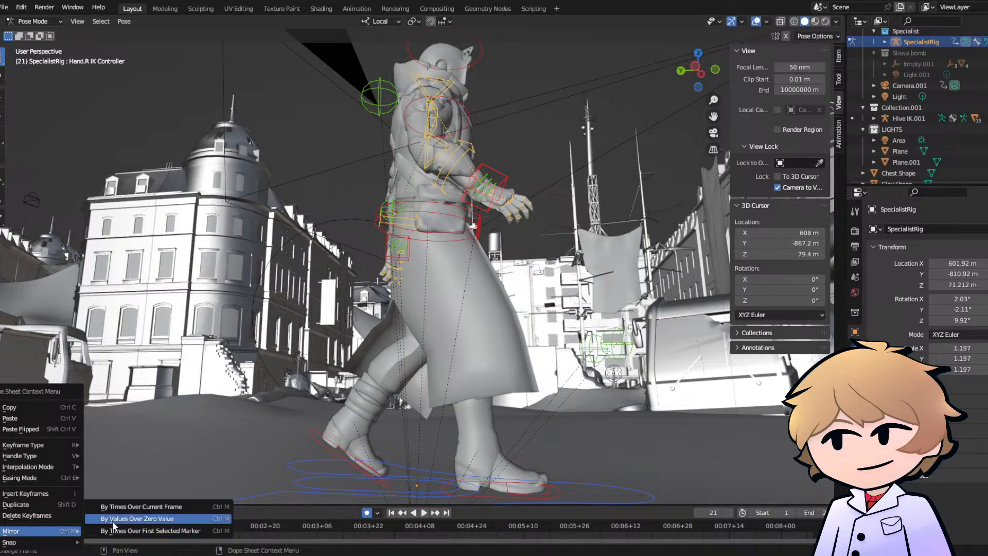
pyautogui.click(119, 508)
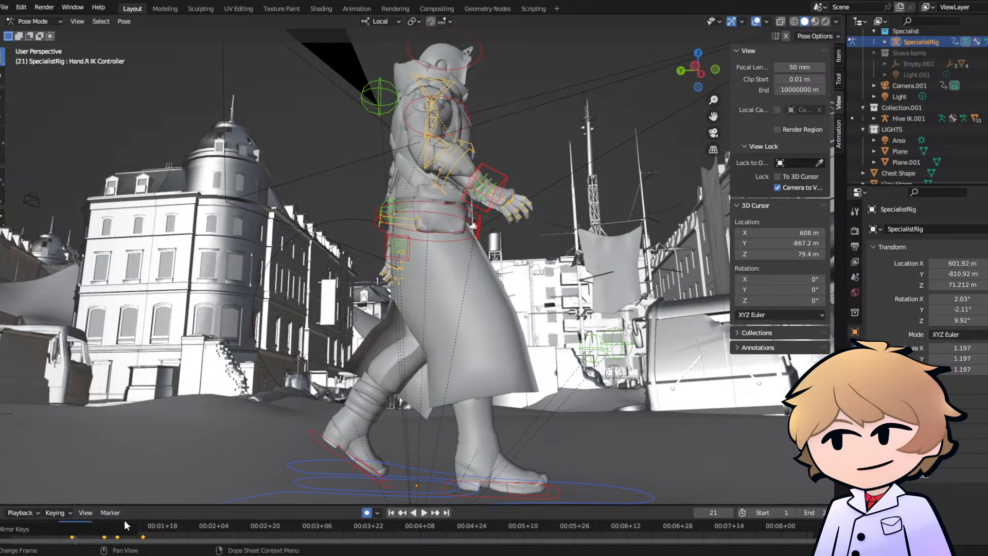
# - Scrub through the mirrored walk keyframes up to frame 45 and undo the mirroring
pyautogui.press('Home')
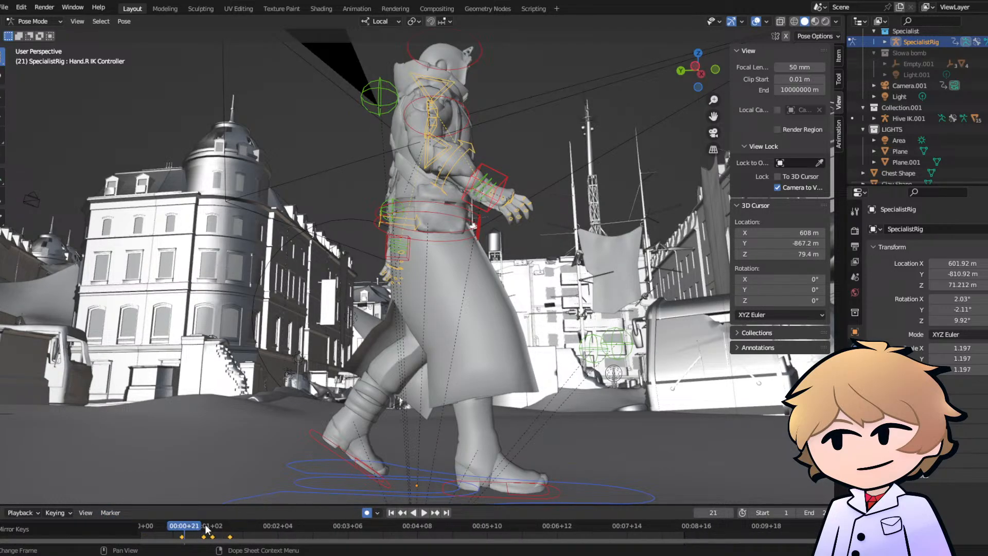
pyautogui.moveTo(186, 525); pyautogui.dragTo(180, 529)
pyautogui.moveTo(198, 530); pyautogui.dragTo(236, 532)
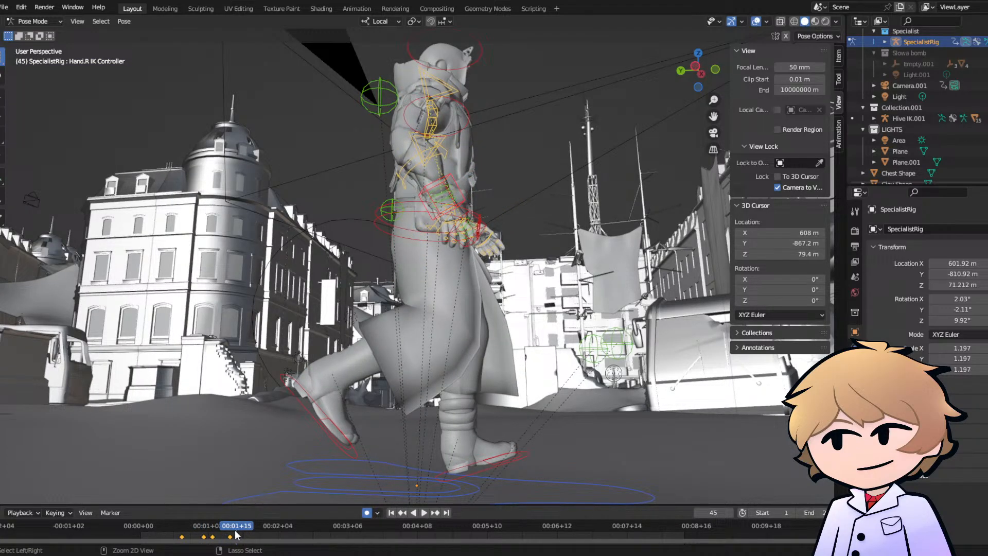
pyautogui.hotkey('ctrl', 'z')
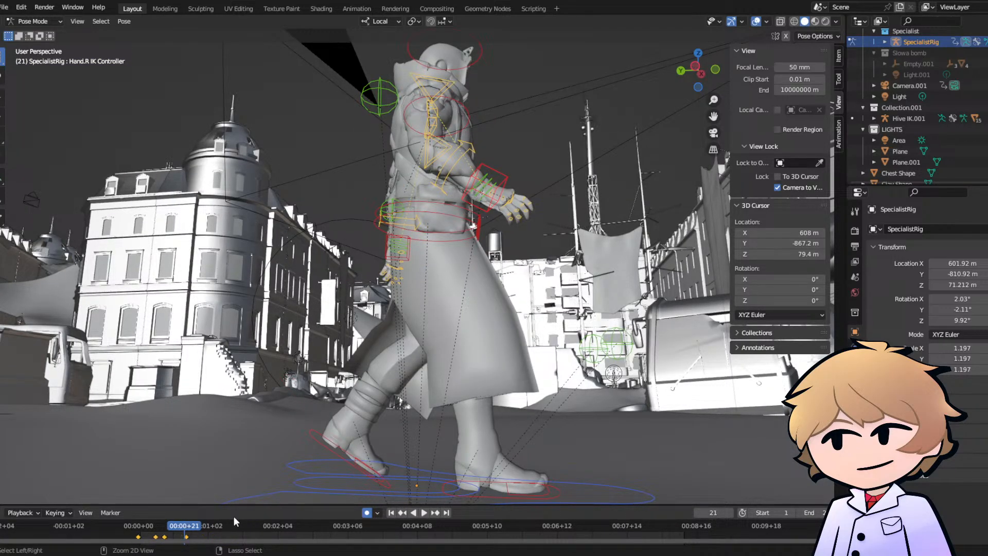
# - Return to frame 0 and play back the unmirrored walk keyframes
pyautogui.click(140, 530)
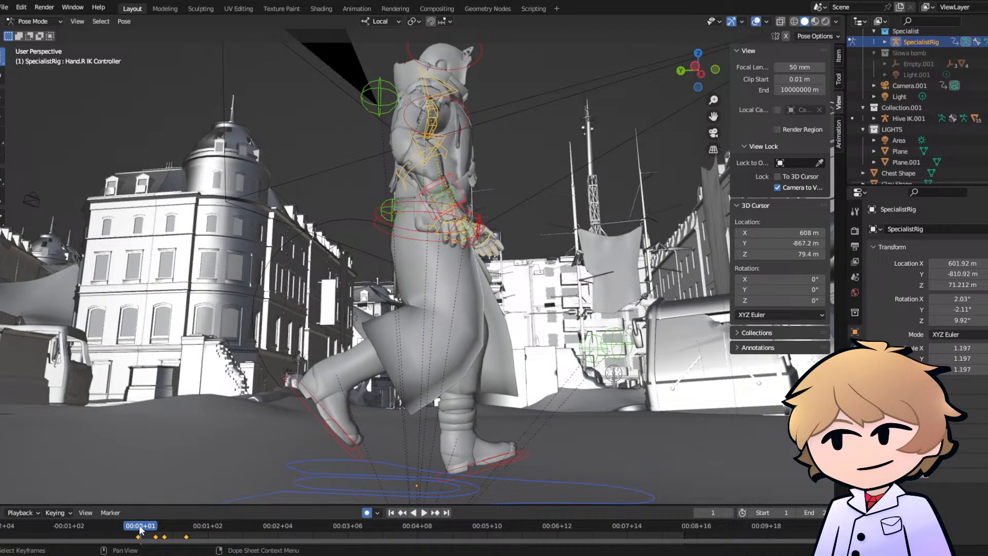
pyautogui.click(139, 527)
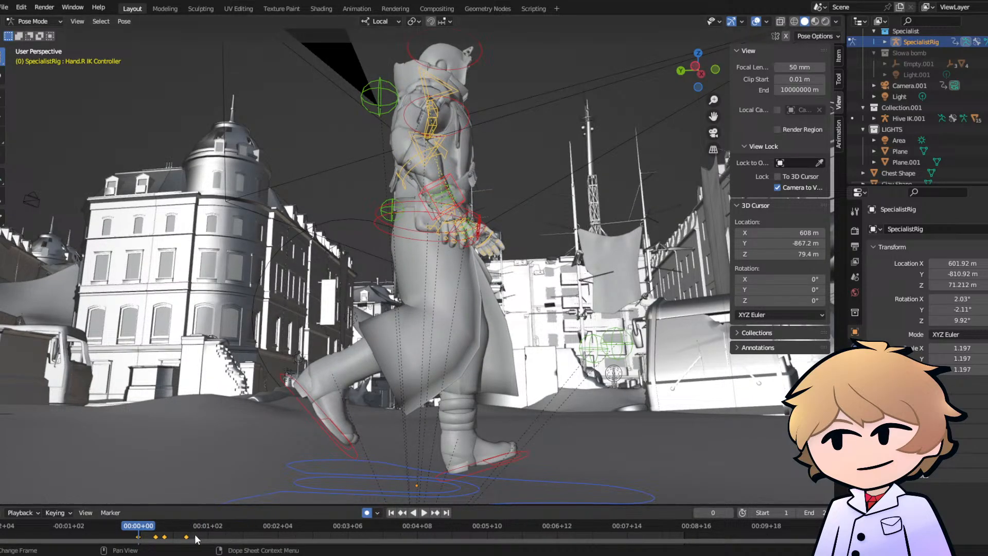
pyautogui.press('space')
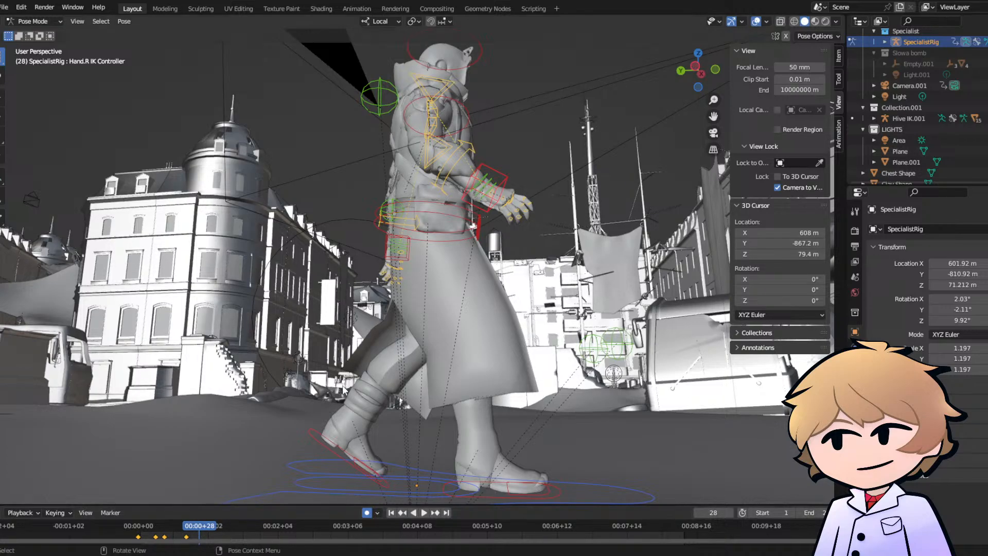
# - At frame 30, move the right heel control backward and rotate it so the heel lifts onto the toes
pyautogui.keyDown('shift'); pyautogui.moveTo(416, 462); pyautogui.dragTo(288, 399, button='middle'); pyautogui.keyUp('shift')
pyautogui.scroll(3, 273, 401)
pyautogui.scroll(-2, 272, 400)
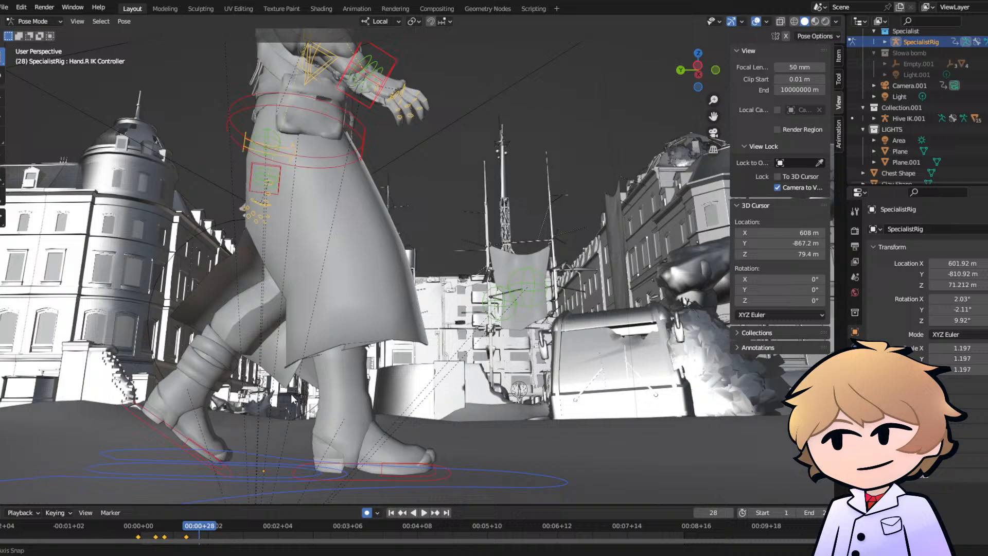
pyautogui.click(360, 477)
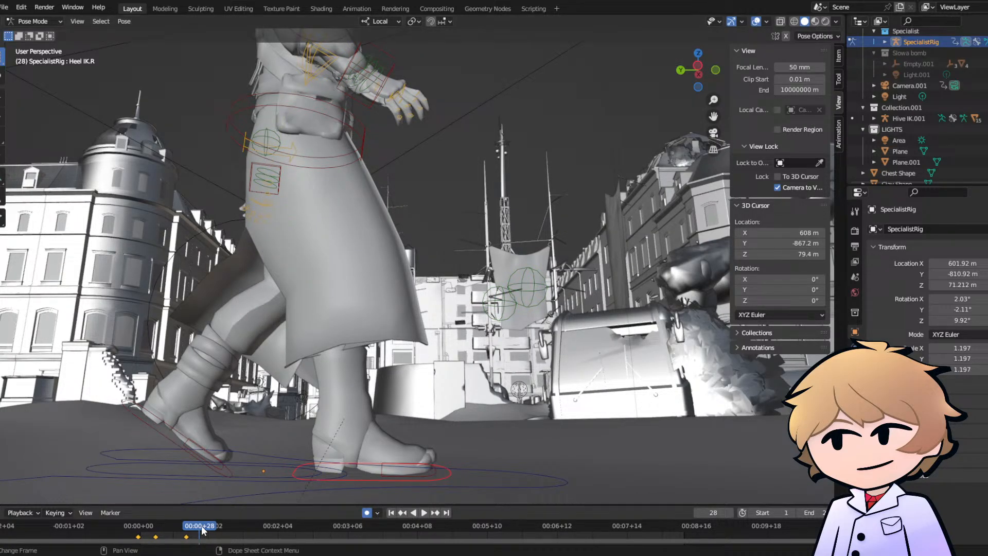
pyautogui.press('space')
pyautogui.press('space')
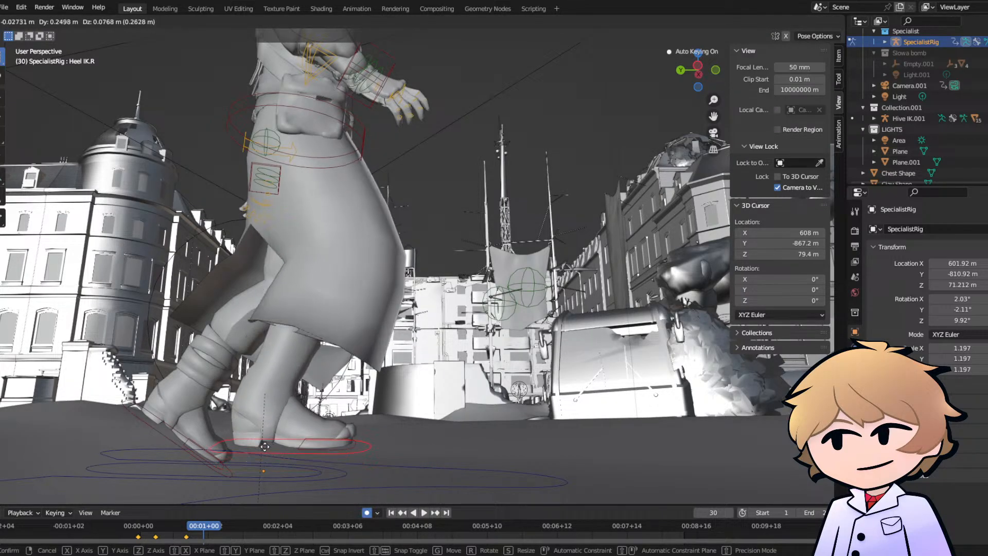
pyautogui.click(306, 444)
pyautogui.press('r')
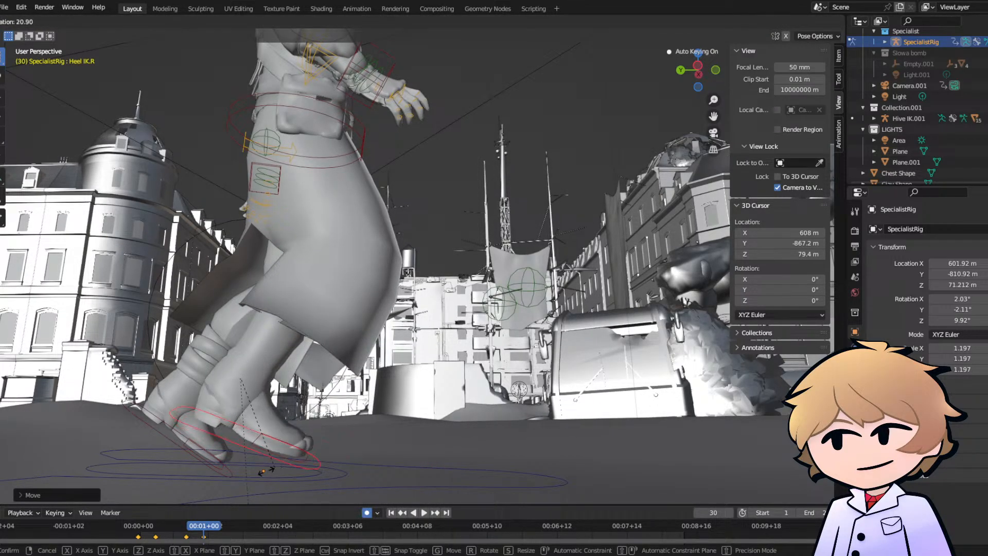
pyautogui.click(244, 476)
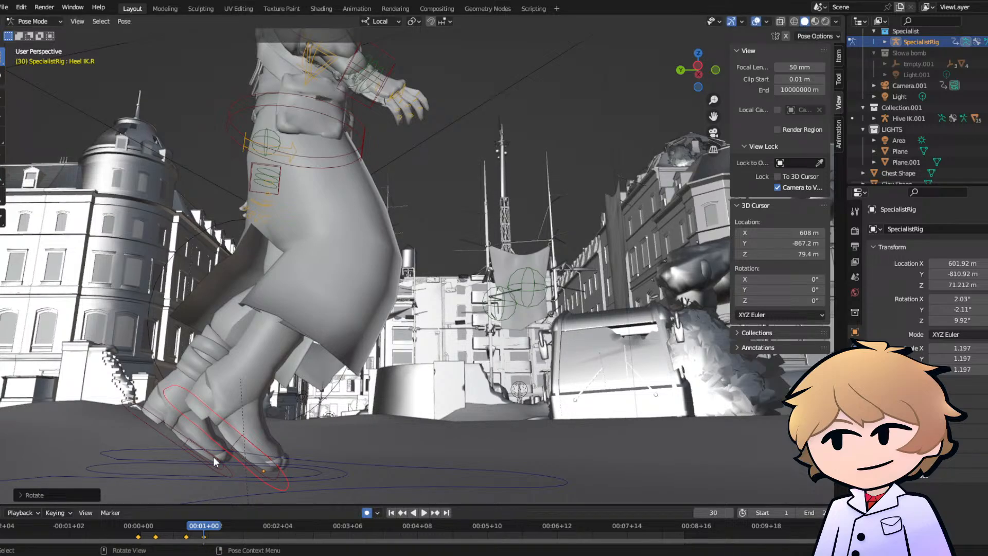
# - At frame 30, move the left heel control forward, rotate it level and lower the foot flat onto the ground
pyautogui.click(174, 437)
pyautogui.press('g')
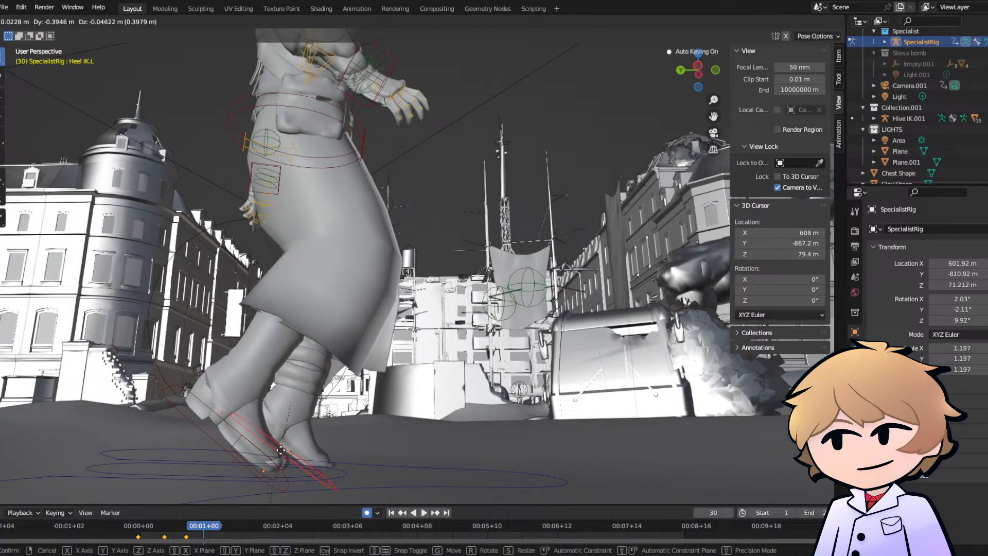
pyautogui.click(281, 451)
pyautogui.press('r')
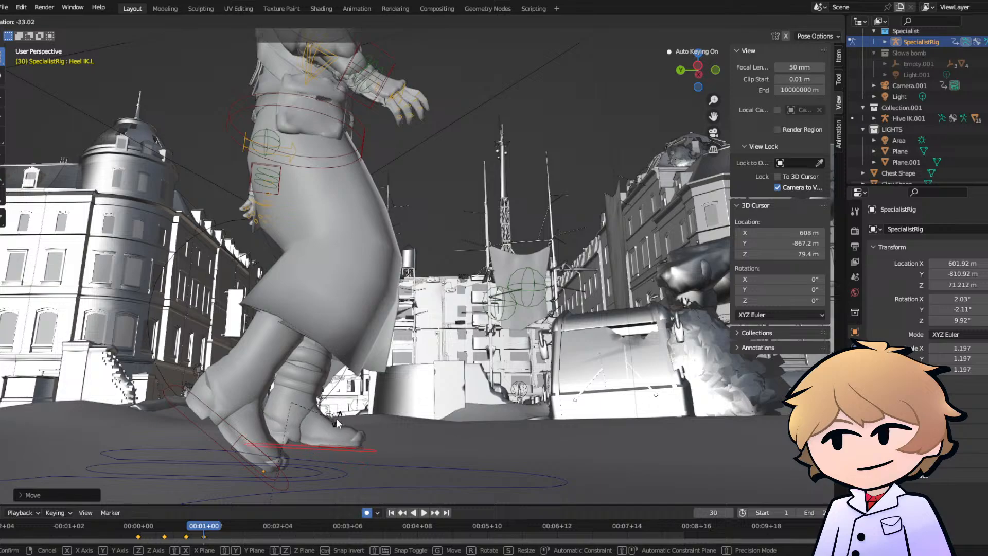
pyautogui.click(336, 420)
pyautogui.press('g')
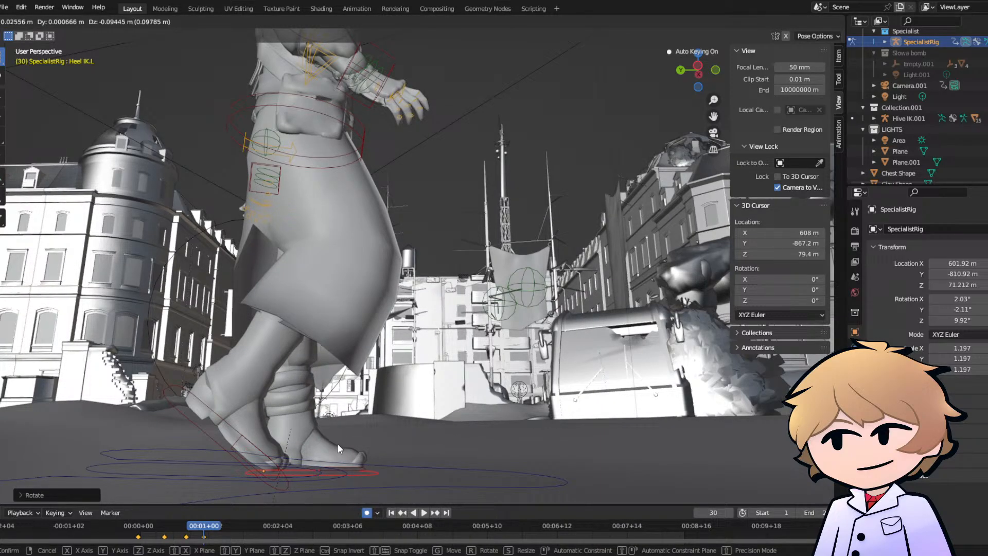
pyautogui.click(338, 443)
# - At frame 30, move the right hand IK controller back toward the hip and rotate the hand to hang downward
pyautogui.moveTo(338, 443); pyautogui.dragTo(452, 266, button='middle')
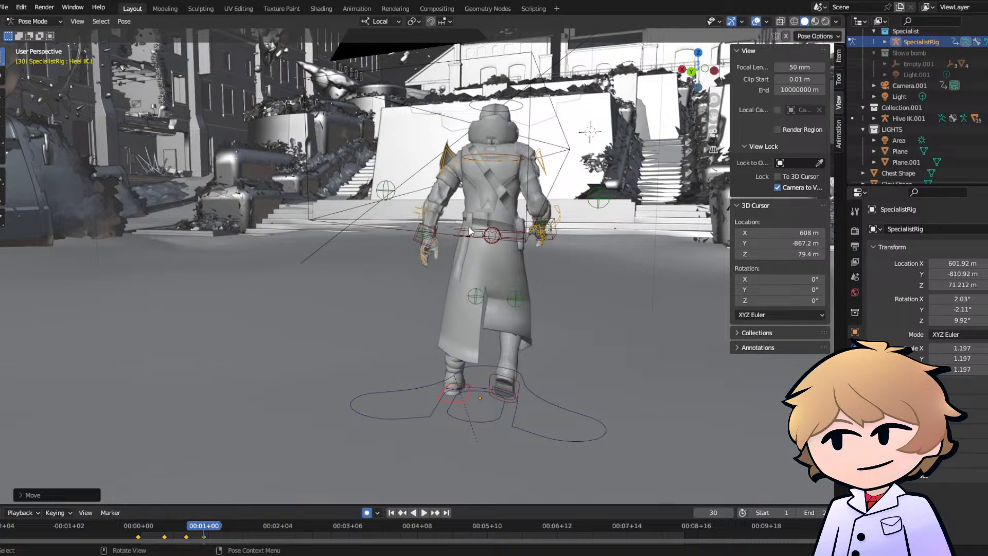
pyautogui.moveTo(470, 231); pyautogui.dragTo(327, 249, button='middle')
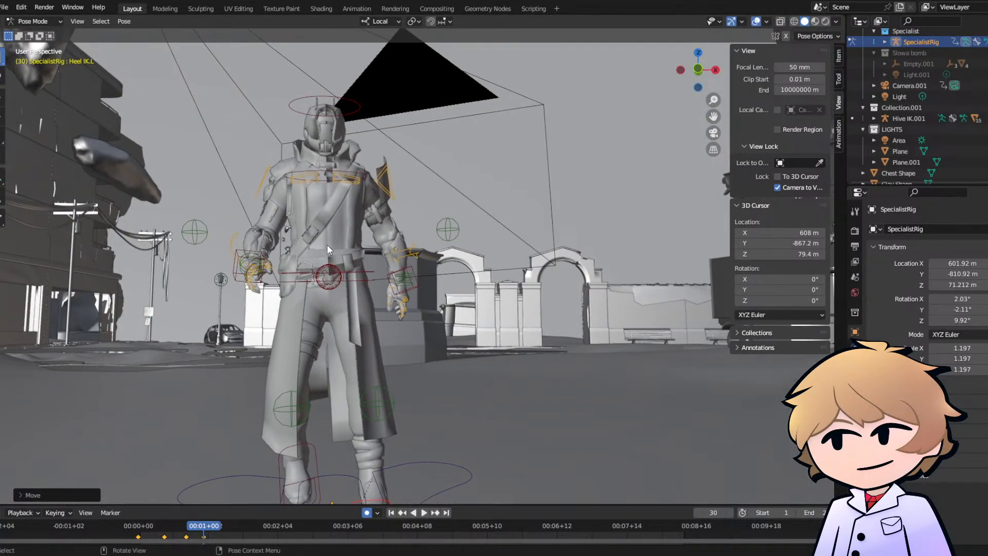
pyautogui.scroll(2, 327, 249)
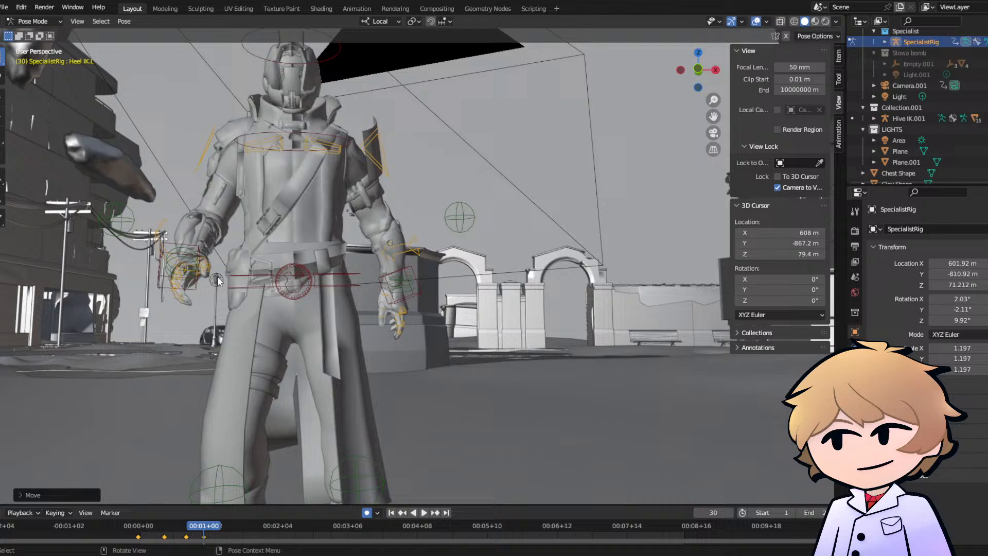
pyautogui.click(161, 255)
pyautogui.moveTo(162, 255); pyautogui.dragTo(299, 284, button='middle')
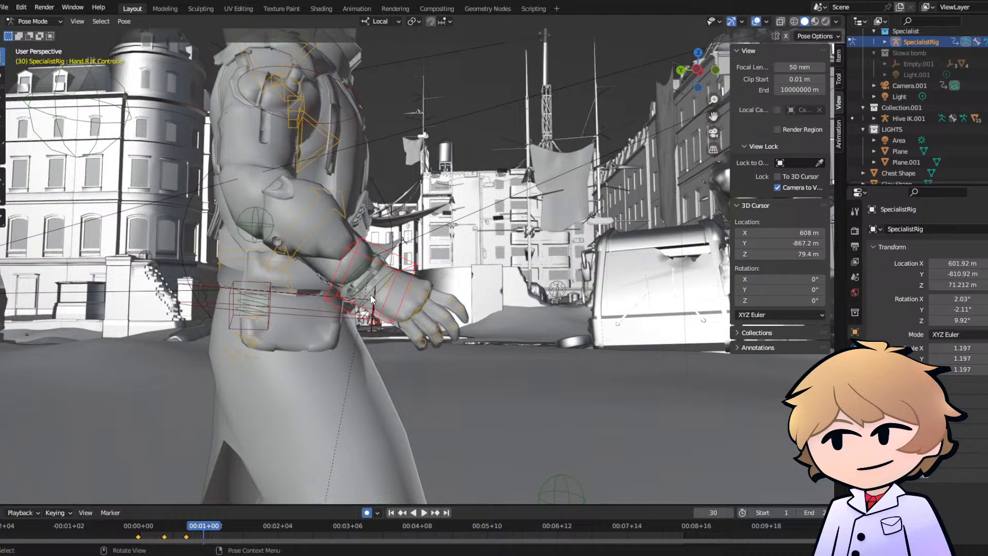
pyautogui.press('g')
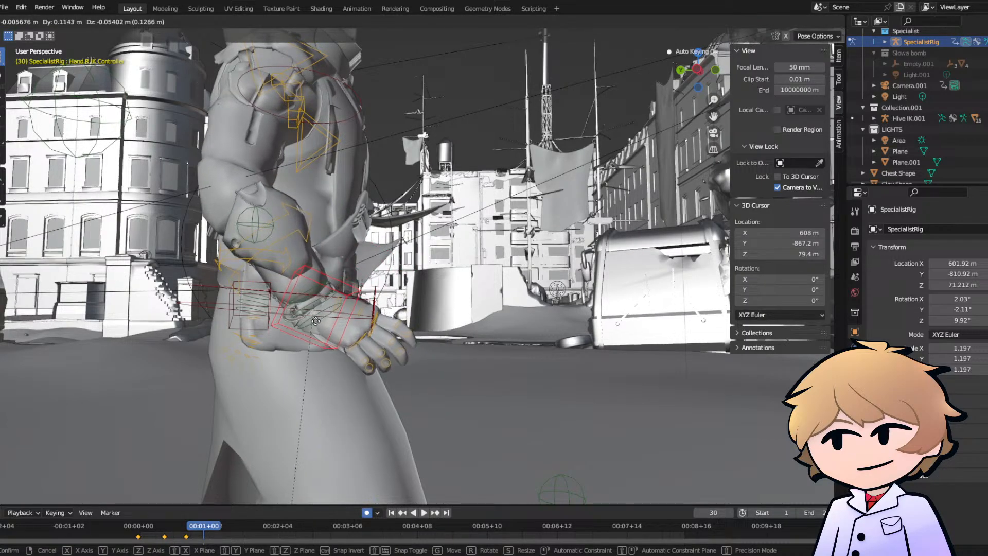
pyautogui.click(315, 321)
pyautogui.press('r')
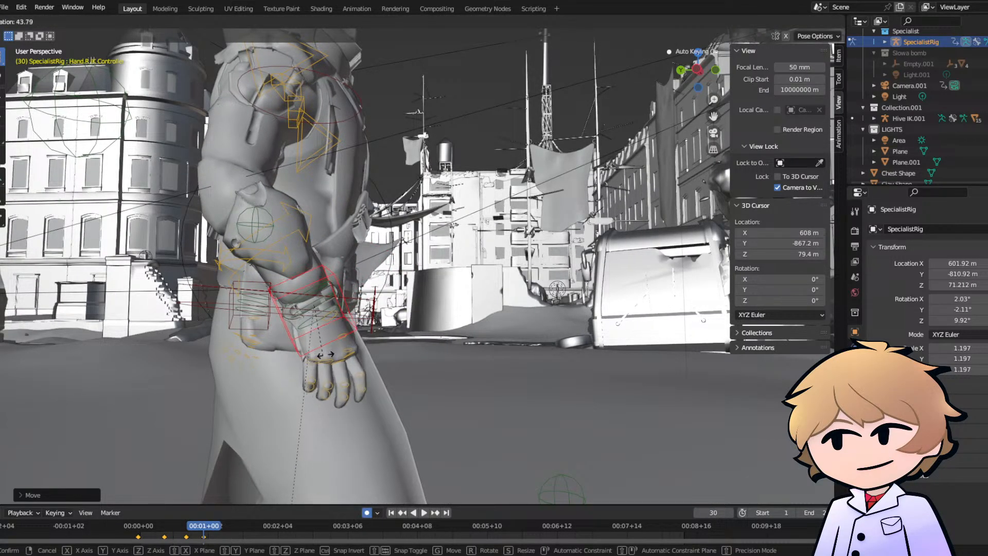
pyautogui.click(328, 354)
# - At frame 30, move the left hand IK controller forward in front of the hip and rotate it to match the arm swing
pyautogui.moveTo(329, 353); pyautogui.dragTo(438, 323, button='middle')
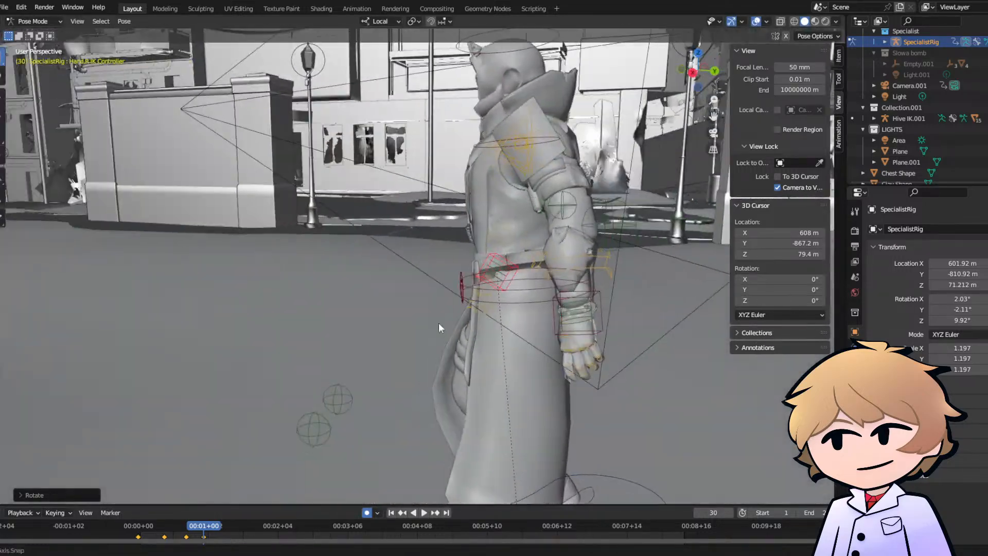
pyautogui.click(560, 332)
pyautogui.moveTo(560, 332)
pyautogui.mouseDown(button='middle')
pyautogui.moveTo(548, 319)
pyautogui.moveTo(579, 328)
pyautogui.mouseUp(button='middle')
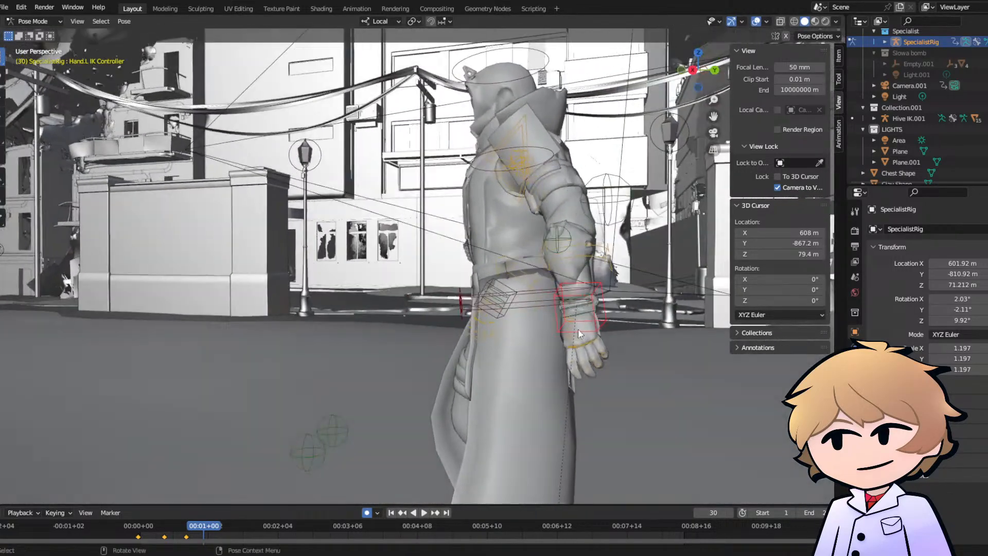
pyautogui.press('g')
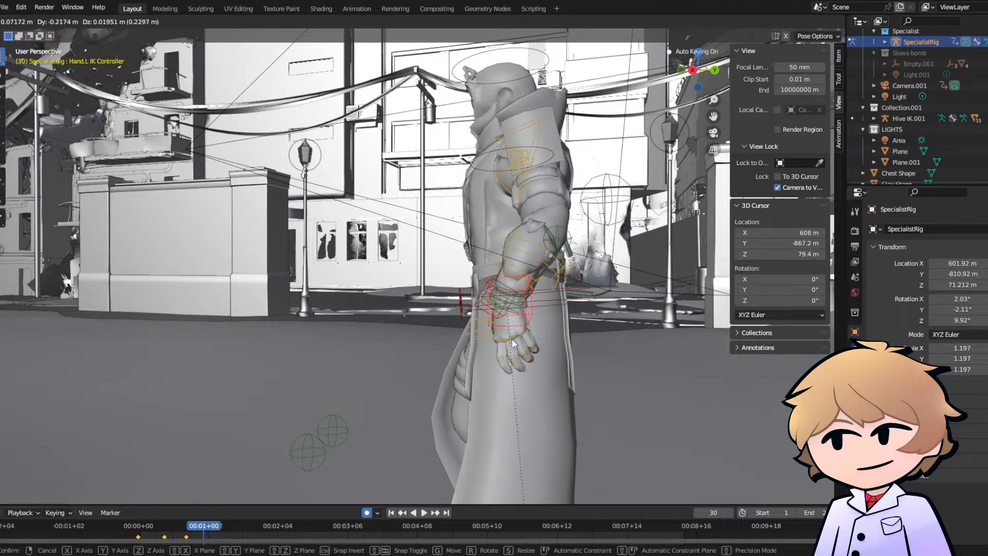
pyautogui.click(512, 338)
pyautogui.press('r')
pyautogui.click(445, 331)
pyautogui.moveTo(446, 330); pyautogui.dragTo(409, 334, button='middle')
pyautogui.press('g')
pyautogui.click(428, 318)
# - At frame 40, swing the left hand IK controller further forward, tilt it and adjust its sideways distance from the body
pyautogui.scroll(2, 410, 333)
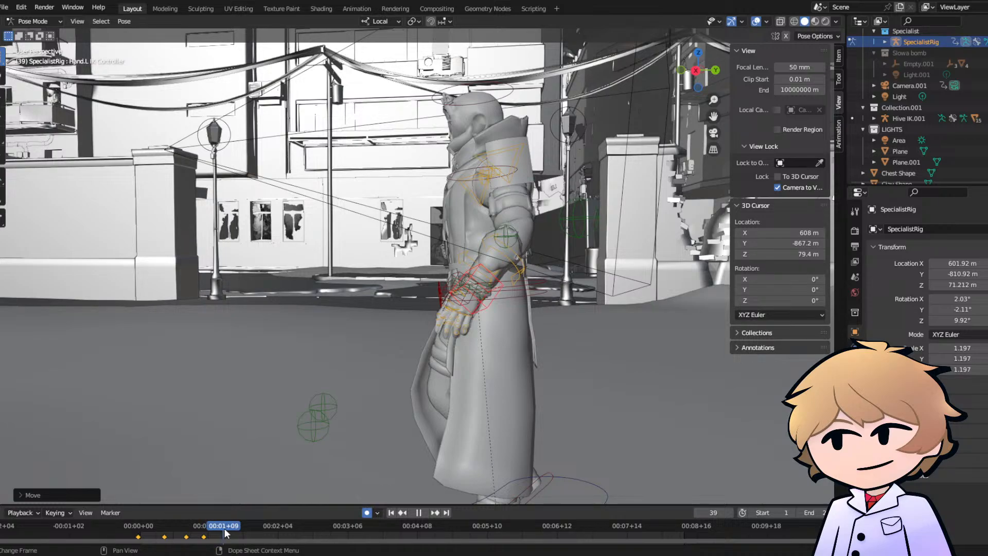
pyautogui.moveTo(277, 483); pyautogui.dragTo(386, 344, button='middle')
pyautogui.press('g')
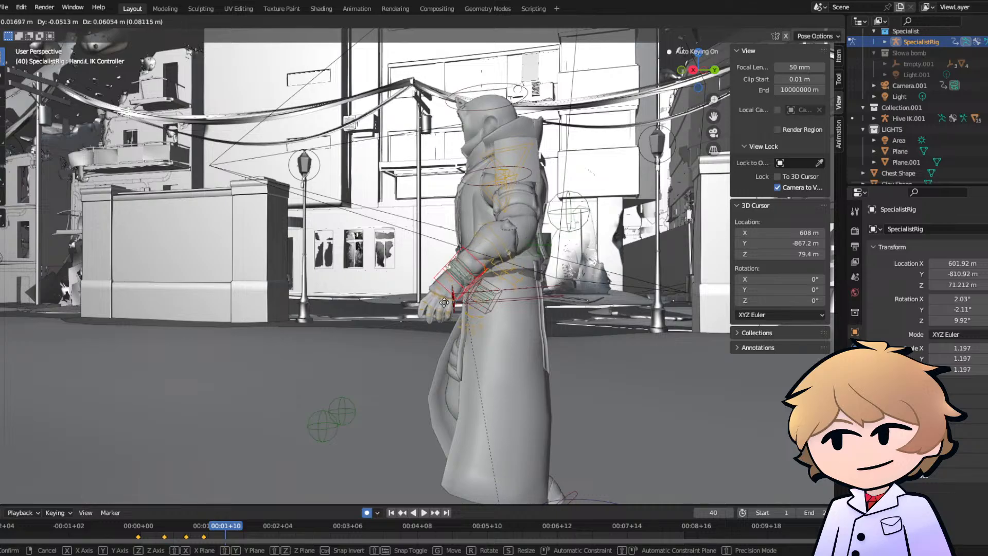
pyautogui.click(434, 299)
pyautogui.press('r')
pyautogui.click(430, 299)
pyautogui.moveTo(432, 300); pyautogui.dragTo(543, 314, button='middle')
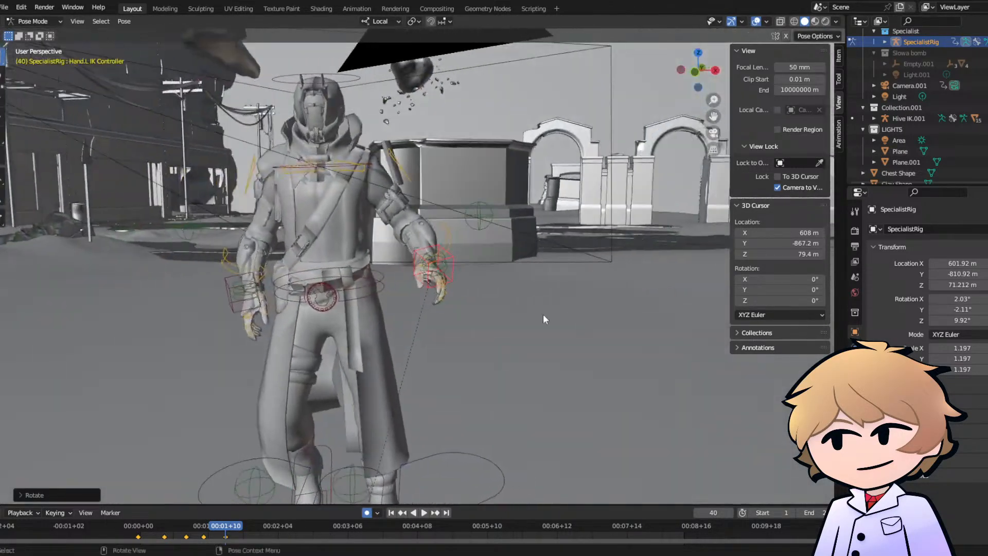
pyautogui.press('g')
pyautogui.rightClick(425, 319)
pyautogui.moveTo(425, 319); pyautogui.dragTo(544, 313, button='middle')
pyautogui.press('g')
pyautogui.click(433, 320)
pyautogui.moveTo(456, 316); pyautogui.dragTo(561, 322, button='middle')
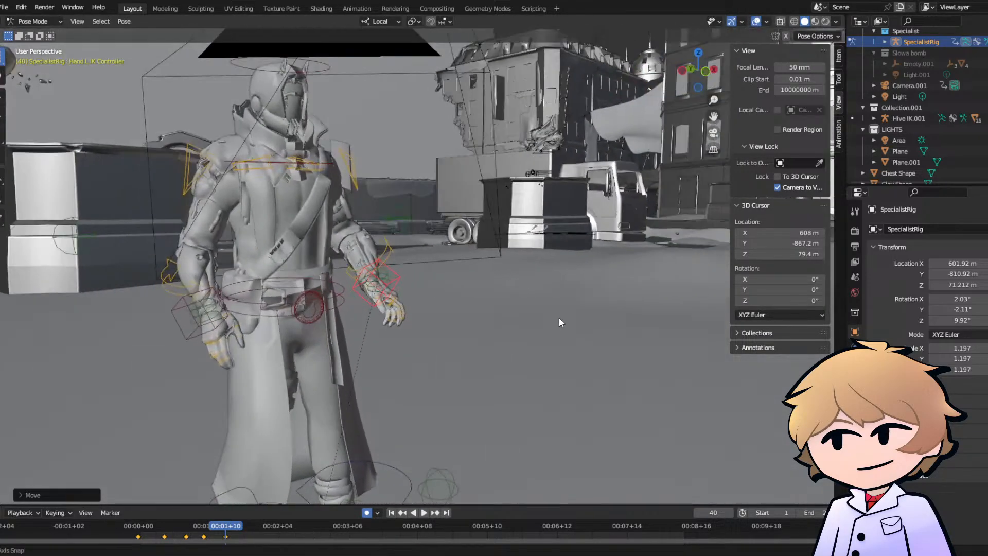
# - Refine the left hand's rotation at frame 40 from the side, and trackball-rotate it from the front to align the wrist
pyautogui.moveTo(401, 323); pyautogui.dragTo(252, 313, button='middle')
pyautogui.scroll(6, 484, 308)
pyautogui.moveTo(484, 309); pyautogui.dragTo(419, 298, button='middle')
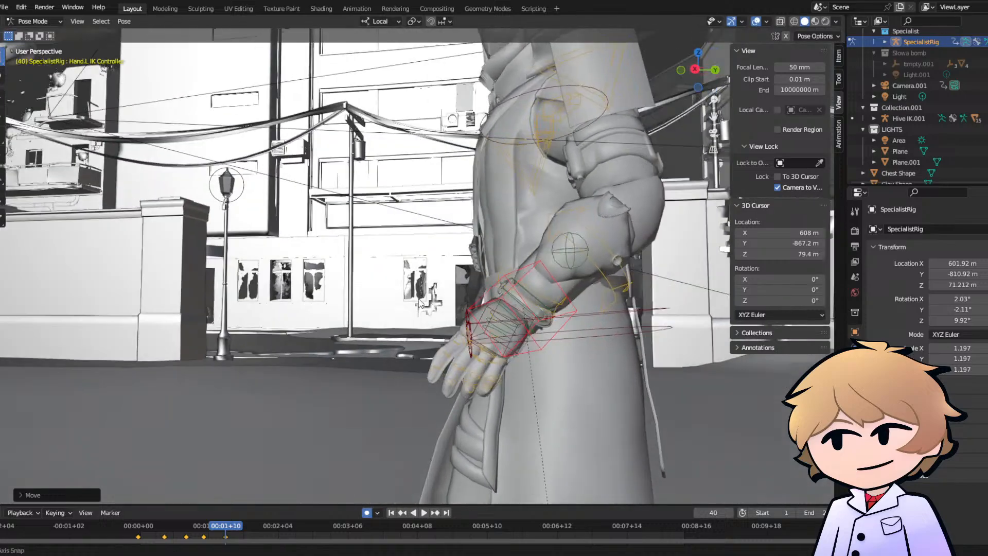
pyautogui.press('r')
pyautogui.click(478, 308)
pyautogui.moveTo(479, 308); pyautogui.dragTo(603, 322, button='middle')
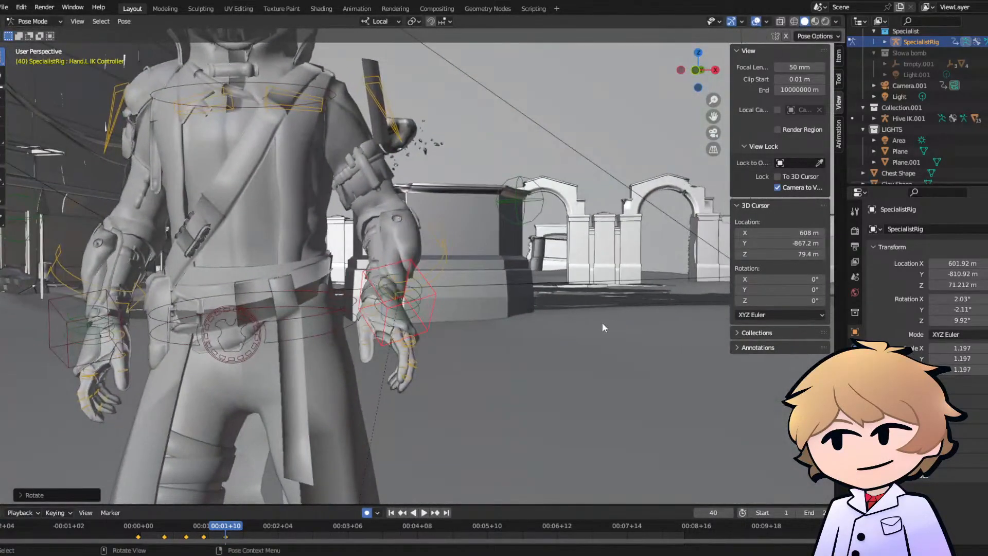
pyautogui.press('r')
pyautogui.press('r')
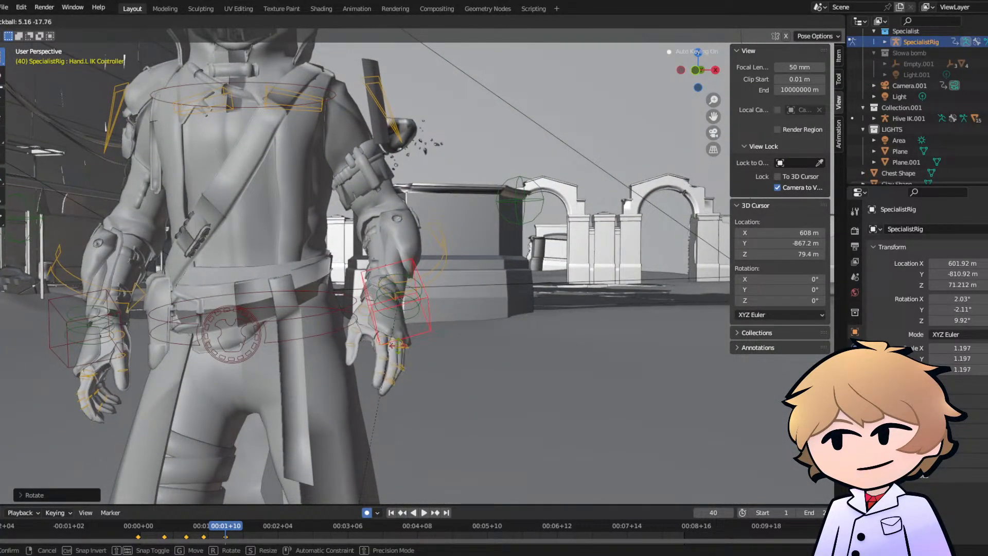
pyautogui.click(401, 345)
# - At frame 40, move the right hand IK controller back and down beside the hip and rotate the hand downward
pyautogui.moveTo(350, 338); pyautogui.dragTo(416, 335, button='middle')
pyautogui.scroll(-5, 412, 334)
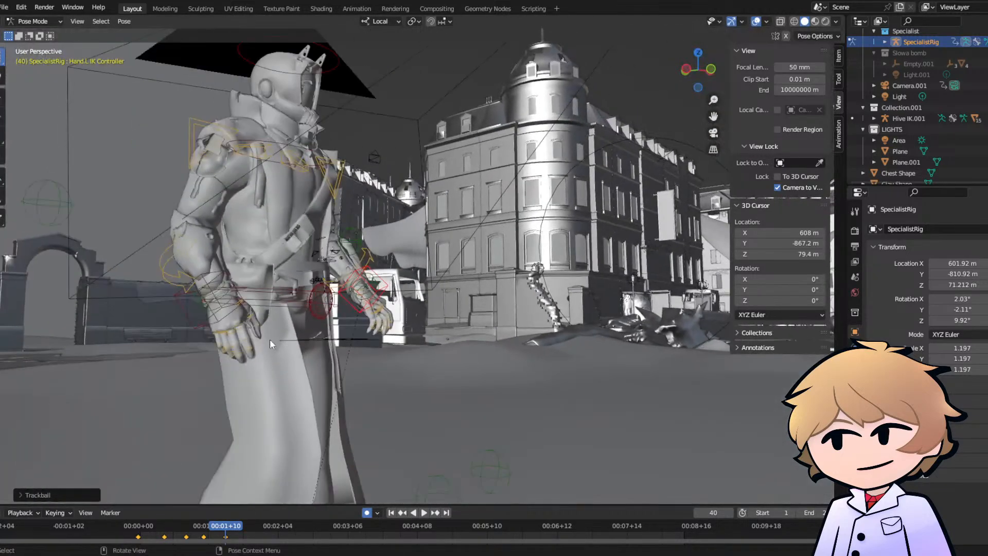
pyautogui.click(224, 316)
pyautogui.moveTo(225, 317); pyautogui.dragTo(304, 323, button='middle')
pyautogui.press('g')
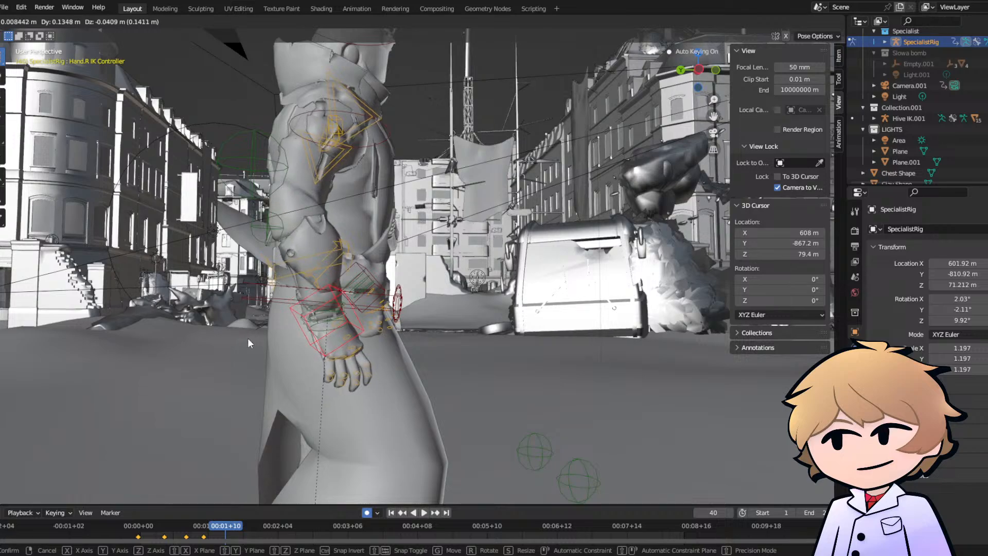
pyautogui.click(355, 379)
pyautogui.press('r')
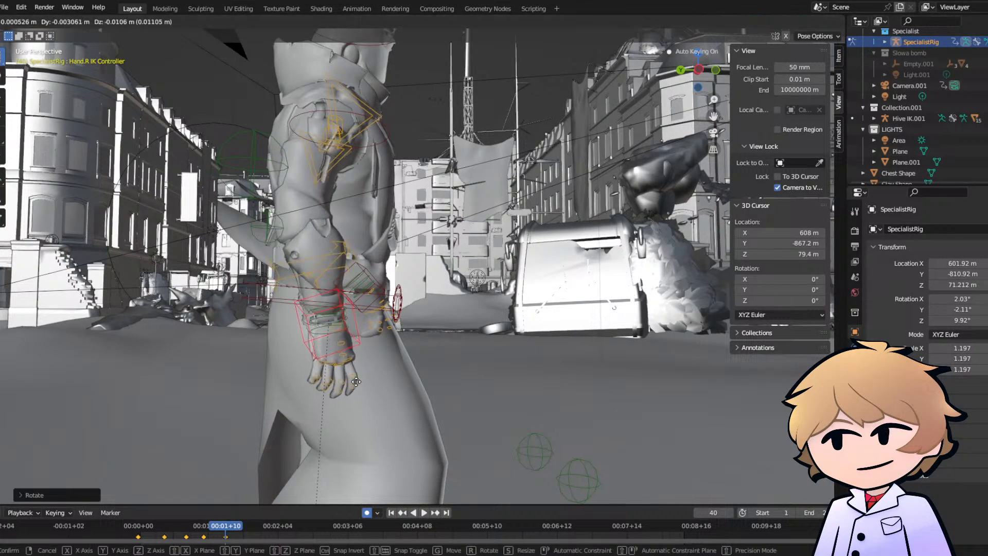
pyautogui.rightClick(362, 358)
pyautogui.moveTo(363, 358); pyautogui.dragTo(324, 335, button='middle')
pyautogui.press('g')
pyautogui.click(226, 352)
# - At frame 40, move the right heel IK controller back and rotate it so the foot lifts steeply off its toes
pyautogui.scroll(-3, 336, 432)
pyautogui.click(306, 464)
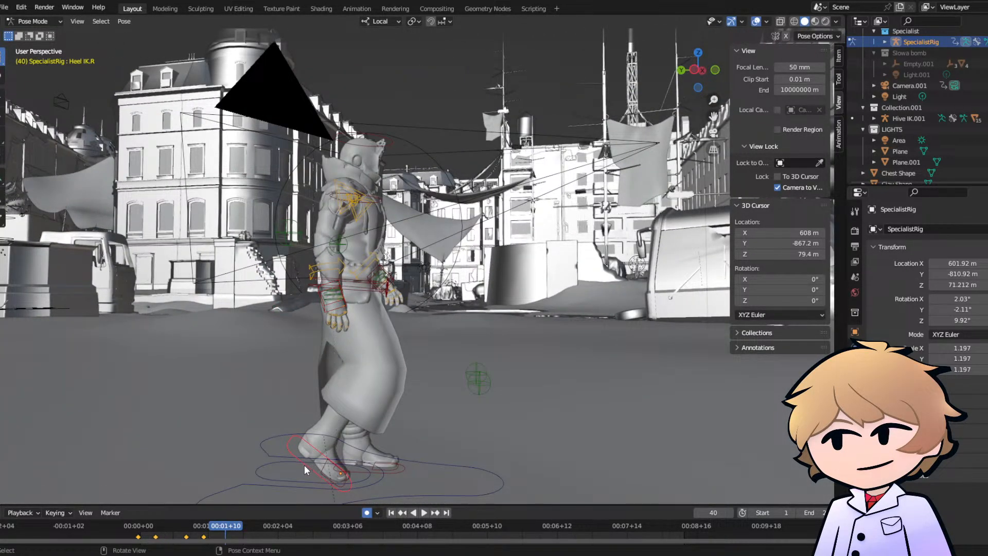
pyautogui.moveTo(380, 434); pyautogui.dragTo(391, 380, button='middle')
pyautogui.press('g')
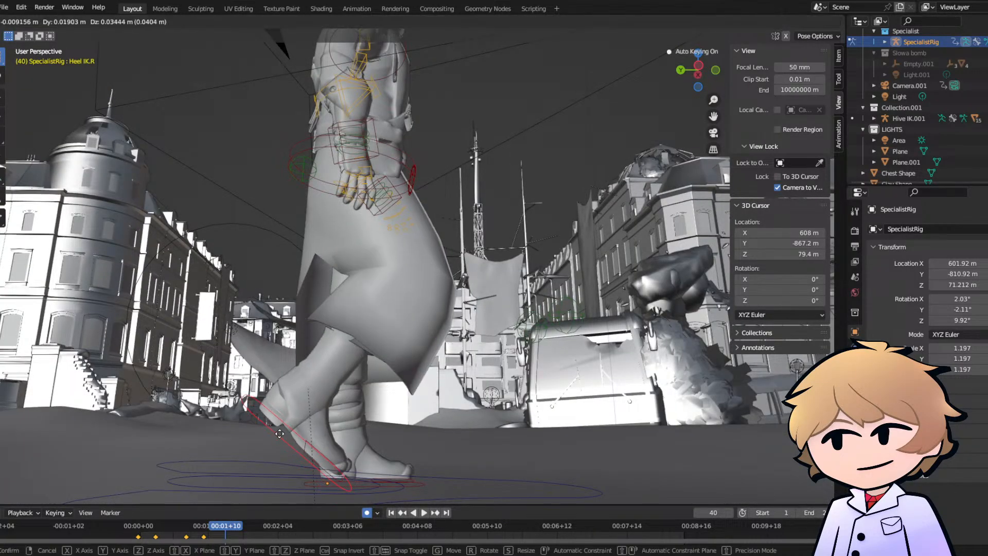
pyautogui.click(293, 452)
pyautogui.press('r')
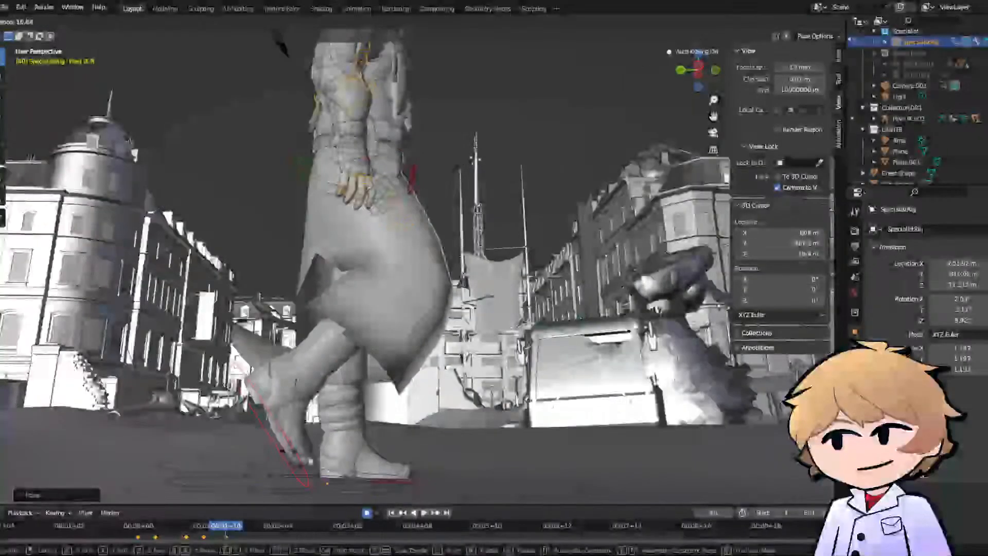
pyautogui.click(271, 450)
# - At frame 40, move the left heel IK controller forward and tilt the toes upward for a heel-first landing
pyautogui.click(385, 484)
pyautogui.press('g')
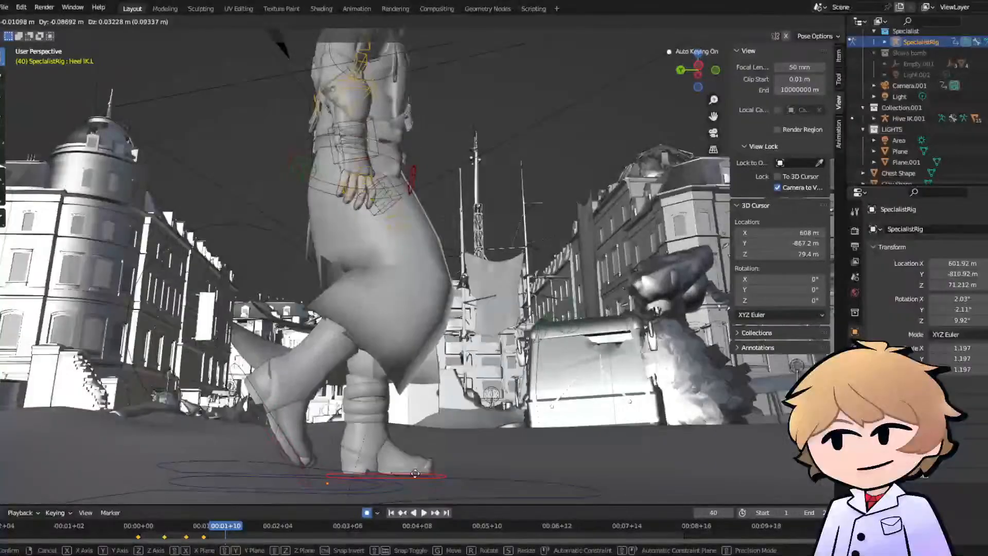
pyautogui.click(456, 470)
pyautogui.press('r')
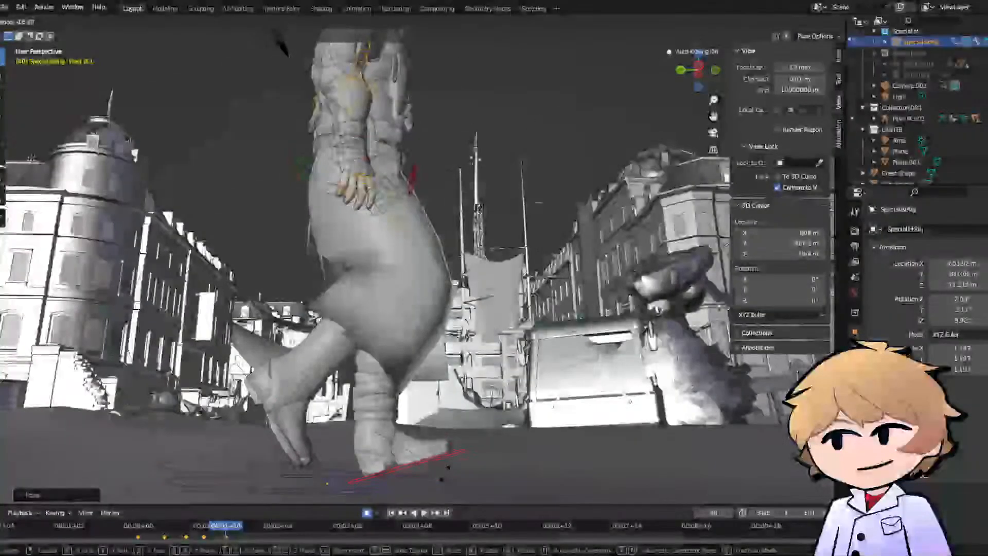
pyautogui.click(455, 472)
pyautogui.press('g')
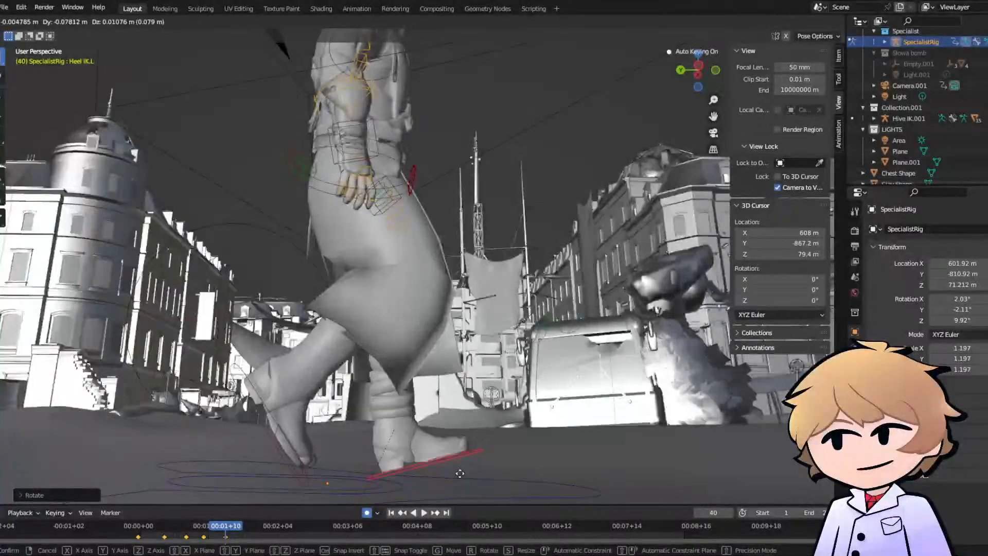
pyautogui.click(420, 439)
# - Examine the frame 40 pose from the opposite side and play the walk from the start to check its motion
pyautogui.moveTo(419, 440); pyautogui.dragTo(103, 463, button='middle')
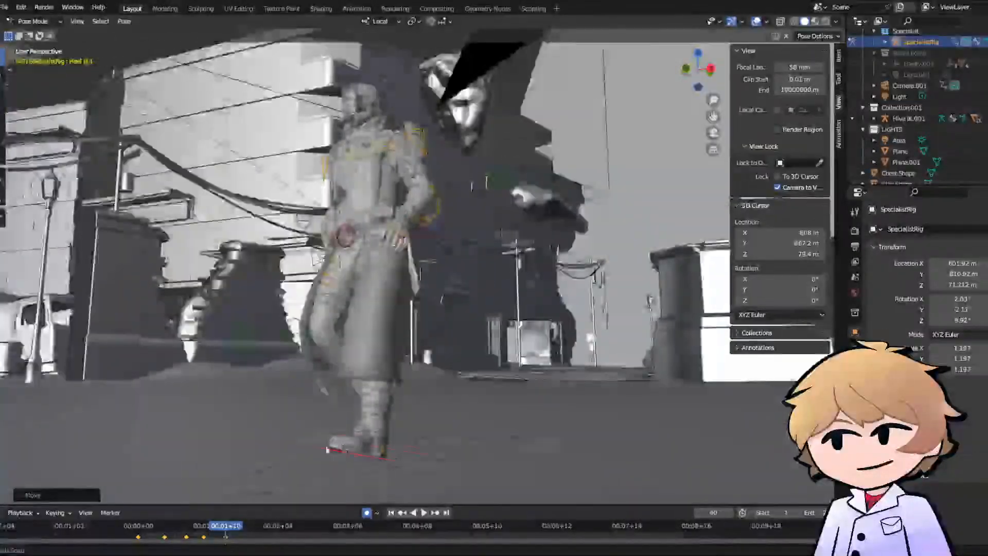
pyautogui.moveTo(355, 447); pyautogui.dragTo(269, 447, button='middle')
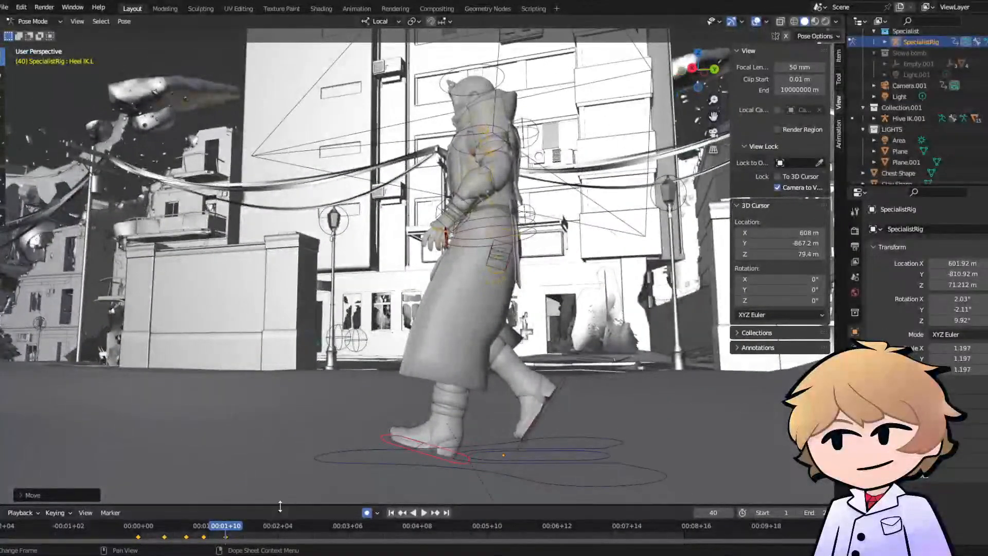
pyautogui.click(143, 529)
pyautogui.press('space')
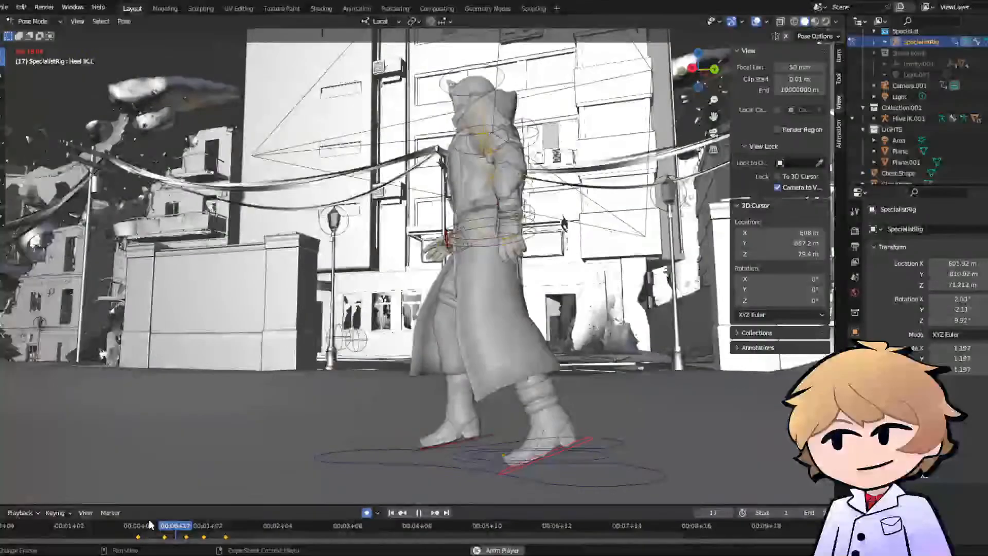
pyautogui.press('space')
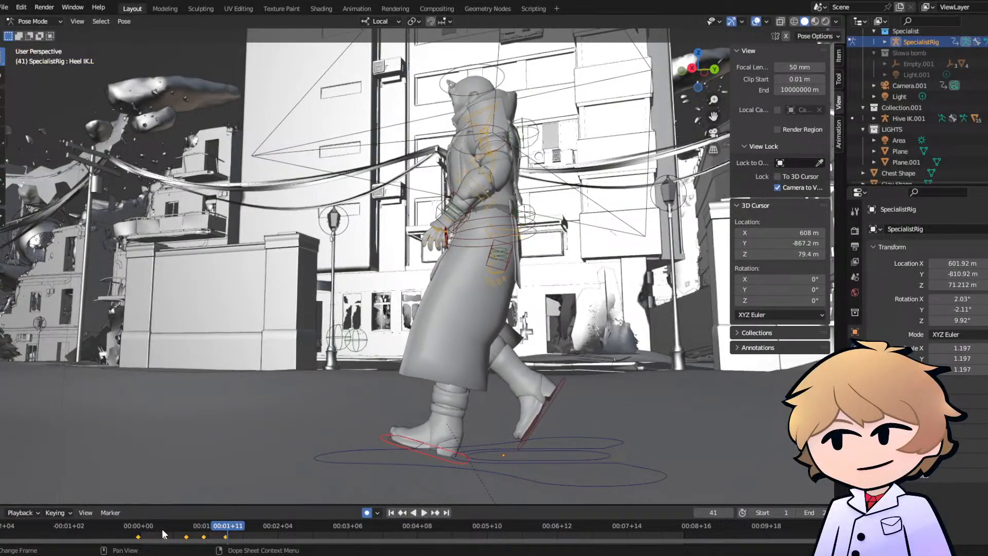
pyautogui.click(191, 533)
pyautogui.moveTo(190, 533)
pyautogui.mouseDown()
pyautogui.moveTo(219, 532)
pyautogui.moveTo(188, 534)
pyautogui.mouseUp()
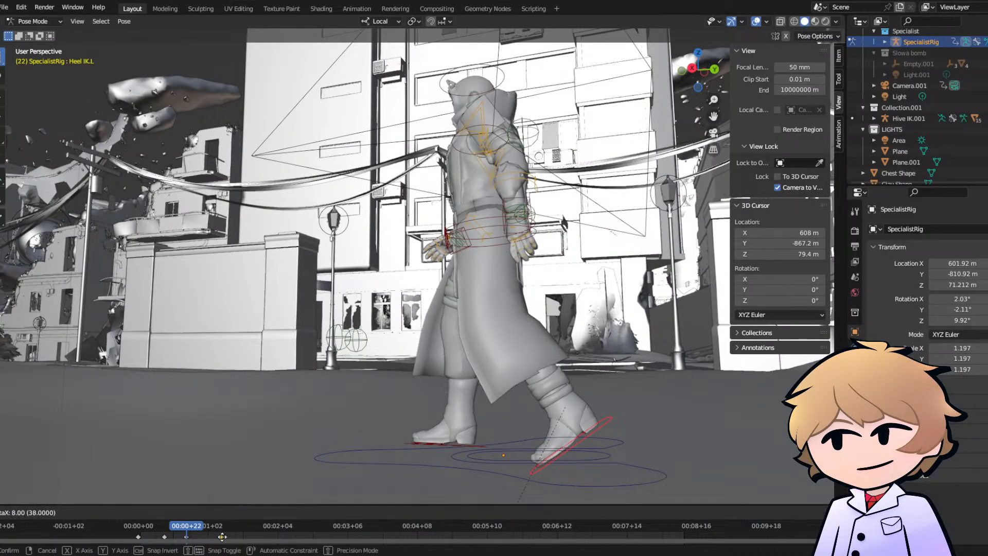
pyautogui.rightClick(217, 537)
# - Shift the keyframes at frames 30 and 40 later in time, to about frames 47 and 57
pyautogui.moveTo(198, 534); pyautogui.dragTo(191, 534)
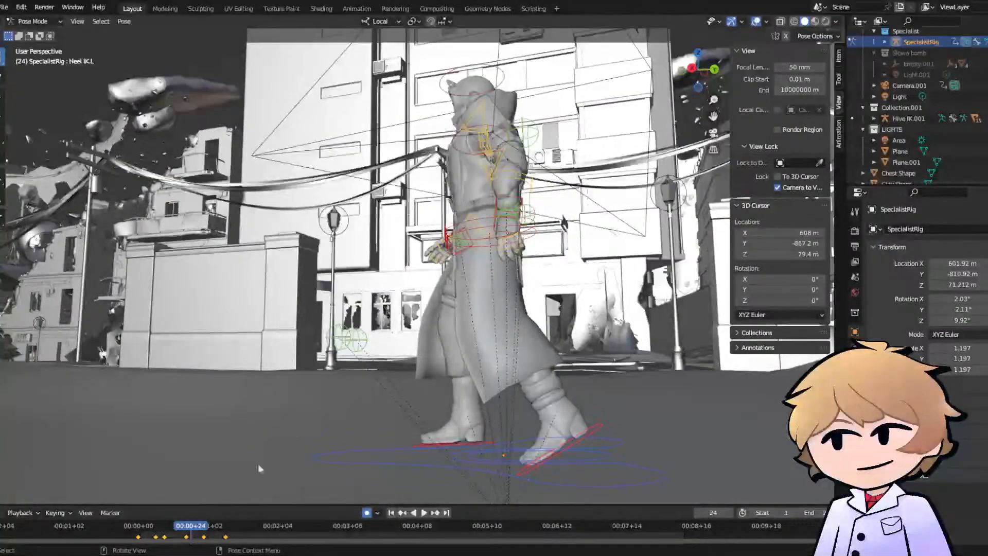
pyautogui.moveTo(201, 534); pyautogui.dragTo(234, 539)
pyautogui.press('g')
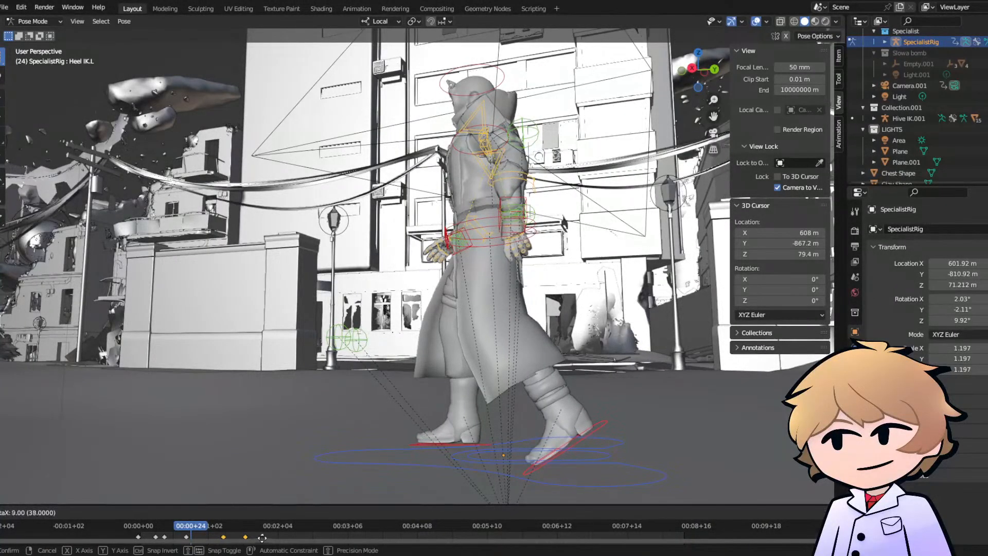
pyautogui.click(271, 542)
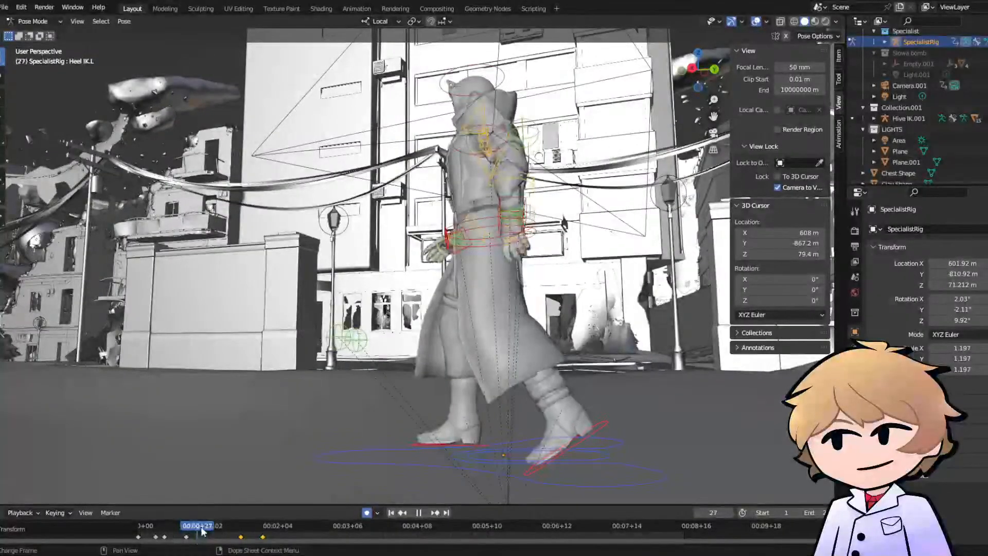
pyautogui.press('space')
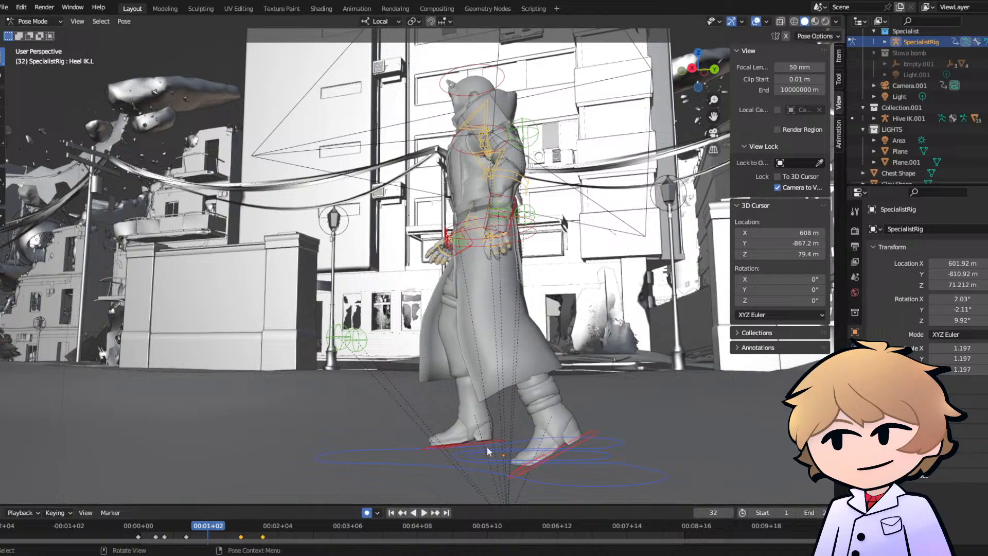
# - At frame 32, move the left heel IK controller forward under the body and rotate it to bring the foot nearly flat
pyautogui.click(561, 454)
pyautogui.keyDown('shift'); pyautogui.moveTo(554, 452); pyautogui.dragTo(465, 348, button='middle'); pyautogui.keyUp('shift')
pyautogui.scroll(2, 443, 399)
pyautogui.scroll(-1, 476, 372)
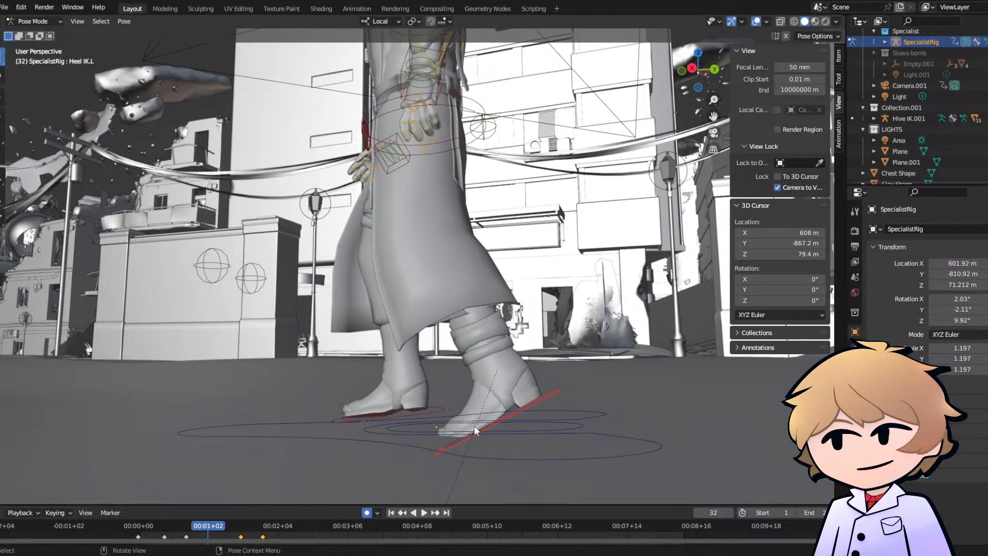
pyautogui.press('g')
pyautogui.click(410, 428)
pyautogui.press('r')
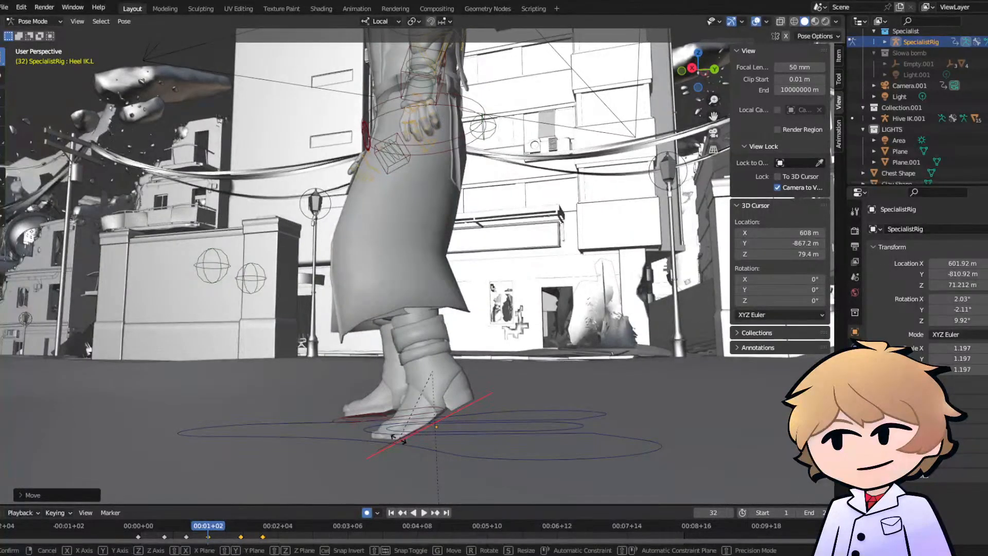
pyautogui.click(363, 413)
# - Lower the left heel IK controller slightly back at frame 32 and fine-tune its rotation against the ground
pyautogui.press('g')
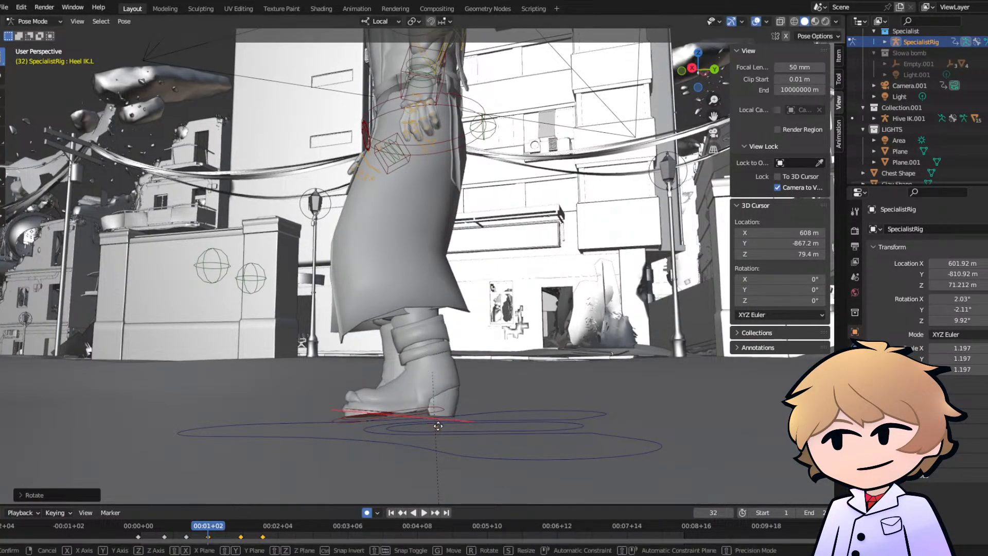
pyautogui.click(447, 429)
pyautogui.press('r')
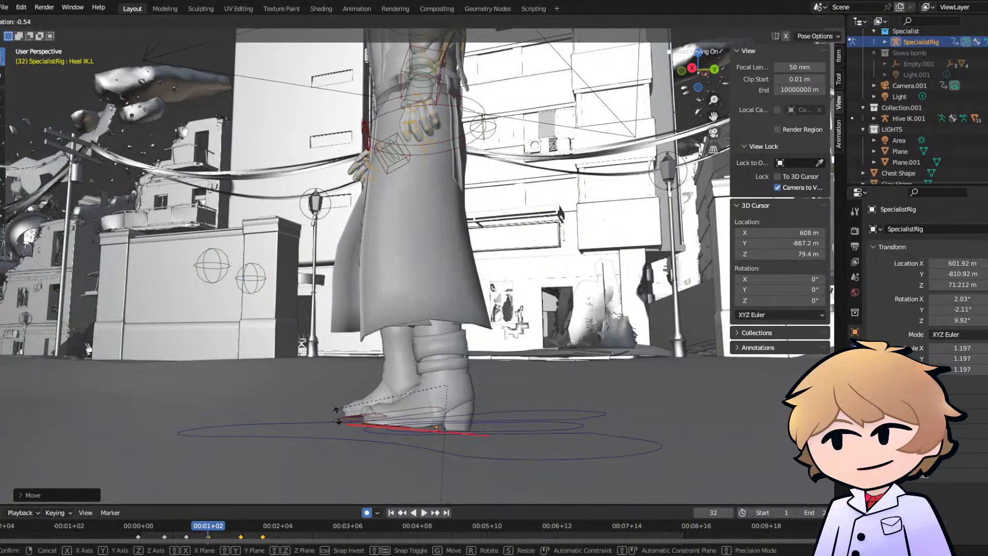
pyautogui.click(344, 415)
# - Play the walk from a side view of the legs to examine how the left foot plants
pyautogui.moveTo(394, 414)
pyautogui.mouseDown(button='middle')
pyautogui.moveTo(450, 403)
pyautogui.moveTo(430, 419)
pyautogui.moveTo(408, 415)
pyautogui.mouseUp(button='middle')
pyautogui.press('space')
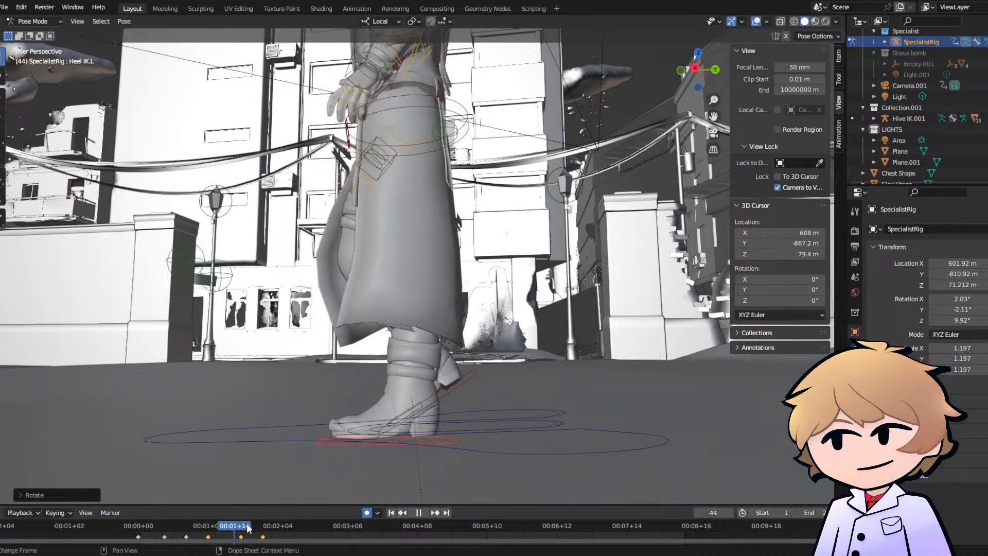
pyautogui.moveTo(292, 535); pyautogui.dragTo(180, 520)
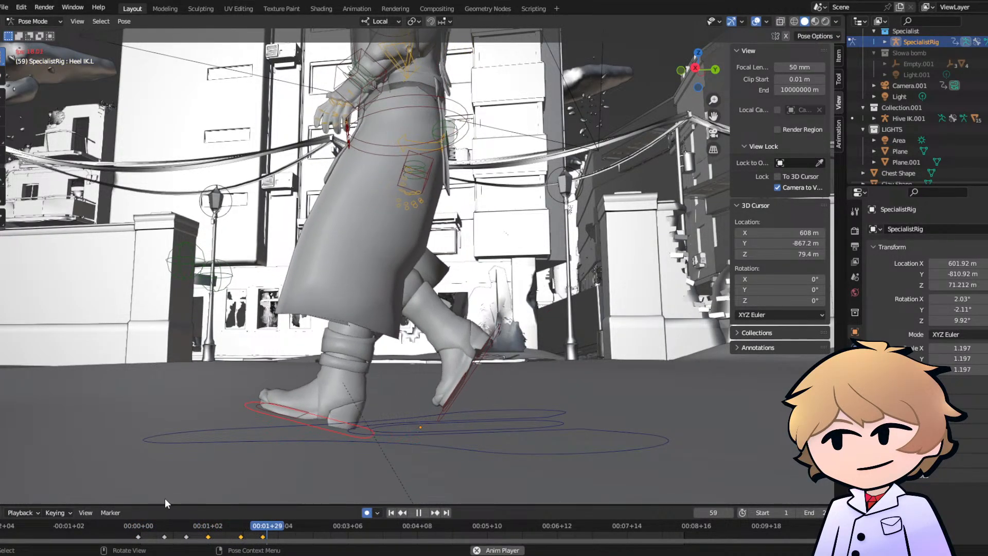
pyautogui.press('space')
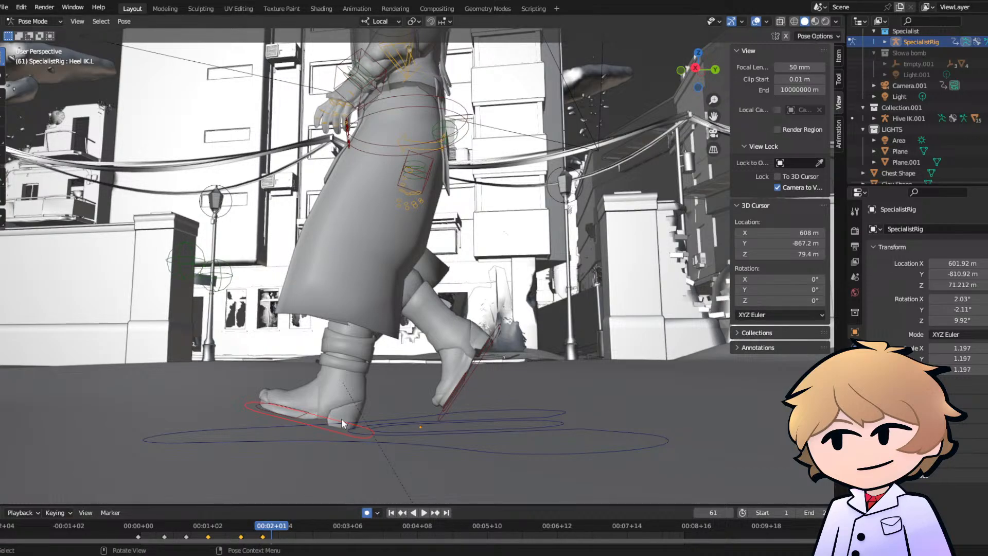
pyautogui.click(143, 524)
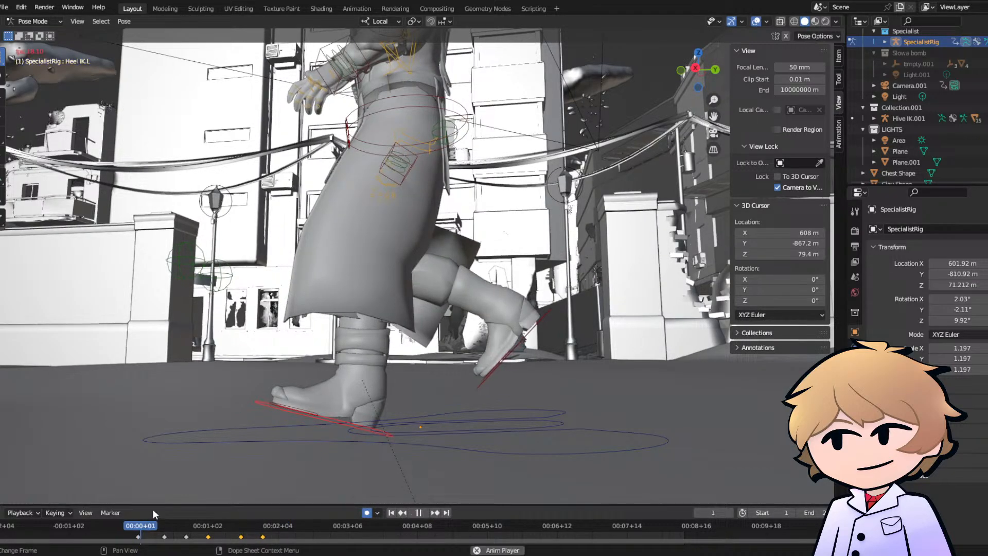
pyautogui.press('space')
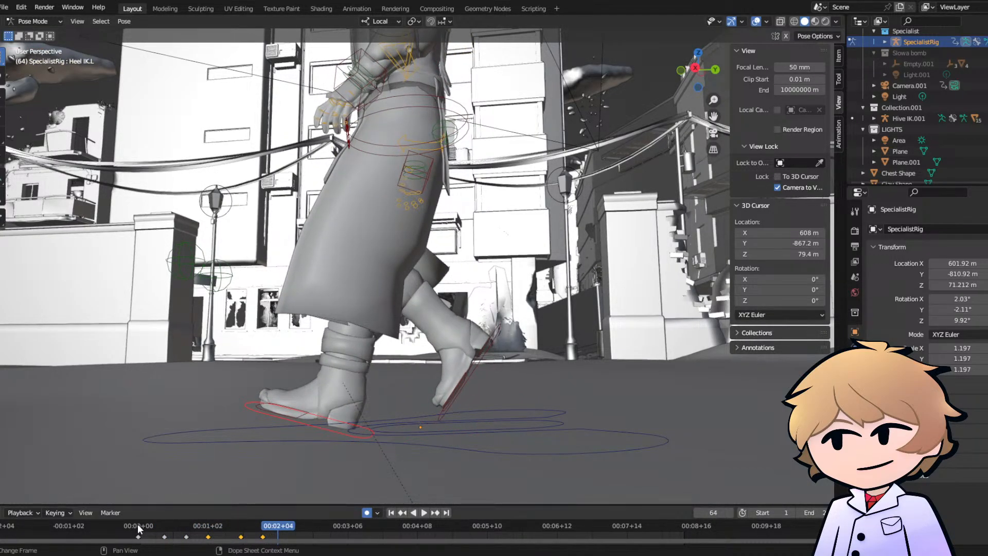
# - Scrub through the walk's keyframes and examine the full-body pose around frame 23
pyautogui.moveTo(137, 524); pyautogui.dragTo(270, 535)
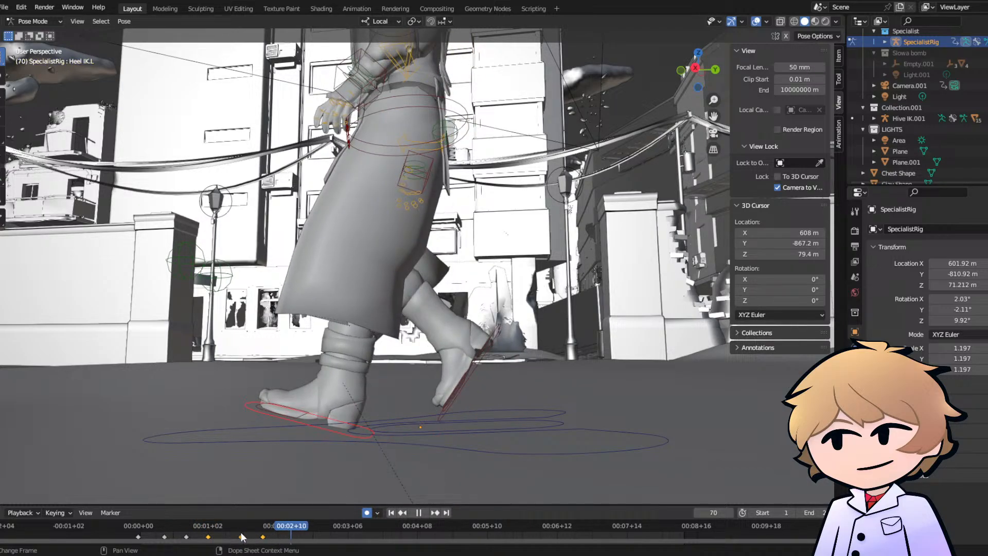
pyautogui.moveTo(137, 527); pyautogui.dragTo(208, 533)
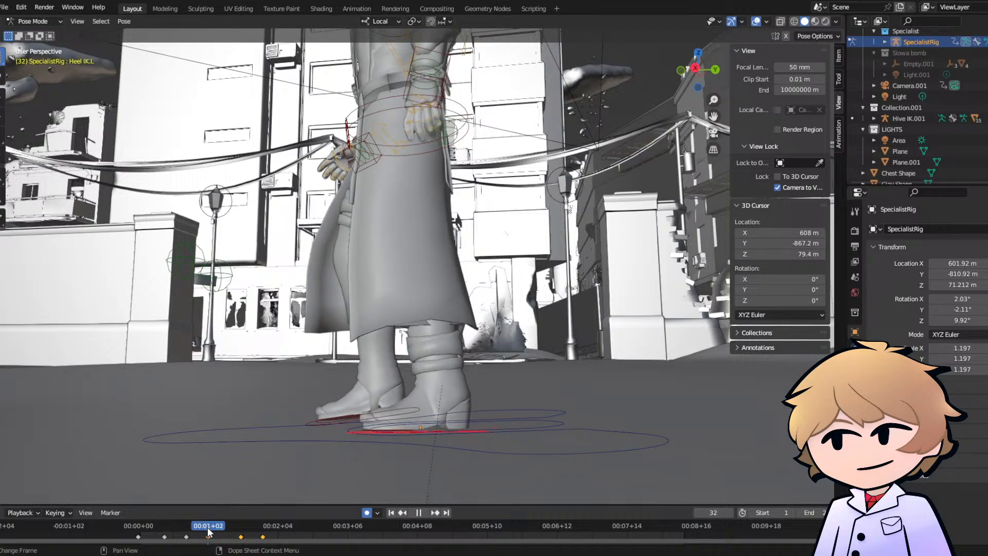
pyautogui.moveTo(165, 528); pyautogui.dragTo(188, 525)
pyautogui.moveTo(319, 367); pyautogui.dragTo(266, 372, button='middle')
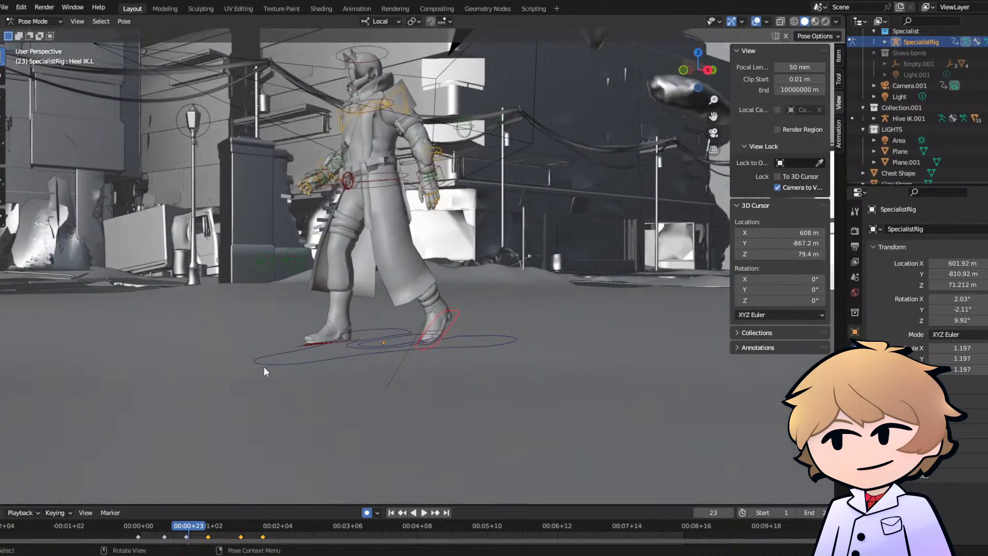
# - Replay the walk from the start in full-body and close-up leg views to examine the foot timing
pyautogui.click(141, 525)
pyautogui.press('space')
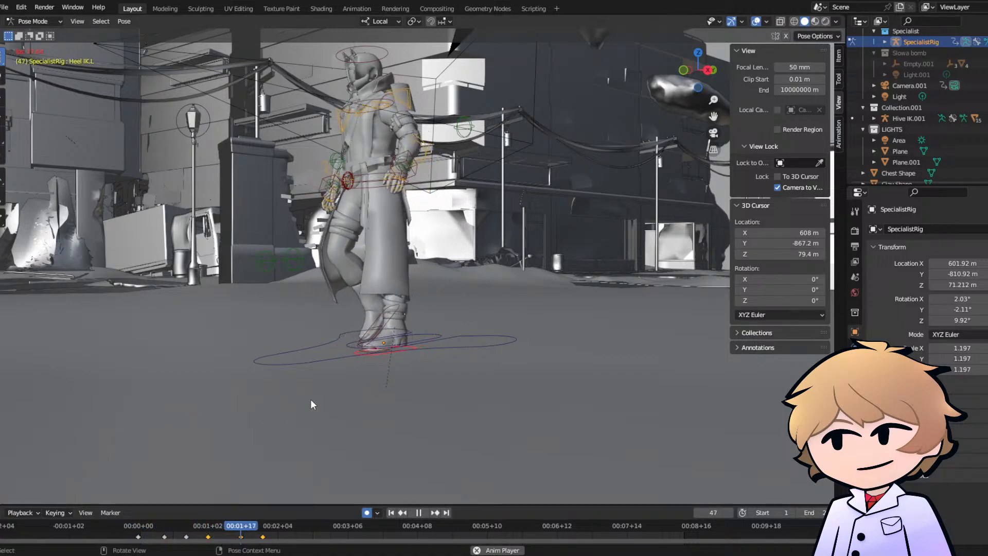
pyautogui.moveTo(310, 399); pyautogui.dragTo(354, 369, button='middle')
pyautogui.press('space')
pyautogui.scroll(3, 342, 369)
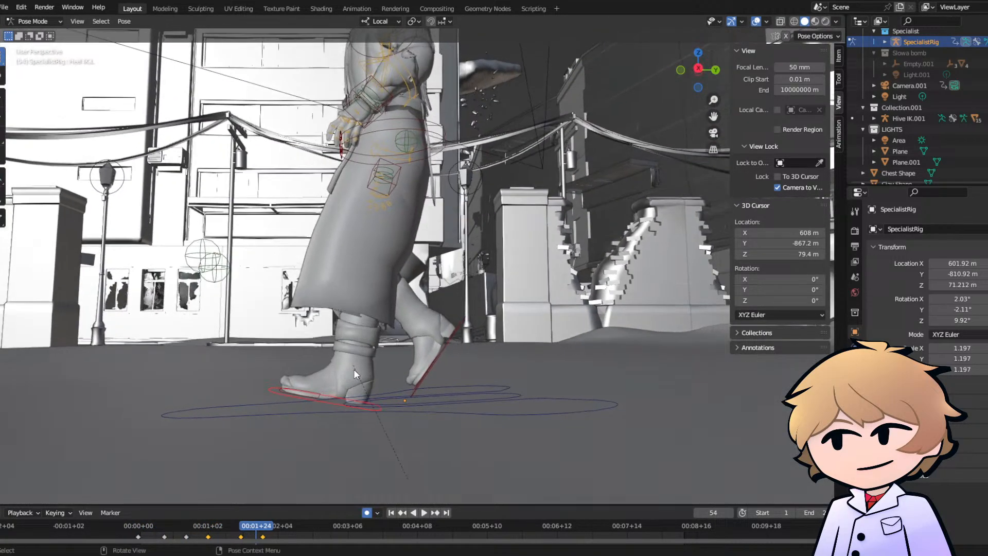
pyautogui.click(143, 530)
pyautogui.press('space')
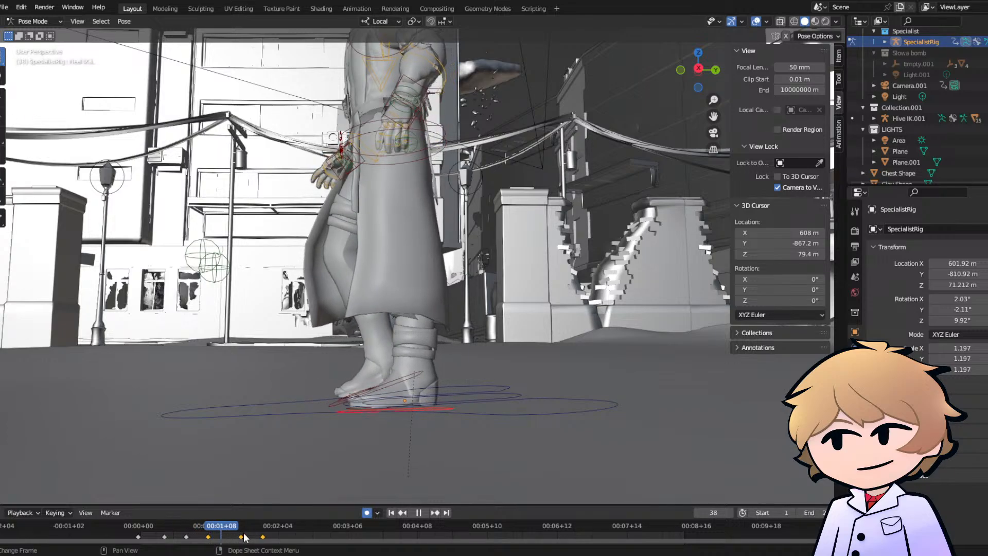
pyautogui.press('space')
# - Delete the keyframes at frame 47 and play the walk from about frame 24 to check the change
pyautogui.moveTo(225, 530); pyautogui.dragTo(241, 533)
pyautogui.press('x')
pyautogui.click(208, 515)
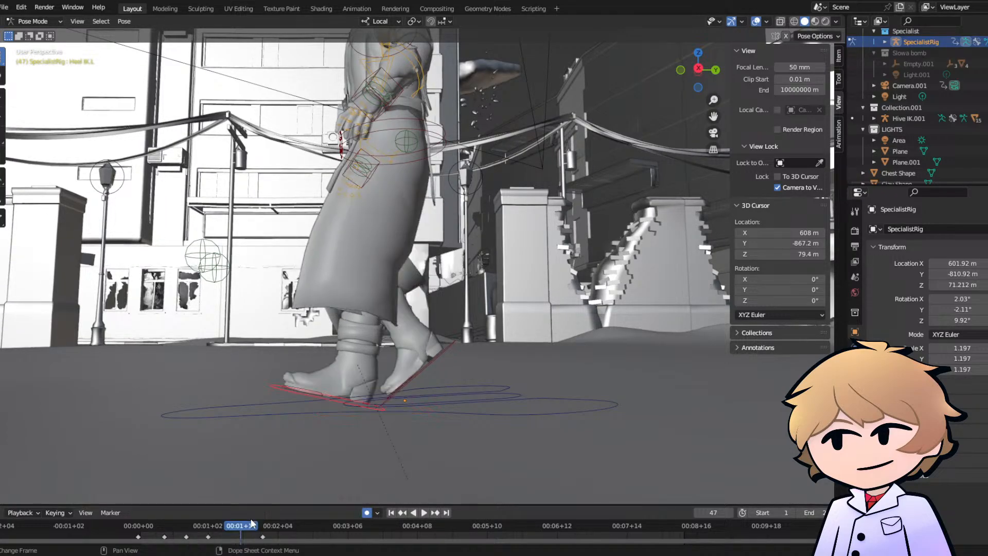
pyautogui.click(190, 526)
pyautogui.press('space')
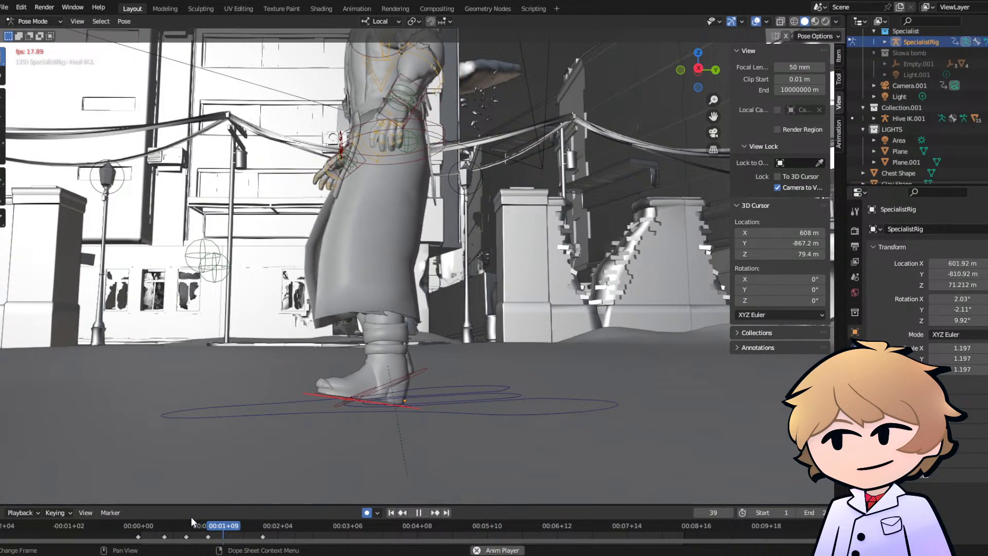
pyautogui.press('space')
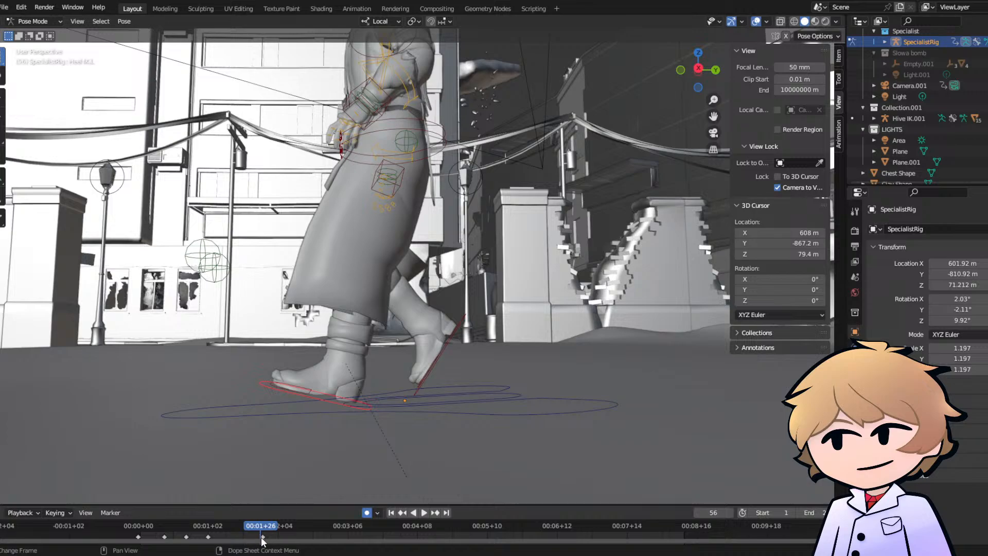
# - Move the last keyframe earlier, to about frame 43, checking the timing with playback
pyautogui.click(262, 536)
pyautogui.press('g')
pyautogui.click(233, 545)
pyautogui.moveTo(232, 530)
pyautogui.mouseDown()
pyautogui.moveTo(190, 528)
pyautogui.moveTo(232, 531)
pyautogui.mouseUp()
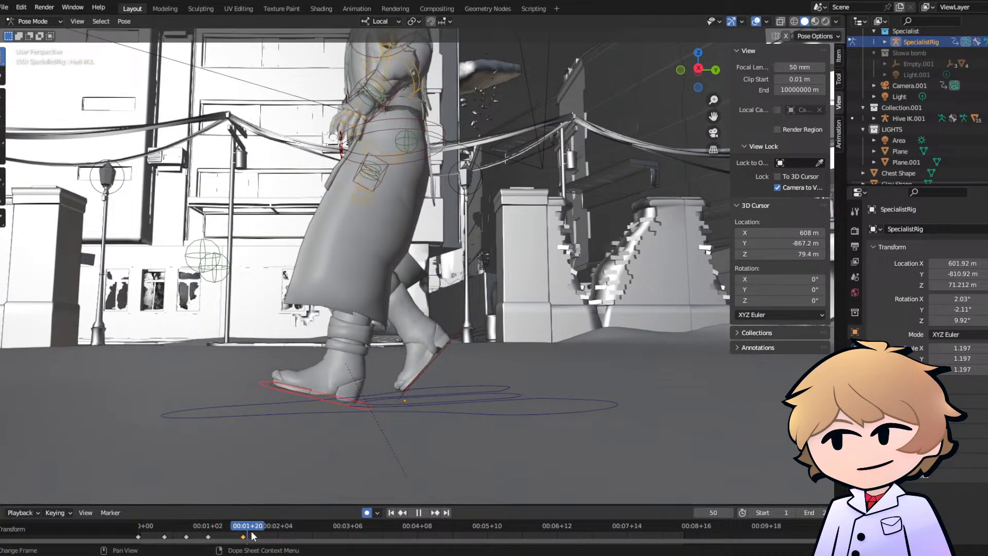
pyautogui.press('space')
pyautogui.press('g')
pyautogui.click(225, 537)
# - Move and rotate the left foot control at frame 52 so the sole lies flat on the ground, and check with playback
pyautogui.moveTo(312, 413)
pyautogui.mouseDown(button='middle')
pyautogui.moveTo(301, 397)
pyautogui.moveTo(330, 396)
pyautogui.moveTo(308, 399)
pyautogui.mouseUp(button='middle')
pyautogui.press('r')
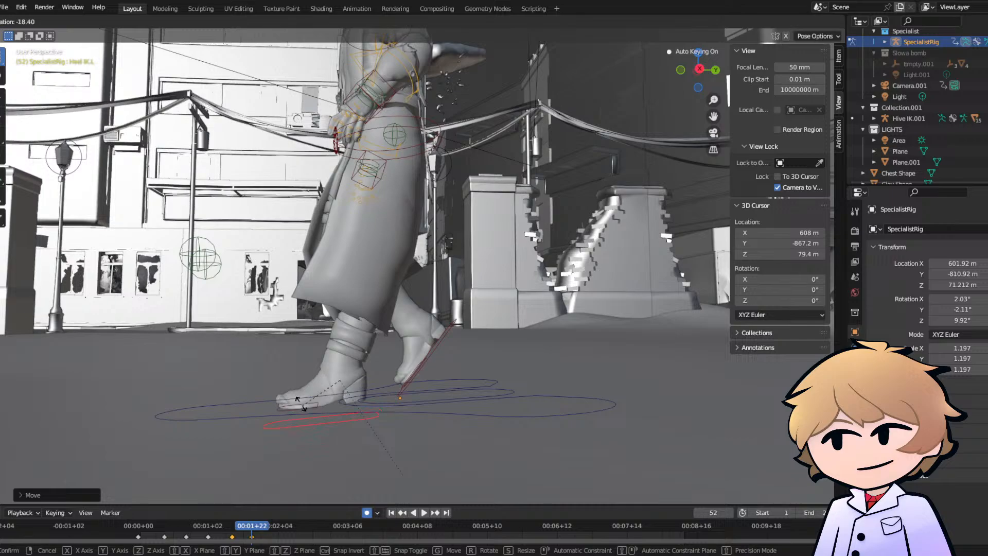
pyautogui.click(318, 394)
pyautogui.press('g')
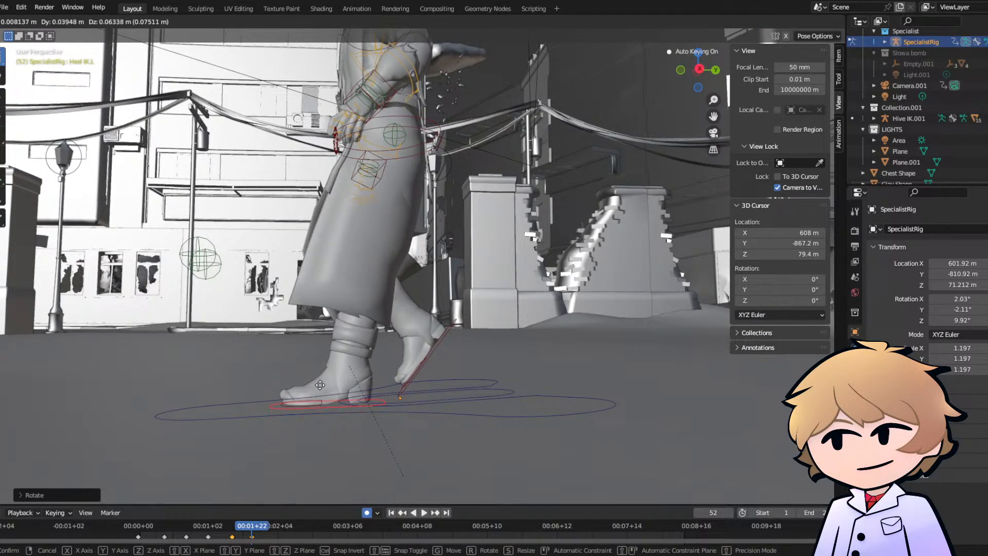
pyautogui.click(320, 389)
pyautogui.click(201, 526)
pyautogui.press('space')
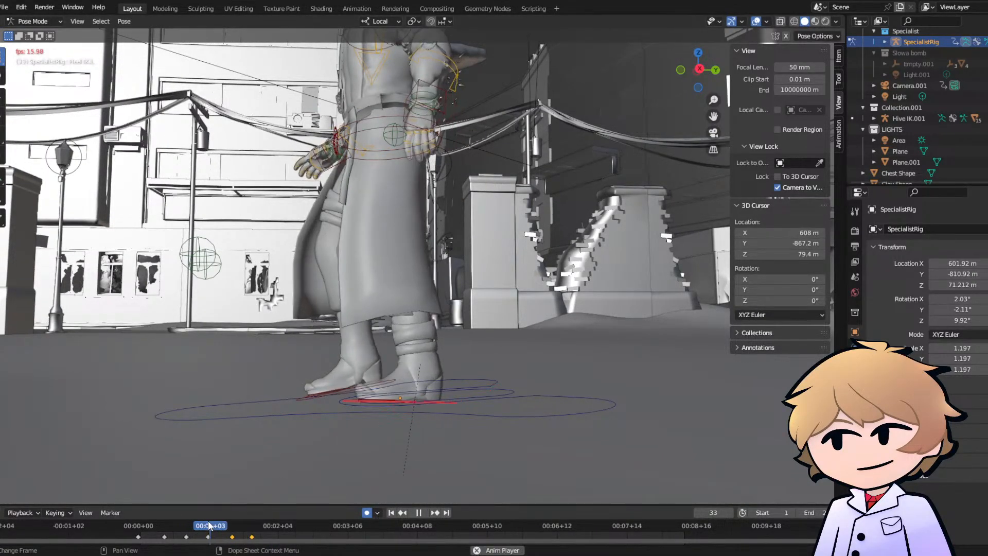
pyautogui.press('space')
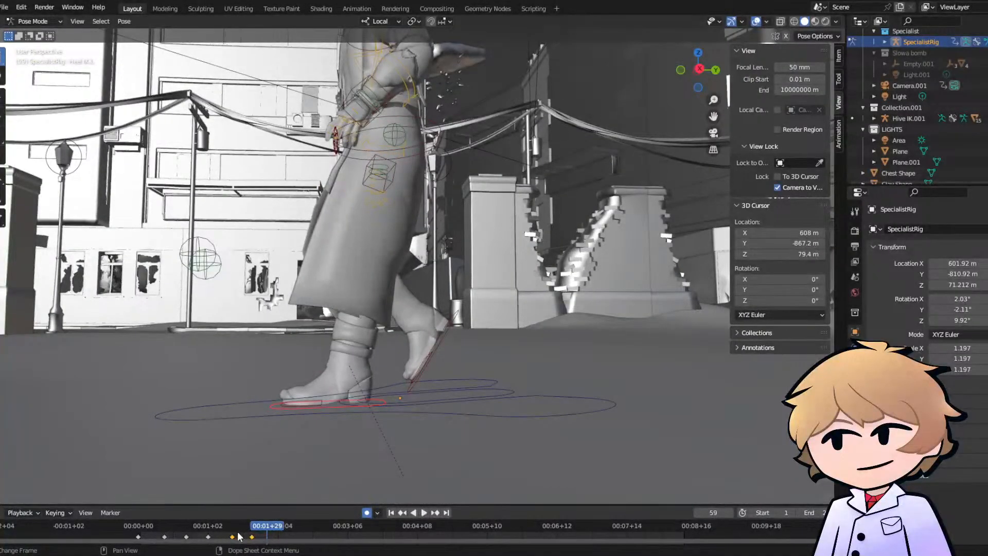
# - Adjust the left foot's rotation at frame 43 and replay the motion from about frame 32
pyautogui.click(232, 530)
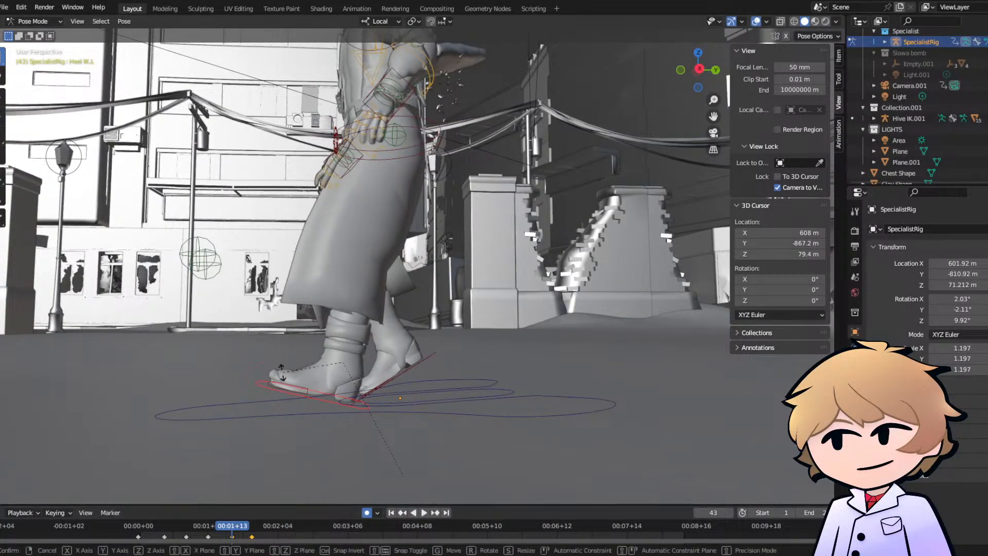
pyautogui.click(281, 366)
pyautogui.click(208, 528)
pyautogui.press('space')
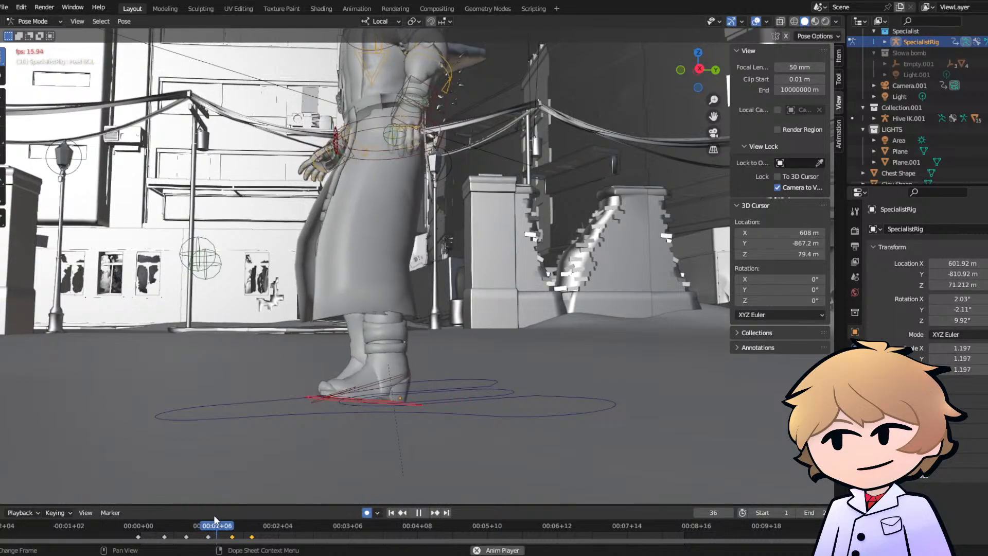
pyautogui.press('space')
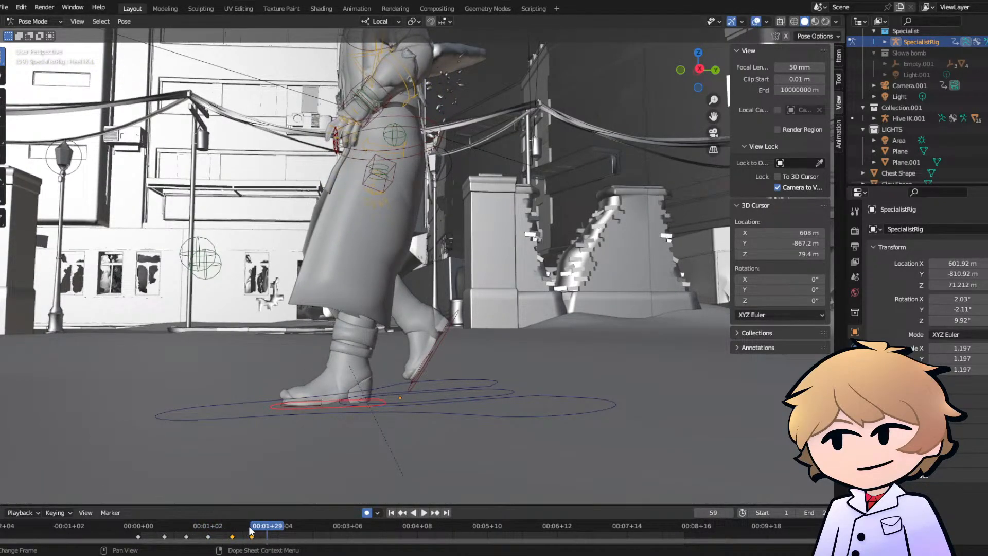
# - Move the left foot's last keyframe to about frame 56 and play the walk from the start to check the timing
pyautogui.click(250, 530)
pyautogui.click(205, 530)
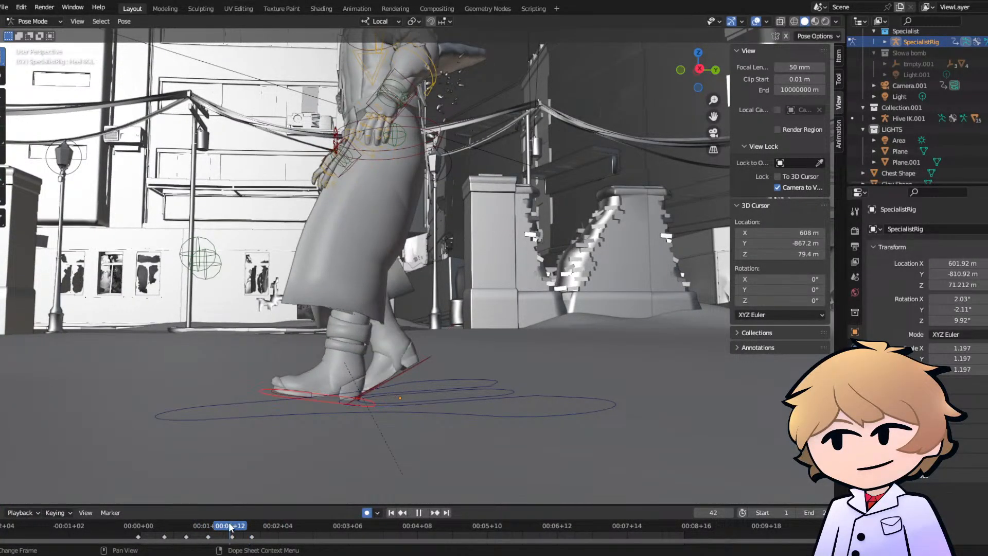
pyautogui.press('space')
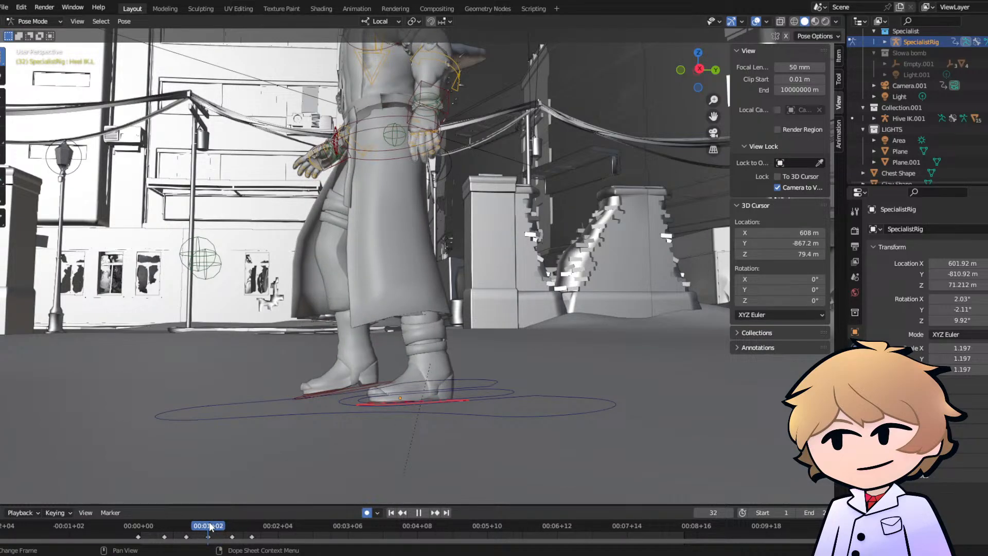
pyautogui.moveTo(209, 525)
pyautogui.mouseDown()
pyautogui.moveTo(186, 525)
pyautogui.moveTo(227, 529)
pyautogui.mouseUp()
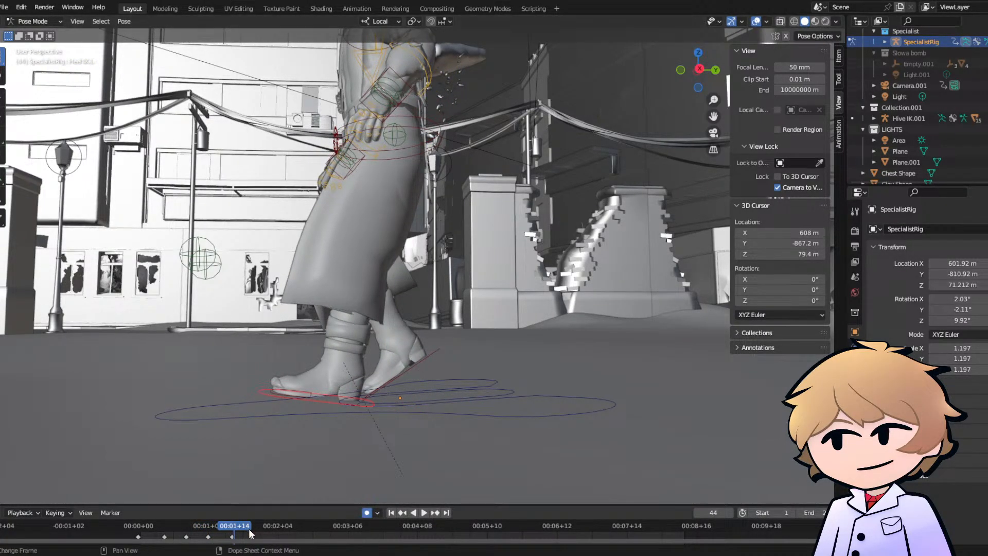
pyautogui.moveTo(253, 536); pyautogui.dragTo(264, 536)
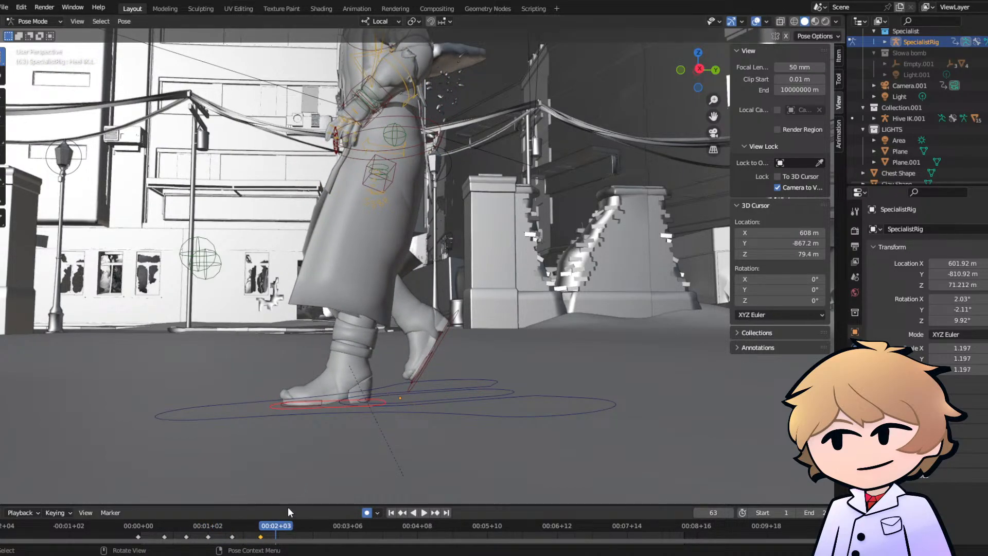
pyautogui.click(140, 526)
pyautogui.press('space')
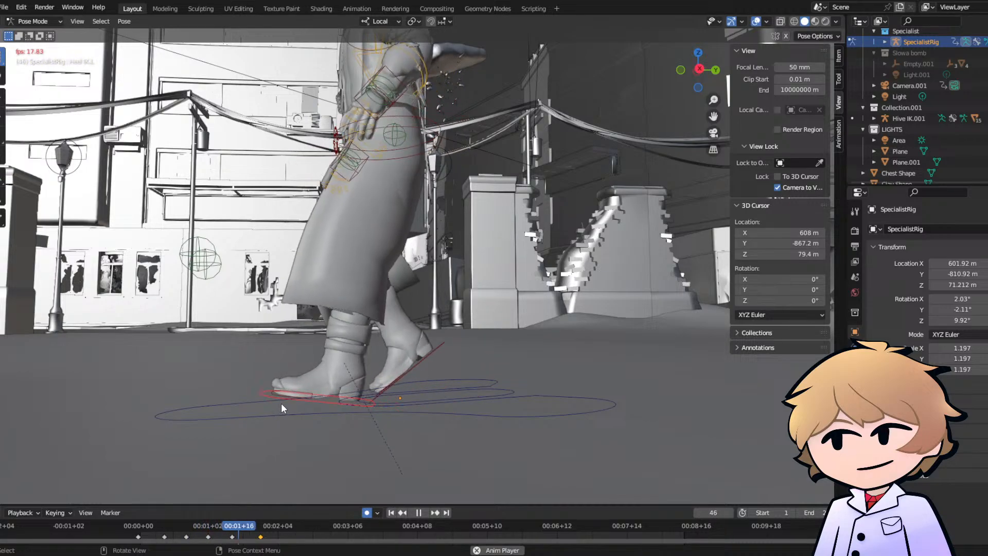
pyautogui.press('space')
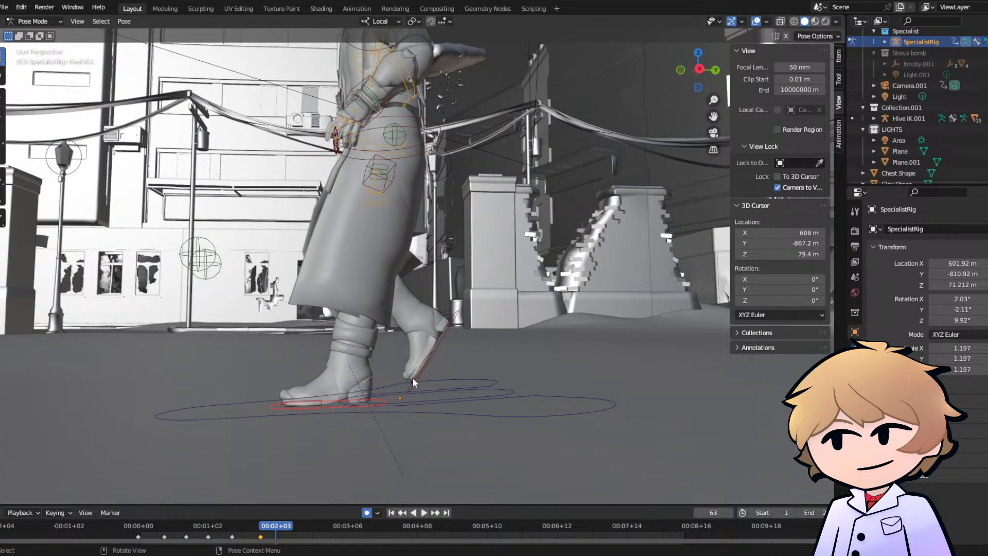
# - Compare the foot poses at frames 1 and 21, and lower and rotate the left foot flat onto the ground at frame 43
pyautogui.click(140, 525)
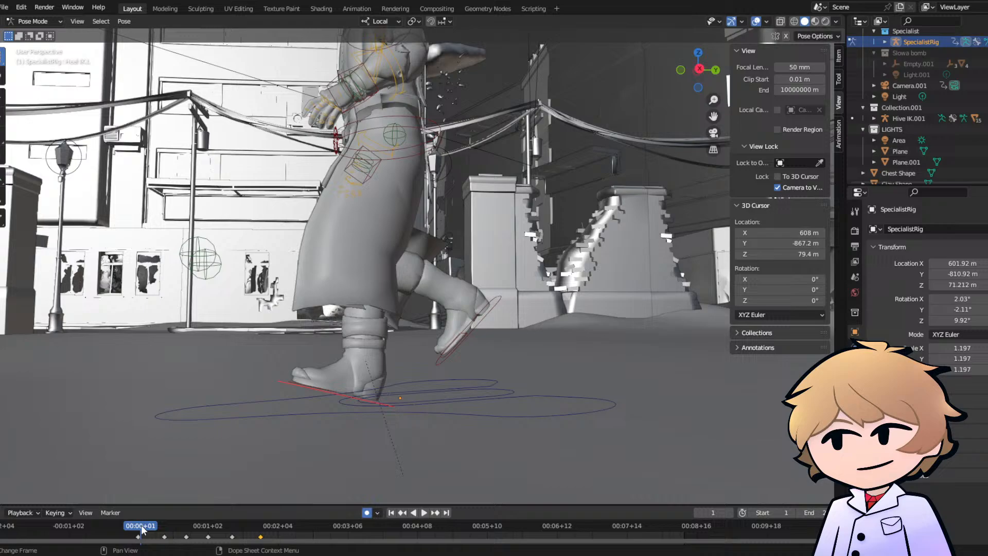
pyautogui.click(186, 524)
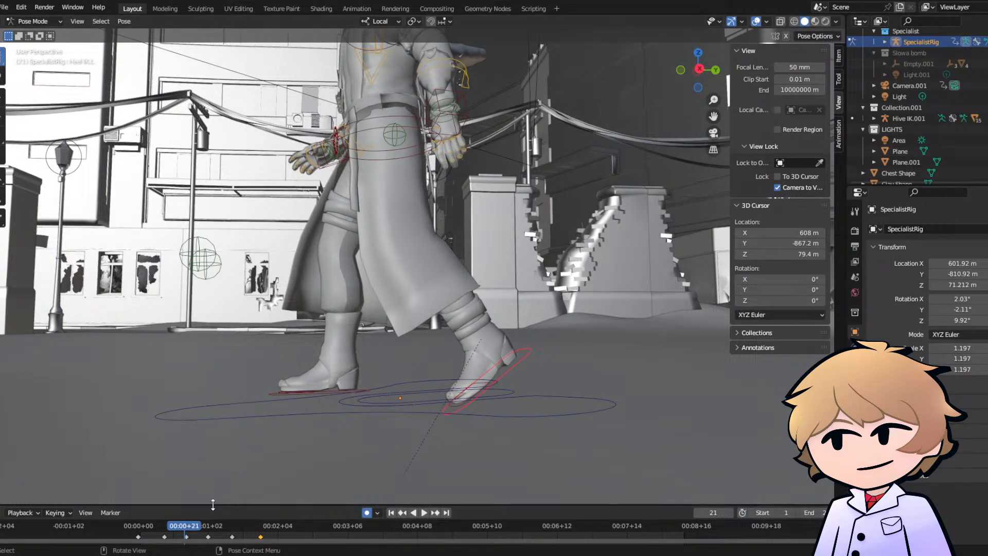
pyautogui.click(231, 525)
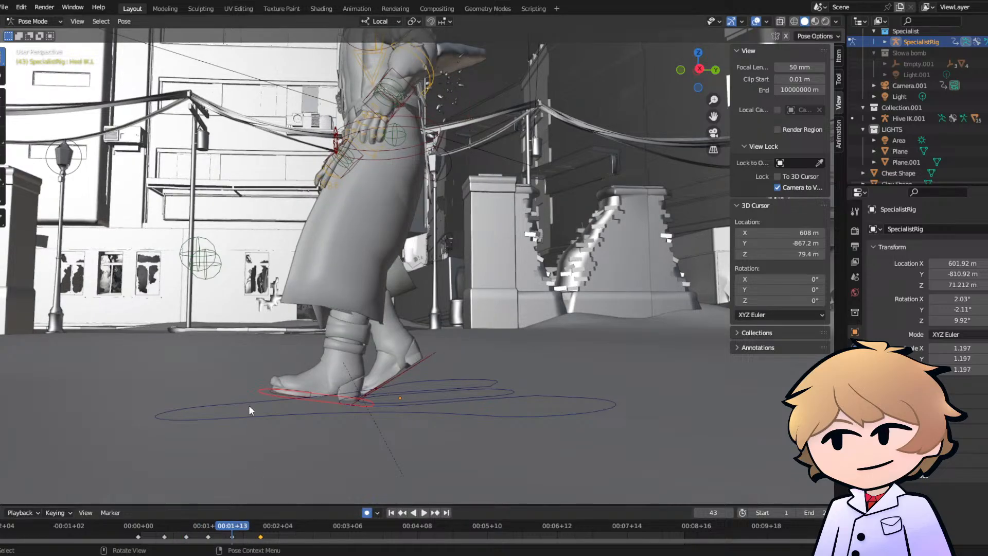
pyautogui.moveTo(249, 405); pyautogui.dragTo(206, 384, button='middle')
pyautogui.scroll(3, 391, 347)
pyautogui.moveTo(364, 356); pyautogui.dragTo(365, 357, button='middle')
pyautogui.press('g')
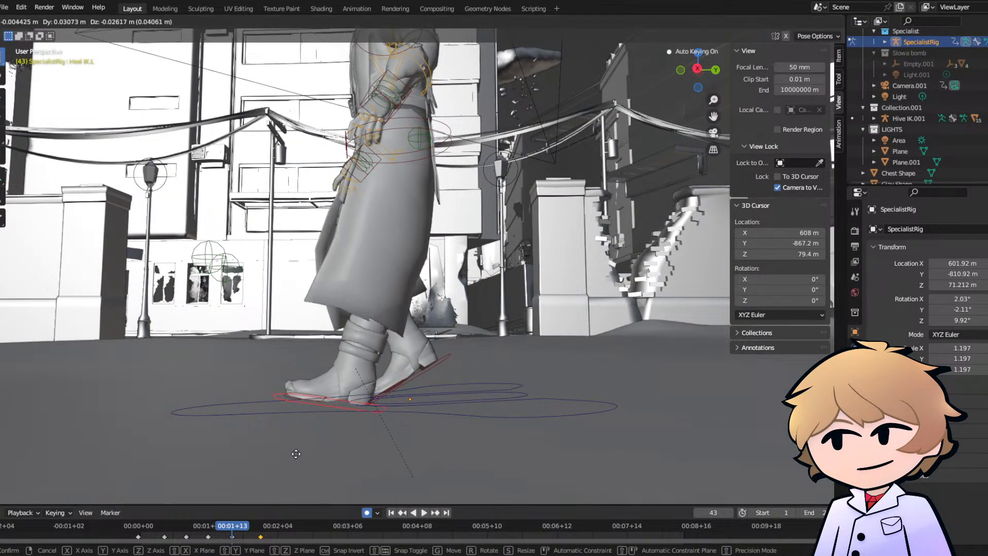
pyautogui.click(279, 428)
pyautogui.press('r')
pyautogui.click(282, 432)
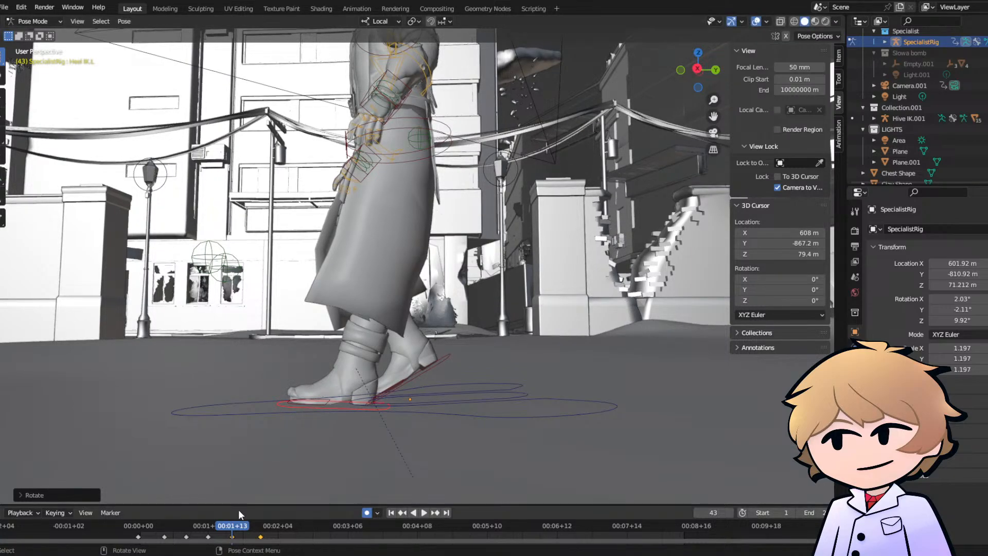
# - Shift the left foot back under the body by about 0.35 m at frame 43 and rotate it level with the ground
pyautogui.press('space')
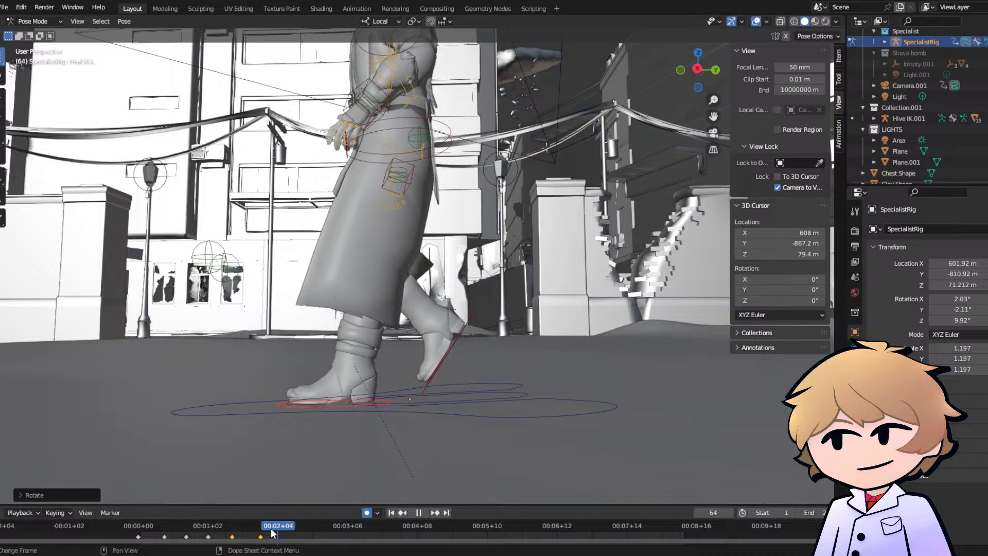
pyautogui.moveTo(250, 533)
pyautogui.mouseDown()
pyautogui.moveTo(195, 535)
pyautogui.moveTo(233, 536)
pyautogui.mouseUp()
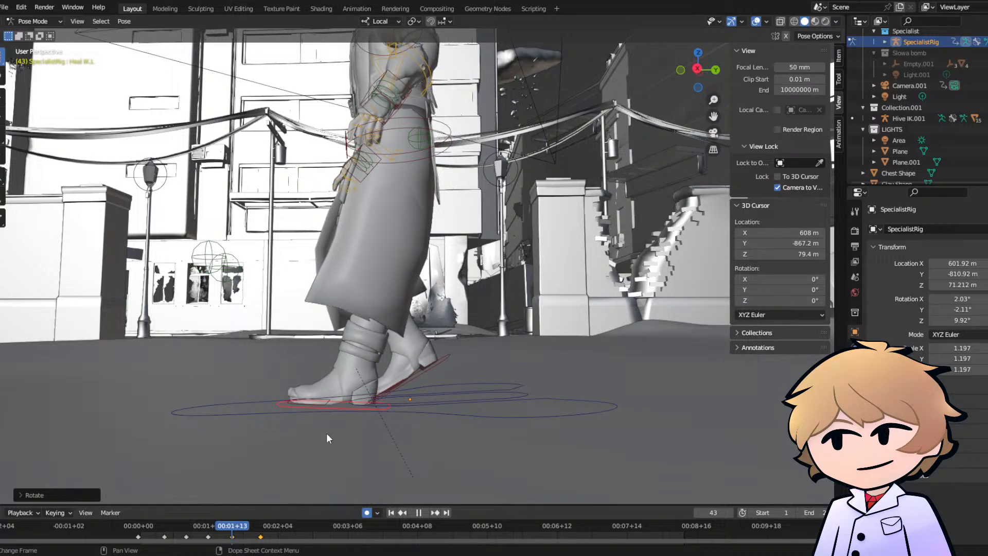
pyautogui.press('g')
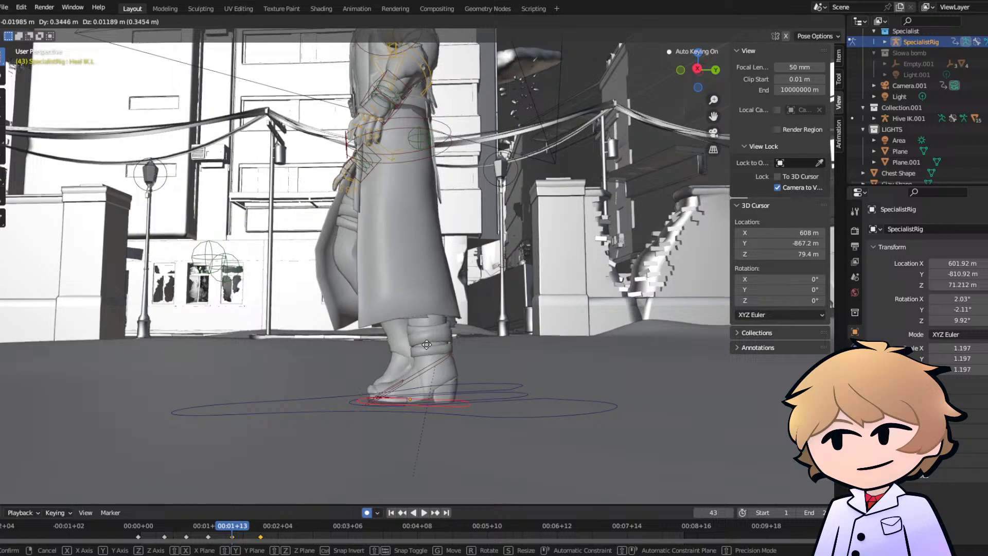
pyautogui.click(360, 380)
pyautogui.press('r')
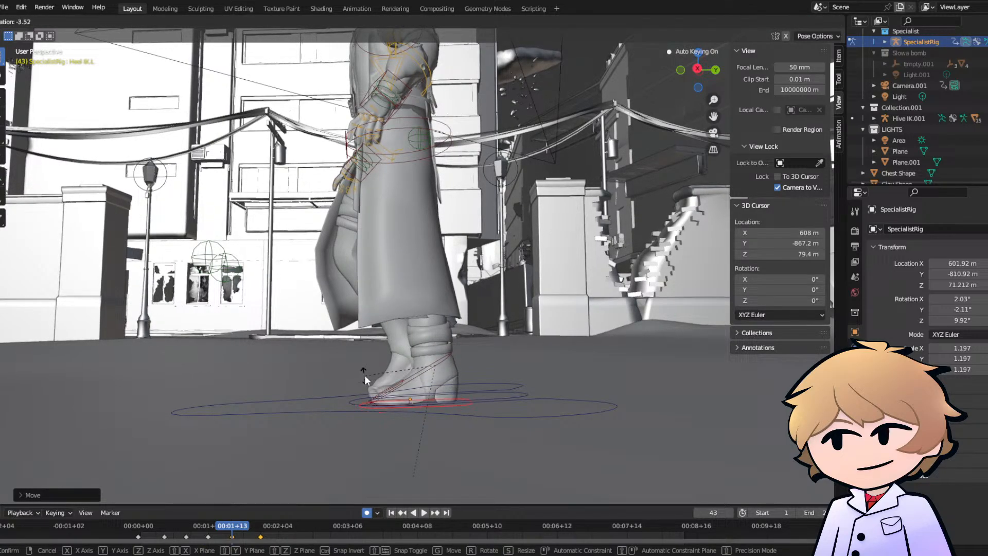
pyautogui.click(366, 375)
pyautogui.moveTo(366, 375); pyautogui.dragTo(443, 378, button='middle')
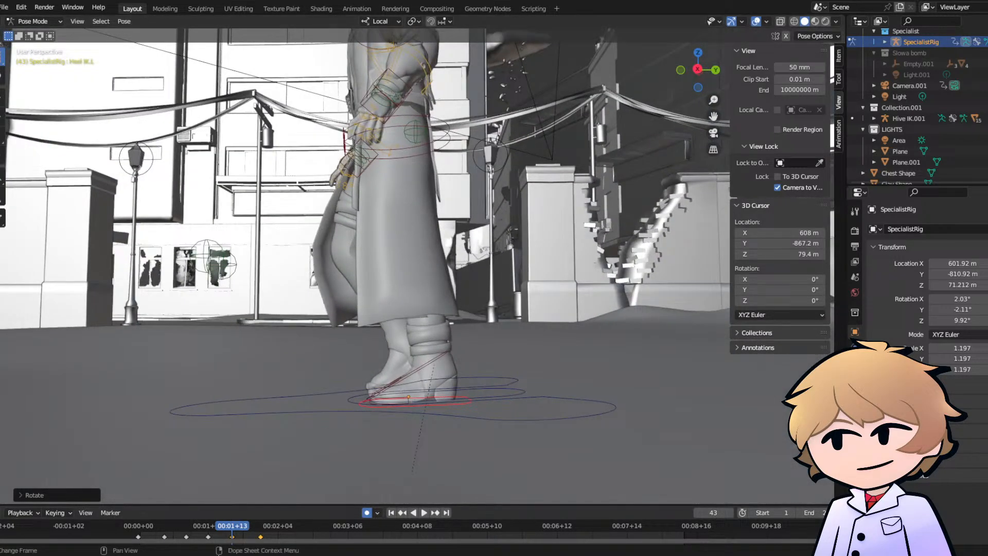
# - Scrub the new left-foot motion up to frame 56 and compare the keyframe timing of the right and left foot controls
pyautogui.click(180, 531)
pyautogui.press('space')
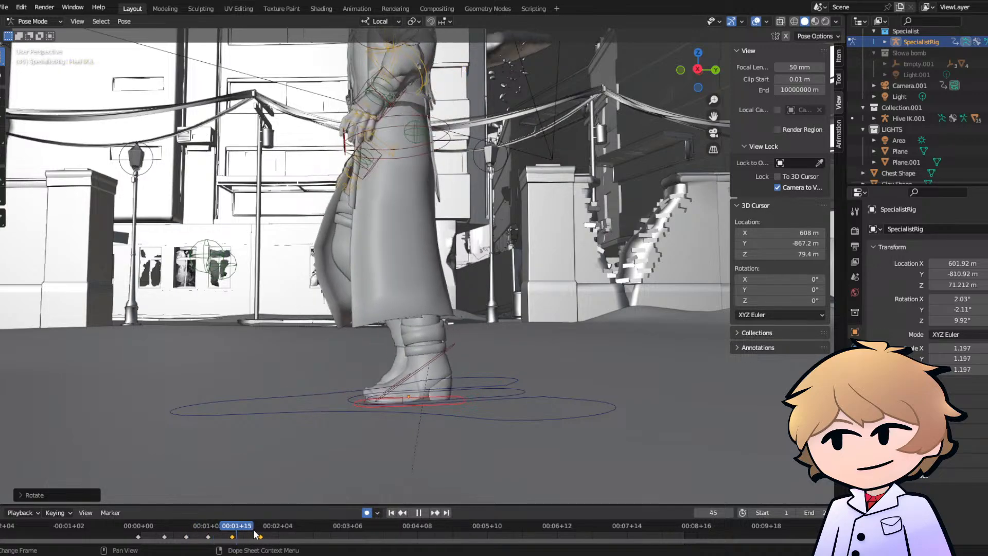
pyautogui.moveTo(264, 536); pyautogui.dragTo(259, 536)
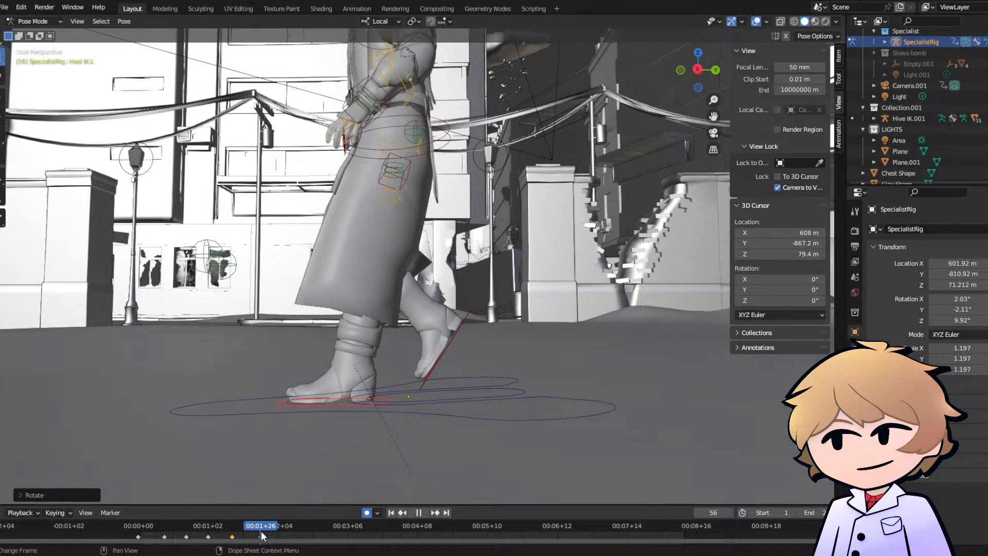
pyautogui.press('space')
pyautogui.click(450, 343)
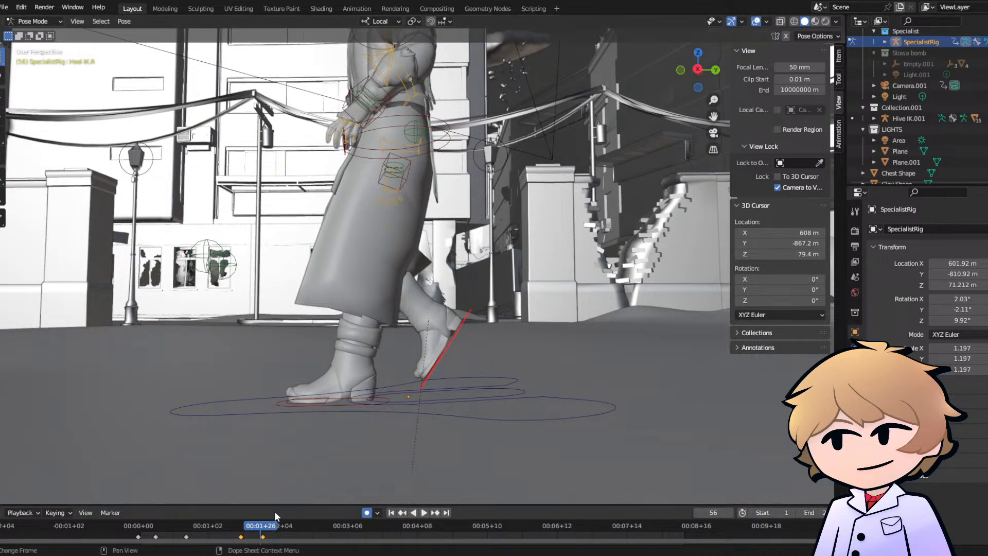
pyautogui.click(338, 404)
# - Step through the left foot's keyframed poses from frame 1 to about frame 57 and examine its ground contact
pyautogui.click(143, 534)
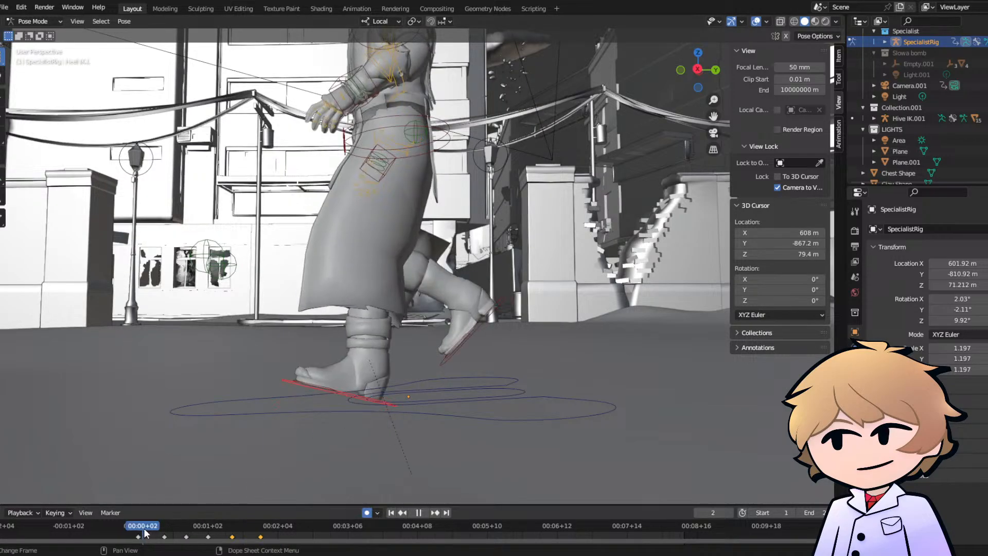
pyautogui.press('space')
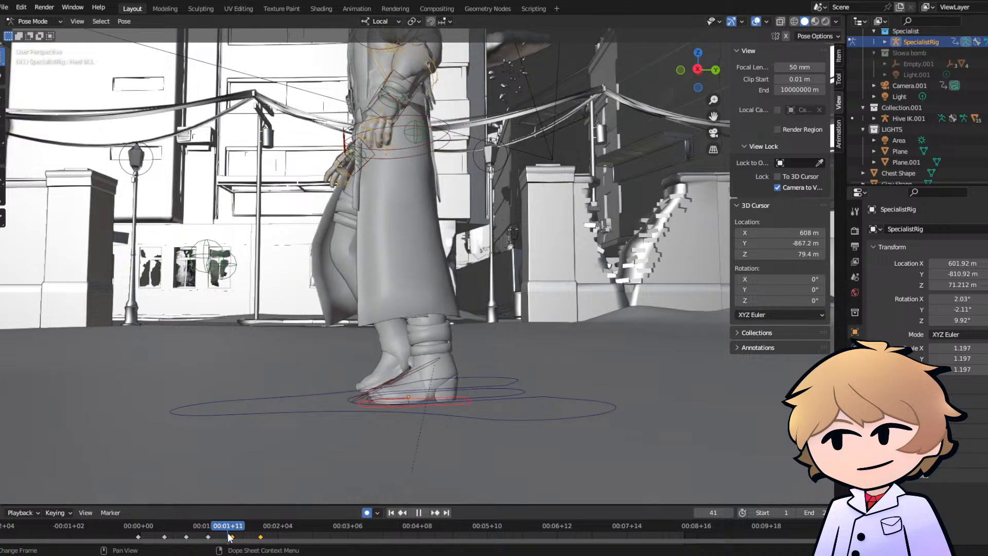
pyautogui.press('Escape')
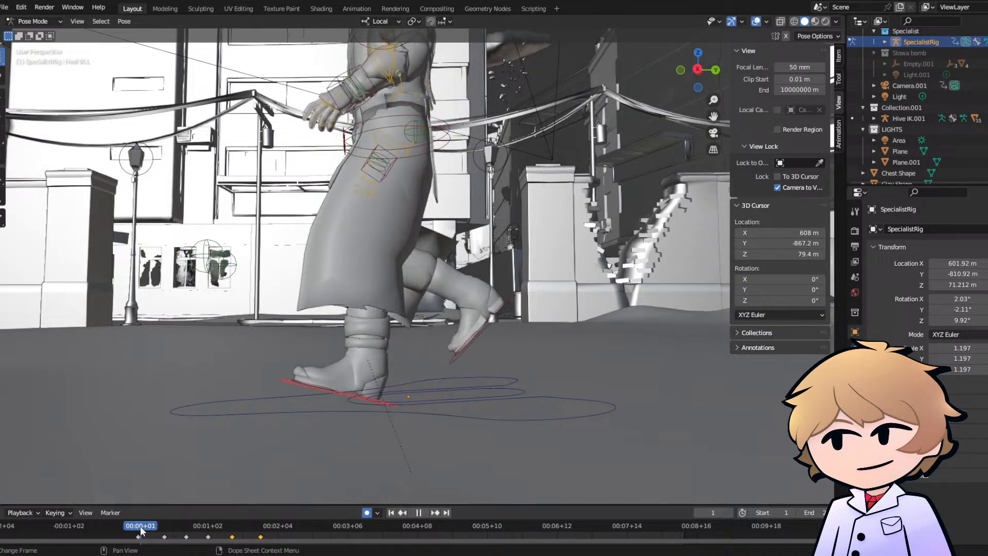
pyautogui.click(163, 532)
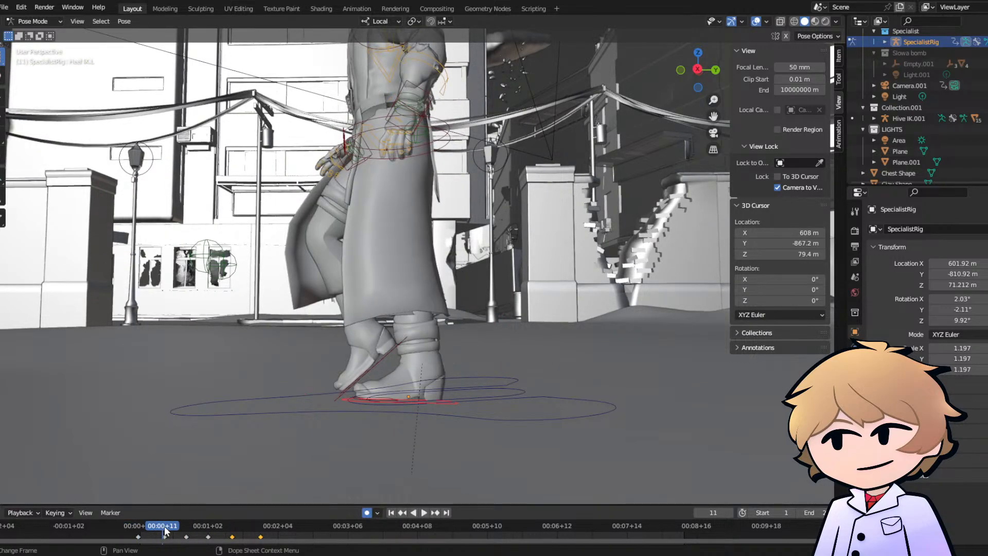
pyautogui.click(187, 534)
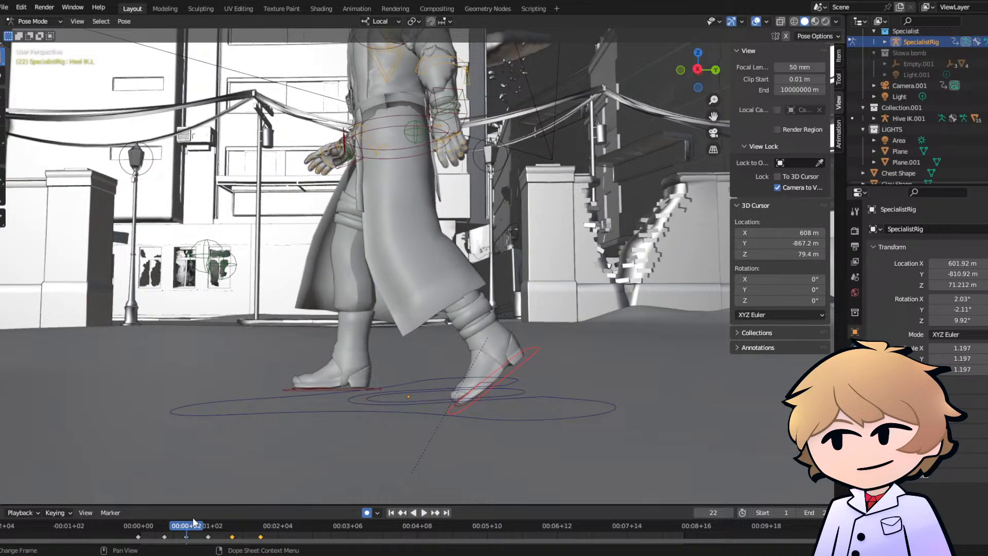
pyautogui.click(208, 529)
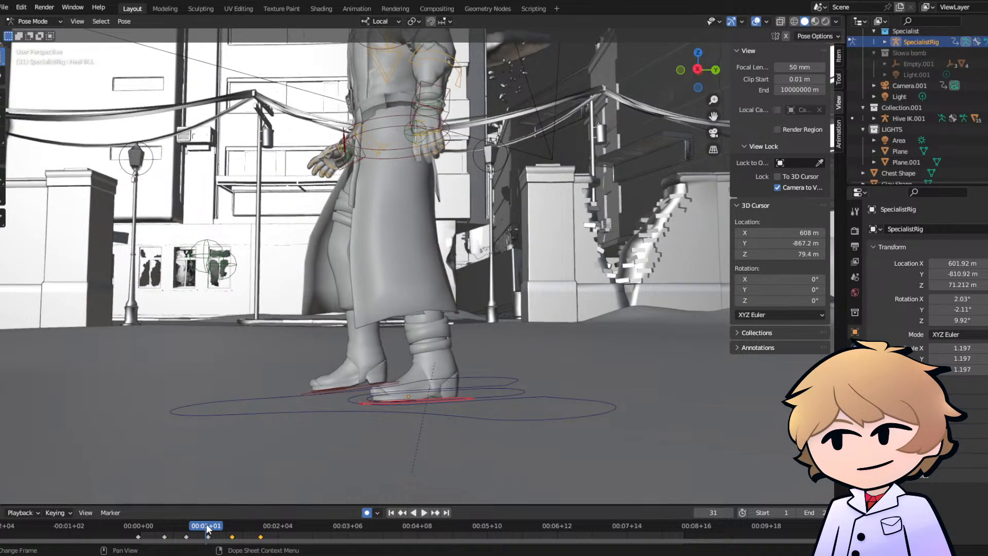
pyautogui.click(210, 531)
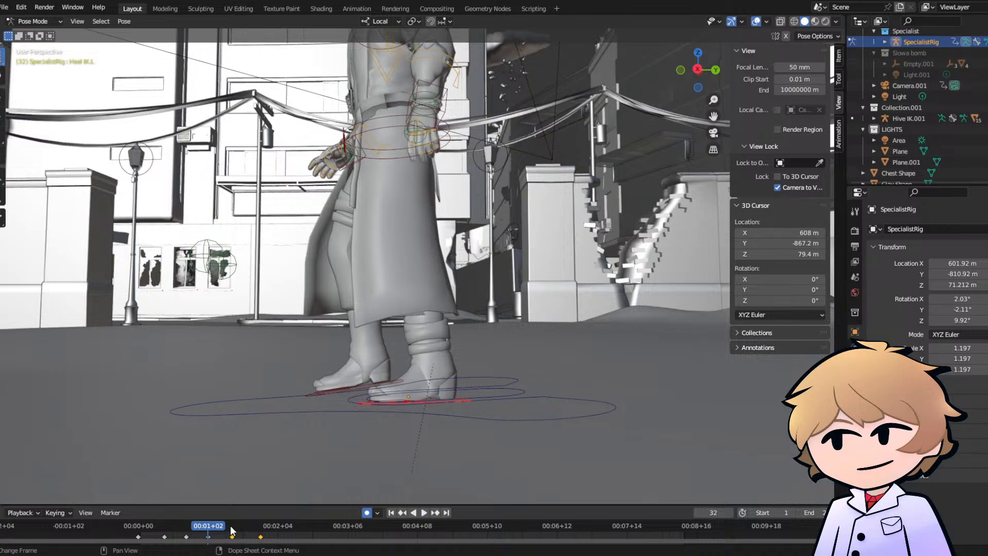
pyautogui.click(232, 530)
pyautogui.press('space')
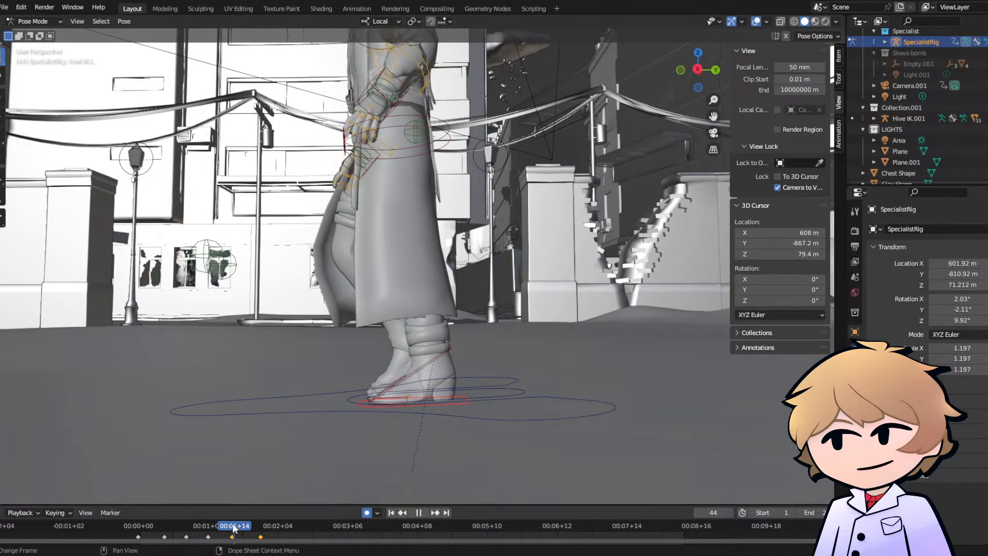
pyautogui.moveTo(235, 525); pyautogui.dragTo(262, 529)
pyautogui.press('space')
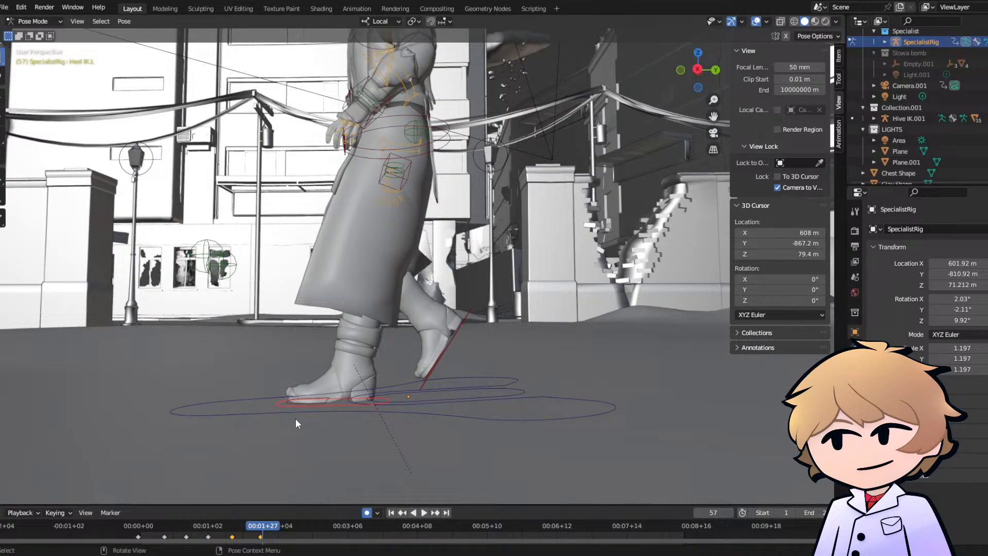
# - Play the walk from its first keyframes with the character viewed from the front and examine the foot motion
pyautogui.click(209, 526)
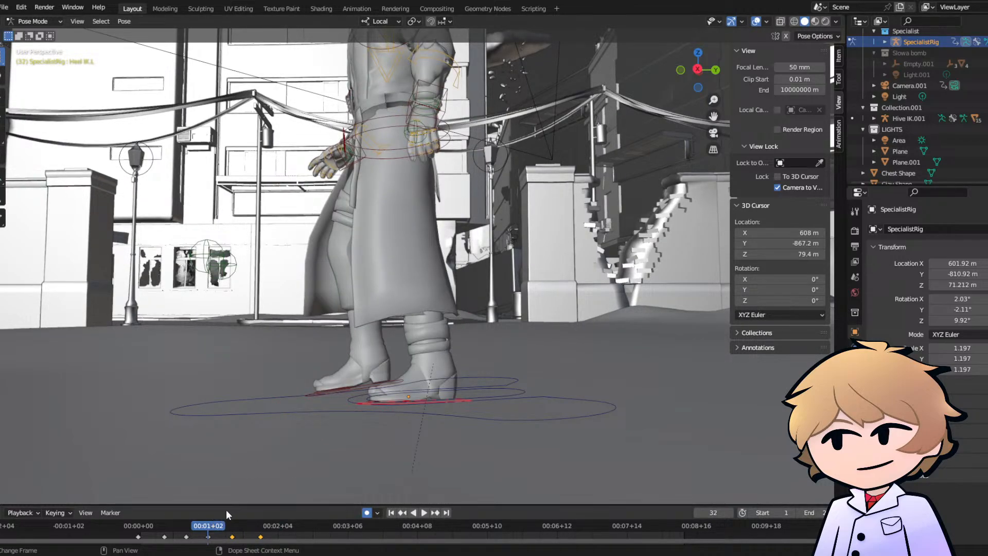
pyautogui.moveTo(277, 382); pyautogui.dragTo(392, 375, button='middle')
pyautogui.scroll(-3, 391, 375)
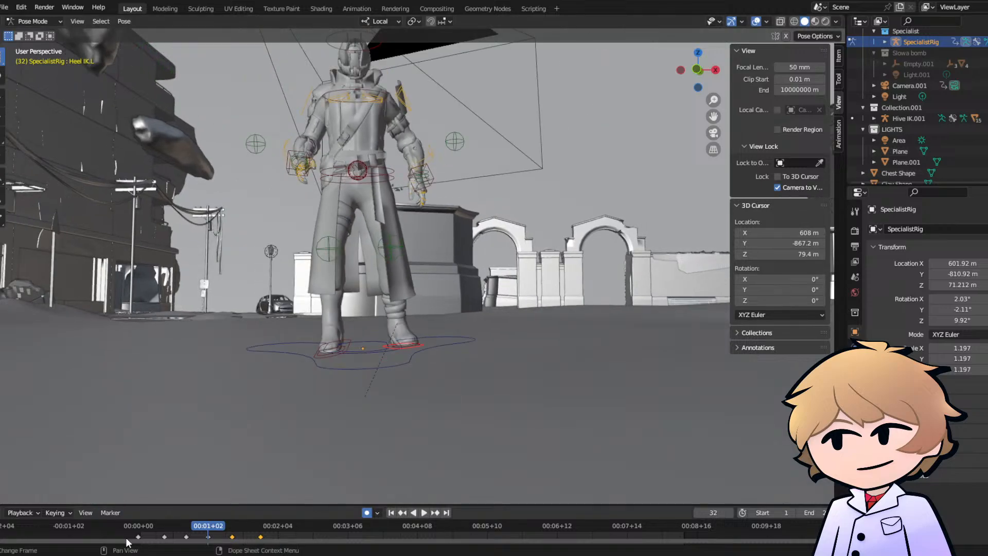
pyautogui.click(140, 524)
pyautogui.press('space')
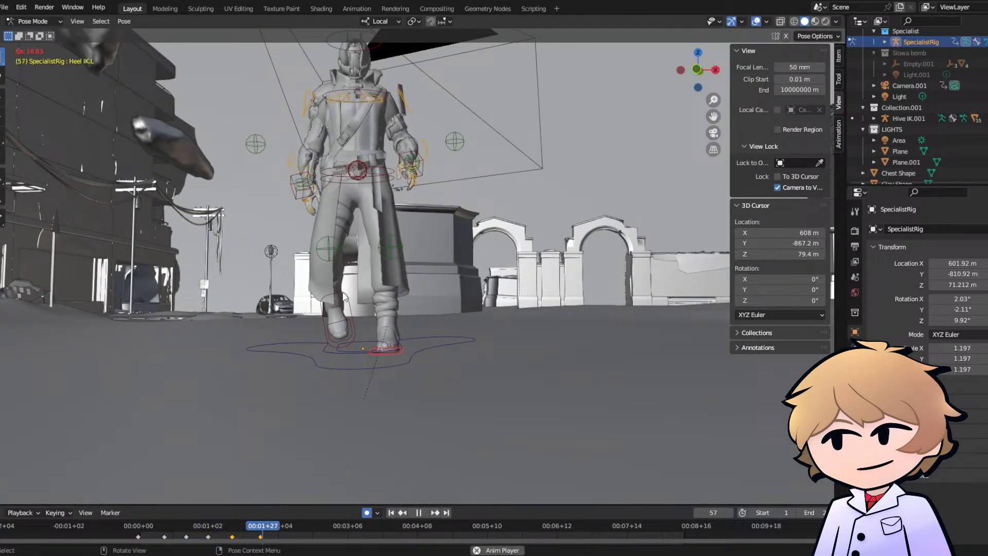
pyautogui.press('space')
pyautogui.click(137, 526)
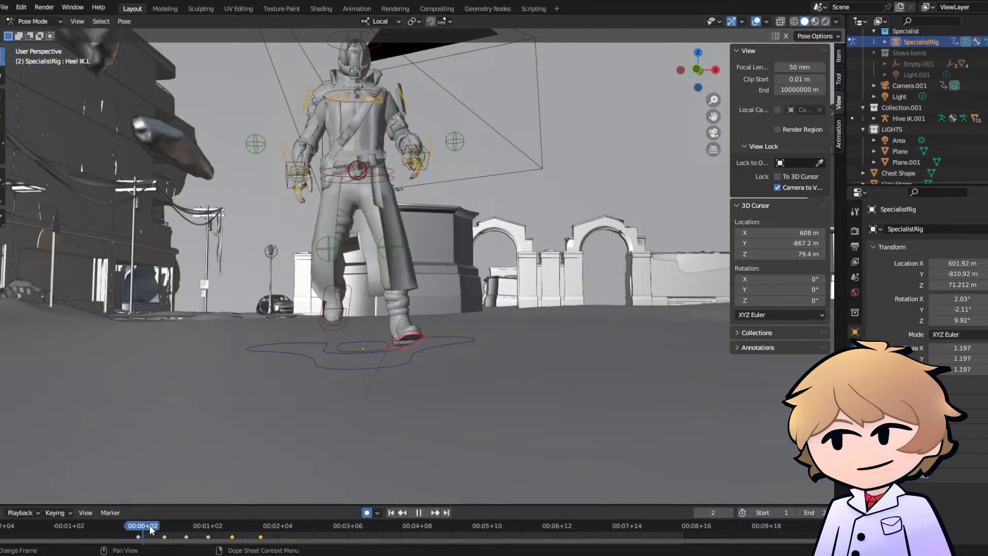
pyautogui.press('space')
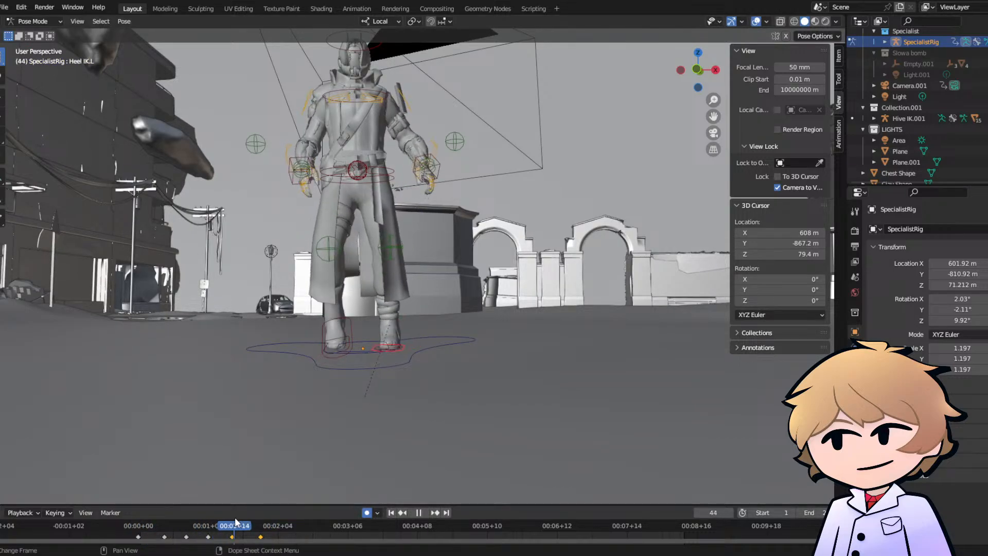
# - Scrub the walk from the side between about frames 32 and 43 and examine both feet's ground contact at frame 43
pyautogui.moveTo(220, 524); pyautogui.dragTo(210, 525)
pyautogui.moveTo(346, 372); pyautogui.dragTo(230, 359, button='middle')
pyautogui.scroll(4, 355, 338)
pyautogui.moveTo(196, 524)
pyautogui.mouseDown()
pyautogui.moveTo(187, 530)
pyautogui.moveTo(212, 530)
pyautogui.mouseUp()
pyautogui.click(233, 528)
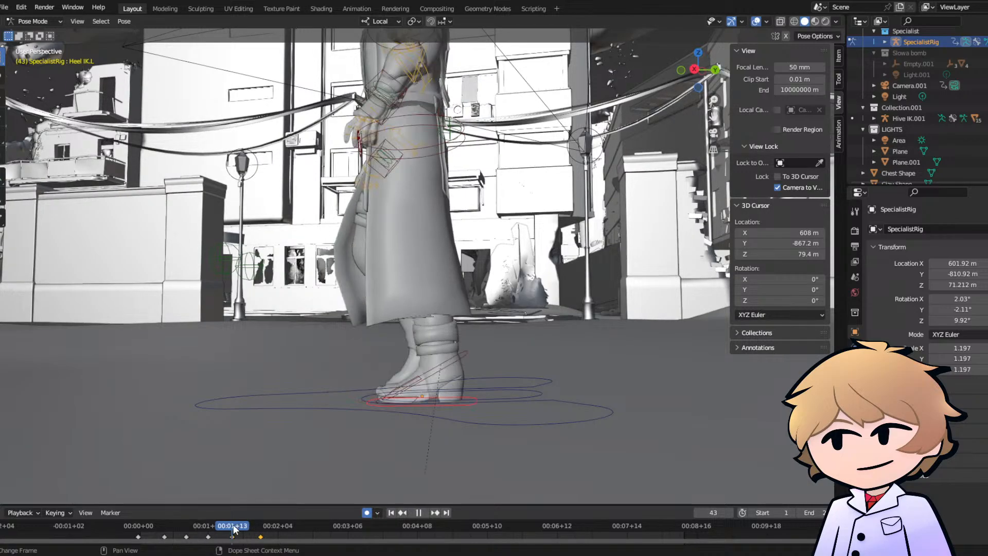
pyautogui.moveTo(252, 488); pyautogui.dragTo(283, 412, button='middle')
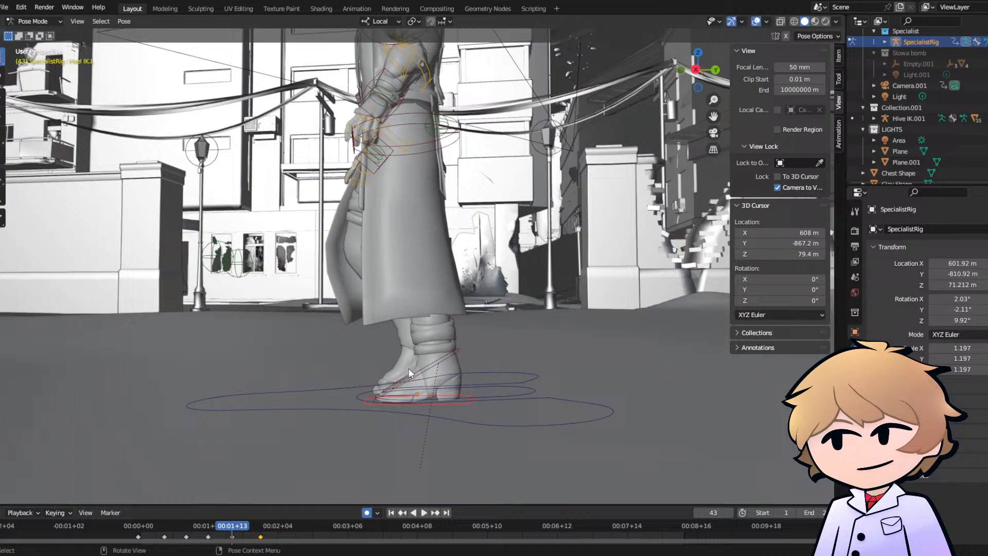
# - Rotate the right foot about 29° to level it at frame 43 and lower it to the ground
pyautogui.click(440, 361)
pyautogui.press('r')
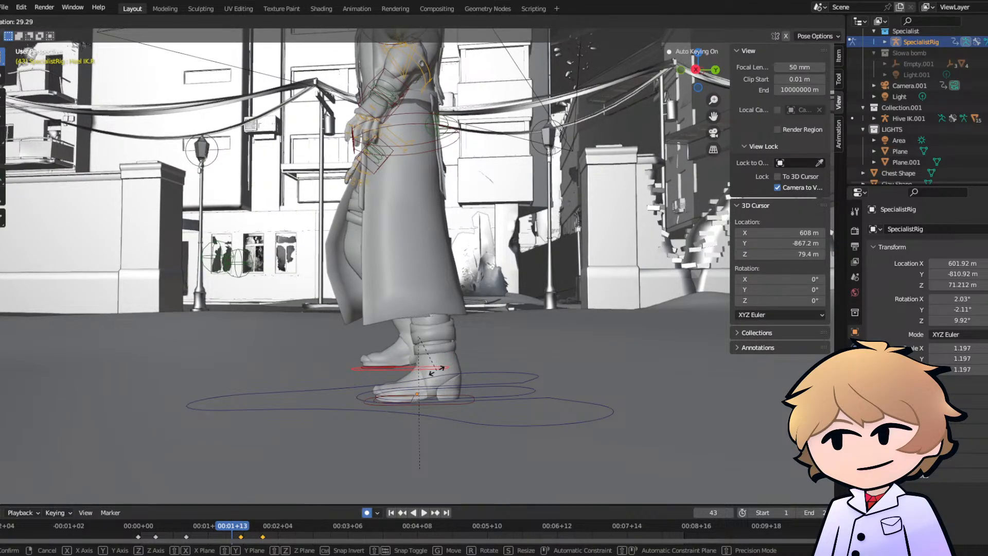
pyautogui.click(402, 365)
pyautogui.moveTo(402, 366); pyautogui.dragTo(504, 410, button='middle')
pyautogui.press('g')
pyautogui.click(432, 401)
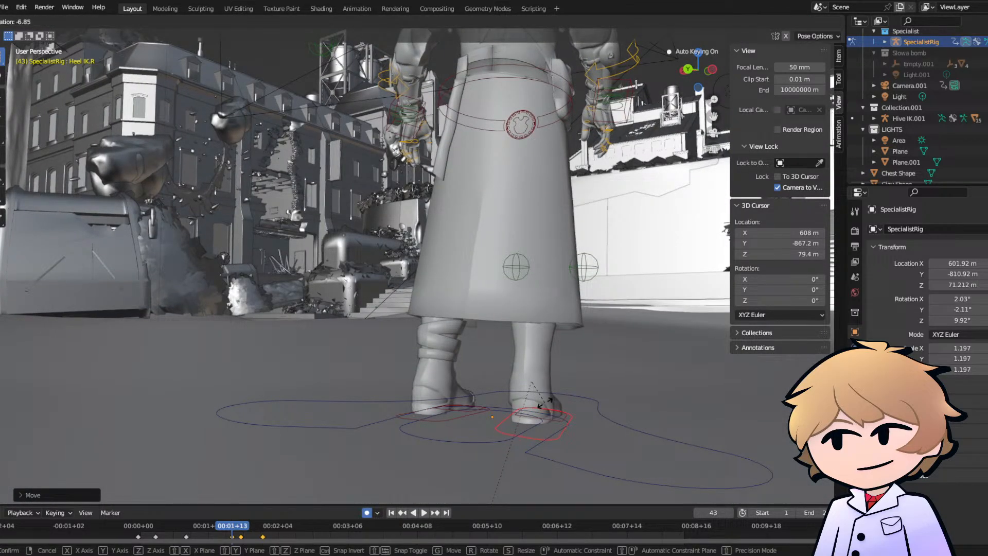
# - Adjust the right foot's sideways angle and position at frame 43 from behind so it stands evenly beside the left foot
pyautogui.click(543, 403)
pyautogui.moveTo(543, 402); pyautogui.dragTo(521, 399, button='middle')
pyautogui.press('g')
pyautogui.click(456, 405)
pyautogui.press('g')
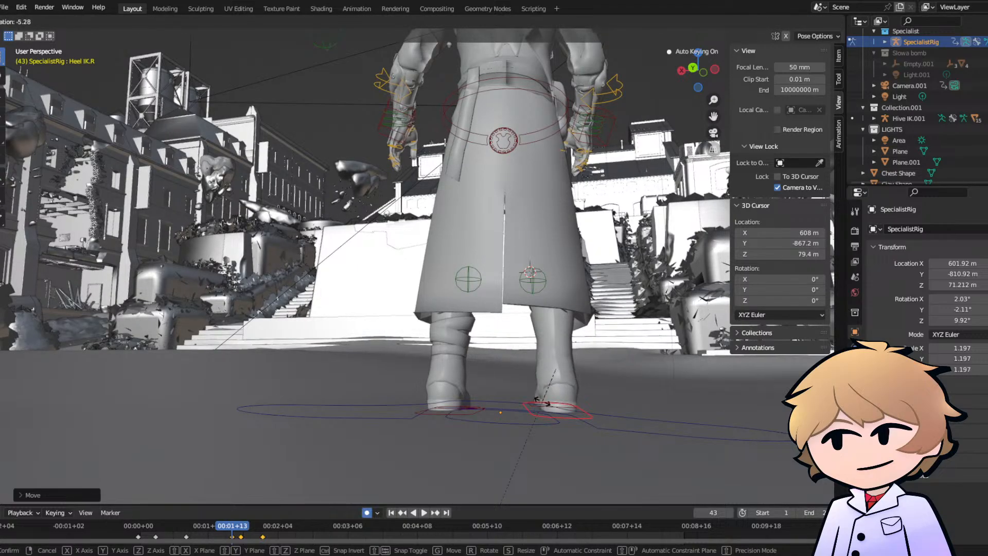
pyautogui.click(545, 404)
pyautogui.moveTo(545, 404); pyautogui.dragTo(296, 390, button='middle')
pyautogui.moveTo(353, 381)
pyautogui.mouseDown(button='middle')
pyautogui.moveTo(308, 409)
pyautogui.moveTo(430, 405)
pyautogui.moveTo(427, 413)
pyautogui.moveTo(448, 403)
pyautogui.moveTo(428, 428)
pyautogui.moveTo(258, 428)
pyautogui.moveTo(350, 391)
pyautogui.mouseUp(button='middle')
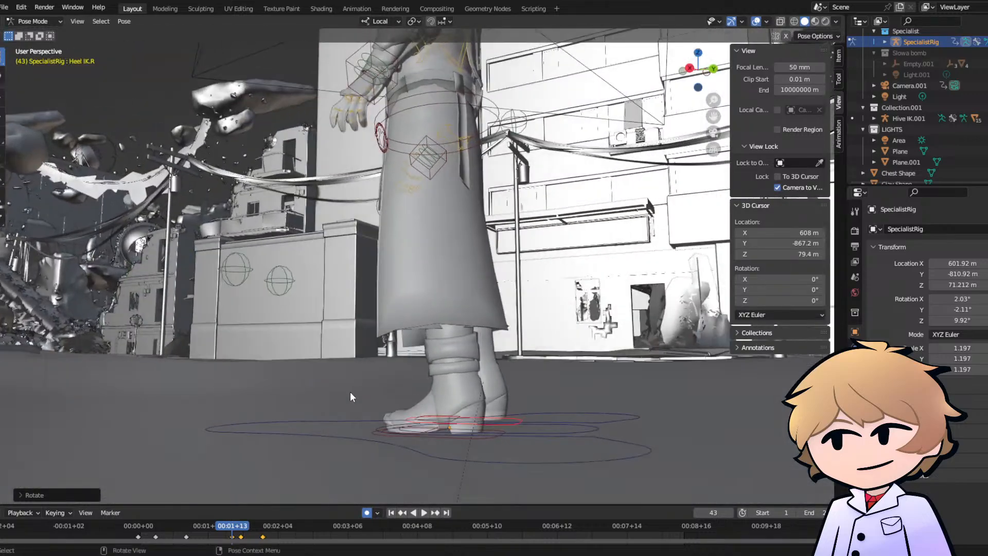
# - Delete the right foot's keyframes after frame 43 and return to frame 43
pyautogui.press('space')
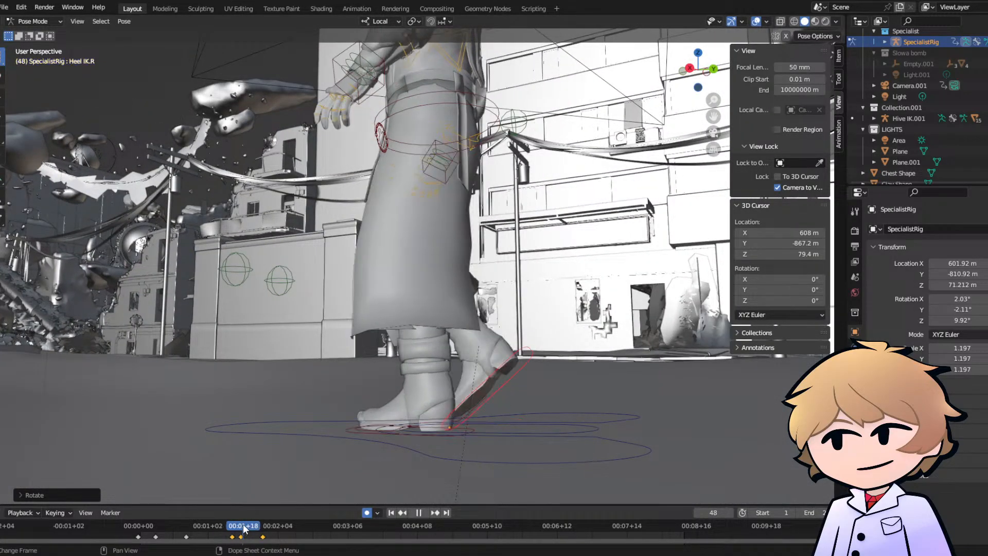
pyautogui.moveTo(241, 527); pyautogui.dragTo(241, 529)
pyautogui.press('x')
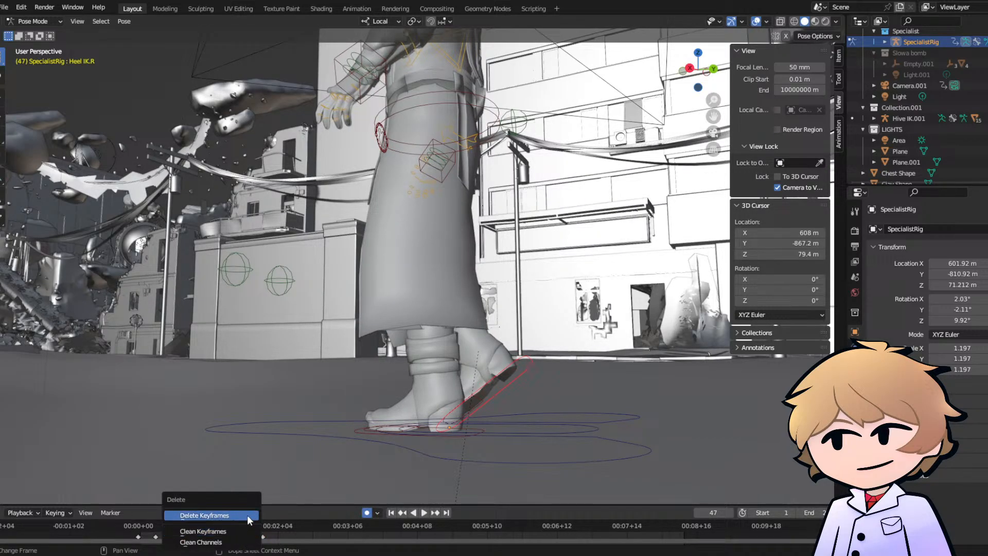
pyautogui.click(247, 514)
pyautogui.press('x')
pyautogui.click(255, 515)
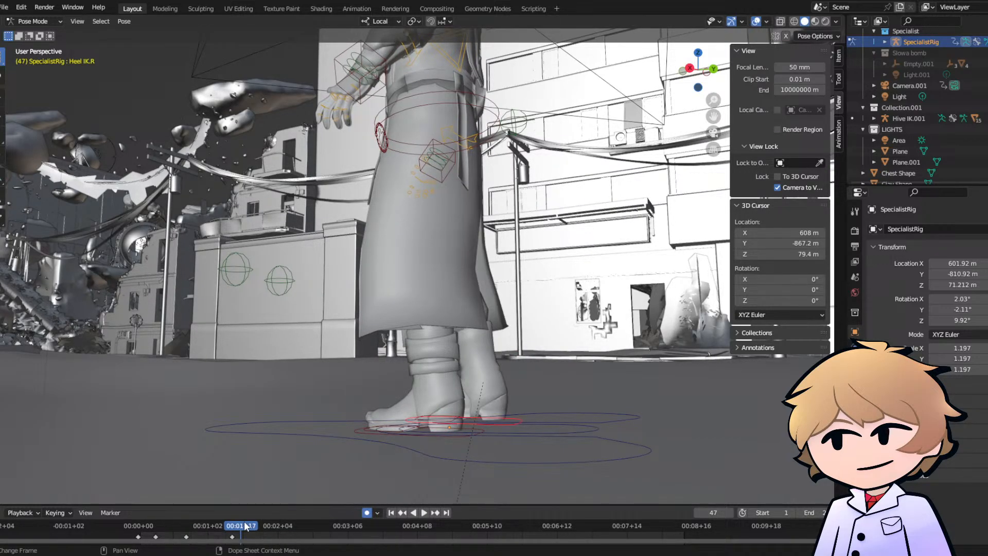
pyautogui.moveTo(246, 526); pyautogui.dragTo(233, 527)
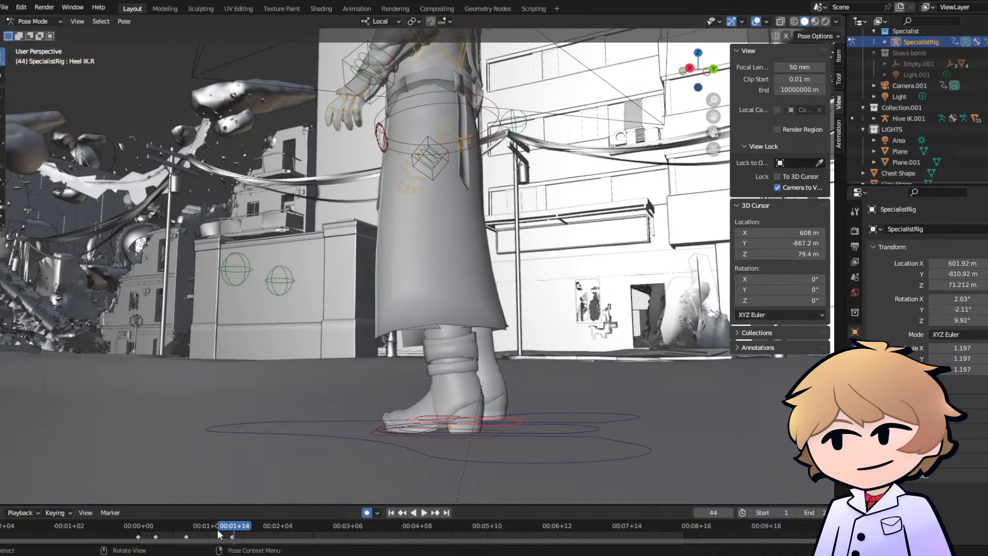
pyautogui.click(232, 524)
# - Select the left foot control and compare its keyframed poses at frames 21, 32 and 43
pyautogui.moveTo(355, 409); pyautogui.dragTo(400, 443, button='middle')
pyautogui.click(418, 431)
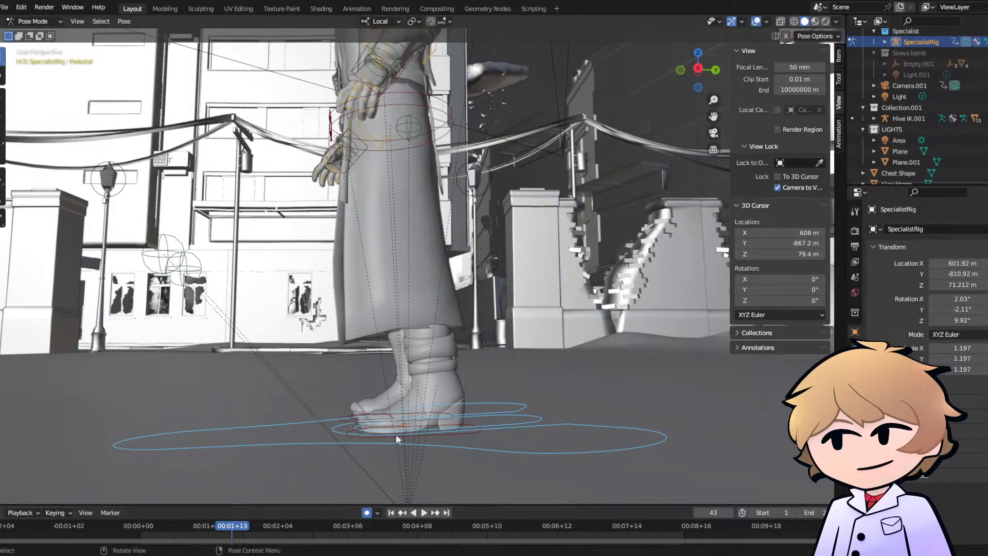
pyautogui.click(435, 434)
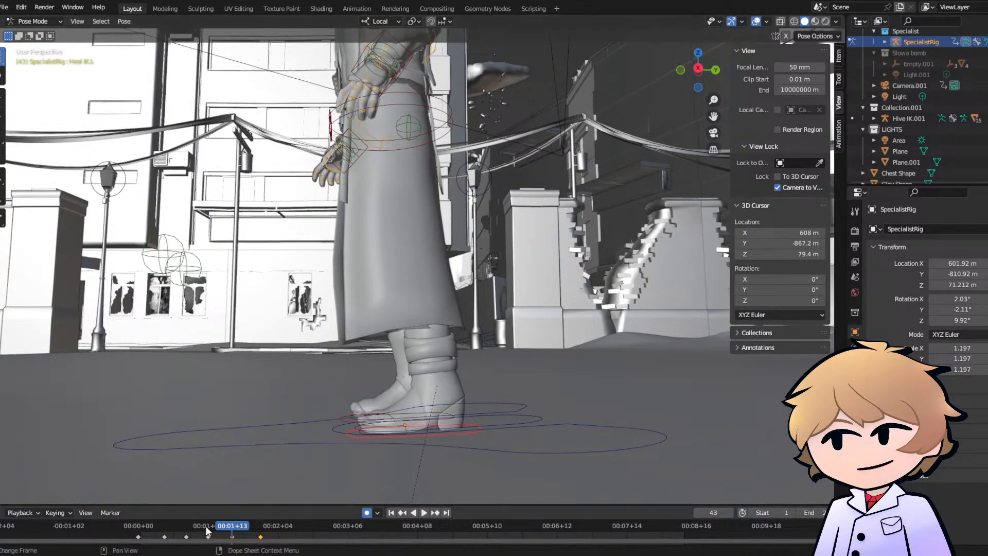
pyautogui.moveTo(233, 527); pyautogui.dragTo(207, 525)
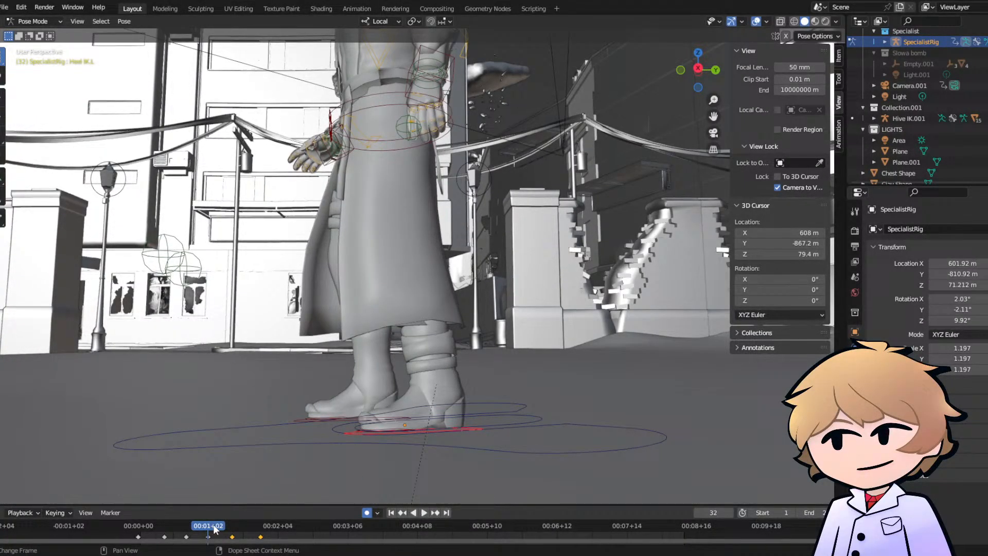
pyautogui.click(184, 527)
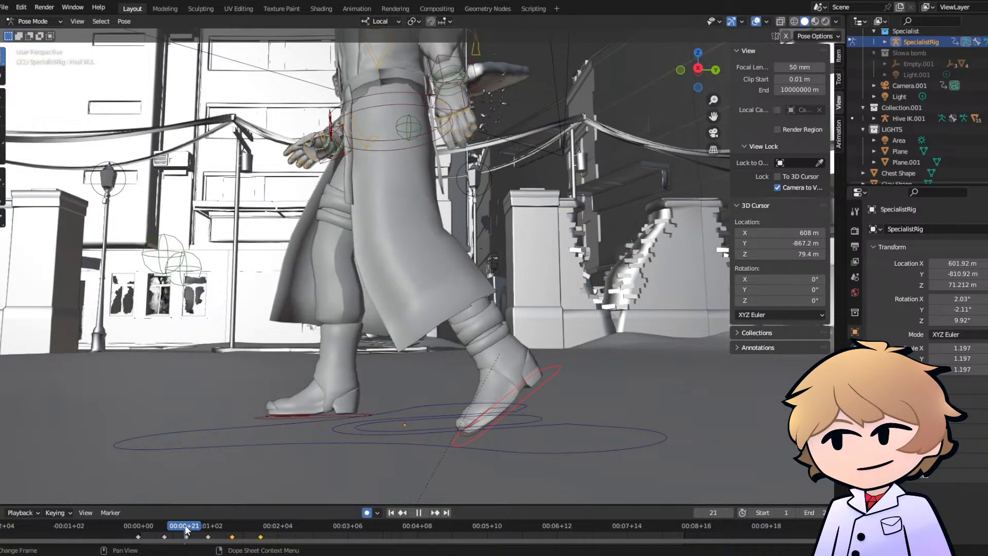
pyautogui.click(209, 528)
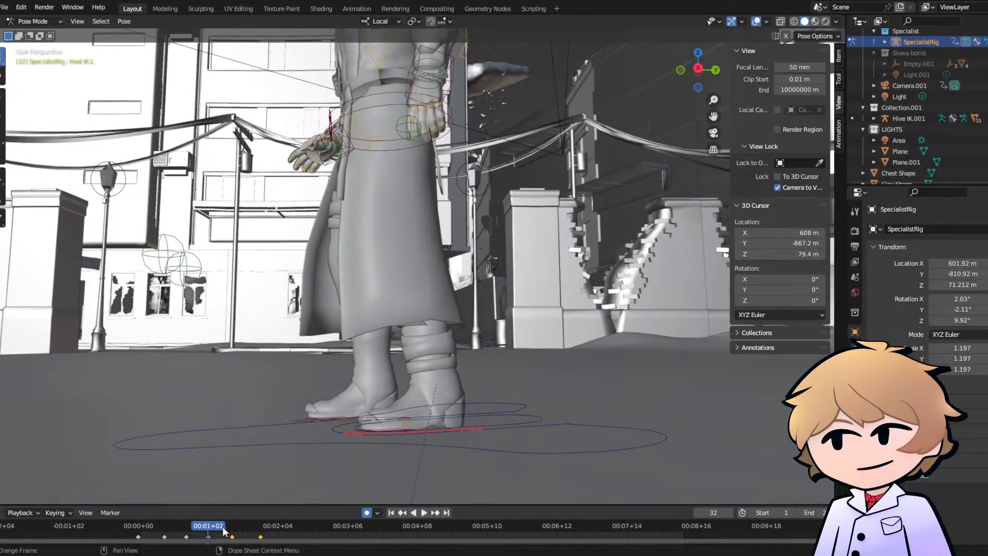
pyautogui.click(232, 528)
# - Move the left foot forward about 0.3 m at frame 43, tilt its toe upward, and replay the walk from the early frames
pyautogui.moveTo(353, 410); pyautogui.dragTo(350, 413, button='middle')
pyautogui.press('g')
pyautogui.press('r')
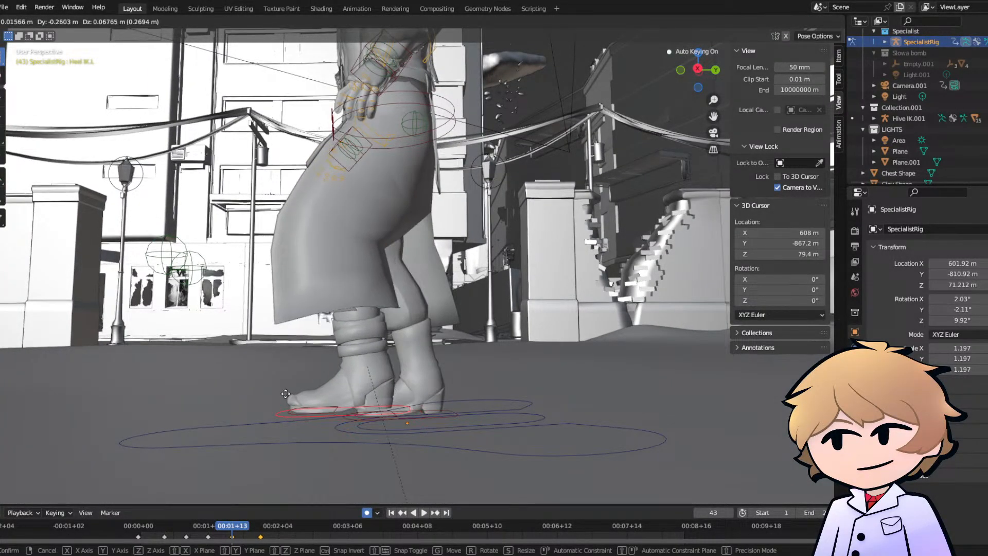
pyautogui.click(314, 393)
pyautogui.press('g')
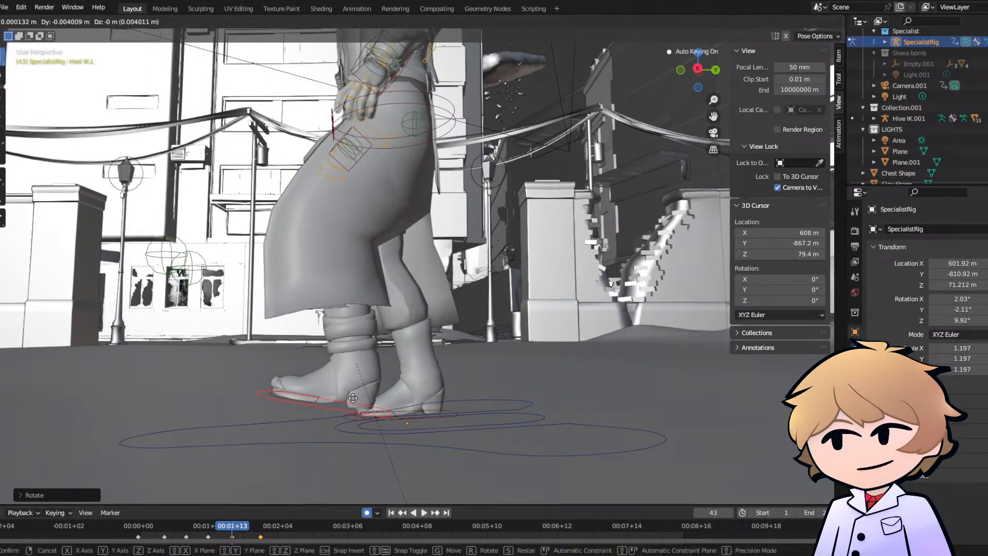
pyautogui.click(325, 405)
pyautogui.moveTo(324, 405)
pyautogui.mouseDown(button='middle')
pyautogui.moveTo(497, 399)
pyautogui.moveTo(478, 410)
pyautogui.moveTo(308, 412)
pyautogui.mouseUp(button='middle')
pyautogui.click(146, 526)
pyautogui.press('space')
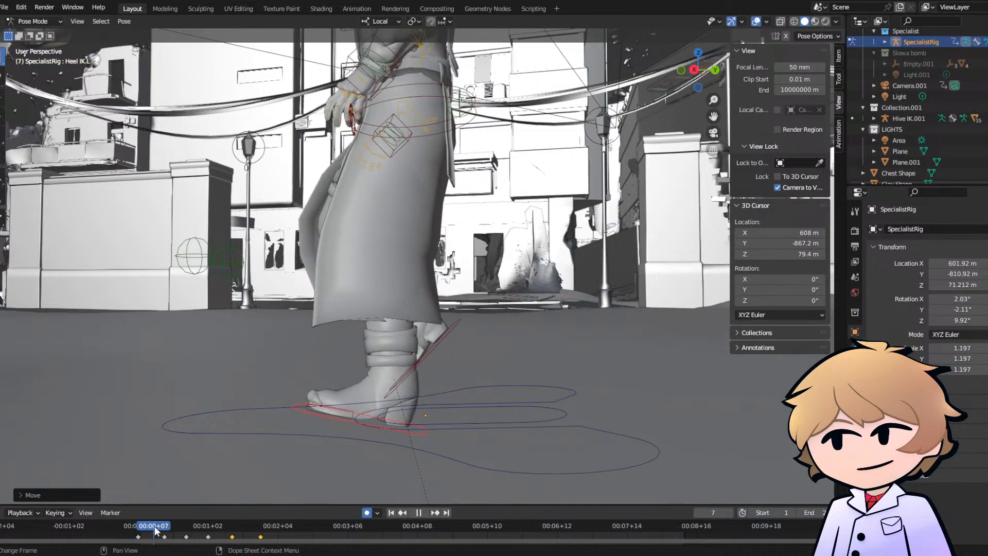
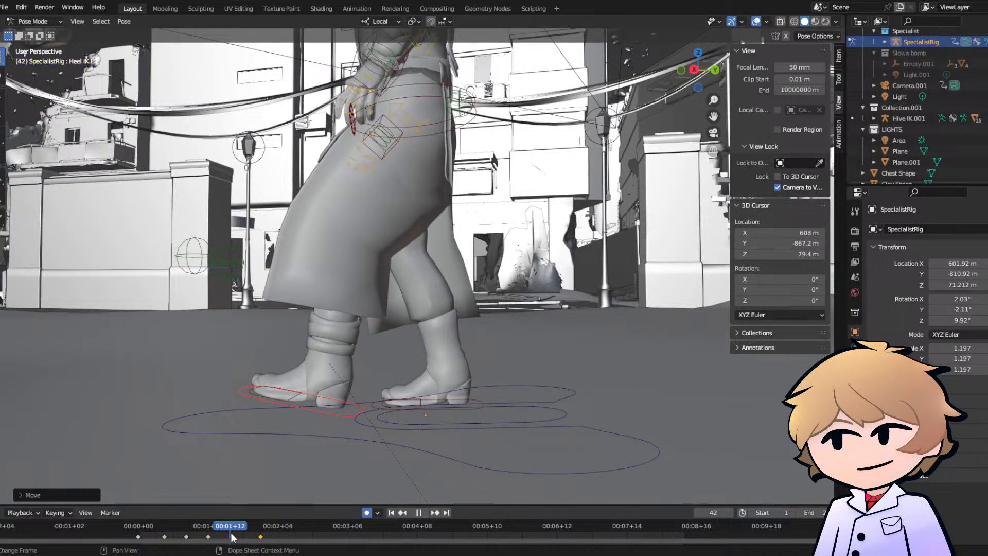
# - Shift the right foot control slightly backward at frame 43, then tilt and reposition it so the heel lifts off the ground
pyautogui.press('space')
pyautogui.click(447, 404)
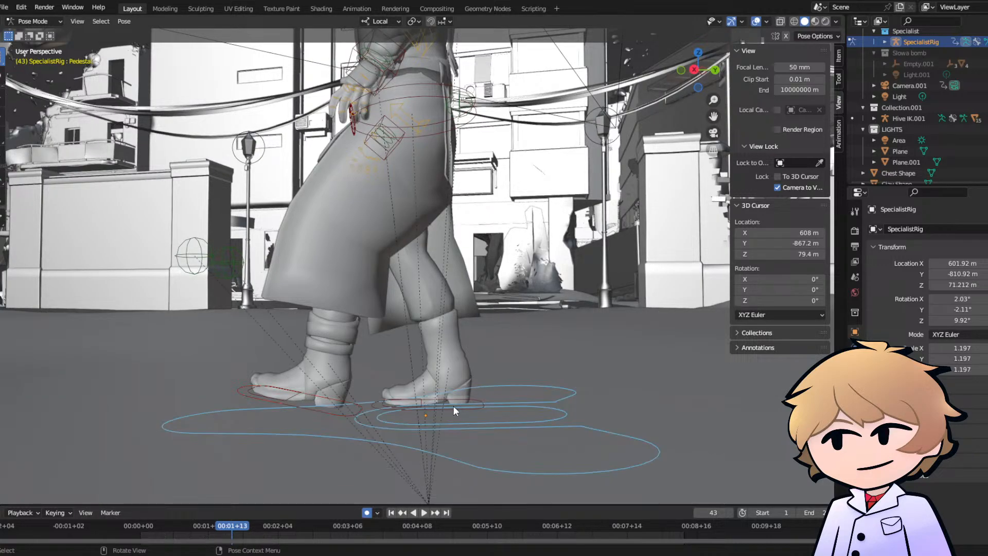
pyautogui.click(455, 405)
pyautogui.press('g')
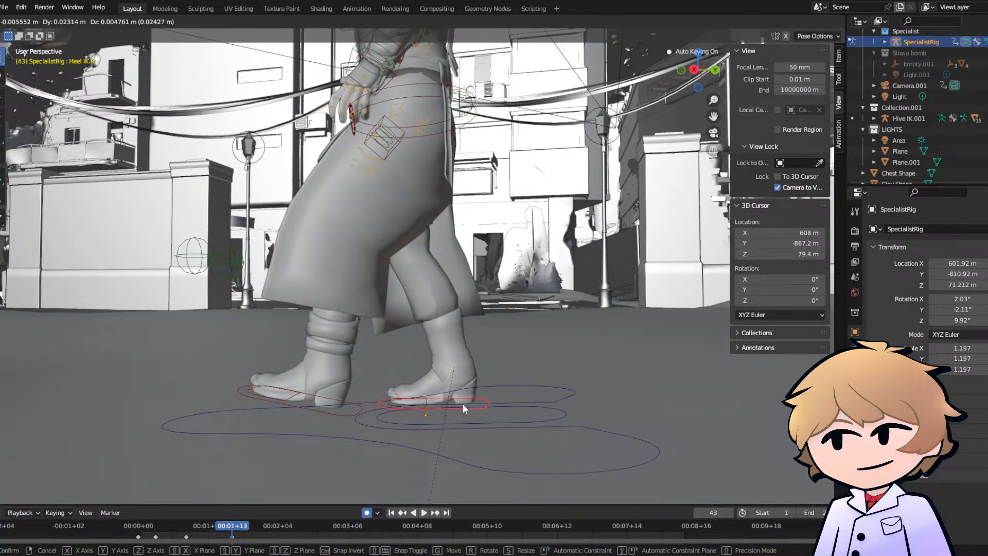
pyautogui.click(463, 404)
pyautogui.press('r')
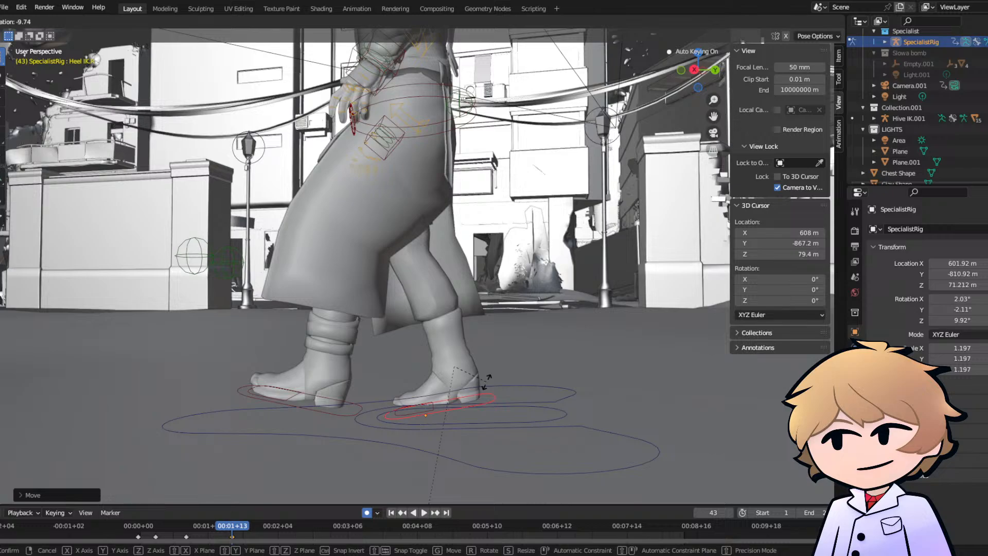
pyautogui.click(486, 379)
pyautogui.press('g')
pyautogui.click(483, 375)
# - Rotate the right toe control about 16° at frame 43 so the toe lies flat under the raised heel
pyautogui.click(416, 405)
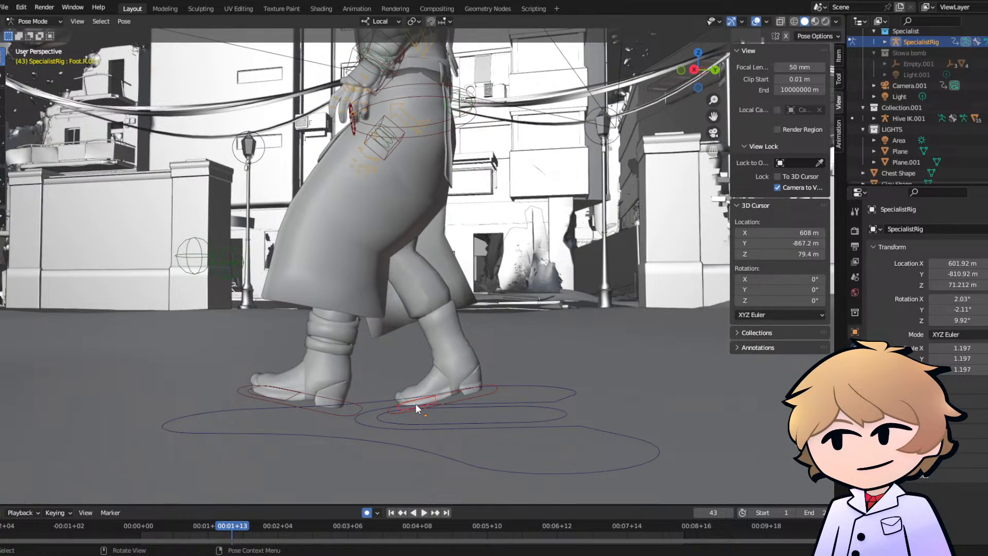
pyautogui.press('r')
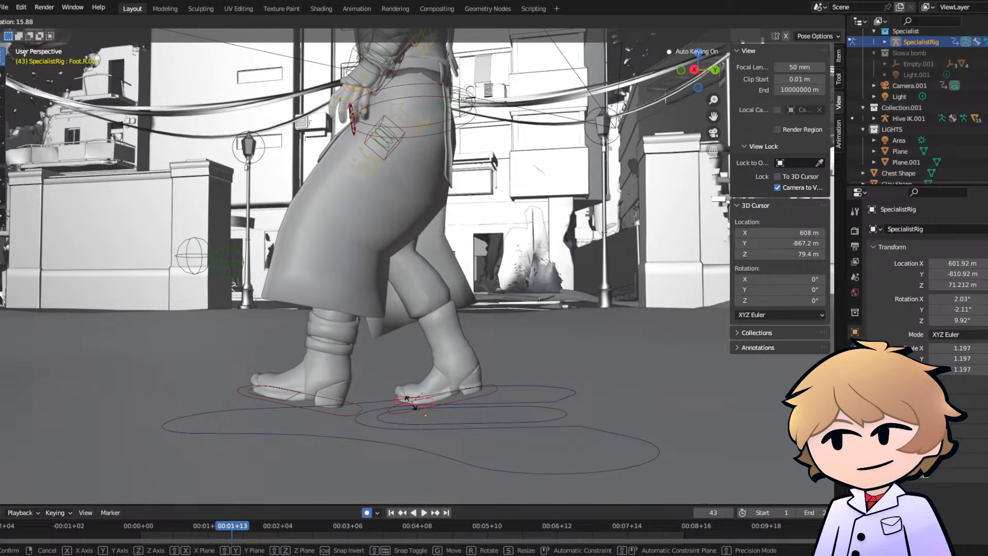
pyautogui.click(413, 406)
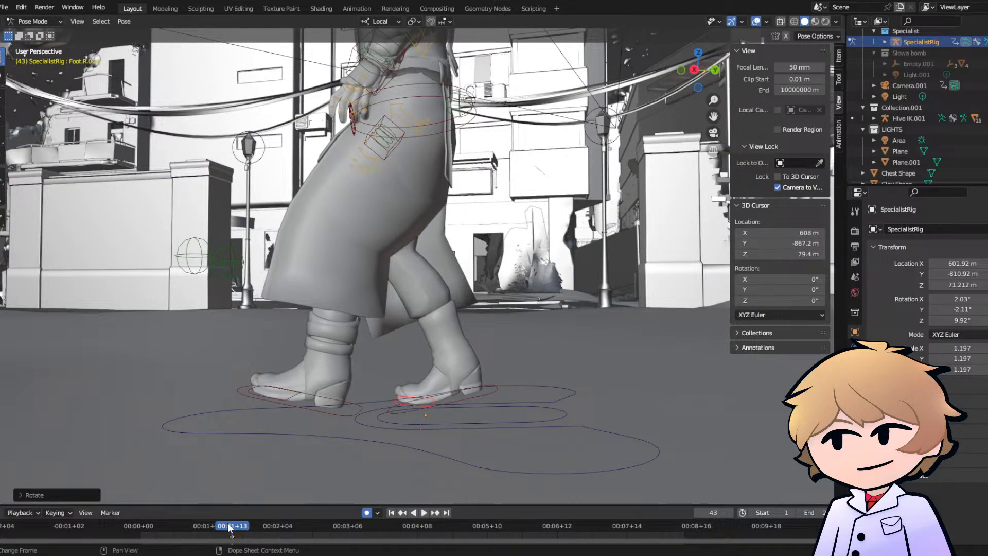
# - Rotate the right toe control at frame 36 and replay the walk from the early frames
pyautogui.moveTo(229, 526); pyautogui.dragTo(219, 525)
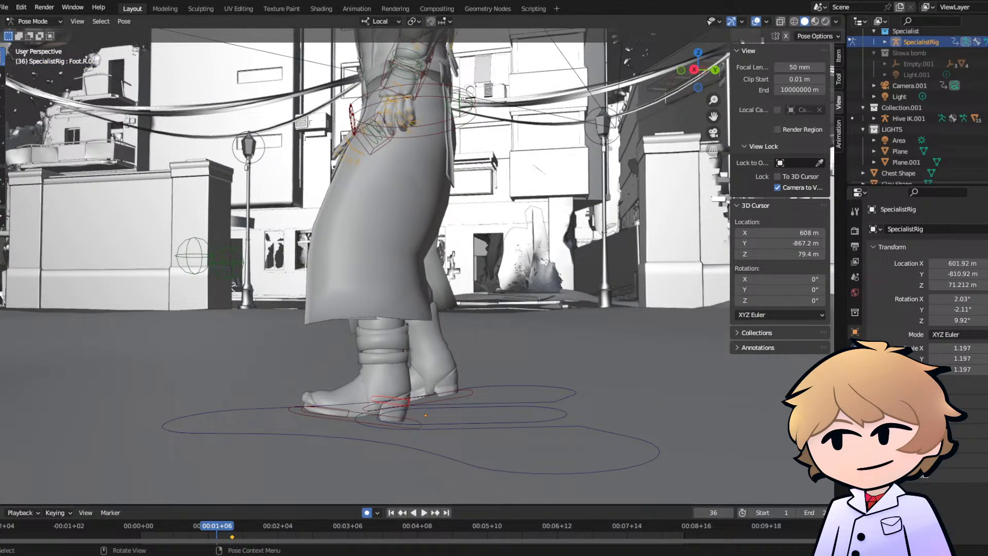
pyautogui.press('r')
pyautogui.click(320, 446)
pyautogui.press('space')
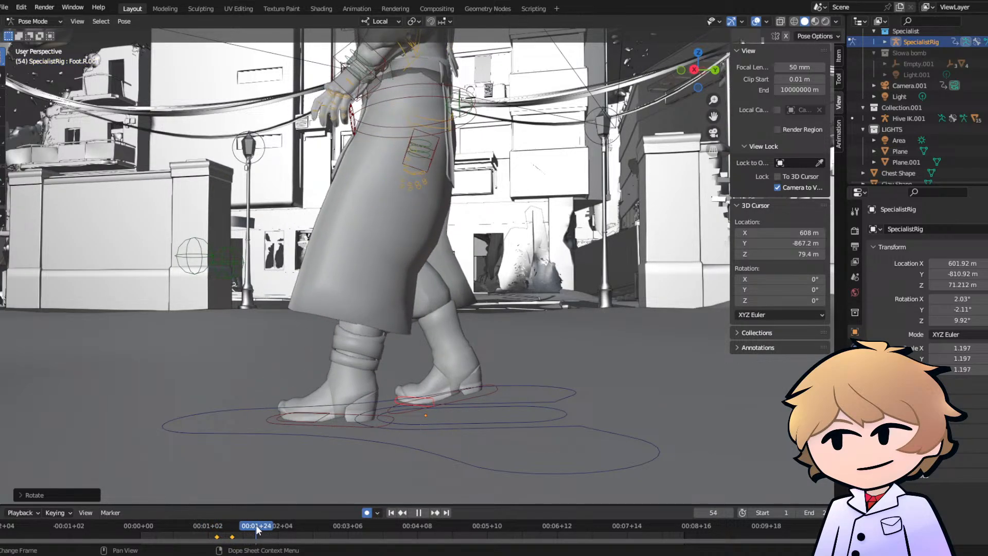
pyautogui.moveTo(271, 524); pyautogui.dragTo(162, 516)
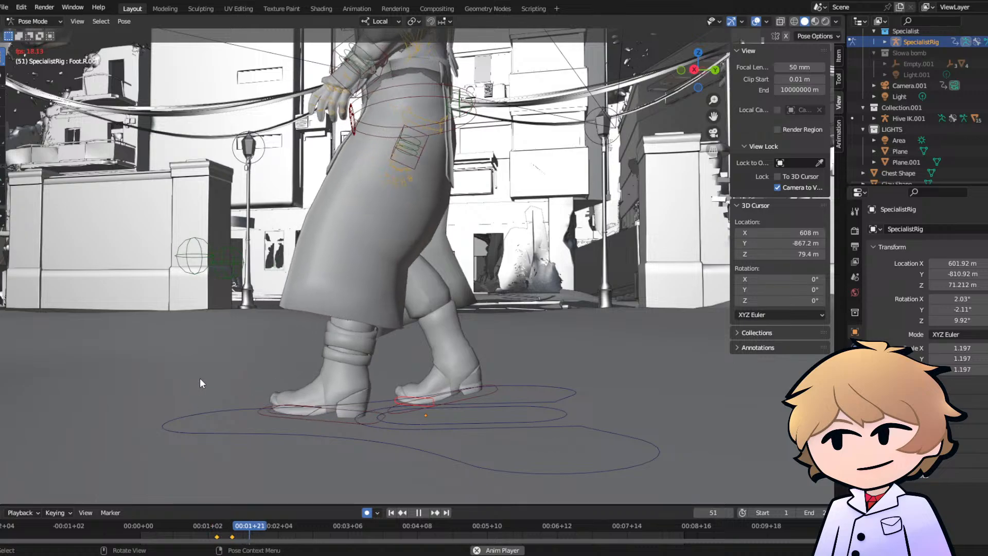
pyautogui.press('space')
# - Check the right foot's motion from the opposite side and key its heel control at frame 39
pyautogui.moveTo(363, 406); pyautogui.dragTo(581, 396, button='middle')
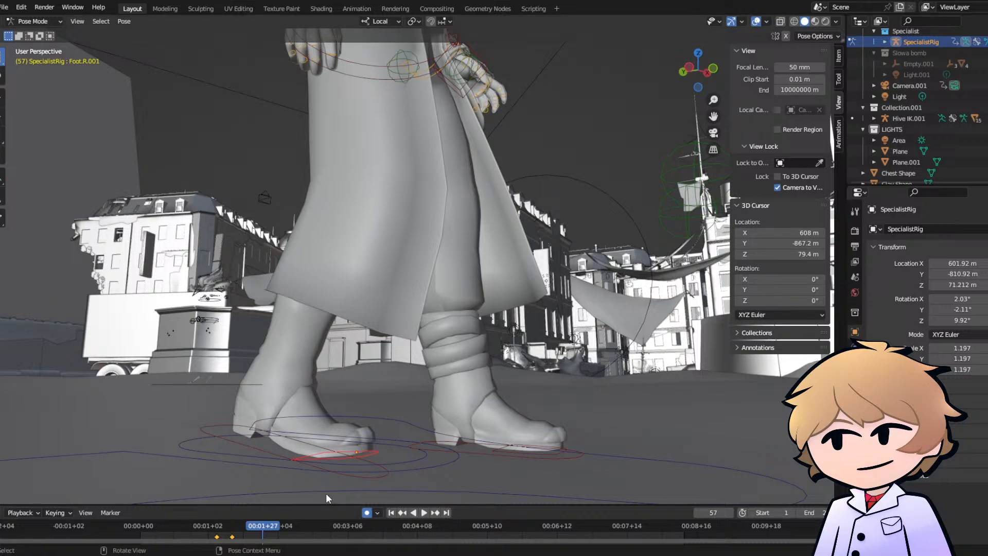
pyautogui.moveTo(326, 493); pyautogui.dragTo(288, 474, button='middle')
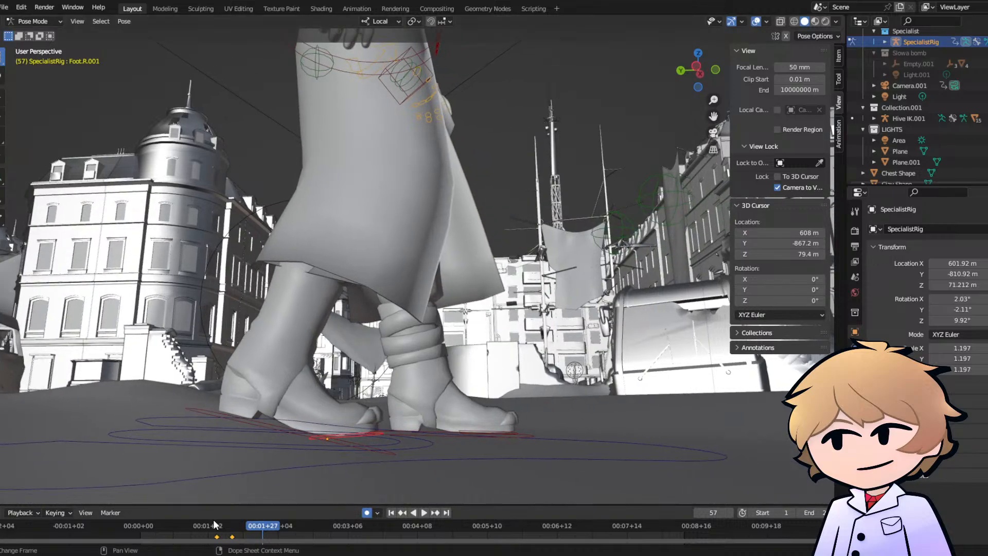
pyautogui.moveTo(233, 524)
pyautogui.mouseDown()
pyautogui.moveTo(210, 524)
pyautogui.moveTo(235, 526)
pyautogui.moveTo(219, 526)
pyautogui.mouseUp()
pyautogui.press('space')
pyautogui.press('space')
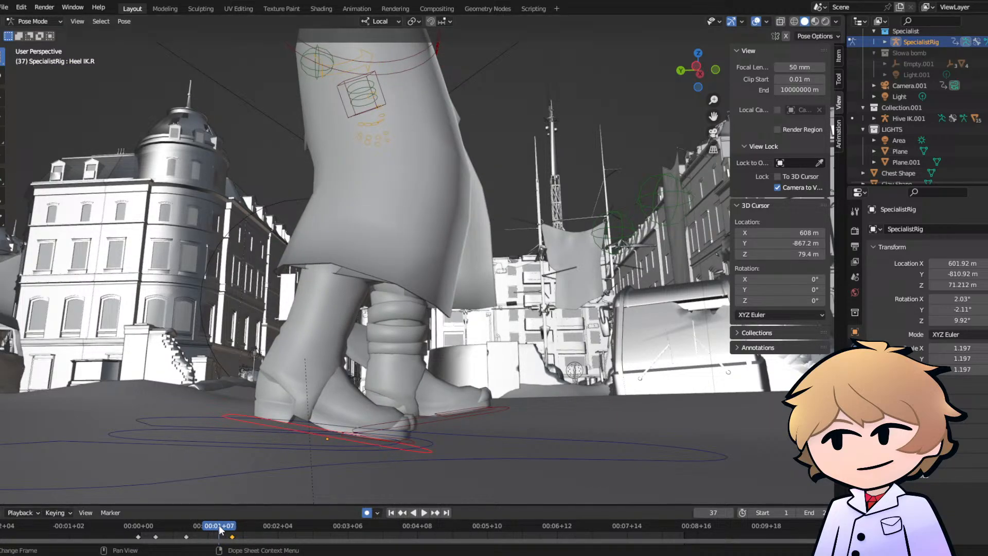
pyautogui.press('space')
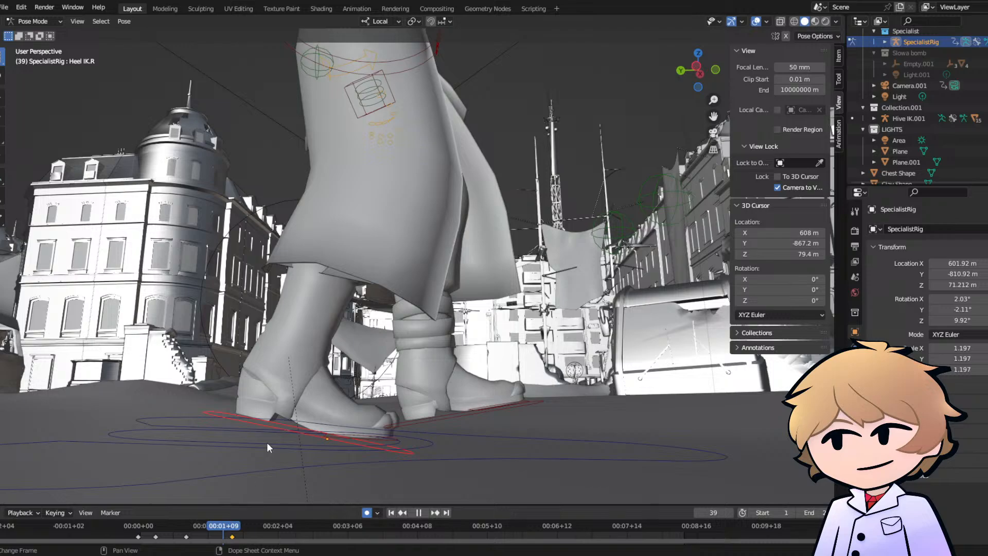
pyautogui.press('space')
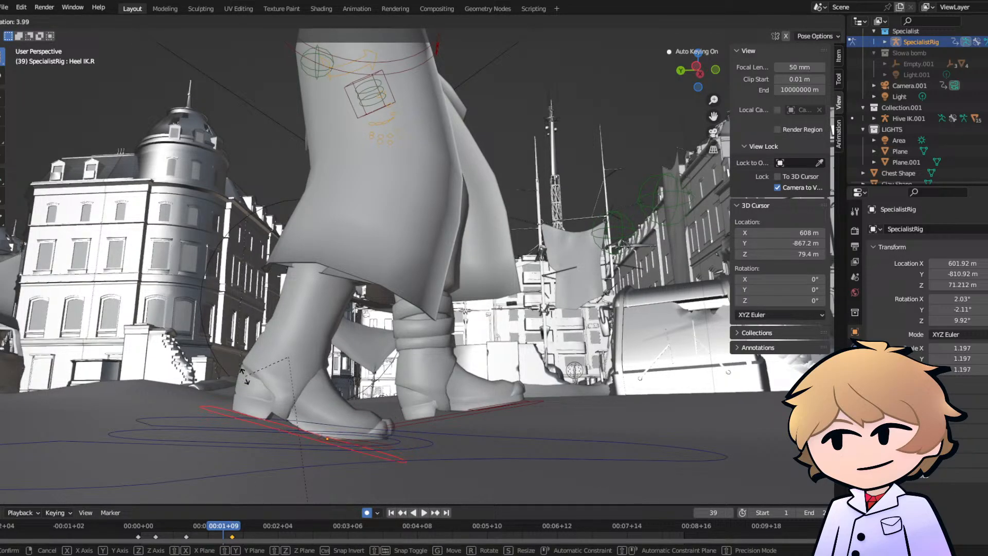
pyautogui.press('Escape')
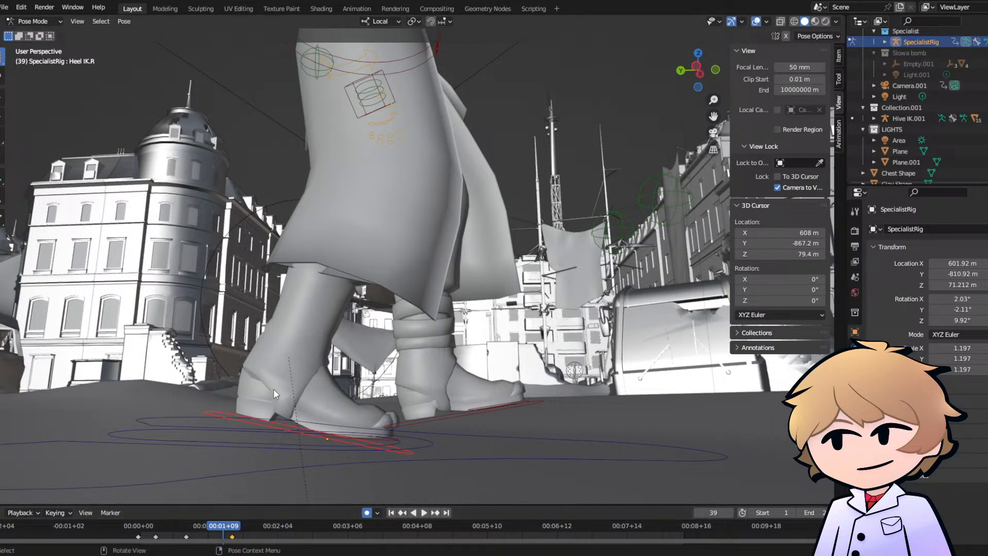
pyautogui.press('i')
pyautogui.click(246, 389)
# - Tilt the right heel control further upward at frame 43 and reposition it so the toe stays grounded
pyautogui.click(232, 529)
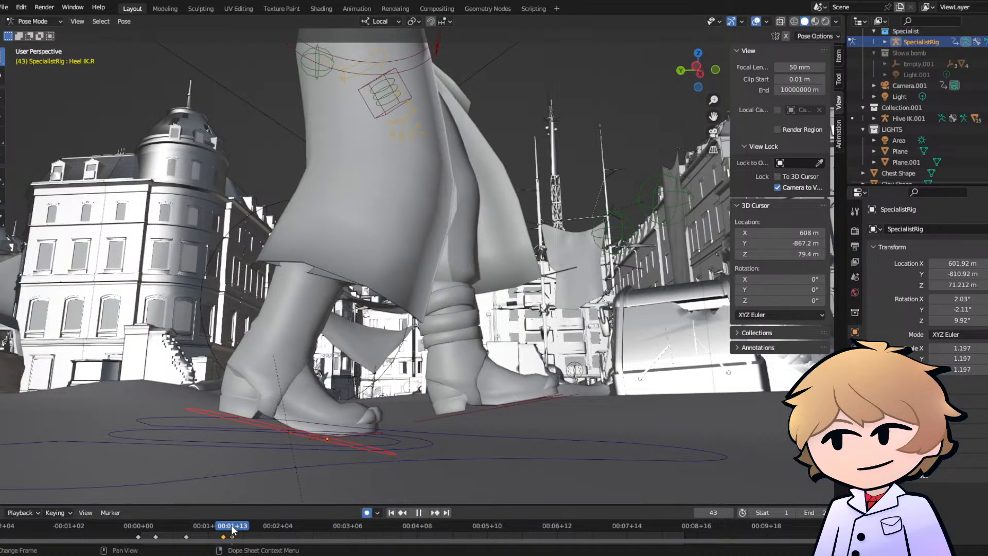
pyautogui.press('r')
pyautogui.click(230, 369)
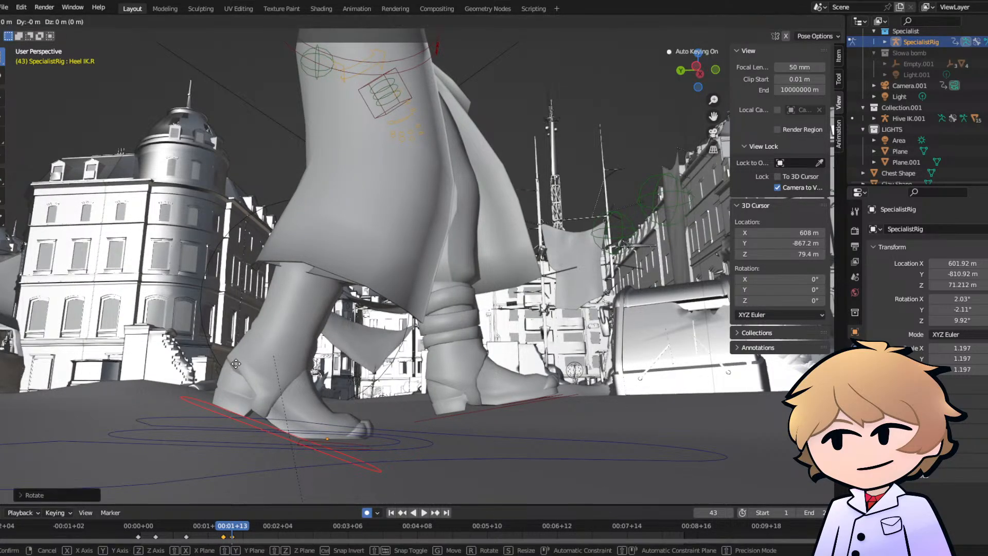
pyautogui.press('g')
pyautogui.click(237, 368)
# - Replay the walk several times from the early frames and scrub to frame 33 to examine the passing feet
pyautogui.press('space')
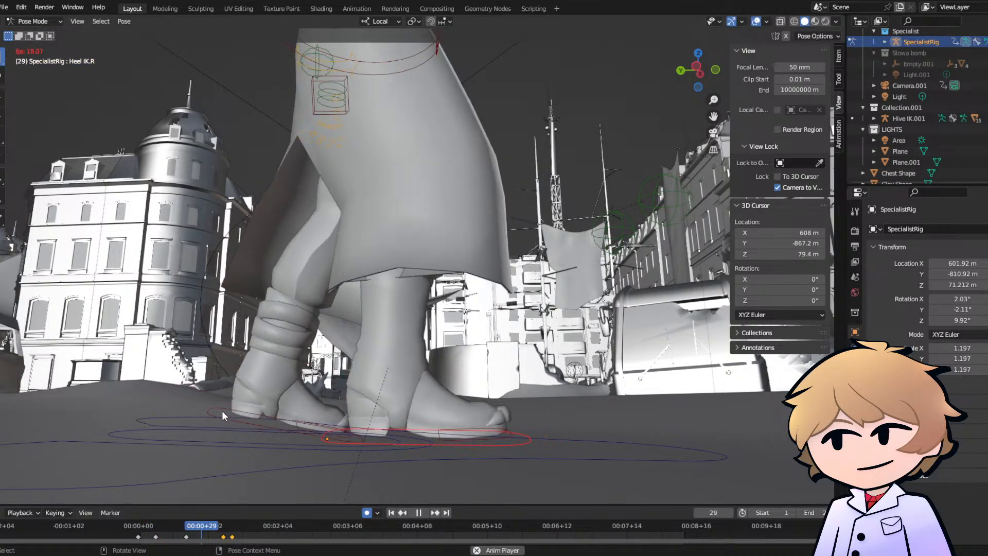
pyautogui.press('space')
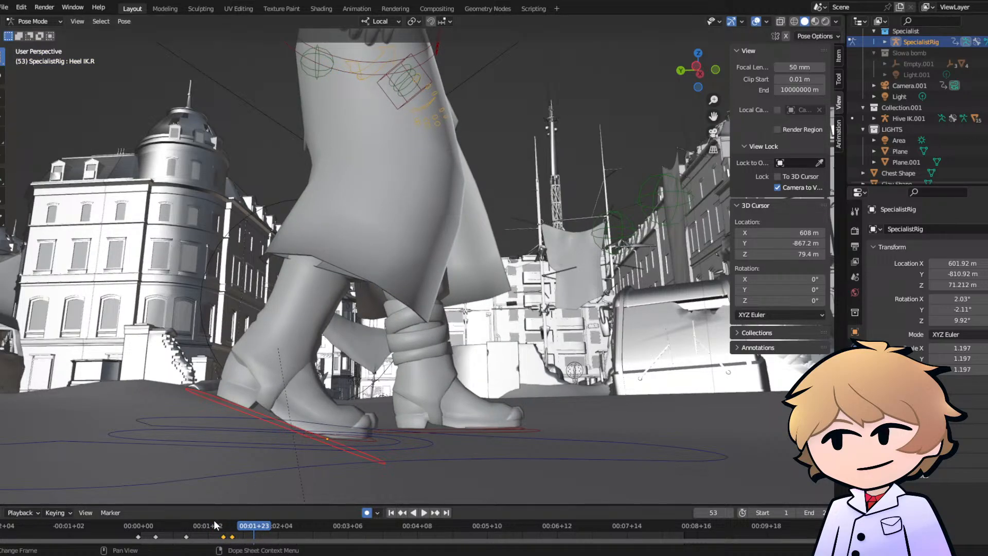
pyautogui.click(149, 526)
pyautogui.press('space')
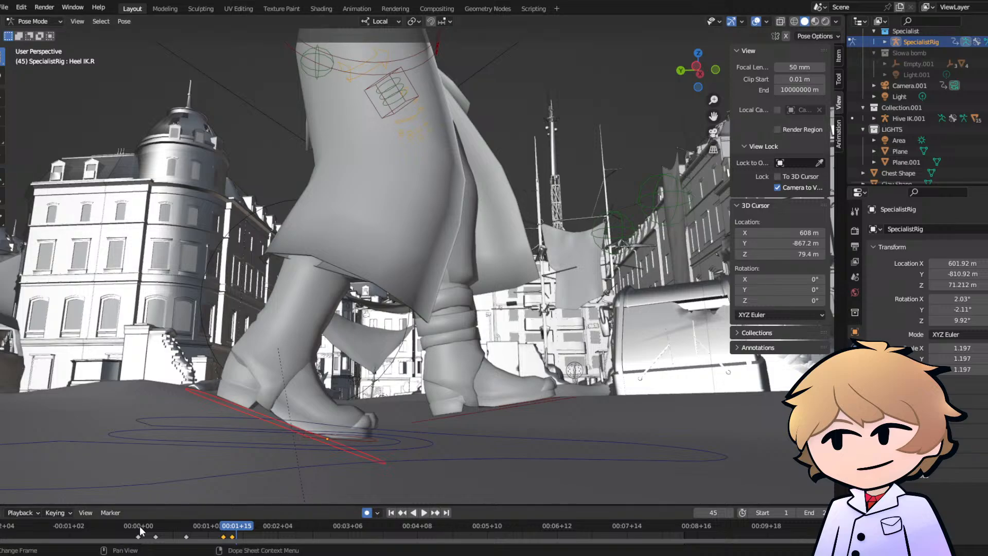
pyautogui.click(140, 526)
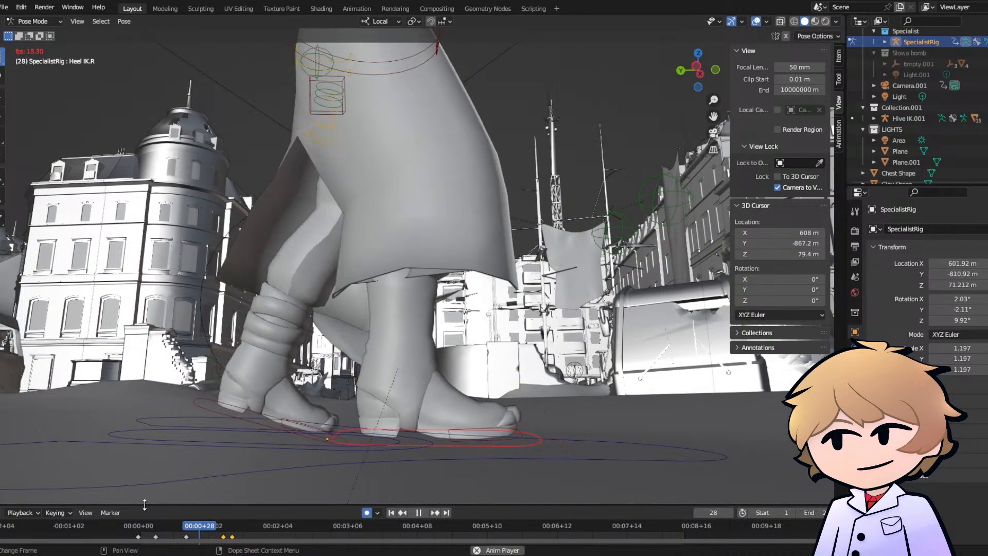
pyautogui.click(138, 526)
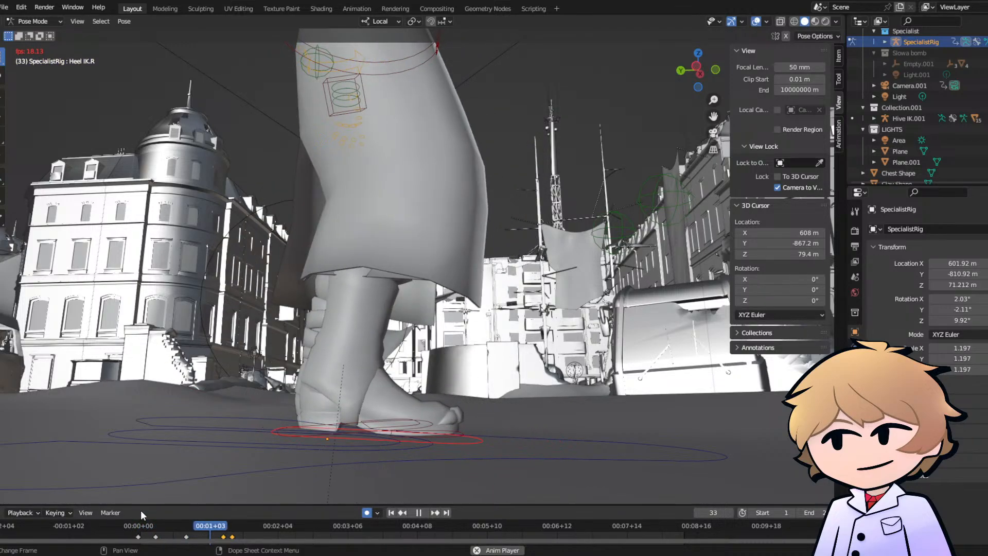
pyautogui.moveTo(170, 526); pyautogui.dragTo(211, 525)
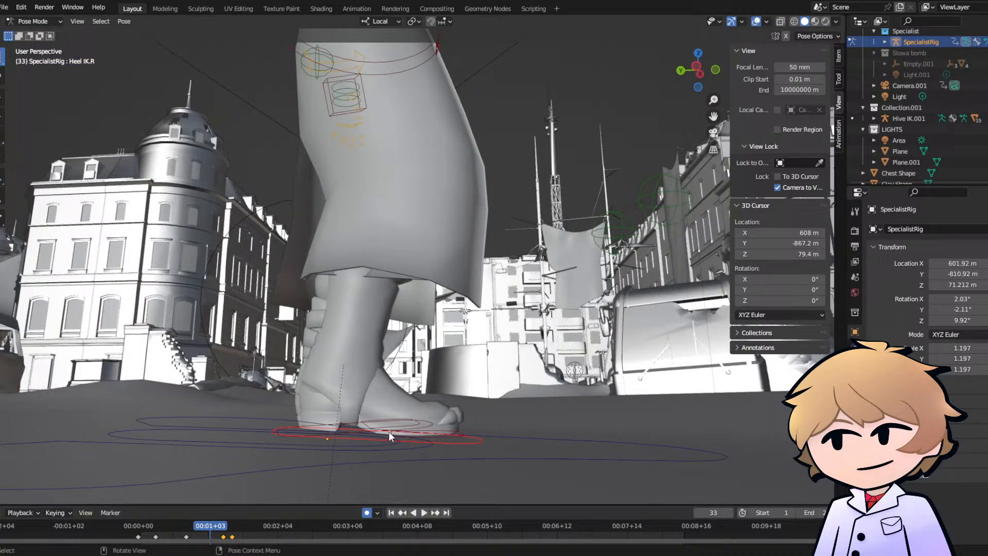
# - Compare the left heel control's poses at frames 22, 32 and 42, and raise it slightly forward at frame 32
pyautogui.click(357, 427)
pyautogui.click(357, 421)
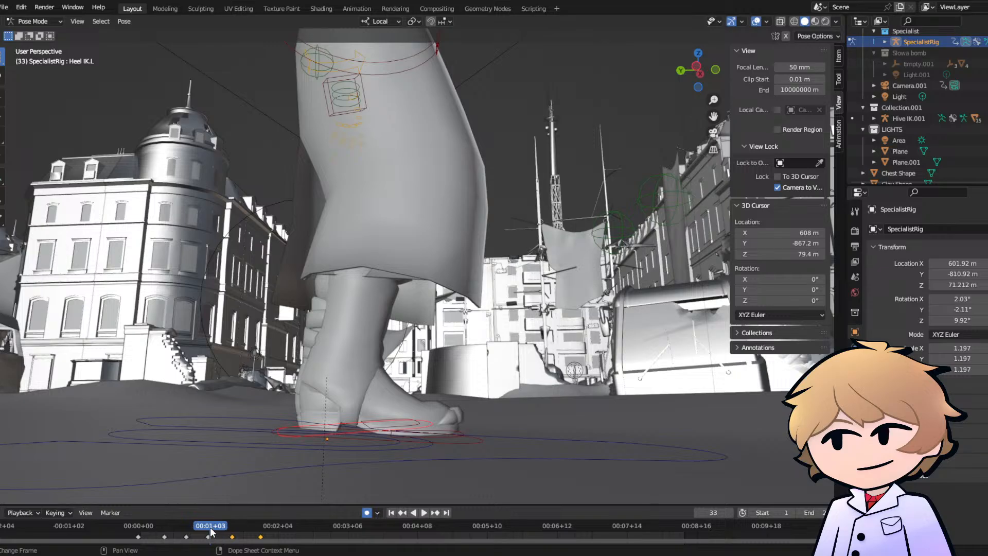
pyautogui.click(209, 529)
pyautogui.moveTo(283, 395); pyautogui.dragTo(400, 341, button='middle')
pyautogui.scroll(2, 388, 351)
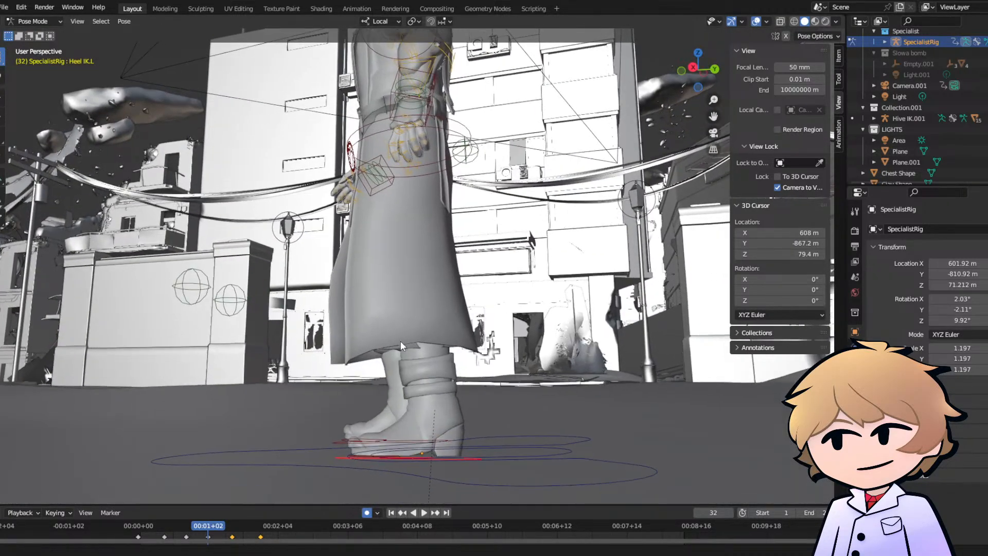
pyautogui.click(187, 527)
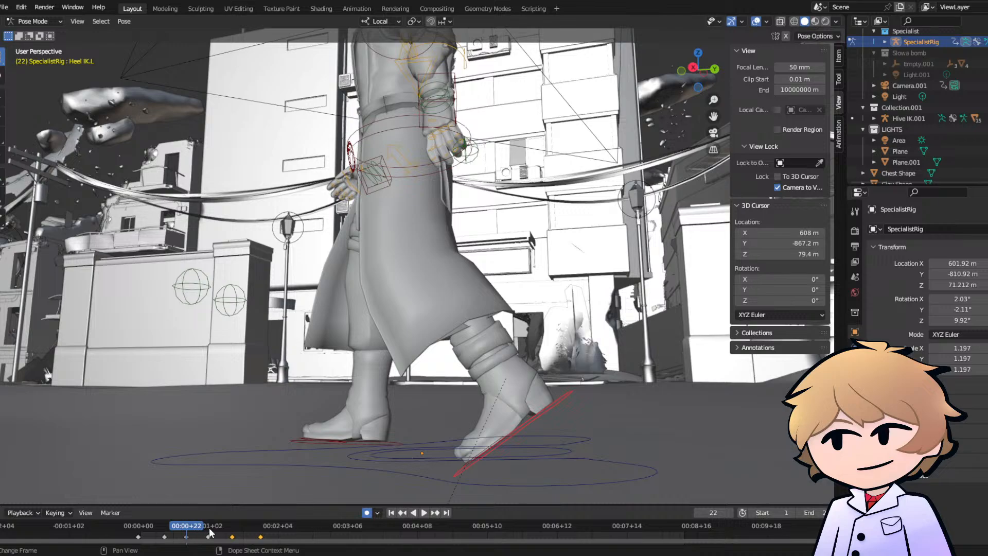
pyautogui.click(210, 530)
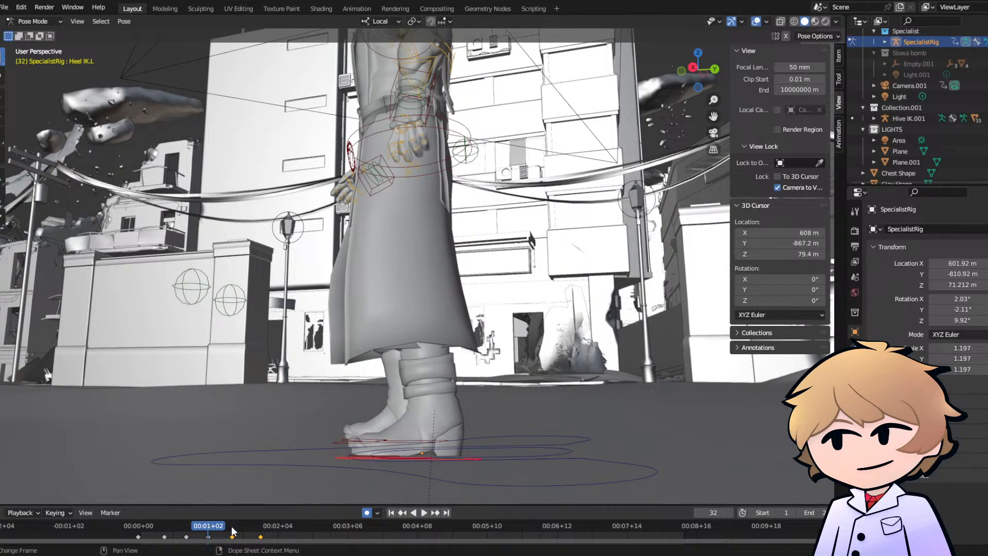
pyautogui.click(230, 530)
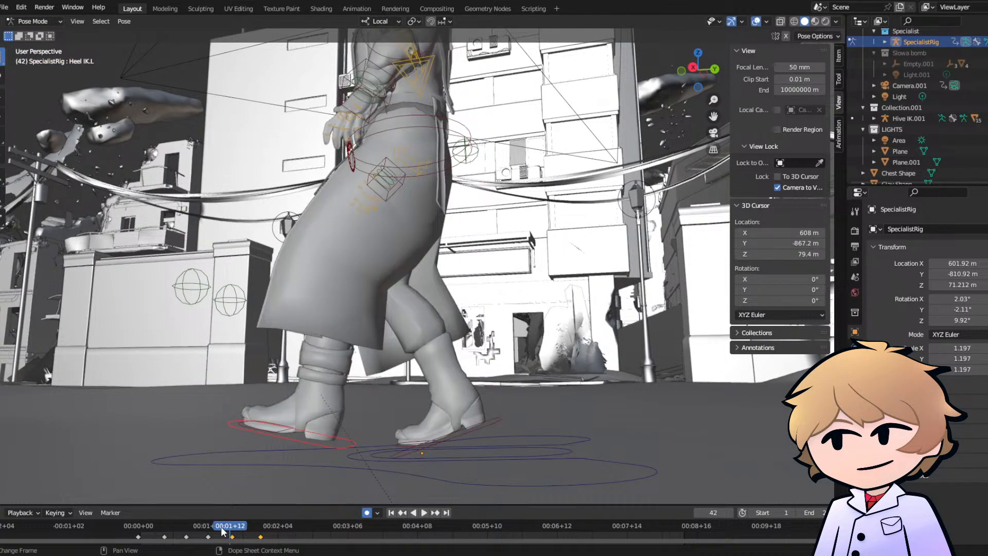
pyautogui.click(209, 528)
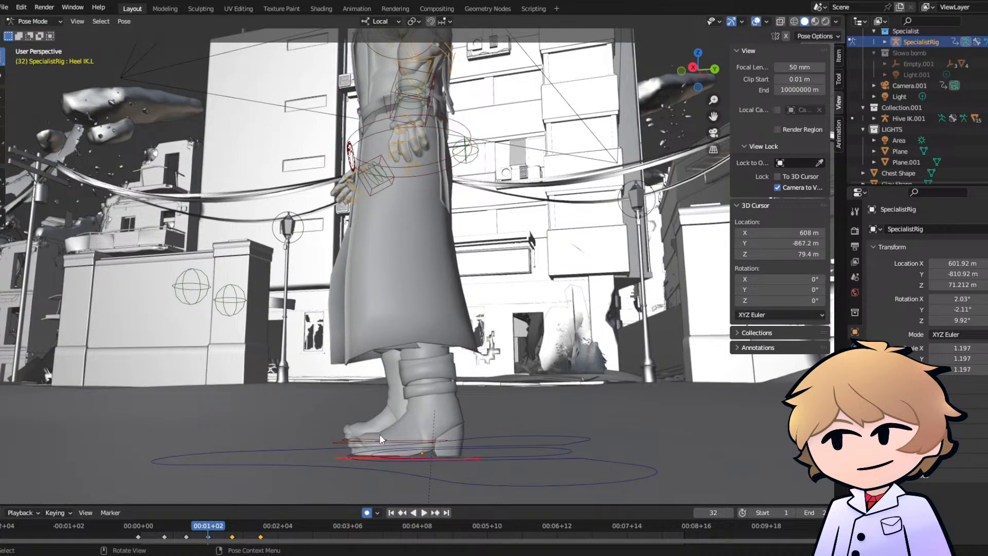
pyautogui.click(315, 486)
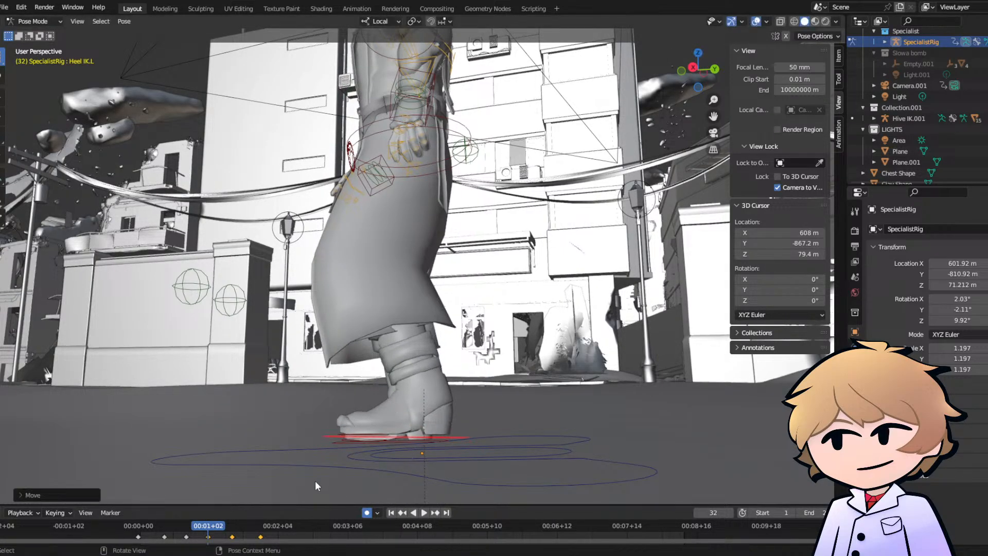
# - Replay the left foot's step and rotate its heel control slightly at frame 32
pyautogui.press('space')
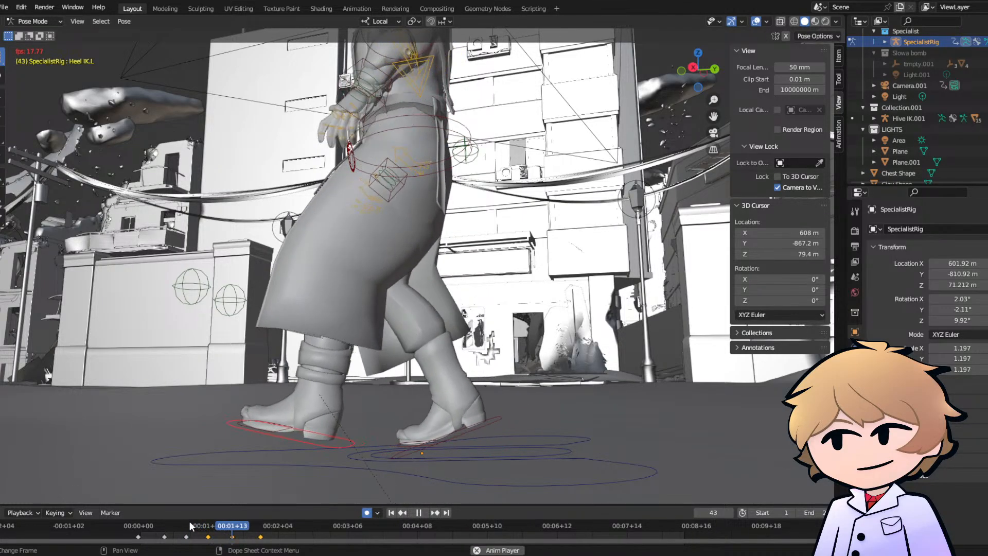
pyautogui.press('space')
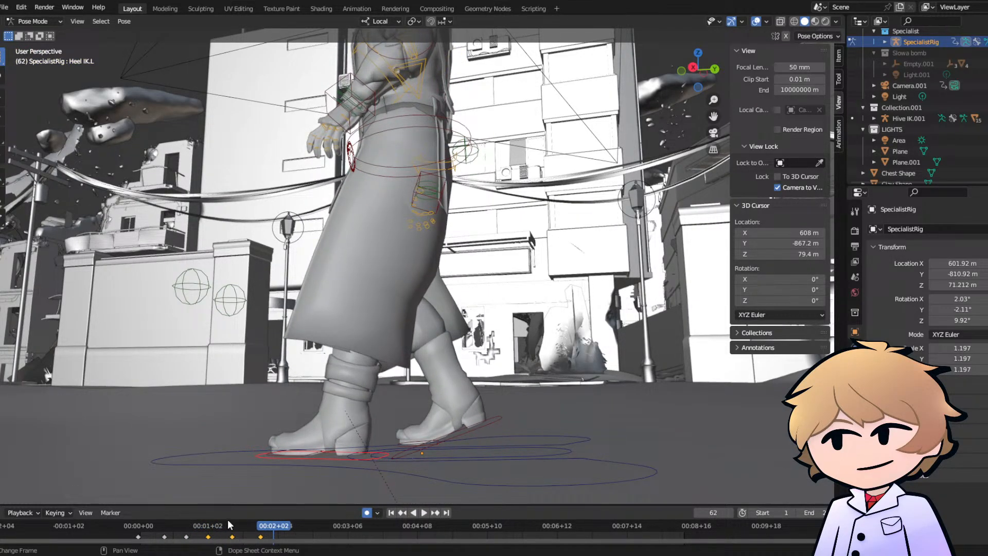
pyautogui.click(232, 531)
pyautogui.press('space')
pyautogui.moveTo(231, 528); pyautogui.dragTo(208, 537)
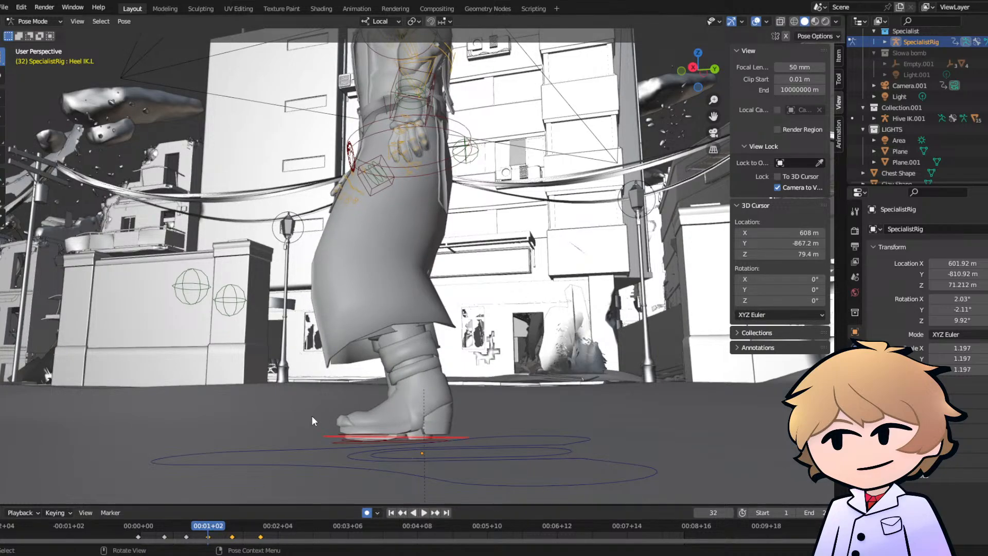
pyautogui.click(323, 412)
# - Rotate the left heel control at frame 43 to lower the toe until the foot lies nearly flat, and replay the motion
pyautogui.click(233, 528)
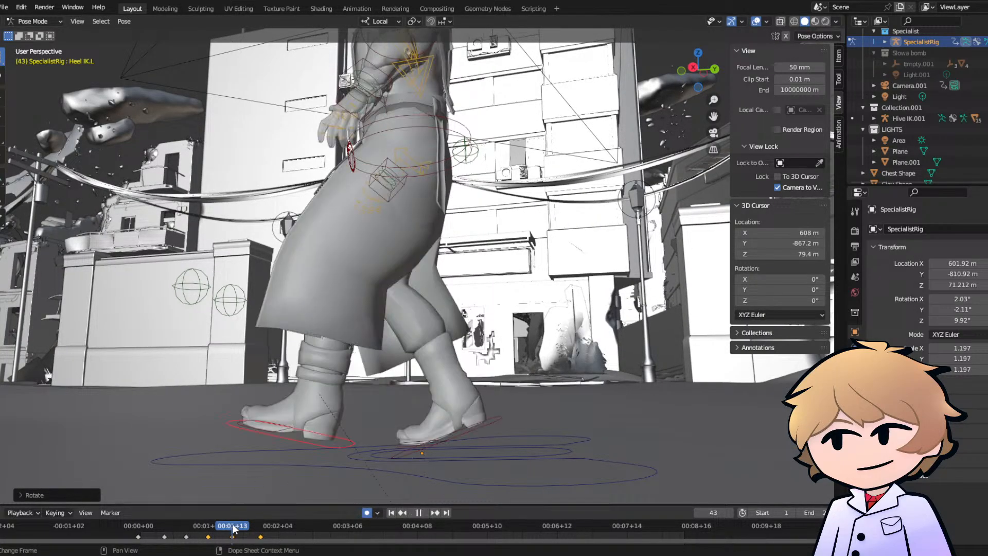
pyautogui.press('r')
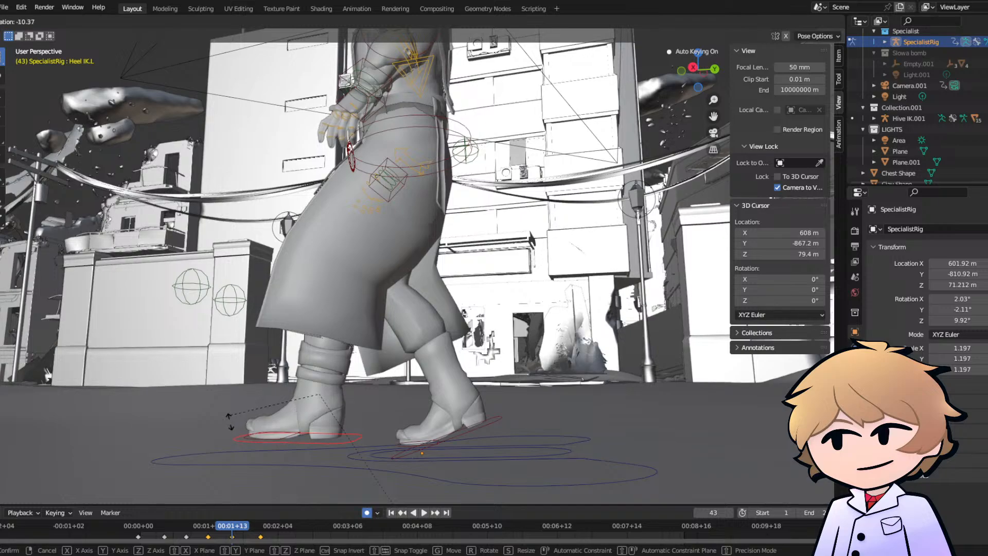
pyautogui.click(230, 421)
pyautogui.moveTo(232, 421); pyautogui.dragTo(292, 410, button='middle')
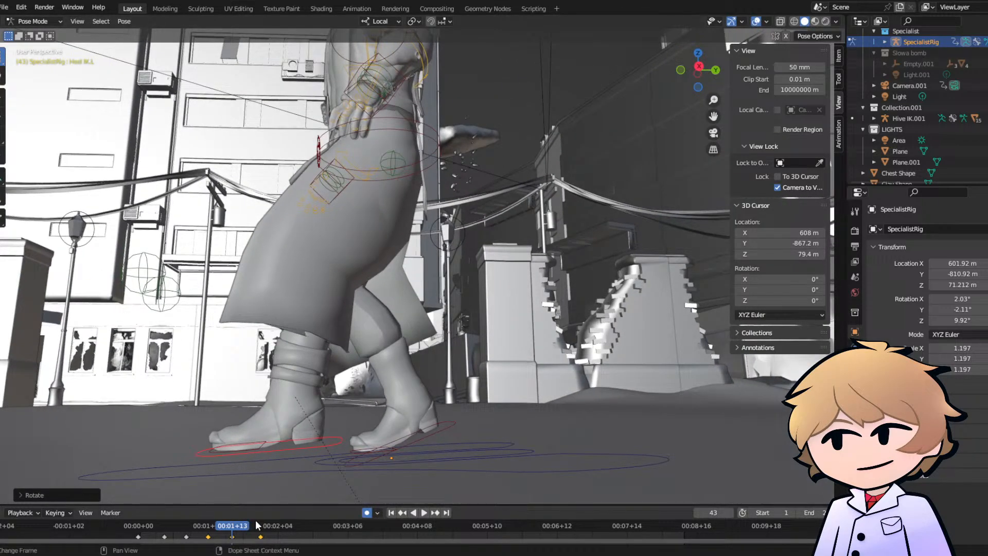
pyautogui.press('space')
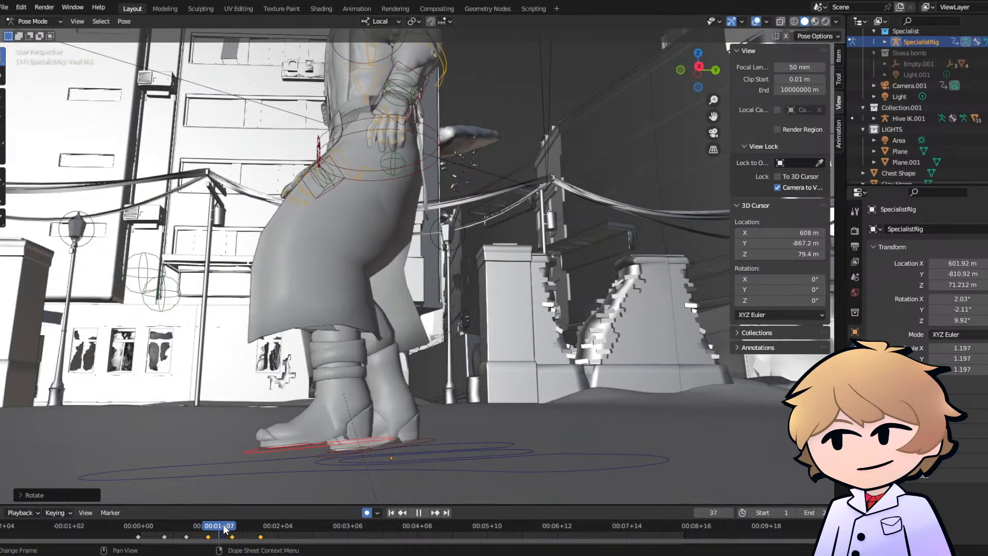
# - Tilt the left heel control's toe downward at frame 56, shift the foot backward, and replay the step
pyautogui.moveTo(233, 528); pyautogui.dragTo(261, 529)
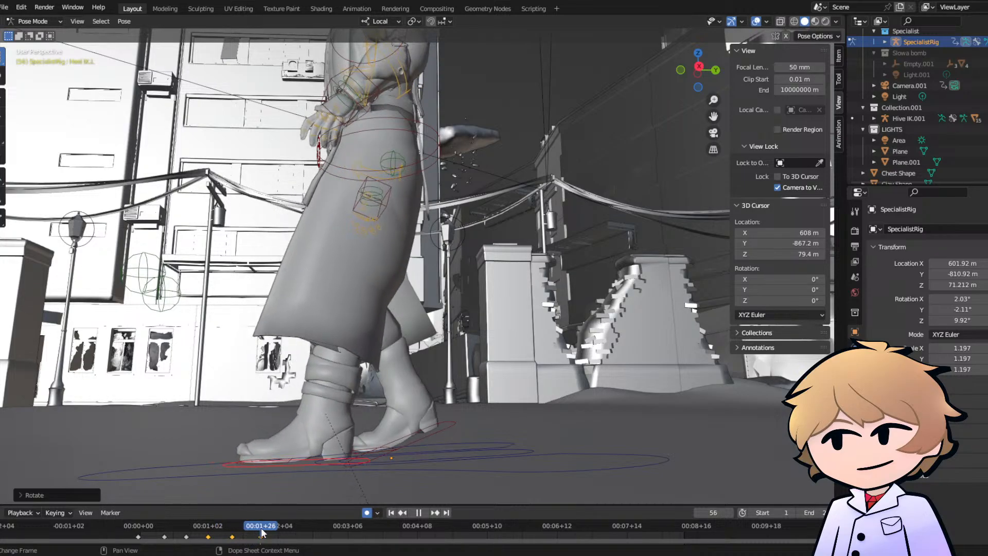
pyautogui.press('space')
pyautogui.press('r')
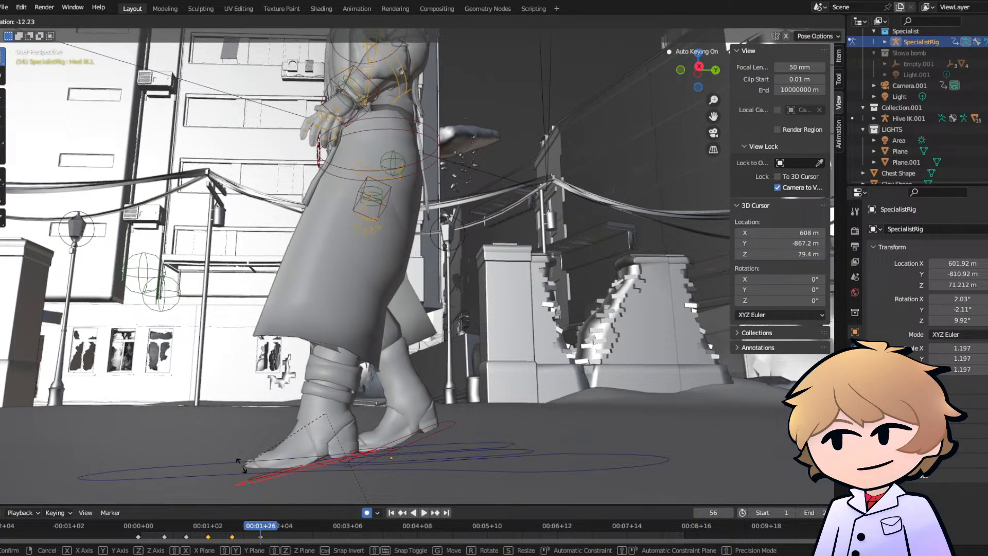
pyautogui.click(243, 452)
pyautogui.press('g')
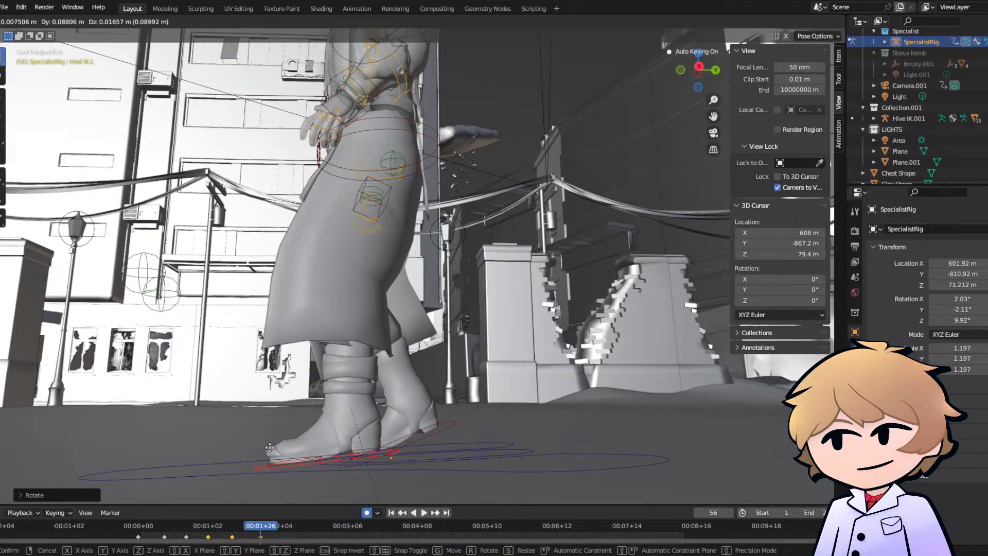
pyautogui.click(272, 446)
pyautogui.moveTo(311, 434); pyautogui.dragTo(263, 450, button='middle')
pyautogui.click(212, 526)
pyautogui.press('space')
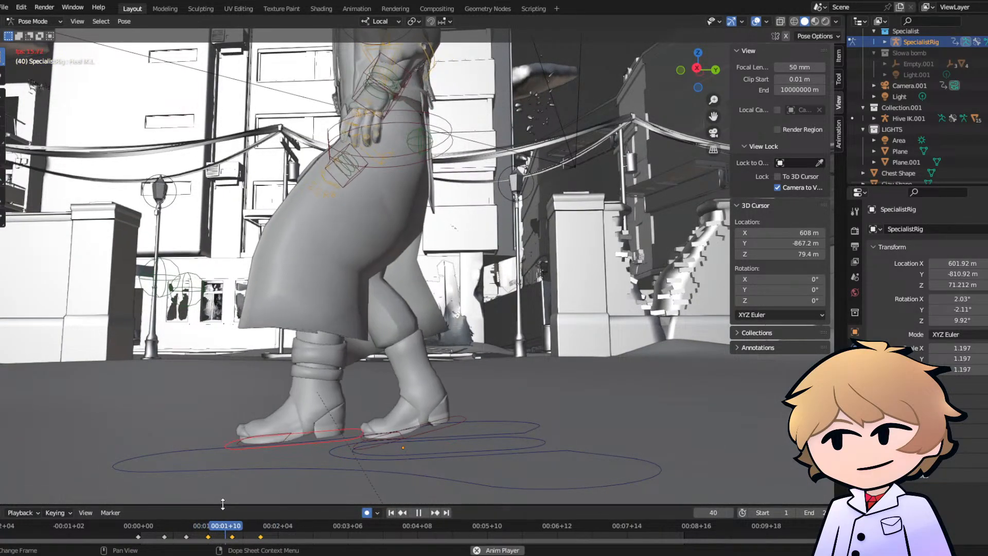
pyautogui.press('space')
# - Compare the left foot at frames 56 and 43, move its heel control backward at frame 43, and replay
pyautogui.click(262, 526)
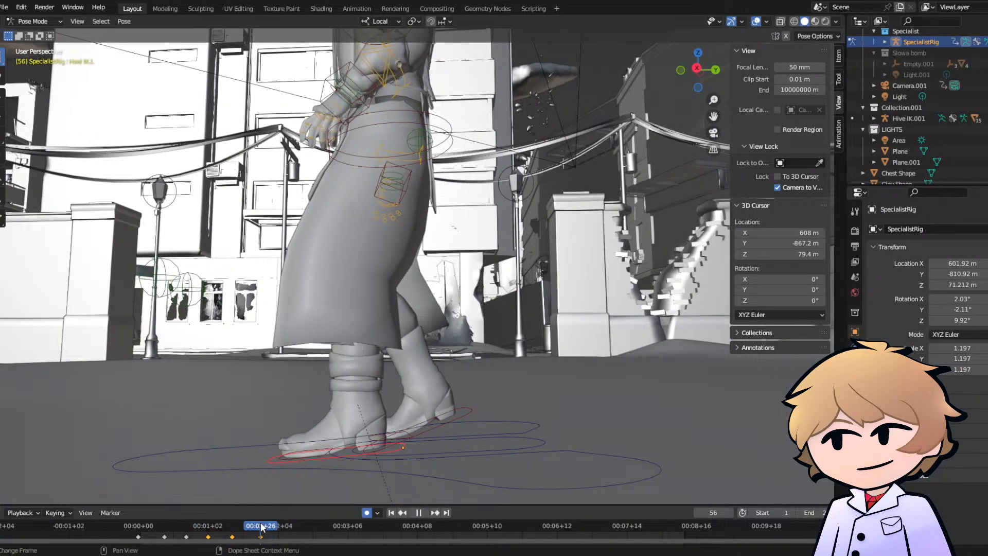
pyautogui.moveTo(262, 526); pyautogui.dragTo(233, 528)
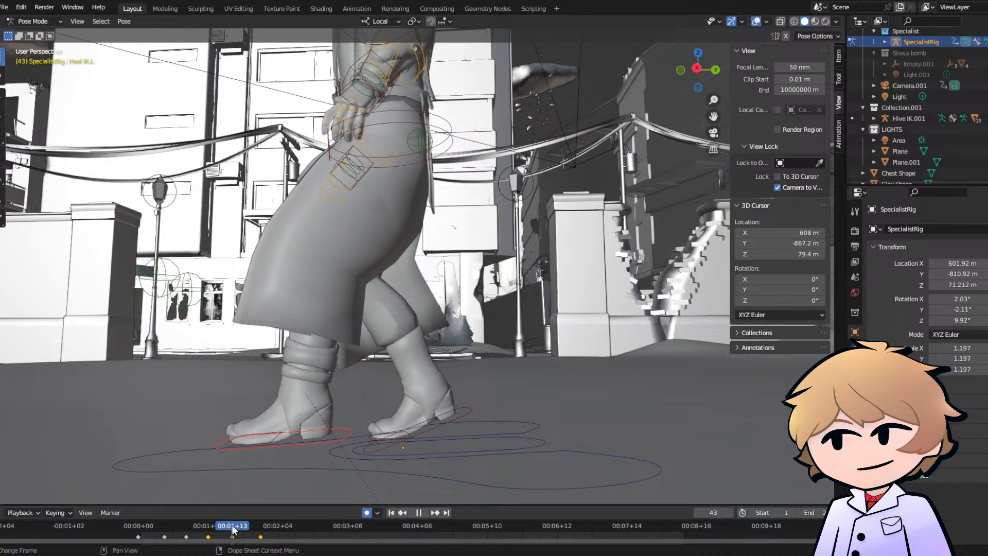
pyautogui.moveTo(294, 449); pyautogui.dragTo(287, 436, button='middle')
pyautogui.press('g')
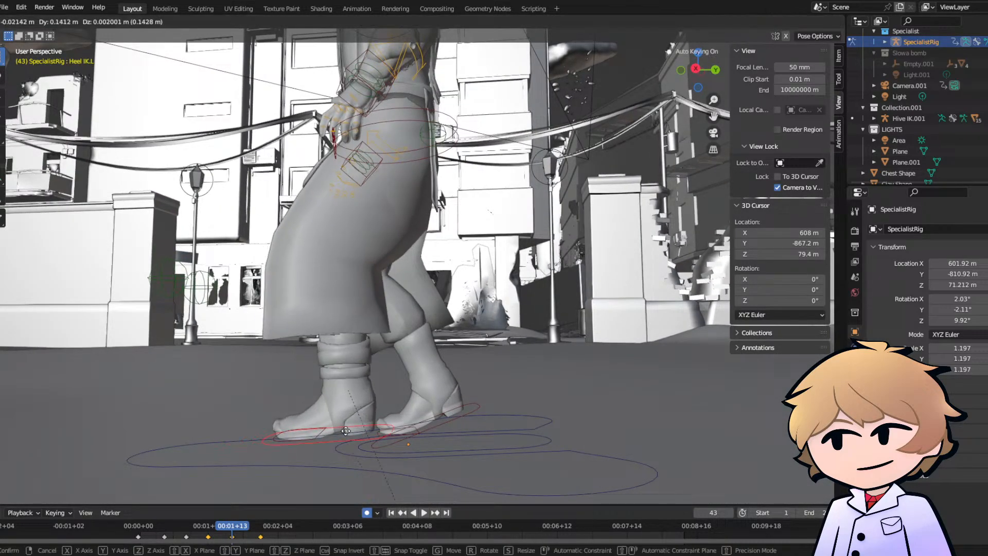
pyautogui.click(359, 429)
pyautogui.click(211, 531)
pyautogui.press('space')
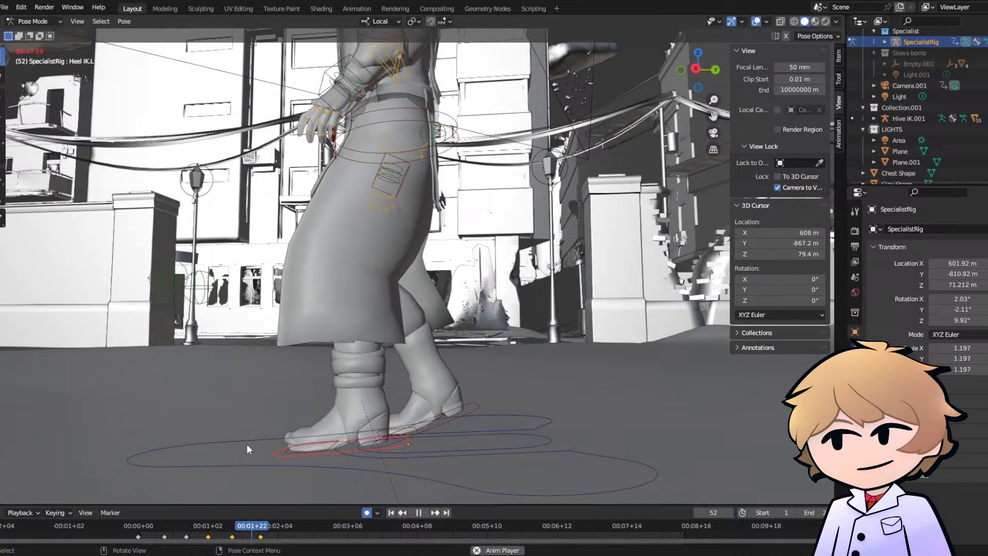
# - Shift the left heel control slightly outward at frame 43 as seen from the front, and replay the walk
pyautogui.moveTo(246, 443); pyautogui.dragTo(387, 432, button='middle')
pyautogui.moveTo(297, 493); pyautogui.dragTo(294, 407, button='middle')
pyautogui.scroll(-3, 294, 408)
pyautogui.click(232, 524)
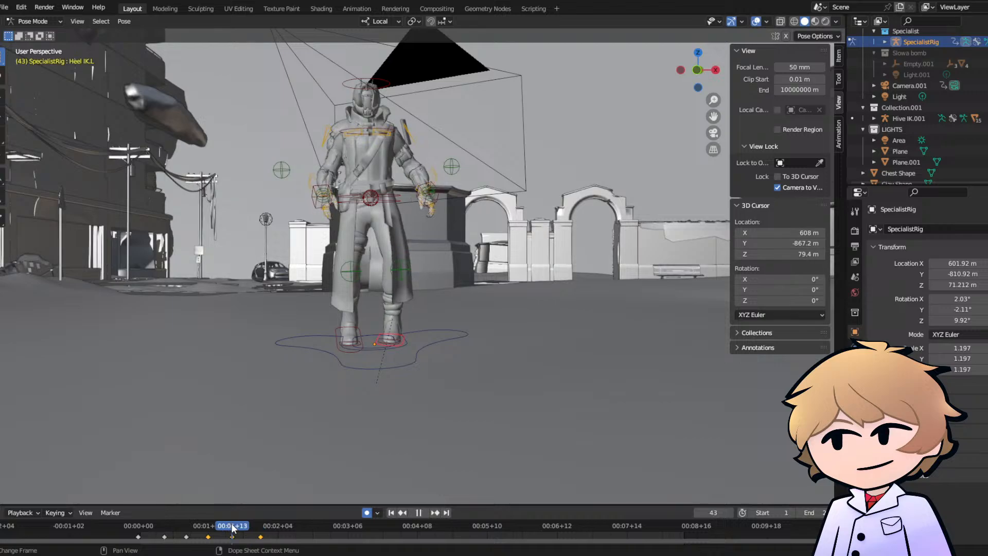
pyautogui.press('g')
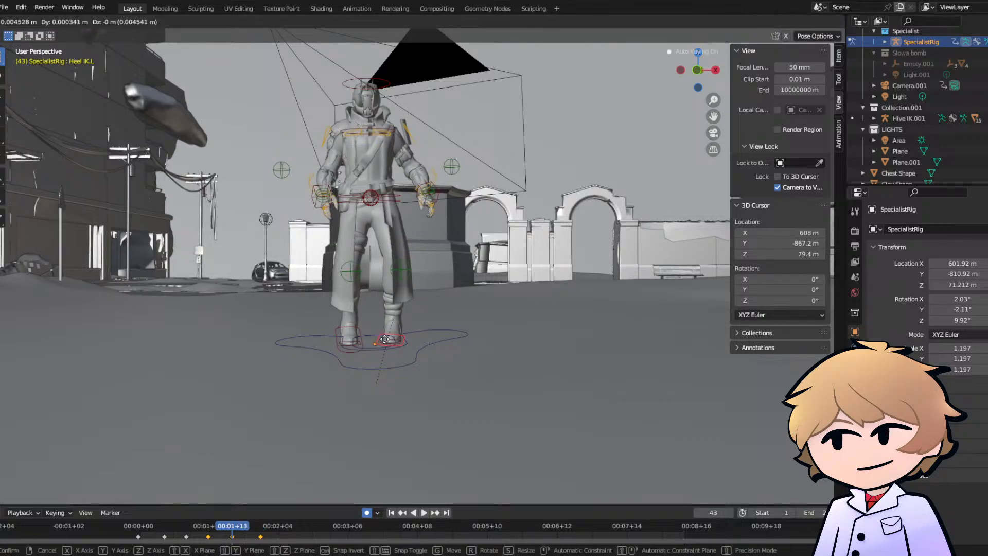
pyautogui.click(385, 339)
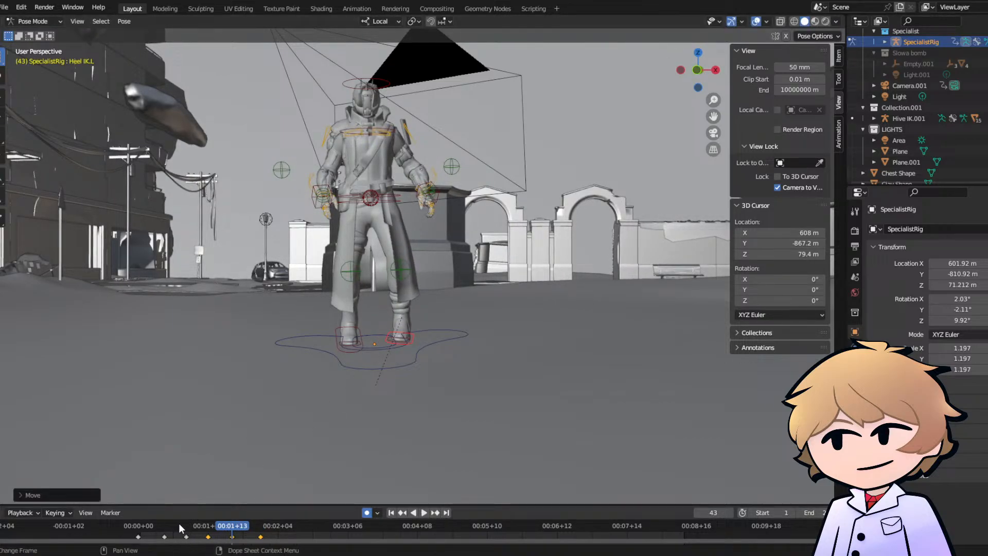
pyautogui.press('space')
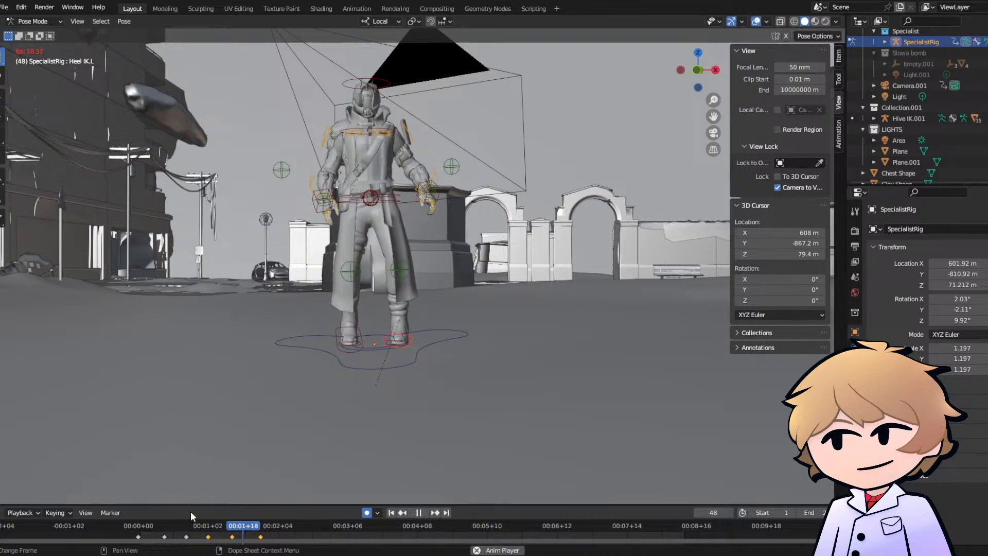
pyautogui.press('space')
# - Freely rotate the left heel control slightly at frame 43 and replay from about frame 32
pyautogui.moveTo(232, 530); pyautogui.dragTo(232, 530)
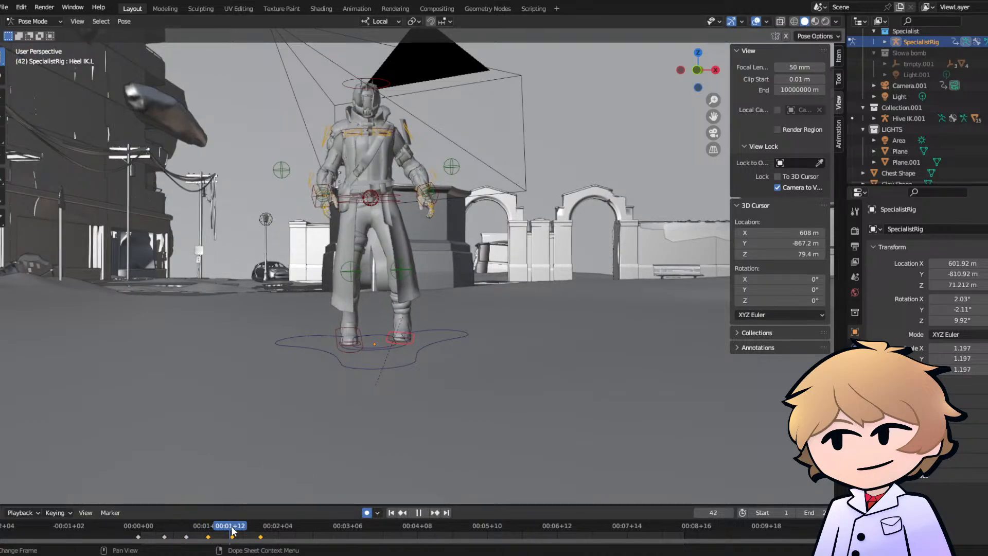
pyautogui.press('r')
pyautogui.press('r')
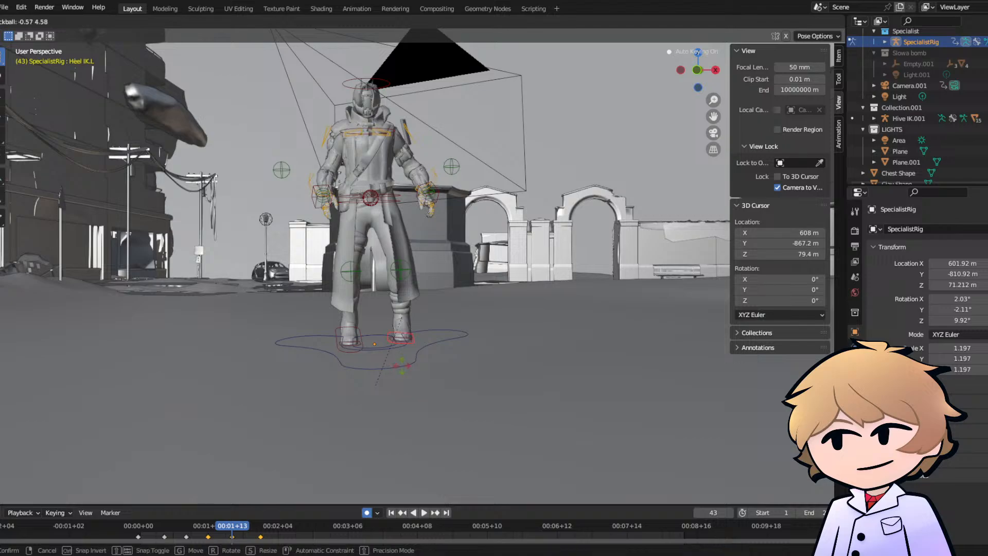
pyautogui.click(293, 506)
pyautogui.click(205, 529)
pyautogui.press('space')
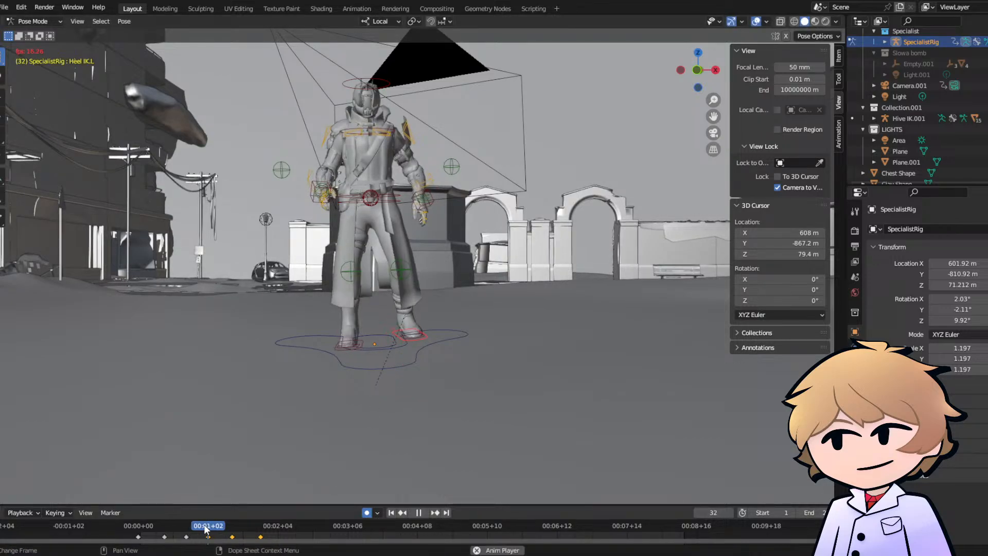
pyautogui.press('space')
# - Freely rotate the left heel control slightly at frame 56 and replay the left foot's step
pyautogui.click(265, 534)
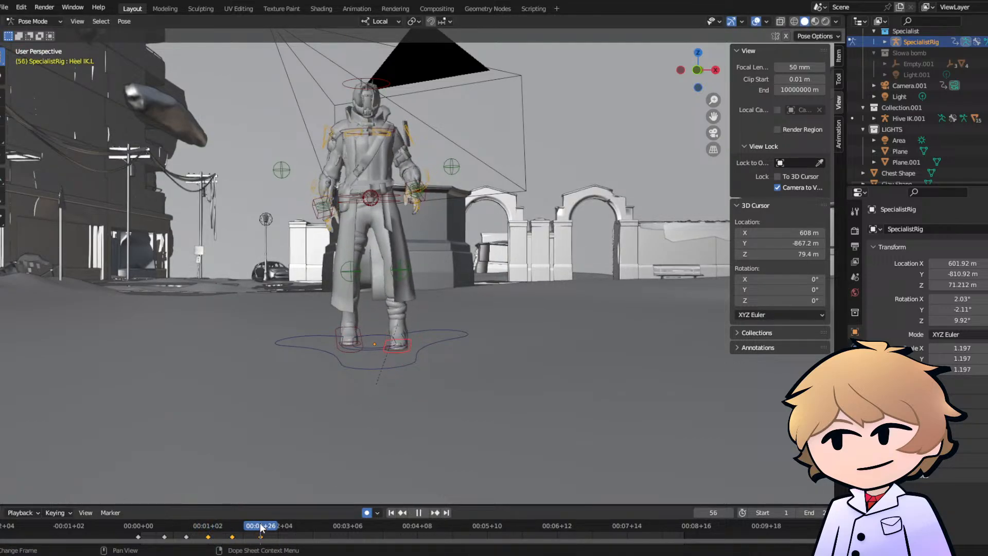
pyautogui.press('r')
pyautogui.press('r')
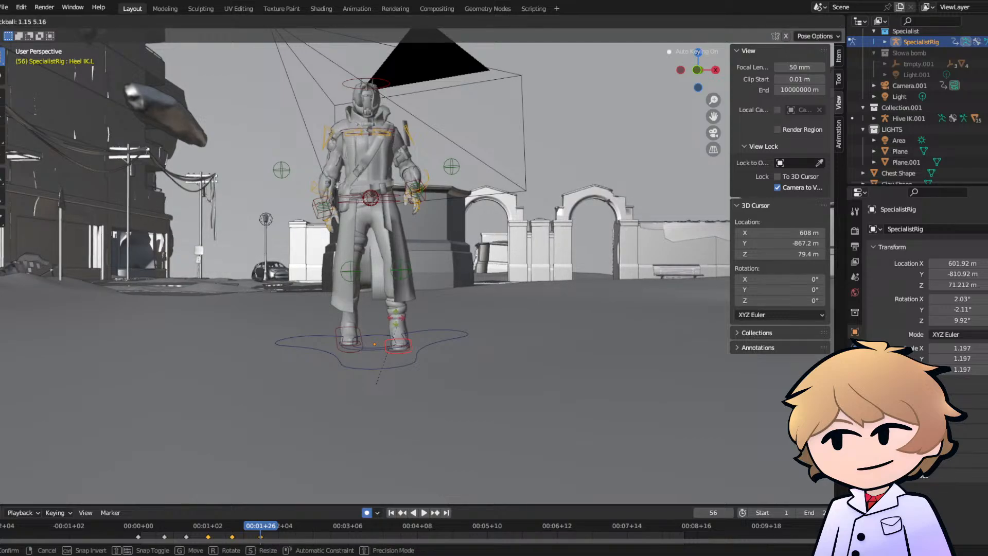
pyautogui.click(395, 318)
pyautogui.click(182, 527)
pyautogui.press('space')
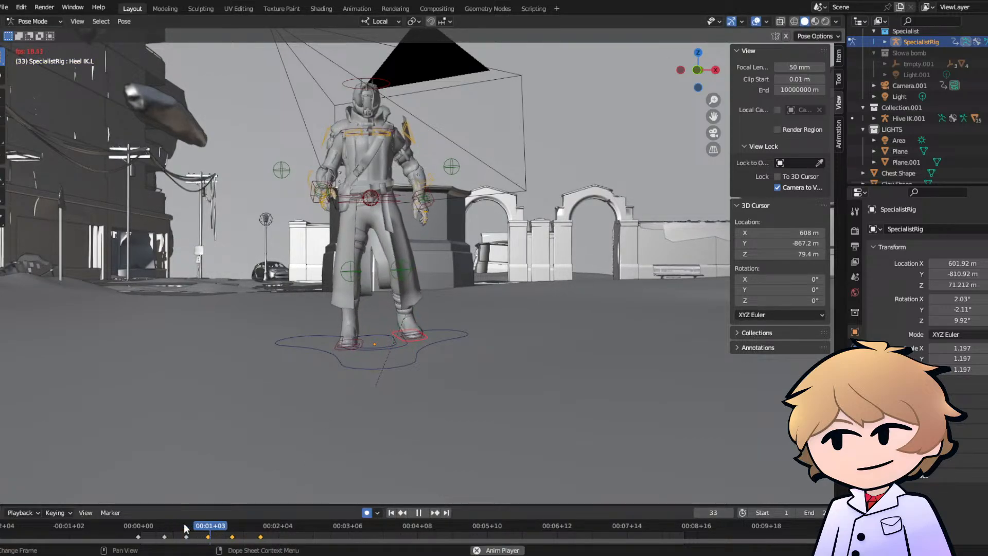
pyautogui.press('space')
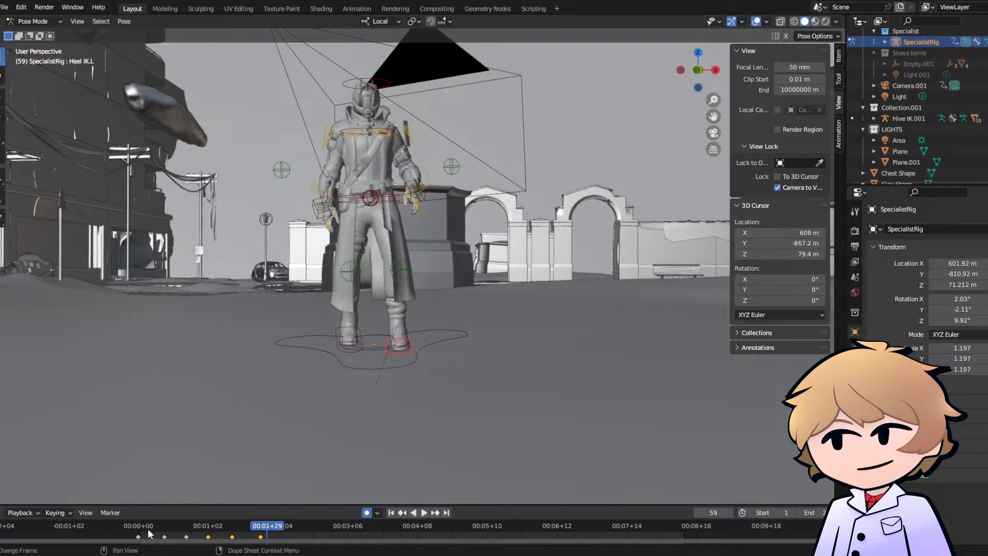
# - Replay the walk through the scene camera and examine the character from the side to judge the upper-body motion
pyautogui.click(142, 527)
pyautogui.press('space')
pyautogui.click(713, 133)
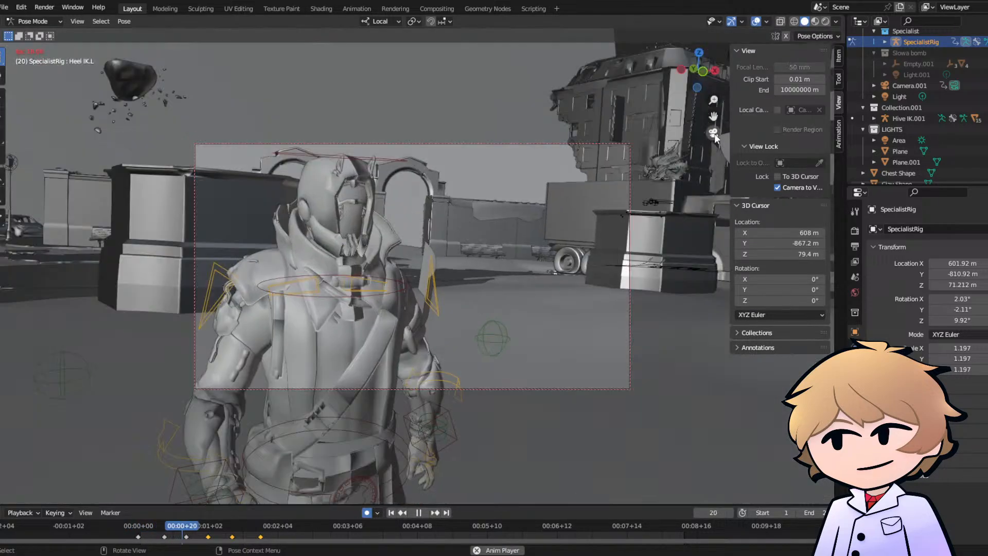
pyautogui.press('space')
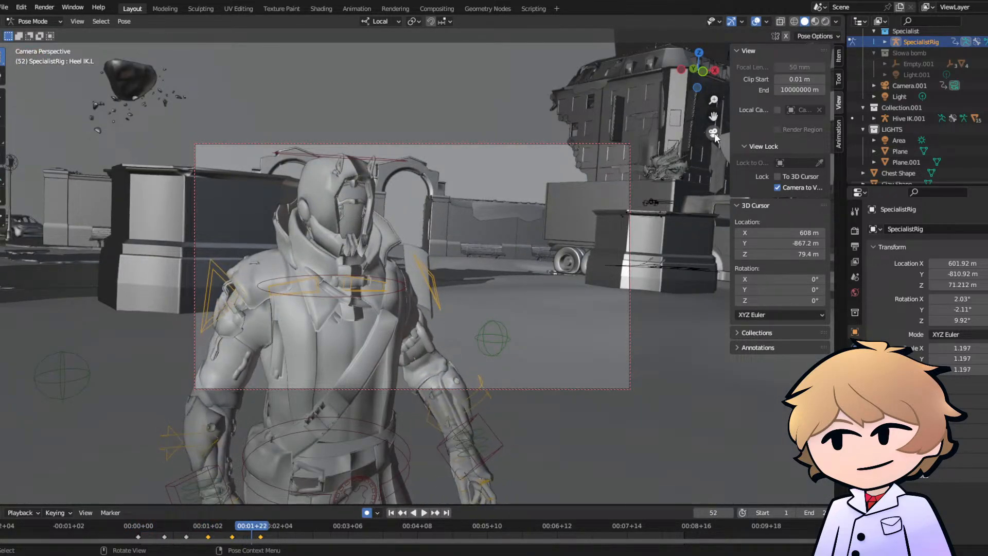
pyautogui.click(713, 133)
pyautogui.moveTo(408, 323); pyautogui.dragTo(330, 310, button='middle')
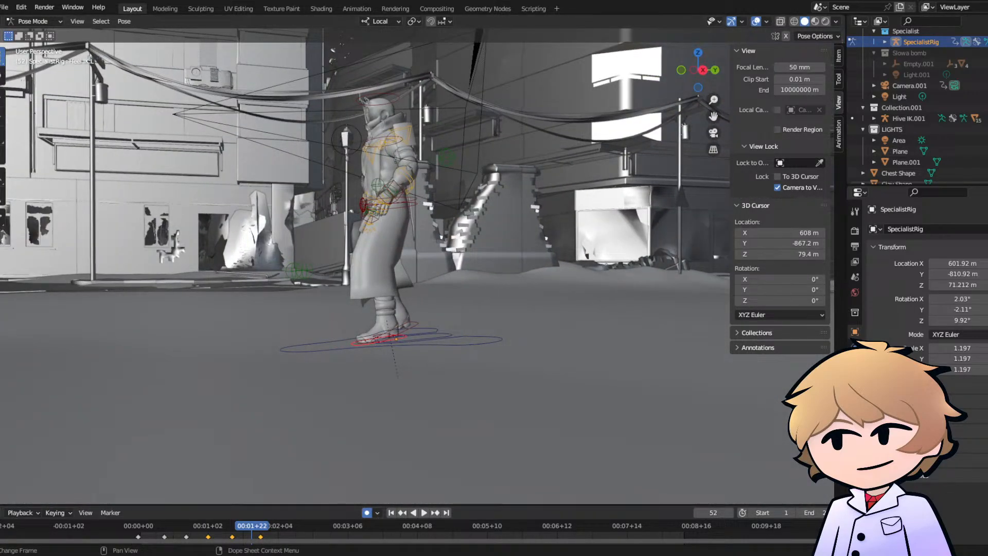
pyautogui.moveTo(341, 236); pyautogui.dragTo(347, 271, button='middle')
pyautogui.click(715, 132)
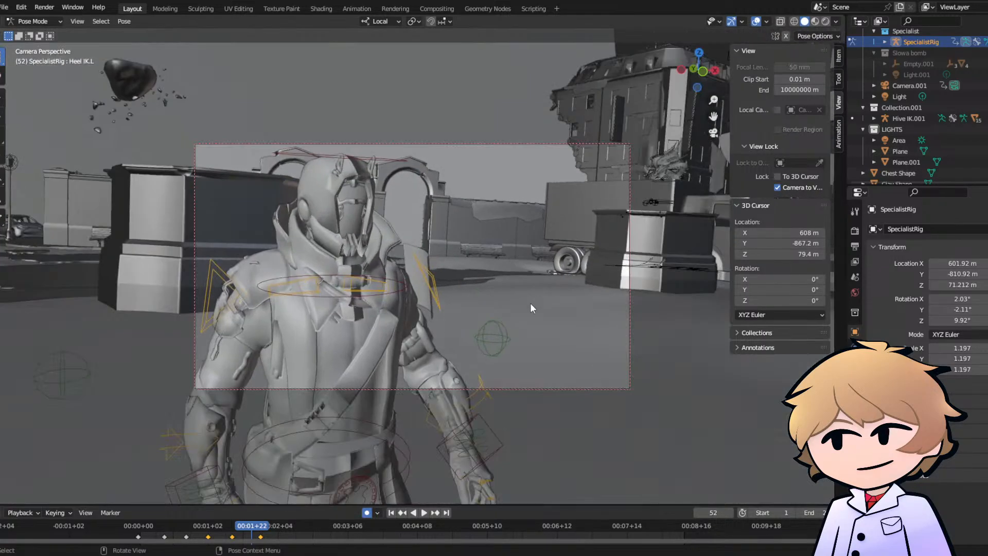
pyautogui.press('space')
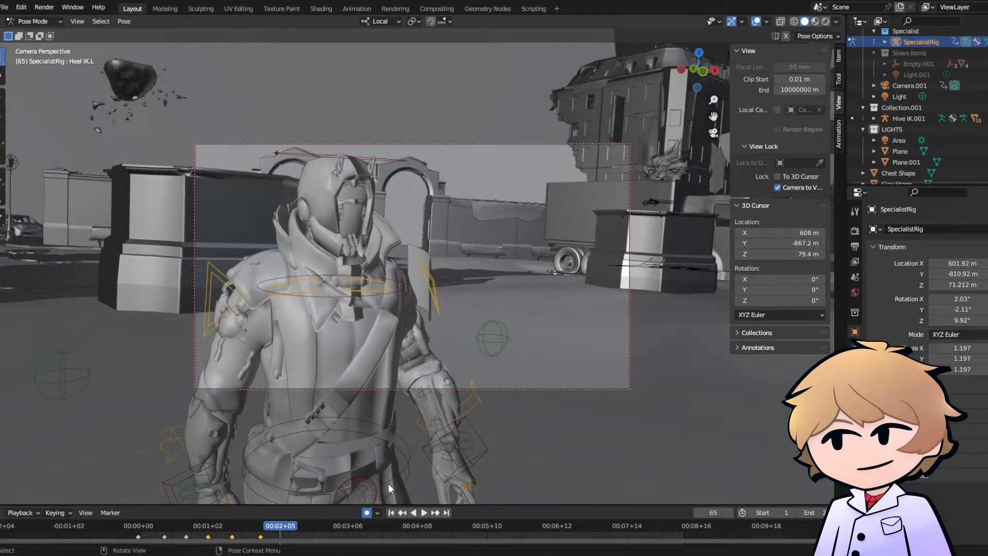
# - Select the Pelvis control and freely rotate it at frame 18 to add a body turn to the walk
pyautogui.click(138, 526)
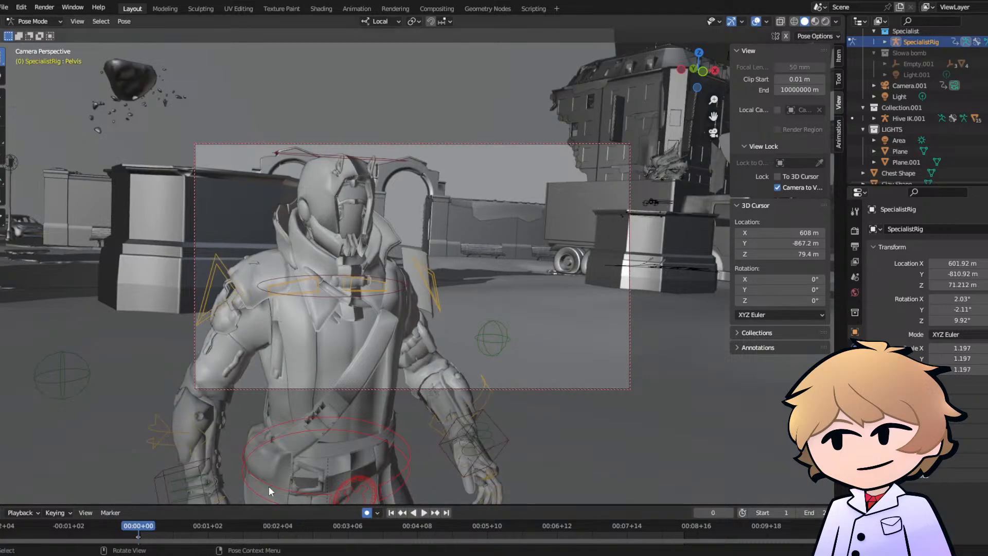
pyautogui.press('space')
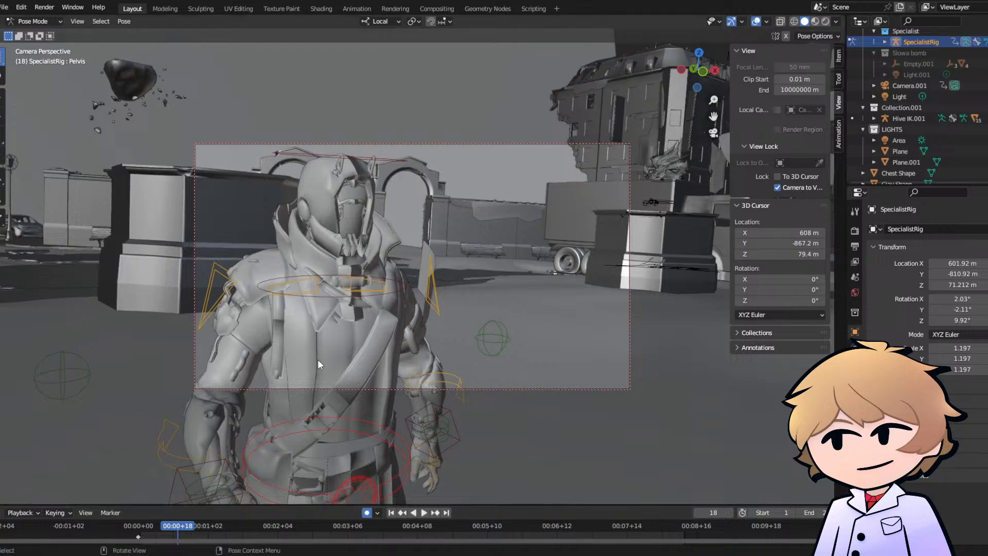
pyautogui.press('r')
pyautogui.press('r')
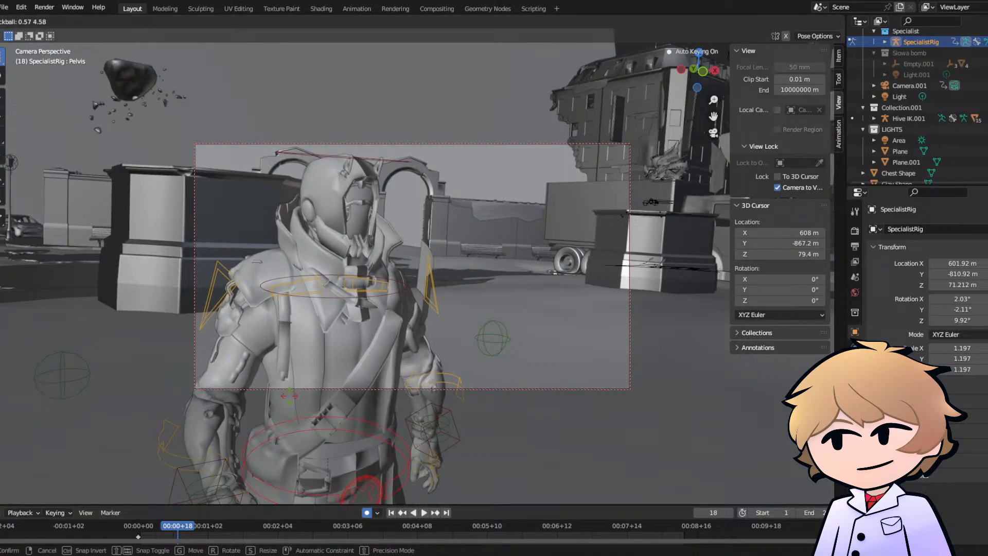
pyautogui.click(223, 465)
pyautogui.press('space')
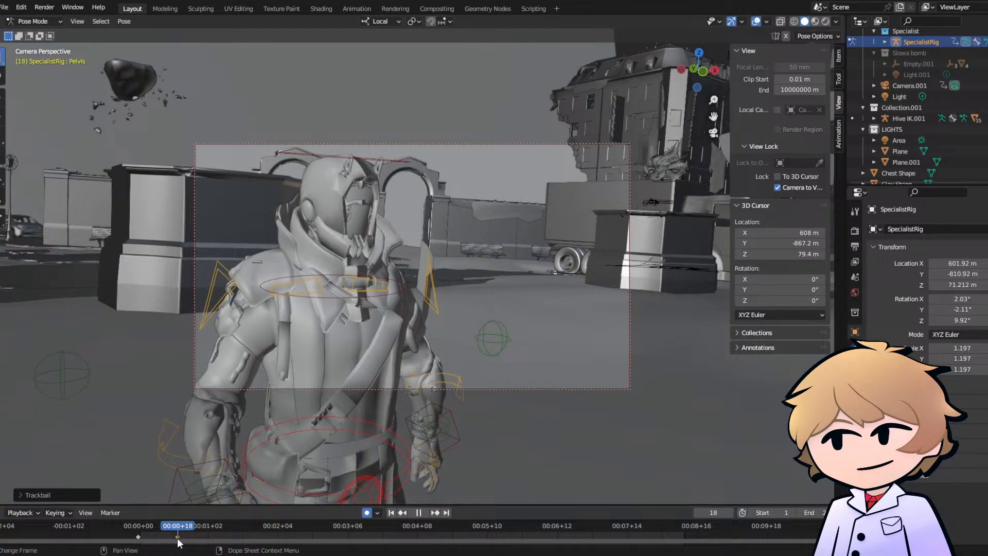
pyautogui.press('space')
# - Fine-tune the Pelvis control's free rotation at frame 18 and replay the walk from the start
pyautogui.press('r')
pyautogui.press('r')
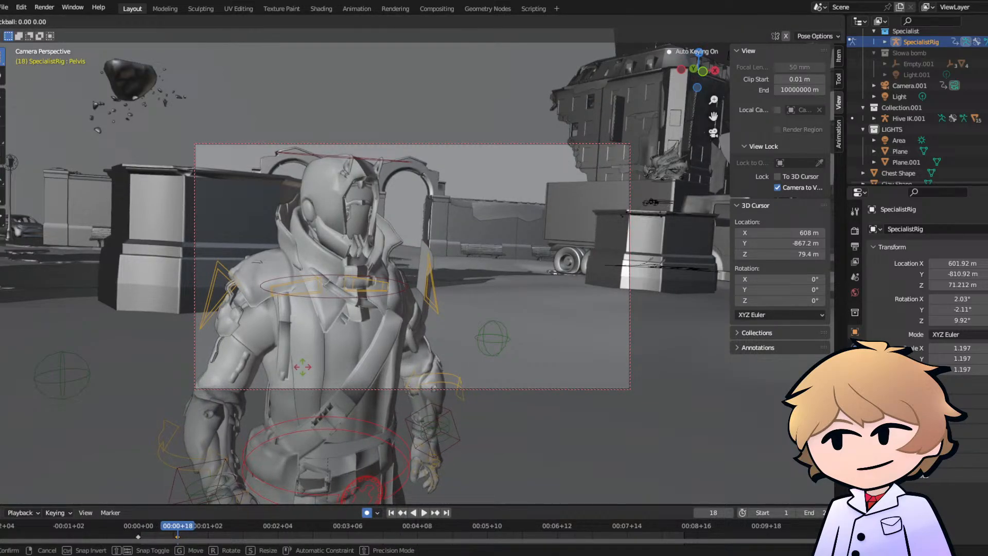
pyautogui.press('Escape')
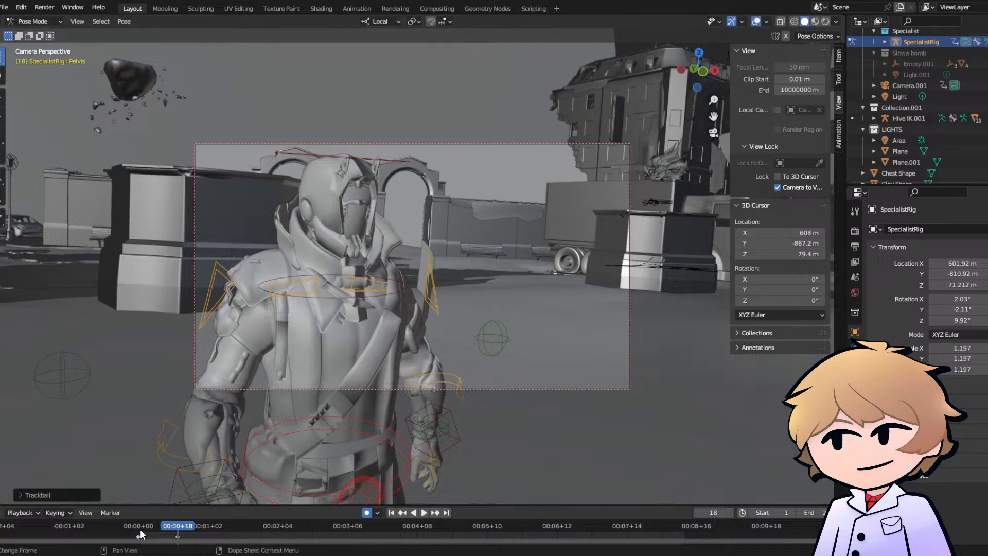
pyautogui.press('space')
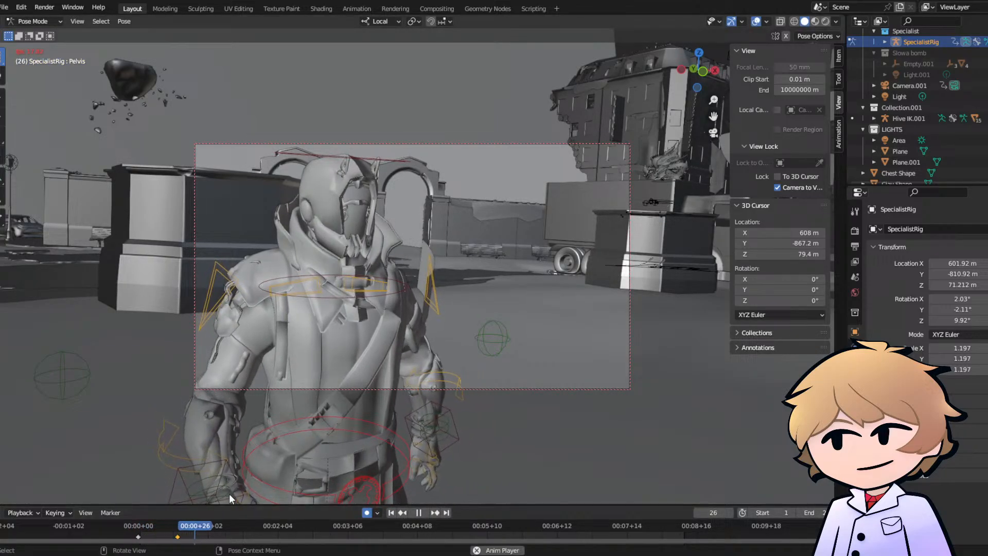
# - Freely rotate the Pelvis control at frame 39 and replay the walk from the start
pyautogui.press('space')
pyautogui.moveTo(204, 527); pyautogui.dragTo(223, 535)
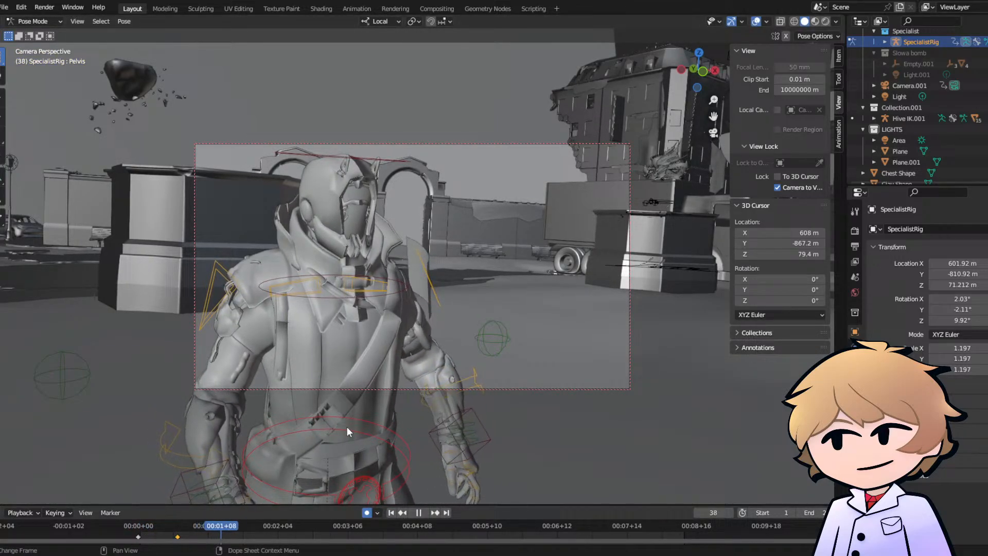
pyautogui.press('r')
pyautogui.press('r')
pyautogui.press('Escape')
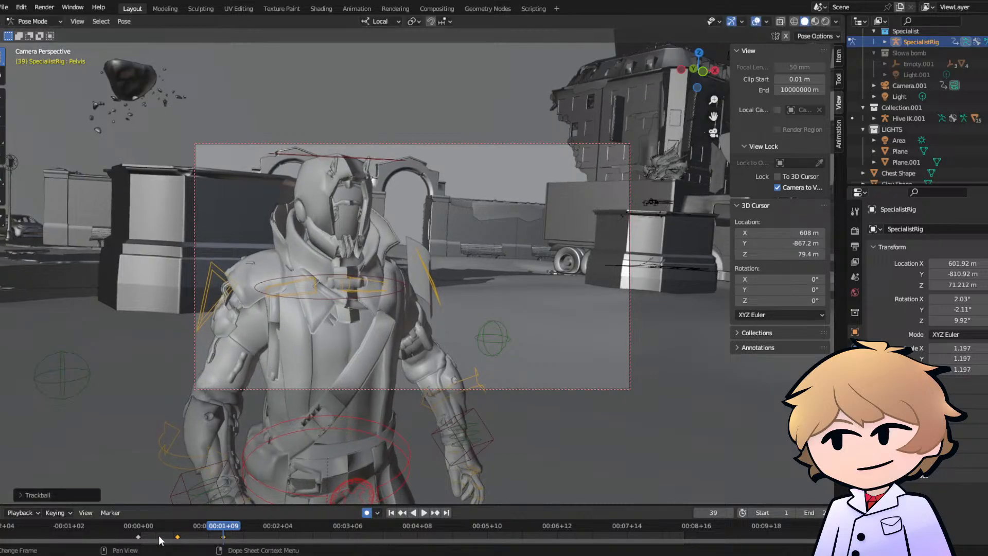
pyautogui.click(142, 528)
pyautogui.press('space')
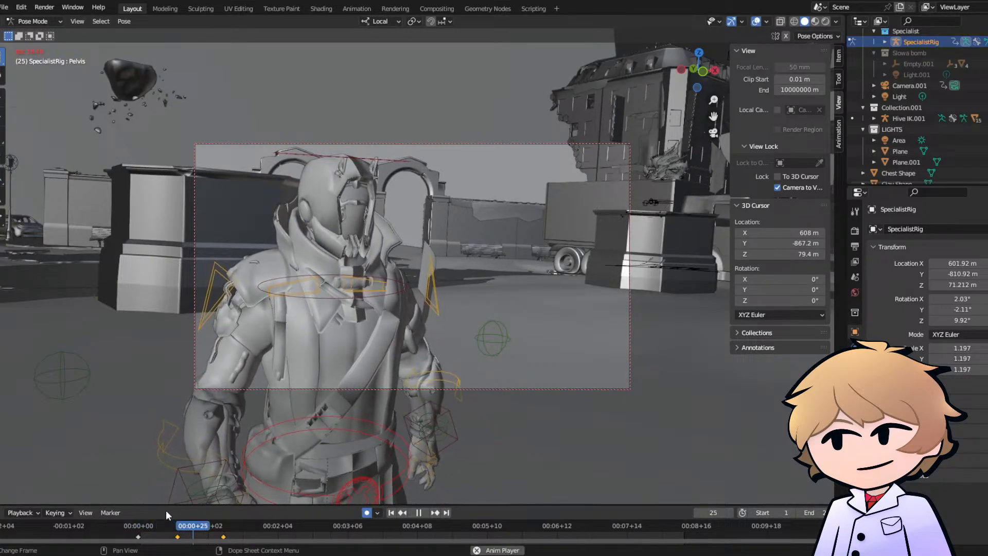
pyautogui.press('space')
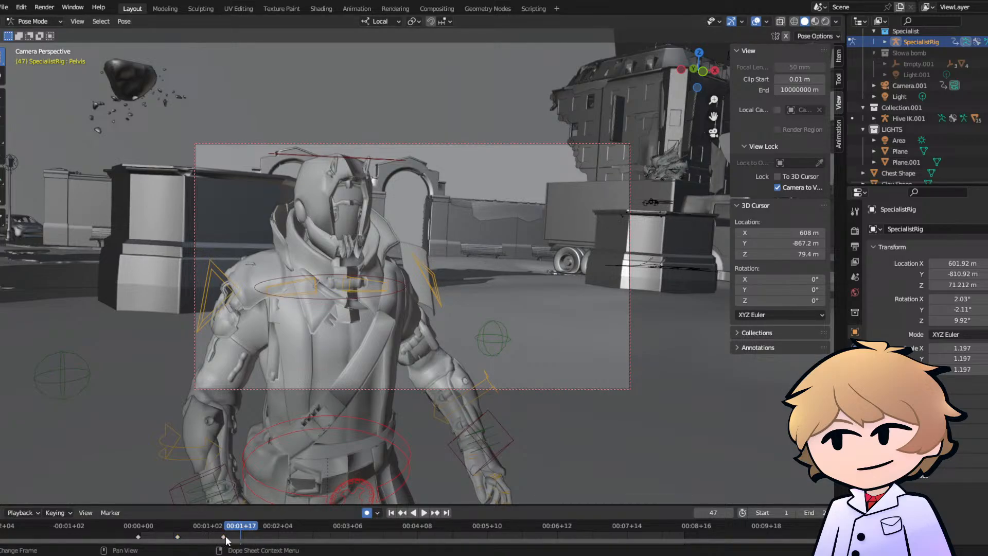
# - Move the Pelvis keyframe at frame 39 to about frame 27 and freely rotate the Pelvis at frame 47
pyautogui.moveTo(206, 537); pyautogui.dragTo(196, 539)
pyautogui.press('r')
pyautogui.press('r')
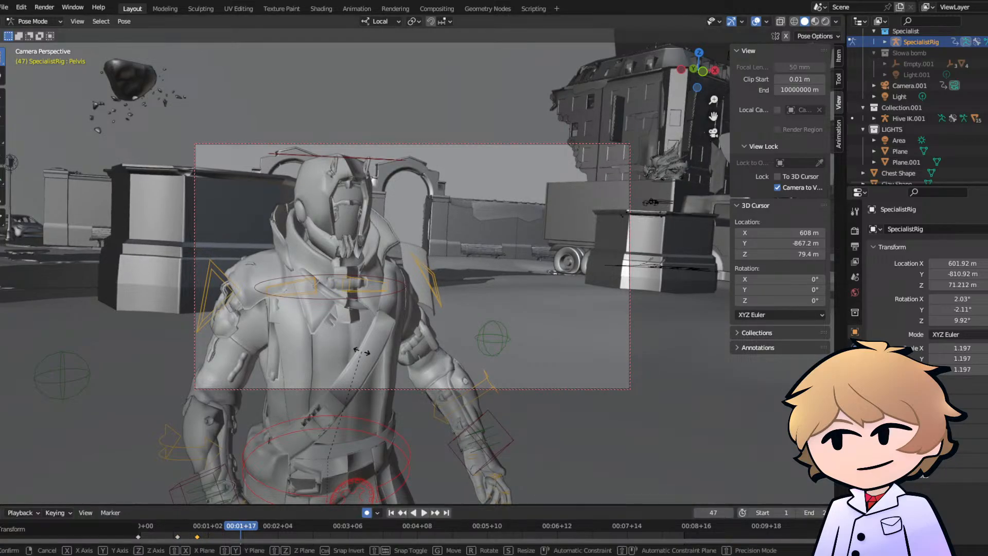
pyautogui.click(153, 542)
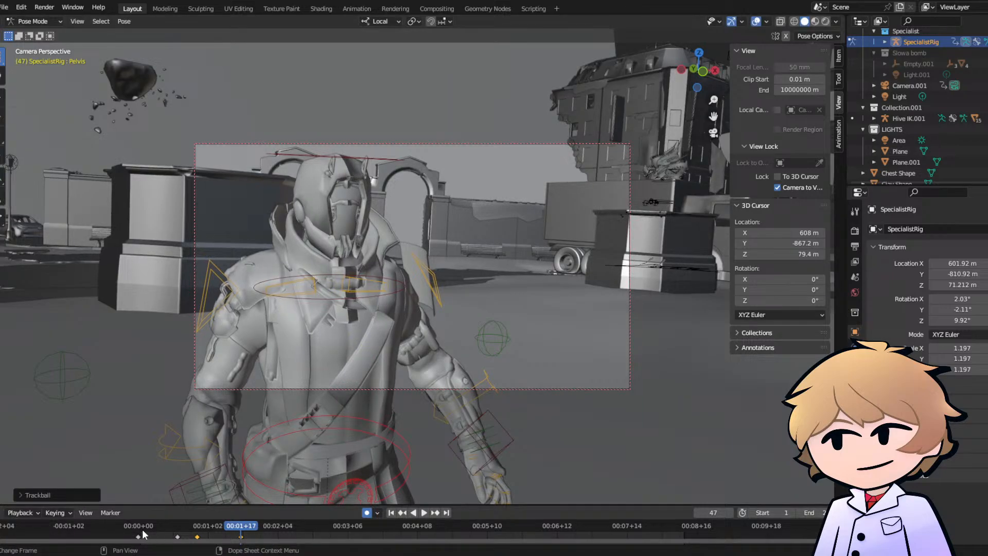
pyautogui.click(140, 529)
pyautogui.press('space')
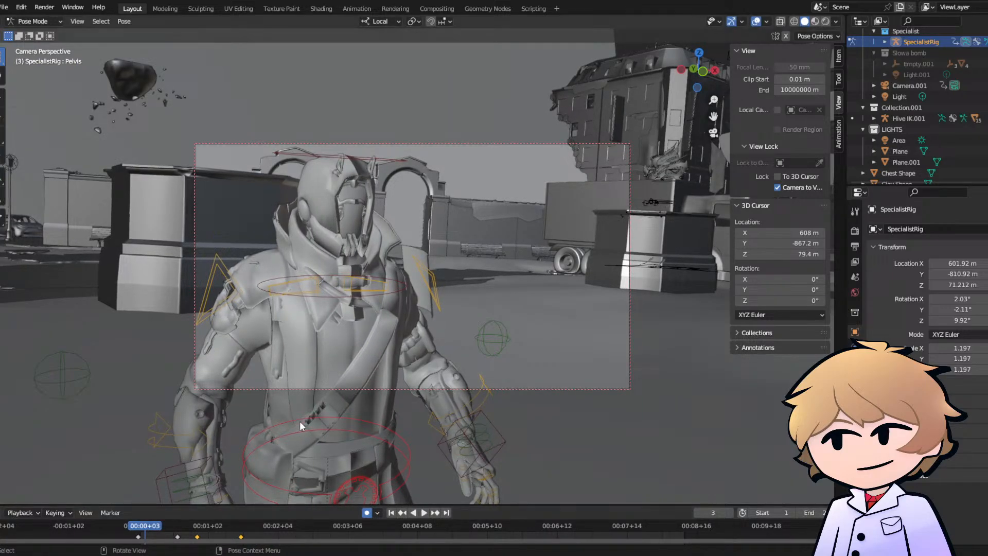
# - Freely rotate the Pelvis control at frame 3 and replay the start of the walk
pyautogui.press('r')
pyautogui.press('r')
pyautogui.click(248, 473)
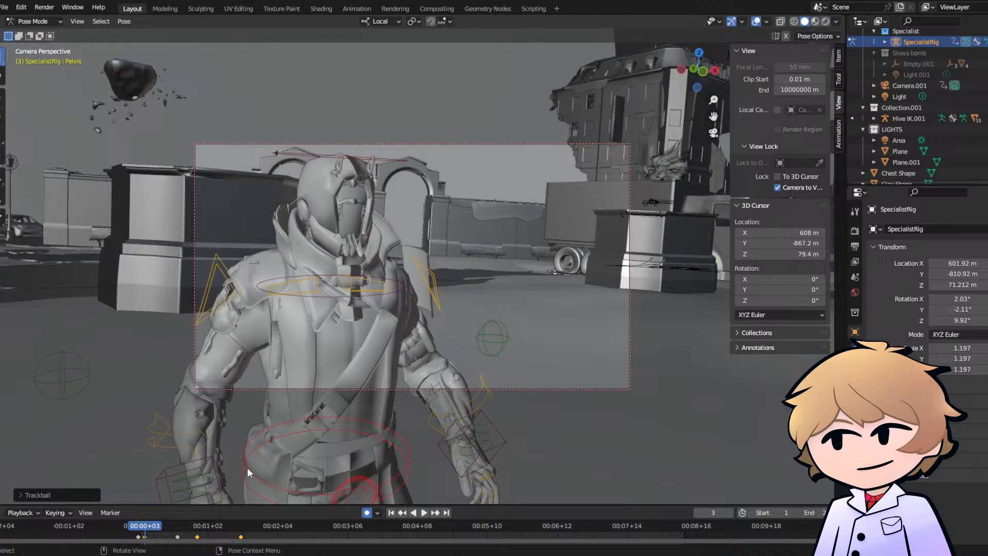
pyautogui.click(140, 529)
pyautogui.press('space')
# - Delete the Pelvis keyframe at frame 3 and replay the walk from the start
pyautogui.press('space')
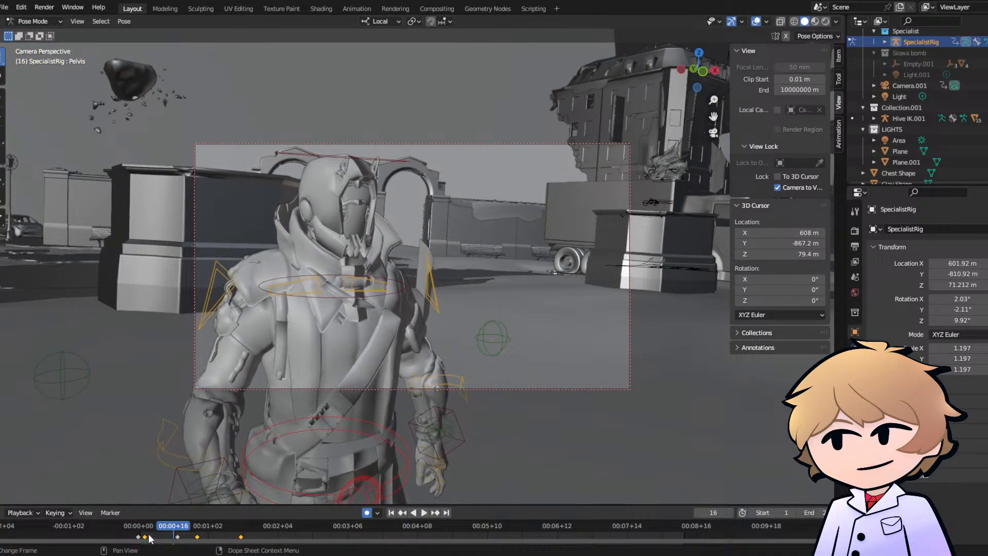
pyautogui.click(146, 536)
pyautogui.press('x')
pyautogui.click(145, 518)
pyautogui.click(141, 528)
pyautogui.press('space')
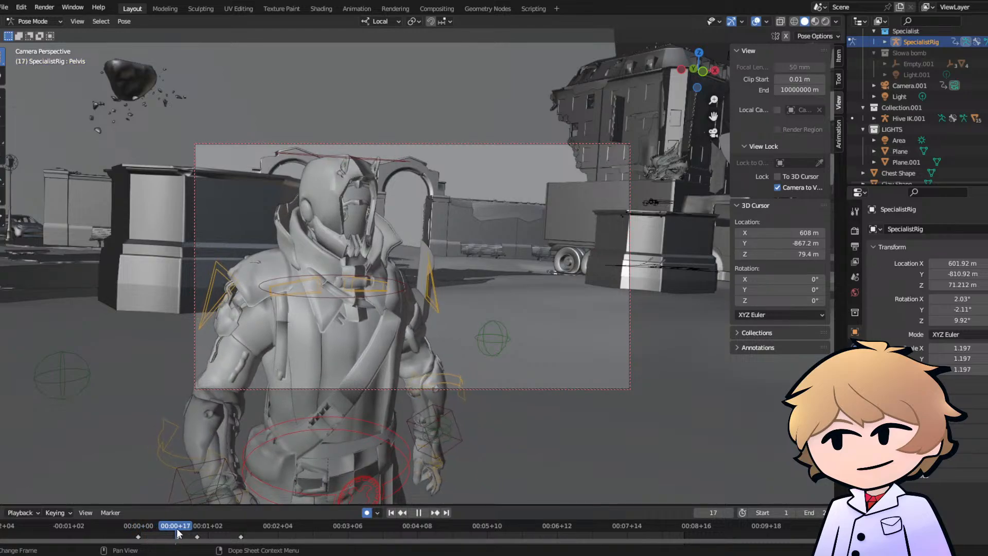
# - Move the Pelvis keyframe at frame 18 to about frame 8, freely rotate the Pelvis at frame 18 and replay the walk
pyautogui.press('space')
pyautogui.moveTo(177, 538); pyautogui.dragTo(146, 537)
pyautogui.press('r')
pyautogui.press('r')
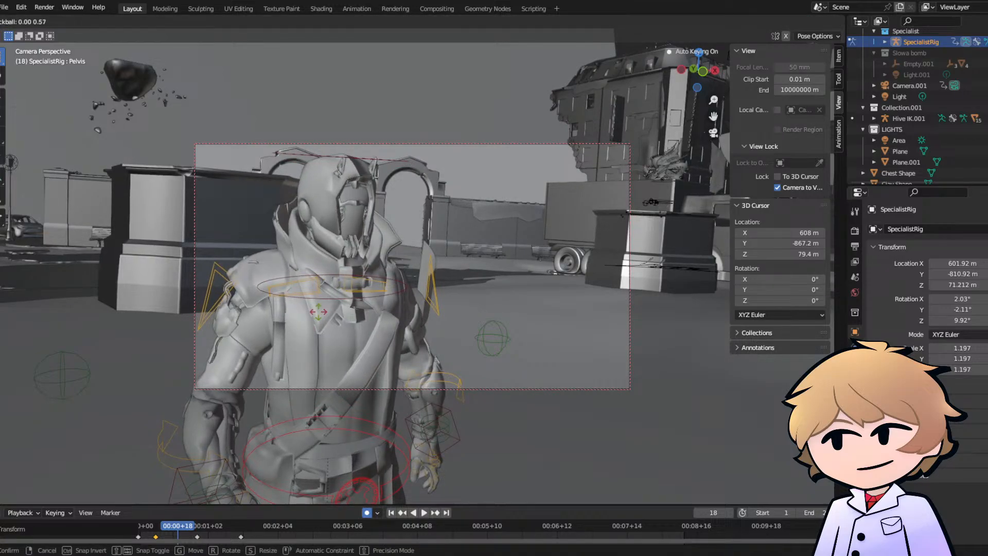
pyautogui.click(299, 326)
pyautogui.click(140, 523)
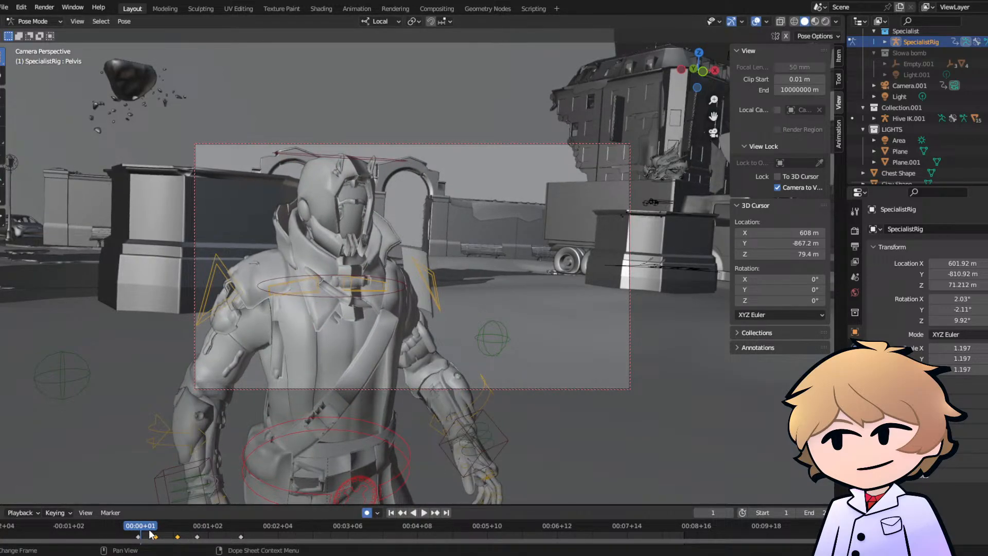
pyautogui.press('space')
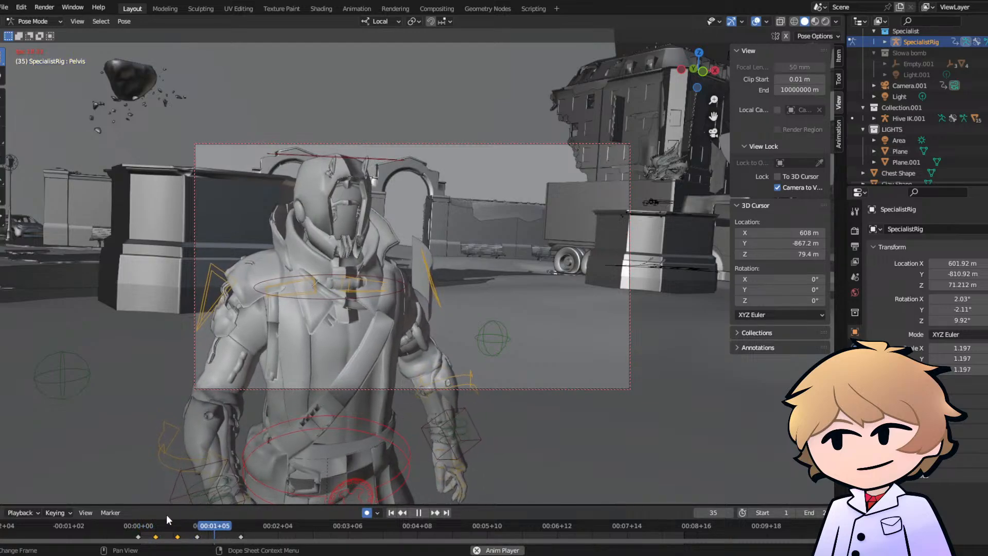
# - Replay and scrub through the walk from the start several times to judge the timing of the Pelvis turn
pyautogui.press('space')
pyautogui.click(146, 530)
pyautogui.press('space')
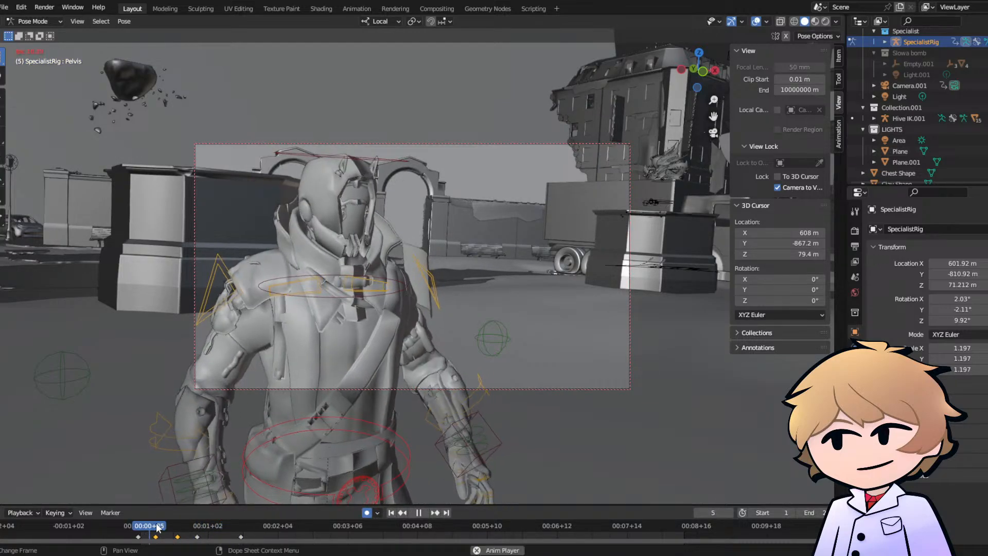
pyautogui.press('space')
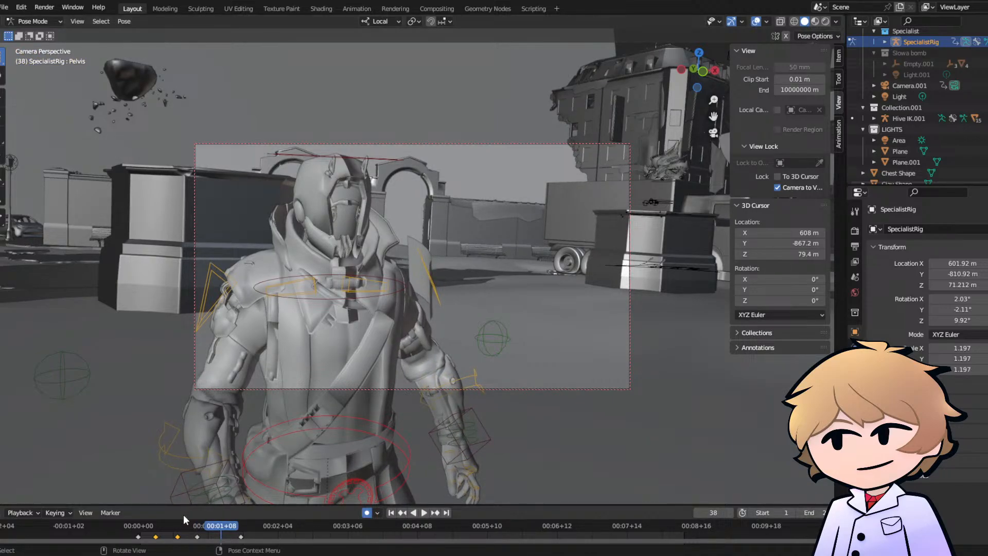
pyautogui.click(138, 527)
pyautogui.press('space')
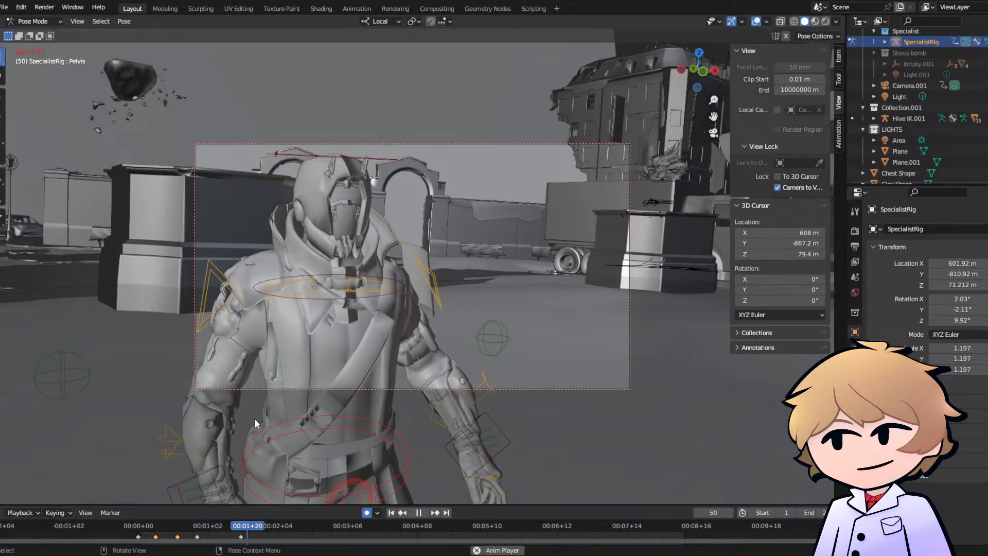
pyautogui.press('space')
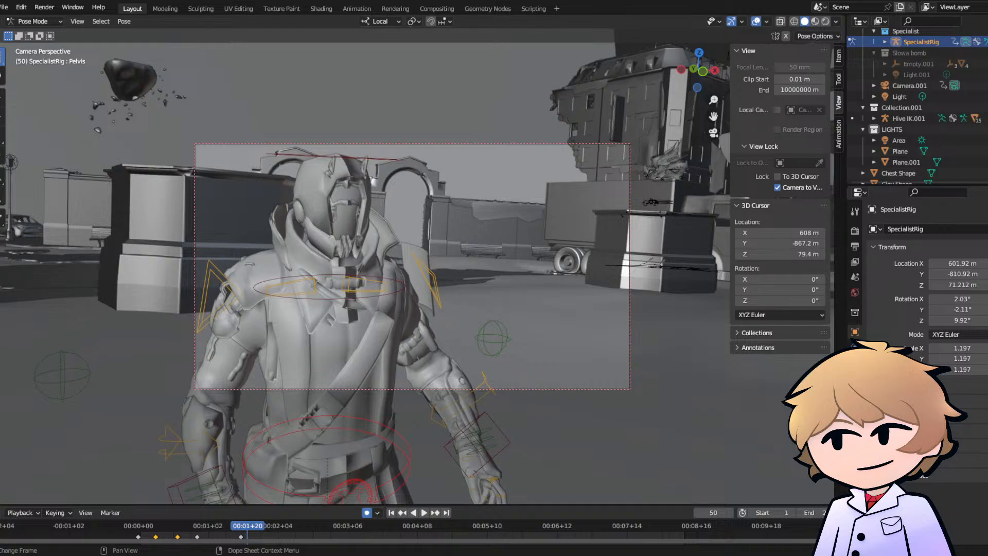
pyautogui.click(140, 524)
pyautogui.press('space')
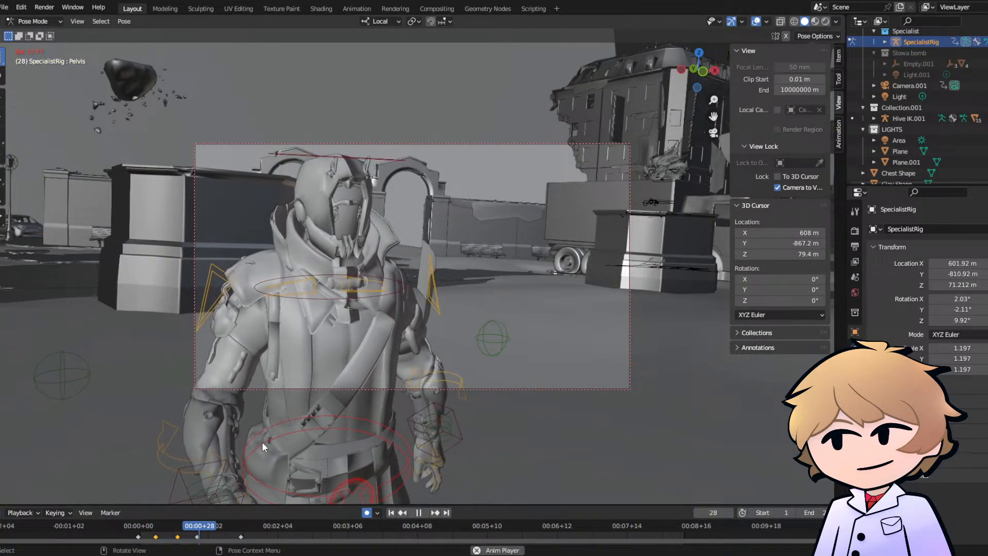
pyautogui.press('space')
pyautogui.moveTo(141, 526); pyautogui.dragTo(212, 534)
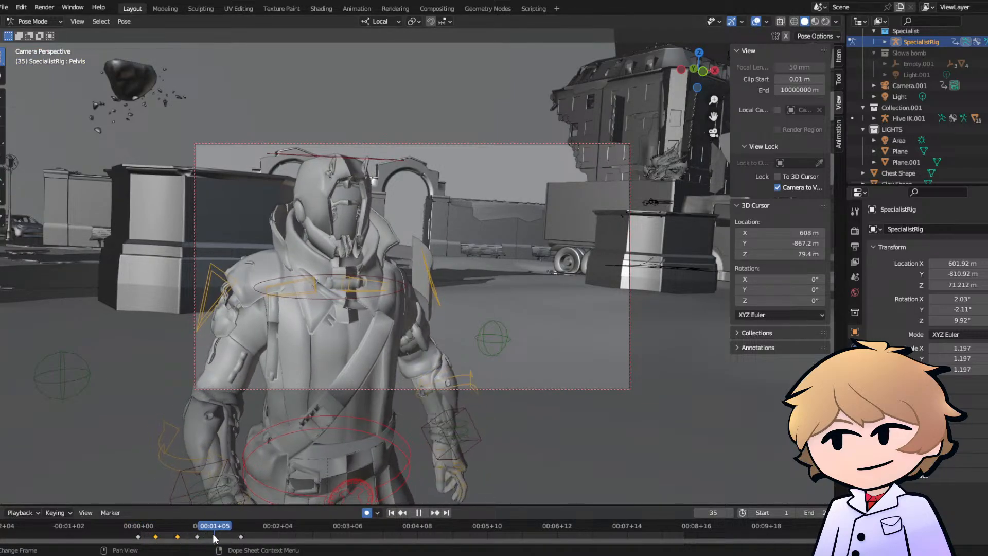
# - Delete all of the Pelvis control's keyframes and play the walk without the body turn
pyautogui.moveTo(127, 539); pyautogui.dragTo(127, 539)
pyautogui.press('x')
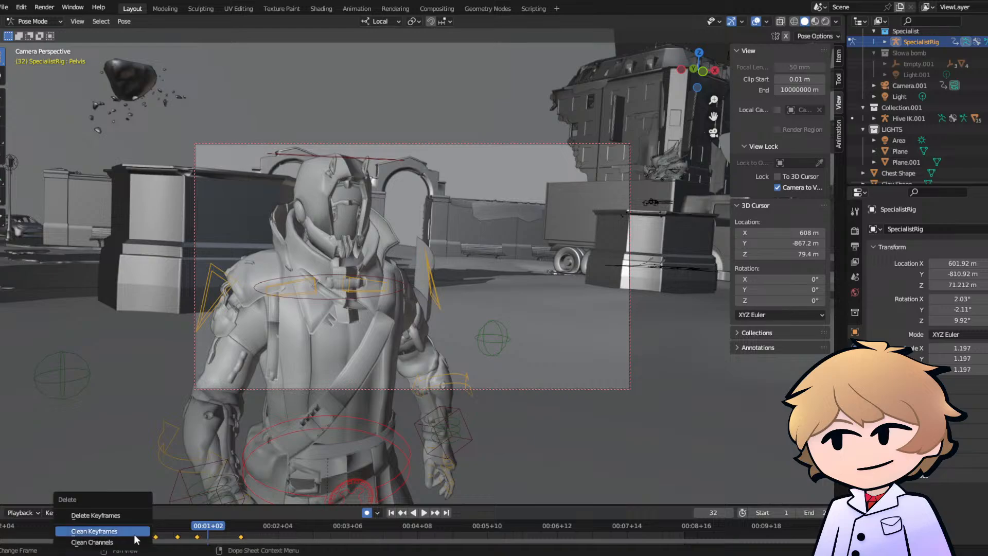
pyautogui.click(123, 515)
pyautogui.press('space')
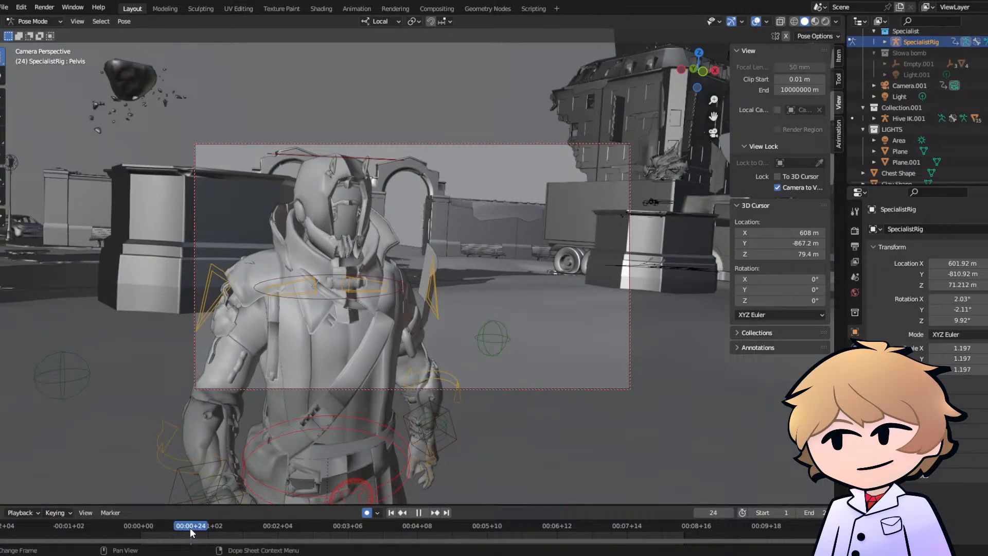
# - Freely rotate the Pelvis control slightly at frame 24 and replay the walk
pyautogui.press('space')
pyautogui.press('r')
pyautogui.press('r')
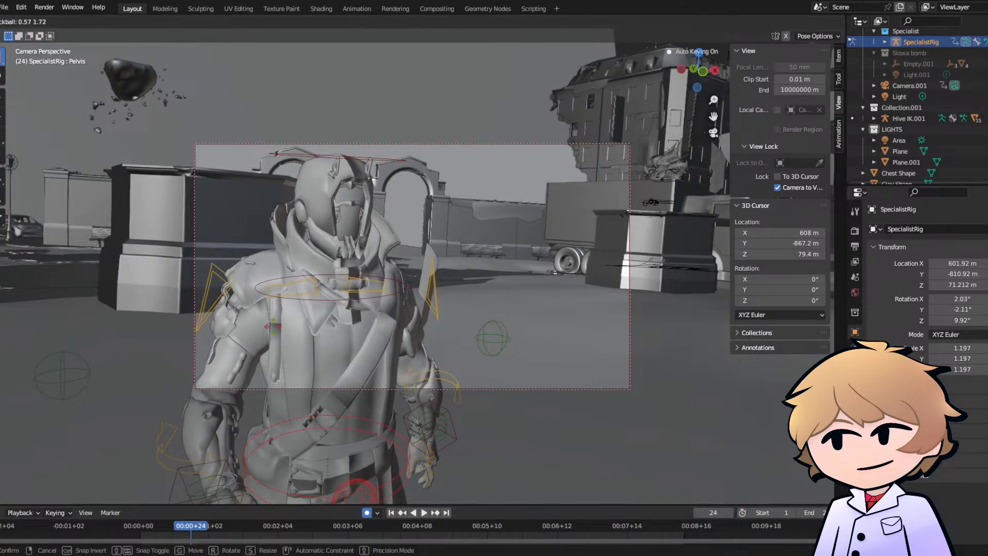
pyautogui.click(166, 497)
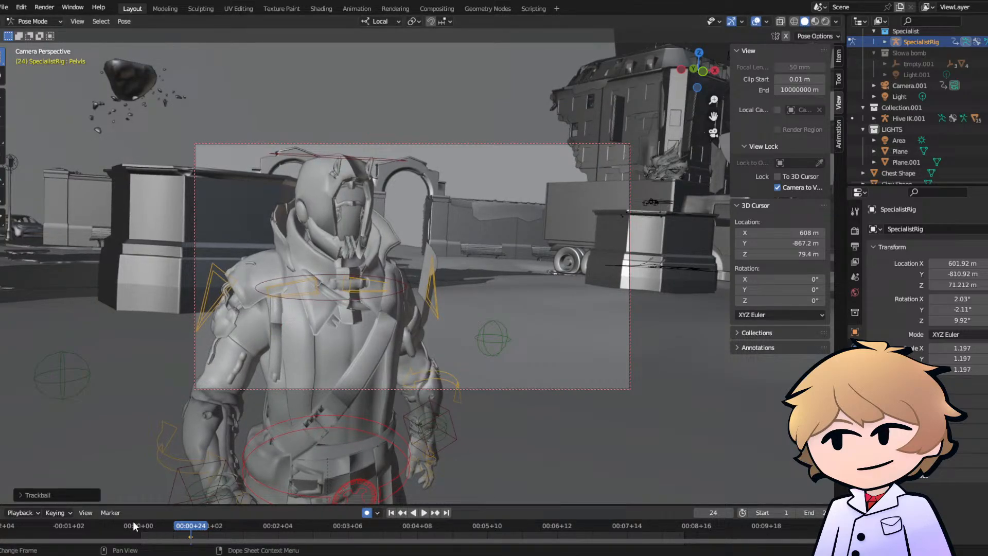
pyautogui.press('space')
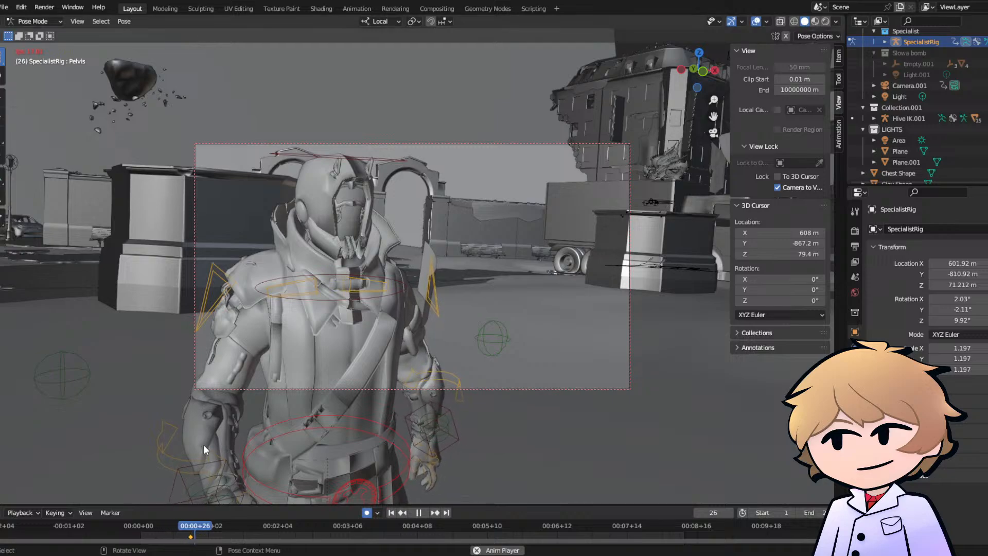
pyautogui.press('space')
# - Freely rotate the Pelvis control at frame 1 to set the starting body turn and replay the walk
pyautogui.press('space')
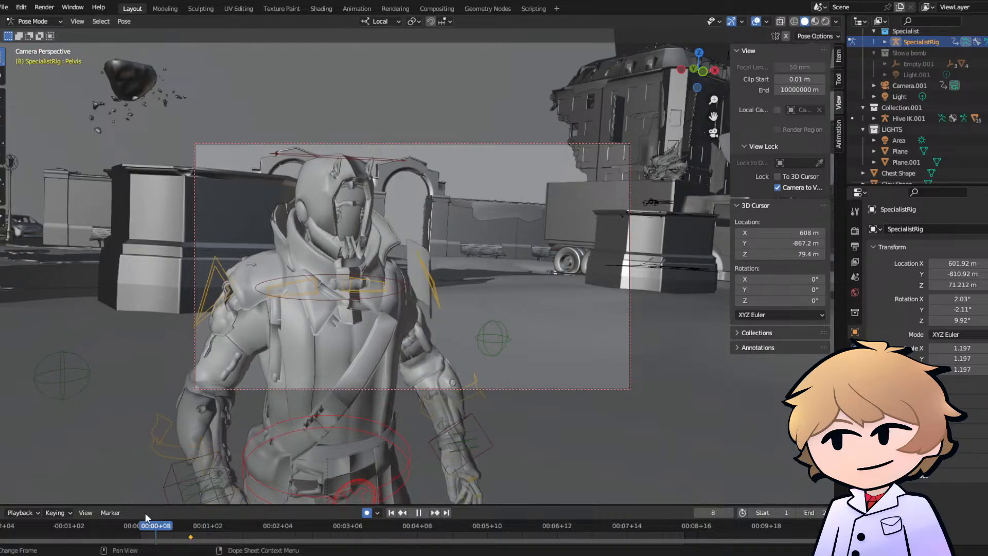
pyautogui.press('space')
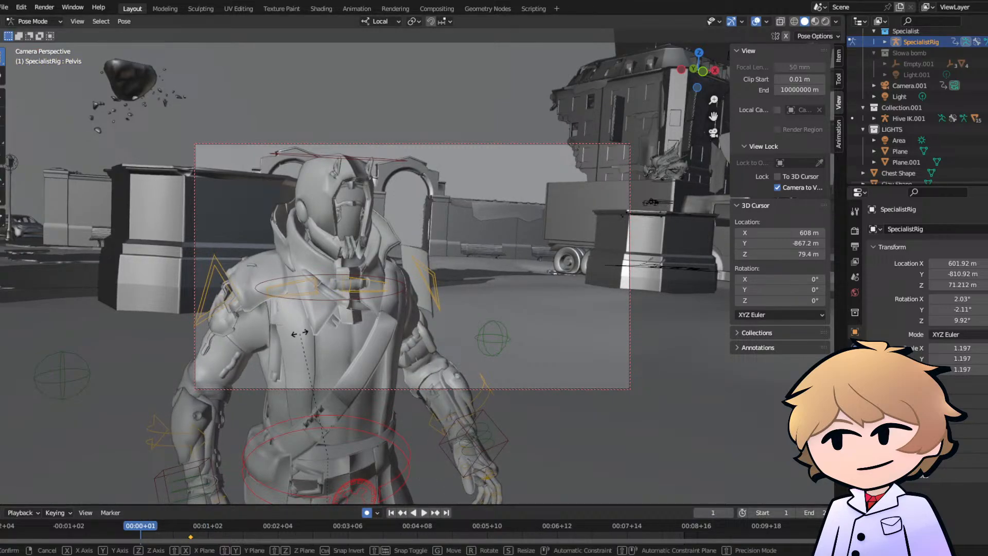
pyautogui.press('r')
pyautogui.press('r')
pyautogui.click(280, 353)
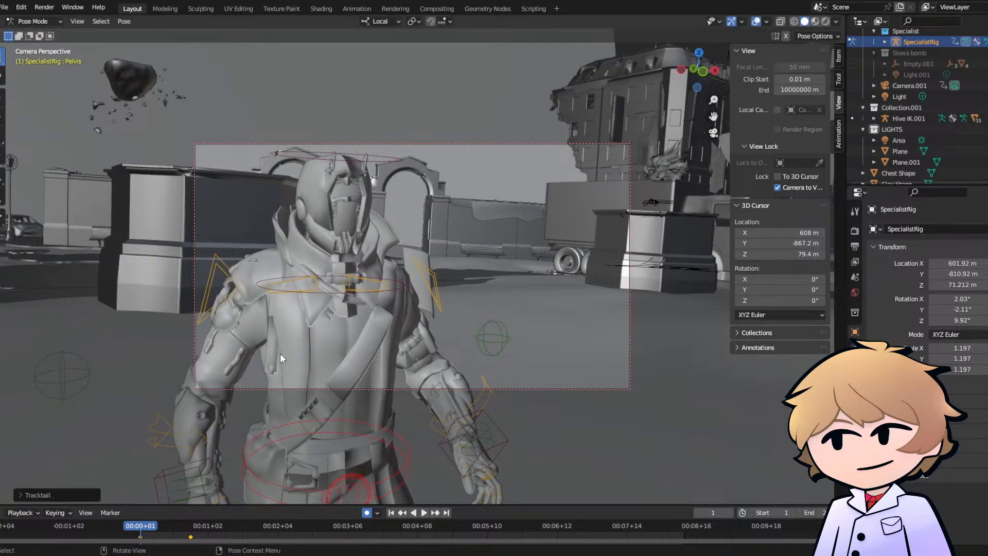
pyautogui.press('space')
pyautogui.press('space')
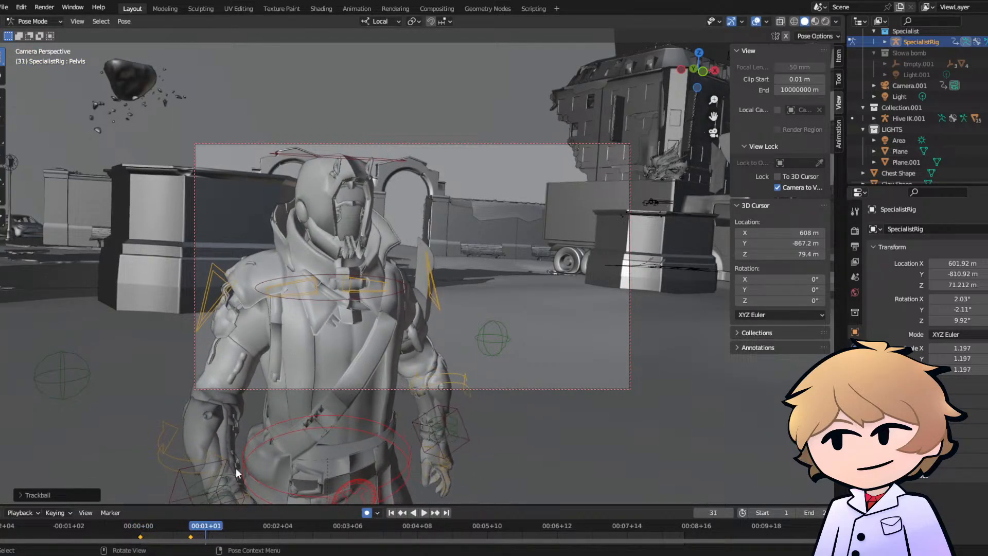
# - Move the Pelvis keyframe at frame 24 earlier to about frame 10, replaying the walk between adjustments
pyautogui.click(187, 534)
pyautogui.press('s')
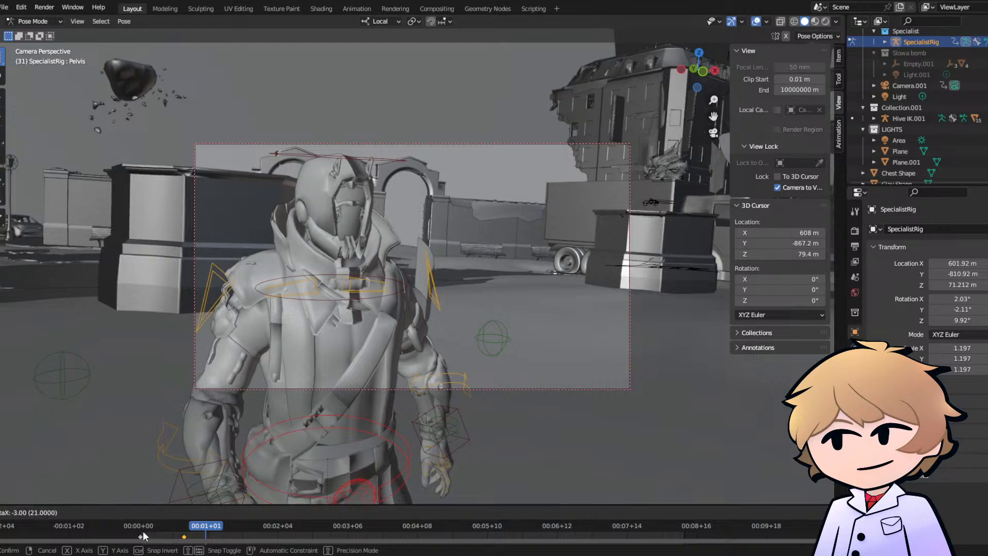
pyautogui.click(140, 528)
pyautogui.press('space')
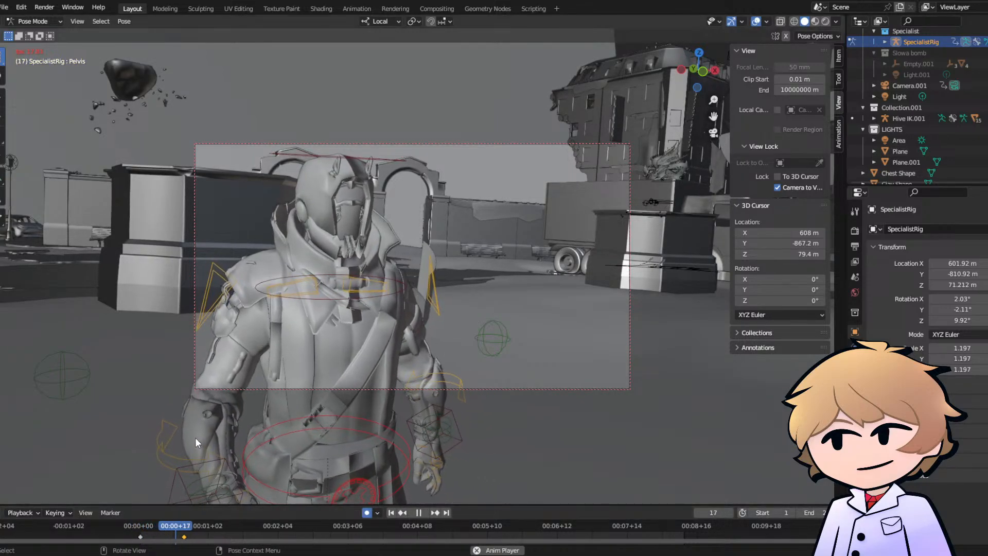
pyautogui.press('space')
pyautogui.press('g')
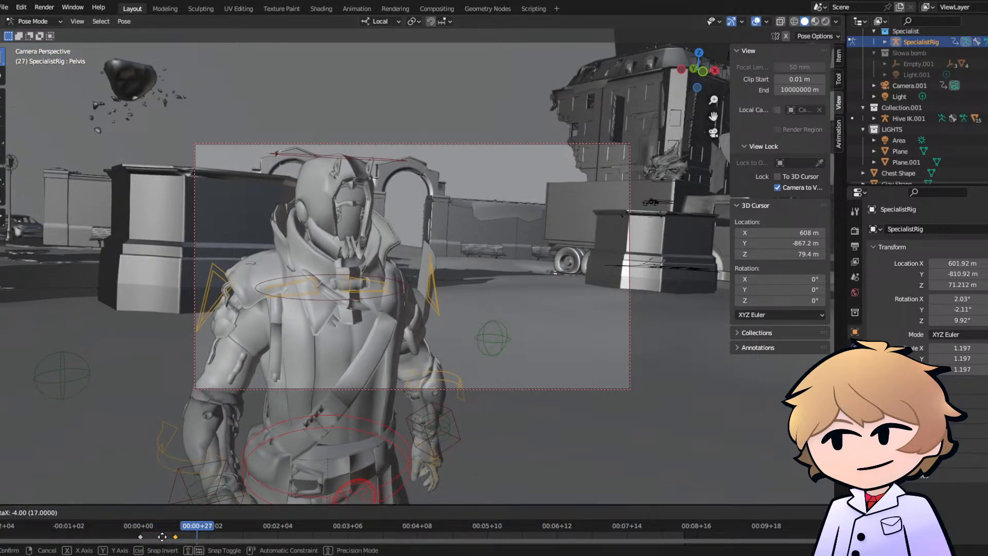
pyautogui.click(158, 541)
pyautogui.press('space')
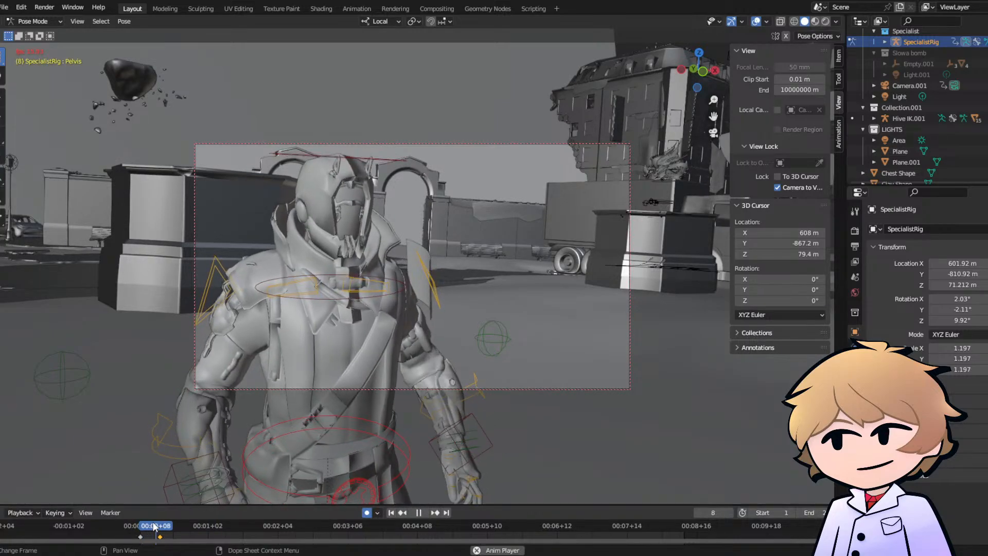
# - Freely rotate the Pelvis control at frame 25 and replay the walk from the start
pyautogui.moveTo(185, 524); pyautogui.dragTo(194, 525)
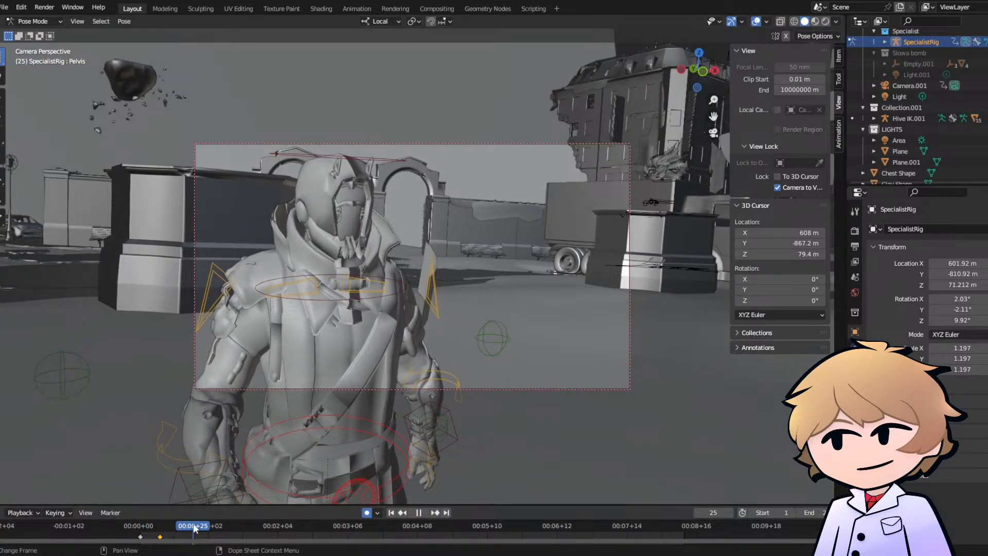
pyautogui.press('r')
pyautogui.press('r')
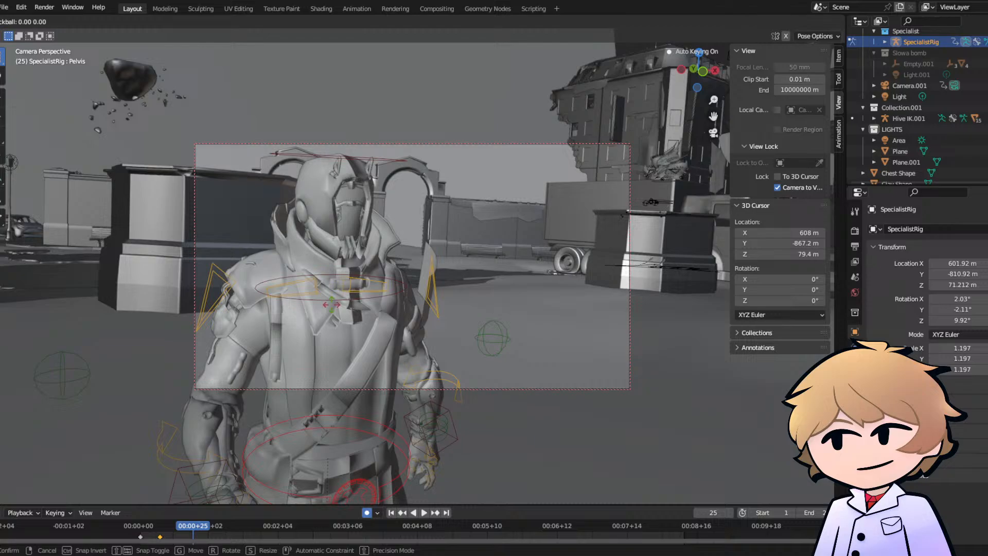
pyautogui.click(175, 490)
pyautogui.click(143, 524)
pyautogui.press('space')
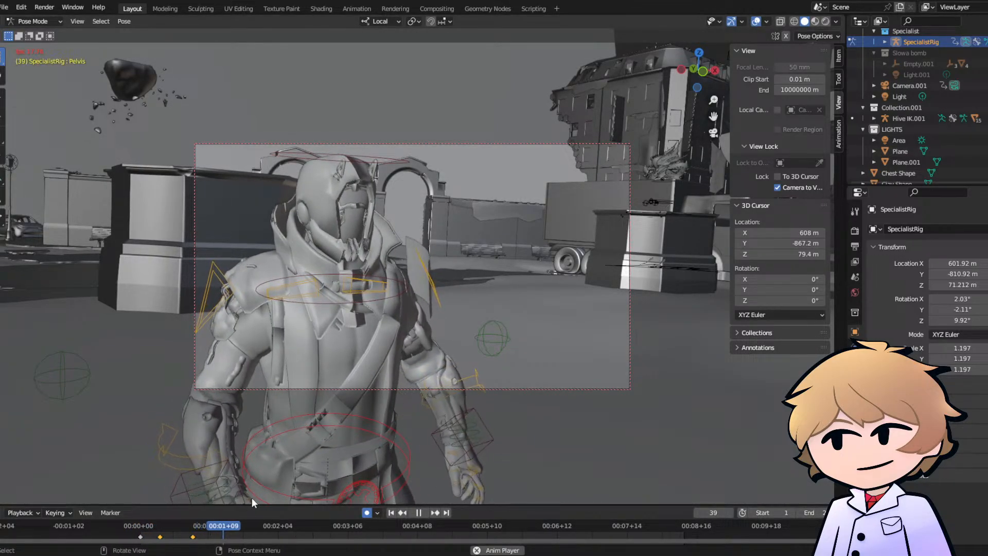
# - Freely rotate the Pelvis control at frame 33 to turn the body the other way
pyautogui.press('space')
pyautogui.click(210, 526)
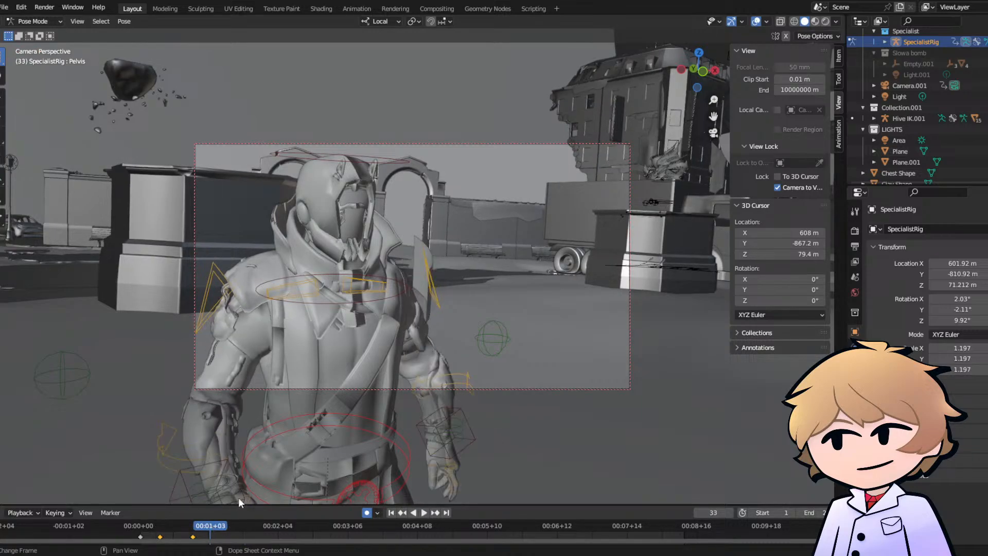
pyautogui.press('r')
pyautogui.press('r')
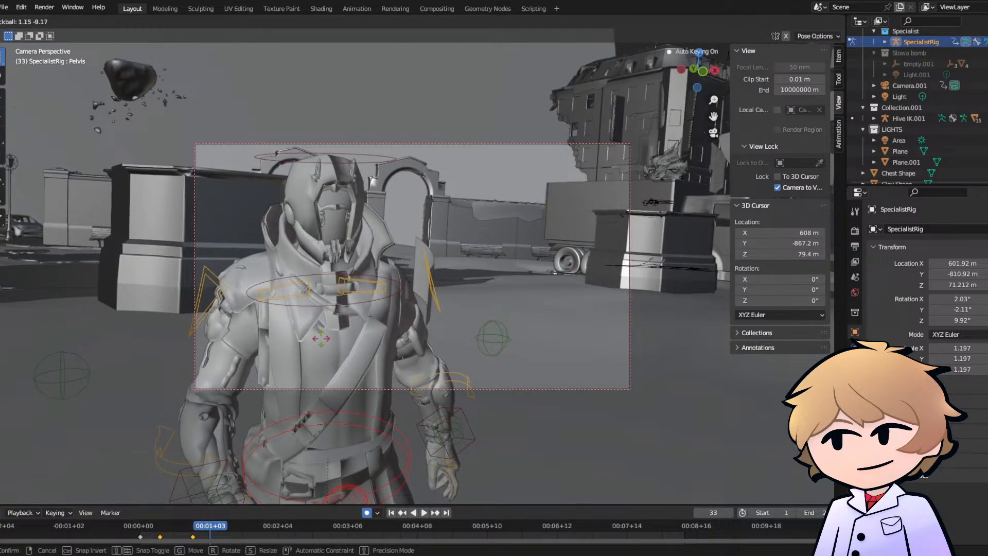
pyautogui.click(322, 341)
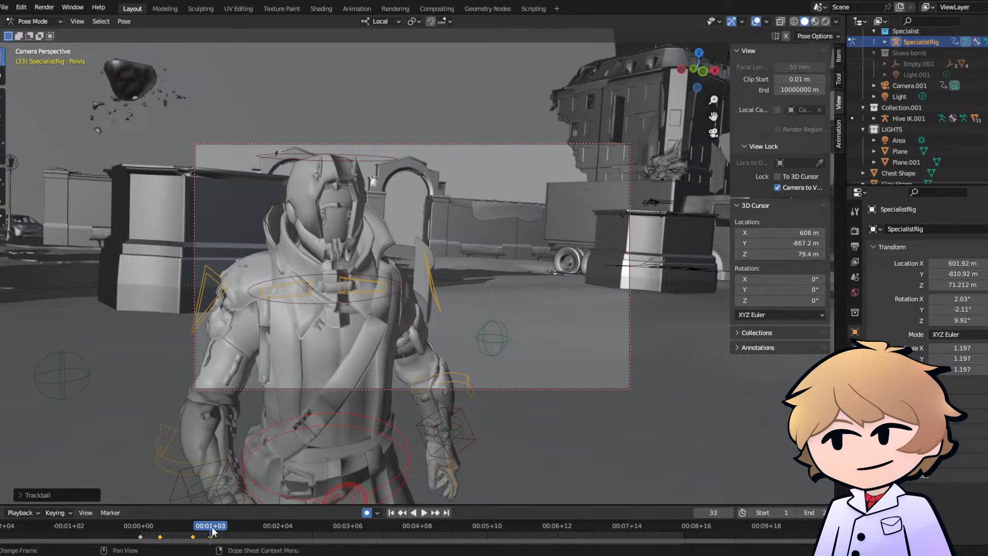
# - Freely rotate the Pelvis control slightly at frame 47 and replay the walk
pyautogui.moveTo(186, 526); pyautogui.dragTo(241, 526)
pyautogui.press('r')
pyautogui.press('r')
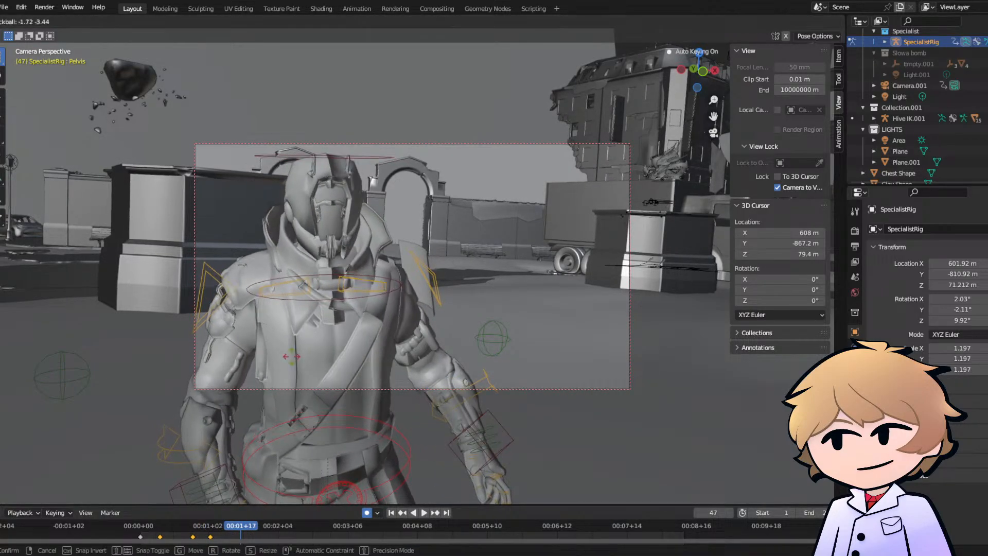
pyautogui.click(292, 356)
pyautogui.press('space')
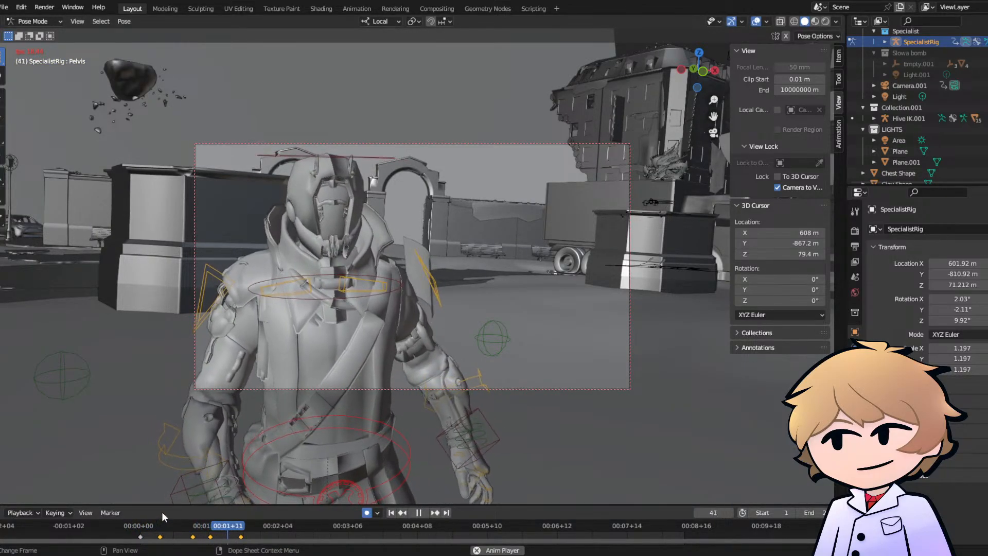
pyautogui.press('space')
# - Delete all Pelvis keyframes after frame 1 and replay the walk from the start
pyautogui.click(261, 529)
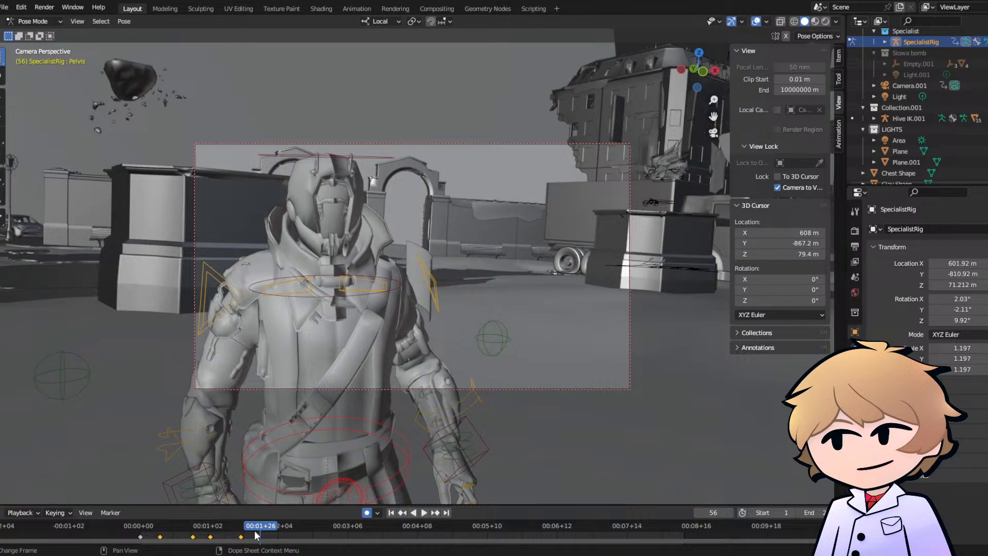
pyautogui.moveTo(256, 531); pyautogui.dragTo(187, 543)
pyautogui.moveTo(254, 532); pyautogui.dragTo(142, 540)
pyautogui.press('x')
pyautogui.click(153, 515)
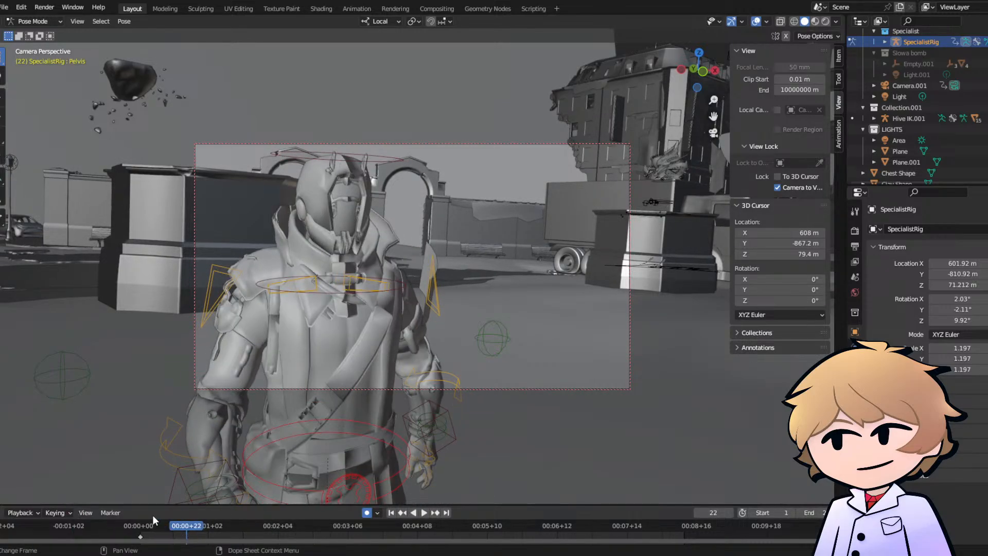
pyautogui.click(140, 525)
pyautogui.press('space')
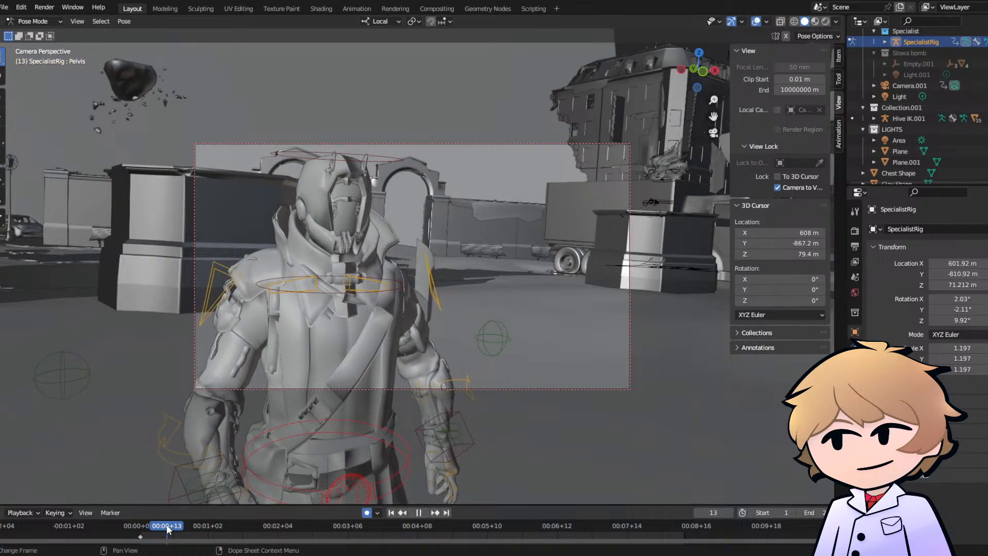
# - Freely rotate the Pelvis control slightly at frame 13 and replay the walk from the start
pyautogui.press('space')
pyautogui.press('r')
pyautogui.press('r')
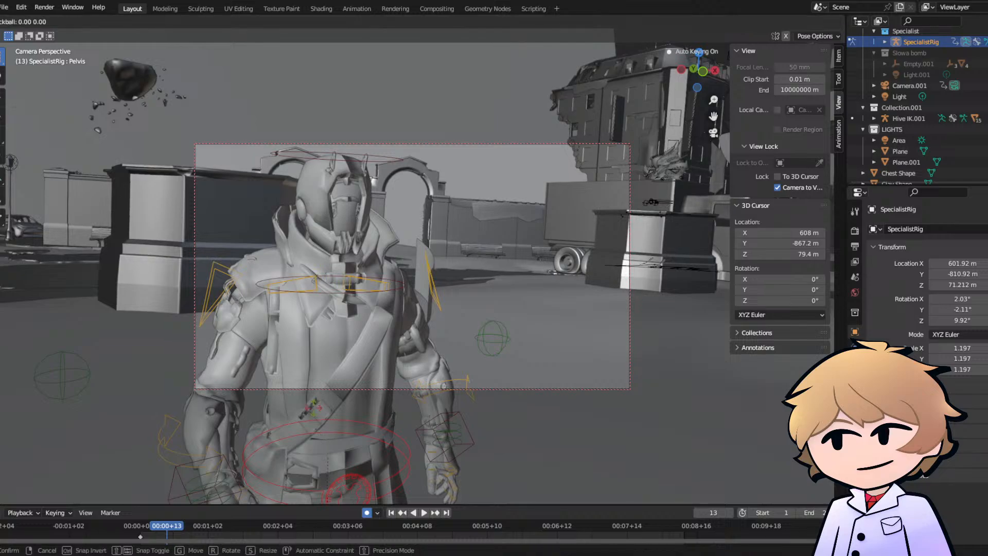
pyautogui.click(315, 407)
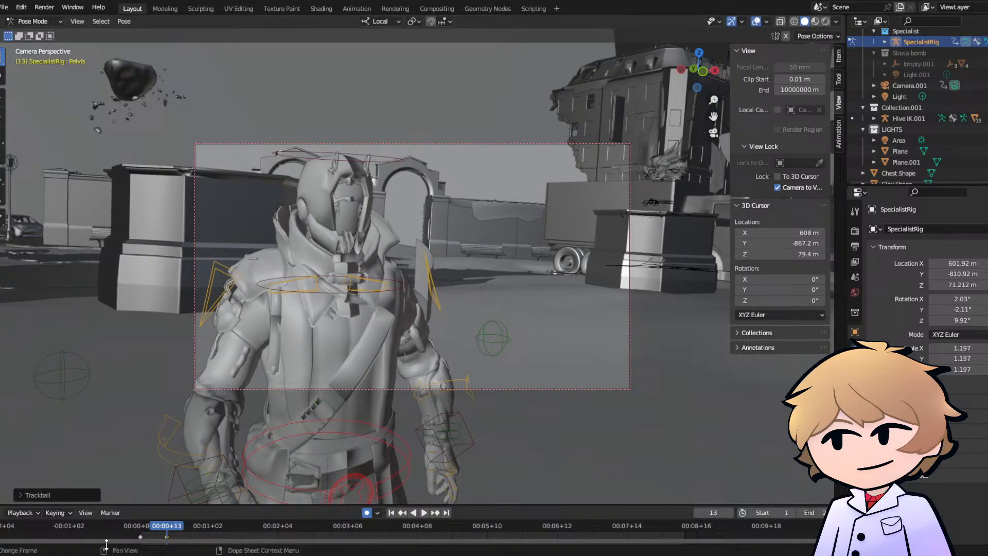
pyautogui.click(141, 531)
pyautogui.press('space')
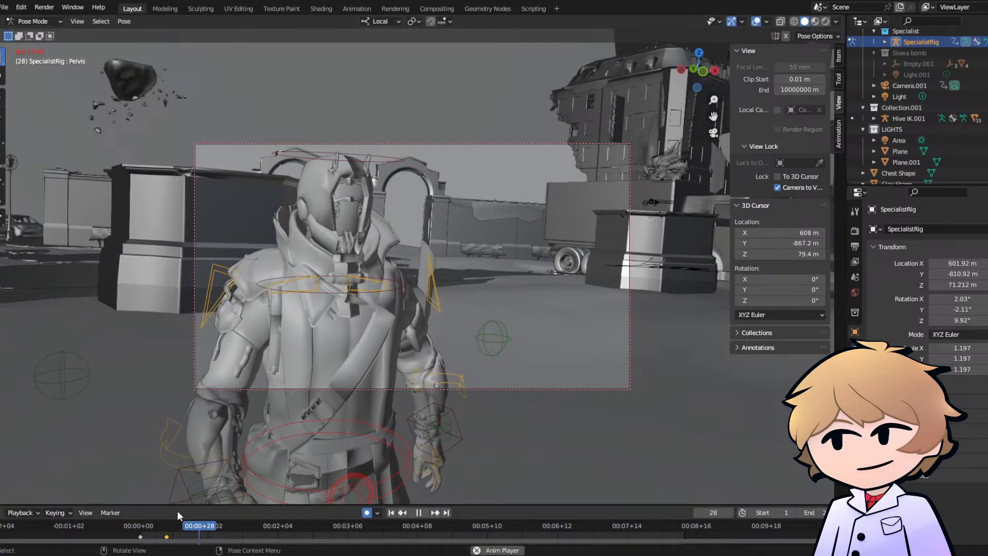
pyautogui.press('space')
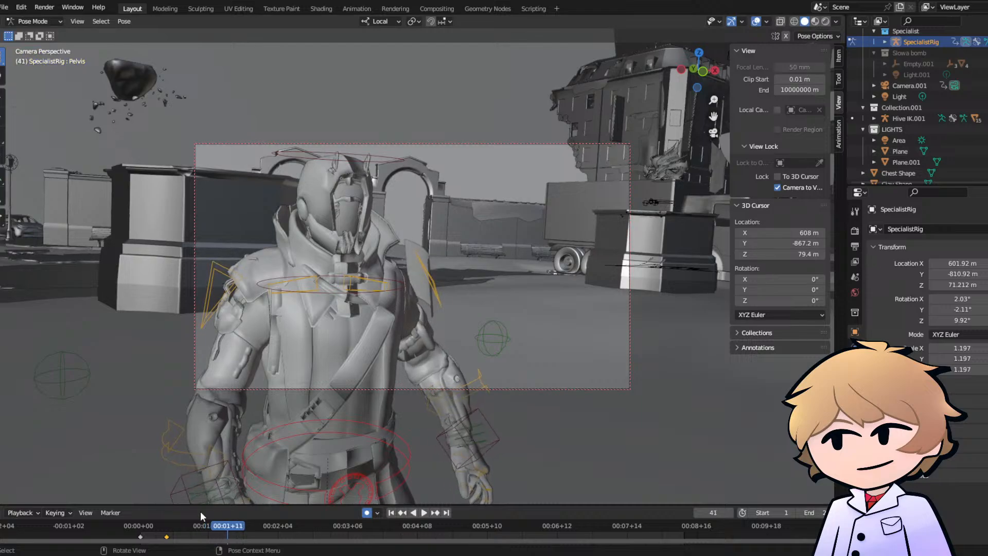
# - Leave the camera view, shift the Pelvis control slightly at frame 13 from the front, and replay the walk
pyautogui.click(167, 526)
pyautogui.press('space')
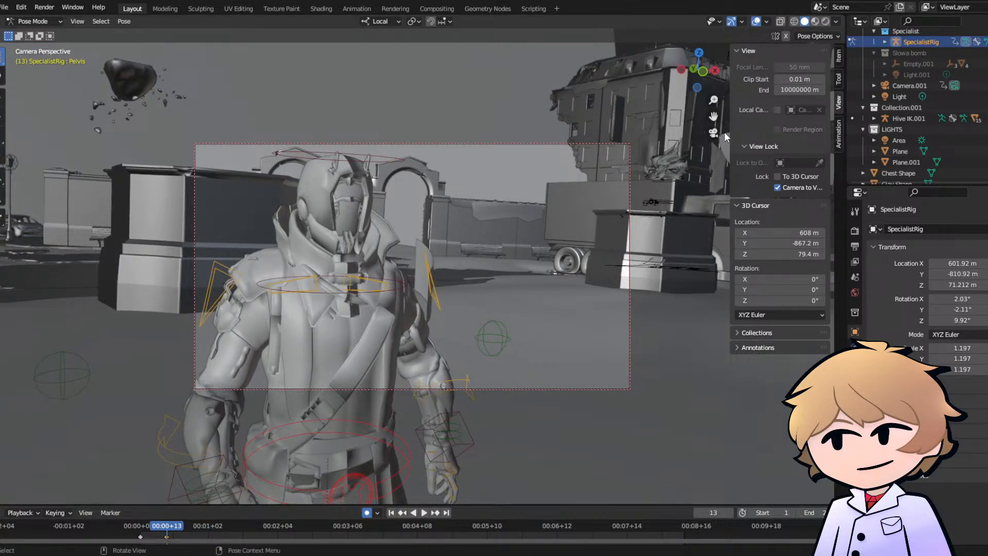
pyautogui.click(715, 133)
pyautogui.moveTo(431, 218); pyautogui.dragTo(397, 209, button='middle')
pyautogui.press('g')
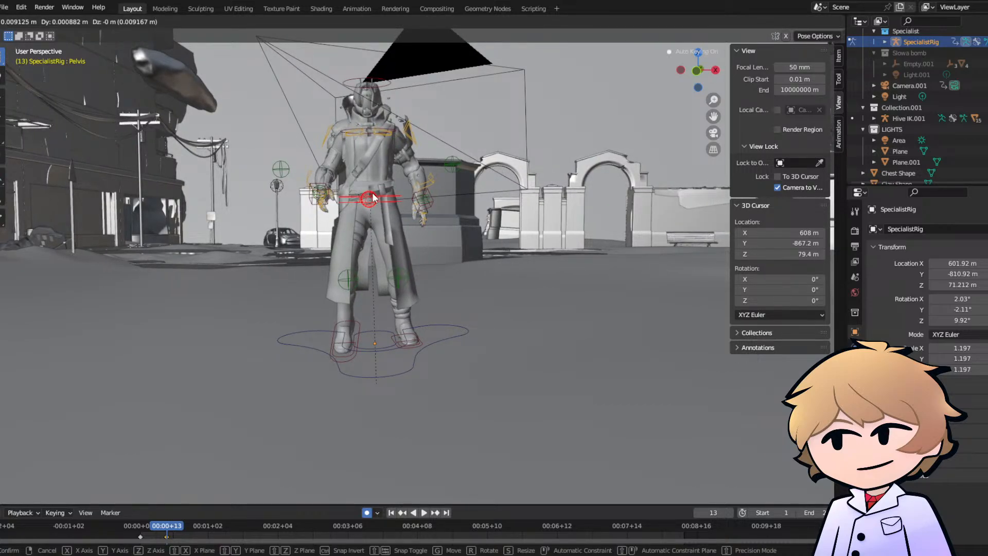
pyautogui.click(374, 198)
pyautogui.scroll(5, 377, 191)
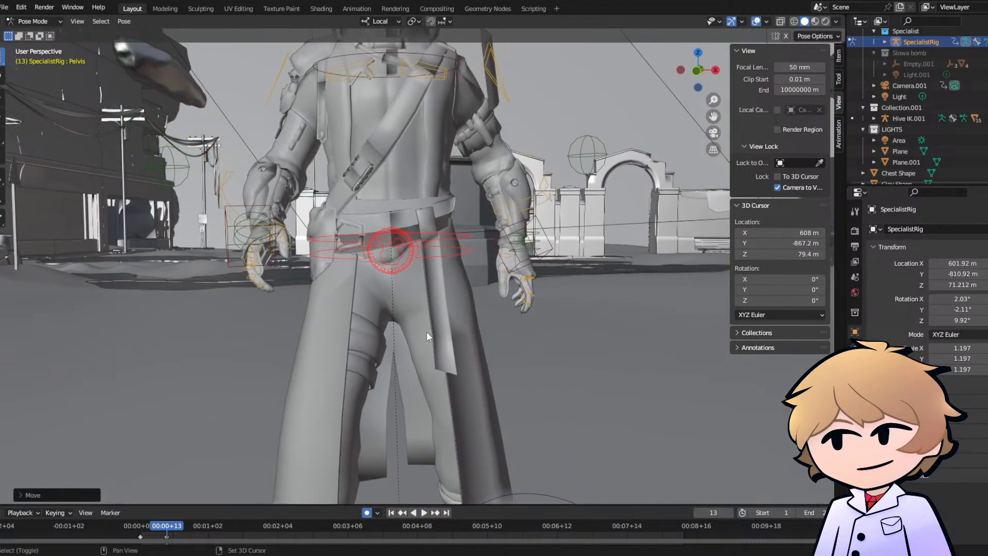
pyautogui.press('g')
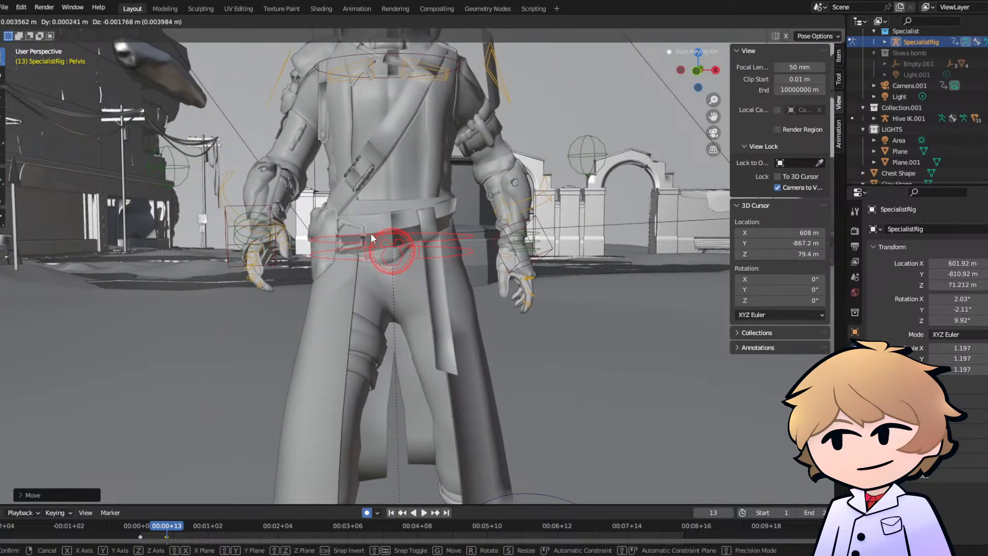
pyautogui.click(370, 233)
pyautogui.click(141, 524)
pyautogui.press('space')
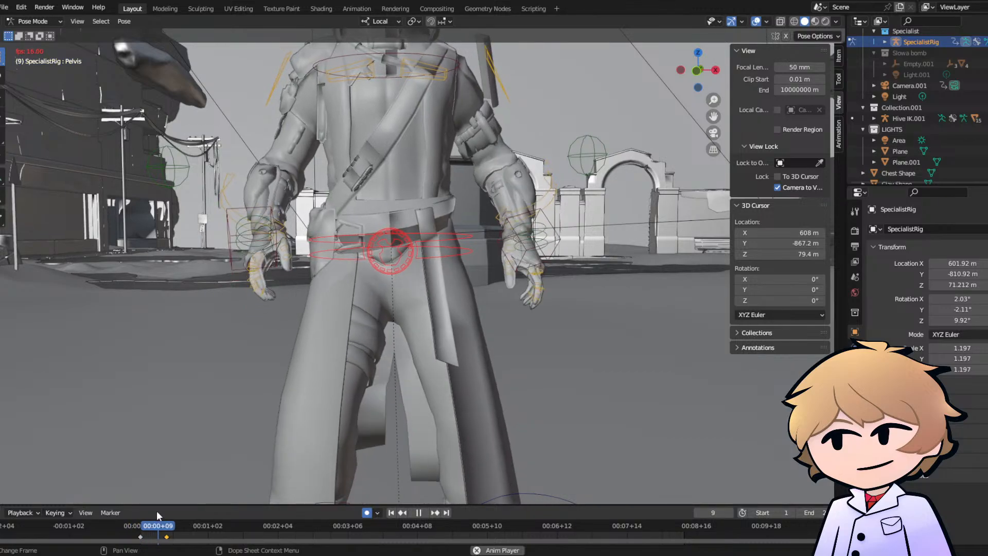
pyautogui.press('space')
# - Move the Pelvis control slightly up and back at frame 38, working from the side of the character
pyautogui.moveTo(179, 524); pyautogui.dragTo(224, 535)
pyautogui.moveTo(329, 340); pyautogui.dragTo(237, 334, button='middle')
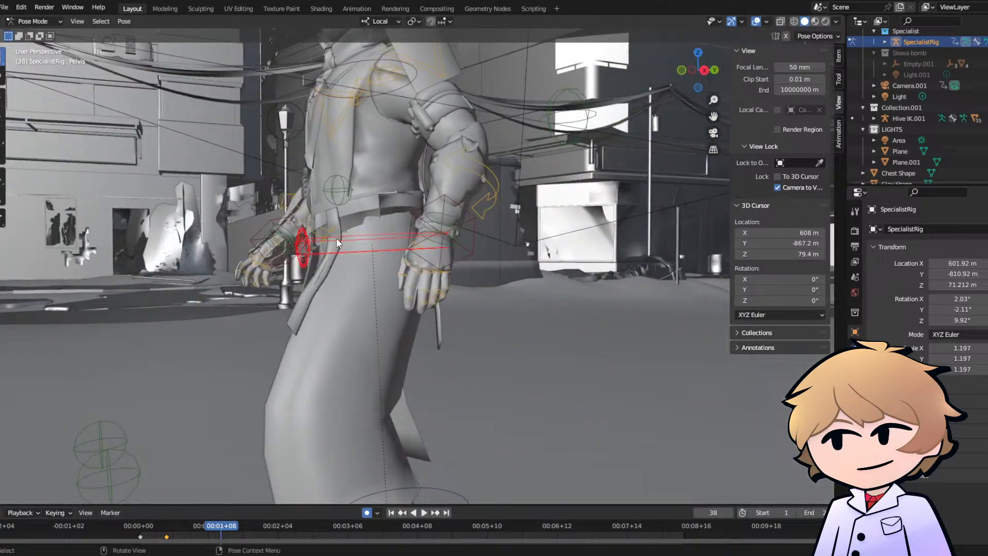
pyautogui.press('g')
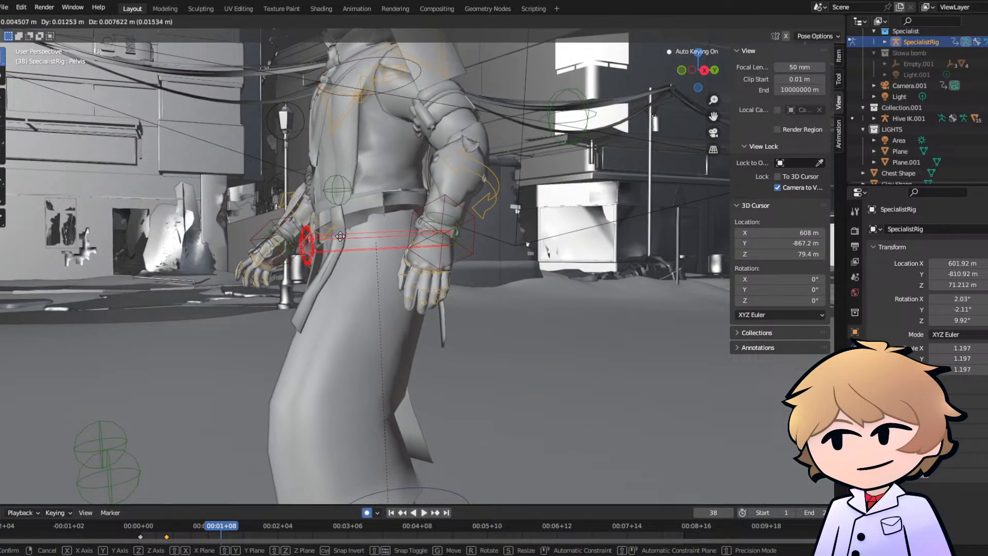
pyautogui.click(341, 237)
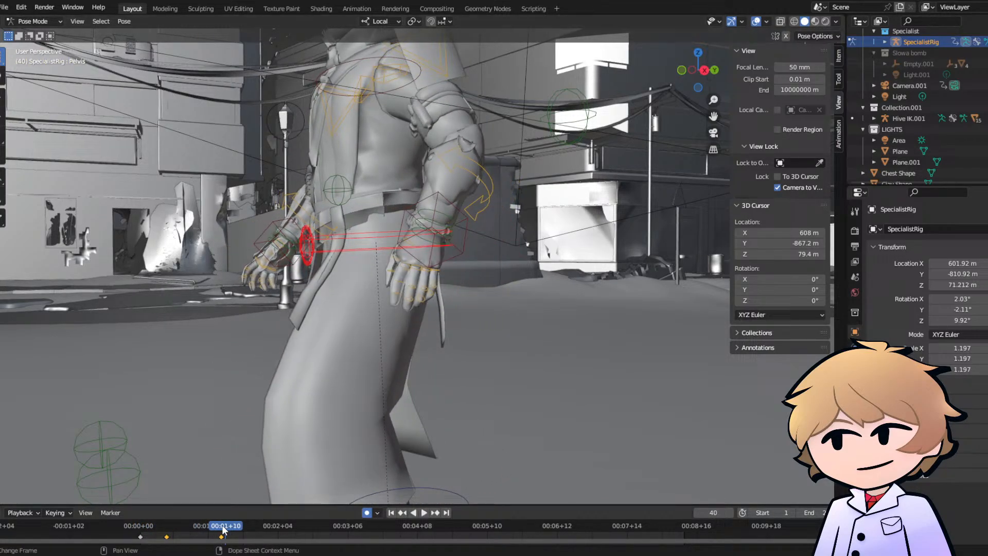
# - Move the Pelvis keyframe at frame 38 earlier to about frame 32 and scrub through to frame 47
pyautogui.moveTo(273, 409); pyautogui.dragTo(342, 398, button='middle')
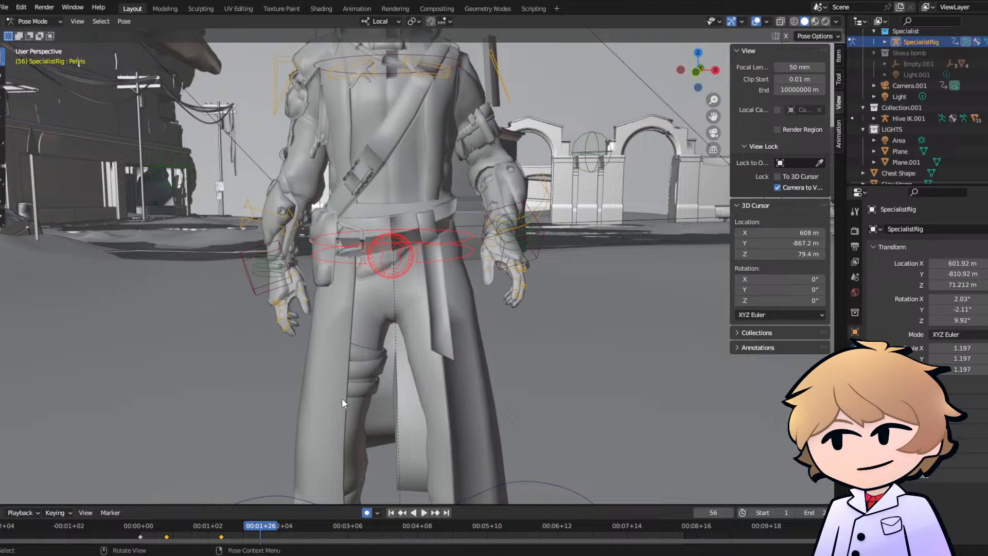
pyautogui.click(201, 530)
pyautogui.moveTo(200, 530); pyautogui.dragTo(240, 533)
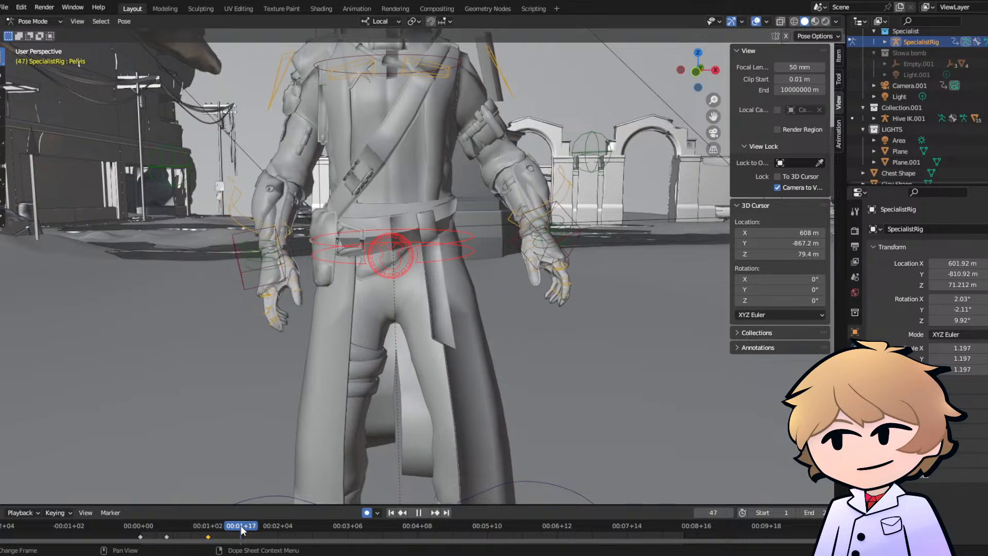
# - Shift the Pelvis control slightly sideways at frame 47 and replay the walk from frame 1 in camera view
pyautogui.scroll(-5, 314, 348)
pyautogui.moveTo(331, 348)
pyautogui.mouseDown(button='middle')
pyautogui.moveTo(380, 338)
pyautogui.moveTo(329, 344)
pyautogui.moveTo(340, 342)
pyautogui.mouseUp(button='middle')
pyautogui.press('g')
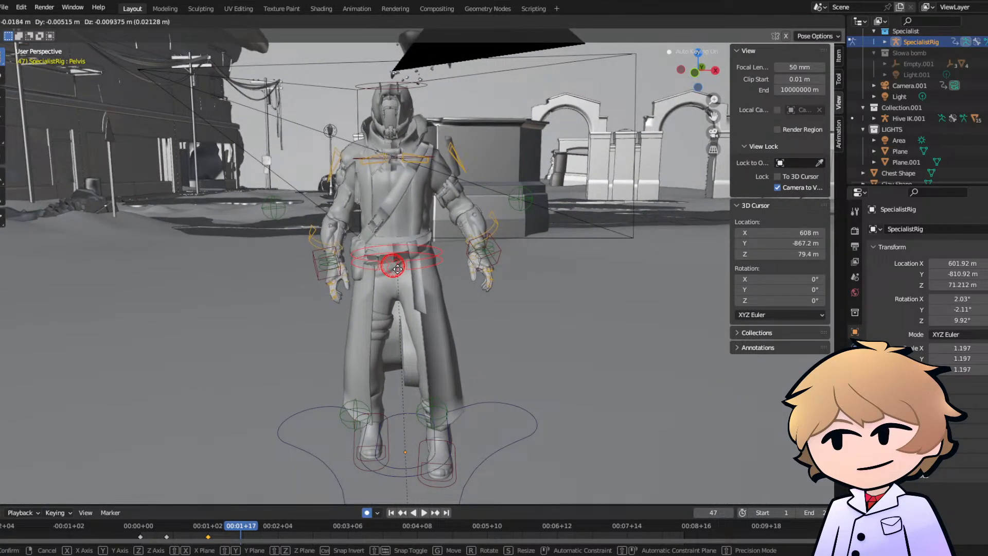
pyautogui.click(391, 263)
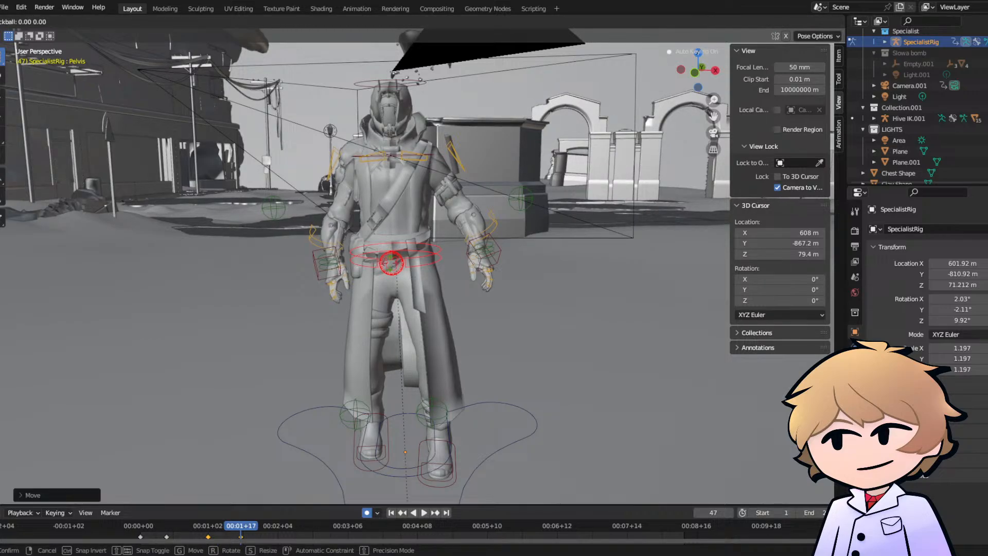
pyautogui.press('space')
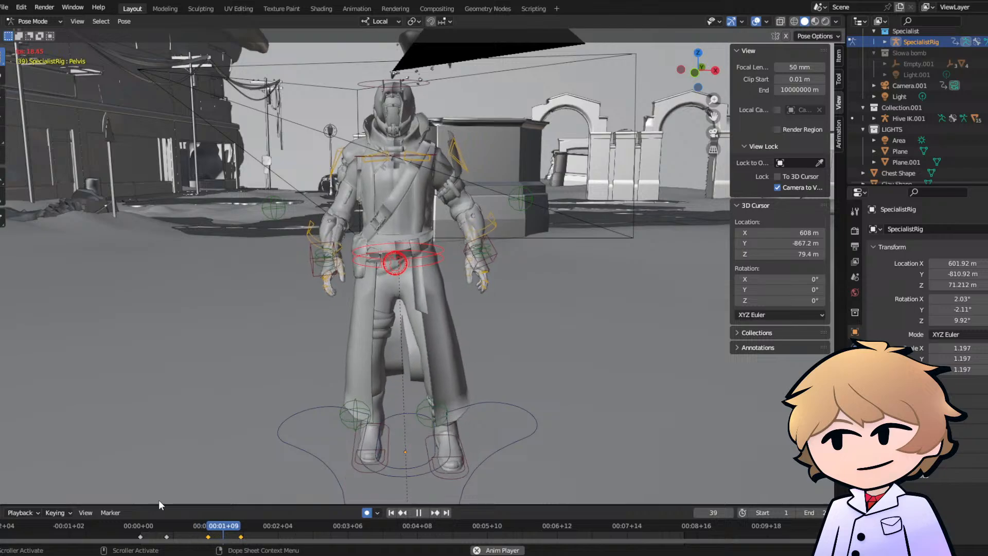
pyautogui.click(140, 529)
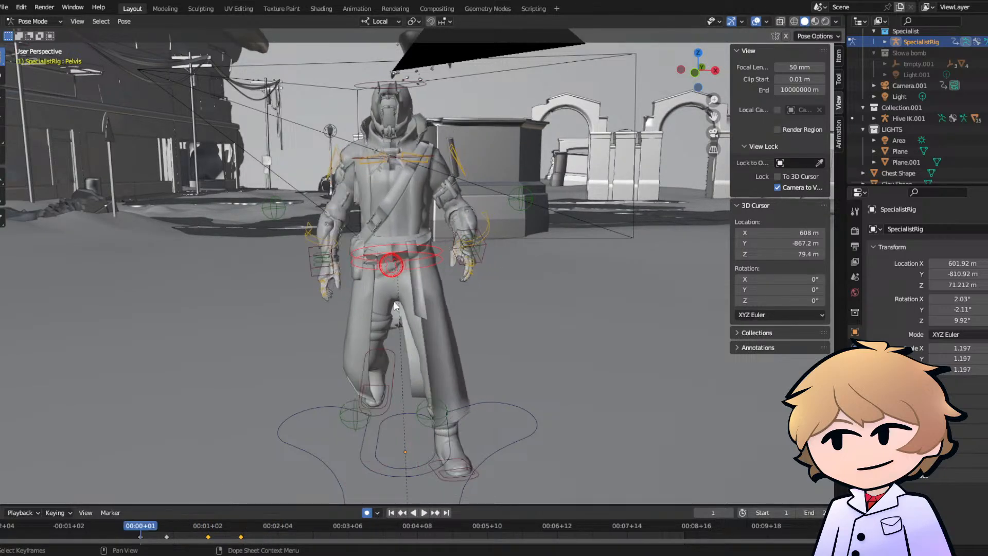
pyautogui.click(713, 133)
pyautogui.press('space')
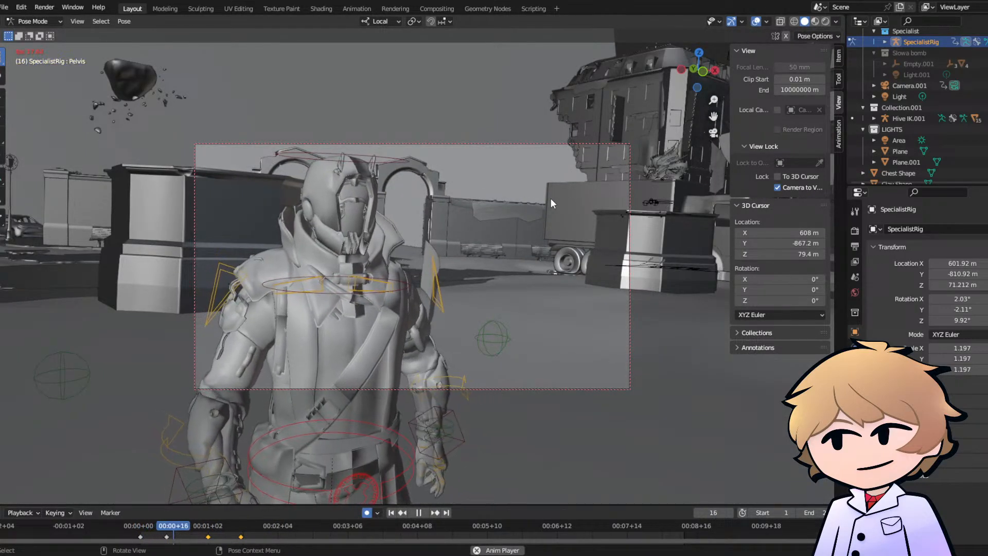
pyautogui.press('space')
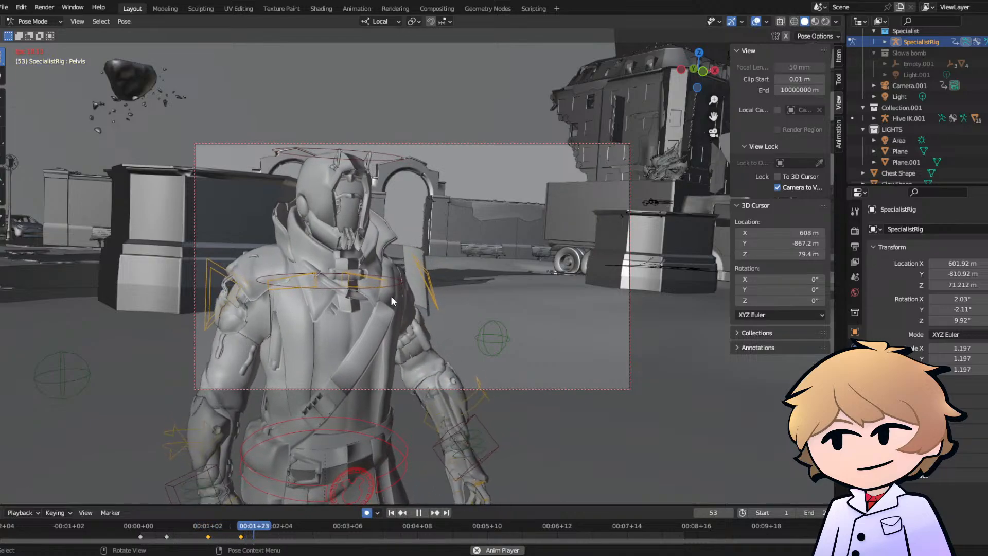
pyautogui.press('r')
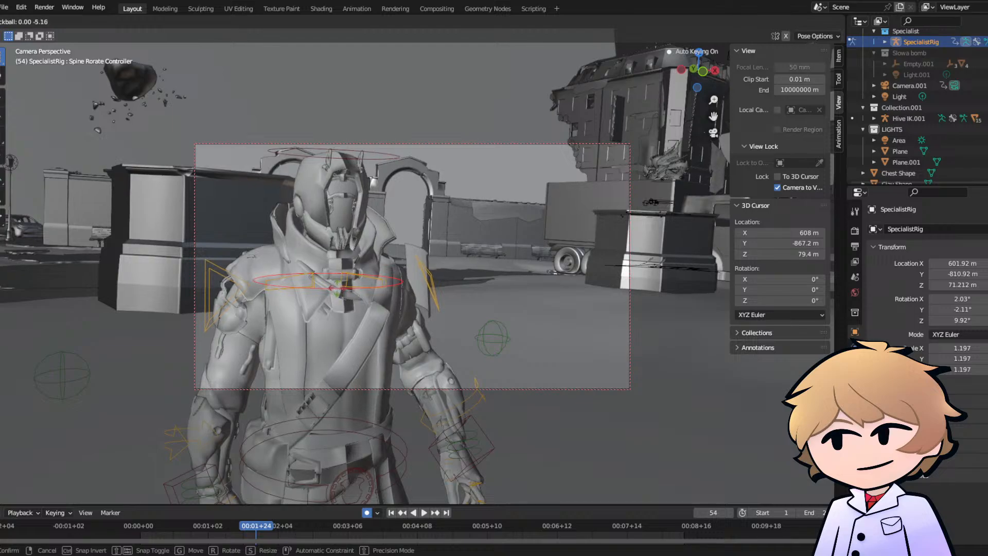
pyautogui.click(338, 289)
pyautogui.press('r')
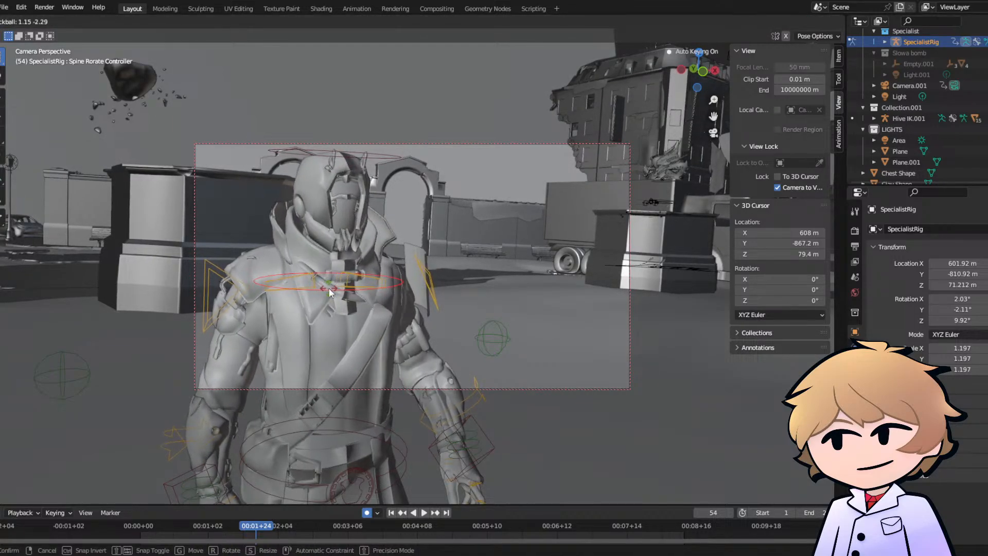
pyautogui.click(229, 471)
# - Freely rotate the Spine Rorate Controller slightly at frame 16
pyautogui.moveTo(146, 521); pyautogui.dragTo(173, 527)
pyautogui.press('r')
pyautogui.press('r')
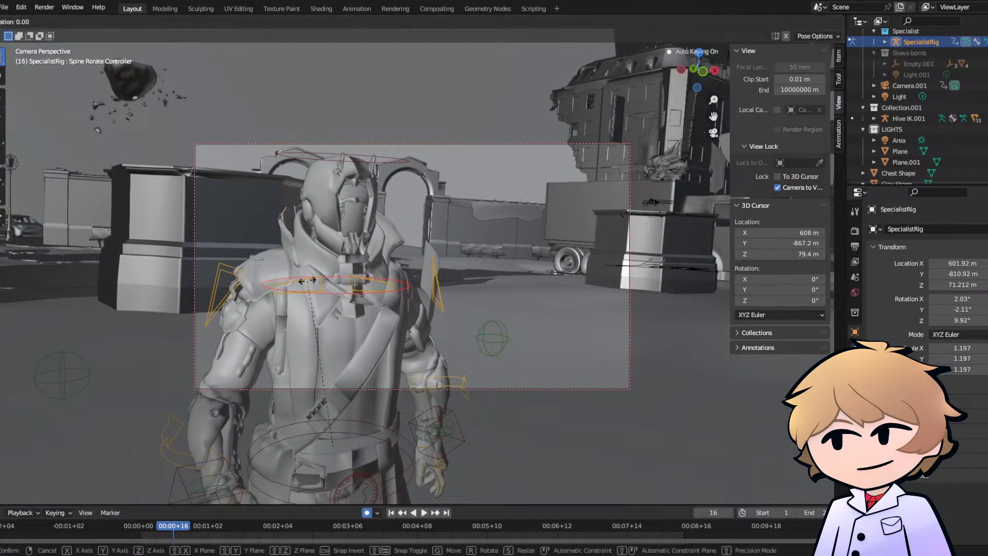
pyautogui.click(134, 529)
# - Freely rotate the Spine Rorate Controller at frame 1 to set the starting torso turn and replay the walk
pyautogui.click(140, 526)
pyautogui.press('r')
pyautogui.press('r')
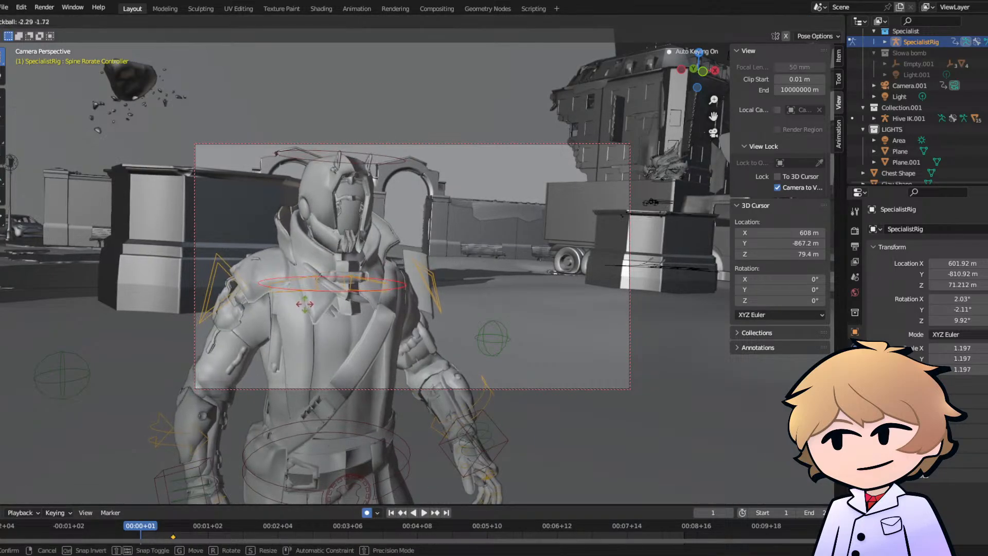
pyautogui.press('space')
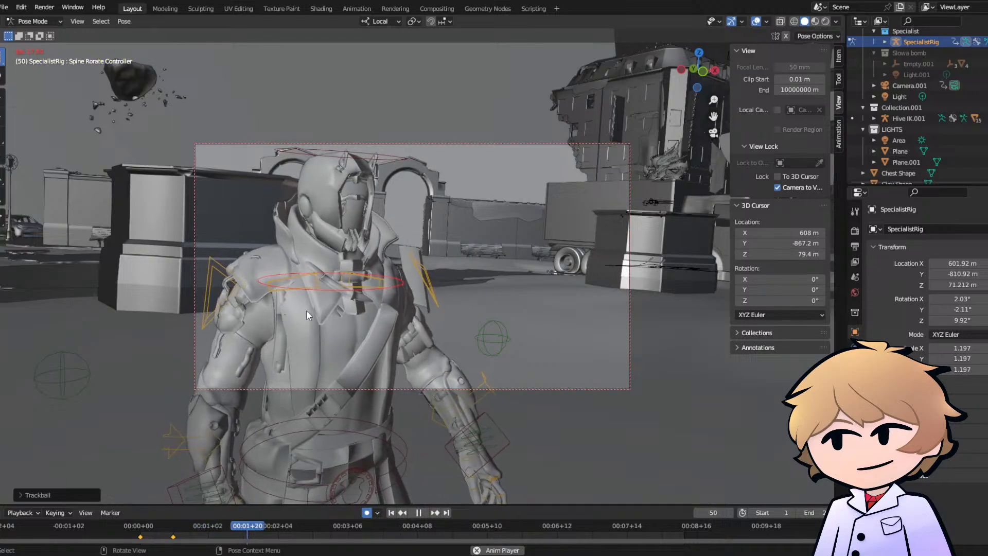
pyautogui.press('space')
# - Freely rotate the Spine Rorate Controller at frame 50 and replay the walk from the start
pyautogui.press('r')
pyautogui.press('r')
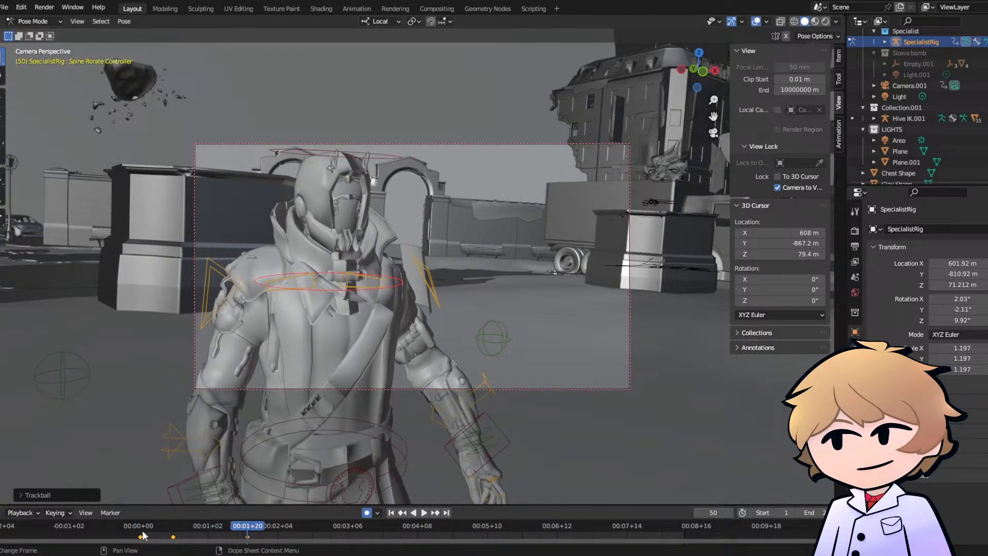
pyautogui.click(143, 535)
pyautogui.press('space')
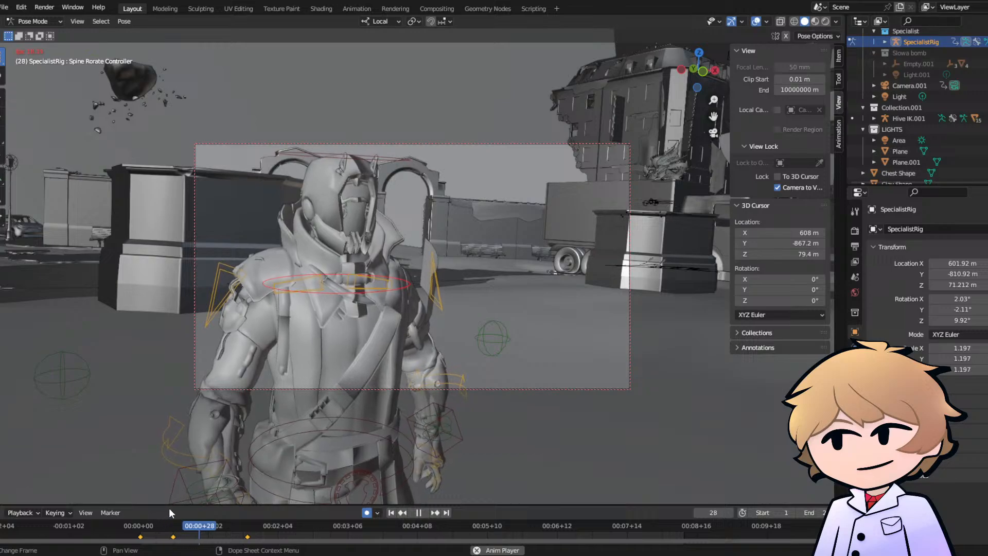
# - Freely rotate the Spine Rorate Controller at frame 50 once more and replay the walk from the first frames
pyautogui.press('space')
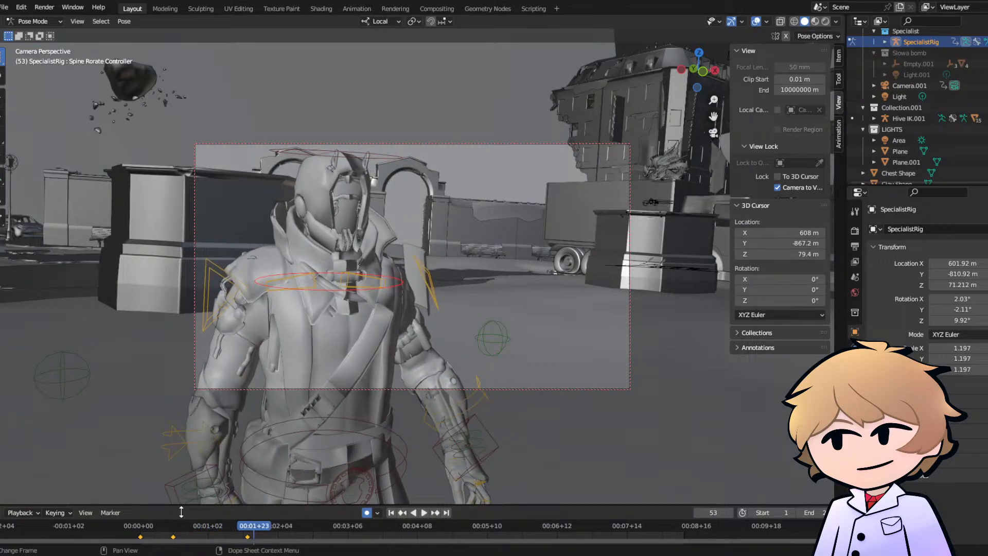
pyautogui.click(246, 532)
pyautogui.press('space')
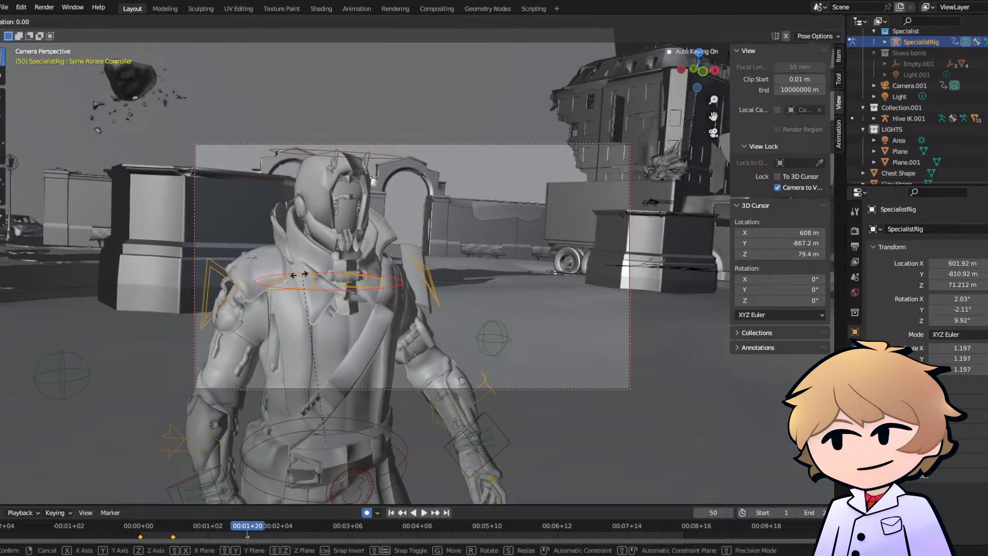
pyautogui.press('r')
pyautogui.click(143, 529)
pyautogui.press('space')
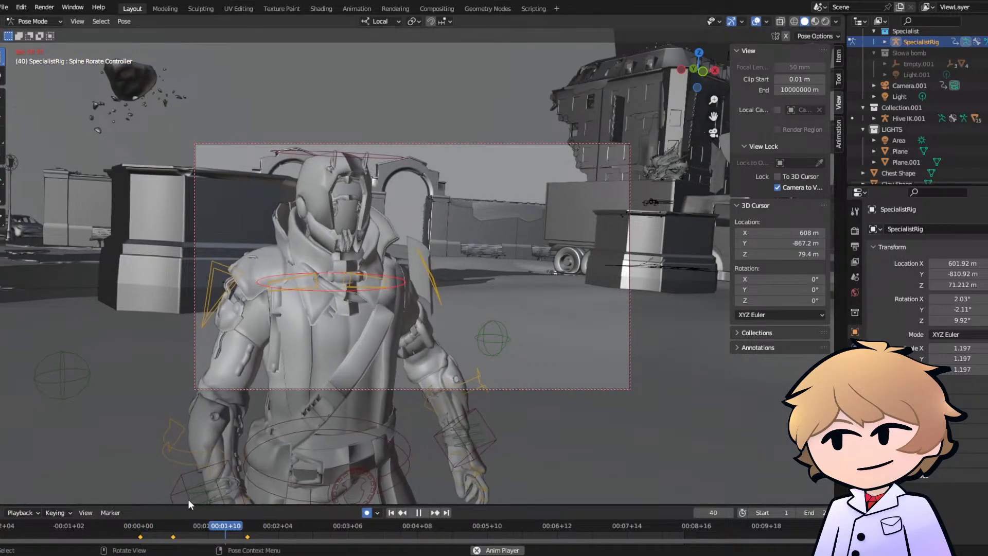
pyautogui.press('space')
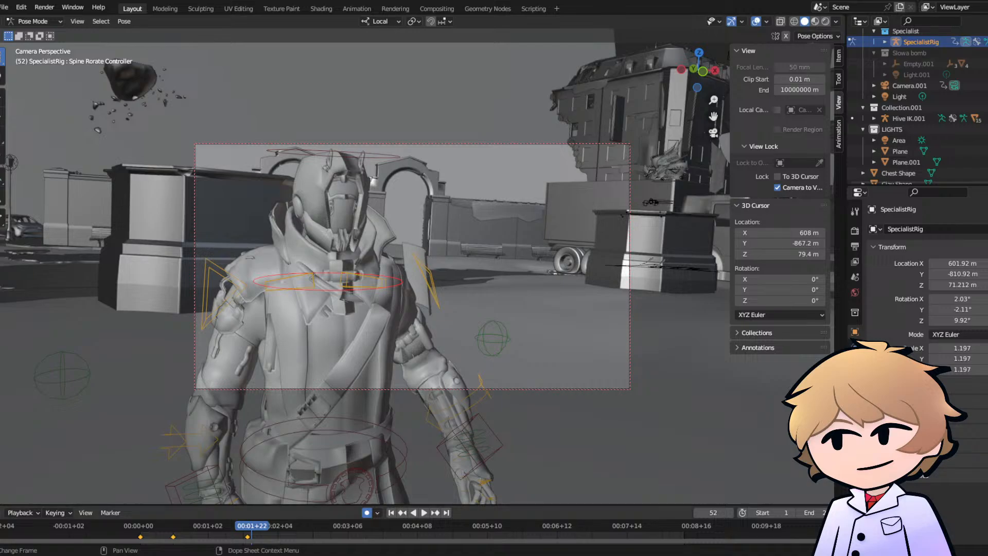
# - Replay the walk in camera view from frame 3 and from frame 13, and save the file EAZ.blend
pyautogui.click(145, 528)
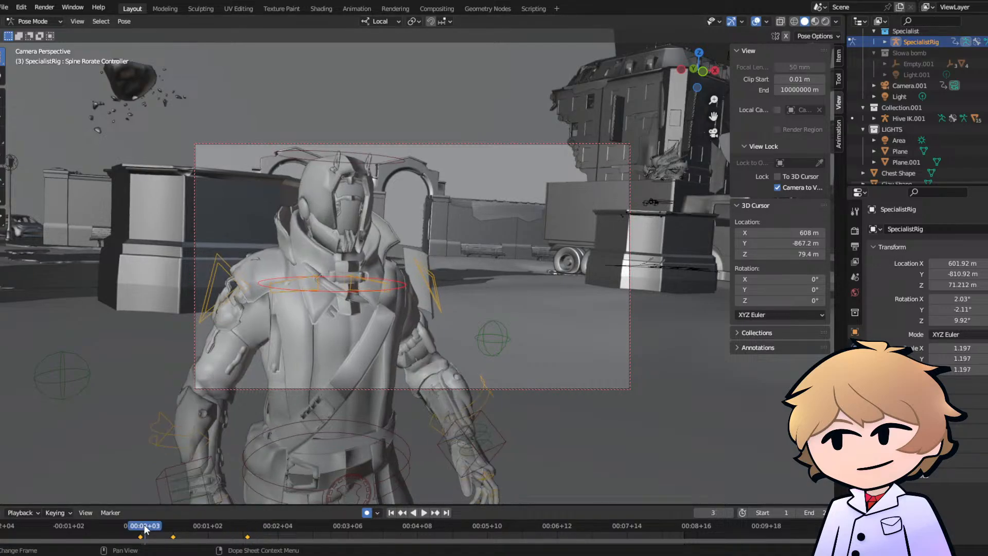
pyautogui.press('space')
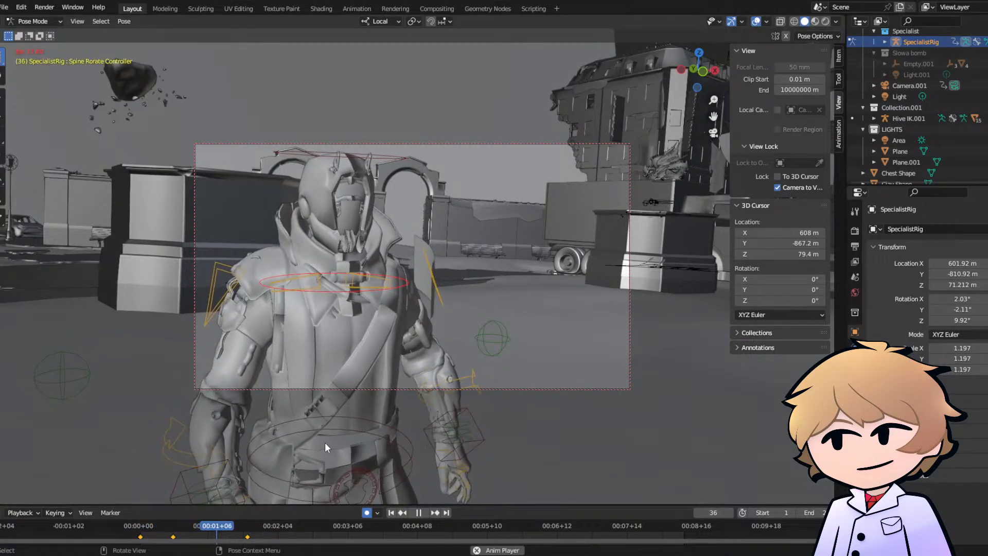
pyautogui.press('space')
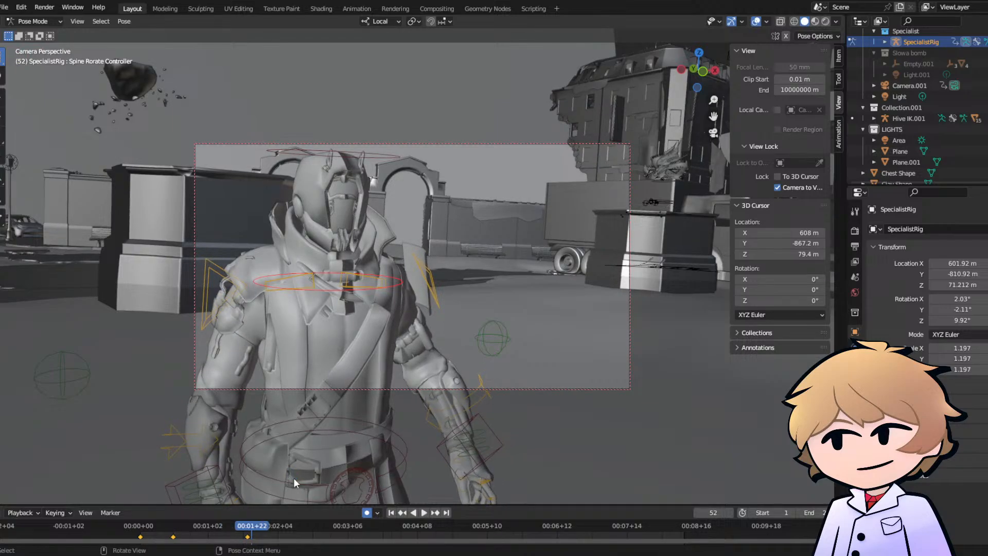
pyautogui.moveTo(230, 526); pyautogui.dragTo(168, 527)
pyautogui.press('space')
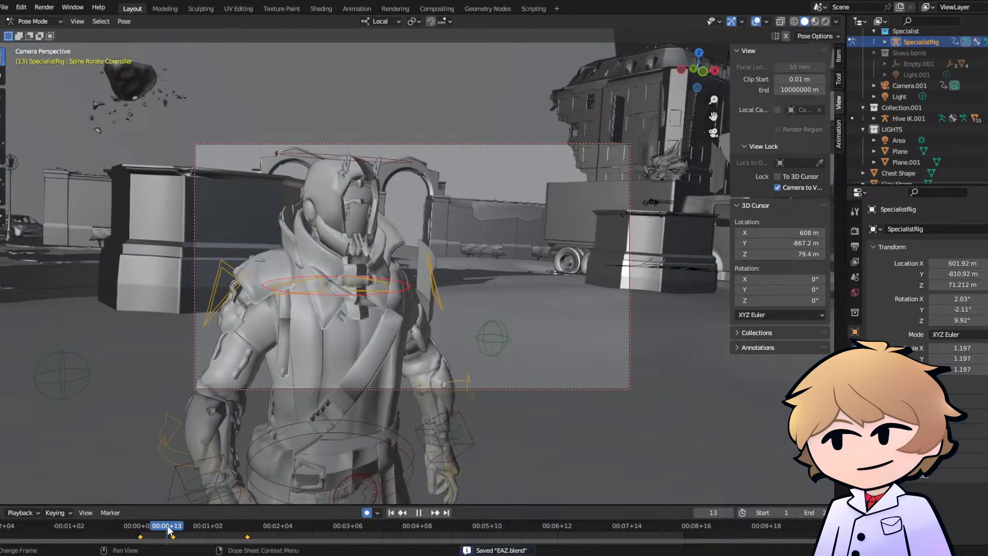
pyautogui.press('space')
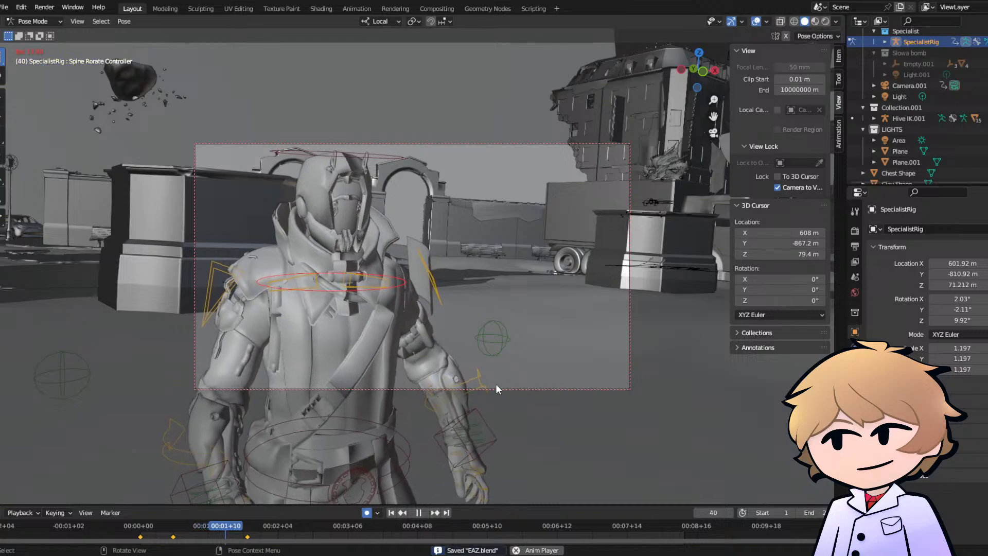
pyautogui.press('space')
# - Examine the full-body pose from outside the camera, then return to camera view and replay the walk from frame 2
pyautogui.moveTo(697, 119); pyautogui.dragTo(459, 372, button='middle')
pyautogui.scroll(3, 387, 310)
pyautogui.scroll(2, 418, 316)
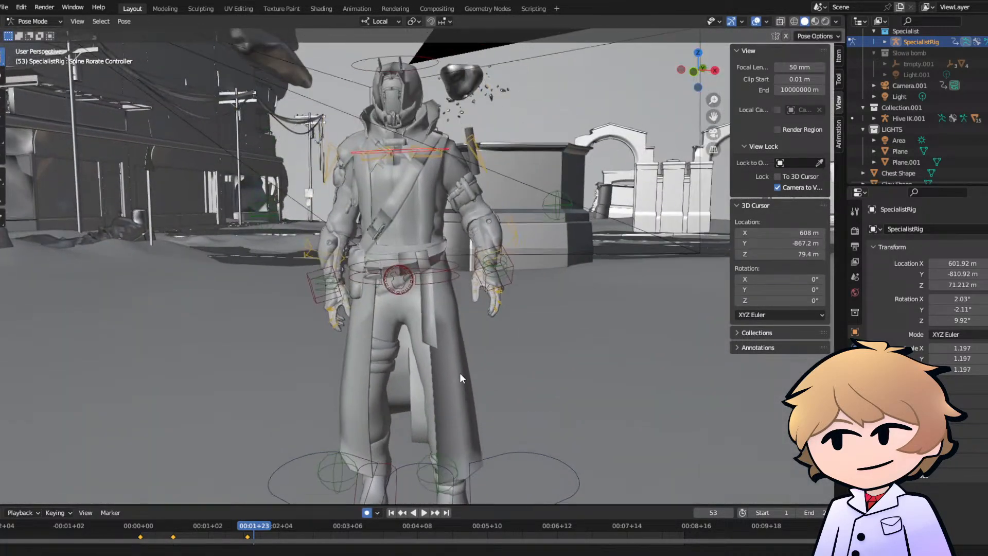
pyautogui.click(143, 530)
pyautogui.click(713, 133)
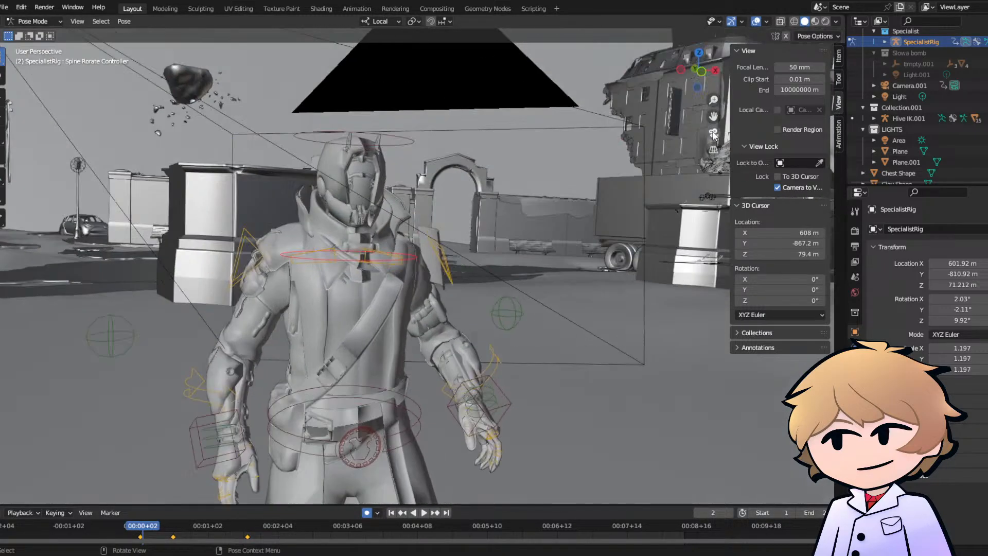
pyautogui.press('space')
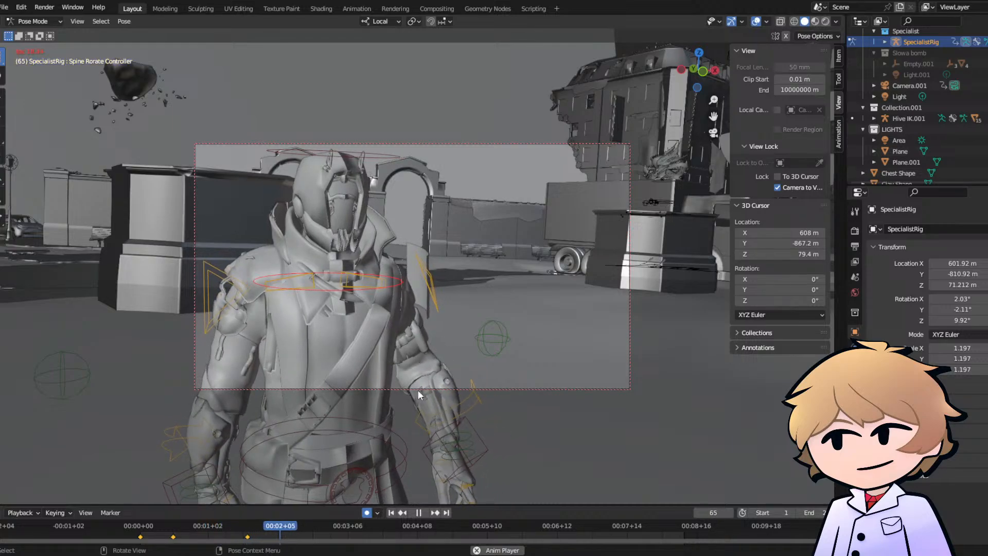
pyautogui.press('space')
# - Review the arm swing of the Hand.L IK Controller and delete its last keyframe, just after frame 56
pyautogui.click(437, 436)
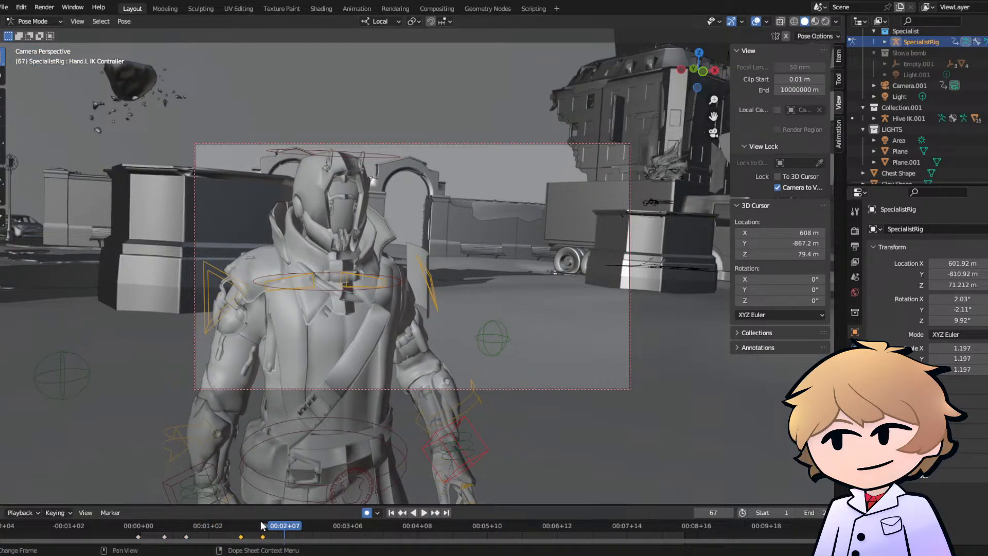
pyautogui.moveTo(263, 526); pyautogui.dragTo(168, 516)
pyautogui.press('space')
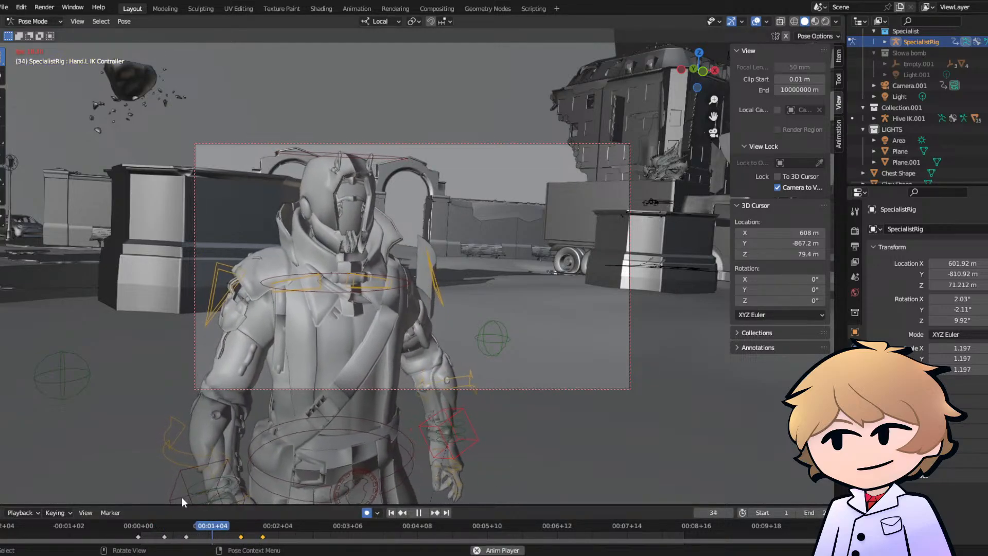
pyautogui.press('space')
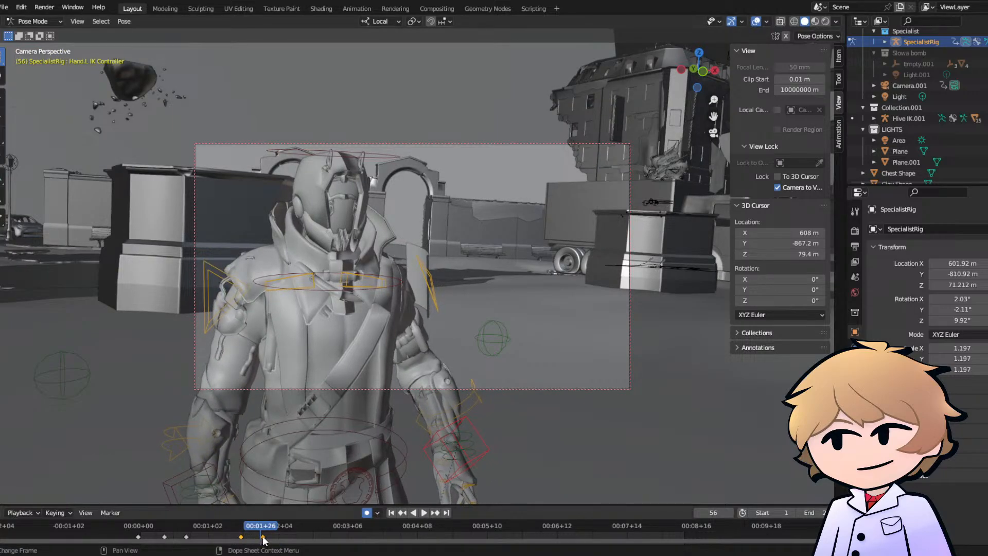
pyautogui.press('x')
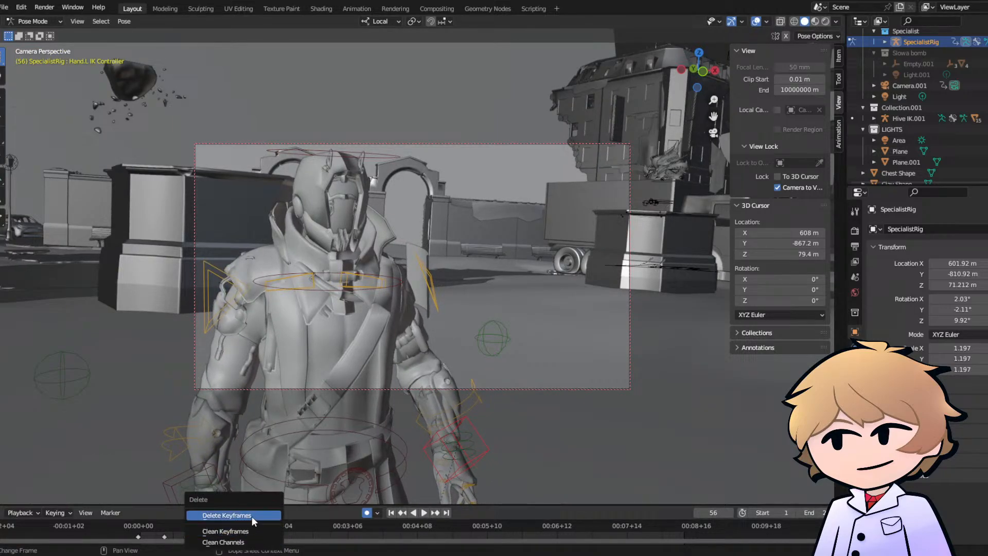
pyautogui.click(252, 517)
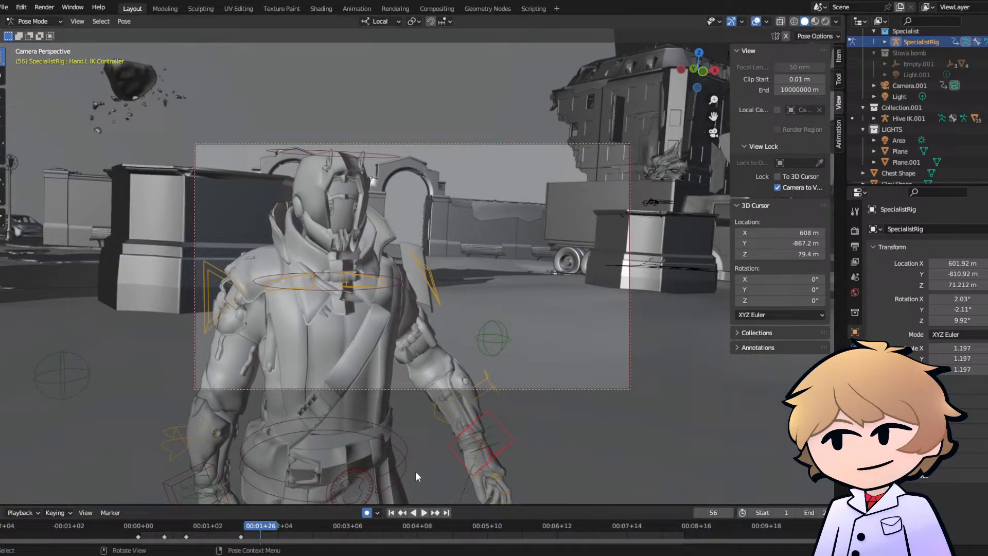
# - Move the Hand.L IK Controller outward at frame 56, shift that new keyframe to frame 63 and replay the motion
pyautogui.click(471, 426)
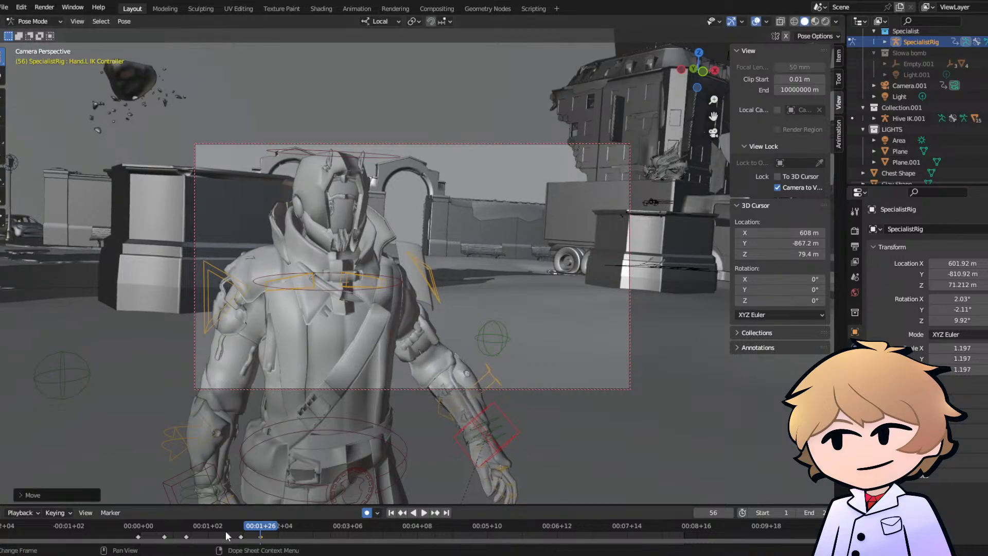
pyautogui.click(253, 532)
pyautogui.moveTo(263, 536); pyautogui.dragTo(278, 533)
pyautogui.click(162, 523)
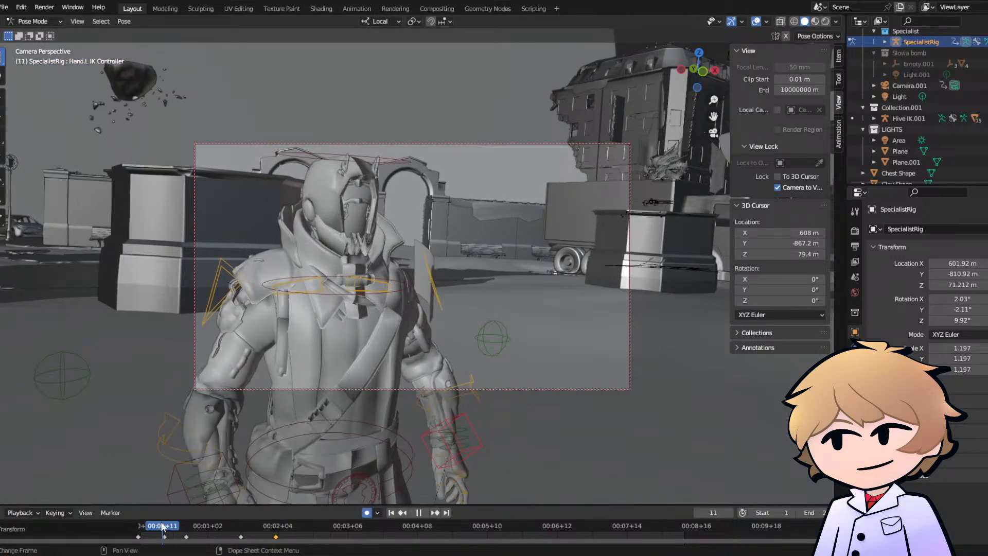
pyautogui.press('space')
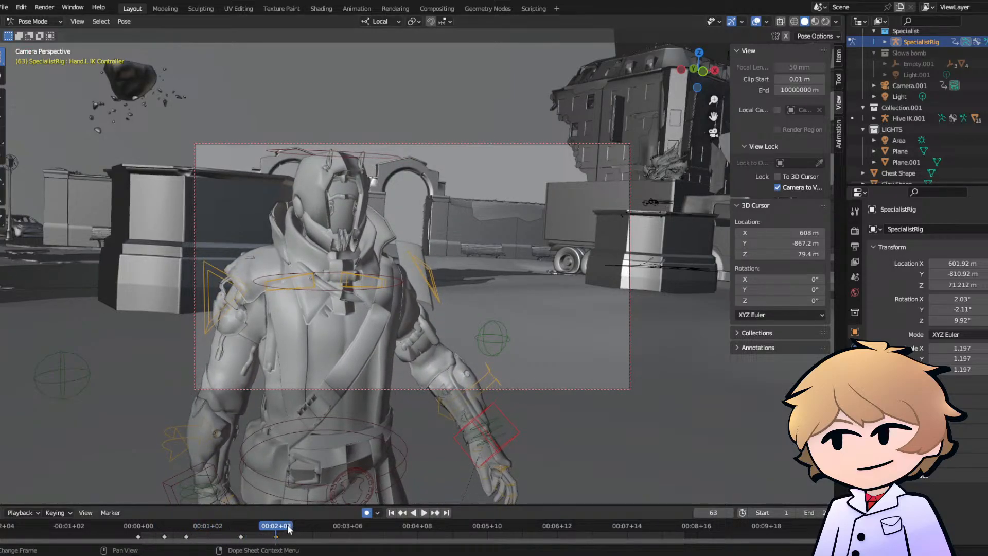
# - Move and rotate the Hand.L IK Controller at frame 93 to swing the arm back toward the body, and replay in camera view
pyautogui.moveTo(720, 147); pyautogui.dragTo(510, 275, button='middle')
pyautogui.press('g')
pyautogui.click(489, 278)
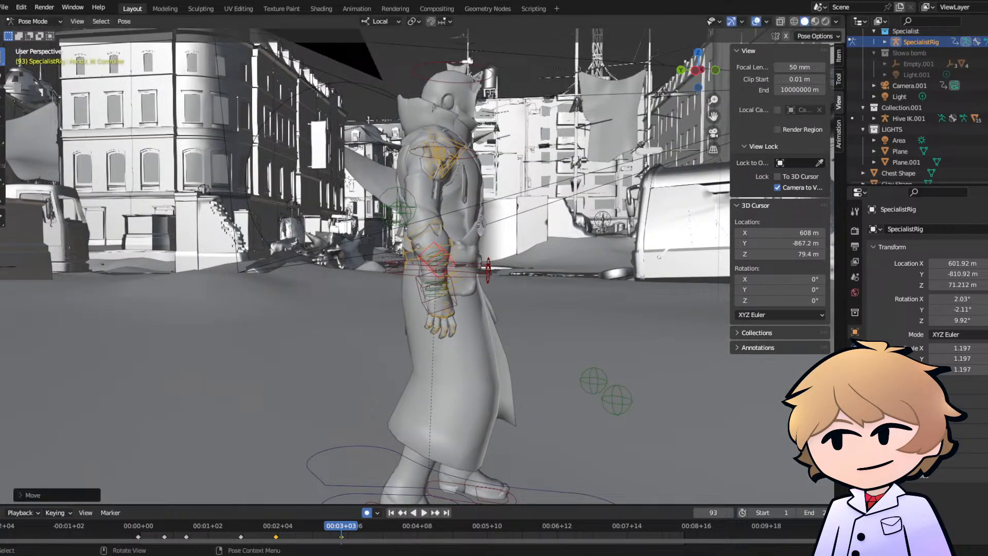
pyautogui.press('r')
pyautogui.click(479, 286)
pyautogui.click(713, 134)
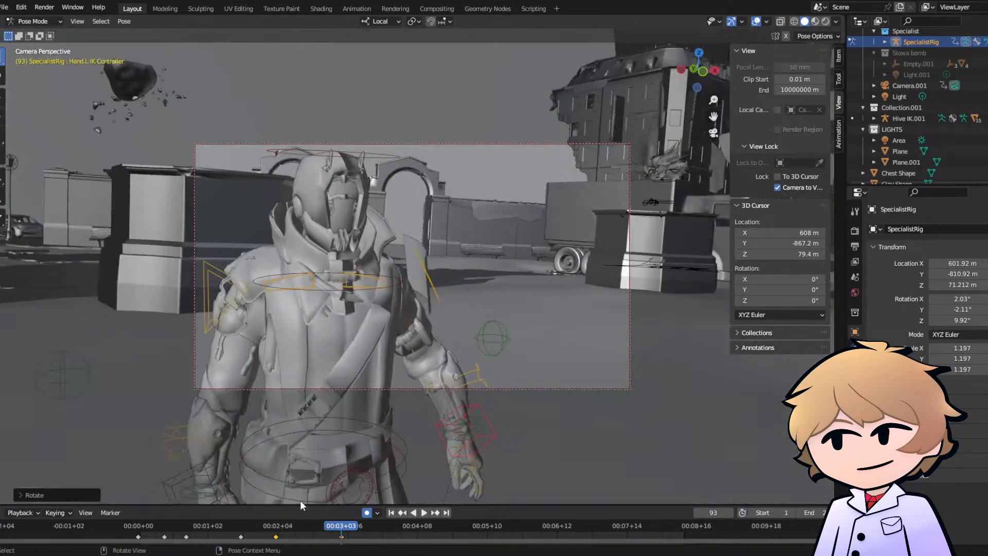
pyautogui.press('g')
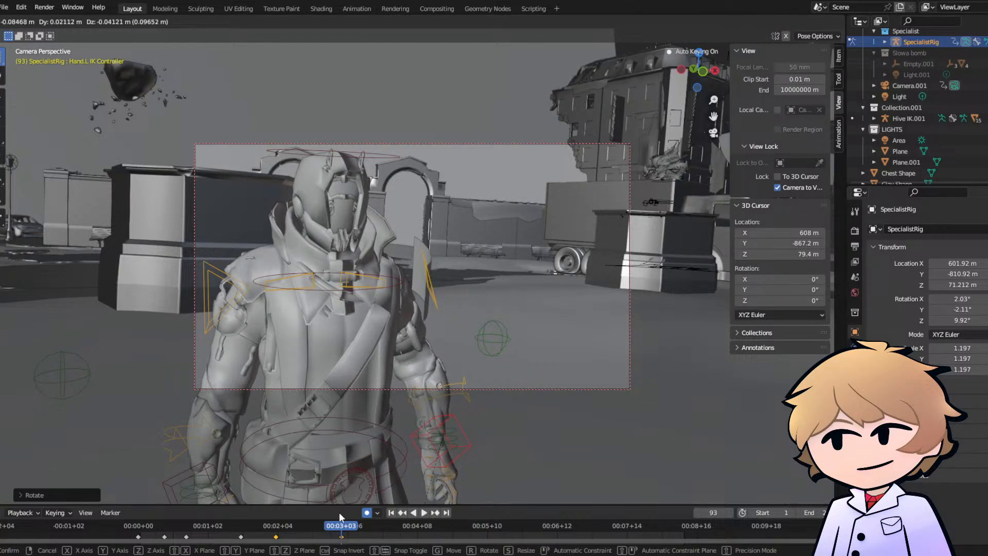
pyautogui.click(339, 513)
pyautogui.click(197, 527)
pyautogui.press('space')
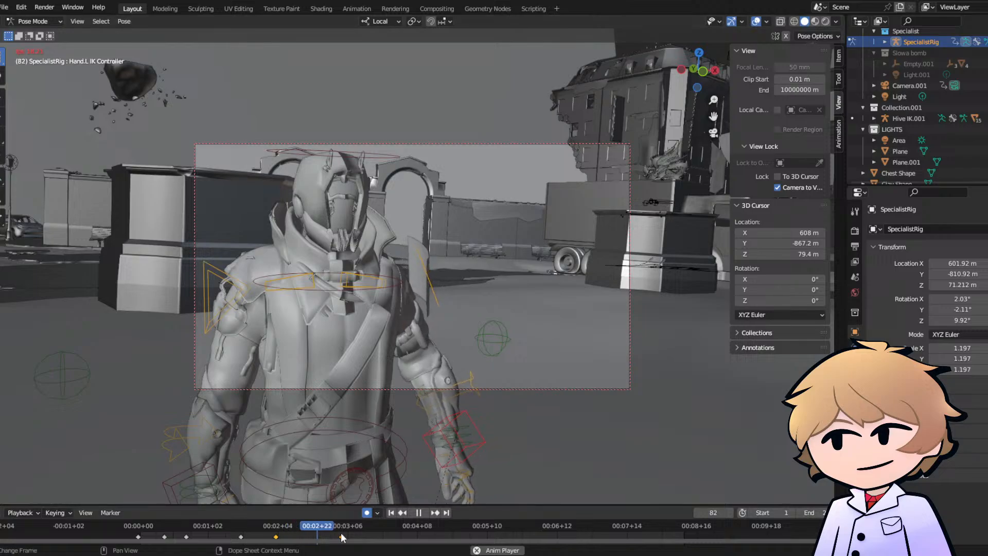
# - Shift the Hand.L IK Controller keyframe at frame 93 to frame 82 and replay the walk from the start
pyautogui.moveTo(341, 536); pyautogui.dragTo(304, 537)
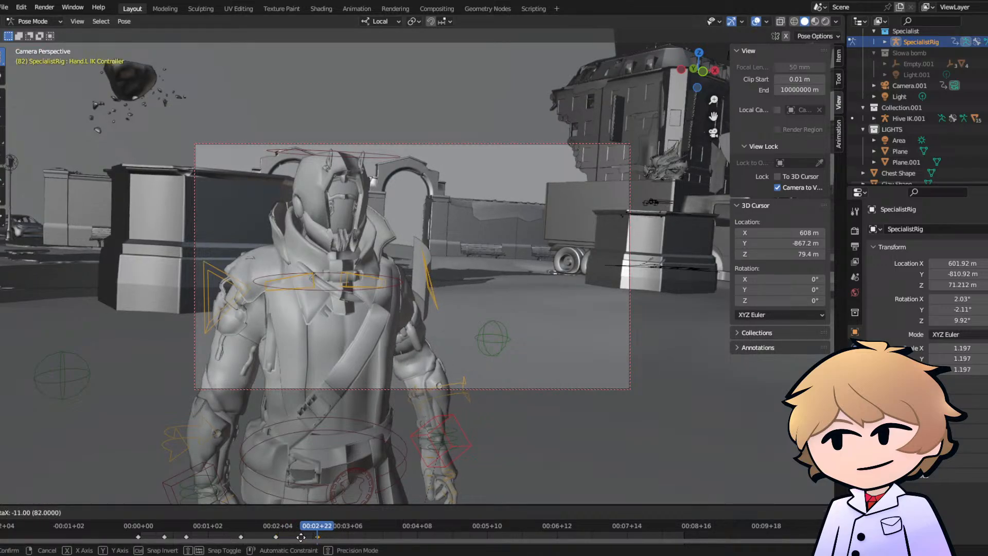
pyautogui.click(139, 529)
pyautogui.press('space')
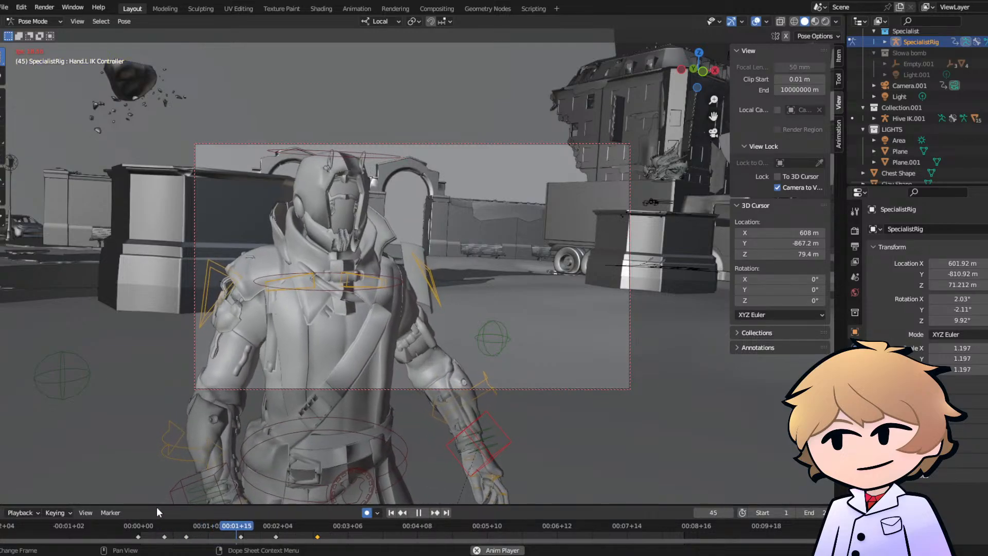
pyautogui.press('space')
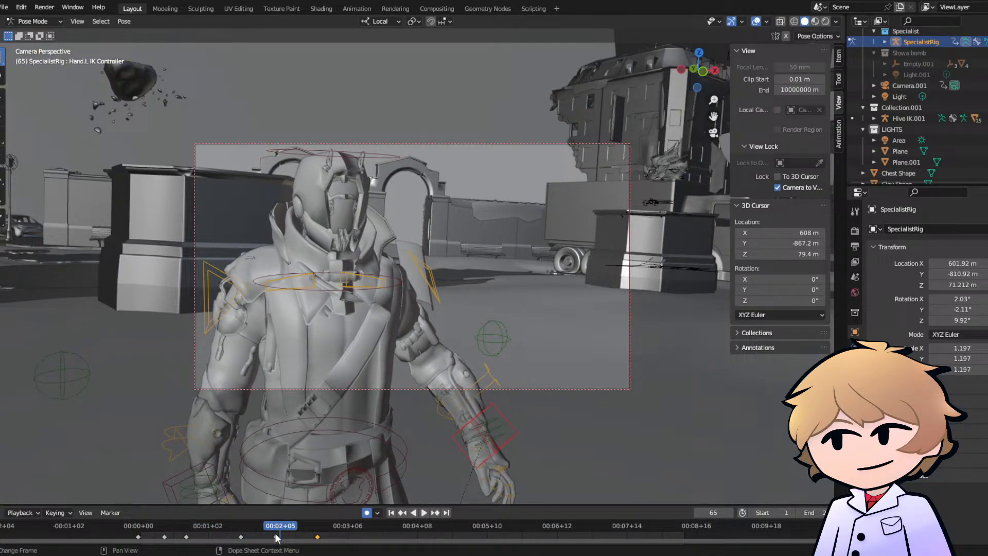
# - Delete the Hand.L IK Controller keyframe at frame 63, shift its frame 82 keyframe to about frame 68 and replay the walk
pyautogui.rightClick(275, 533)
pyautogui.click(265, 507)
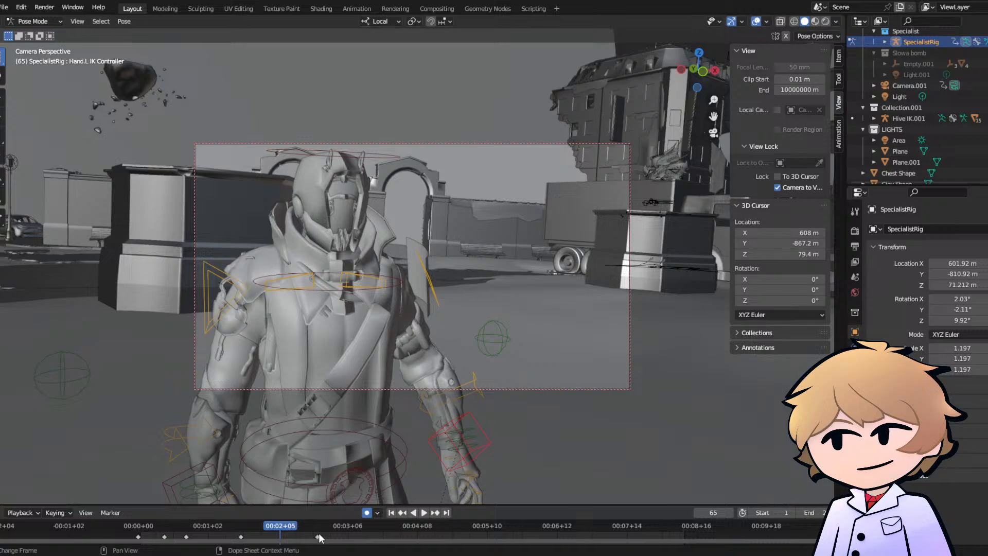
pyautogui.moveTo(320, 537); pyautogui.dragTo(277, 541)
pyautogui.moveTo(196, 529); pyautogui.dragTo(196, 529)
pyautogui.press('space')
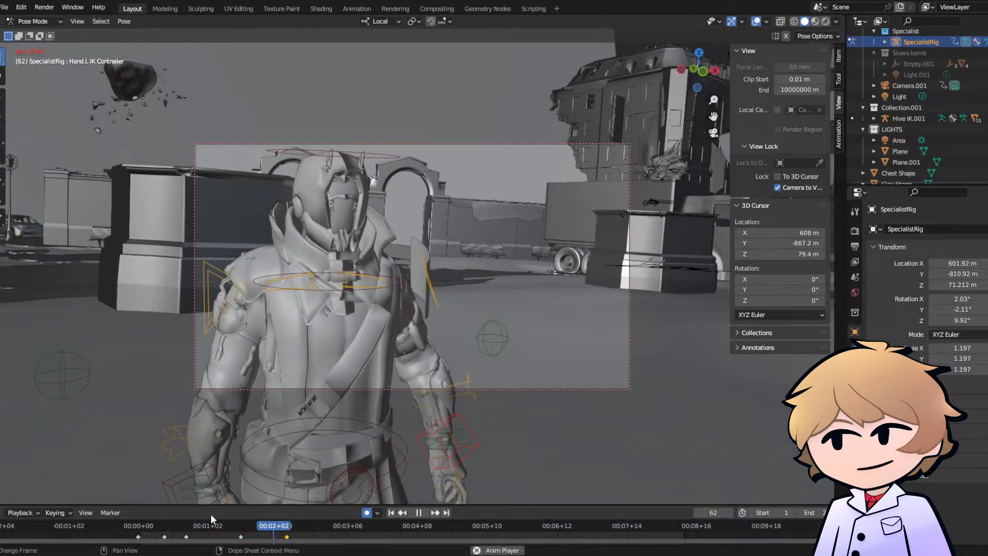
pyautogui.press('space')
pyautogui.moveTo(263, 527); pyautogui.dragTo(258, 529)
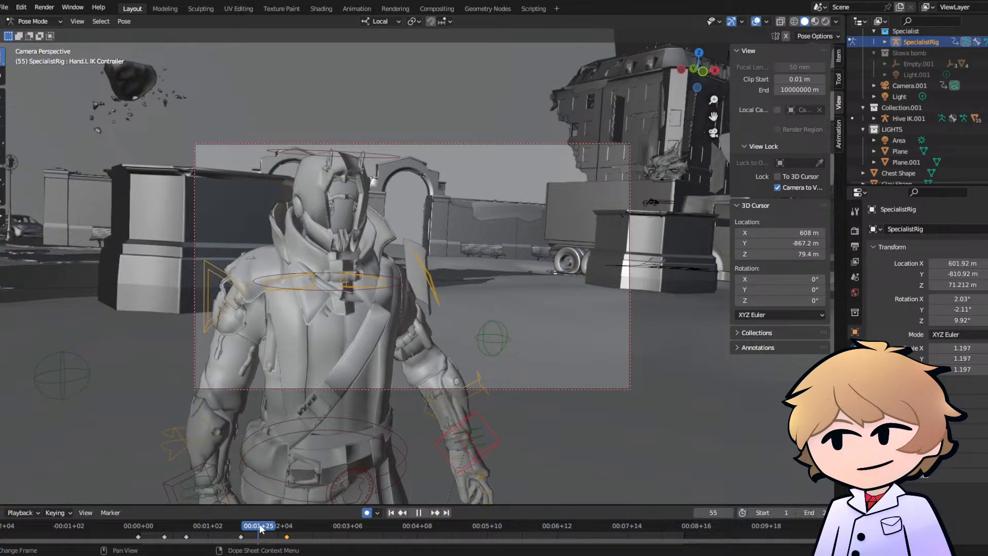
pyautogui.press('space')
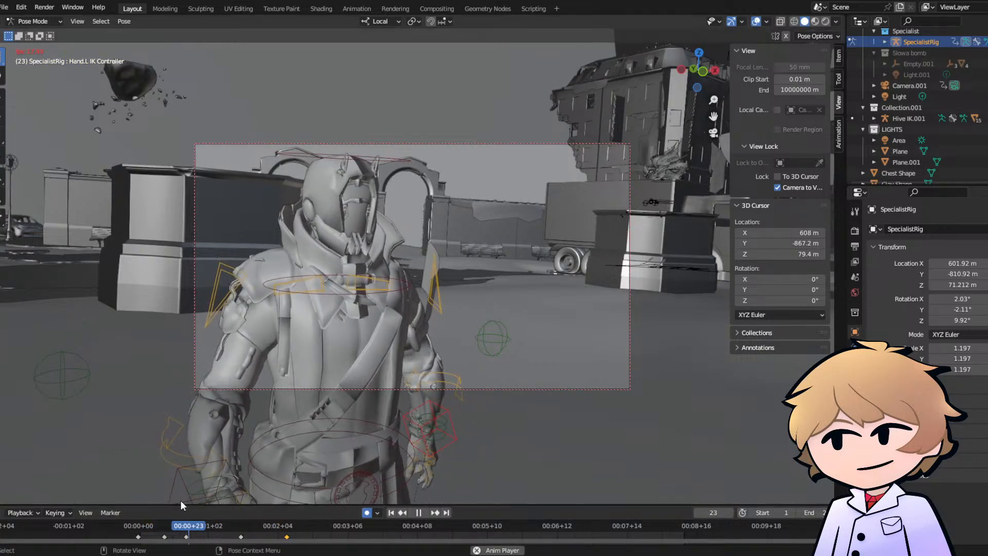
# - Delete the last keyframe of the Hand.R IK Controller, near frame 57, and replay its arm swing
pyautogui.click(220, 476)
pyautogui.press('space')
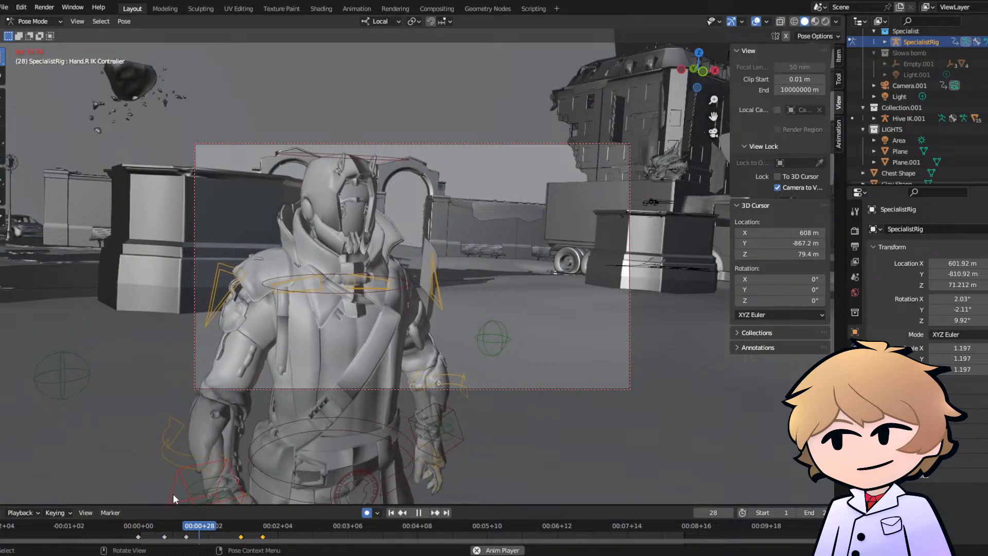
pyautogui.press('space')
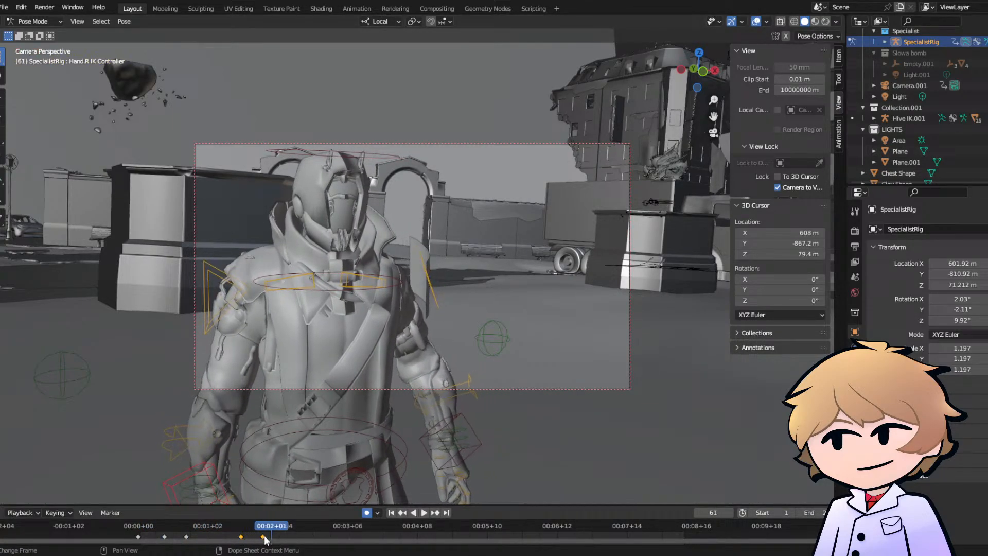
pyautogui.click(261, 513)
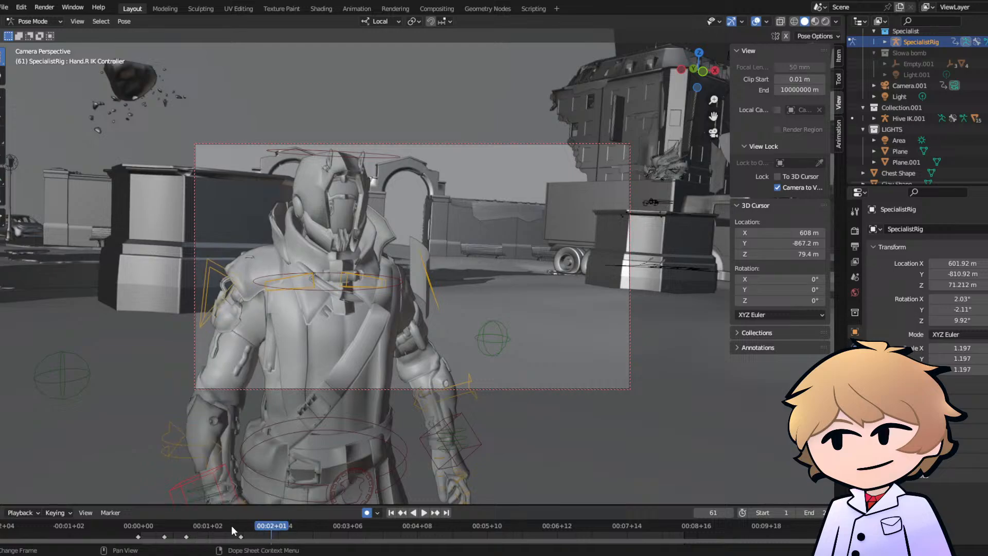
pyautogui.moveTo(231, 526); pyautogui.dragTo(235, 523)
pyautogui.moveTo(174, 524); pyautogui.dragTo(171, 524)
pyautogui.press('space')
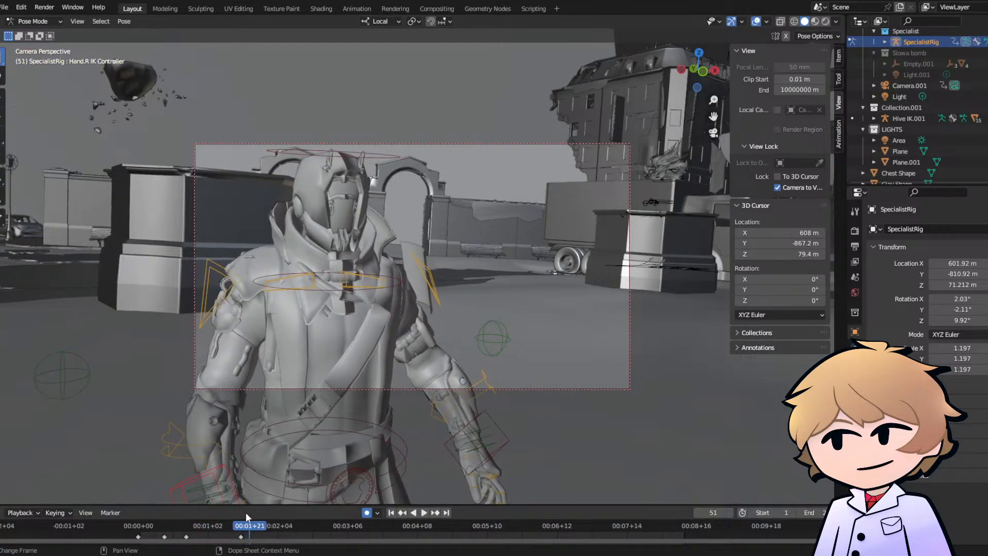
# - Keyframe a small move of the Hand.R IK Controller at frame 59 from a side view and play it back
pyautogui.moveTo(265, 526); pyautogui.dragTo(268, 526)
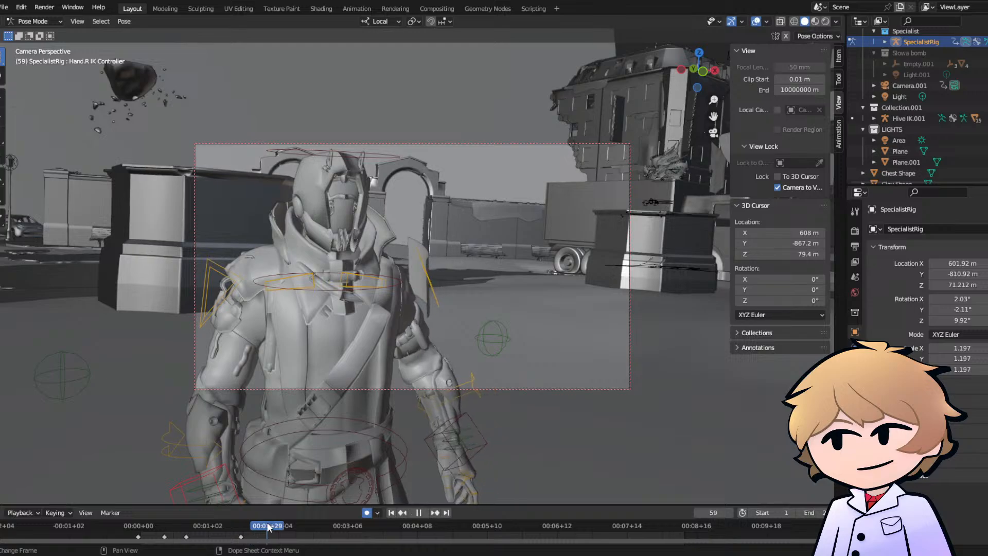
pyautogui.click(713, 134)
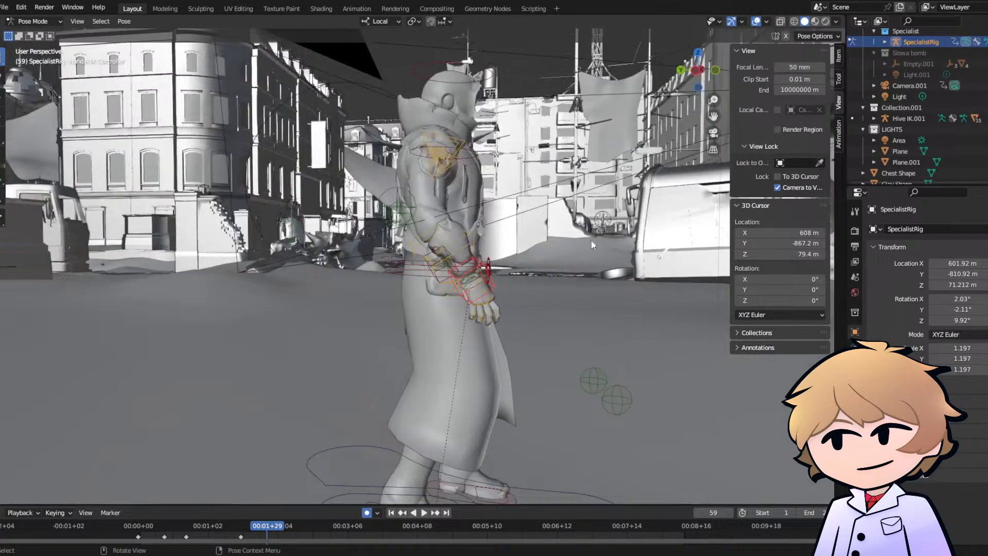
pyautogui.click(444, 305)
pyautogui.press('space')
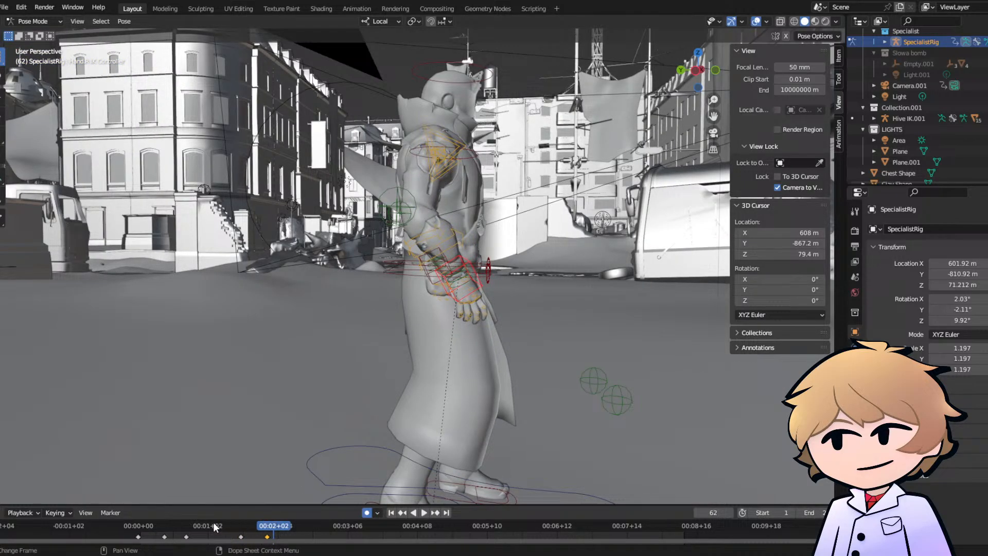
# - Move and rotate the Hand.R IK Controller at frame 59 so the hand swings in front of the body, and replay
pyautogui.moveTo(213, 523); pyautogui.dragTo(277, 535)
pyautogui.press('g')
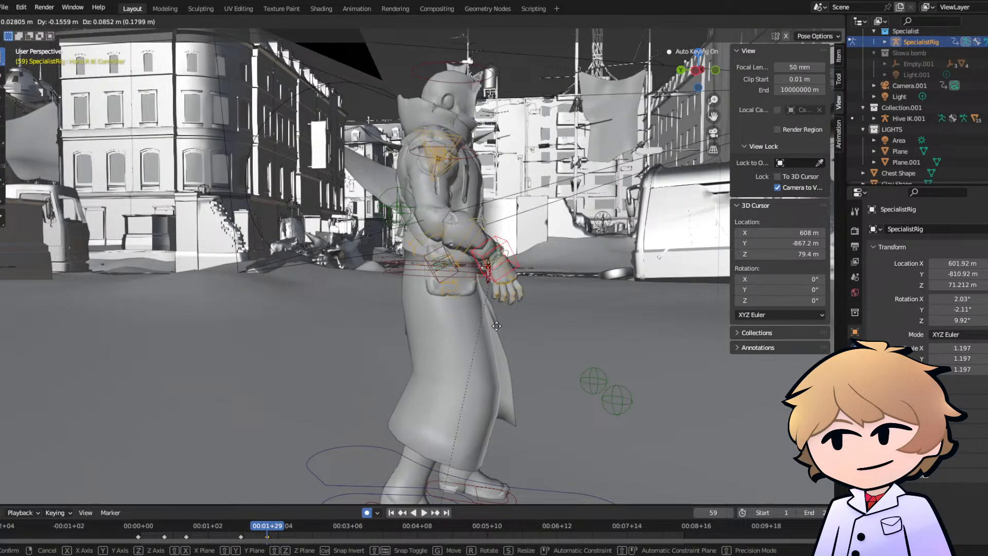
pyautogui.click(515, 315)
pyautogui.press('r')
pyautogui.click(533, 315)
pyautogui.press('g')
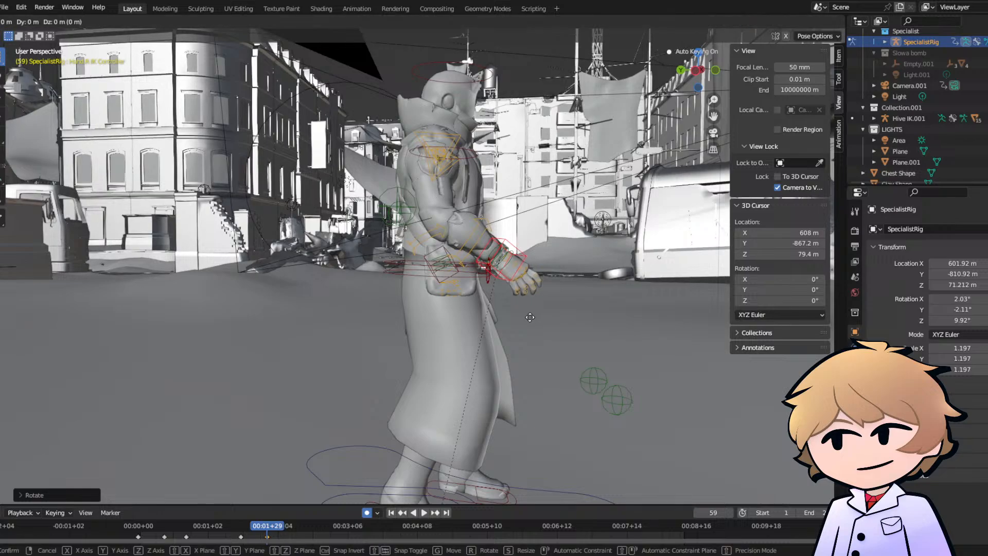
pyautogui.click(516, 326)
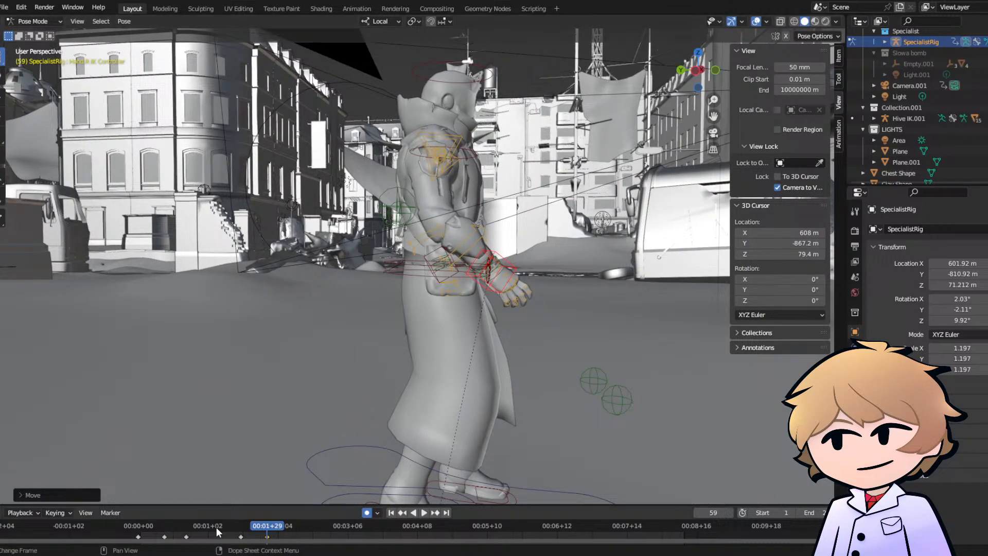
pyautogui.click(185, 525)
pyautogui.press('space')
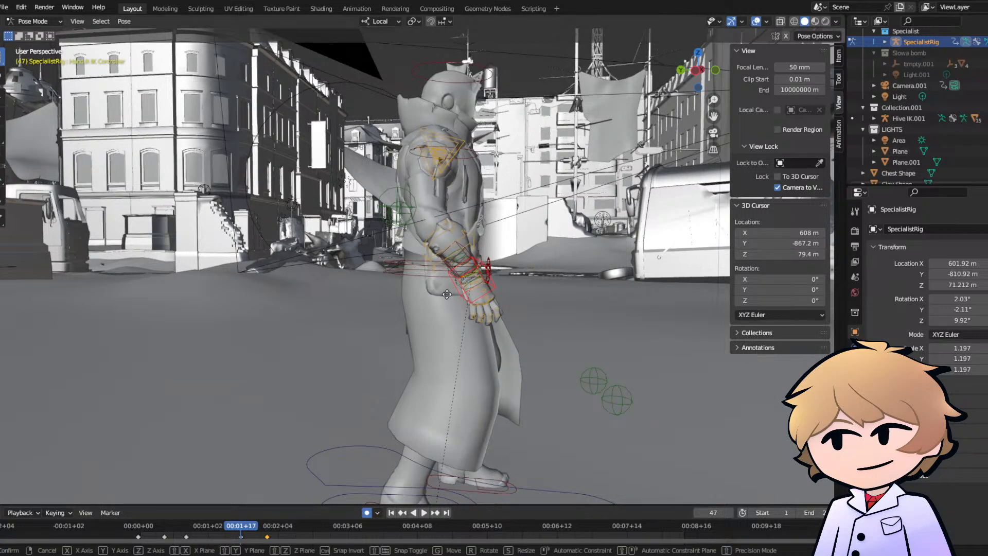
# - Move the Hand.R IK Controller back toward the hip at frame 47 and replay the arm swing from the side
pyautogui.press('g')
pyautogui.click(335, 420)
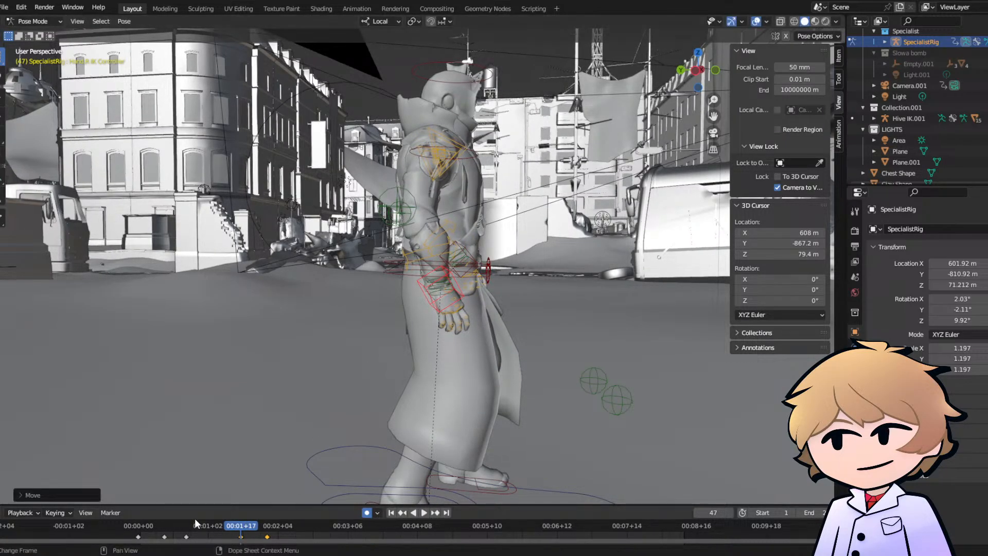
pyautogui.press('space')
pyautogui.click(189, 524)
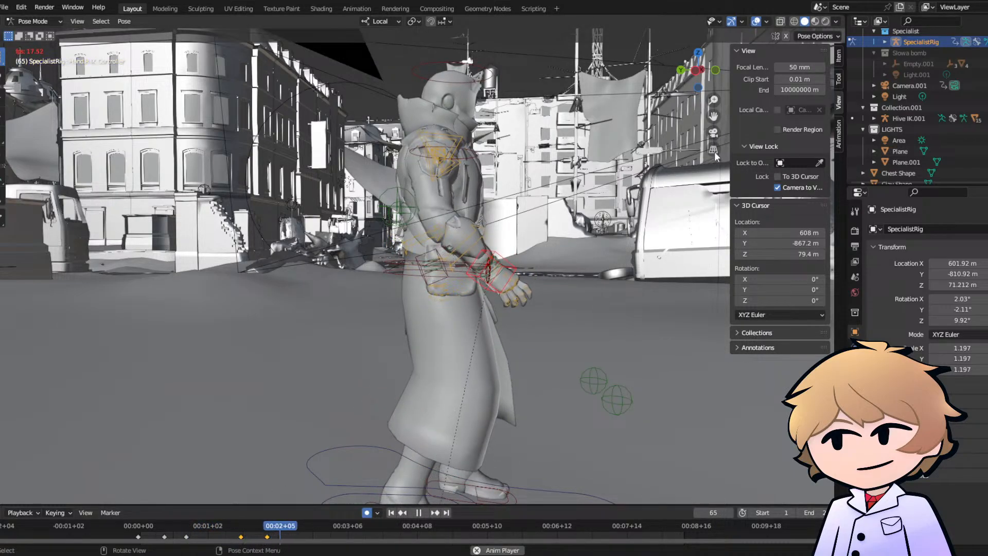
pyautogui.press('space')
# - Replay the walk in camera view to review the right arm's swing
pyautogui.click(713, 132)
pyautogui.click(202, 524)
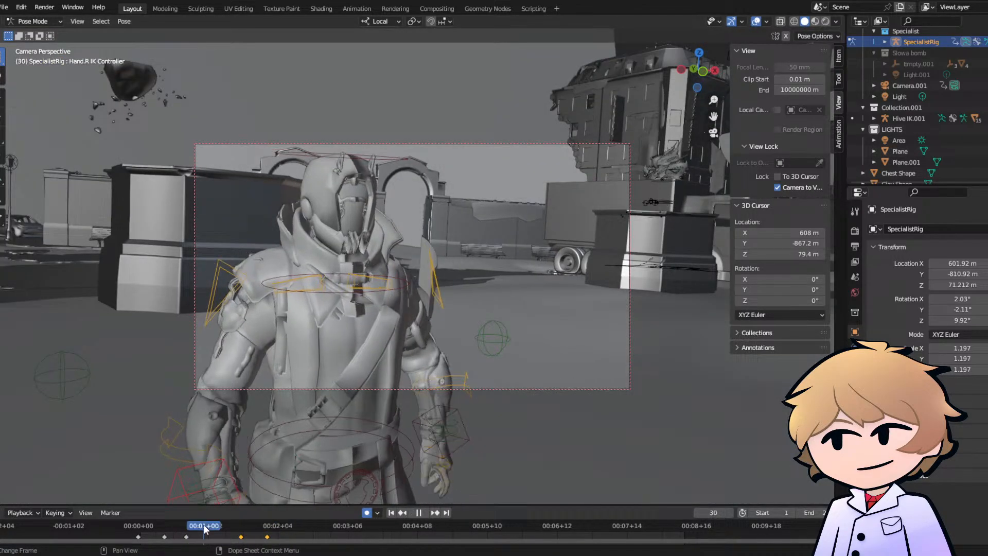
pyautogui.press('space')
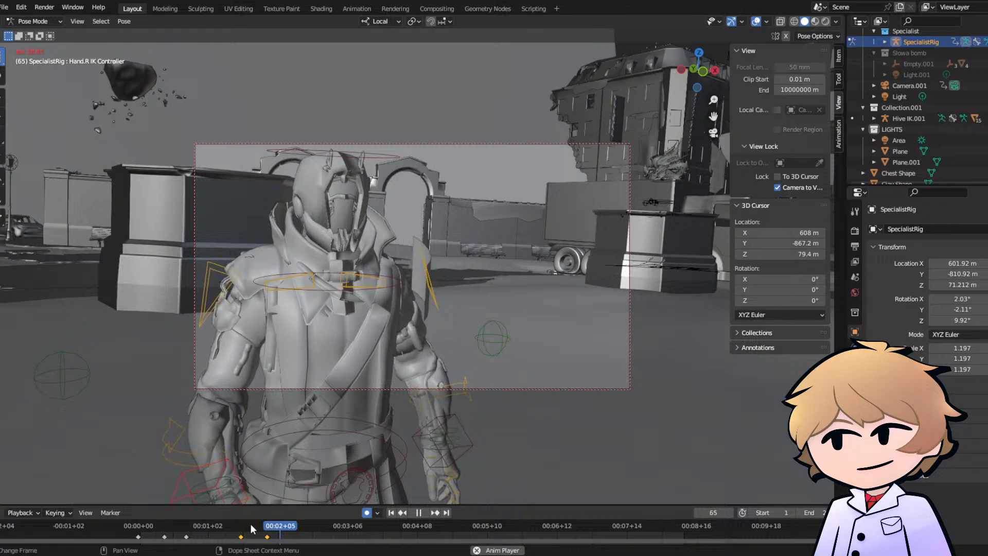
pyautogui.press('space')
pyautogui.moveTo(152, 525); pyautogui.dragTo(129, 525)
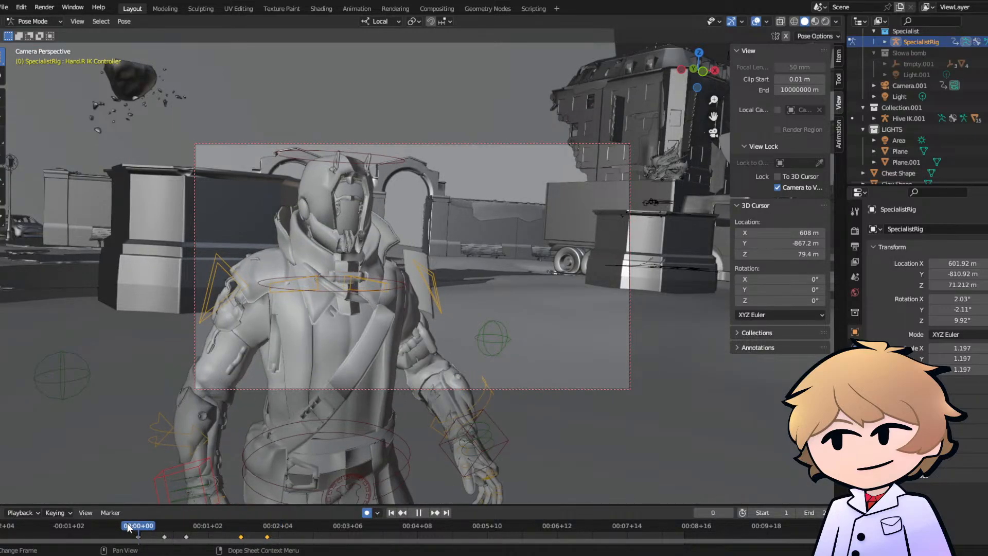
pyautogui.press('space')
pyautogui.press('space')
# - Keyframe the Head Rotate Controller's rotation at frame 1 using a trackball rotation
pyautogui.click(353, 154)
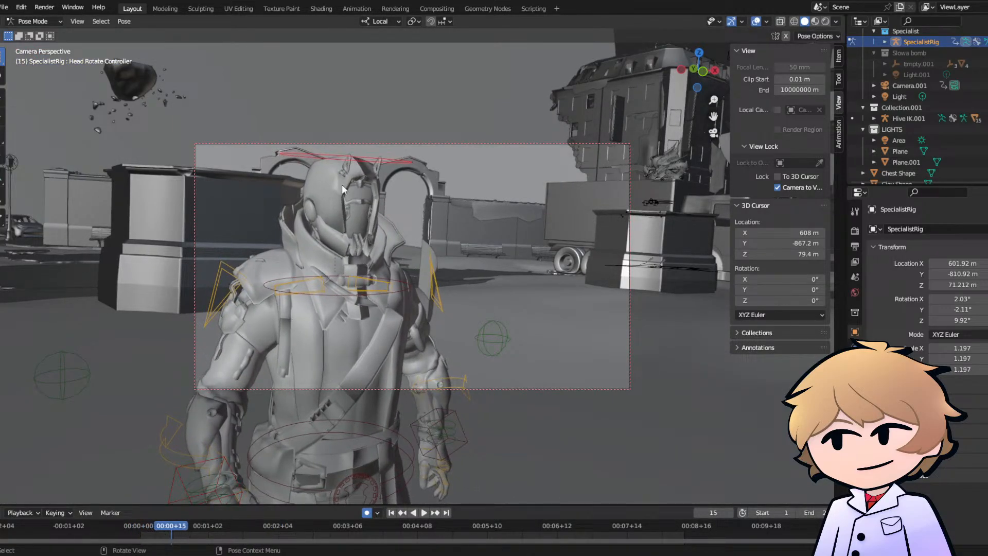
pyautogui.click(140, 525)
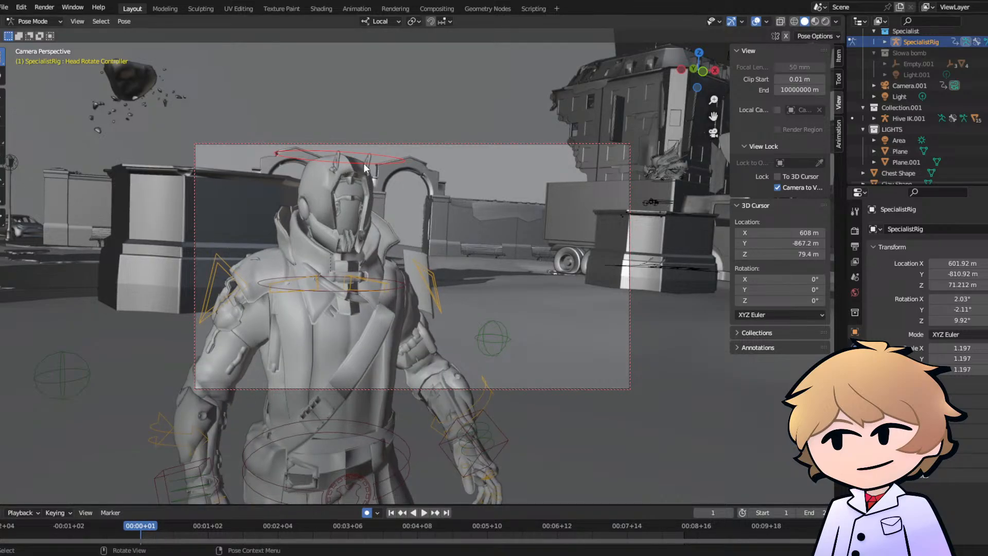
pyautogui.press('r')
pyautogui.press('r')
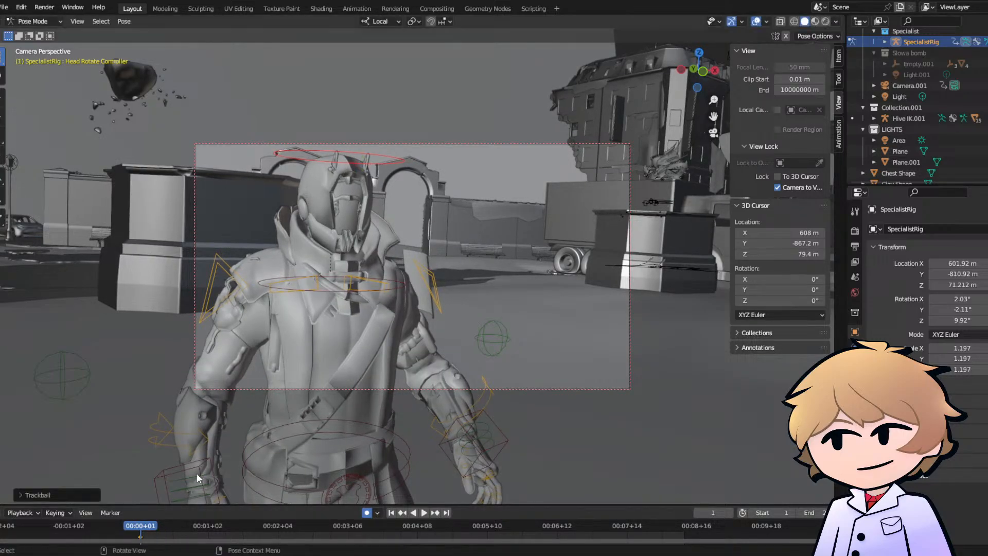
# - Trackball-rotate the Head Rotate Controller at frame 15 and replay the walk from the start
pyautogui.press('space')
pyautogui.press('r')
pyautogui.press('r')
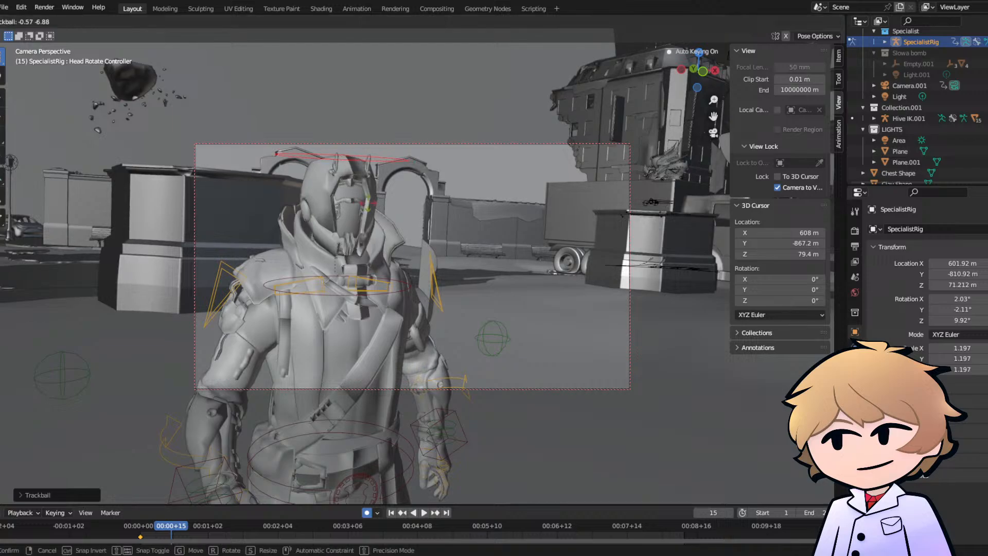
pyautogui.click(360, 239)
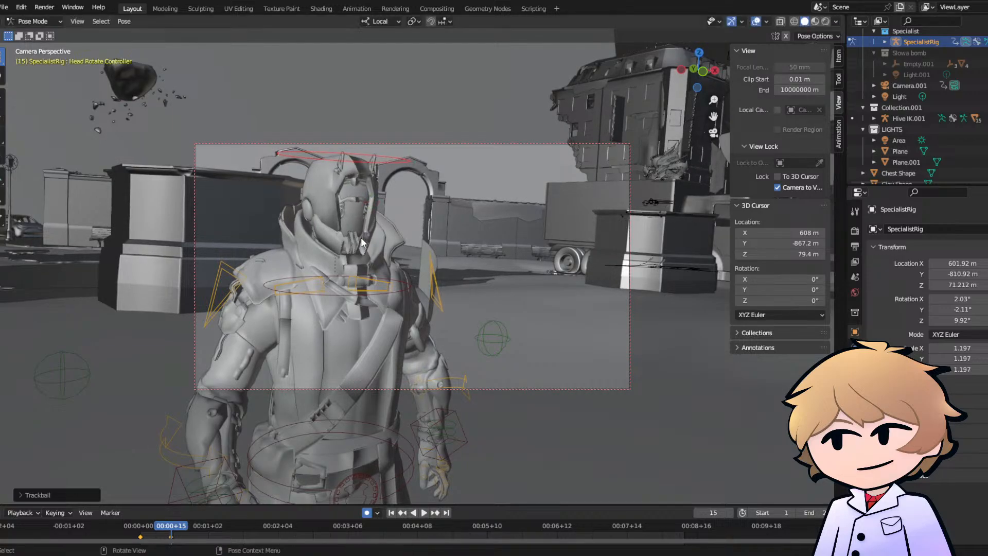
pyautogui.click(144, 526)
pyautogui.press('space')
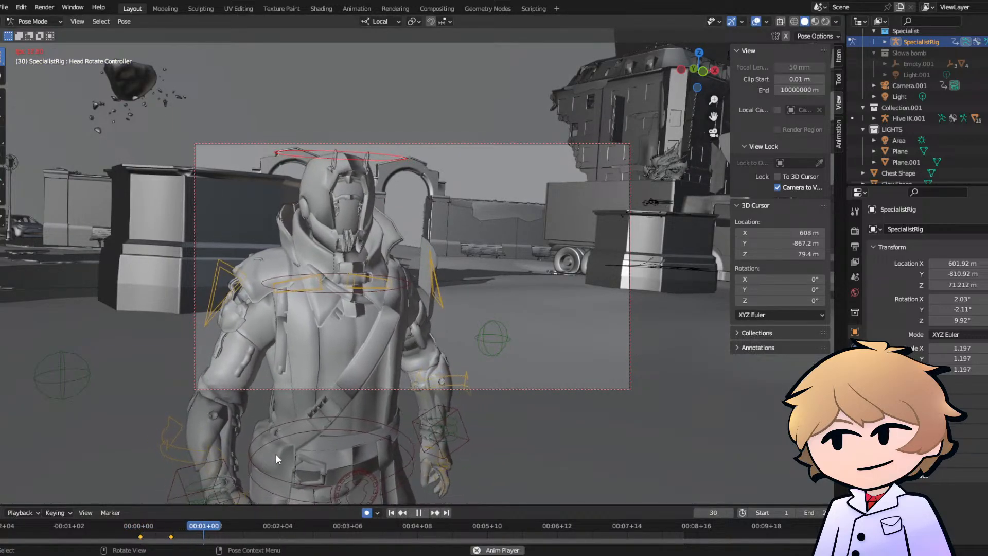
# - Trackball-rotate the Head Rotate Controller slightly at frame 44 and replay the walk from frame 0
pyautogui.press('space')
pyautogui.press('r')
pyautogui.press('r')
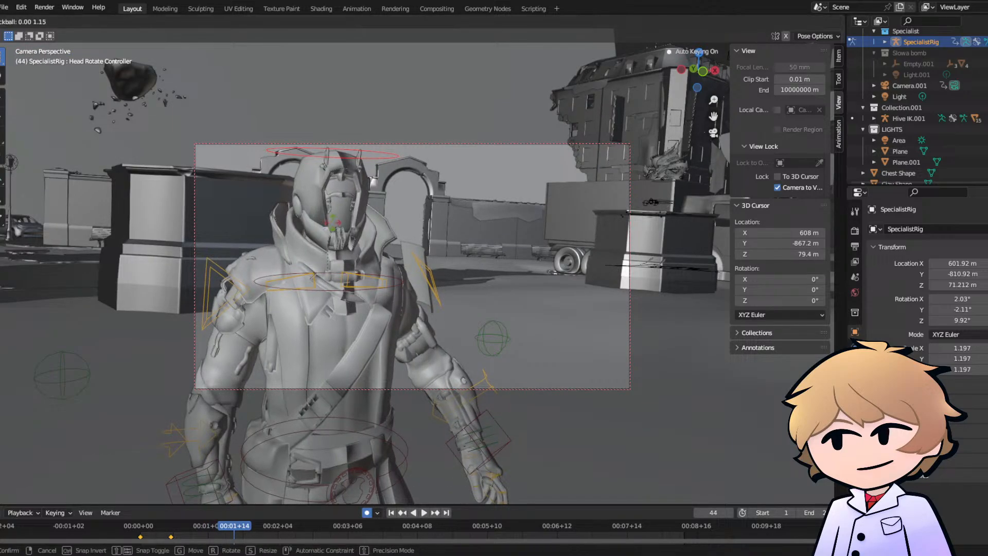
pyautogui.click(335, 227)
pyautogui.click(145, 533)
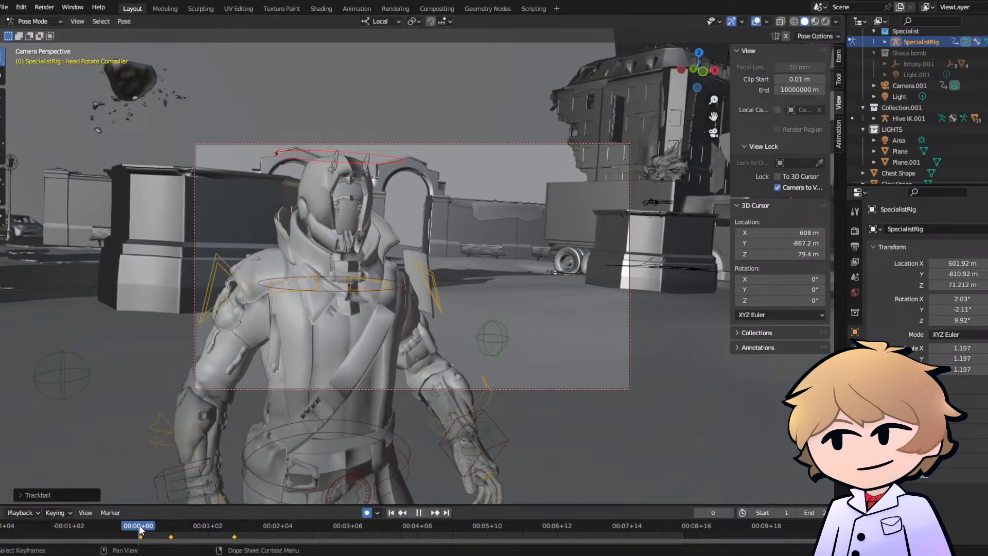
pyautogui.press('space')
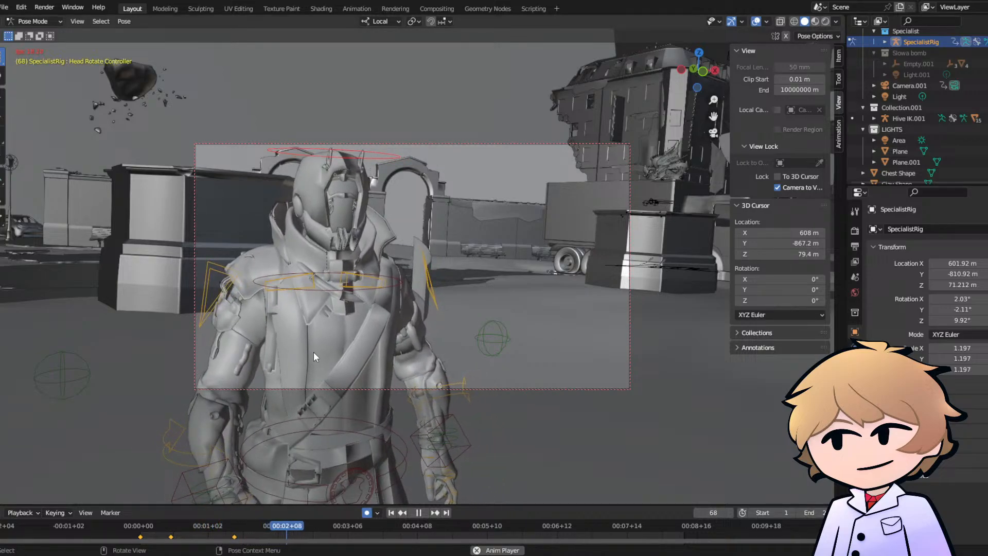
pyautogui.press('space')
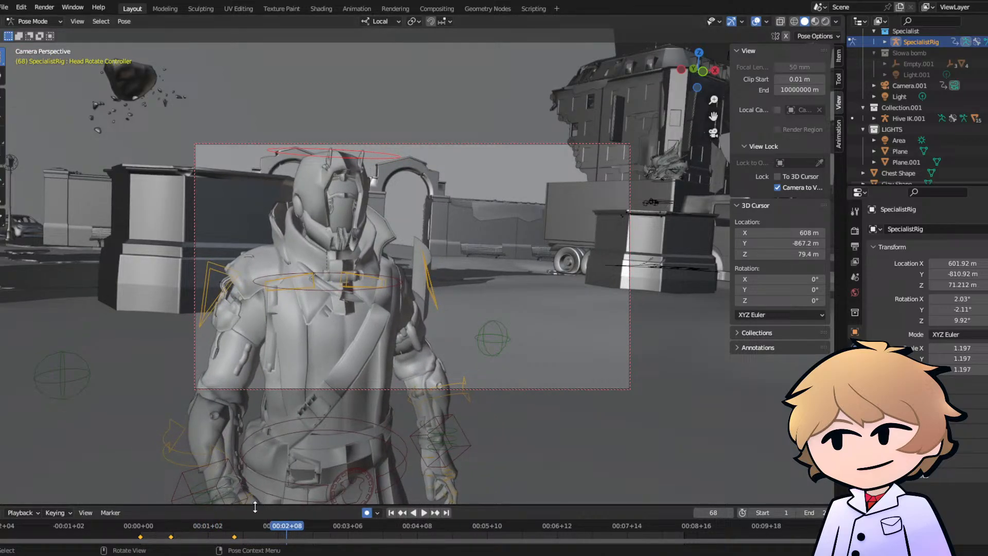
# - Select the Clav.R bone and keyframe a trackball rotation for it at frame 11
pyautogui.click(140, 530)
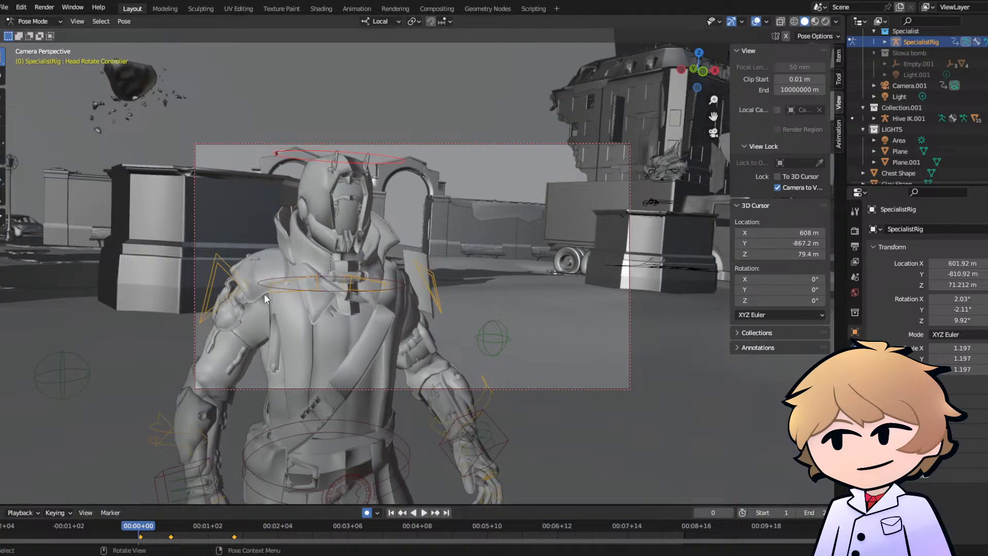
pyautogui.click(279, 287)
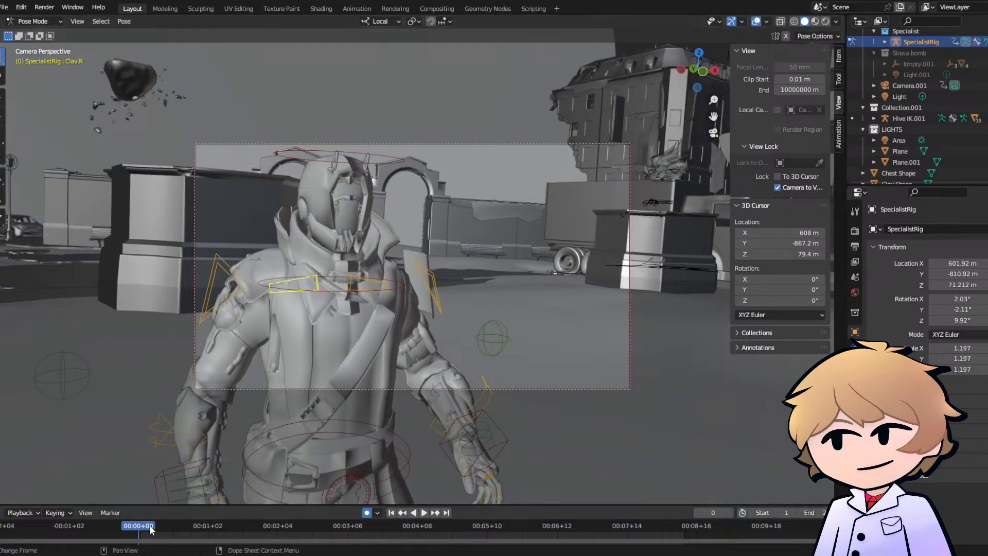
pyautogui.moveTo(151, 530); pyautogui.dragTo(162, 525)
pyautogui.press('r')
pyautogui.press('r')
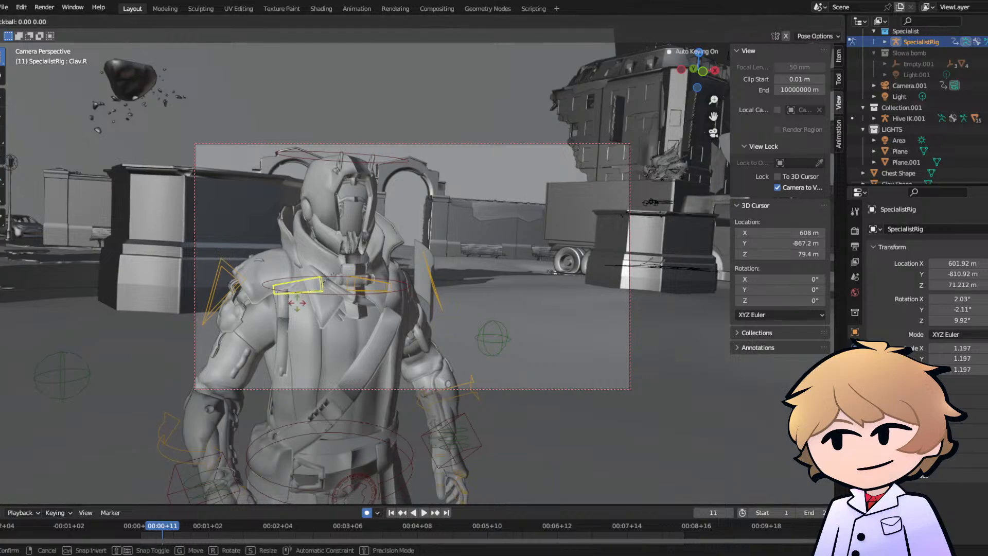
pyautogui.click(159, 532)
# - Keyframe a trackball rotation of the Clav.R bone at frame 1 and play the shoulder motion
pyautogui.moveTo(159, 530); pyautogui.dragTo(141, 523)
pyautogui.press('r')
pyautogui.press('r')
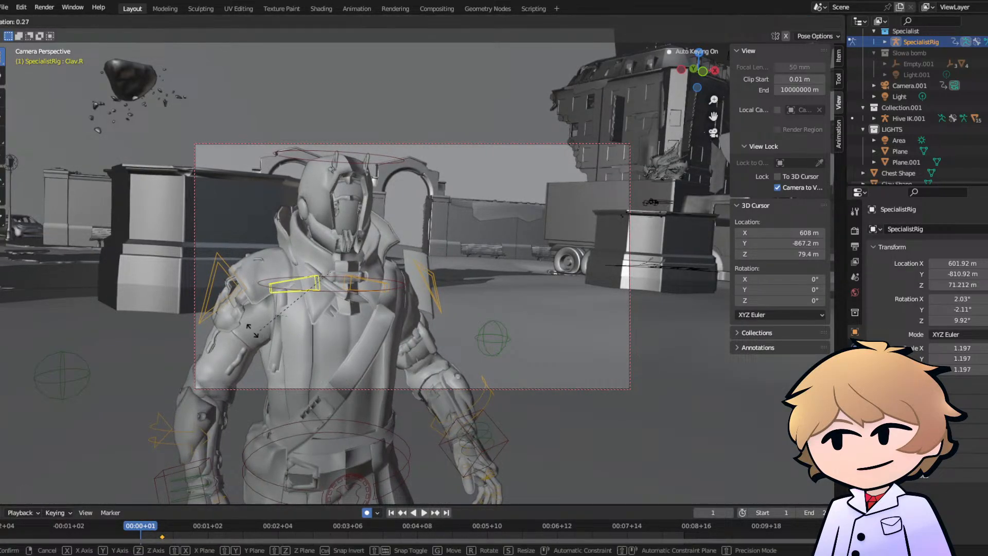
pyautogui.click(252, 335)
pyautogui.press('space')
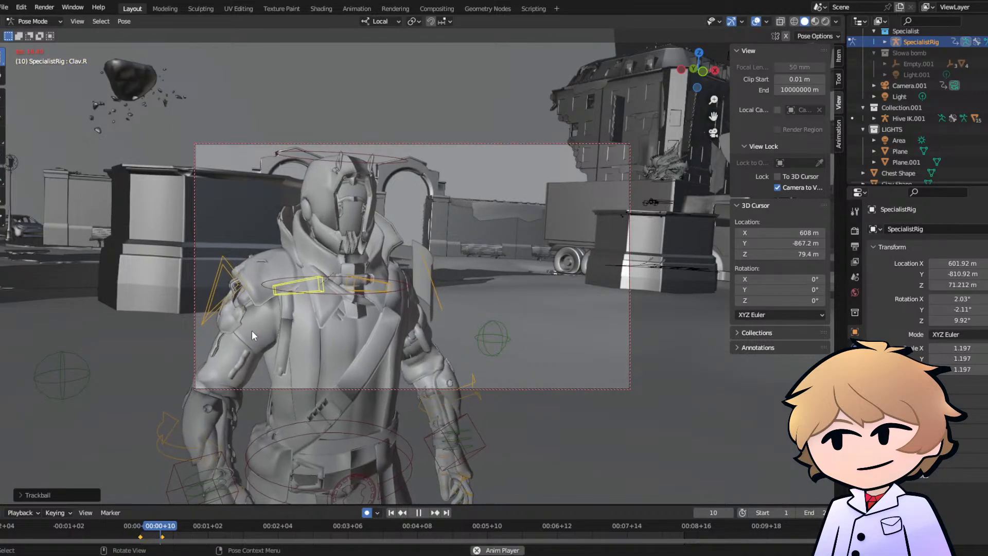
# - Trackball-rotate the Clav.R bone at frame 43 and replay the walk from the start
pyautogui.press('space')
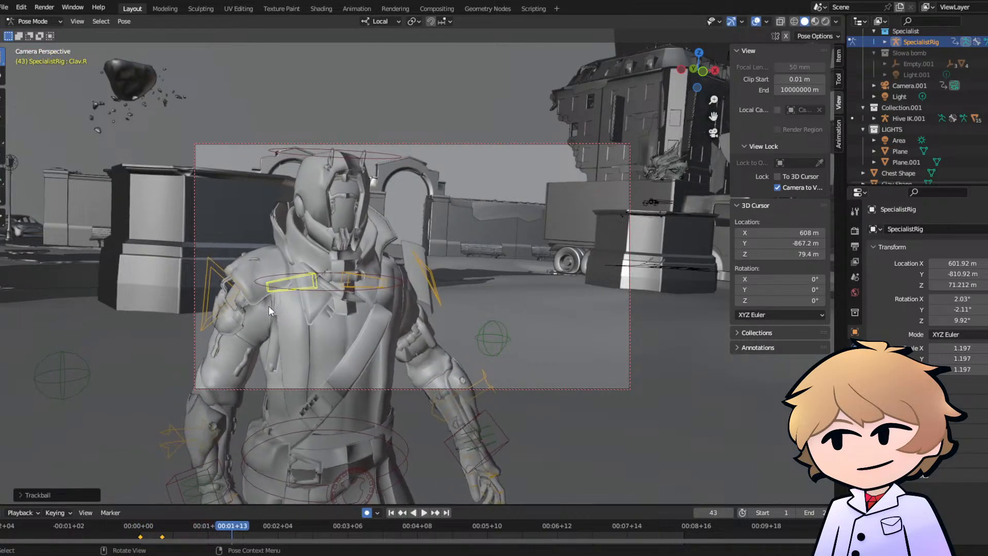
pyautogui.press('r')
pyautogui.press('r')
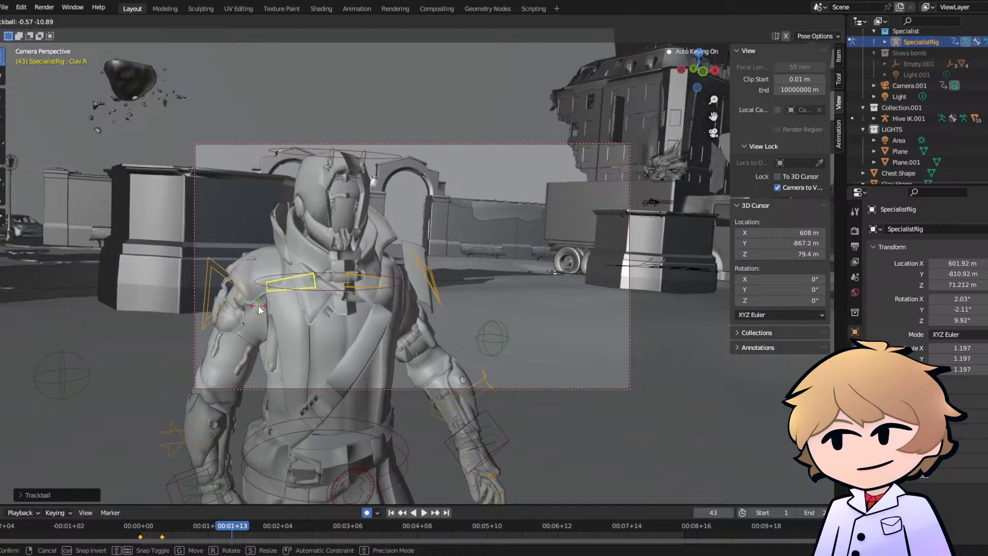
pyautogui.click(258, 309)
pyautogui.click(141, 530)
pyautogui.press('space')
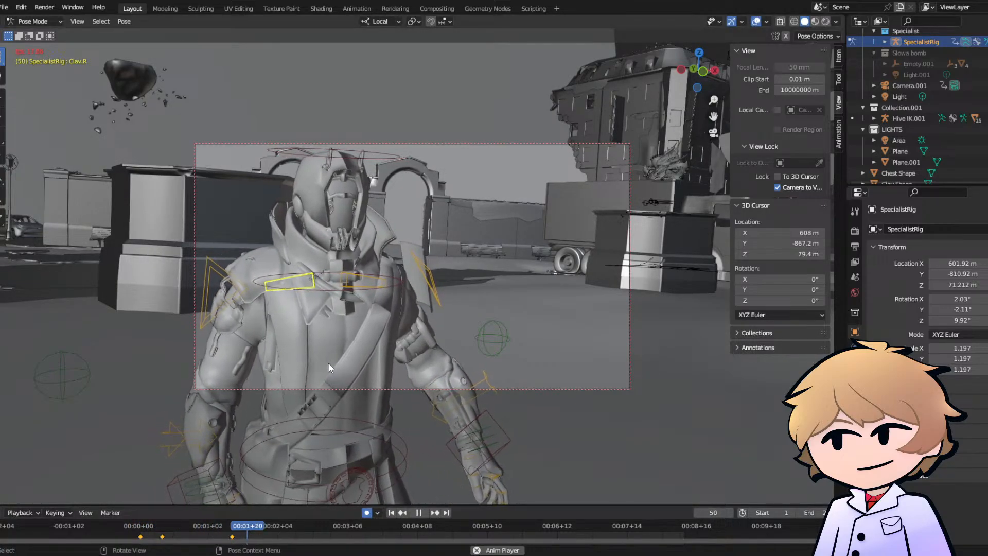
# - Trackball-rotate the Clav.R bone at frame 60 and replay the walk from the start
pyautogui.press('space')
pyautogui.press('space')
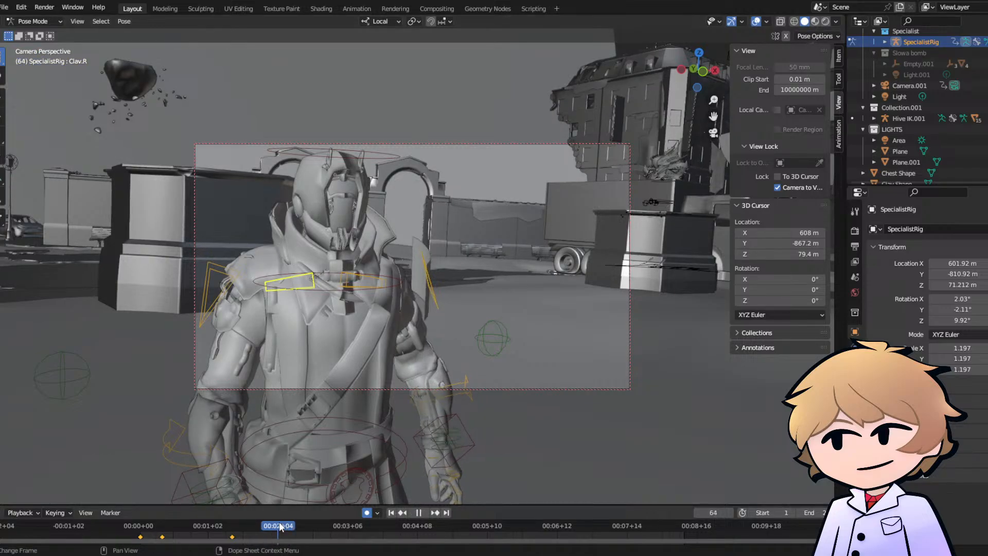
pyautogui.press('Escape')
pyautogui.press('r')
pyautogui.press('r')
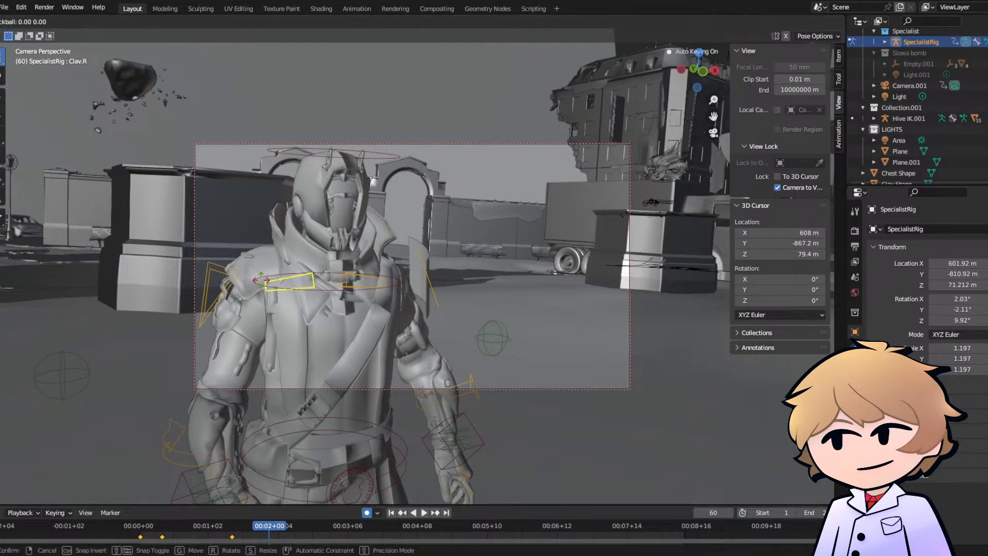
pyautogui.click(270, 292)
pyautogui.hotkey('shift', 'Left')
pyautogui.press('space')
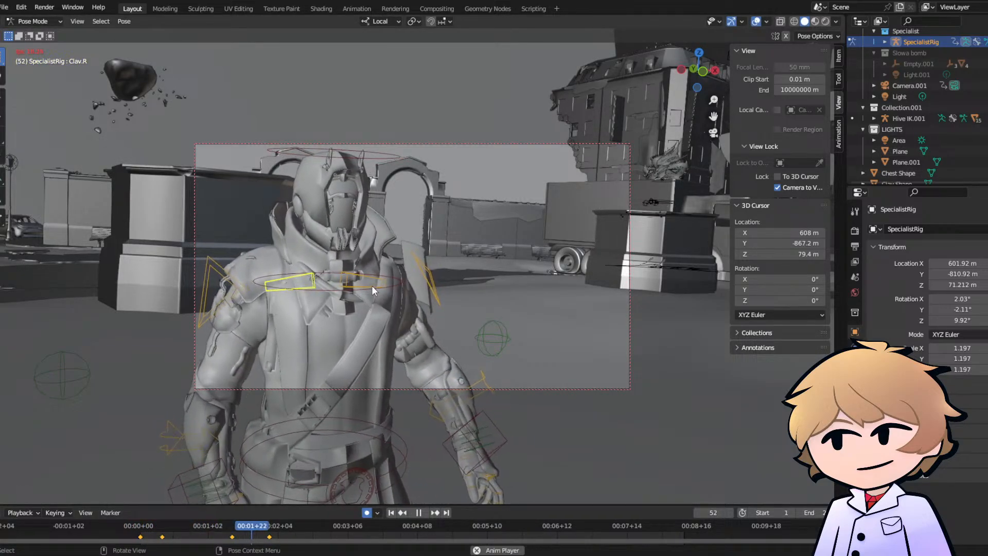
pyautogui.press('space')
pyautogui.click(140, 528)
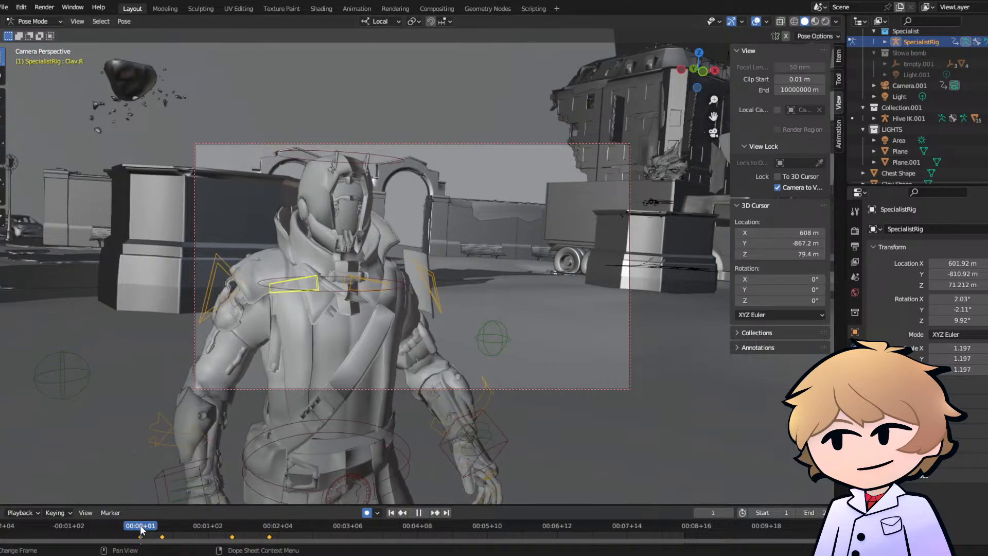
pyautogui.press('space')
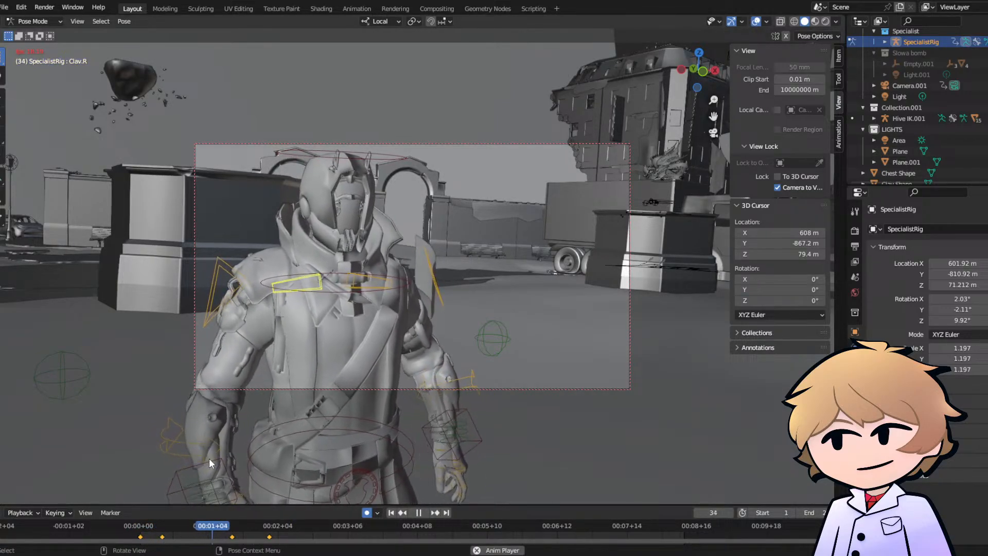
# - Replay the walk from the start several times to review the right shoulder motion
pyautogui.press('space')
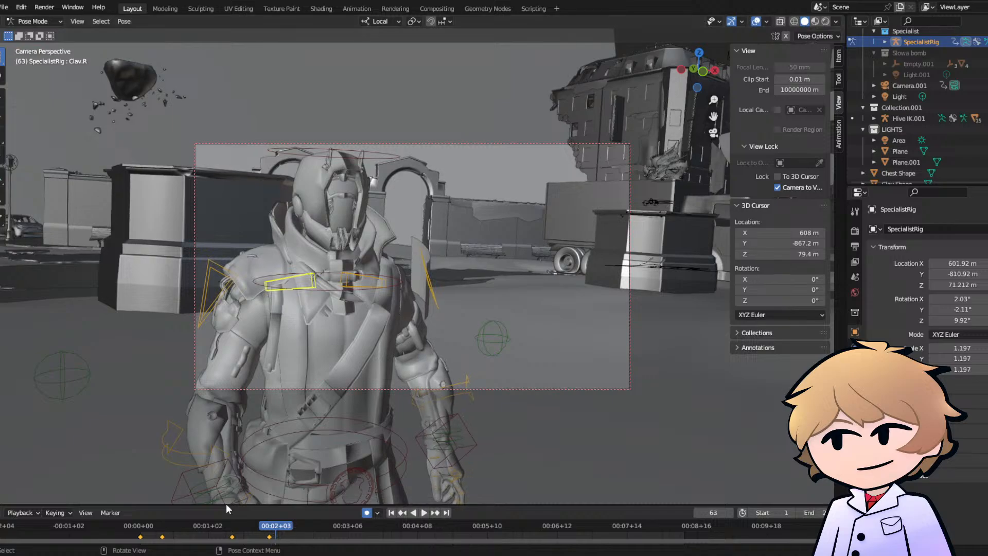
pyautogui.click(134, 527)
pyautogui.press('space')
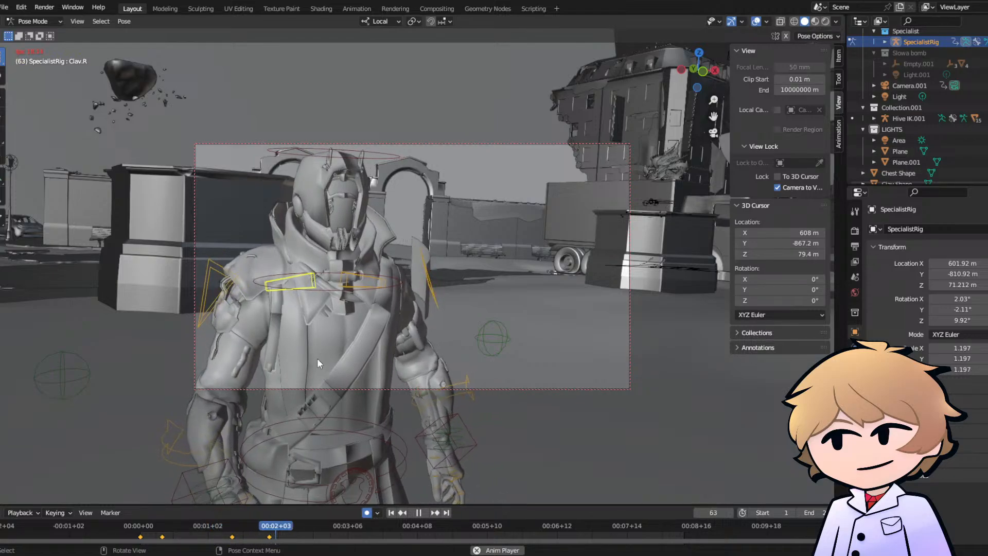
pyautogui.press('space')
pyautogui.click(147, 524)
pyautogui.press('space')
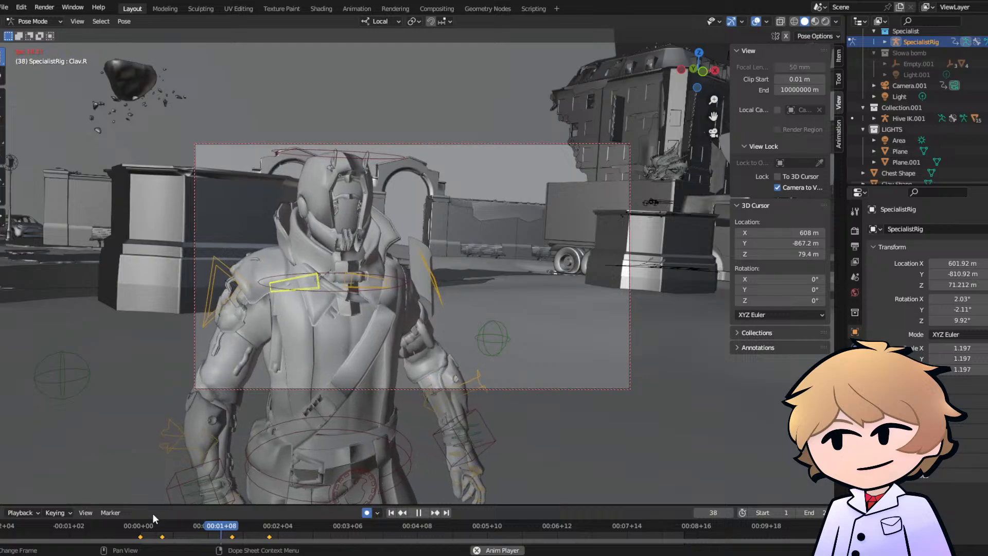
pyautogui.press('space')
# - Select the Pelvis bone, keyframe a trackball rotation for it at frame 32 and replay the walk
pyautogui.click(304, 431)
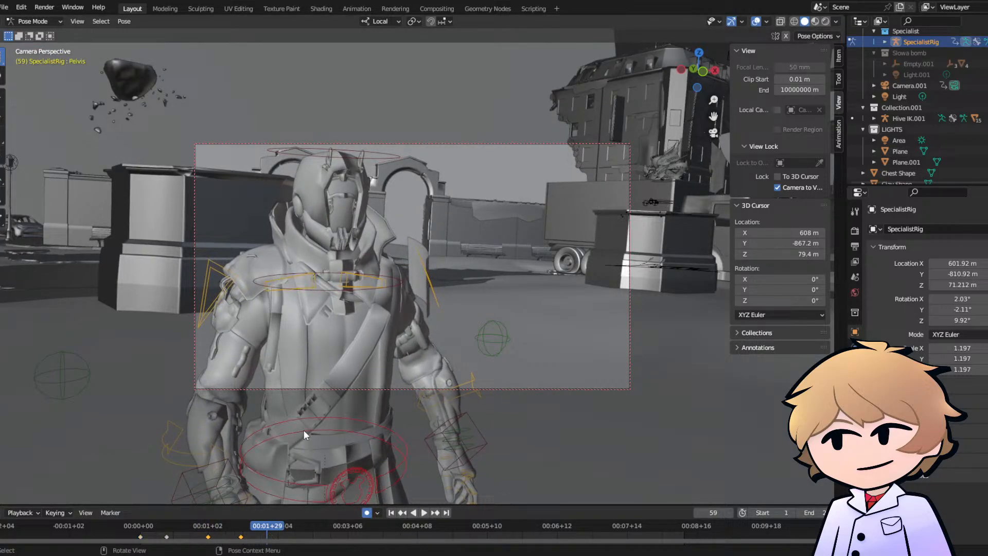
pyautogui.click(206, 532)
pyautogui.press('r')
pyautogui.press('r')
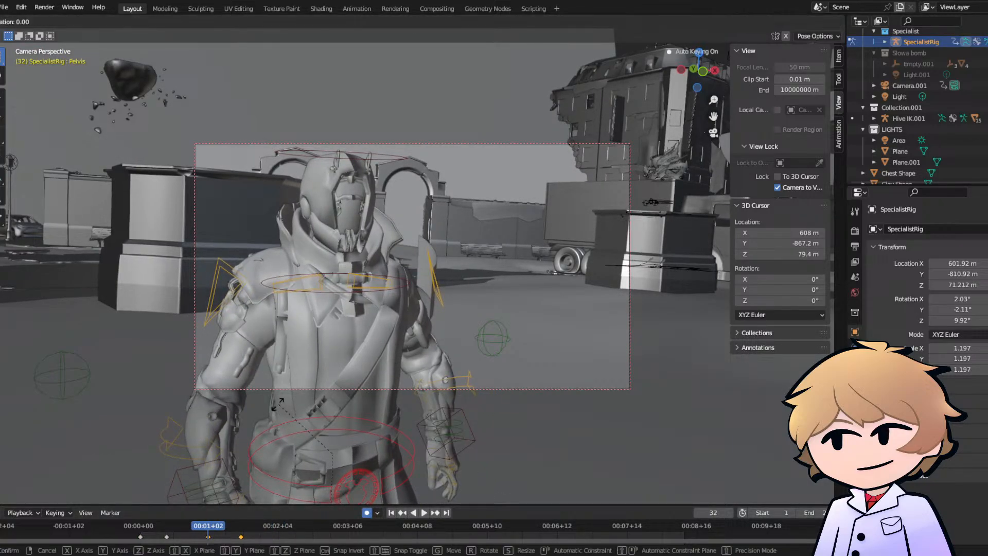
pyautogui.click(280, 410)
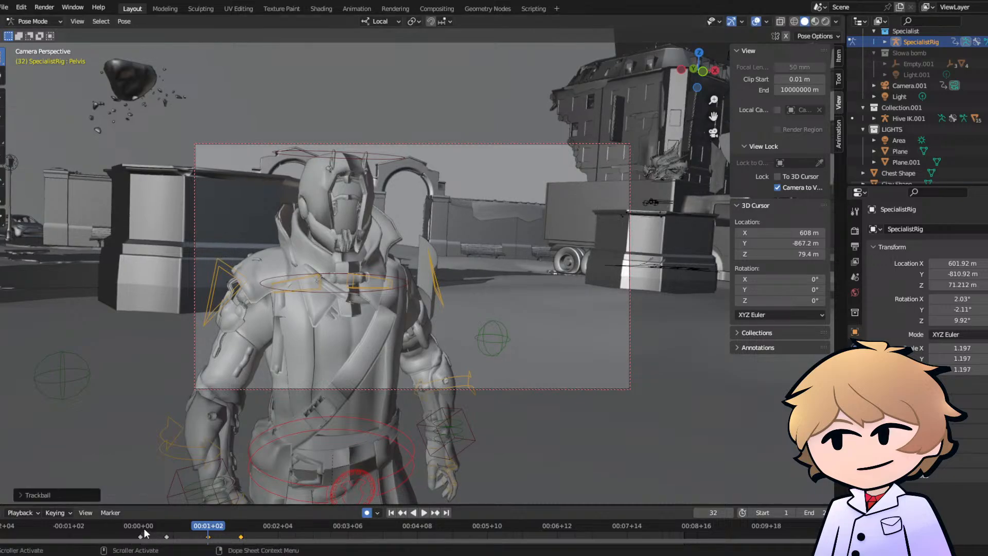
pyautogui.press('space')
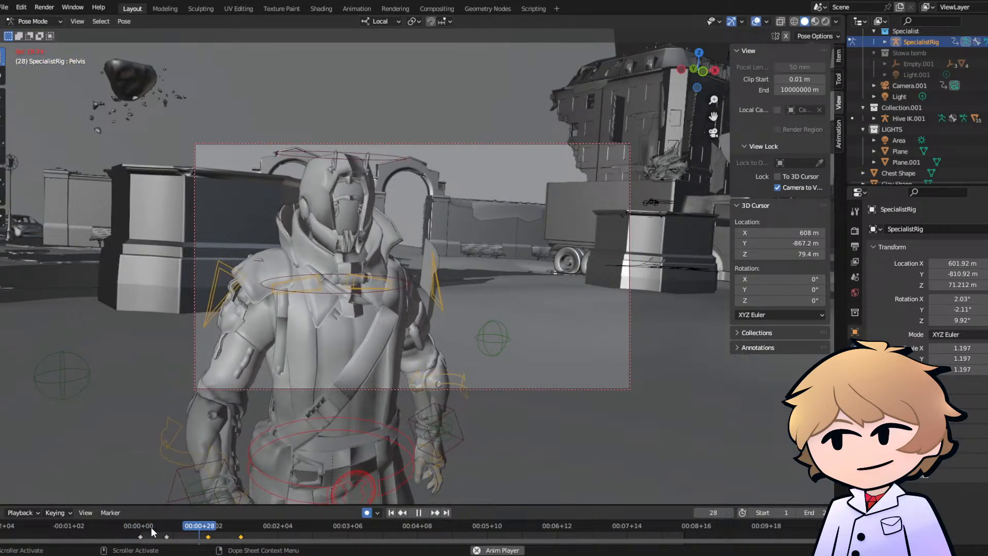
# - Move and trackball-rotate the Pelvis bone at frame 65, and replay the walk from the start
pyautogui.click(241, 527)
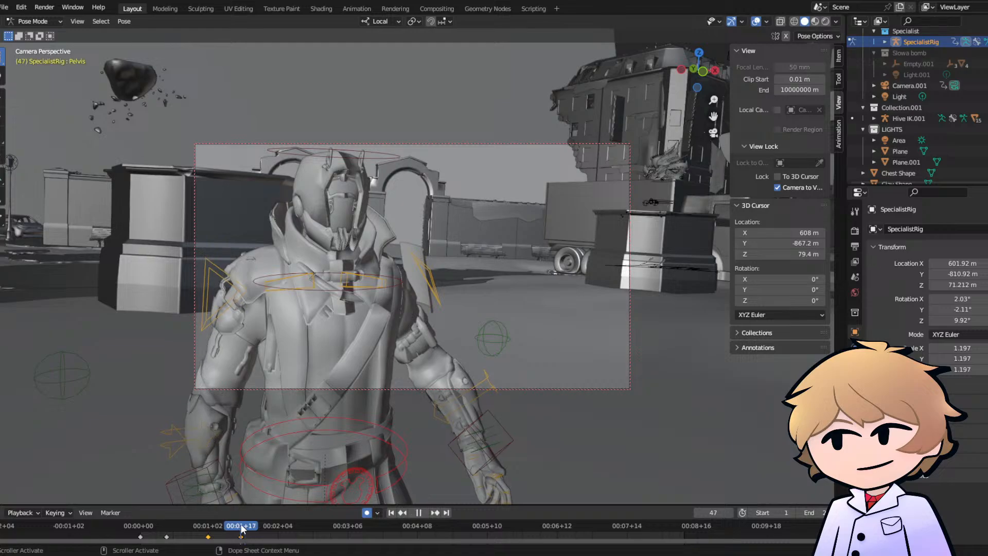
pyautogui.press('space')
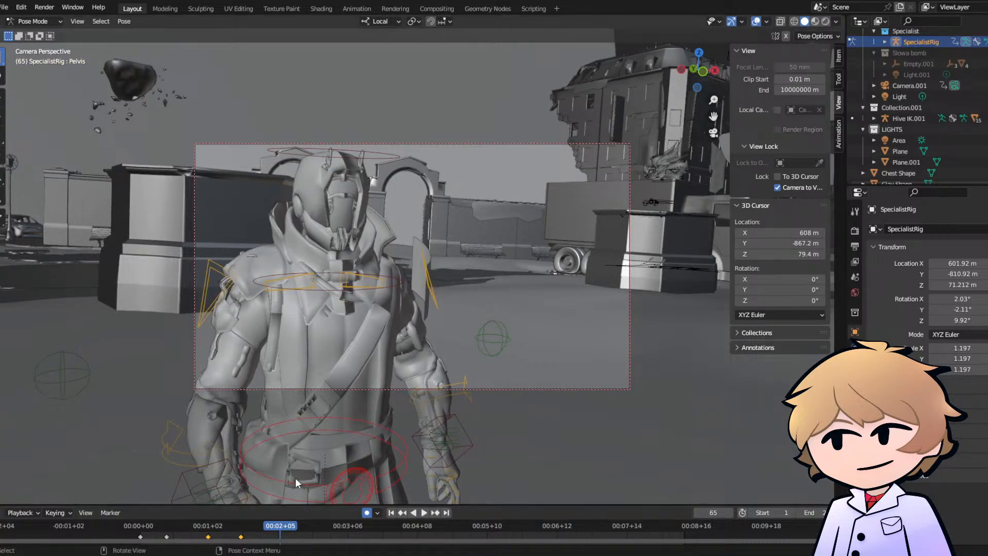
pyautogui.press('g')
pyautogui.click(301, 481)
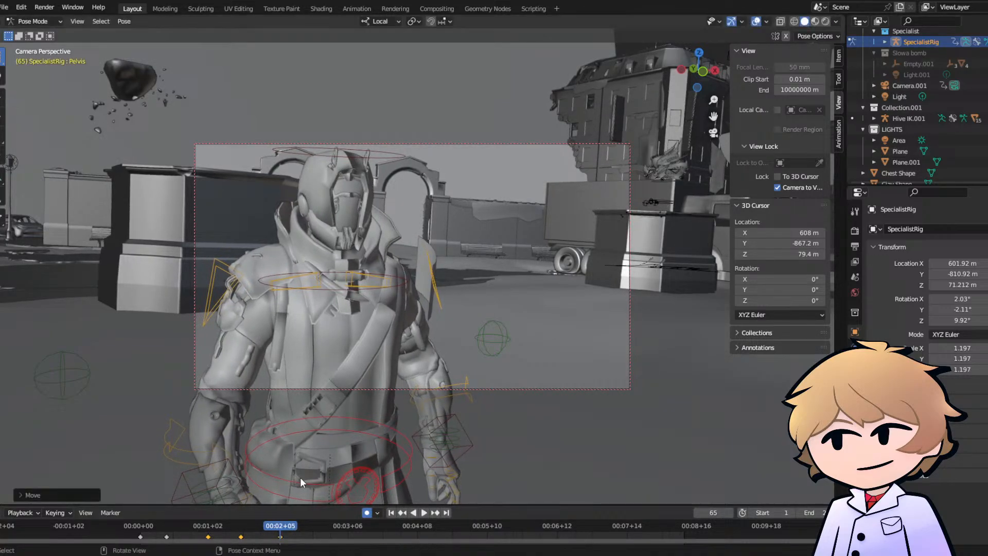
pyautogui.press('r')
pyautogui.press('r')
pyautogui.click(286, 503)
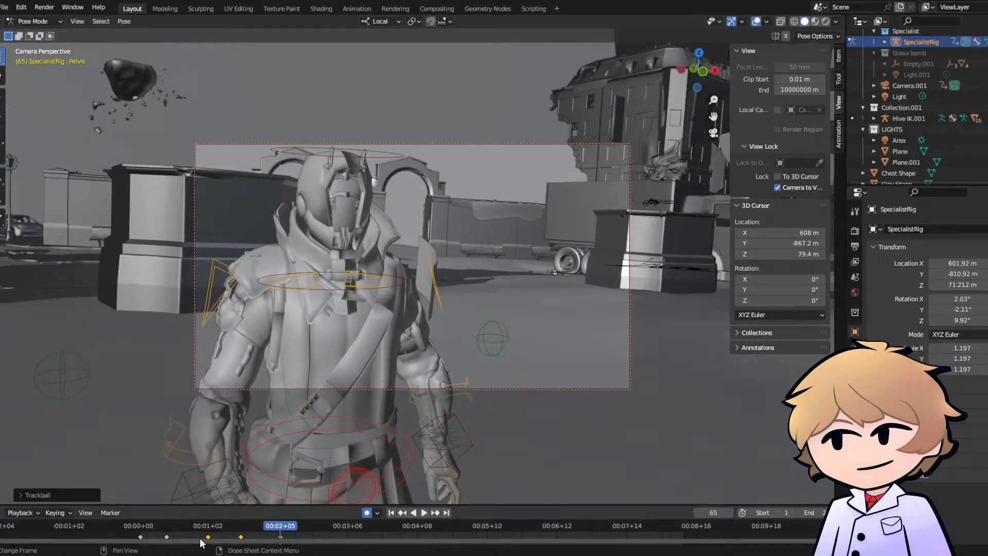
pyautogui.click(148, 530)
pyautogui.press('space')
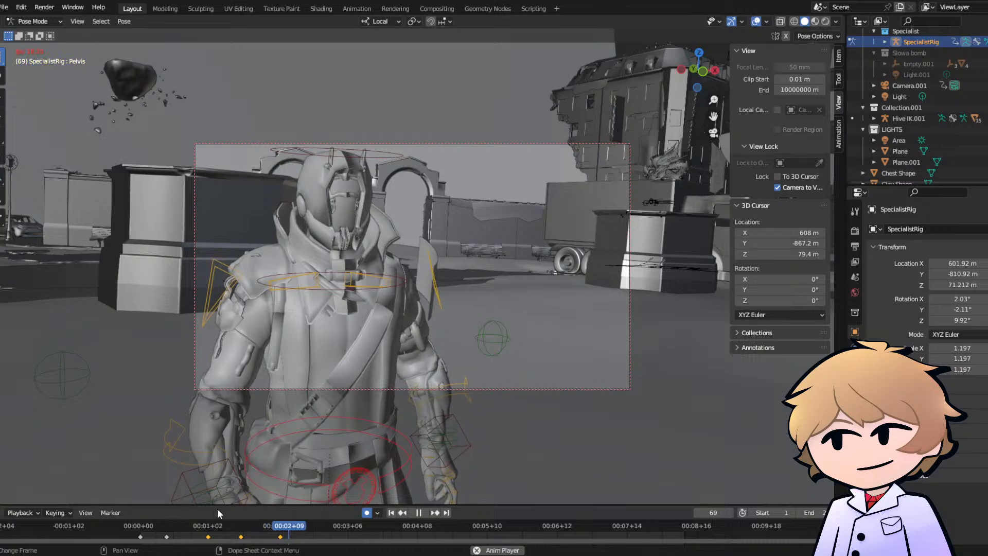
# - Go to frame 65, select the Clav.R bone and replay the walk to check its motion
pyautogui.press('space')
pyautogui.press('space')
pyautogui.click(281, 525)
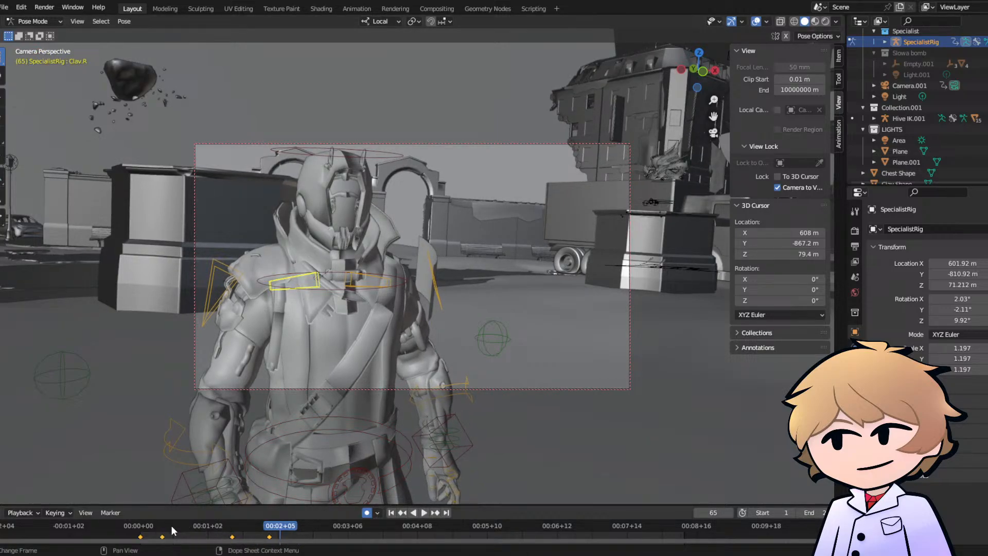
pyautogui.press('space')
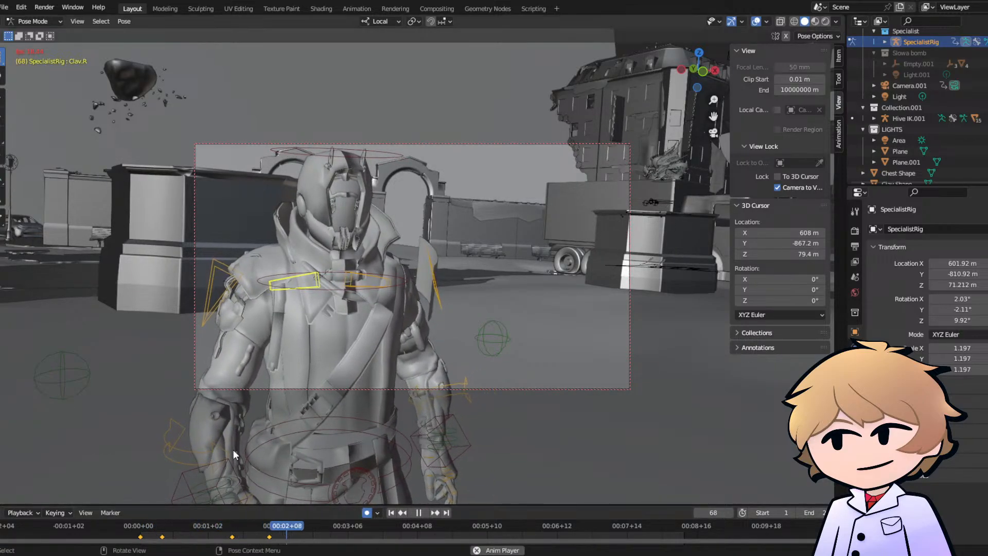
pyautogui.press('space')
# - Go to frame 60, change the scene's end frame and save the file
pyautogui.moveTo(273, 532); pyautogui.dragTo(269, 531)
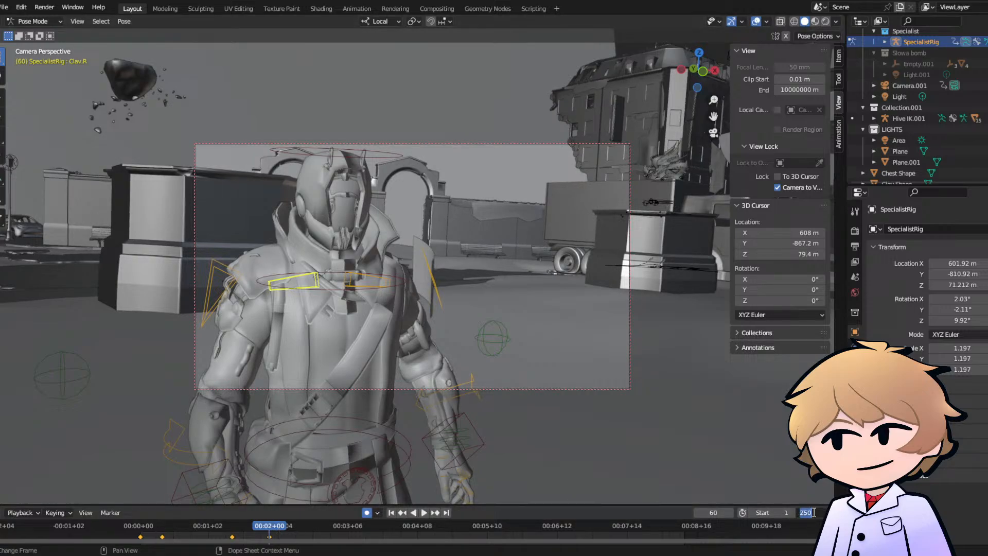
pyautogui.press('Return')
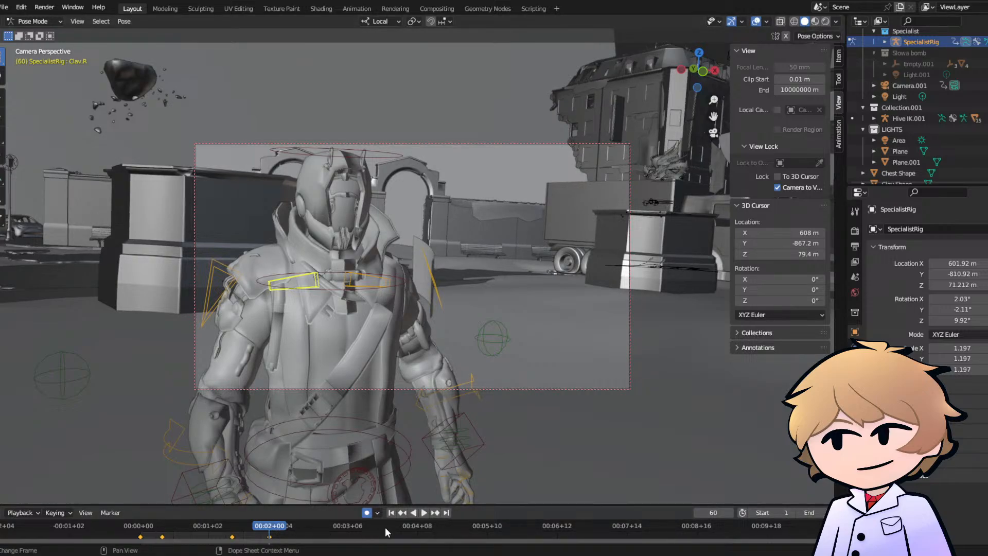
pyautogui.hotkey('ctrl', 's')
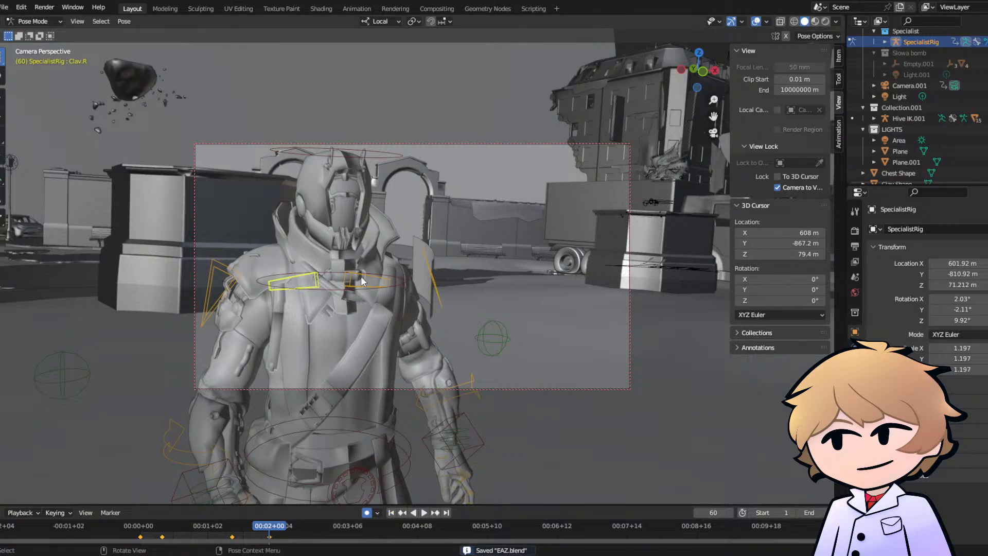
# - Select the Clav.L bone and keyframe a trackball rotation for it at frame 1
pyautogui.moveTo(142, 533); pyautogui.dragTo(141, 523)
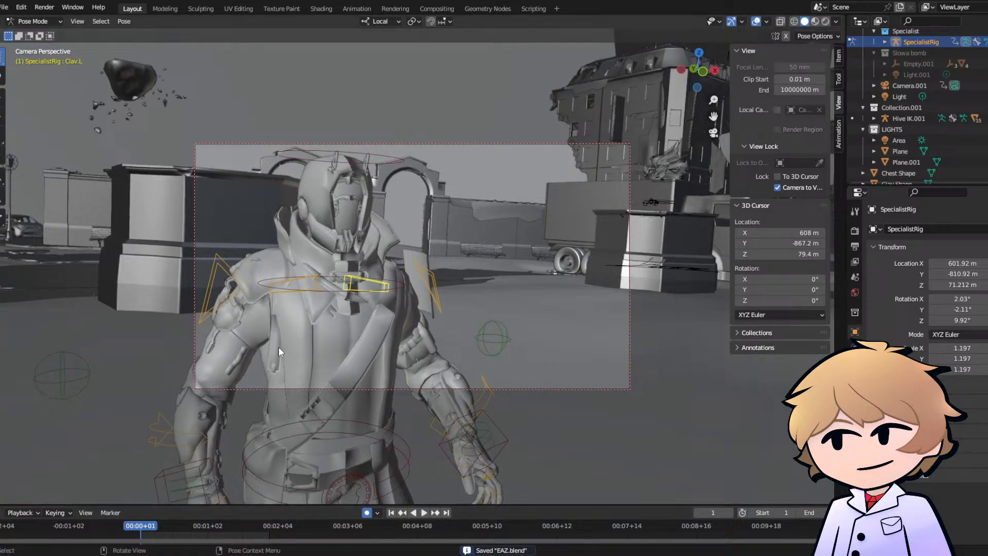
pyautogui.press('s')
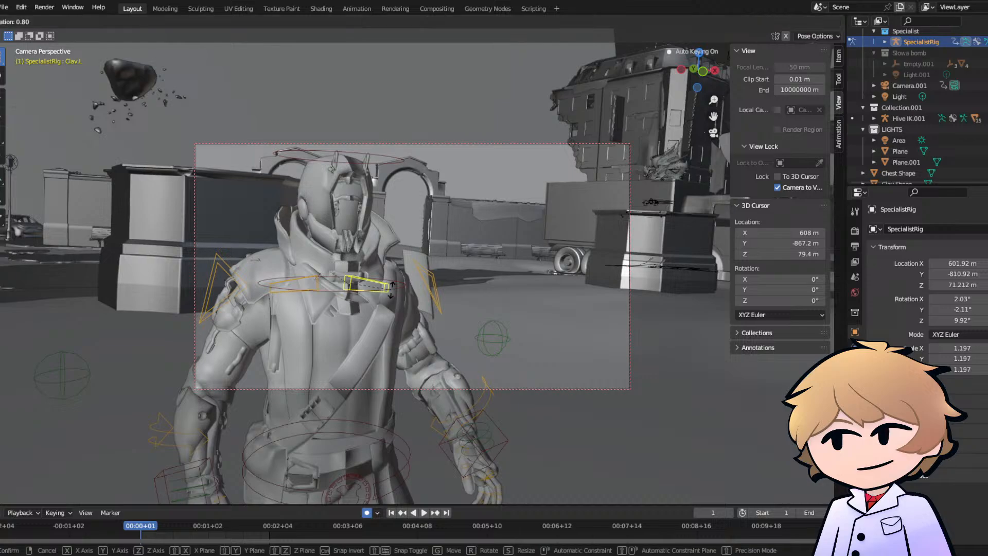
pyautogui.press('r')
pyautogui.click(163, 532)
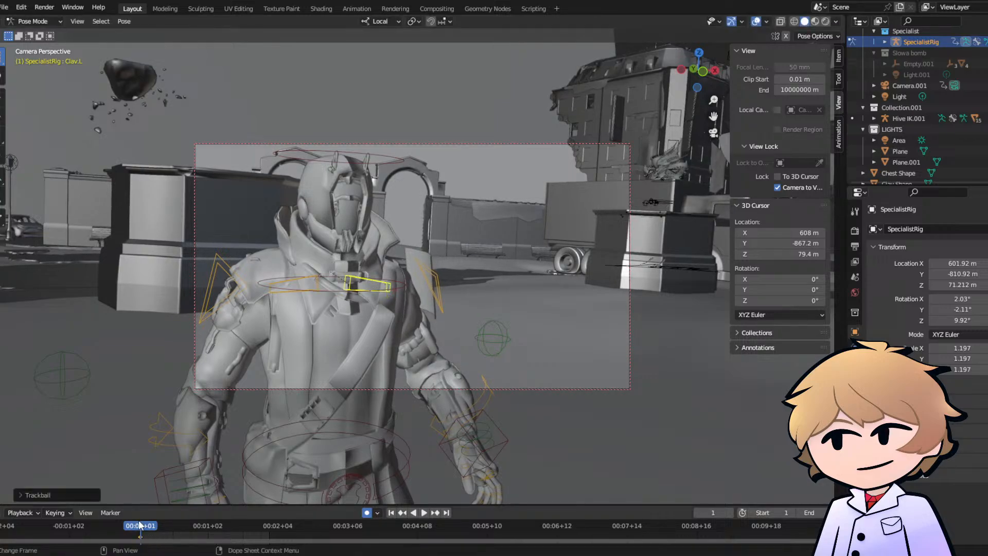
# - Keyframe a trackball rotation of the Clav.L bone at frame 14
pyautogui.moveTo(152, 525); pyautogui.dragTo(169, 523)
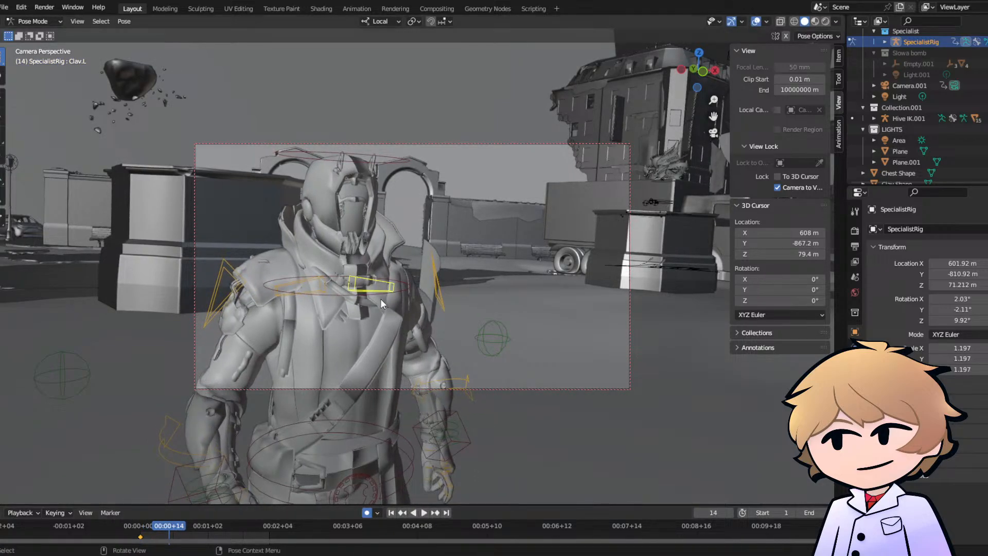
pyautogui.press('r')
pyautogui.press('r')
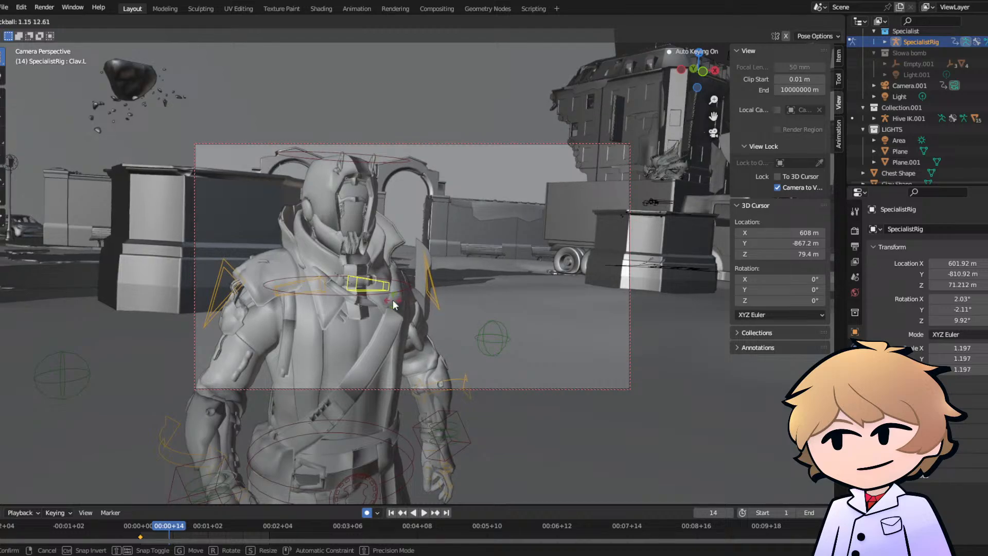
pyautogui.click(394, 299)
# - Trackball-rotate the Clav.L bone at frame 38 and play the motion onward
pyautogui.moveTo(166, 526); pyautogui.dragTo(222, 526)
pyautogui.press('r')
pyautogui.press('r')
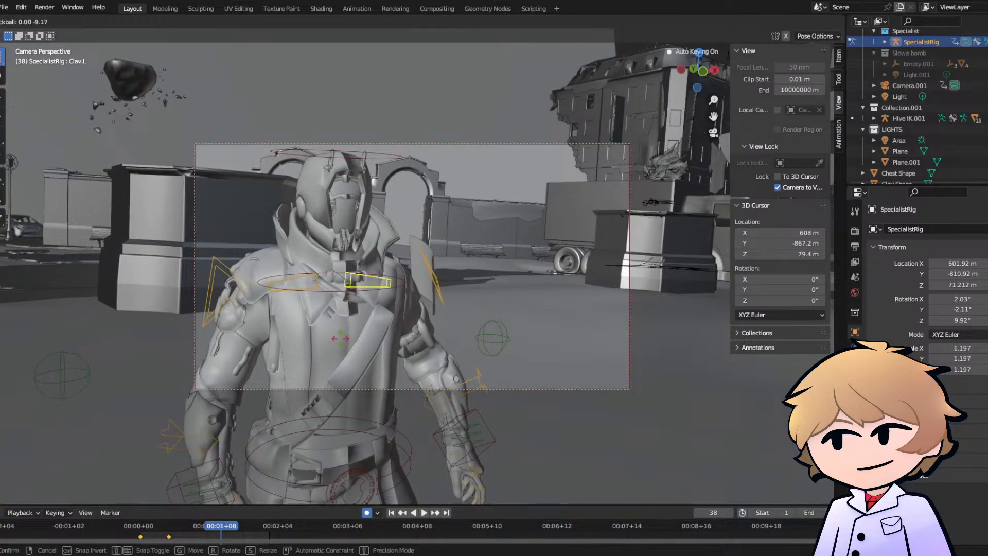
pyautogui.click(345, 342)
pyautogui.press('space')
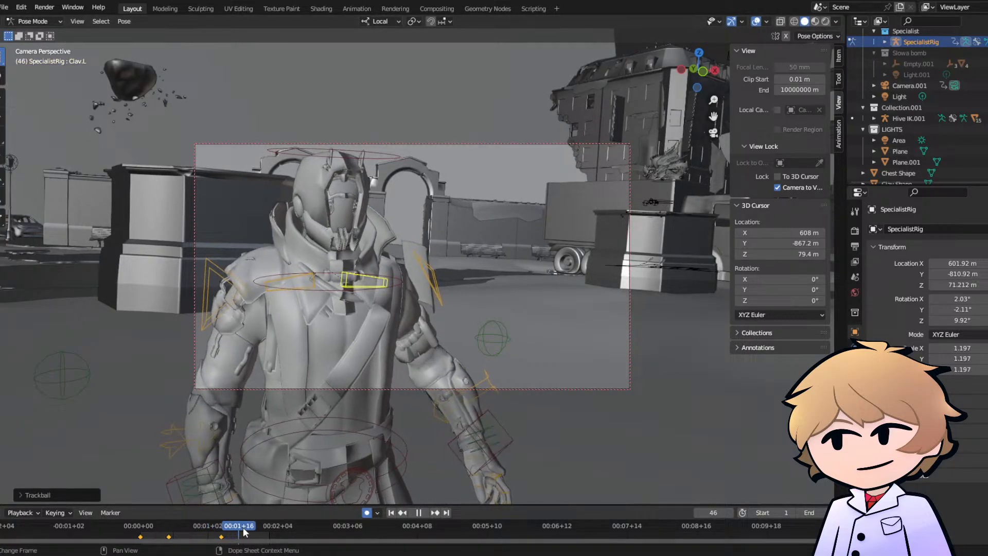
# - Trackball-rotate the Clav.L bone at frame 60 and replay the walk from the start
pyautogui.moveTo(249, 528); pyautogui.dragTo(270, 528)
pyautogui.press('space')
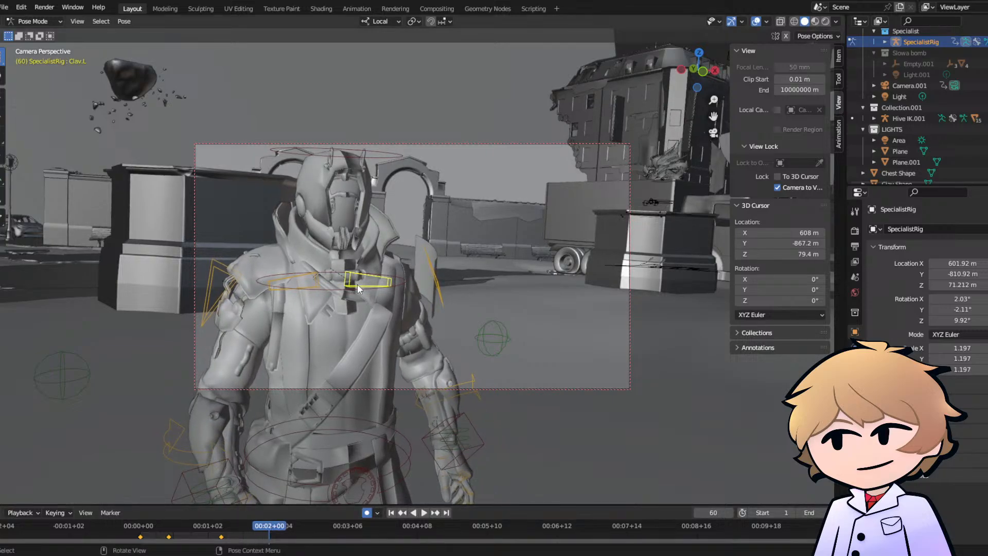
pyautogui.press('r')
pyautogui.press('r')
pyautogui.click(369, 284)
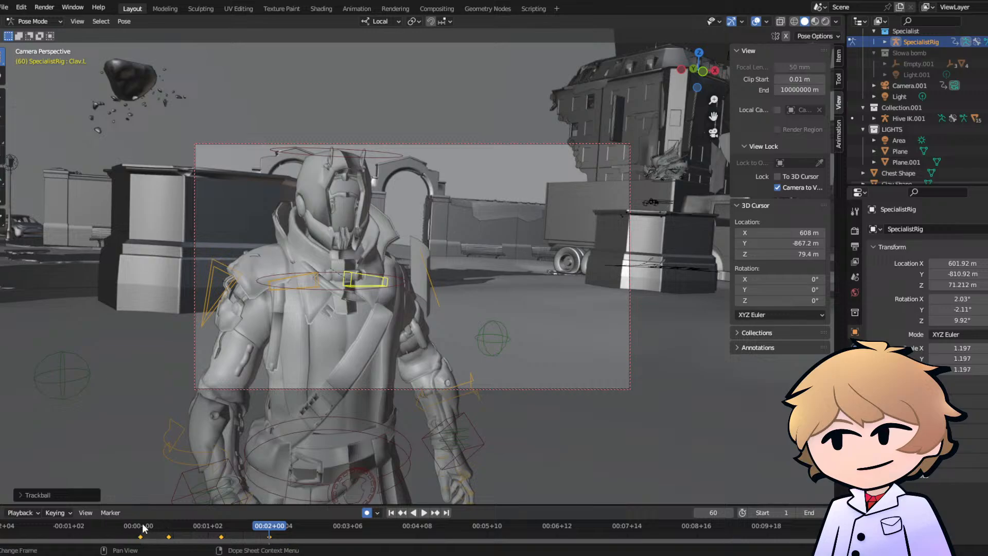
pyautogui.click(144, 528)
pyautogui.press('space')
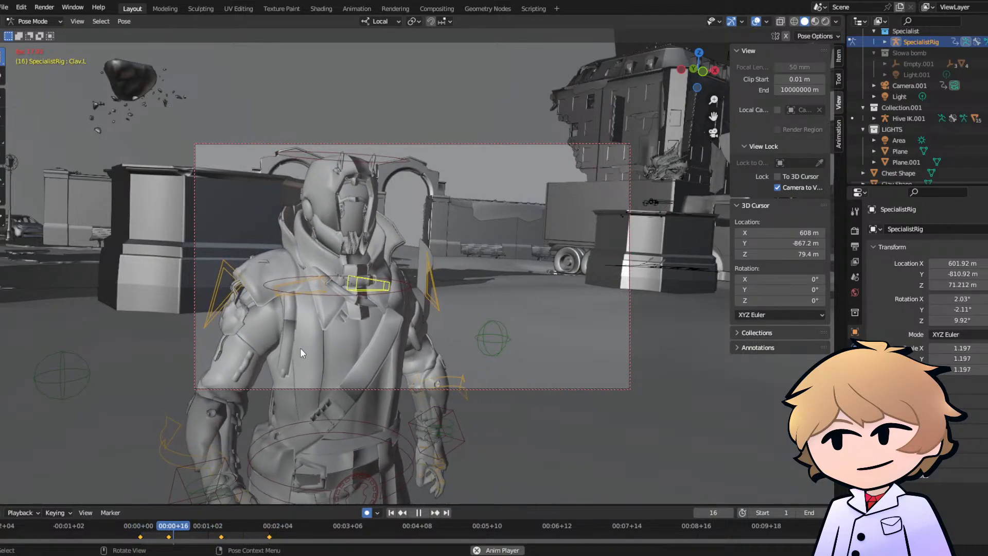
# - Stop playback, switch the rig to Object Mode and select the Male-Prodigal-Robes.00.000 mesh
pyautogui.press('space')
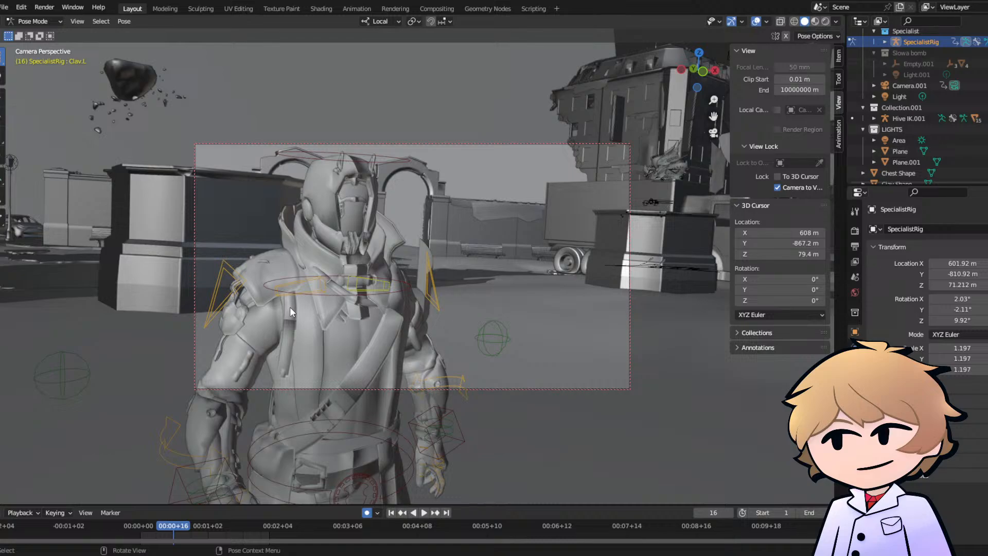
pyautogui.press('Tab')
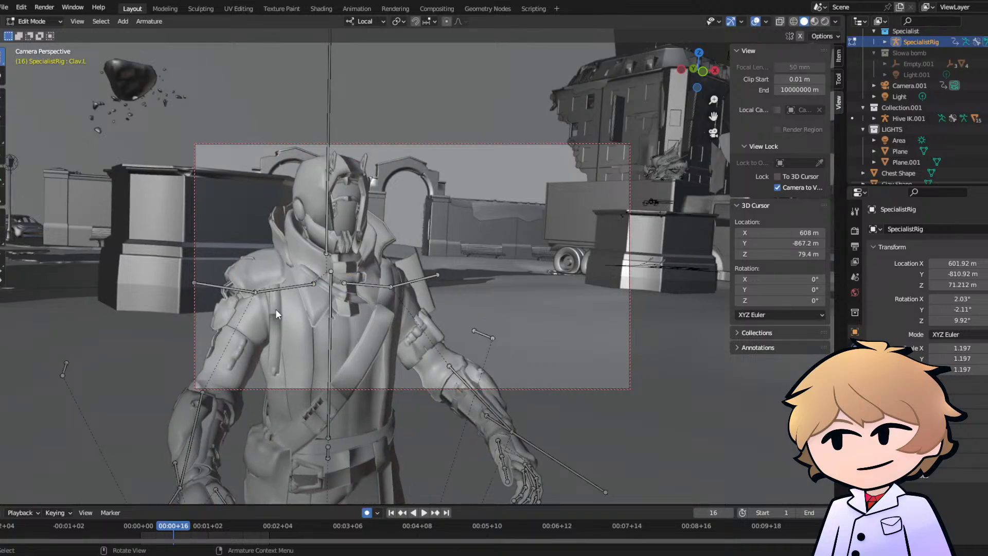
pyautogui.press('Tab')
pyautogui.click(22, 22)
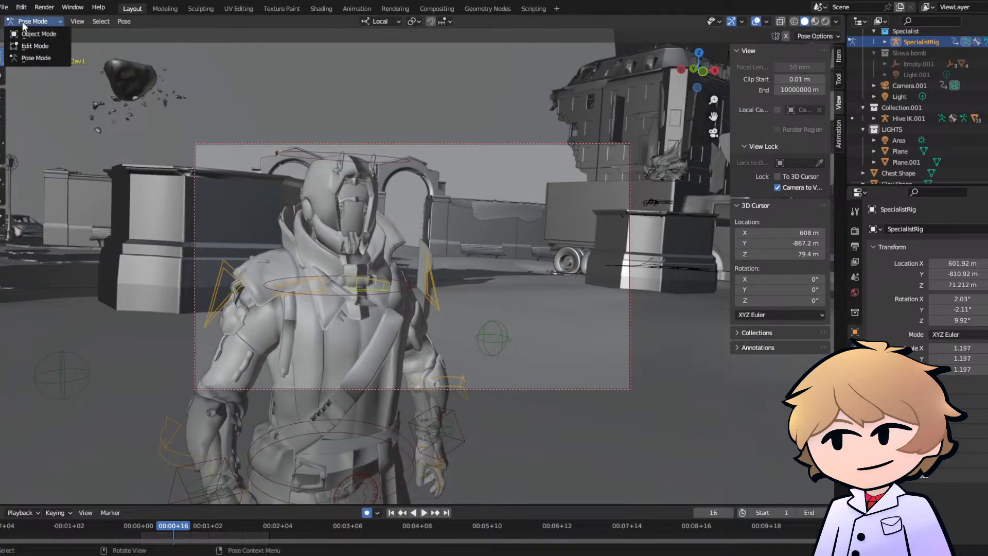
pyautogui.click(31, 29)
pyautogui.click(288, 307)
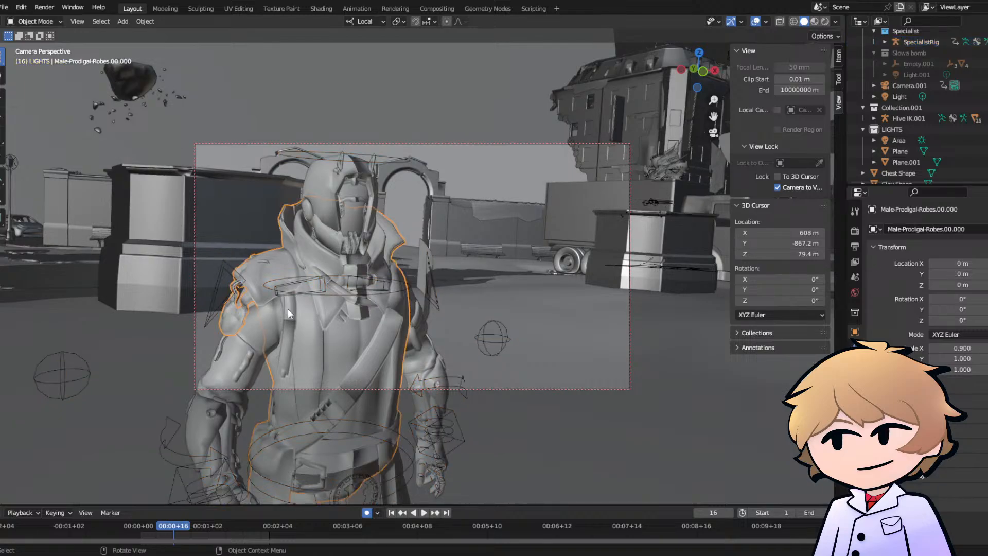
# - Inspect the robes mesh in Edit Mode, return to Object Mode and replay the walk from frame 6
pyautogui.press('Tab')
pyautogui.hotkey('alt', 'a')
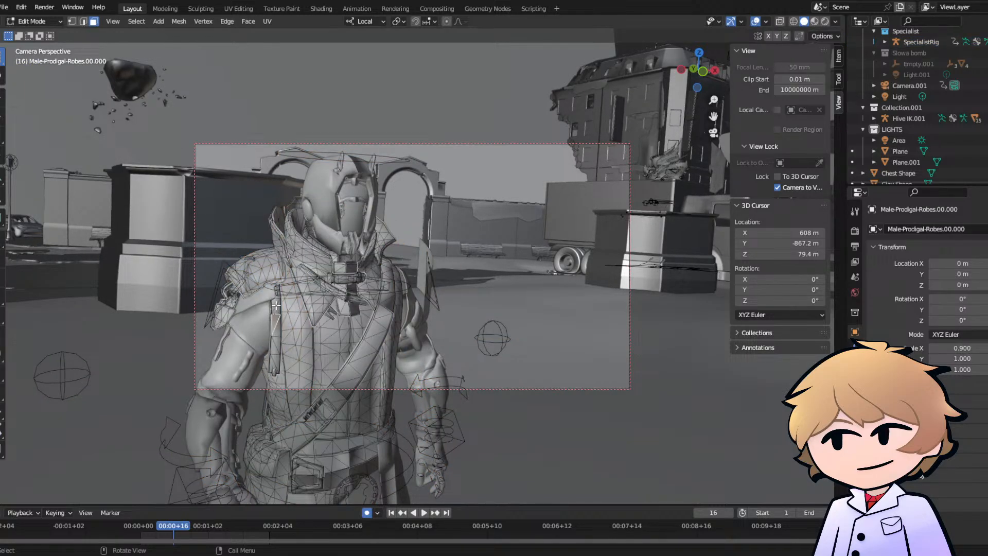
pyautogui.press('Tab')
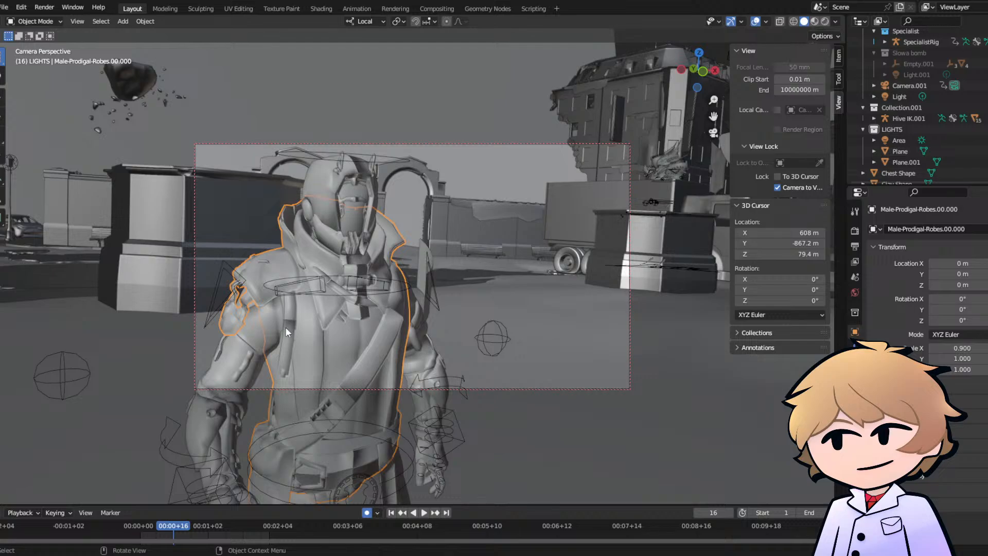
pyautogui.moveTo(152, 524)
pyautogui.mouseDown()
pyautogui.moveTo(135, 524)
pyautogui.moveTo(165, 523)
pyautogui.moveTo(152, 523)
pyautogui.mouseUp()
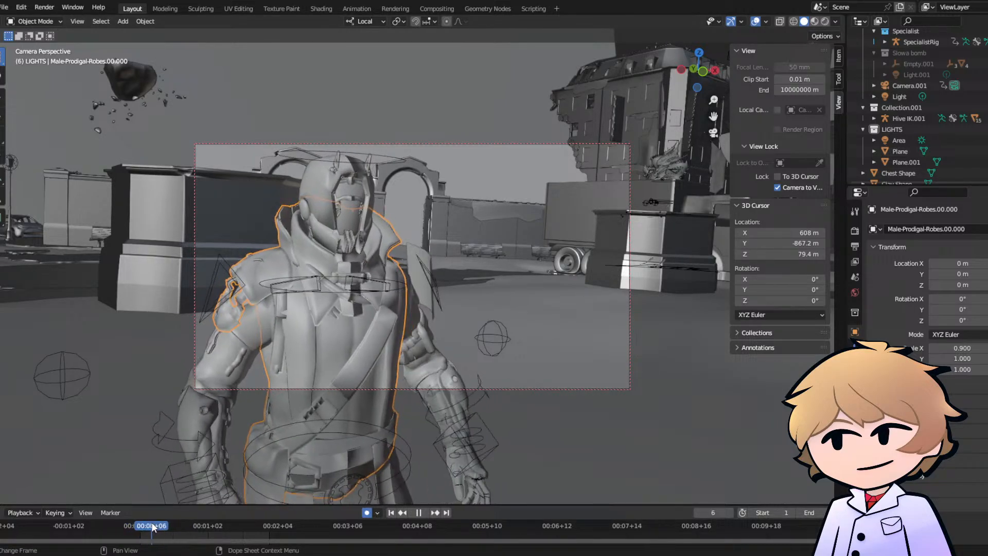
pyautogui.press('space')
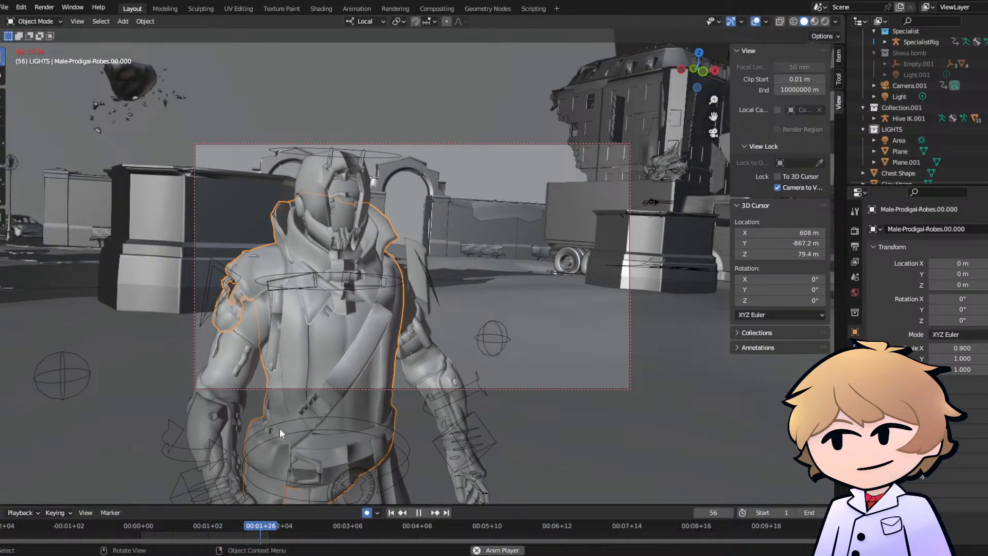
# - Stop playback at frame 13 and delete the vertices of the upper linked chest-strap piece from the robes mesh in Edit Mode
pyautogui.press('Escape')
pyautogui.press('space')
pyautogui.press('space')
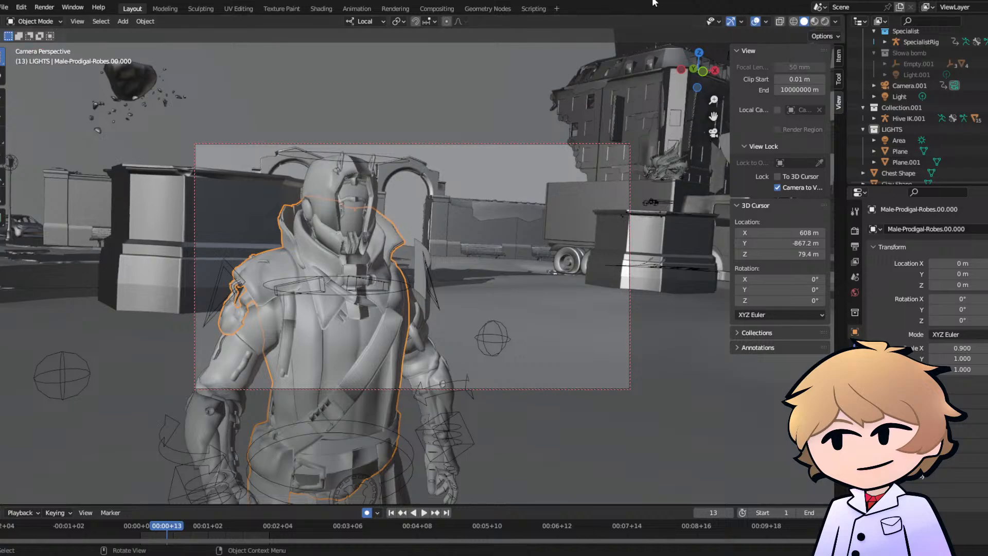
pyautogui.press('Tab')
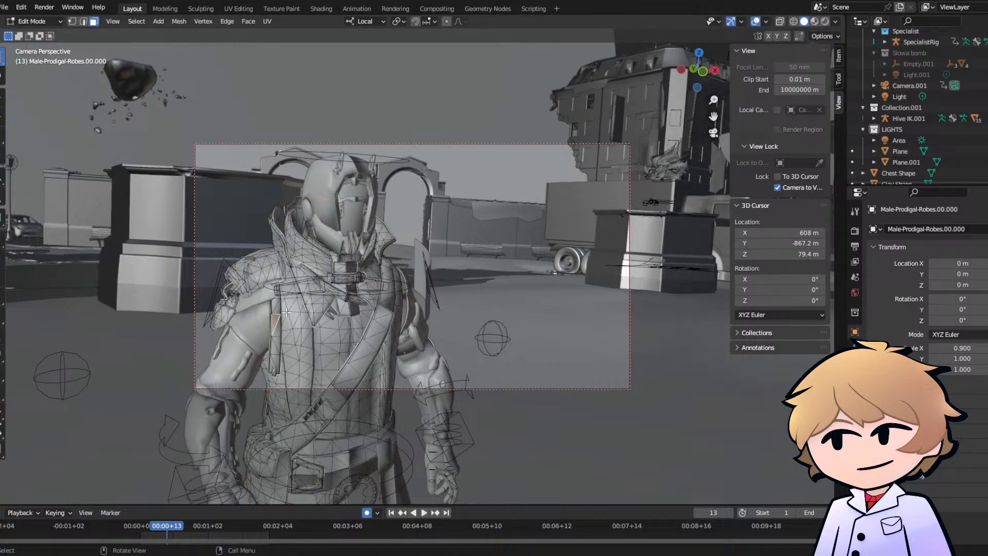
pyautogui.press('l')
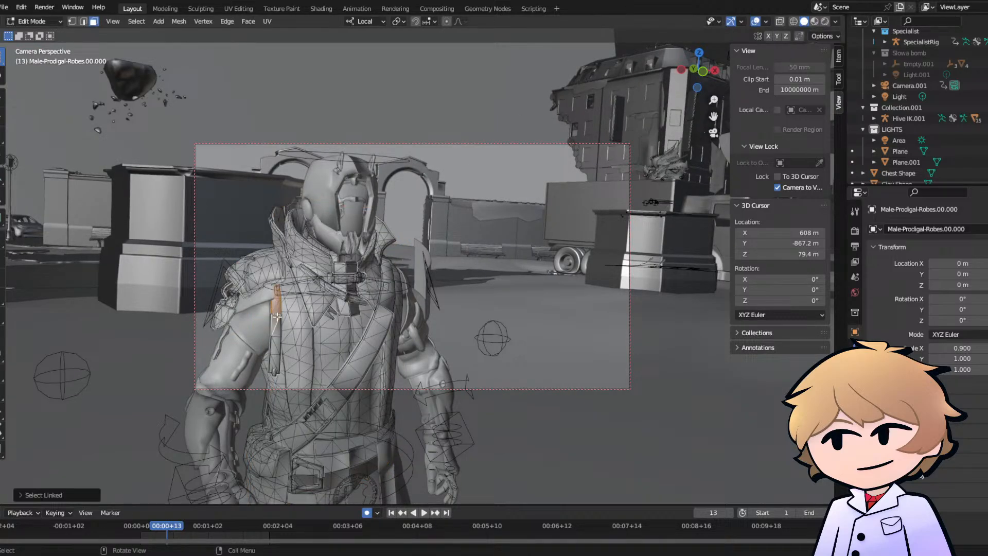
pyautogui.press('x')
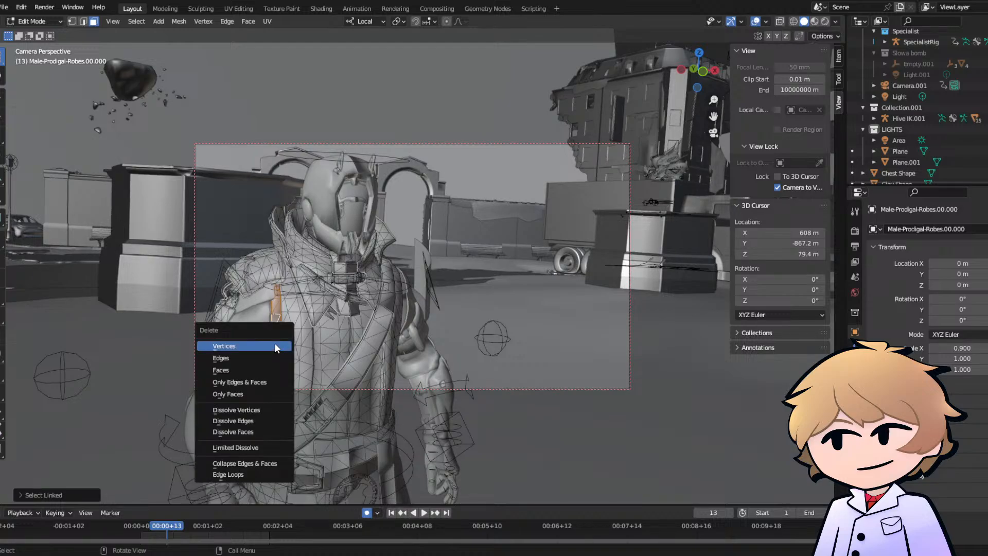
pyautogui.click(274, 342)
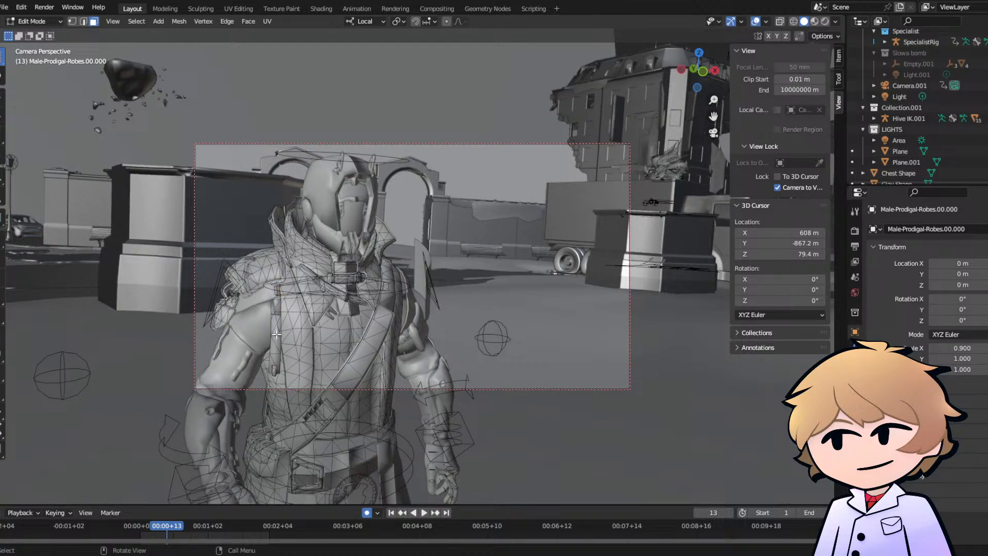
# - Delete the vertices of the remaining linked pieces of the hanging chest strap and return to Object Mode
pyautogui.press('l')
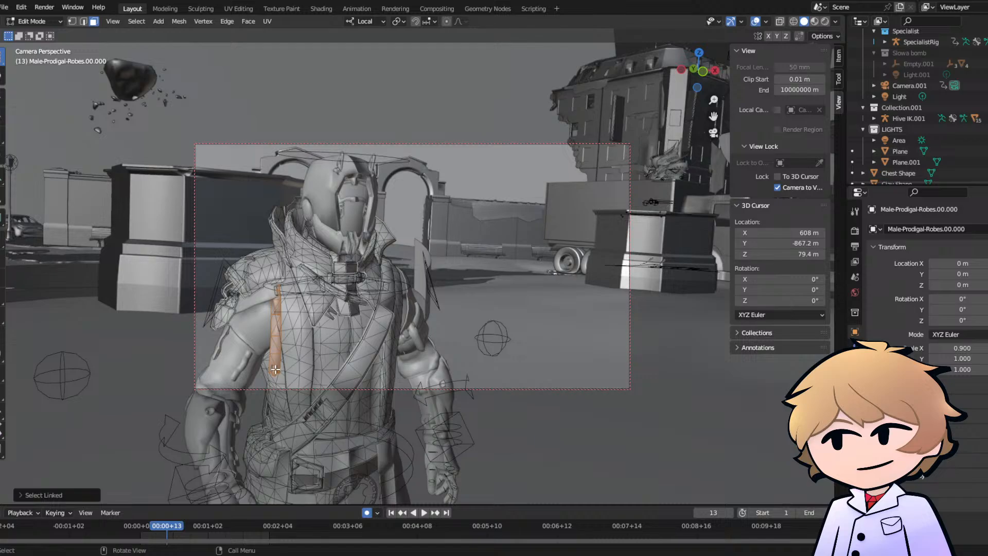
pyautogui.press('x')
pyautogui.click(278, 345)
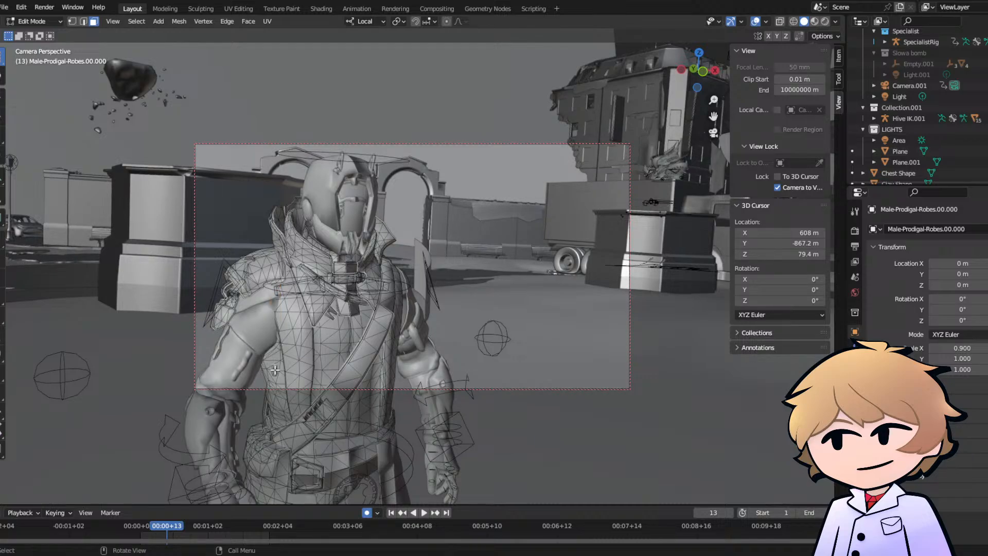
pyautogui.press('l')
pyautogui.press('x')
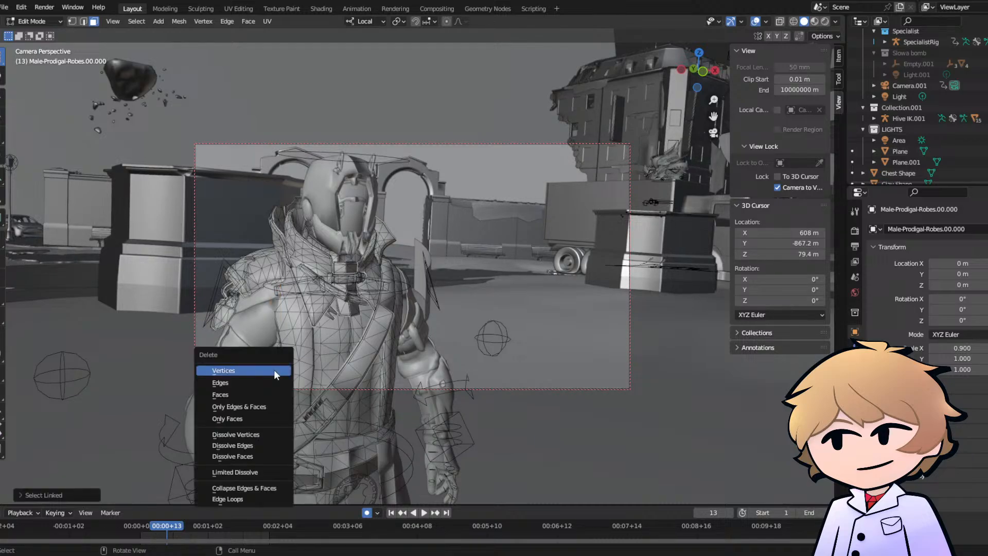
pyautogui.click(274, 369)
pyautogui.press('Tab')
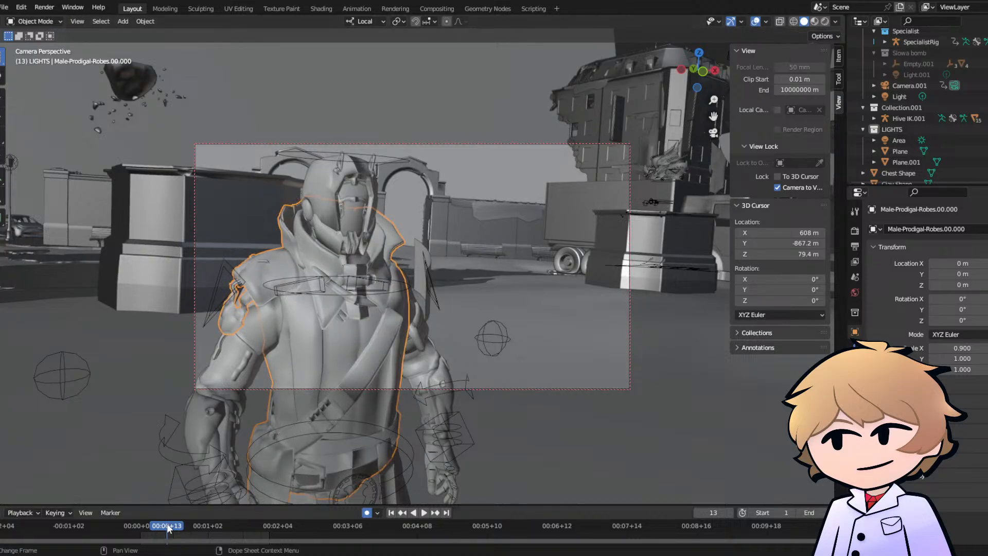
# - Replay the walk to check the cleaned-up robes, save the file and scrub back to frame 5
pyautogui.press('space')
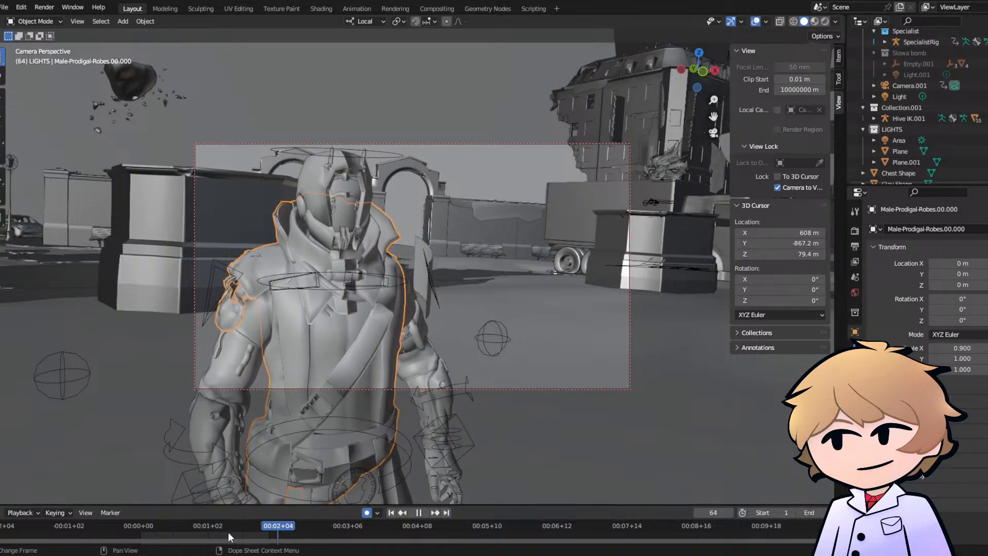
pyautogui.moveTo(227, 532); pyautogui.dragTo(276, 529)
pyautogui.hotkey('ctrl', 's')
pyautogui.moveTo(226, 524); pyautogui.dragTo(148, 521)
# - Switch the SpecialistRig to Pose Mode and review the Head Rotate Controller's keyframed poses up to frame 44
pyautogui.click(324, 148)
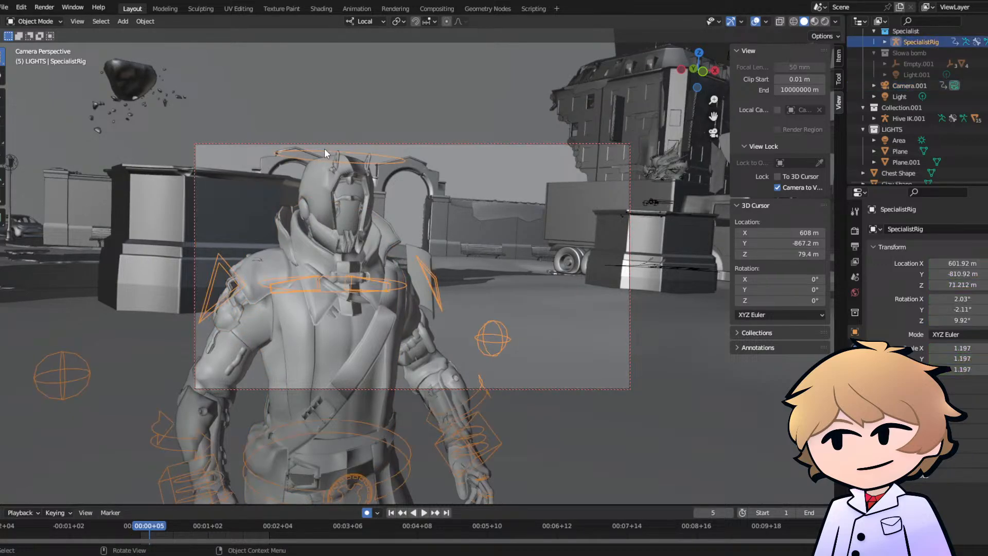
pyautogui.click(34, 21)
pyautogui.click(36, 58)
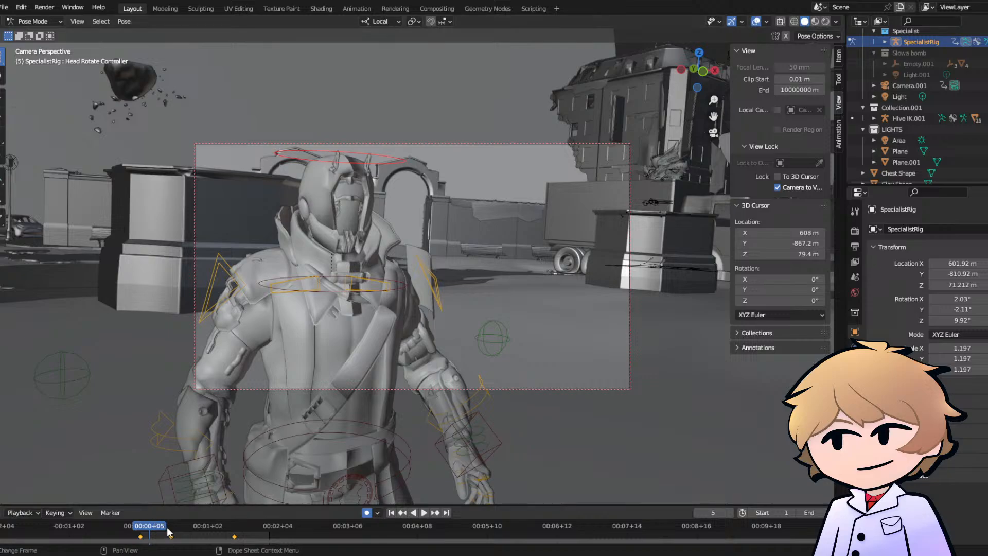
pyautogui.press('space')
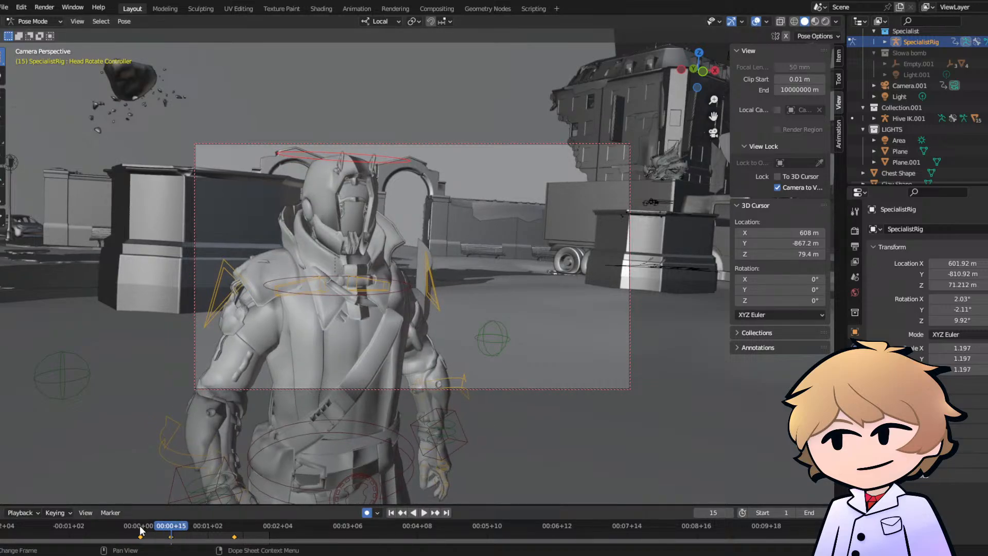
pyautogui.click(141, 530)
pyautogui.click(234, 530)
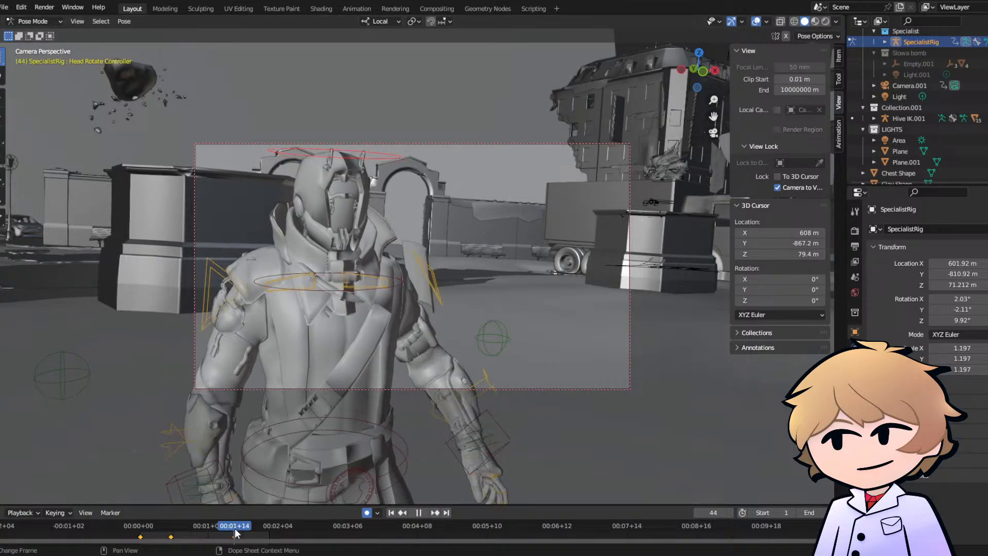
# - Replay the walk from the start to frame 32 and trackball-rotate the Head Rotate Controller there
pyautogui.click(137, 530)
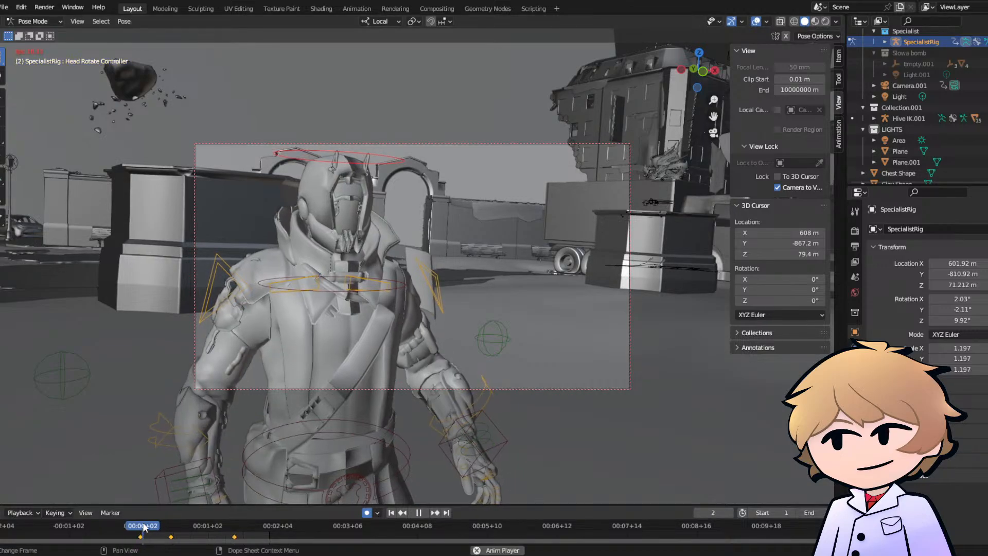
pyautogui.press('space')
pyautogui.press('space')
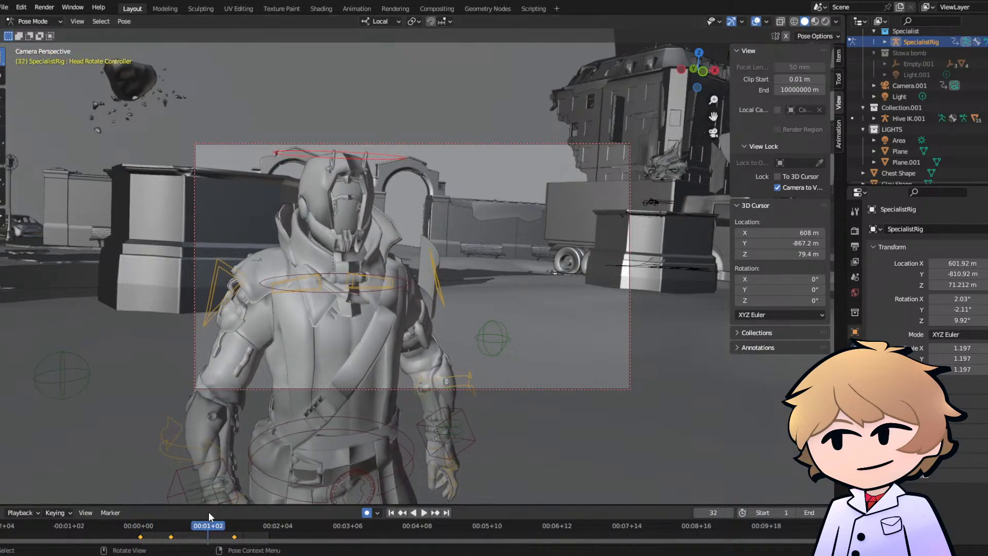
pyautogui.press('r')
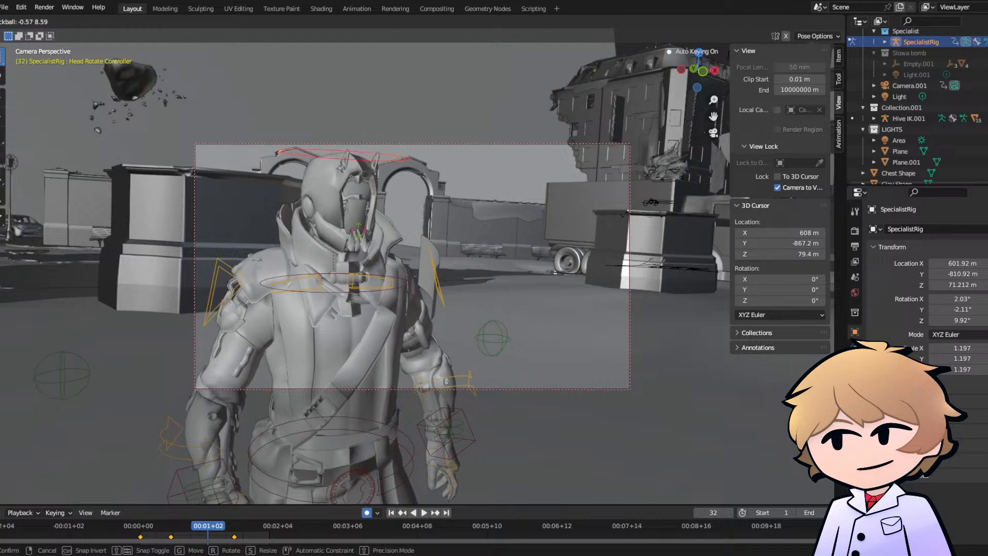
pyautogui.click(358, 231)
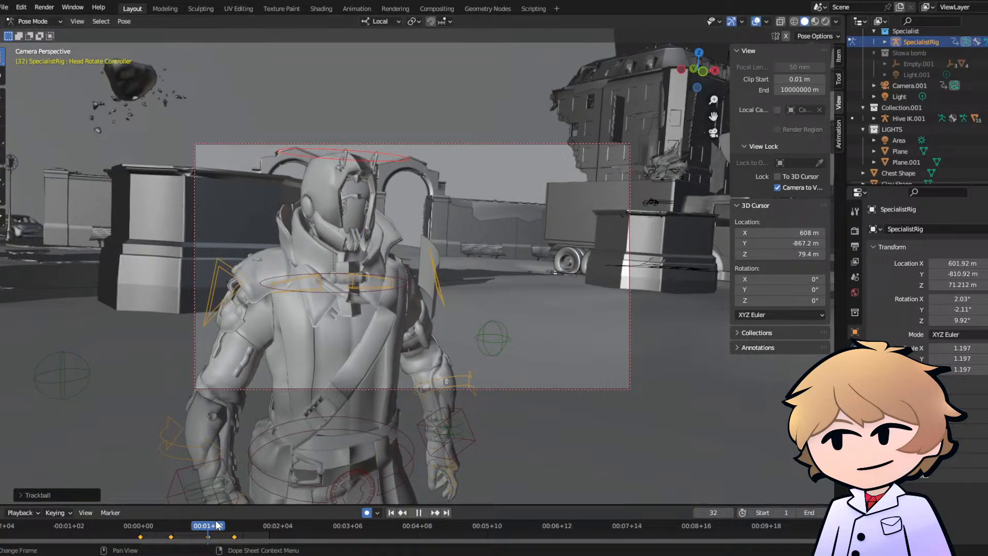
# - Advance to frame 44 and trackball-rotate the Head Rotate Controller
pyautogui.press('space')
pyautogui.press('space')
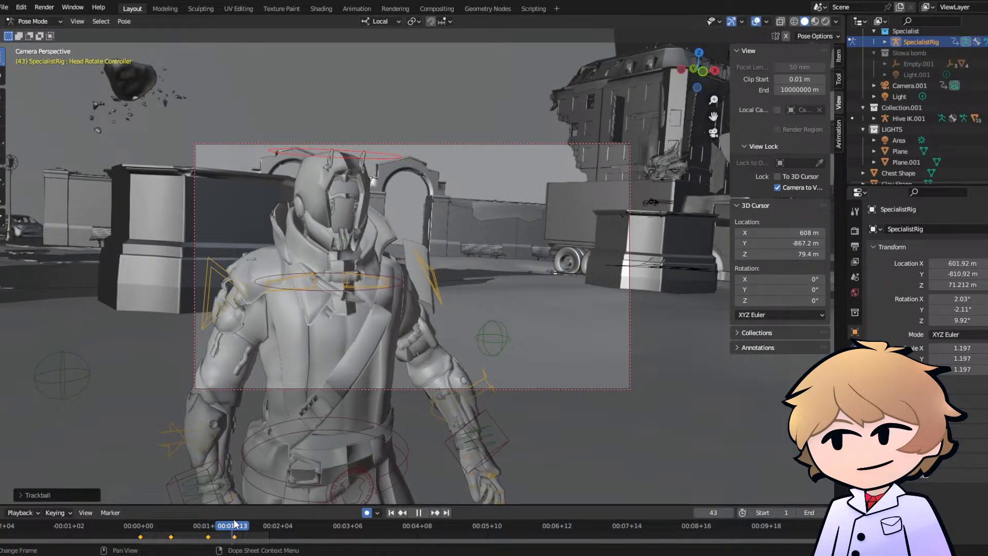
pyautogui.press('r')
pyautogui.press('r')
pyautogui.click(342, 210)
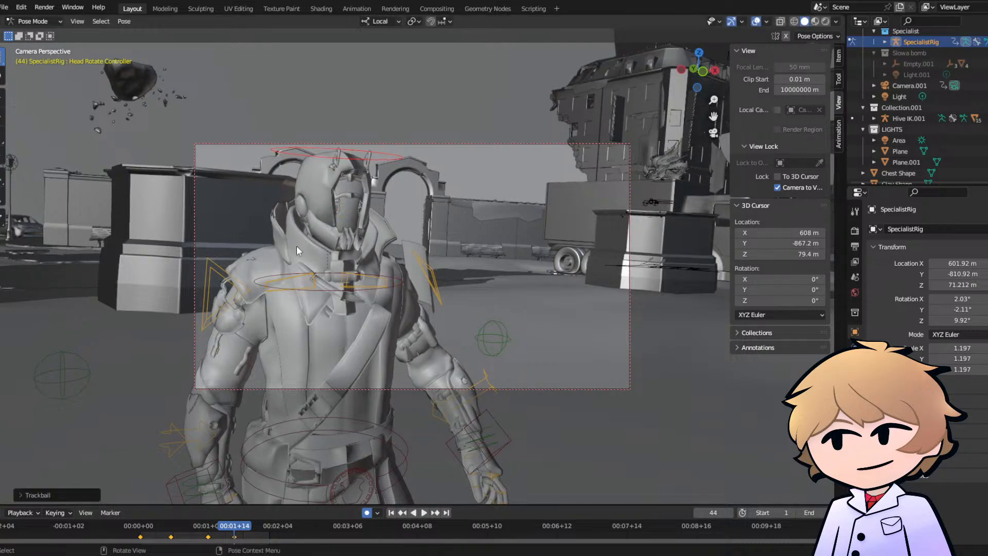
# - Replay the walk from the start to check the head motion, stop at frame 58 and save the file
pyautogui.click(144, 528)
pyautogui.press('space')
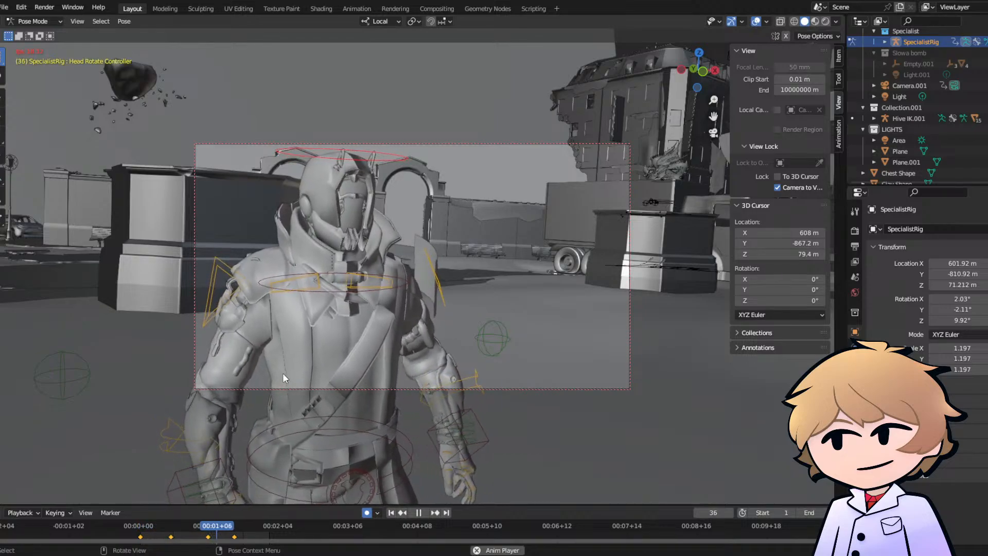
pyautogui.press('space')
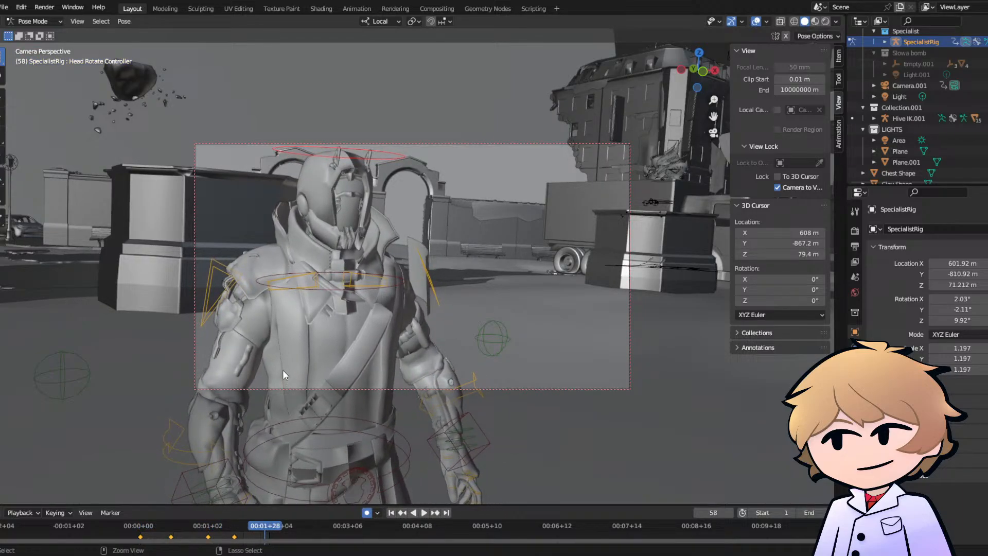
pyautogui.hotkey('ctrl', 's')
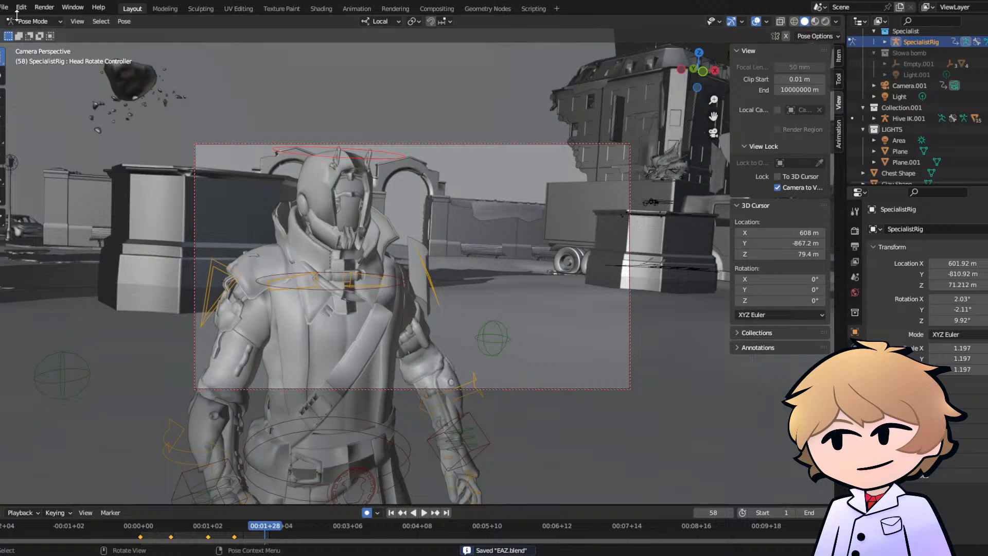
# - Switch the rig to Object Mode, add Camera.001 to the selection and leave the camera view
pyautogui.click(33, 21)
pyautogui.click(30, 35)
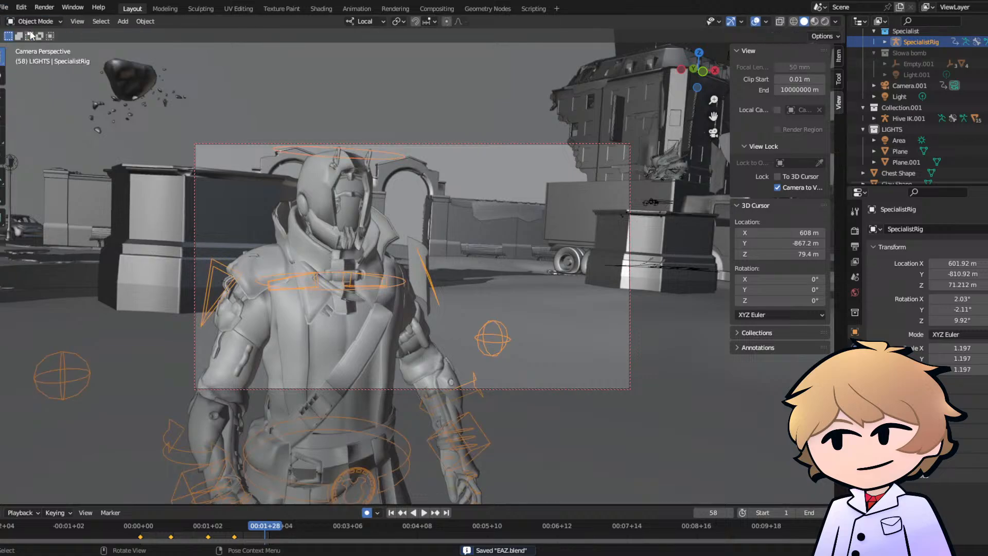
pyautogui.click(526, 143)
pyautogui.click(715, 133)
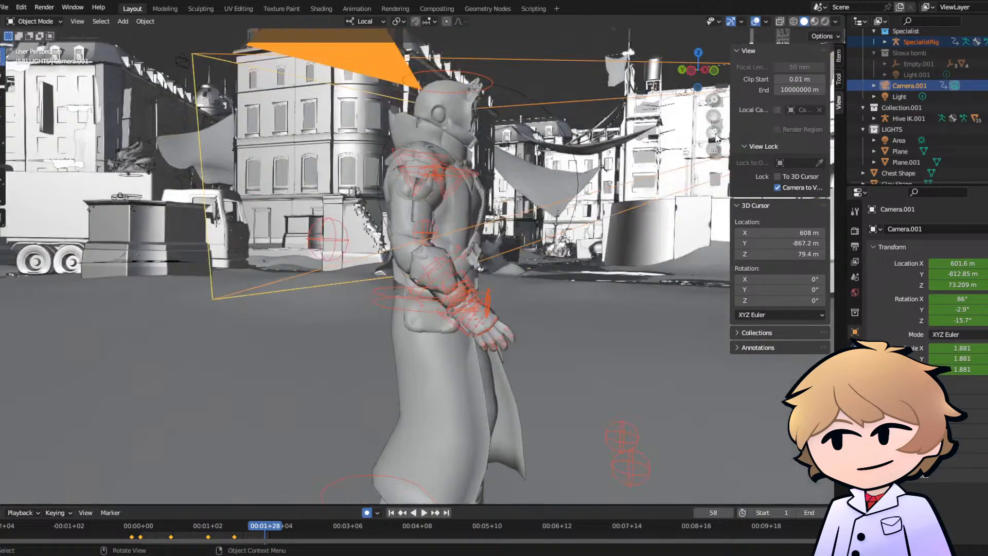
pyautogui.scroll(-6, 515, 221)
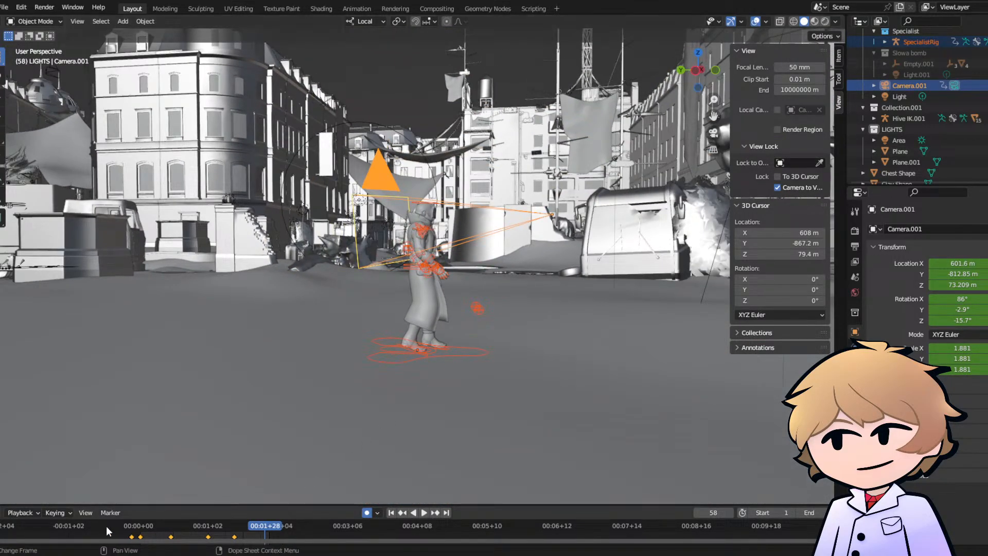
# - Insert a Location, Rotation, Scale & Custom Properties keyframe for the rig and Camera.001 at frame 1
pyautogui.click(141, 530)
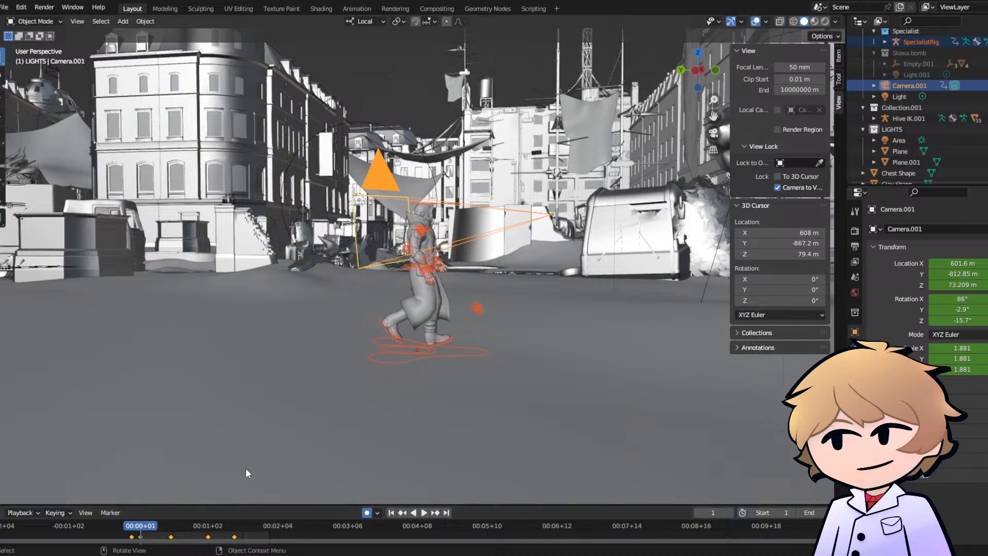
pyautogui.press('i')
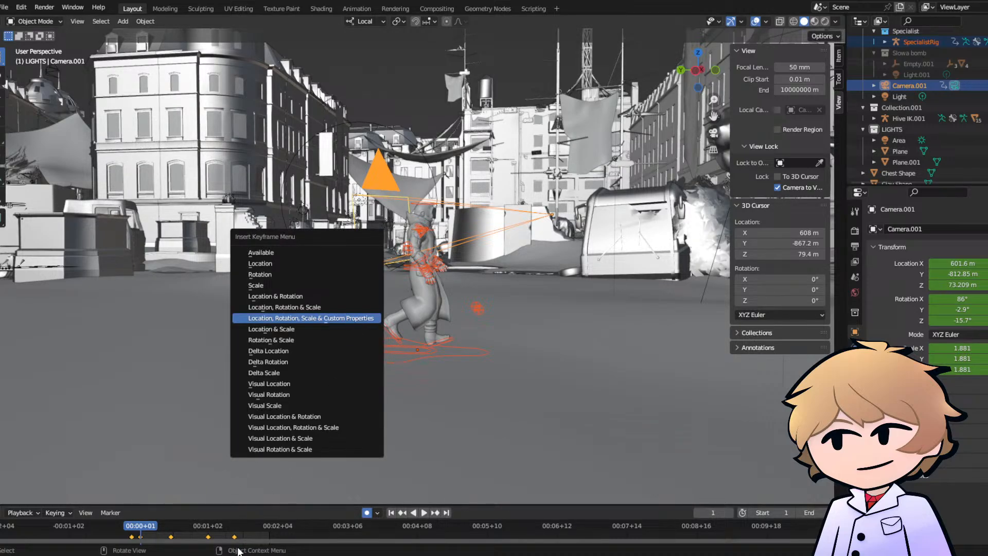
pyautogui.click(353, 318)
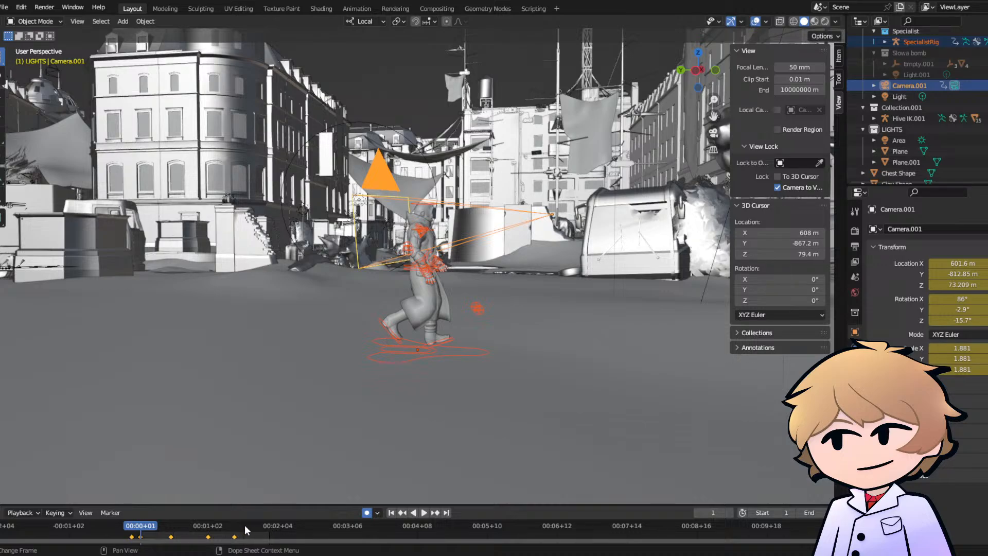
# - Move the rig and Camera.001 about 0.48 m forward at frame 63 and check the framing through the camera
pyautogui.click(270, 526)
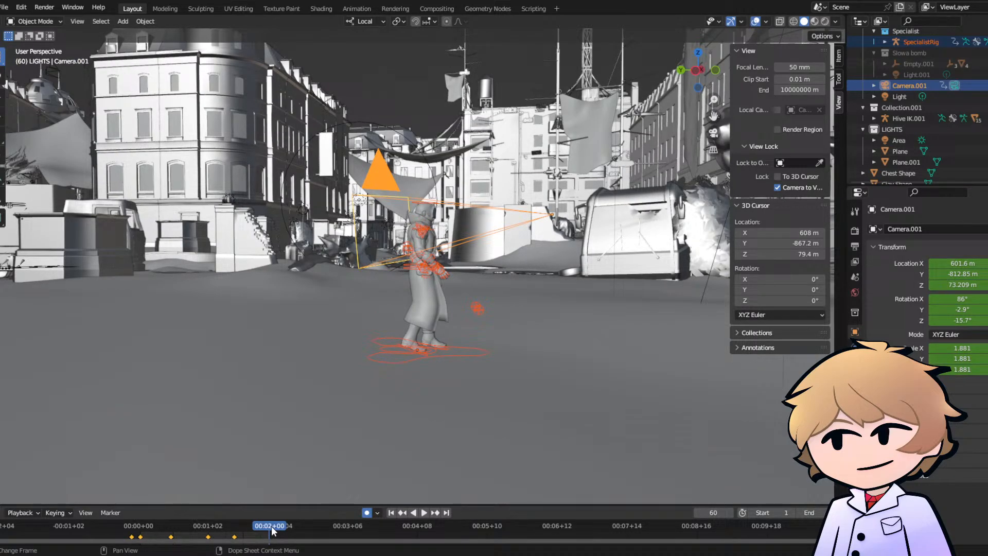
pyautogui.moveTo(273, 531); pyautogui.dragTo(276, 531)
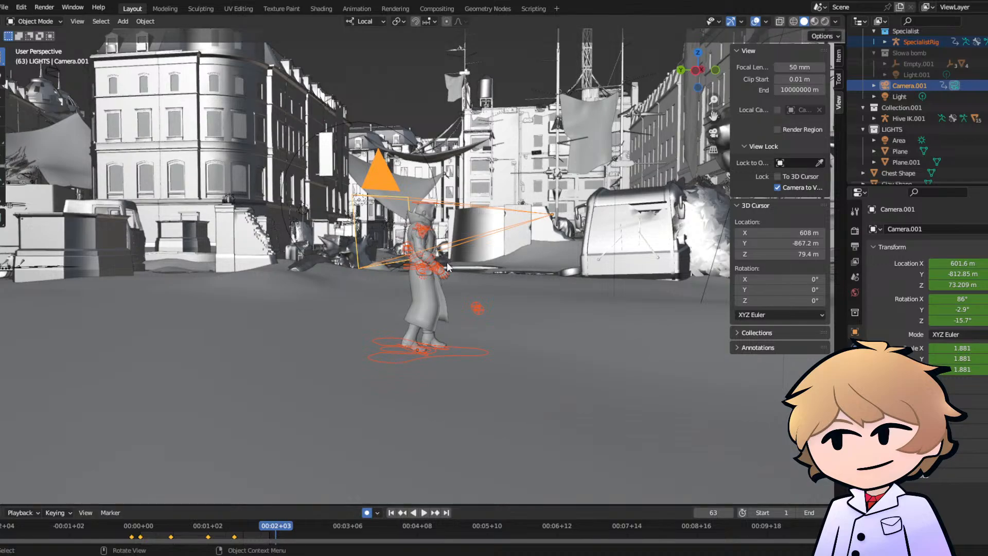
pyautogui.press('g')
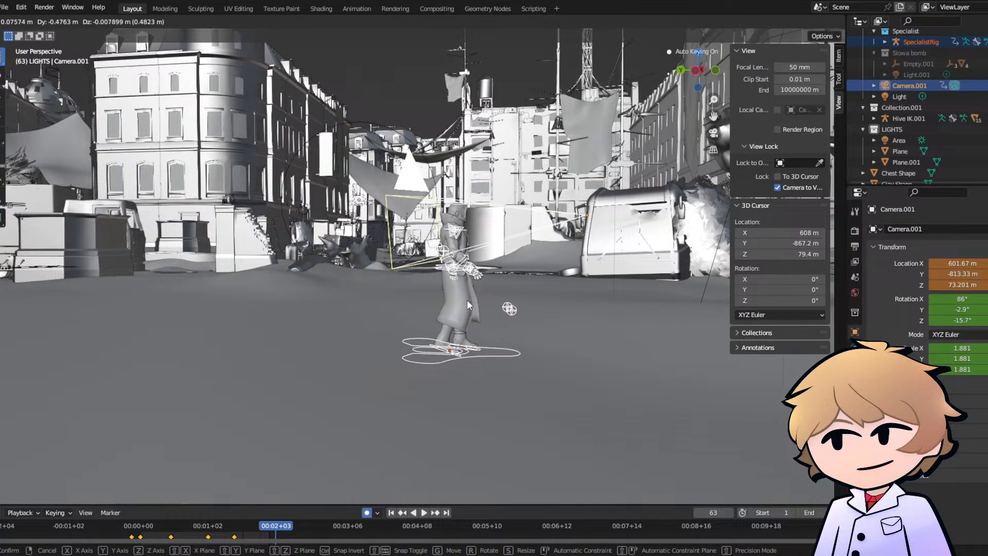
pyautogui.click(468, 300)
pyautogui.click(713, 133)
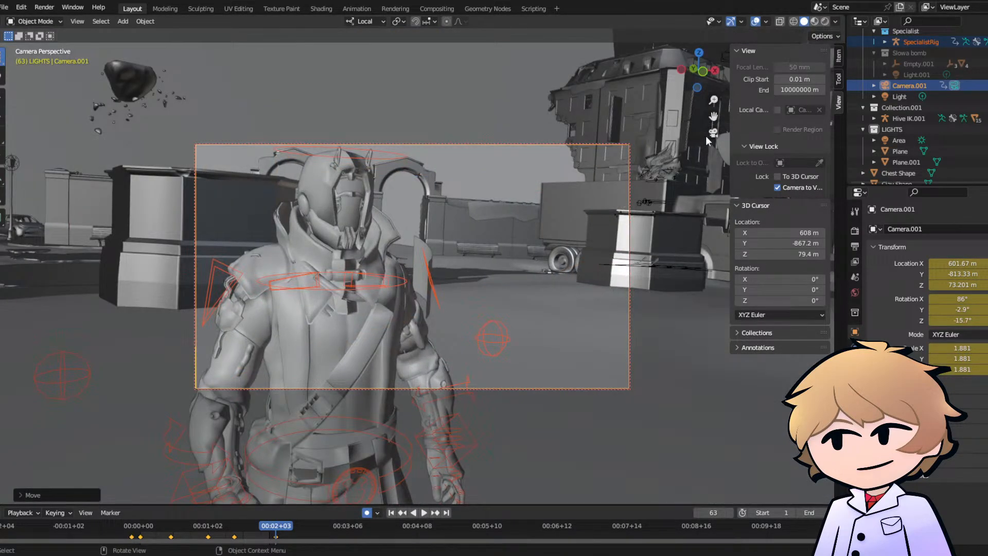
# - Move the rig and Camera.001 further forward at frame 63, bringing the camera to about Y -813.74 m, and return to camera view
pyautogui.click(714, 132)
pyautogui.press('g')
pyautogui.click(537, 308)
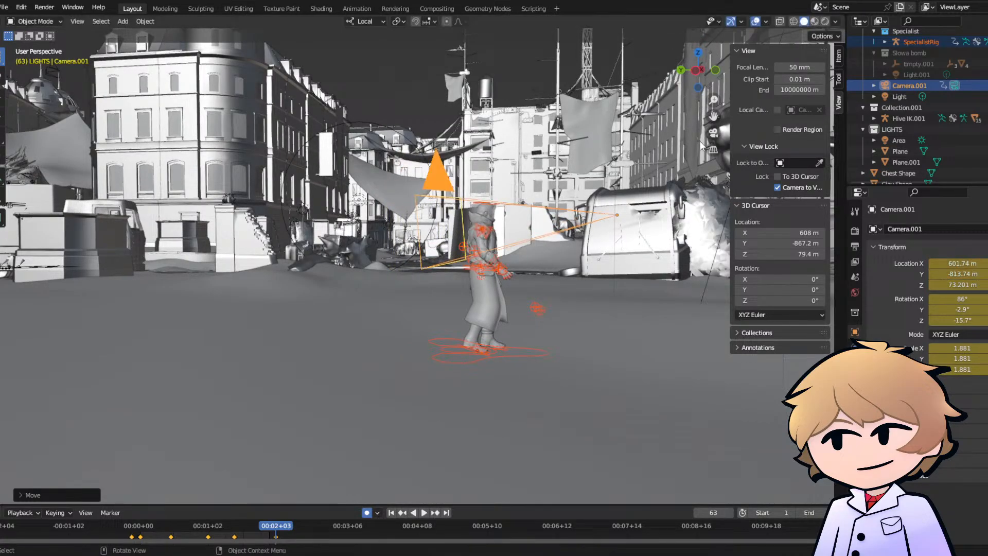
pyautogui.click(714, 136)
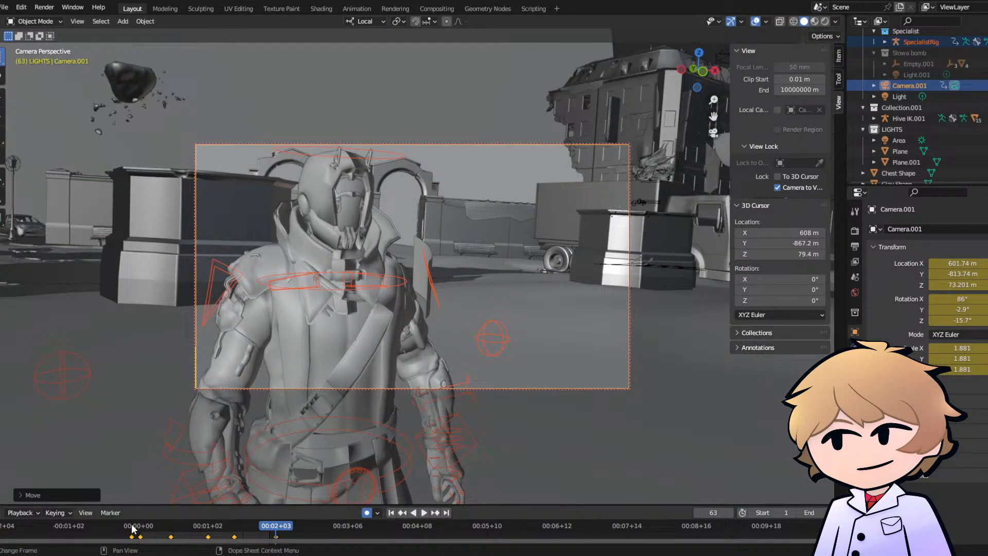
# - Play the animation from its beginning to check the forward travel of the rig and camera
pyautogui.click(134, 528)
pyautogui.press('space')
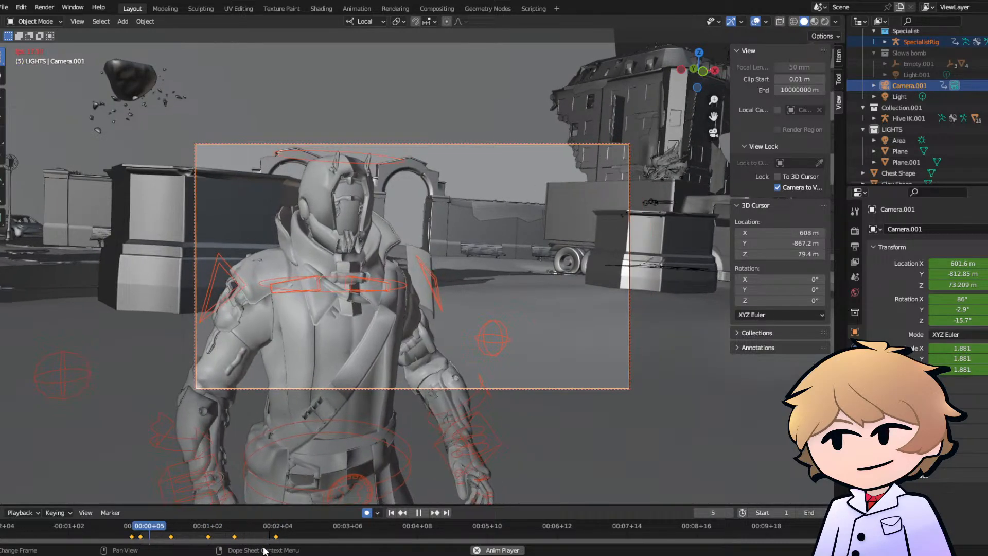
pyautogui.press('space')
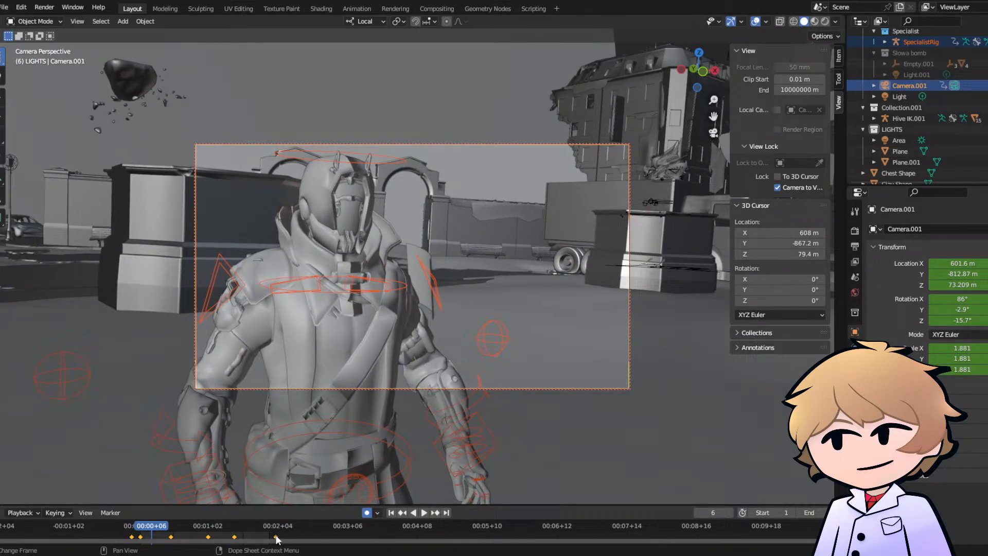
# - Shift the last keyframe of the rig and Camera.001 to about frame 68 to slow the forward travel
pyautogui.press('g')
pyautogui.rightClick(279, 535)
pyautogui.click(294, 534)
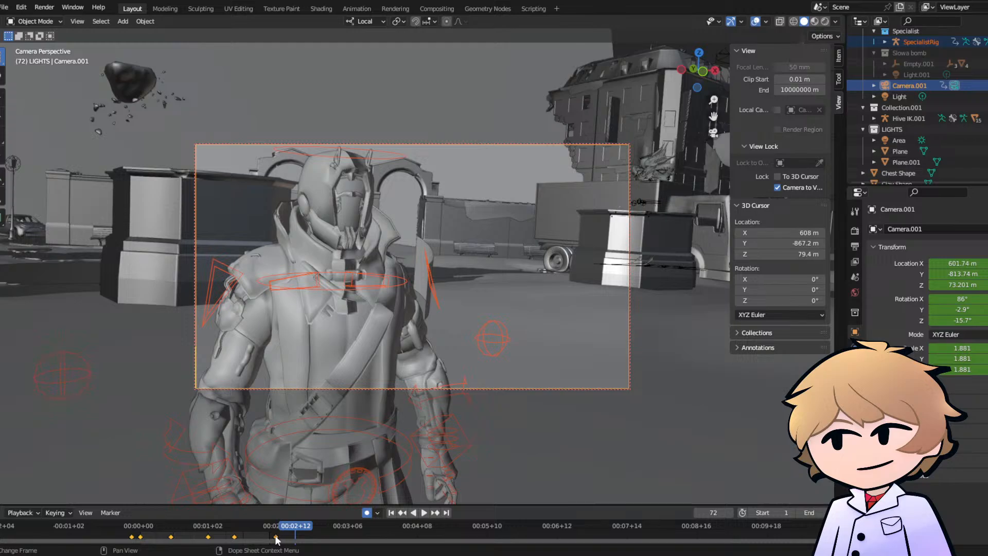
pyautogui.click(275, 537)
pyautogui.press('g')
pyautogui.click(286, 537)
# - Play back the retimed walk through the camera and save the file EAZ.blend
pyautogui.click(145, 533)
pyautogui.press('space')
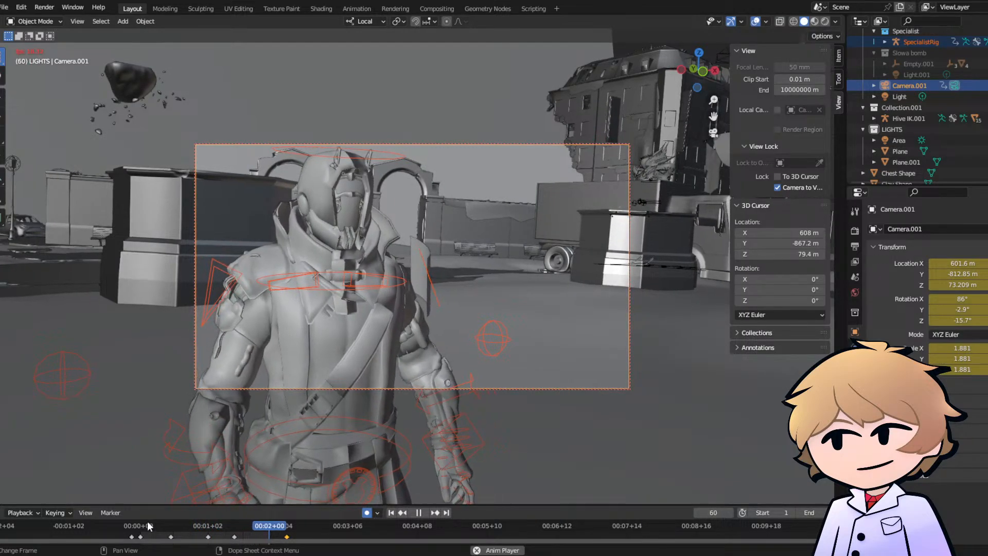
pyautogui.press('space')
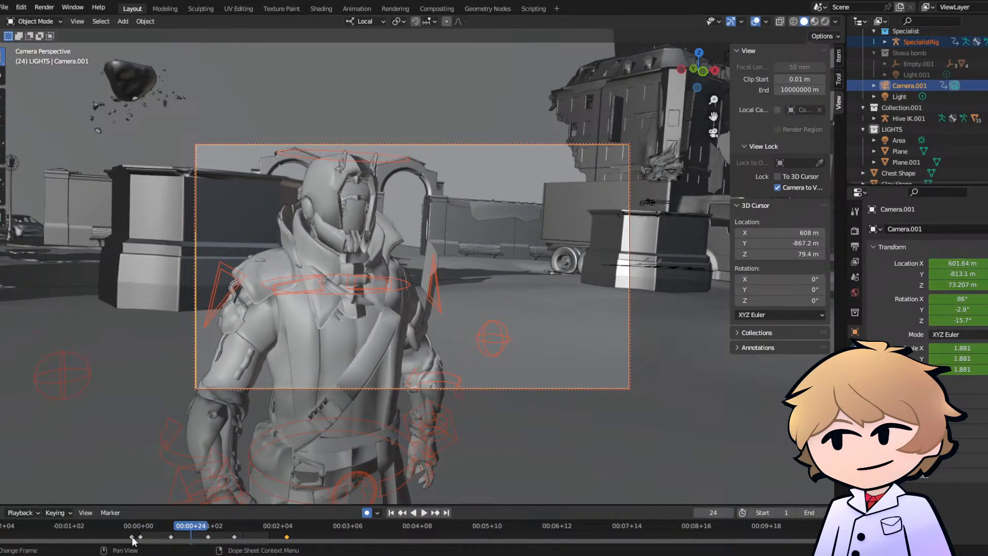
pyautogui.press('space')
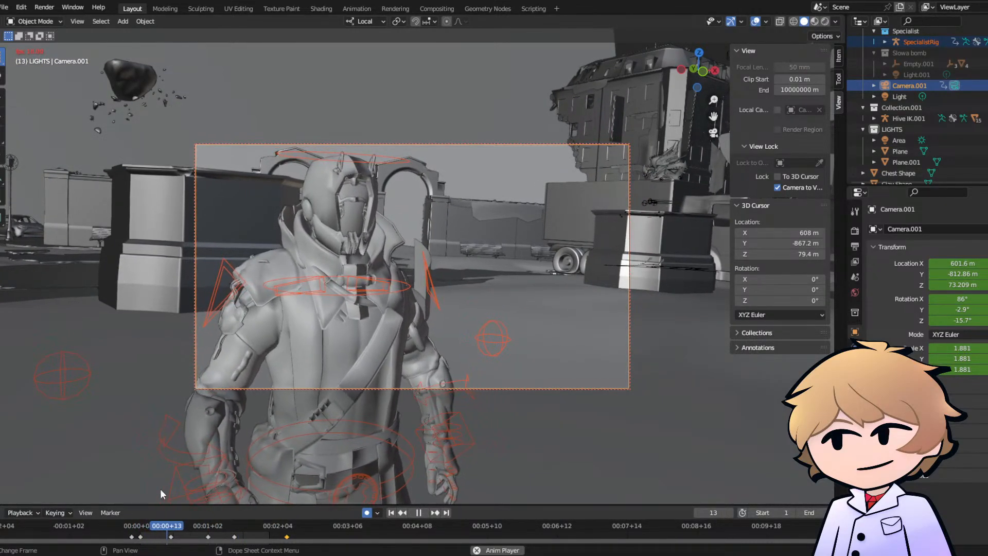
pyautogui.press('space')
pyautogui.hotkey('ctrl', 's')
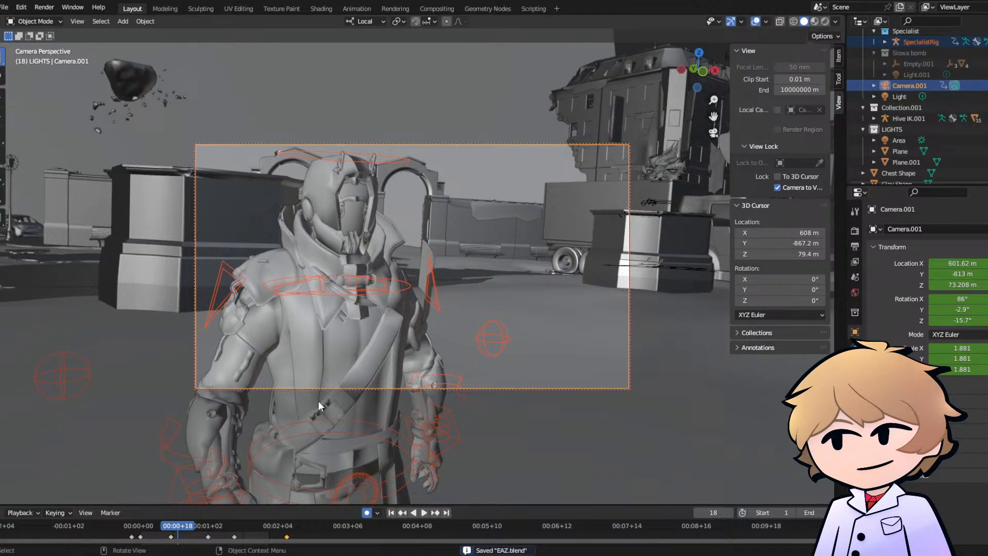
# - Select a roof piece of the background building instead of the rig and camera, and start rendering the animation
pyautogui.click(486, 159)
pyautogui.click(634, 49)
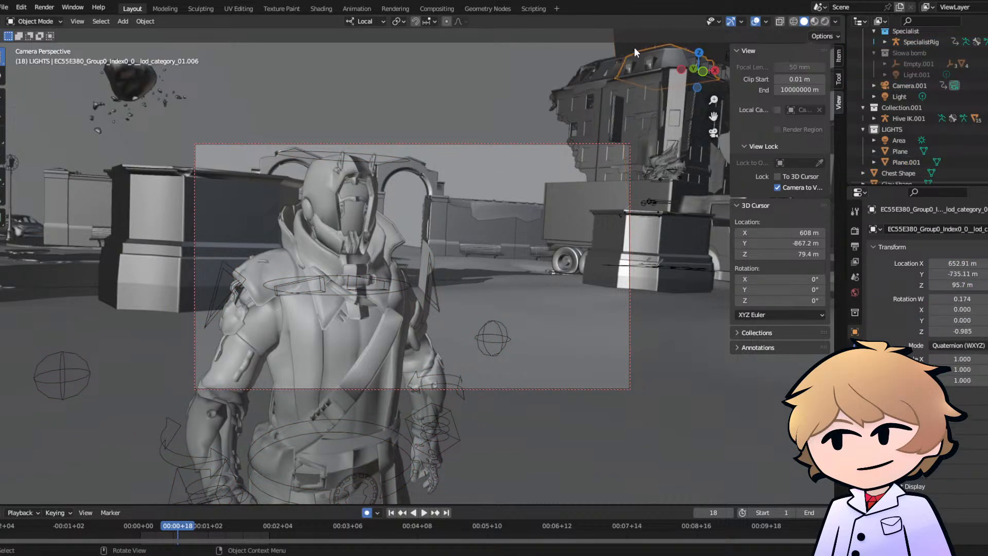
pyautogui.click(630, 48)
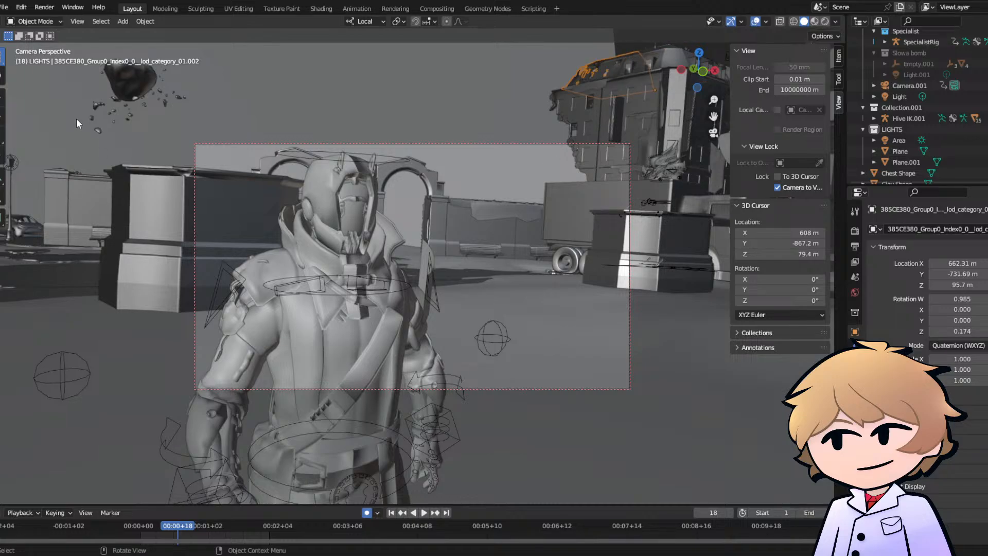
pyautogui.click(45, 8)
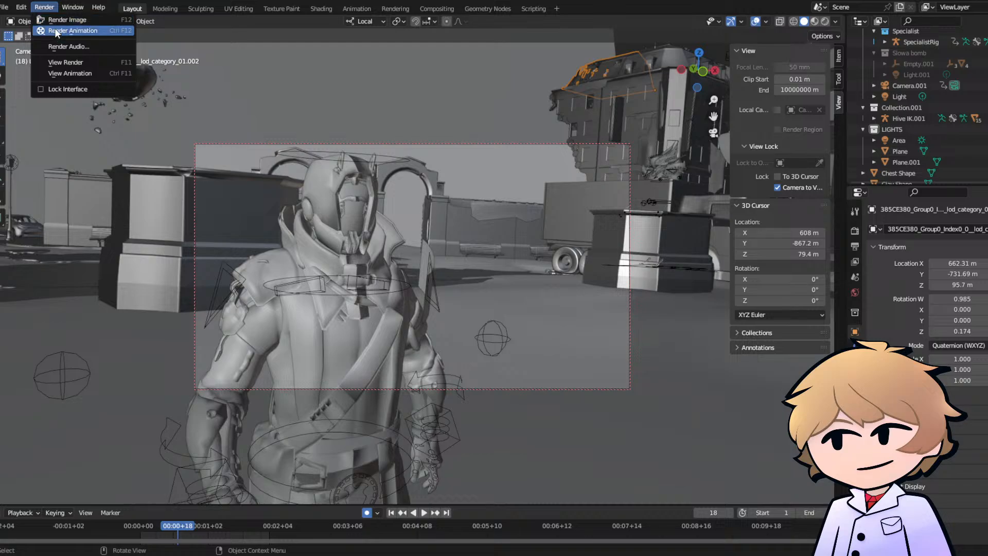
pyautogui.click(57, 31)
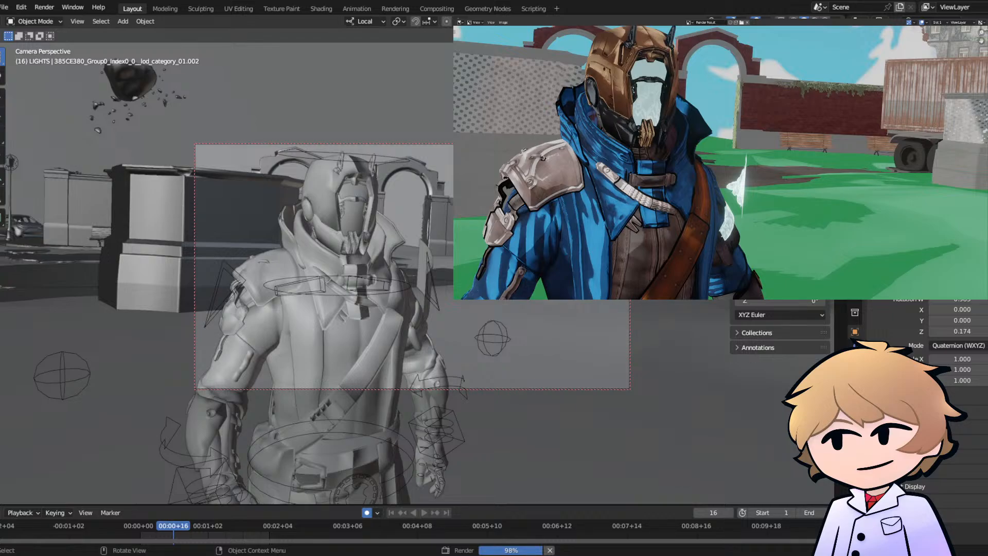
pyautogui.press('Right')
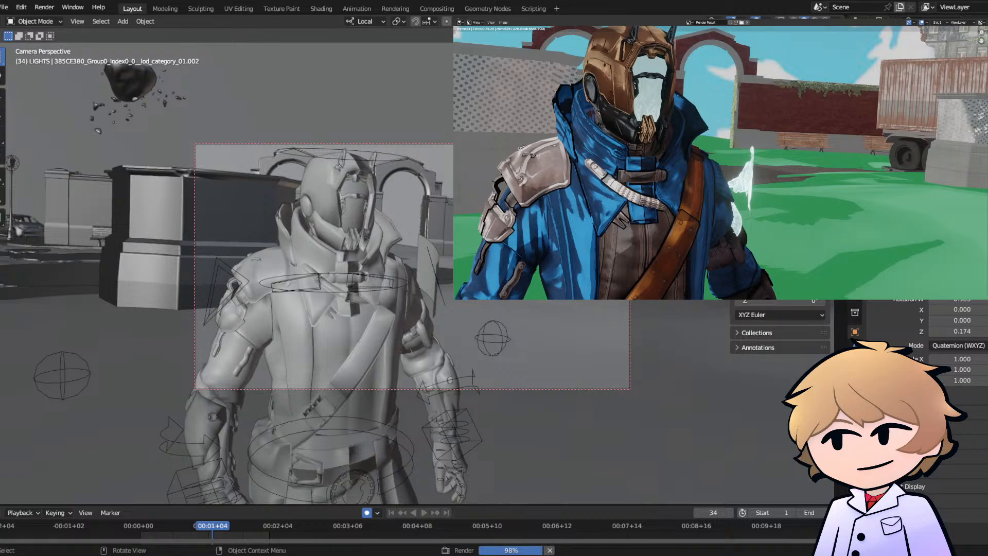
pyautogui.press('Right')
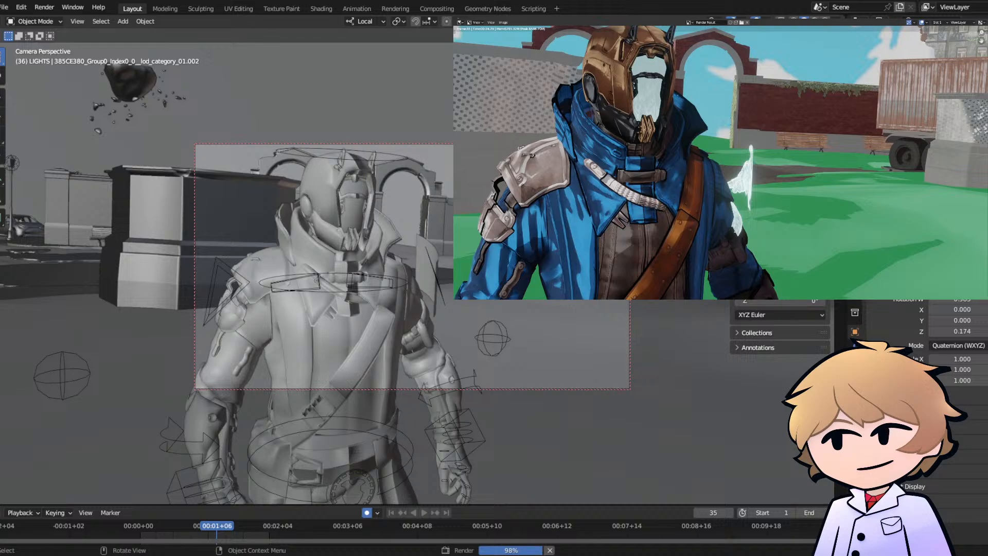
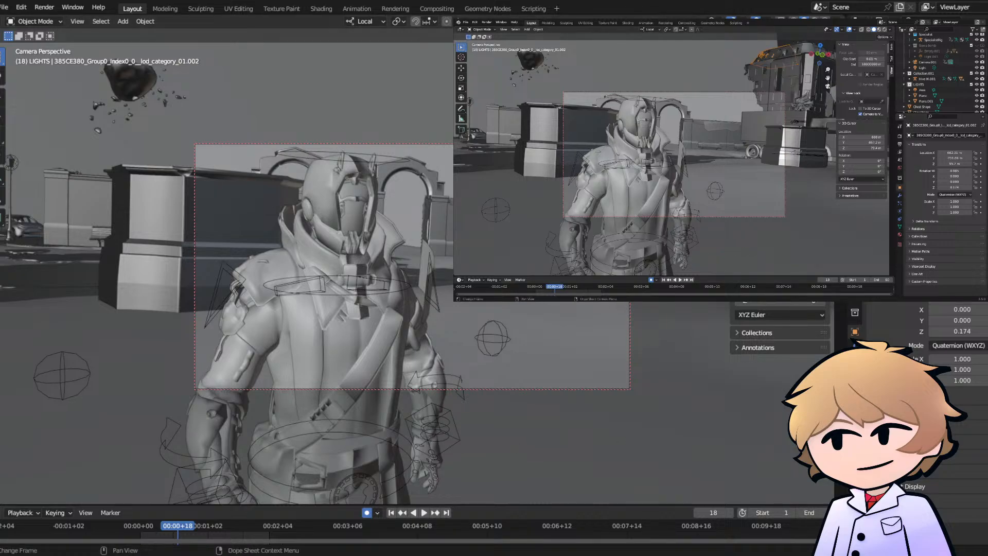
# - Play back the walk animation from its beginning through the camera
pyautogui.press('space')
pyautogui.click(139, 525)
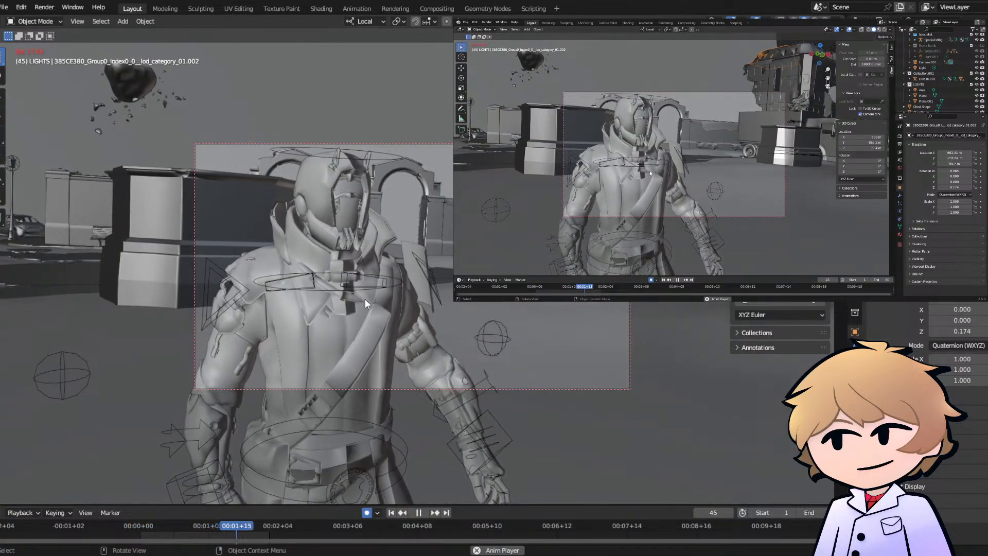
pyautogui.press('space')
# - Set the scene's playback range to start at frame 61 and end at frame 100
pyautogui.click(773, 513)
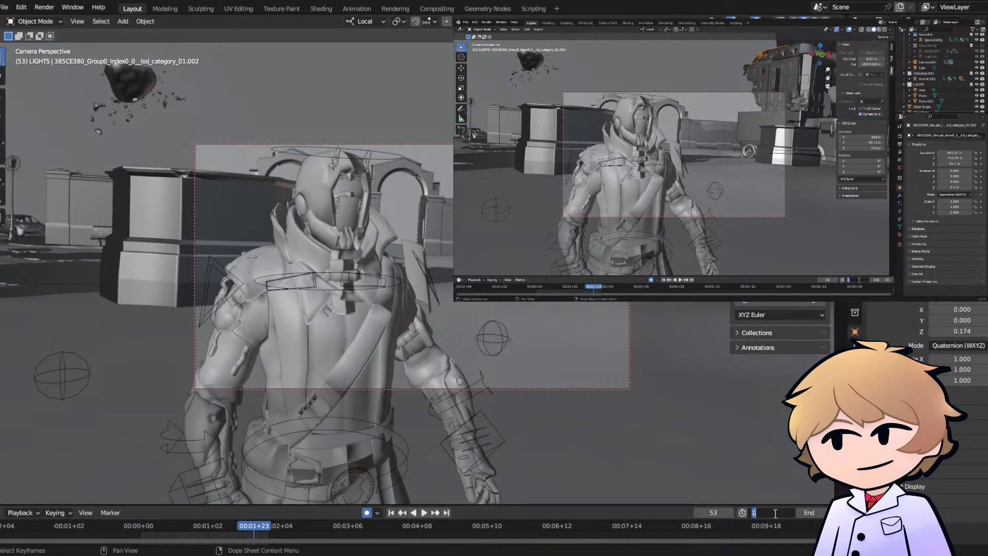
pyautogui.write('61')
pyautogui.press('Tab')
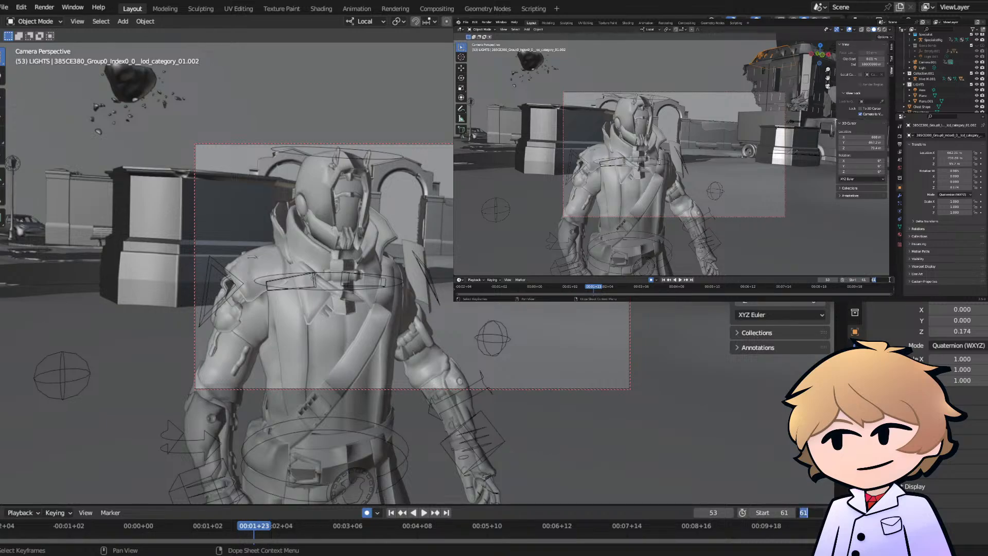
pyautogui.write('100')
pyautogui.press('Return')
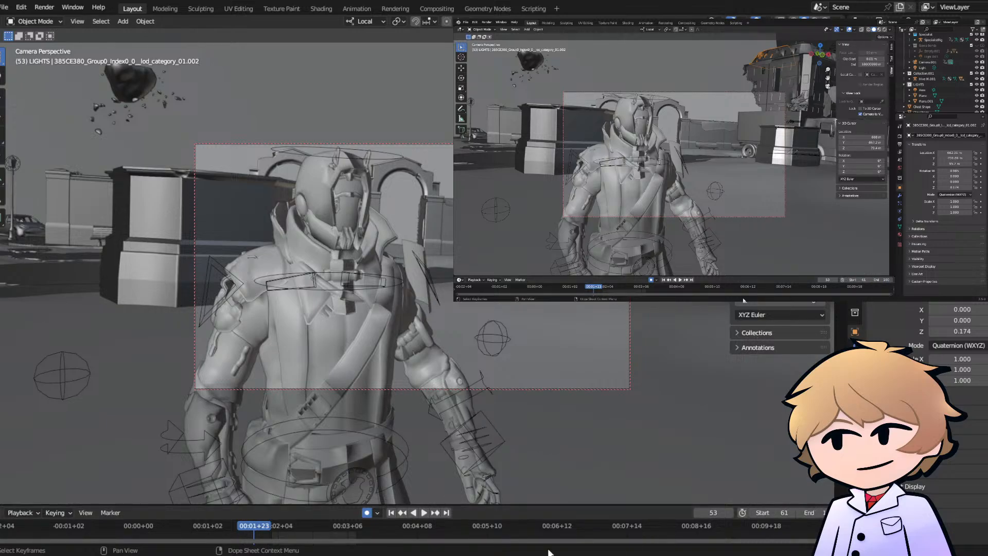
# - Play the new frame range, and shift the last keyframe of Camera.001 to about frame 60
pyautogui.press('space')
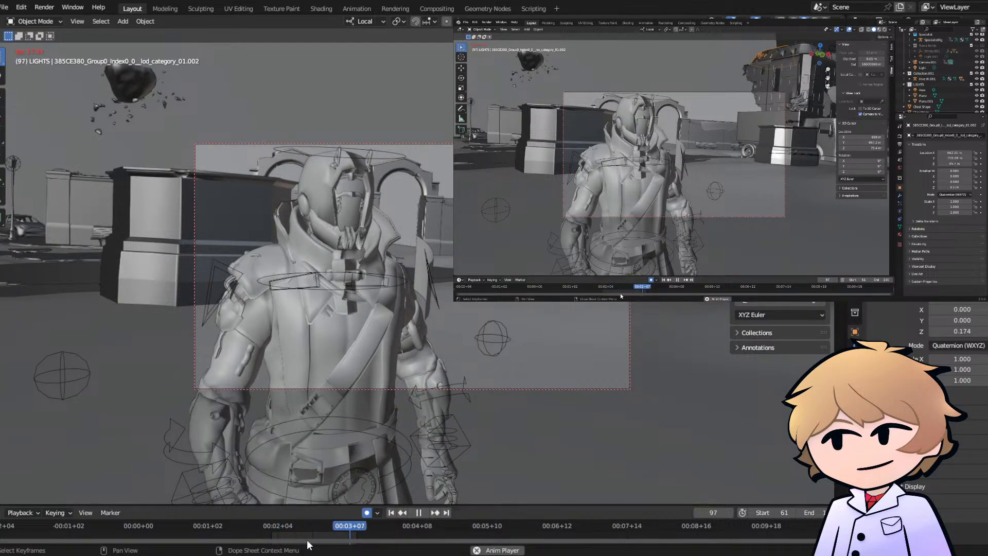
pyautogui.press('Escape')
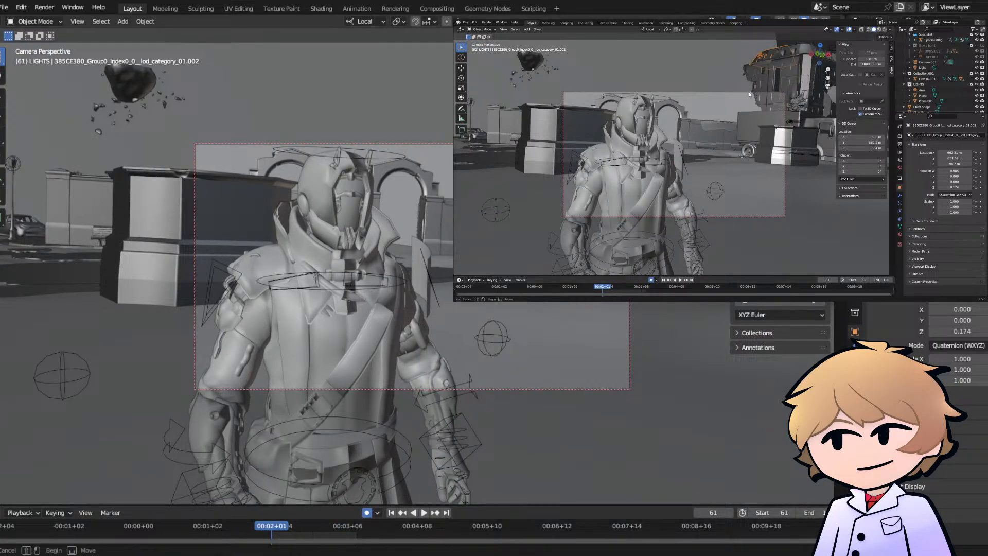
pyautogui.click(560, 146)
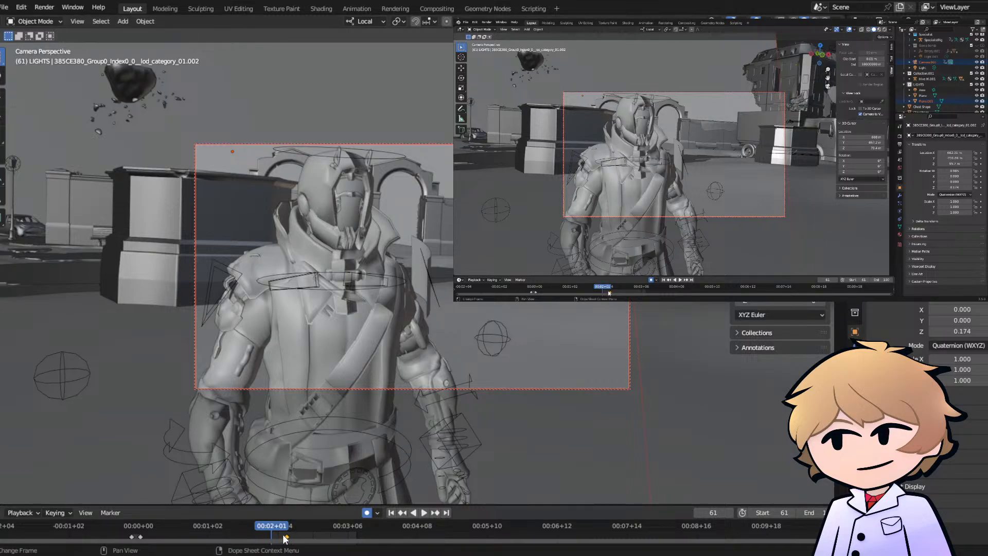
pyautogui.moveTo(287, 536); pyautogui.dragTo(260, 536)
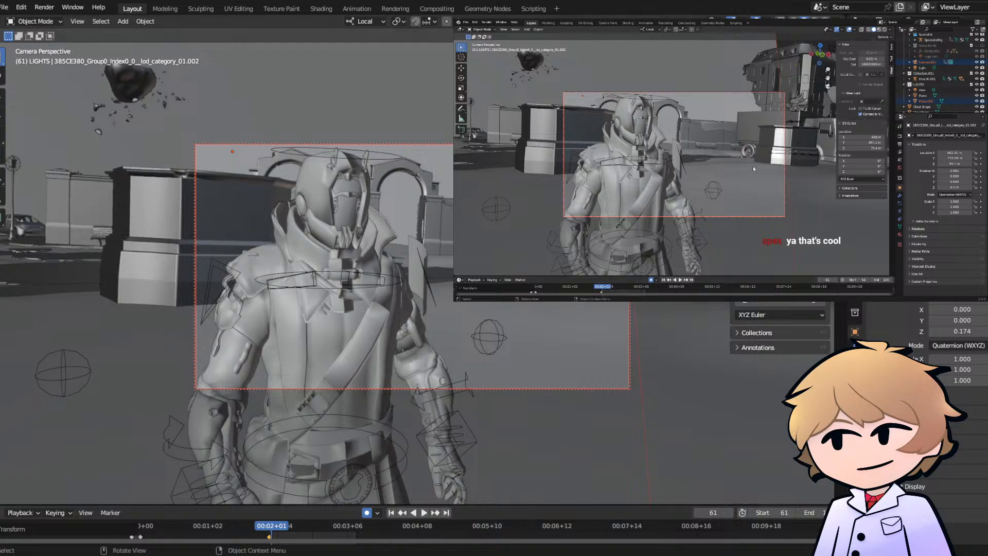
# - Select the cab of the background truck and insert a Location, Rotation, Scale & Custom Properties keyframe at frame 61
pyautogui.click(747, 148)
pyautogui.press('`')
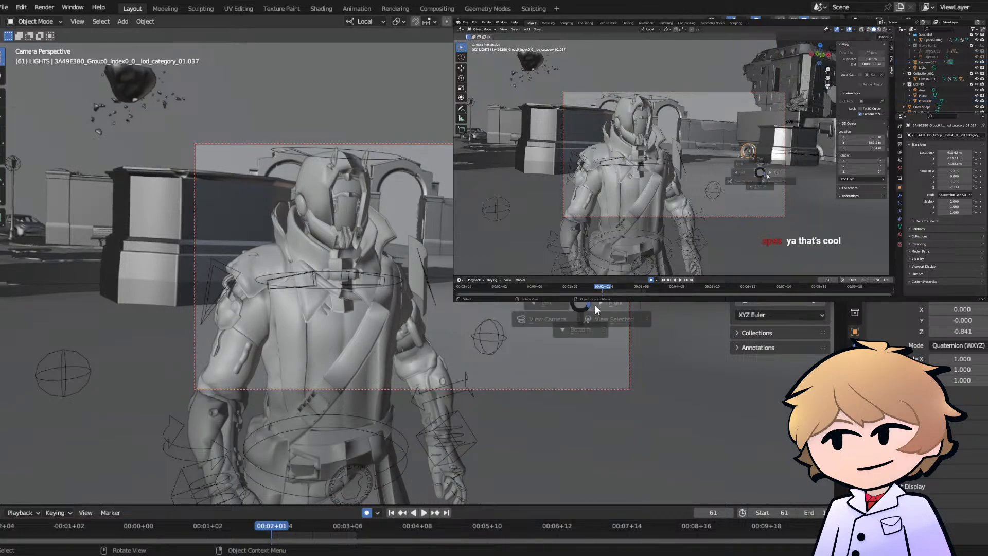
pyautogui.click(633, 340)
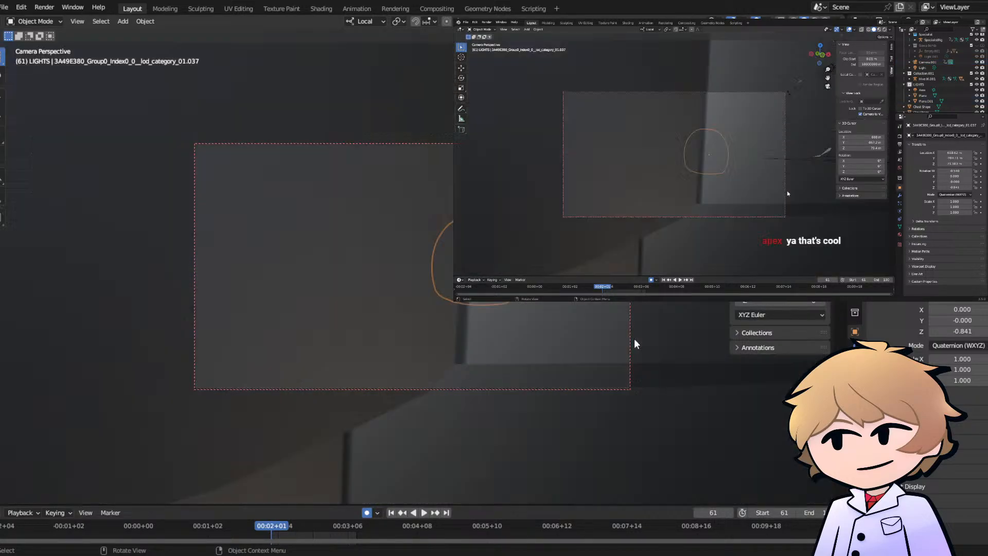
pyautogui.moveTo(381, 238); pyautogui.dragTo(442, 237, button='middle')
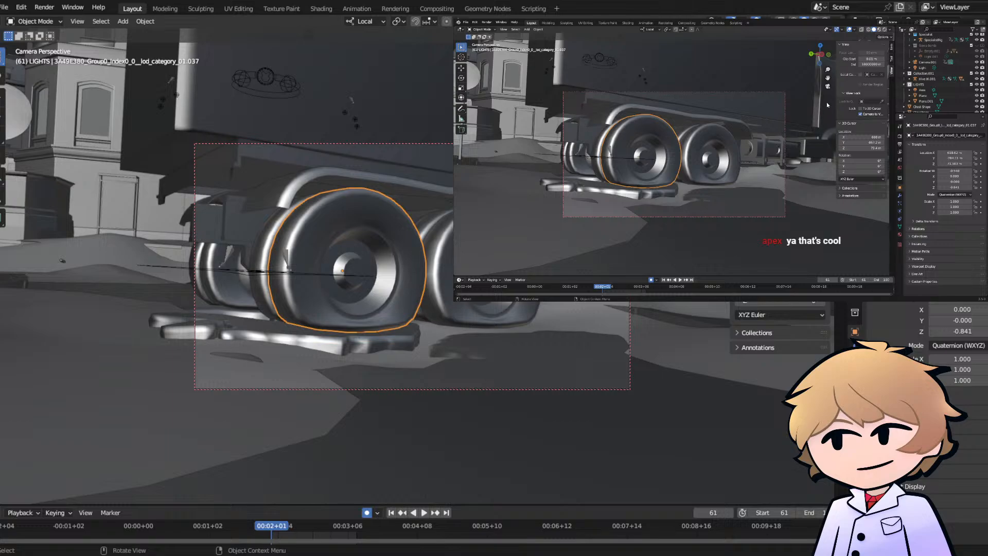
pyautogui.click(778, 80)
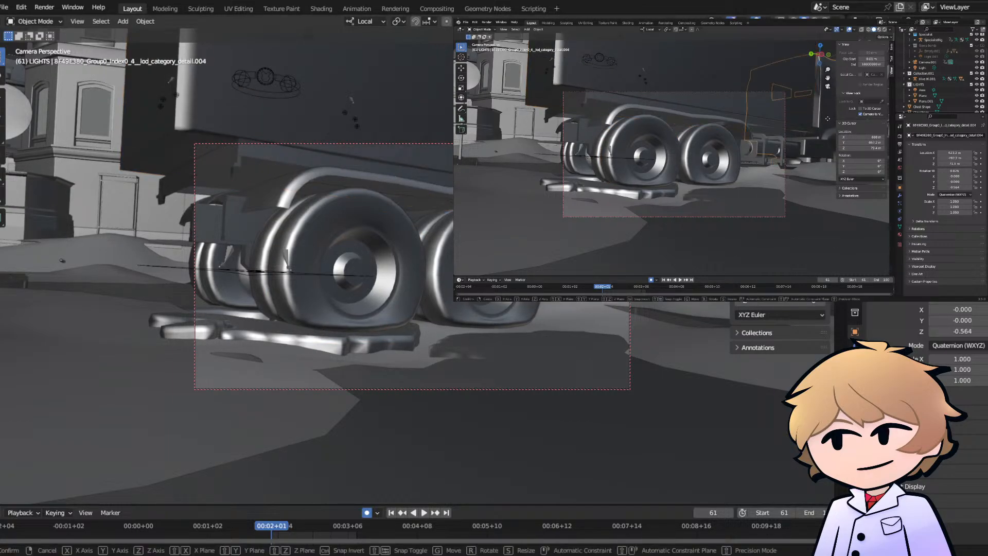
pyautogui.click(799, 138)
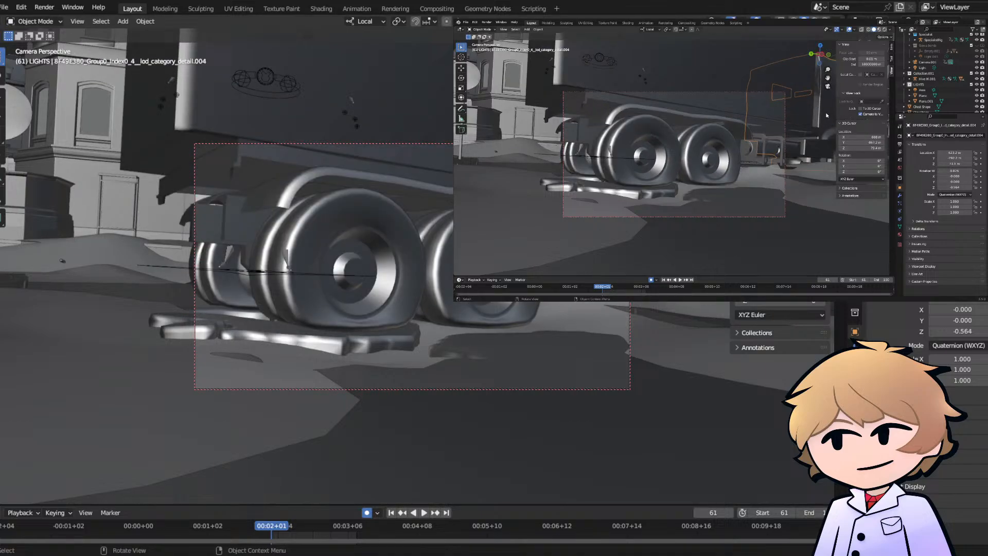
pyautogui.press('i')
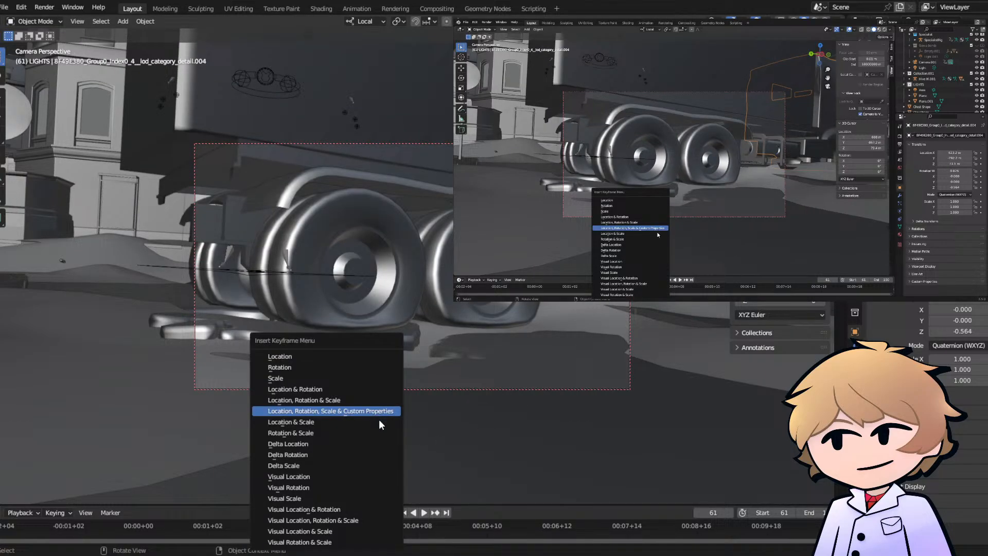
pyautogui.press('Return')
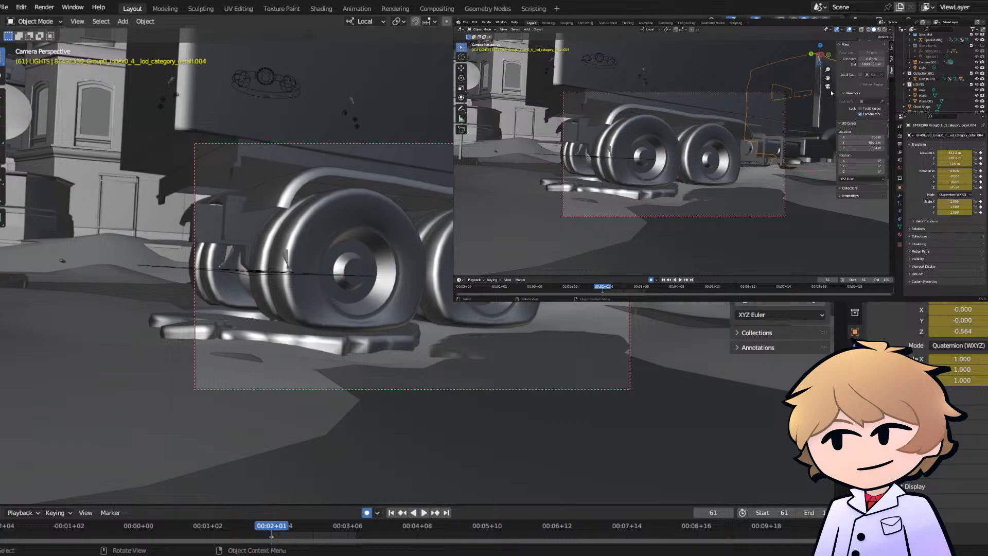
# - At frame 68, move and slightly tilt the truck, raising it about 0.3 m in the last move
pyautogui.moveTo(817, 115); pyautogui.dragTo(704, 137, button='middle')
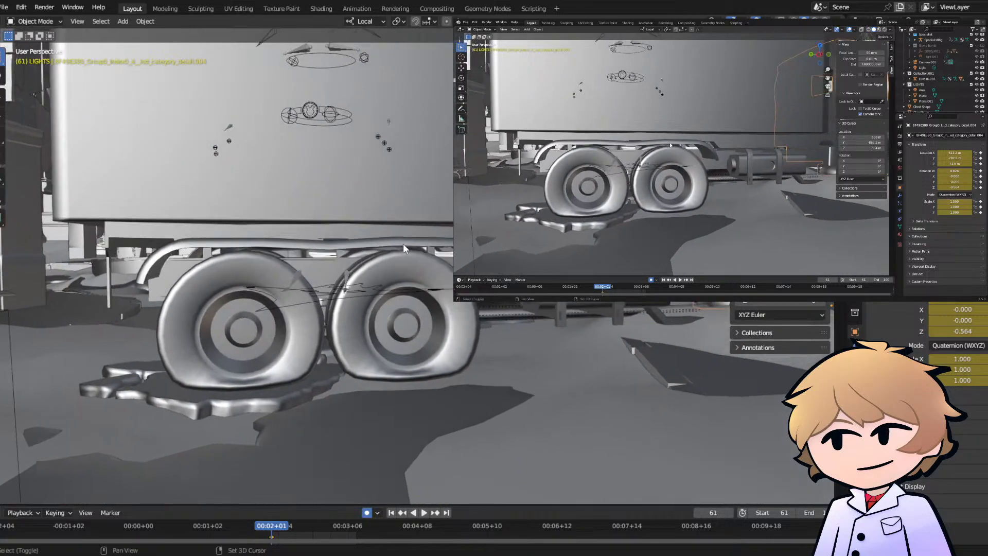
pyautogui.moveTo(778, 126); pyautogui.dragTo(738, 152, button='middle')
pyautogui.scroll(-2, 752, 148)
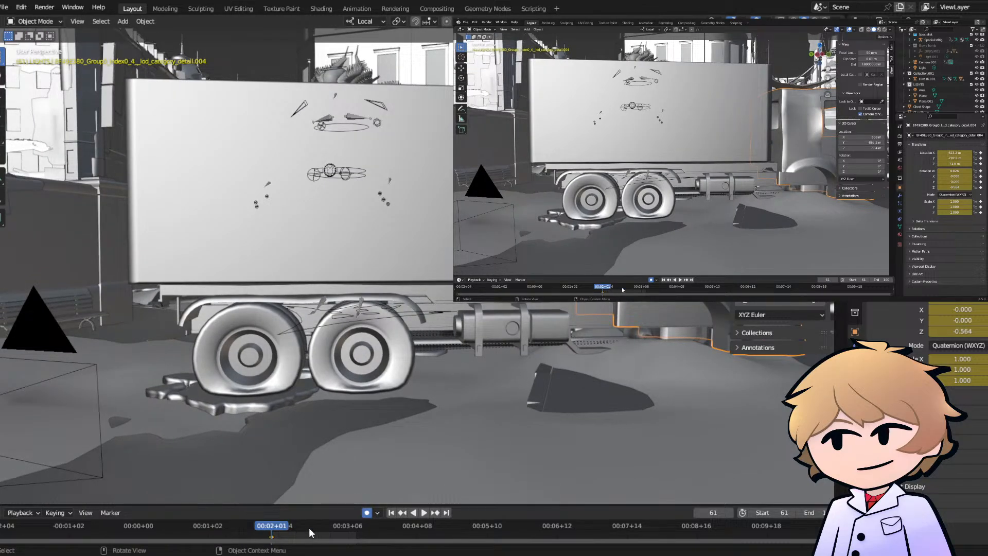
pyautogui.moveTo(274, 529); pyautogui.dragTo(287, 528)
pyautogui.press('g')
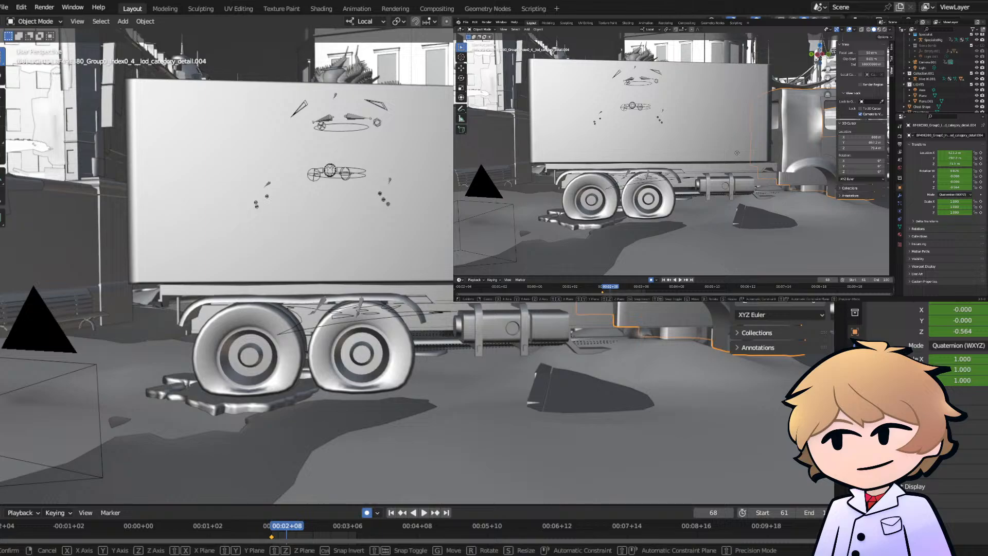
pyautogui.click(739, 143)
pyautogui.press('r')
pyautogui.click(775, 148)
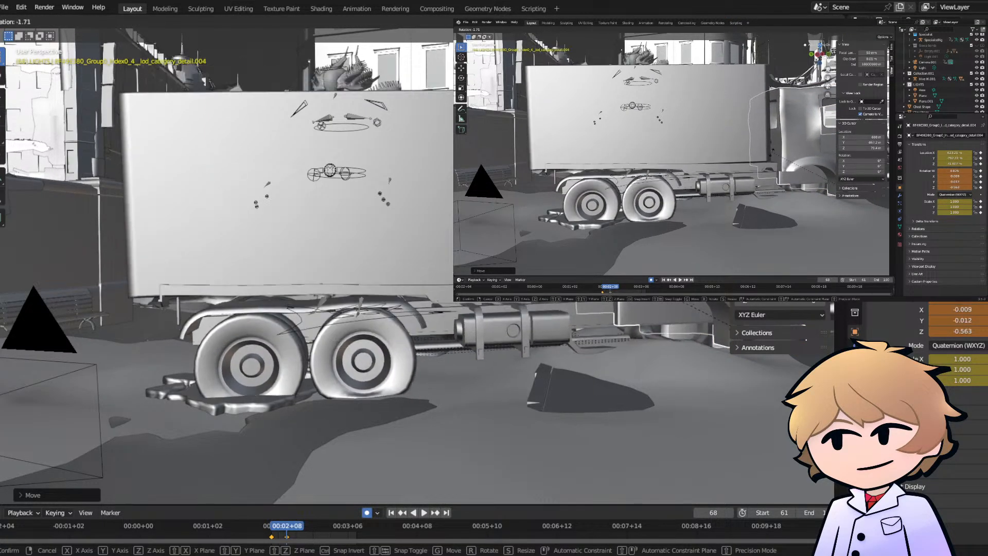
pyautogui.press('g')
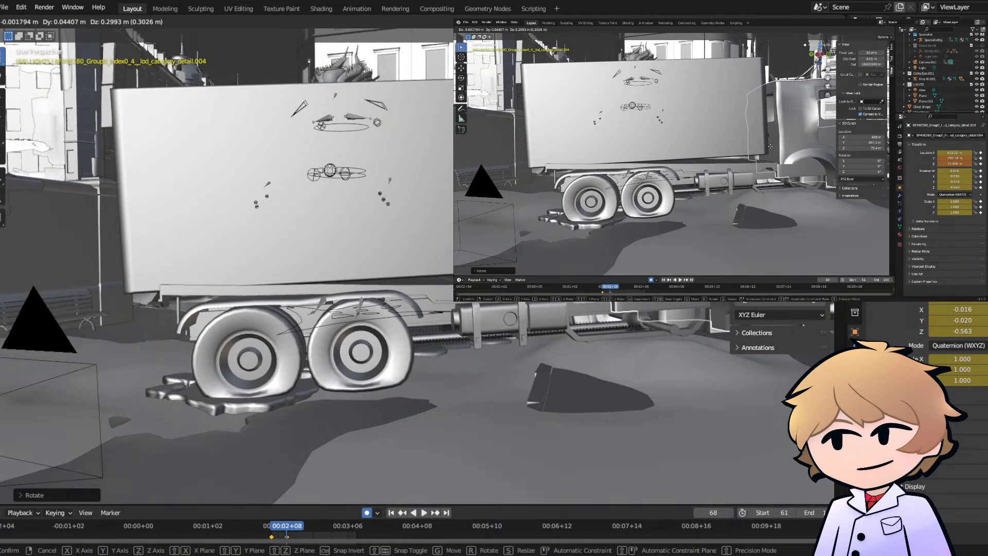
pyautogui.click(770, 146)
# - Play the truck's tilt from frame 61, shift its second keyframe to about frame 74, and replay it
pyautogui.click(273, 531)
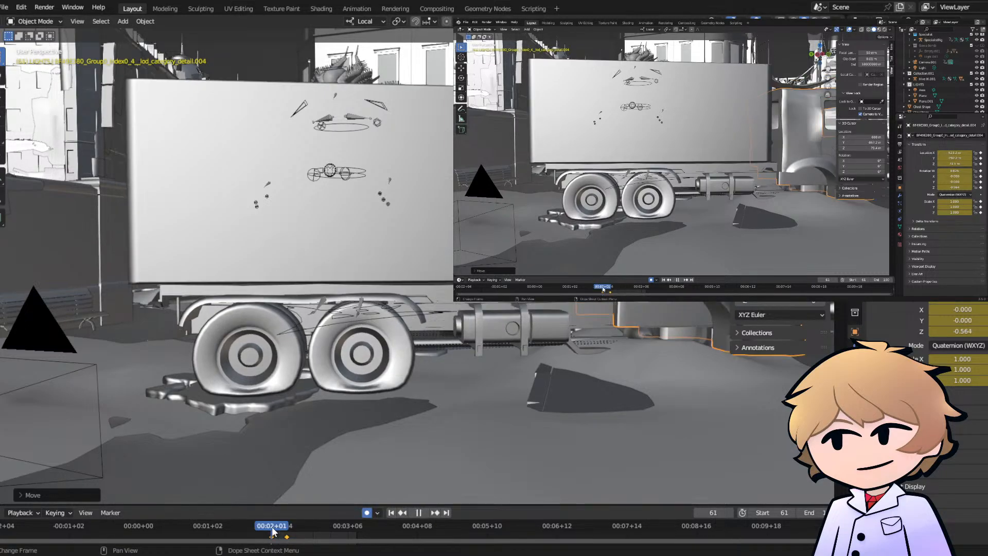
pyautogui.press('space')
pyautogui.press('Escape')
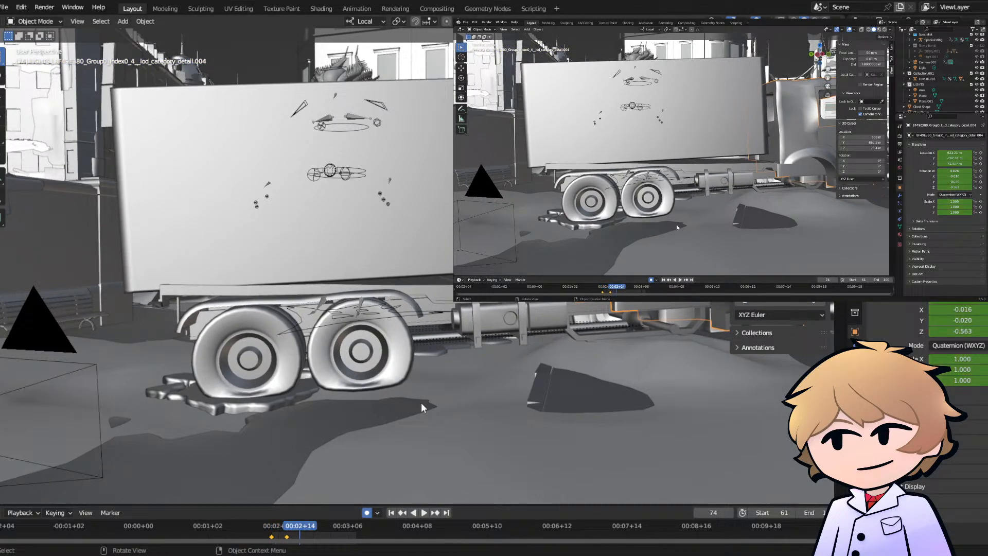
pyautogui.click(274, 531)
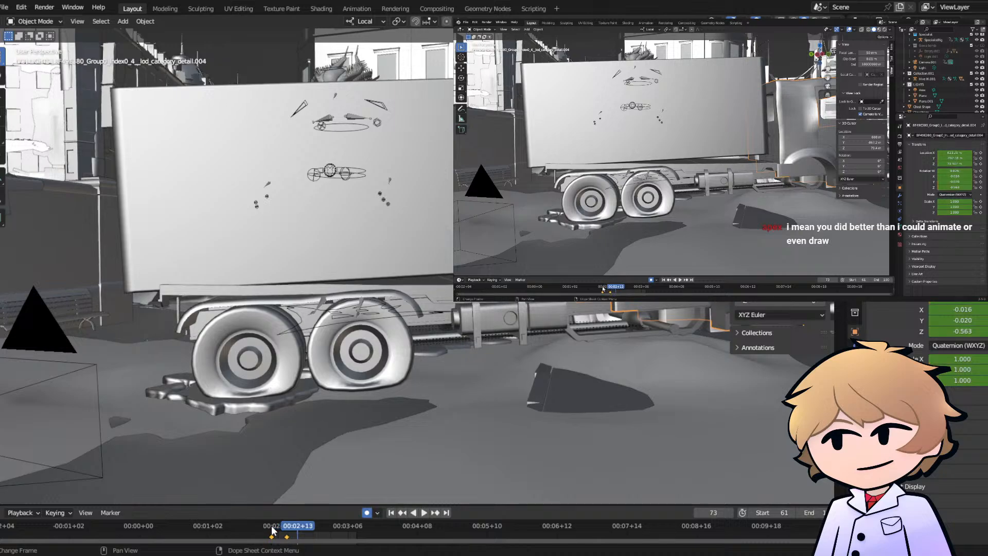
pyautogui.click(288, 531)
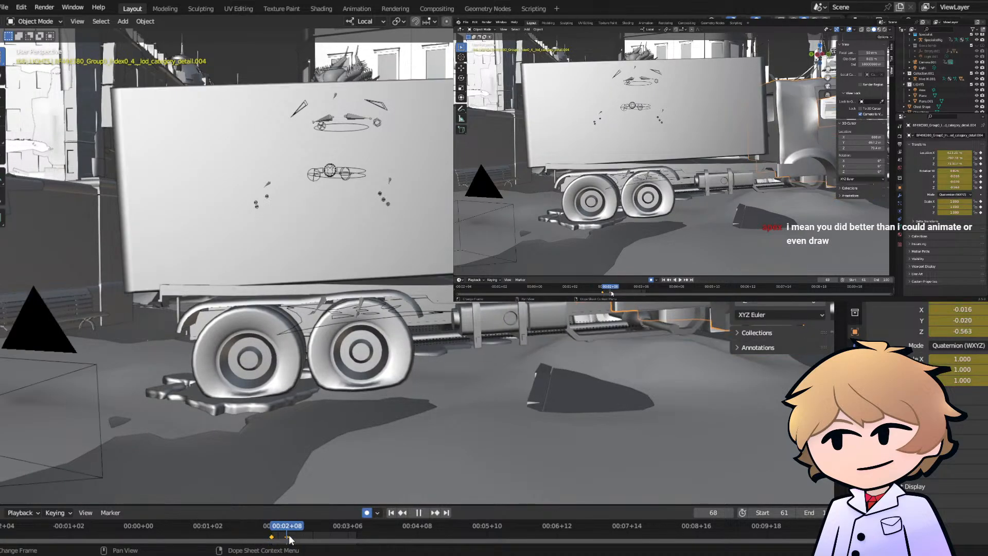
pyautogui.click(294, 533)
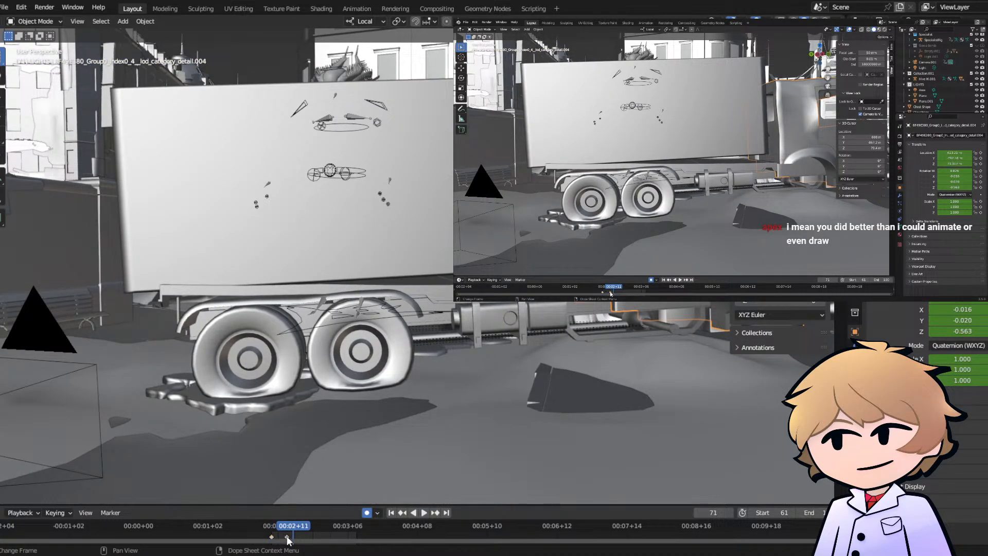
pyautogui.moveTo(288, 539); pyautogui.dragTo(301, 539)
pyautogui.click(272, 532)
pyautogui.press('space')
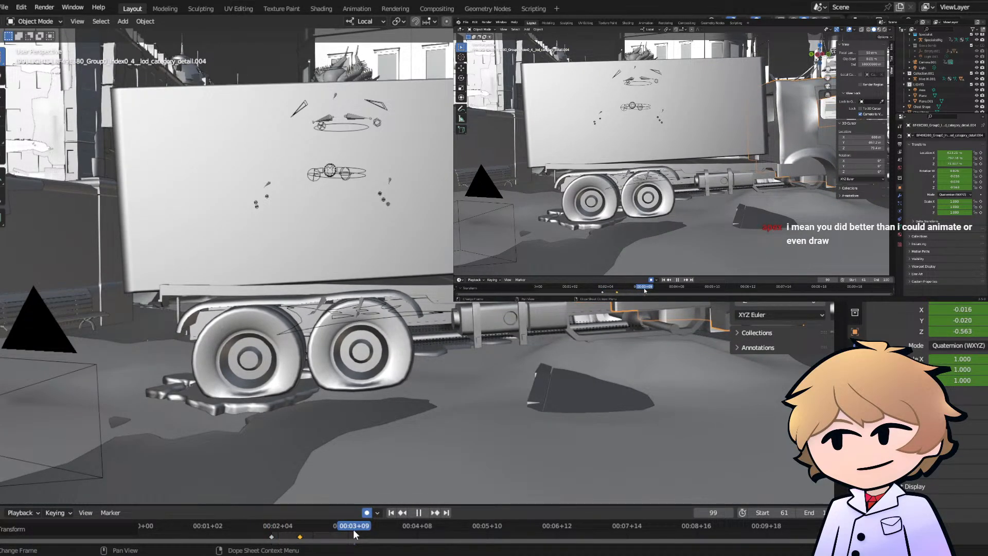
# - At frame 85, lift the truck off the ground and rotate it back to nearly level
pyautogui.moveTo(353, 530); pyautogui.dragTo(326, 530)
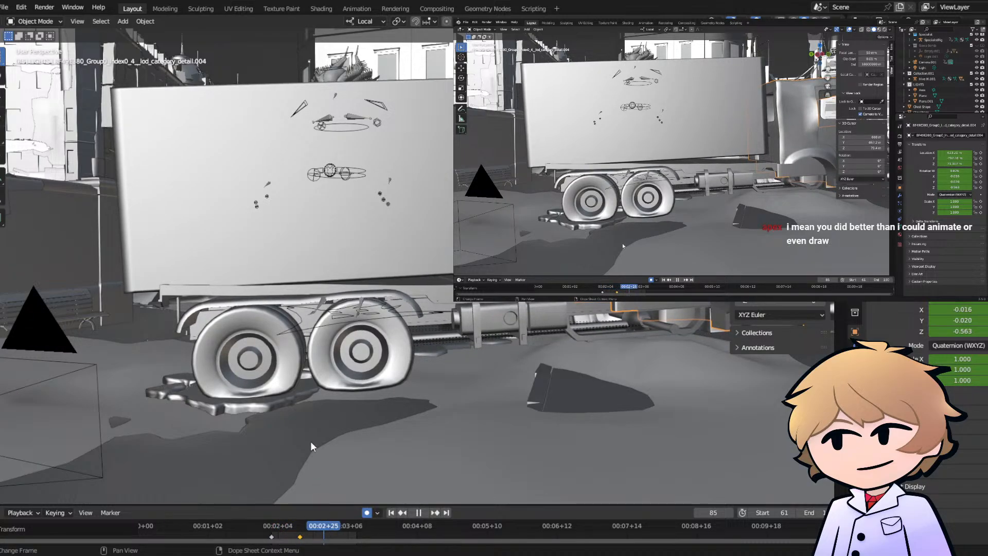
pyautogui.press('g')
pyautogui.click(296, 338)
pyautogui.press('r')
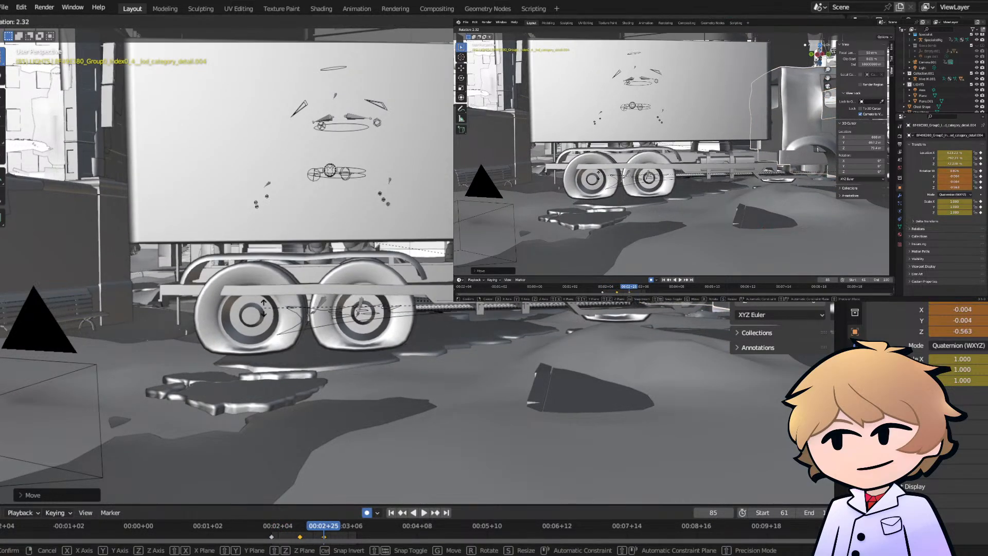
pyautogui.click(263, 308)
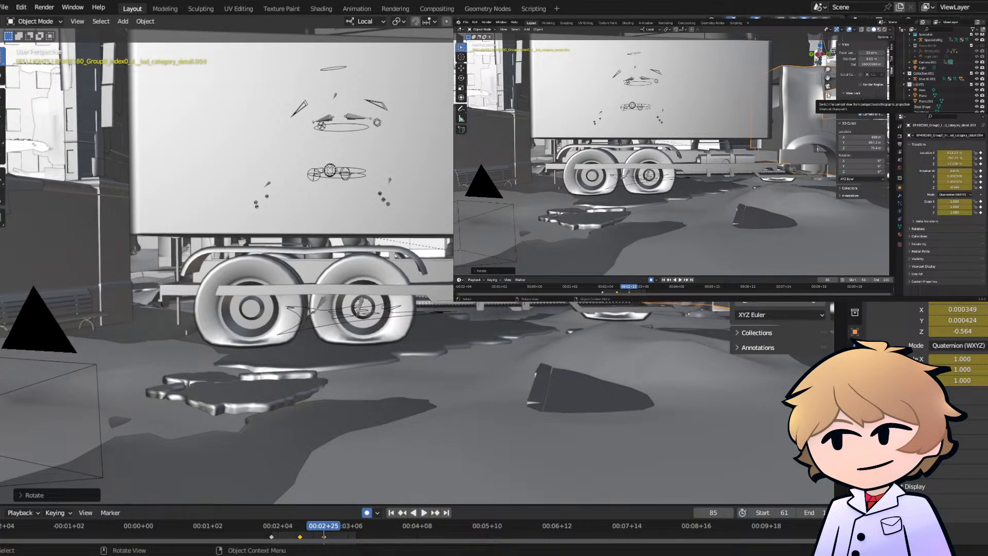
pyautogui.click(828, 96)
pyautogui.click(827, 95)
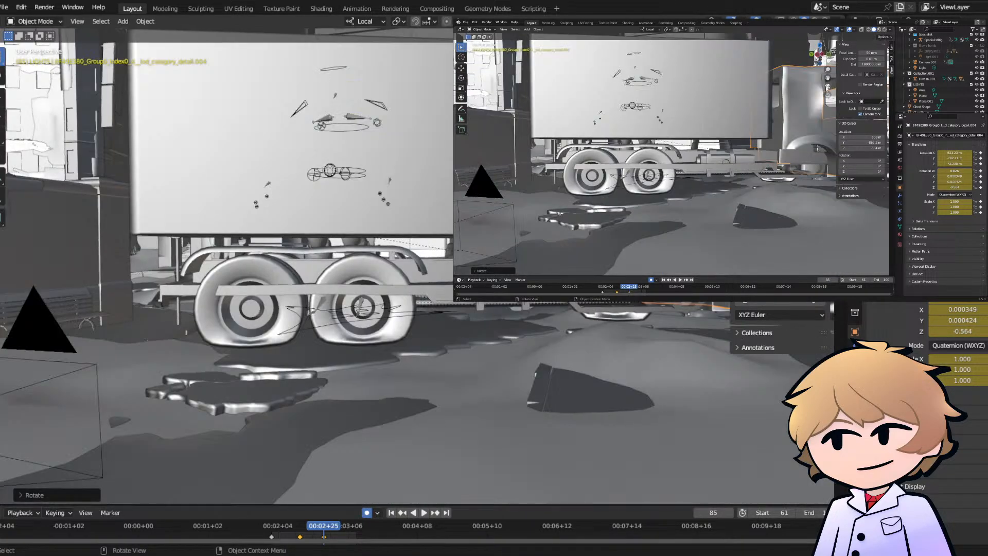
pyautogui.click(827, 95)
pyautogui.click(828, 95)
# - Select the truck's chassis parts and compare their position between frame 61 and frame 90
pyautogui.click(714, 169)
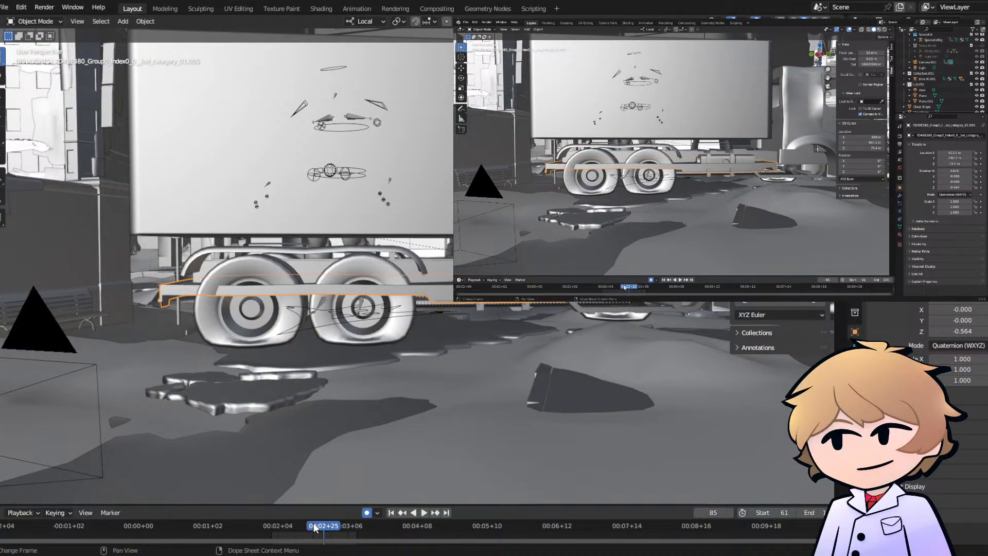
pyautogui.moveTo(318, 526); pyautogui.dragTo(272, 527)
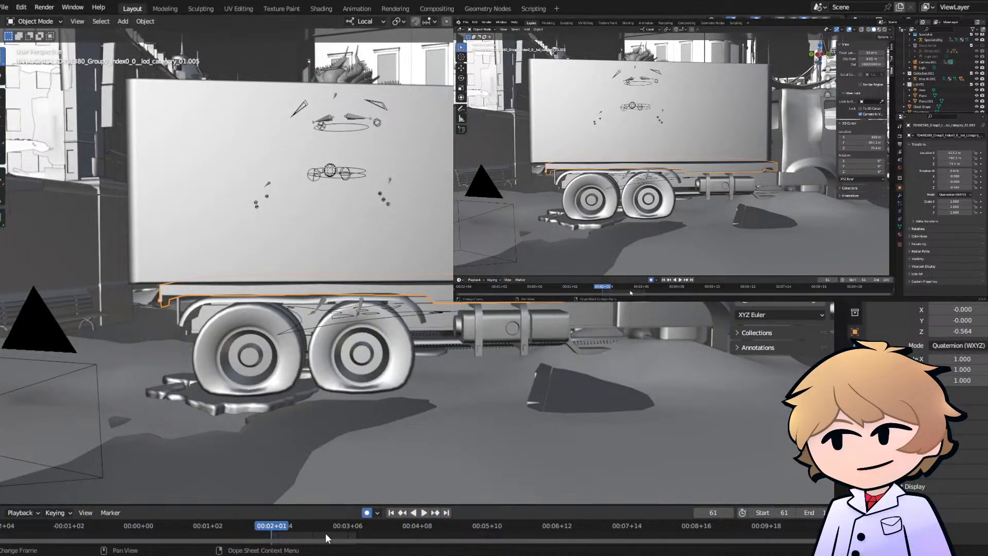
pyautogui.press('Up')
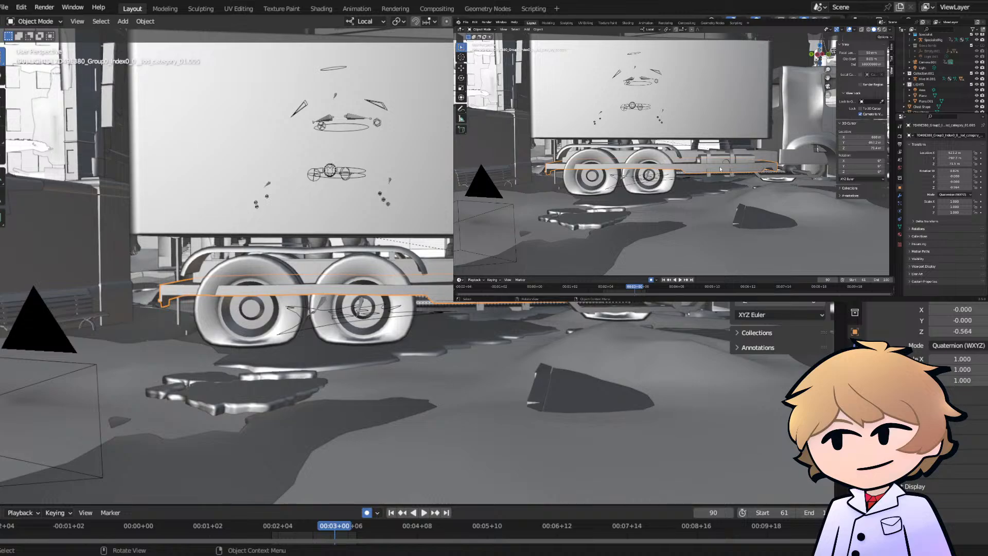
pyautogui.click(762, 154)
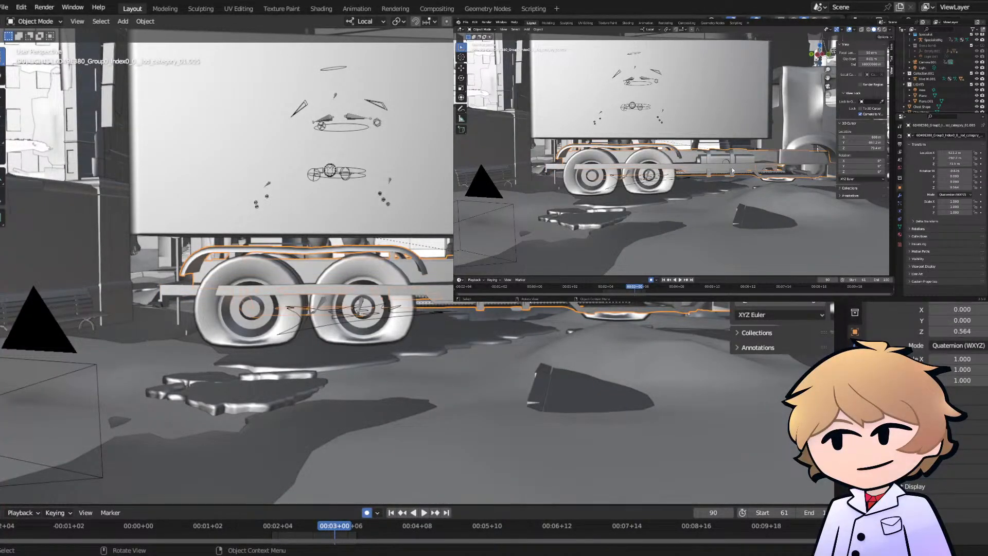
pyautogui.moveTo(340, 525); pyautogui.dragTo(271, 526)
pyautogui.click(478, 290)
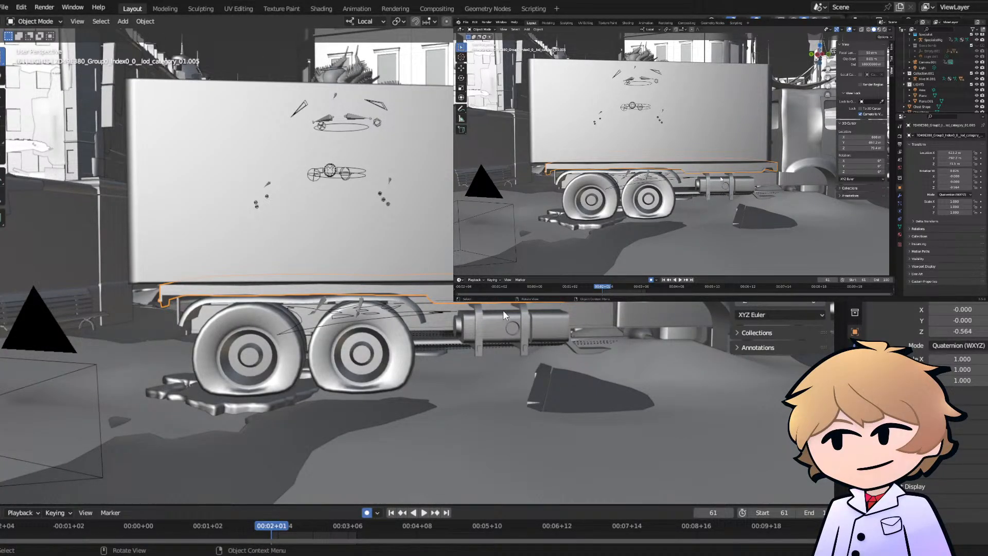
# - Parent the selected chassis part to the truck's cab at frame 61 and briefly play the animation to test it
pyautogui.keyDown('shift'); pyautogui.click(801, 140); pyautogui.keyUp('shift')
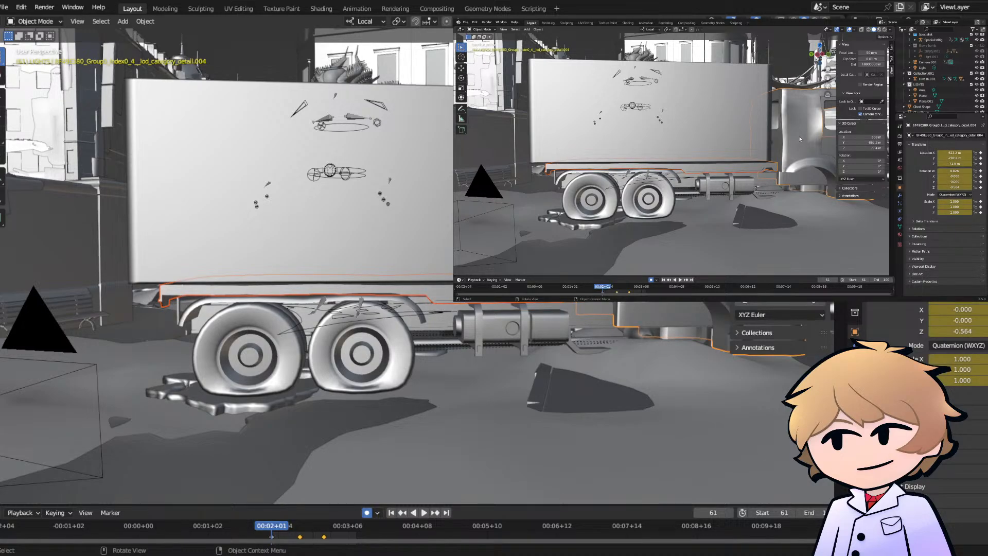
pyautogui.hotkey('ctrl', 'p')
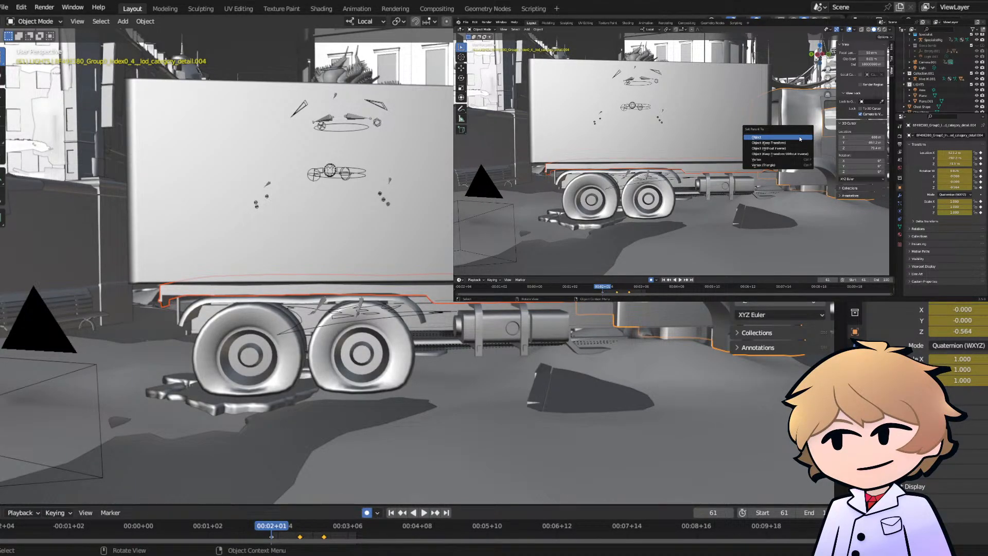
pyautogui.click(795, 148)
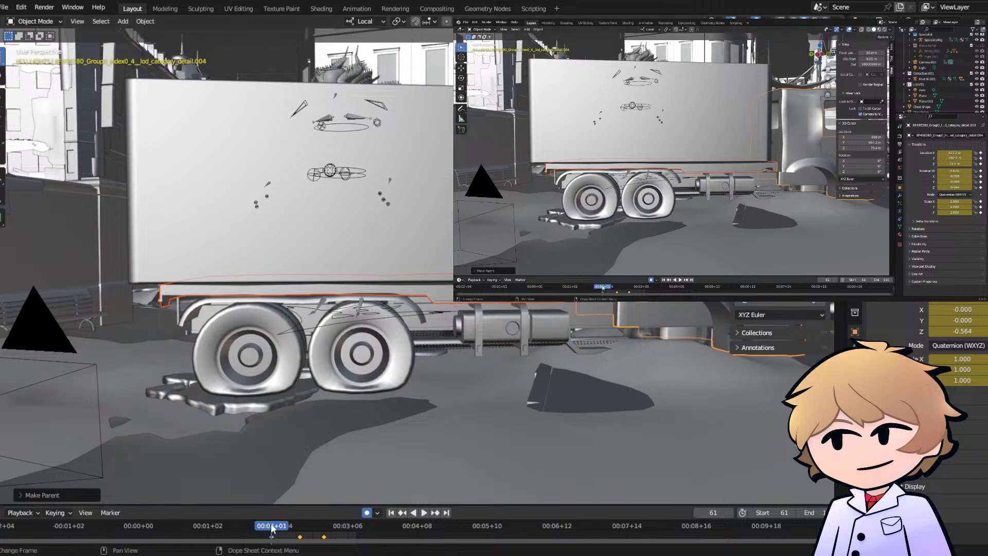
pyautogui.press('space')
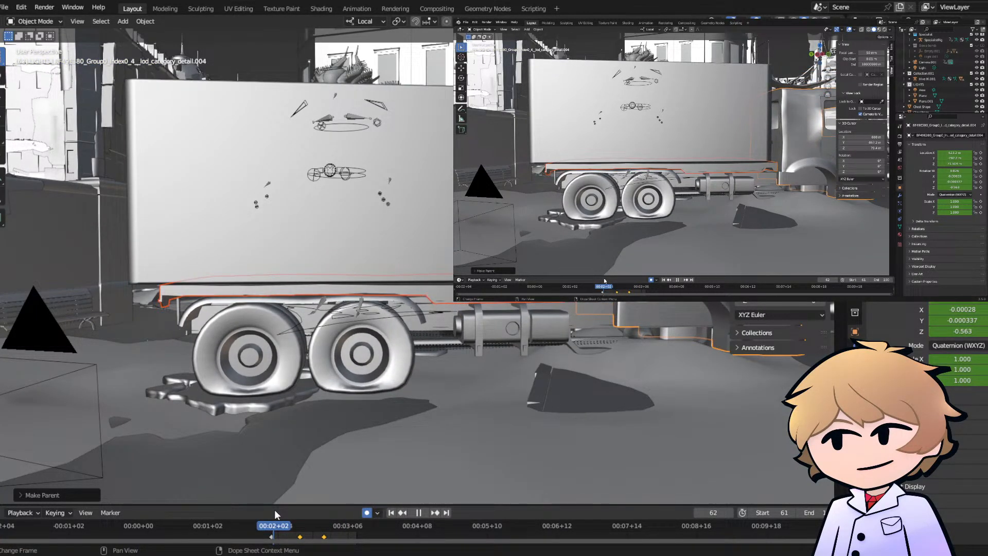
pyautogui.press('Escape')
# - Play the truck's lift from frame 61 and examine the chassis, wheels and cab from several sides around frame 86
pyautogui.moveTo(337, 79); pyautogui.dragTo(370, 168, button='middle')
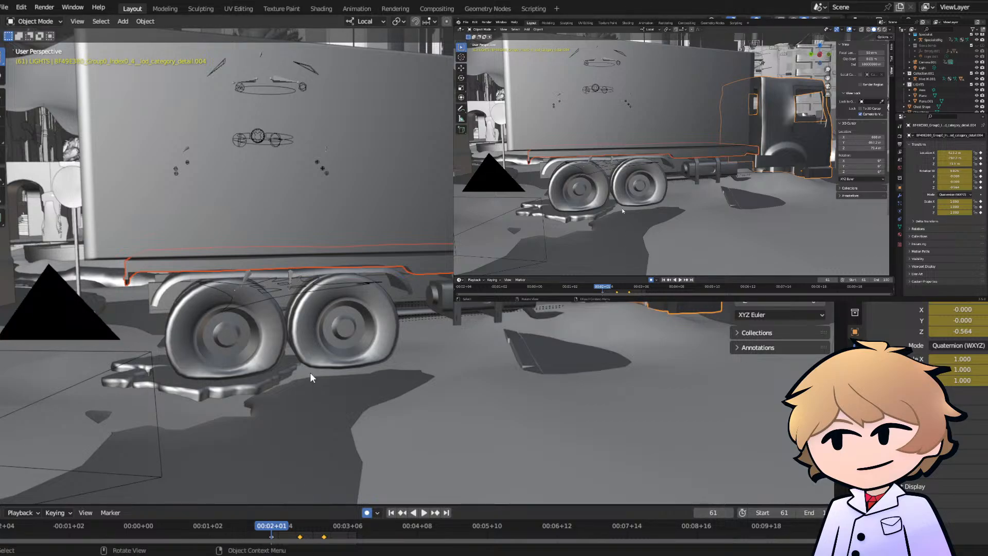
pyautogui.moveTo(270, 331); pyautogui.dragTo(280, 323, button='middle')
pyautogui.press('space')
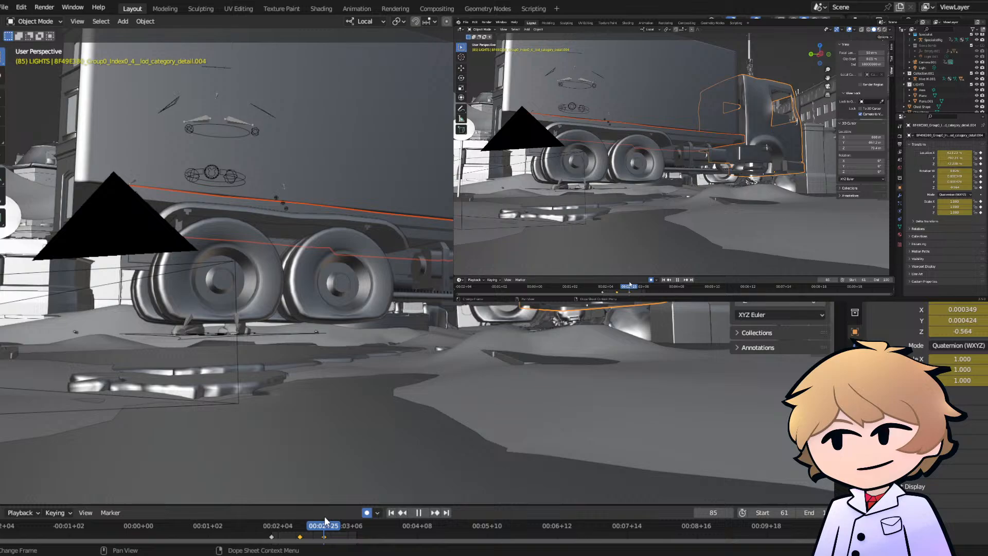
pyautogui.press('space')
pyautogui.moveTo(325, 391); pyautogui.dragTo(469, 396, button='middle')
pyautogui.moveTo(372, 354)
pyautogui.mouseDown(button='middle')
pyautogui.moveTo(299, 354)
pyautogui.moveTo(385, 354)
pyautogui.mouseUp(button='middle')
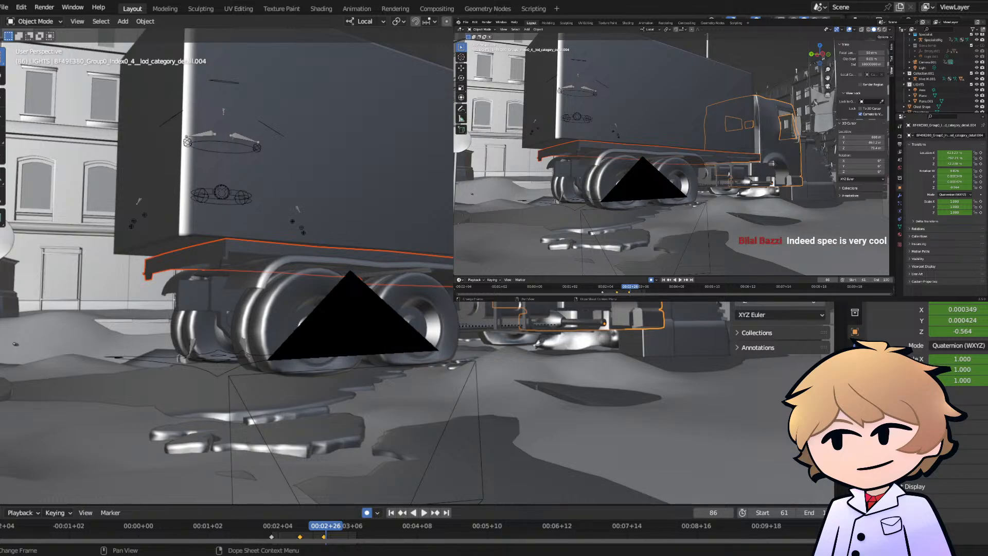
pyautogui.moveTo(436, 261); pyautogui.dragTo(399, 259, button='middle')
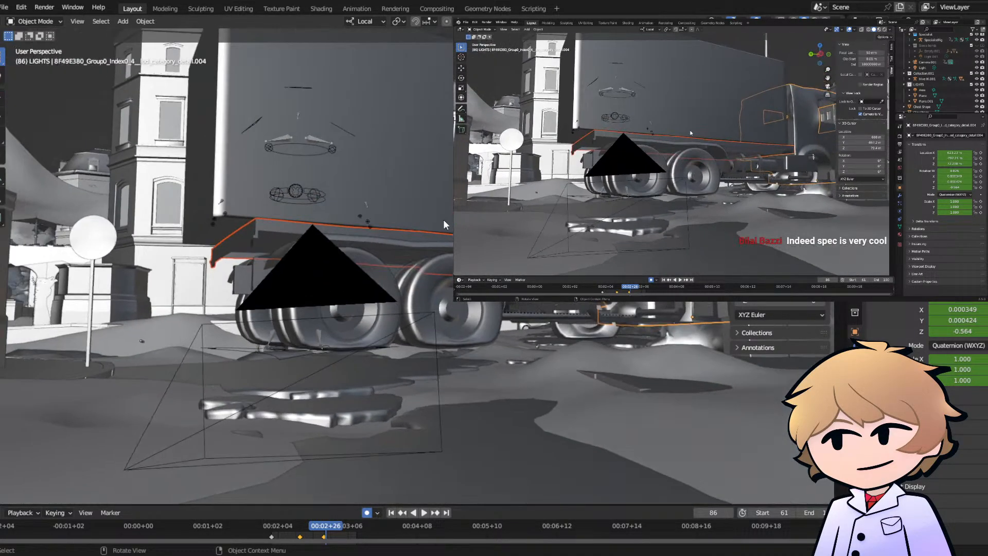
pyautogui.moveTo(444, 220); pyautogui.dragTo(201, 319, button='middle')
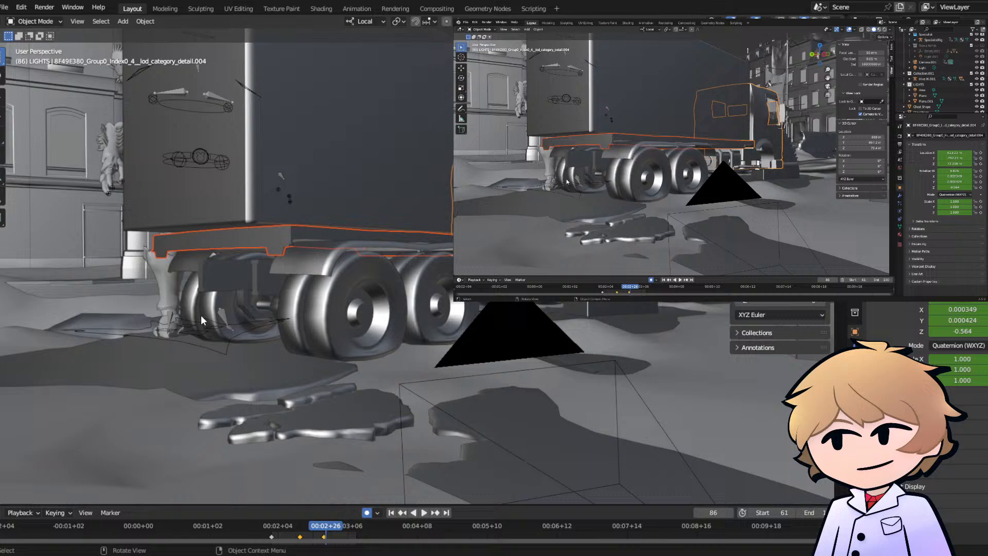
# - At frame 61, move the Hive IK.001 rig down about 0.4 m and play the shot through the camera
pyautogui.click(170, 329)
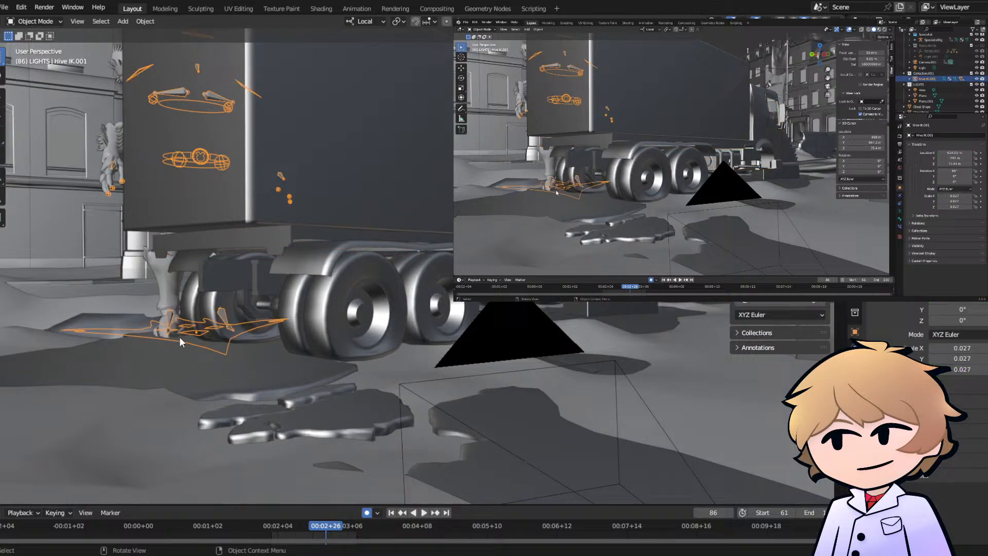
pyautogui.click(272, 524)
pyautogui.moveTo(299, 413); pyautogui.dragTo(376, 387, button='middle')
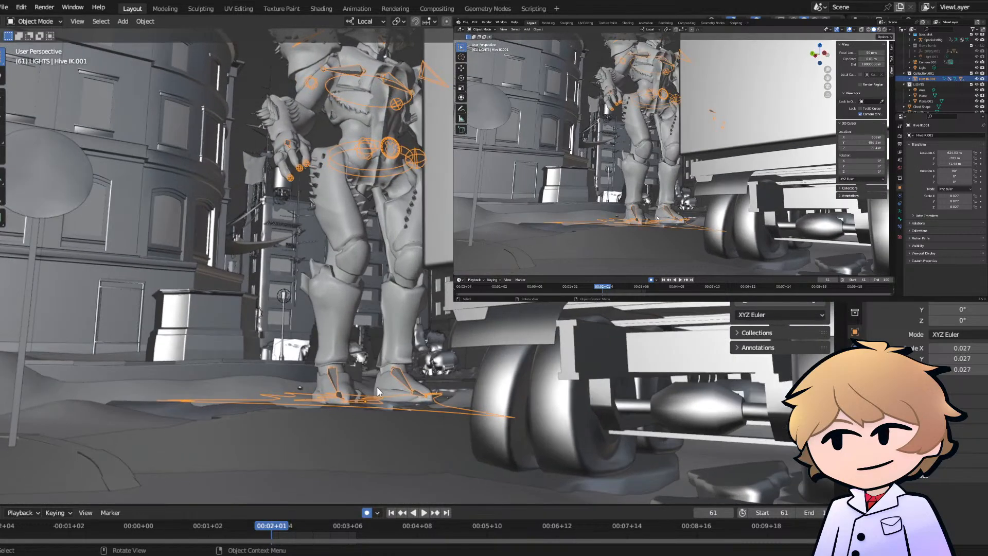
pyautogui.press('g')
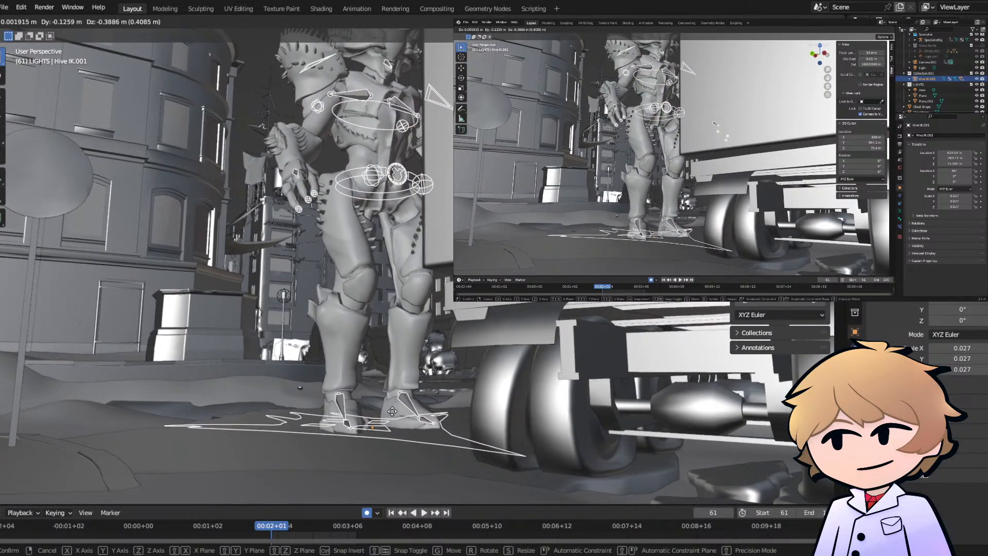
pyautogui.click(853, 122)
pyautogui.click(828, 87)
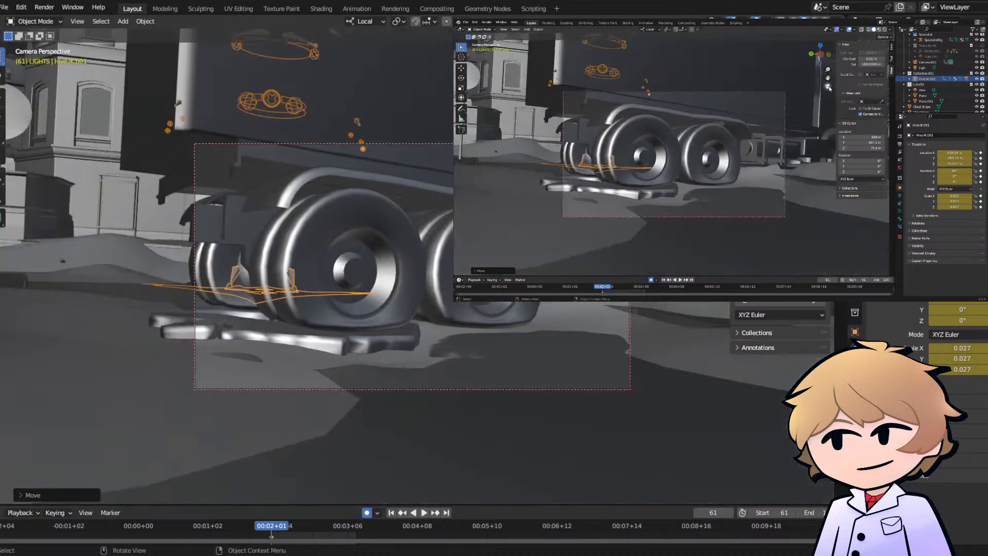
pyautogui.press('space')
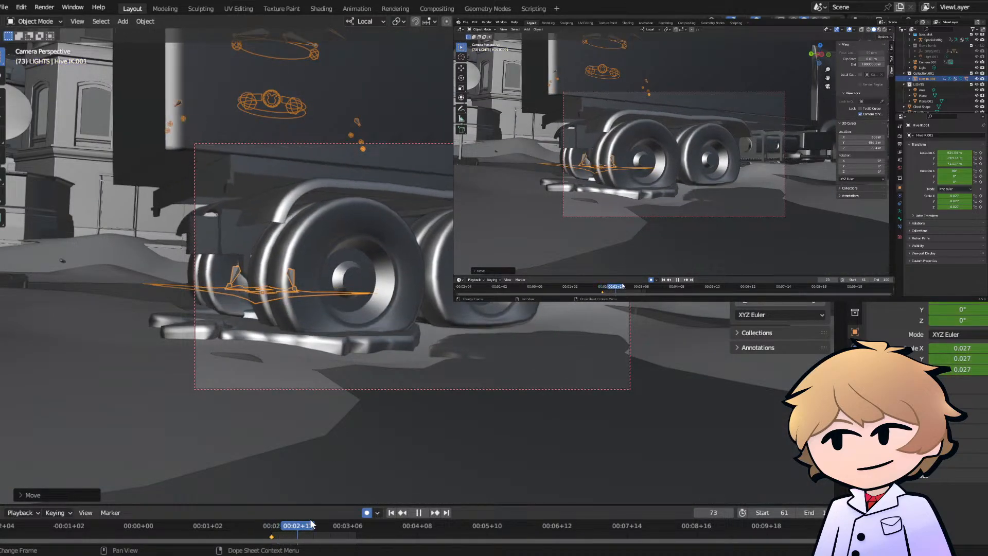
pyautogui.press('space')
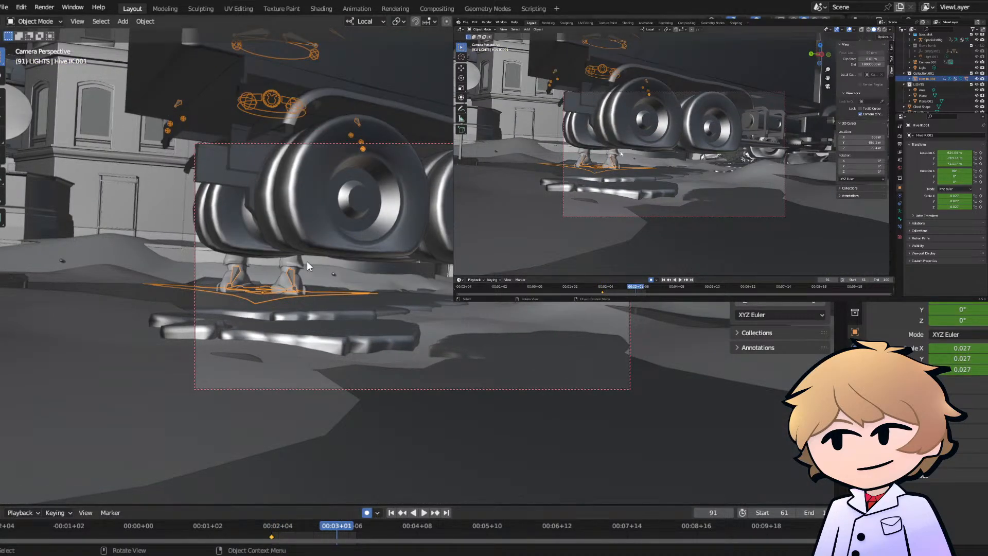
# - Return to frame 61 and reposition the Hive IK.001 rig beside the truck's rear wheels in two moves
pyautogui.click(827, 86)
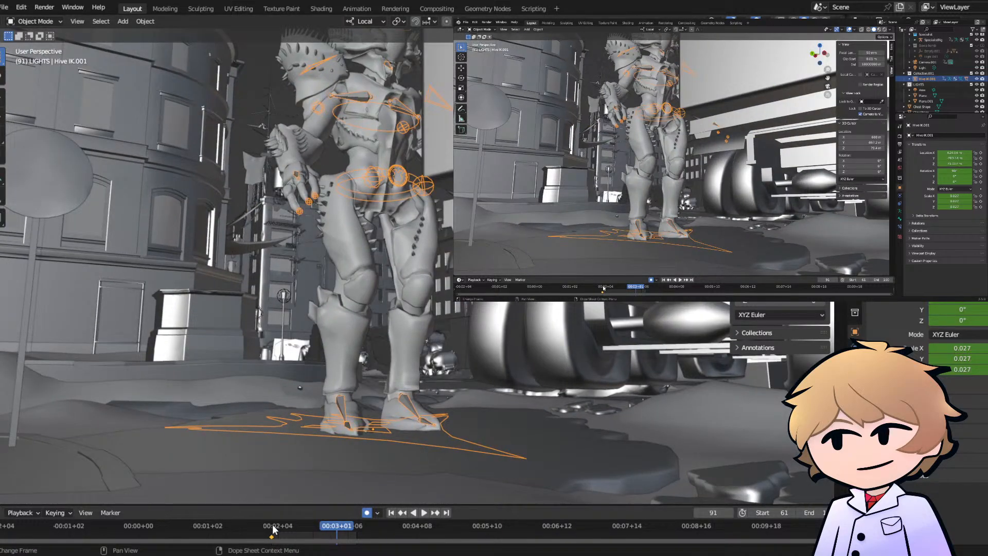
pyautogui.click(273, 530)
pyautogui.moveTo(319, 442); pyautogui.dragTo(427, 322, button='middle')
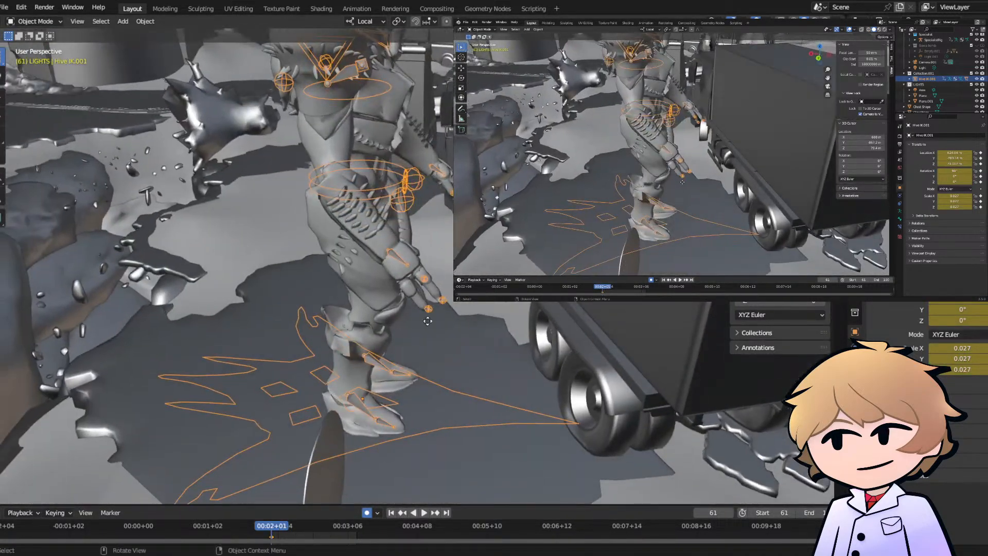
pyautogui.press('g')
pyautogui.click(504, 318)
pyautogui.moveTo(503, 318); pyautogui.dragTo(532, 298, button='middle')
pyautogui.press('g')
pyautogui.click(441, 364)
# - Rotate the Hive IK.001 rig to face the truck's side, ending at 3.35° on Y and 22° on Z
pyautogui.press('r')
pyautogui.press('r')
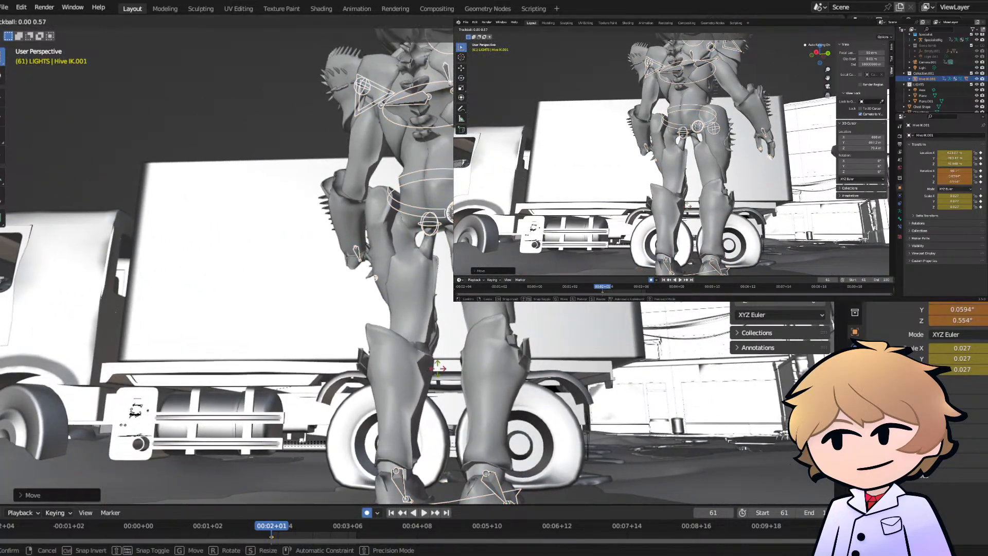
pyautogui.click(455, 367)
pyautogui.press('r')
pyautogui.click(458, 367)
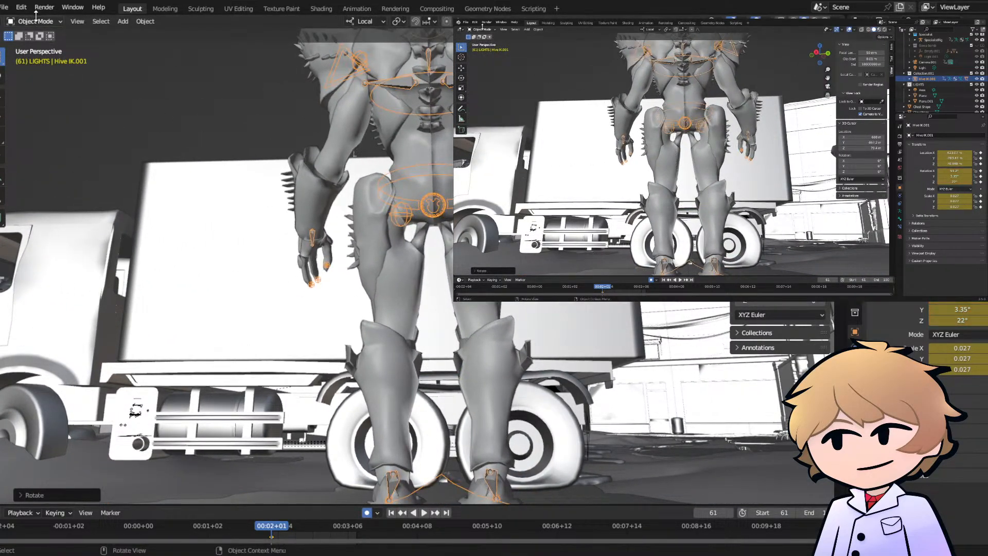
# - In Pose Mode, move the Hive rig's left and right foot IK controllers apart into a wider stance
pyautogui.click(35, 22)
pyautogui.click(30, 55)
pyautogui.moveTo(387, 355); pyautogui.dragTo(419, 295, button='middle')
pyautogui.click(408, 342)
pyautogui.press('g')
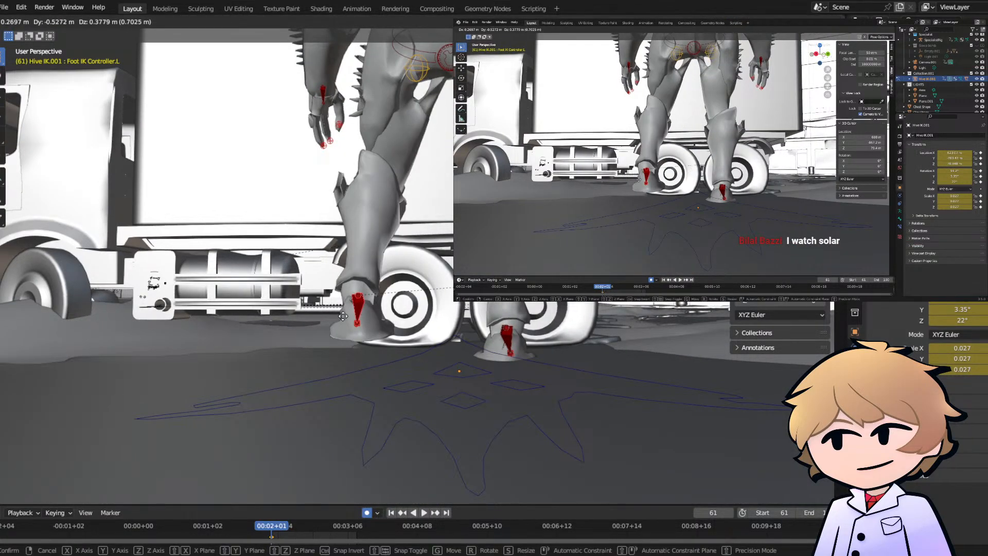
pyautogui.click(505, 343)
pyautogui.click(506, 340)
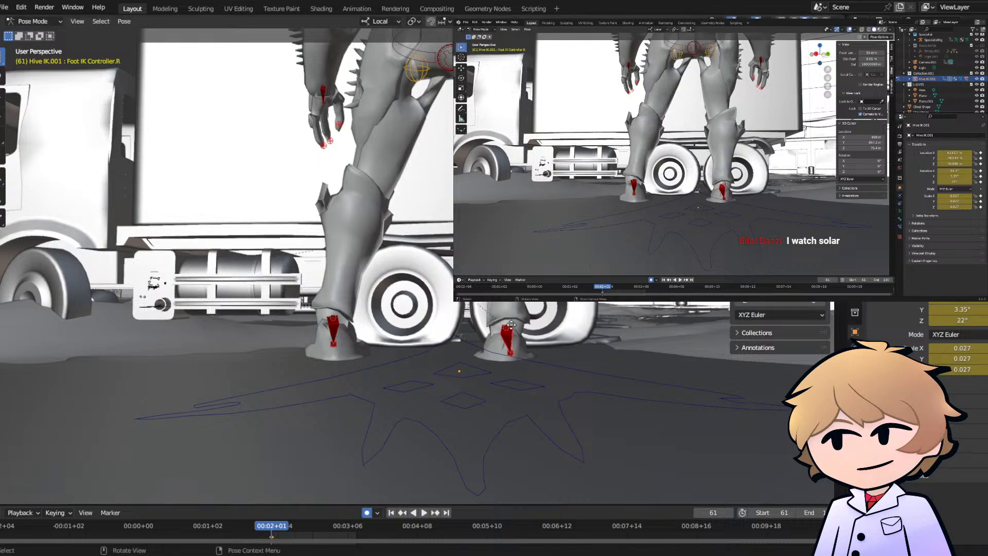
pyautogui.press('g')
pyautogui.click(522, 316)
# - In Object Mode, raise the whole Hive rig about 0.09 m so its feet rest on the ground
pyautogui.moveTo(522, 316); pyautogui.dragTo(391, 301, button='middle')
pyautogui.click(45, 22)
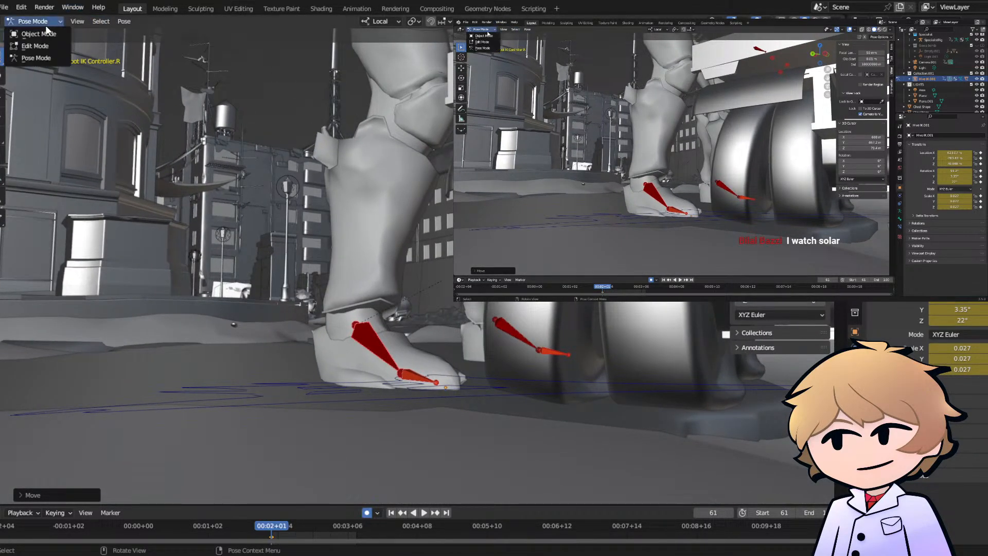
pyautogui.click(44, 33)
pyautogui.press('g')
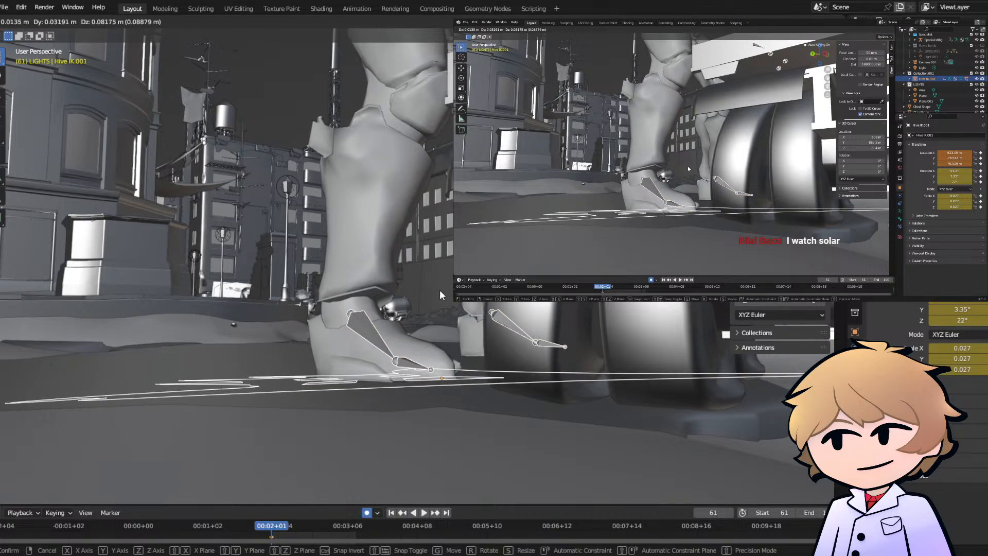
pyautogui.click(440, 289)
# - In Pose Mode, rotate the Hive rig's right foot IK controller by about -7.6°
pyautogui.click(37, 19)
pyautogui.click(38, 51)
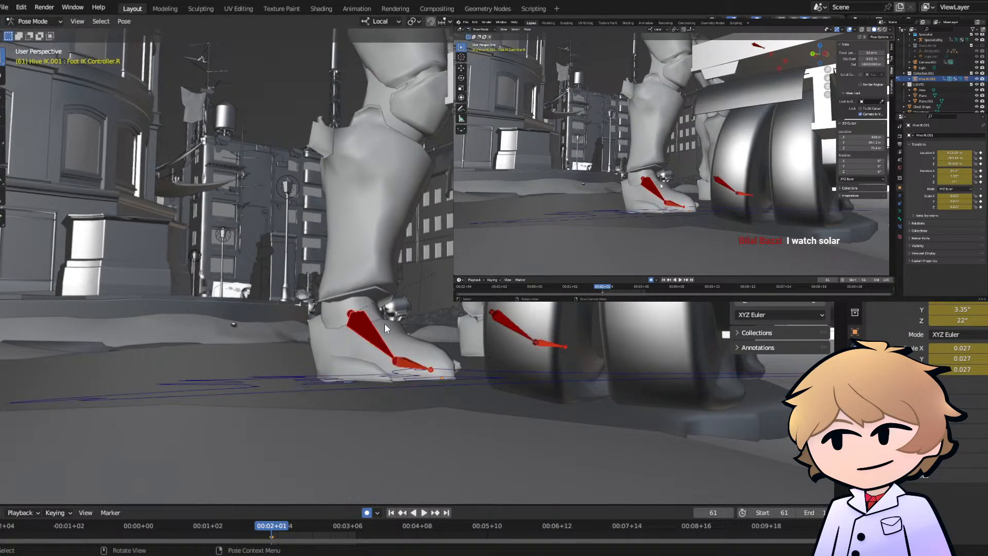
pyautogui.moveTo(385, 346); pyautogui.dragTo(440, 352, button='middle')
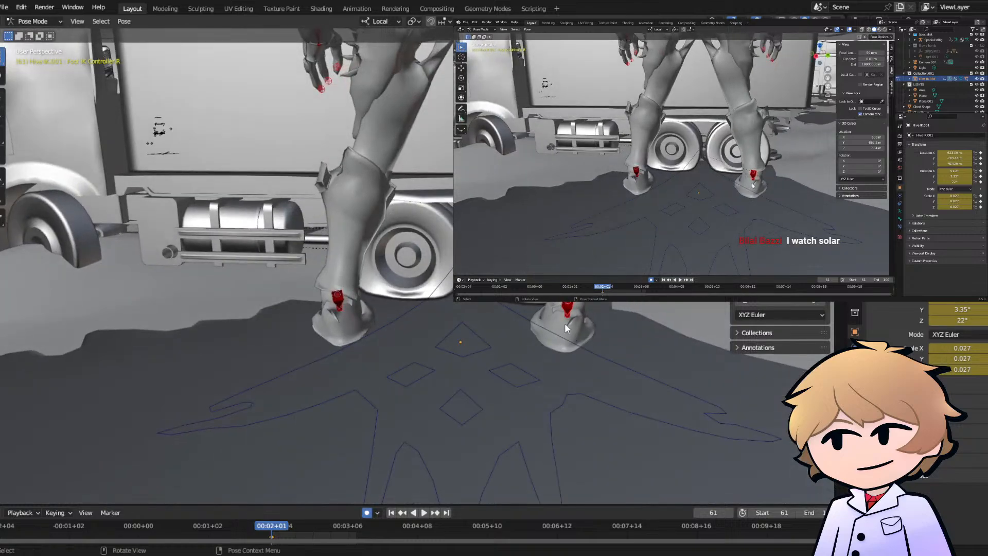
pyautogui.press('r')
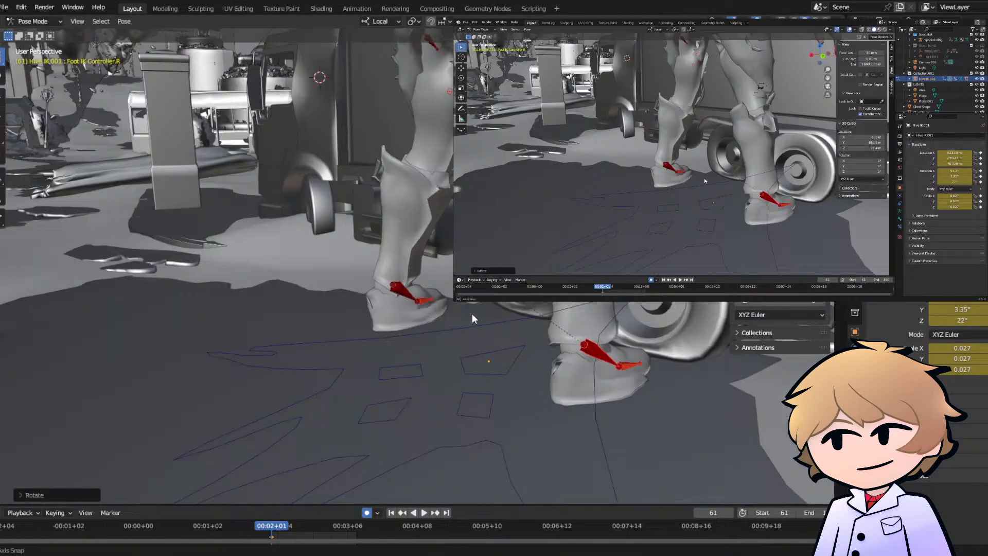
pyautogui.moveTo(473, 313); pyautogui.dragTo(288, 291, button='middle')
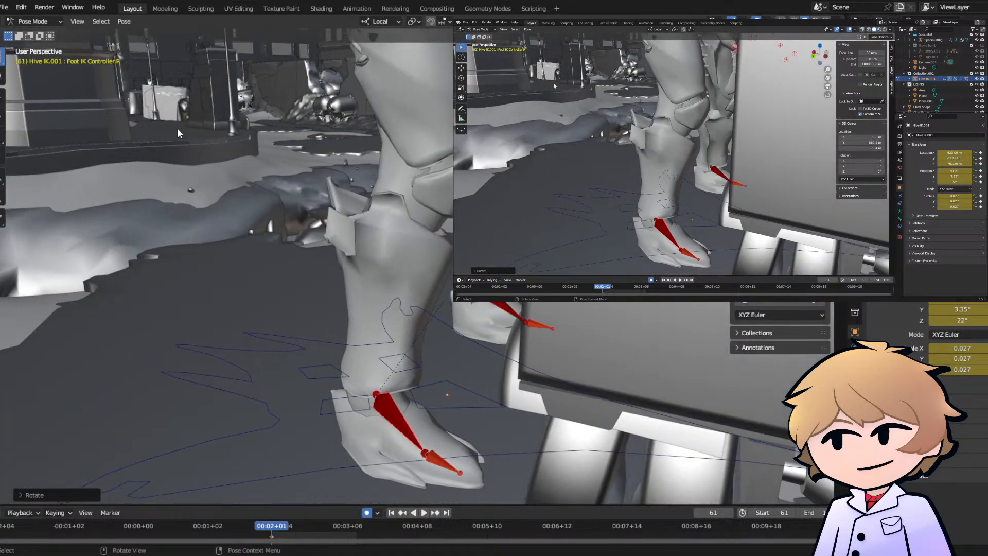
# - Return to Object Mode and play the shot through the camera from frame 61 to check the feet under the truck
pyautogui.click(41, 21)
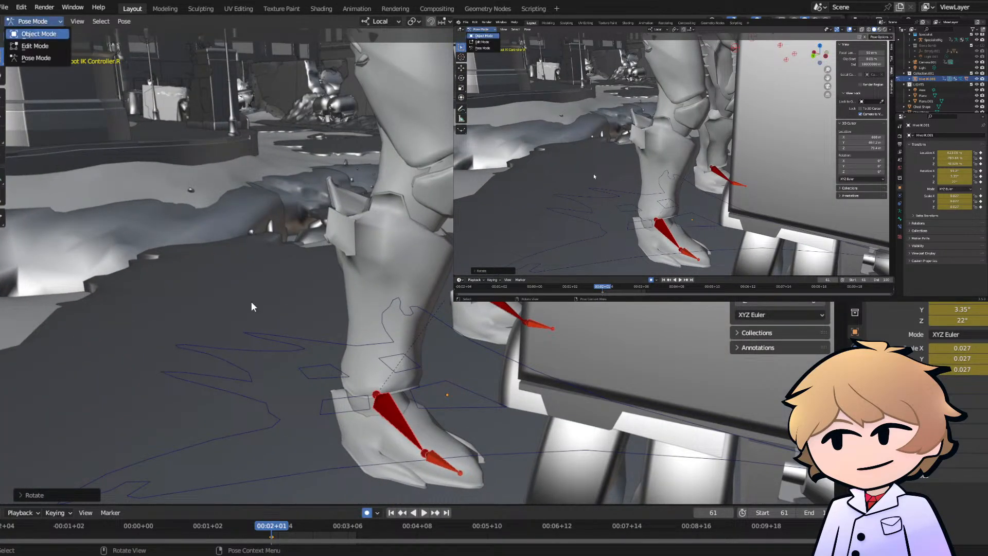
pyautogui.click(828, 87)
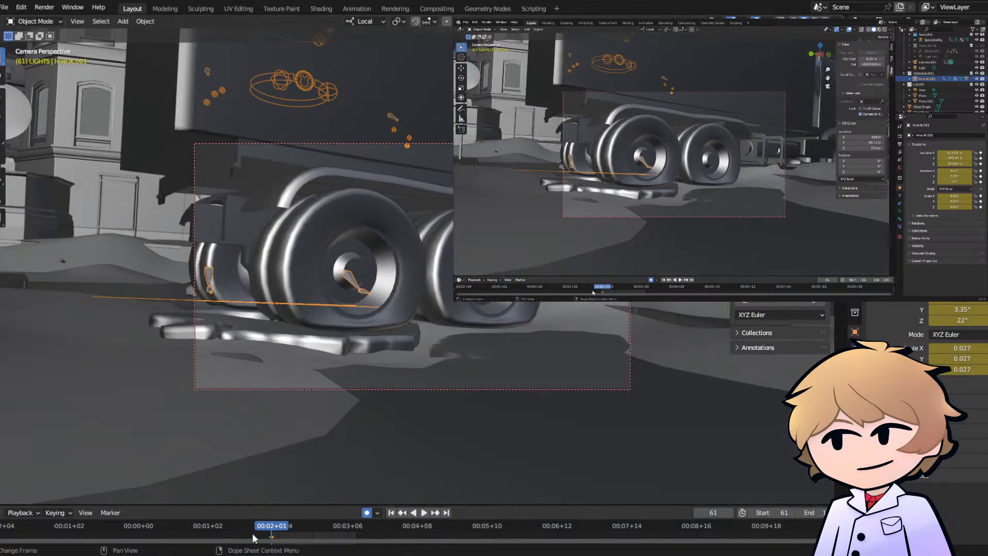
pyautogui.press('space')
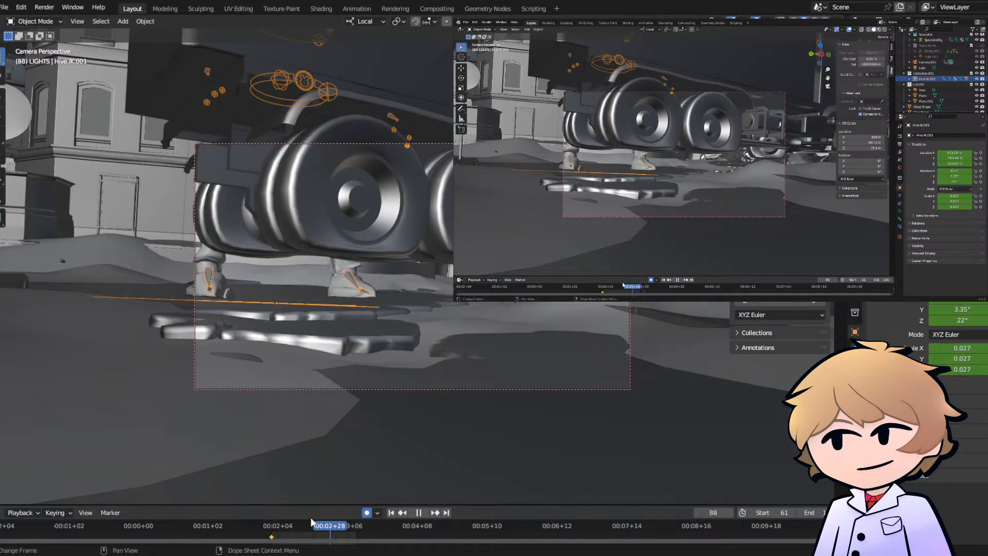
pyautogui.moveTo(310, 517); pyautogui.dragTo(273, 518)
pyautogui.press('space')
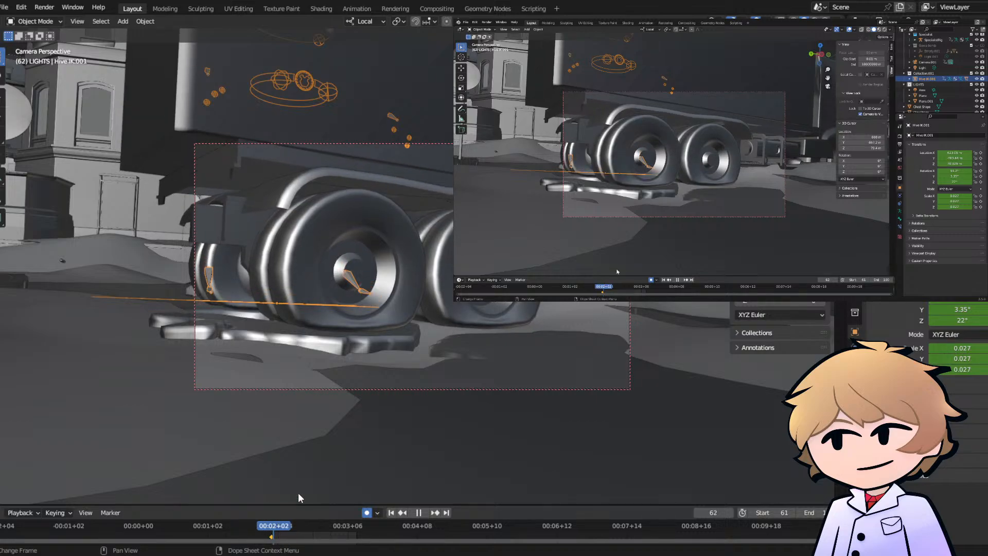
# - At frame 62, lower the Hive rig's pelvis controller about 1.1 m in Pose Mode to make the character crouch
pyautogui.click(829, 88)
pyautogui.moveTo(386, 149); pyautogui.dragTo(463, 185, button='middle')
pyautogui.scroll(-4, 409, 191)
pyautogui.press('KP_Decimal')
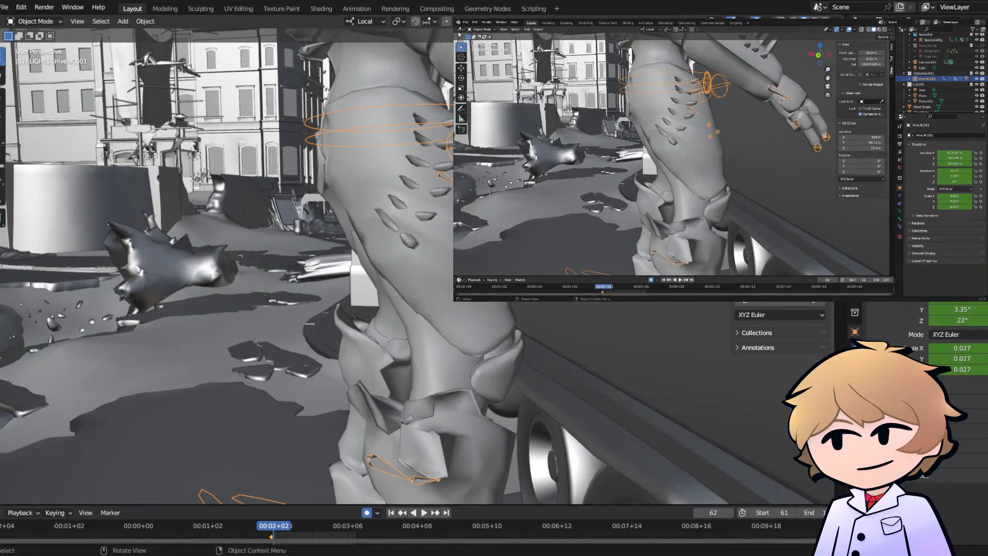
pyautogui.click(35, 21)
pyautogui.click(23, 59)
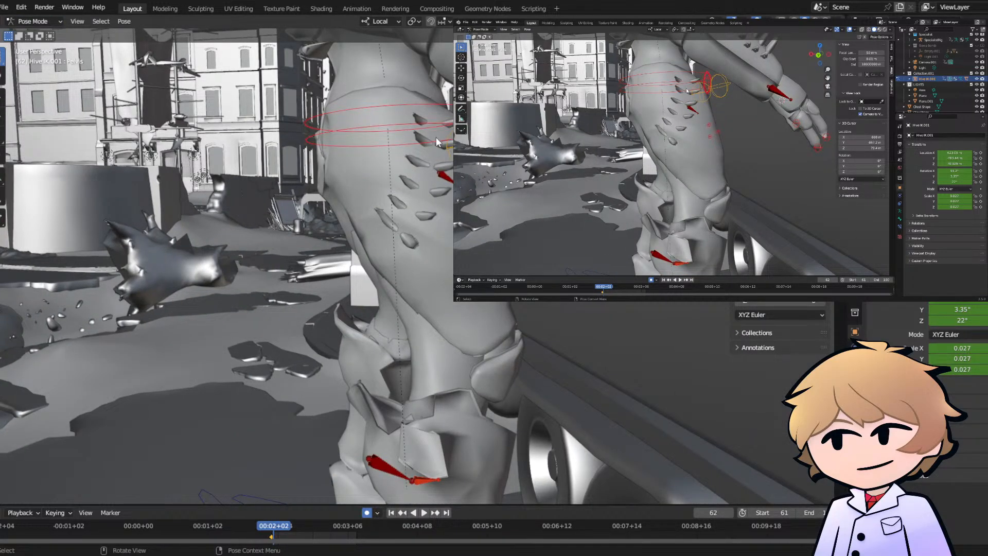
pyautogui.press('g')
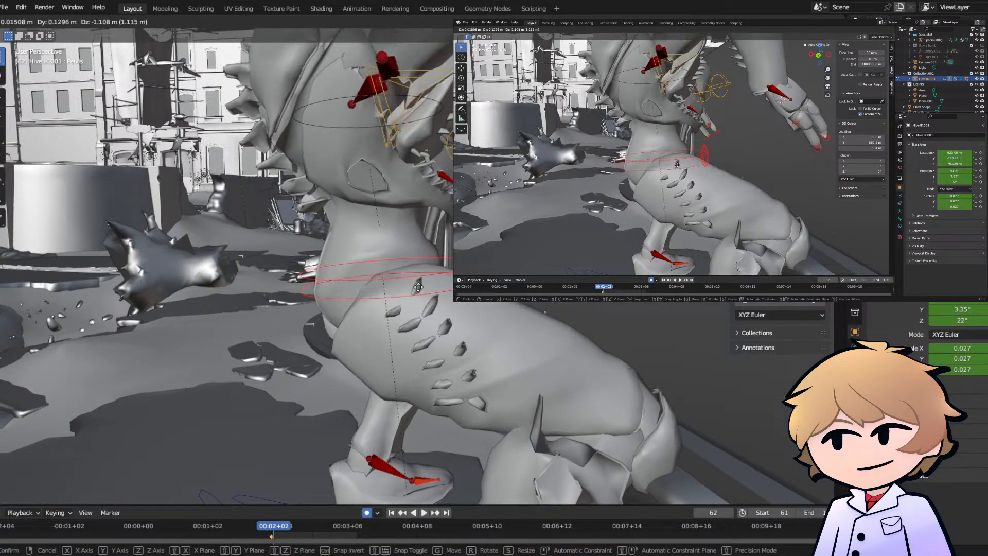
pyautogui.click(421, 292)
# - At frame 62, lower the Hive rig's right hand IK controller about 0.37 m and reposition the left hand IK controller to suit the crouch
pyautogui.click(780, 93)
pyautogui.press('g')
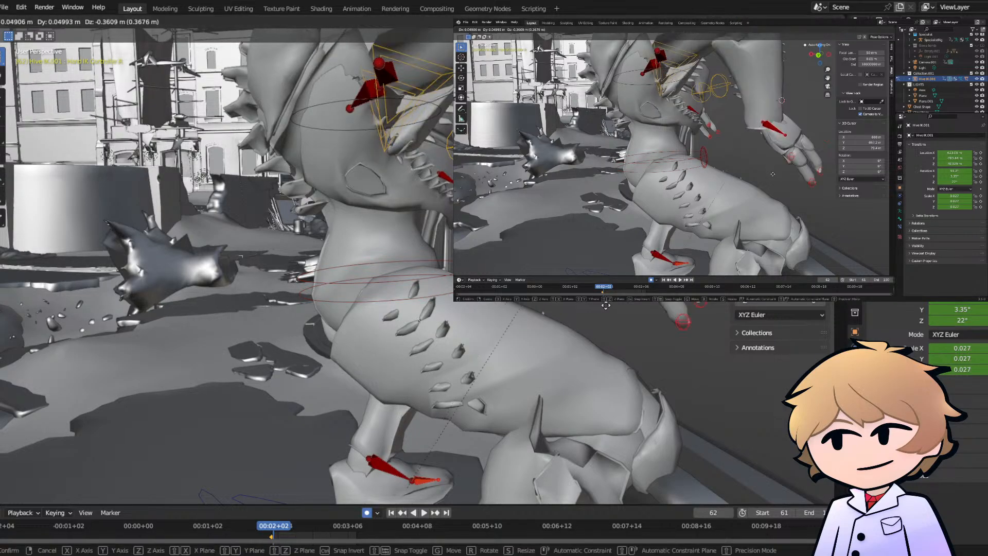
pyautogui.click(542, 311)
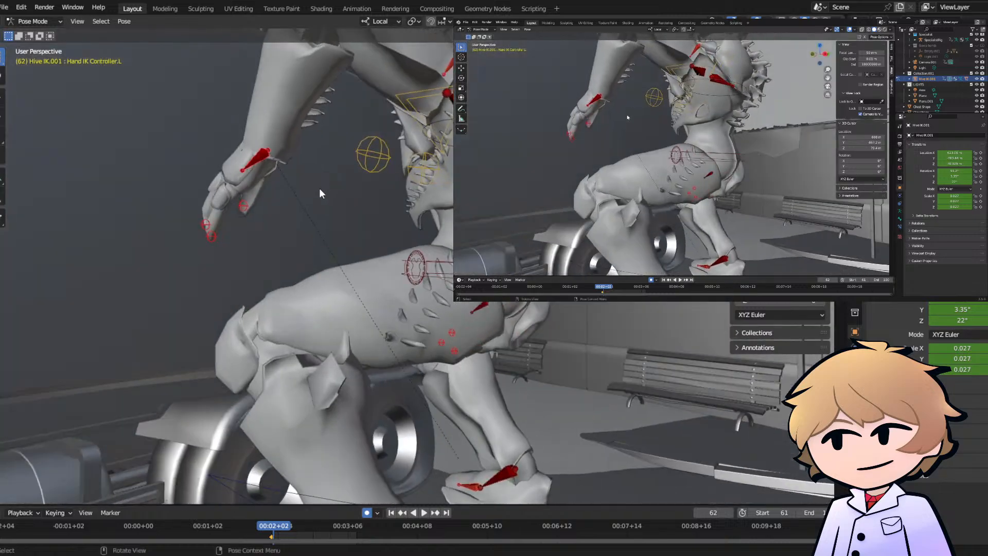
pyautogui.press('g')
pyautogui.click(836, 101)
# - Play the shot through the camera from frame 62 to check the crouched pose under the truck
pyautogui.click(827, 87)
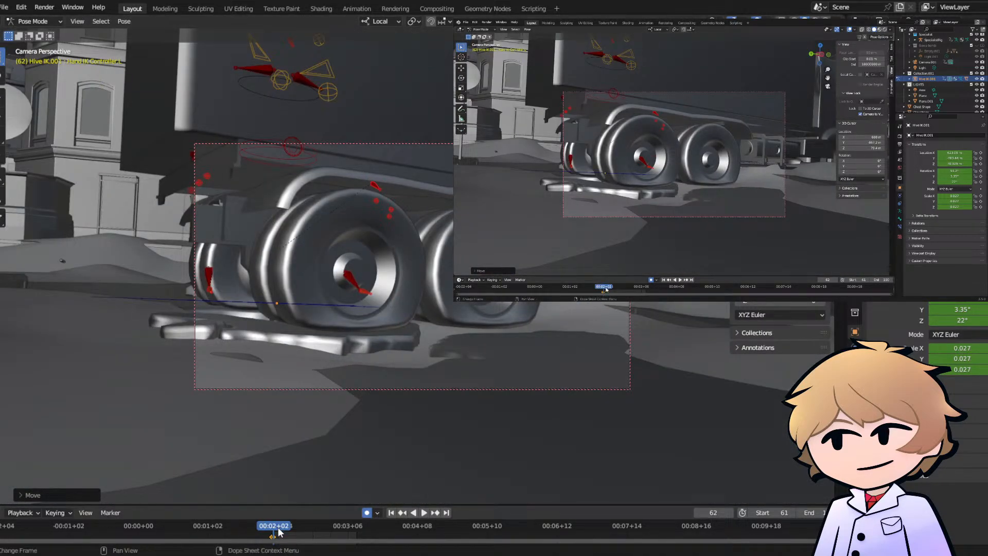
pyautogui.press('space')
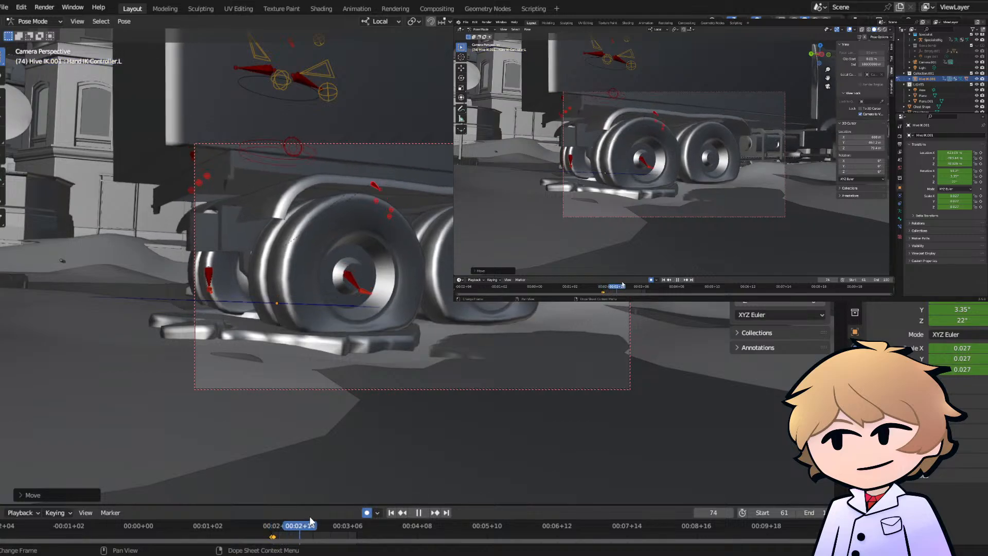
pyautogui.press('space')
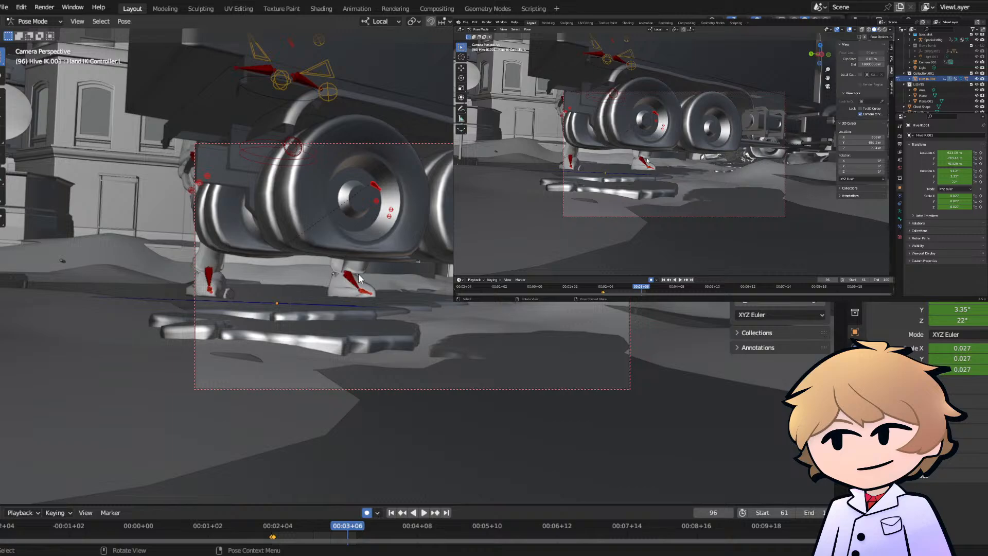
# - Return to Object Mode and select the animated parent object of the background truck
pyautogui.click(34, 21)
pyautogui.click(37, 32)
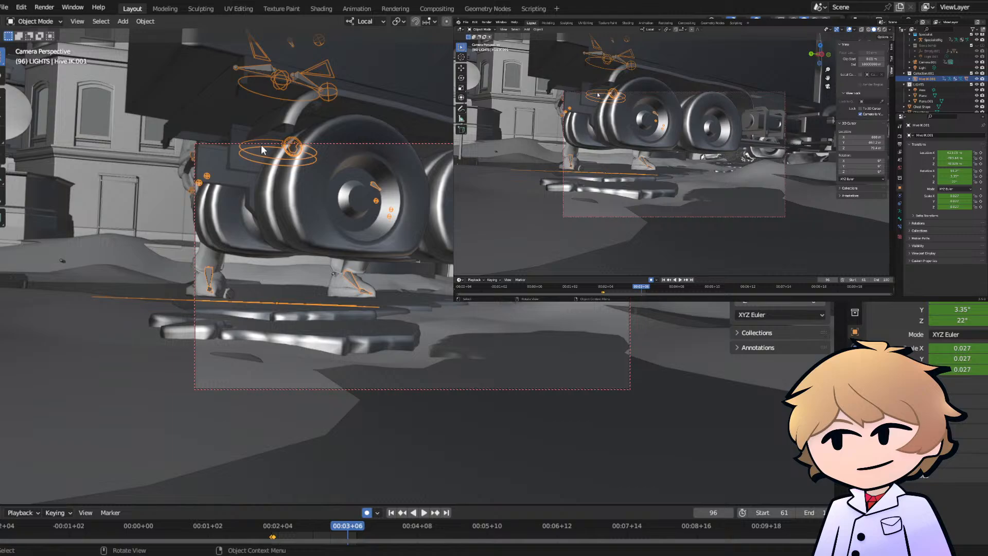
pyautogui.click(38, 25)
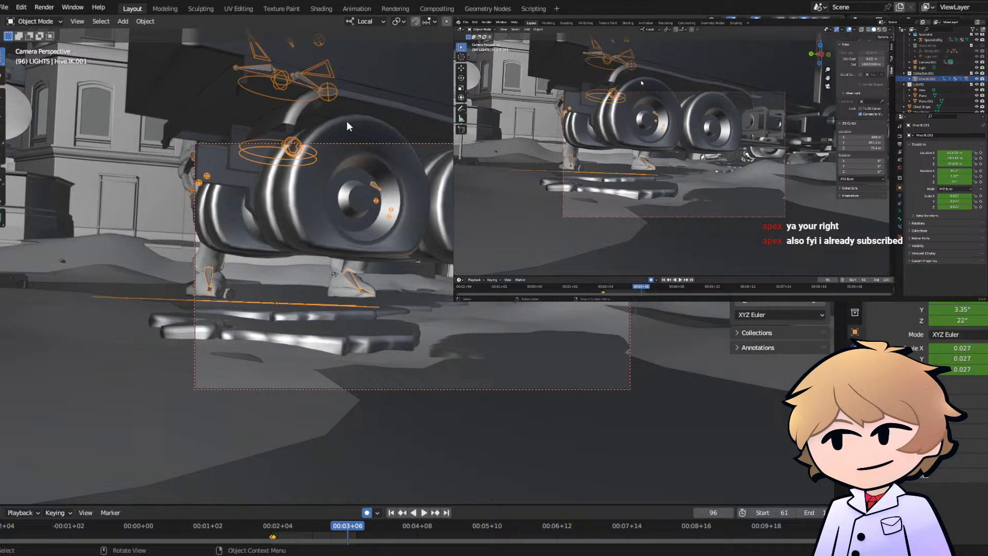
pyautogui.click(38, 22)
pyautogui.click(38, 21)
pyautogui.click(39, 21)
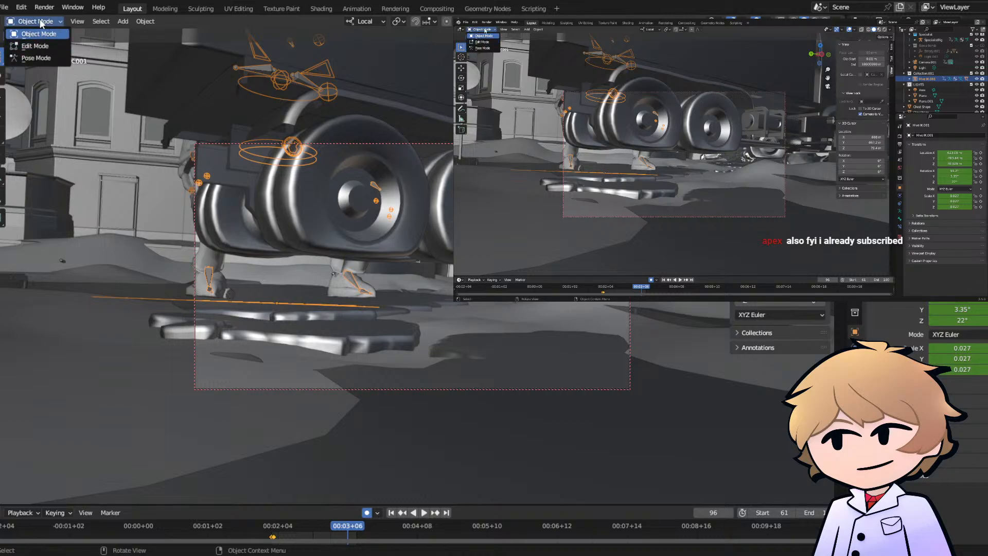
pyautogui.click(396, 160)
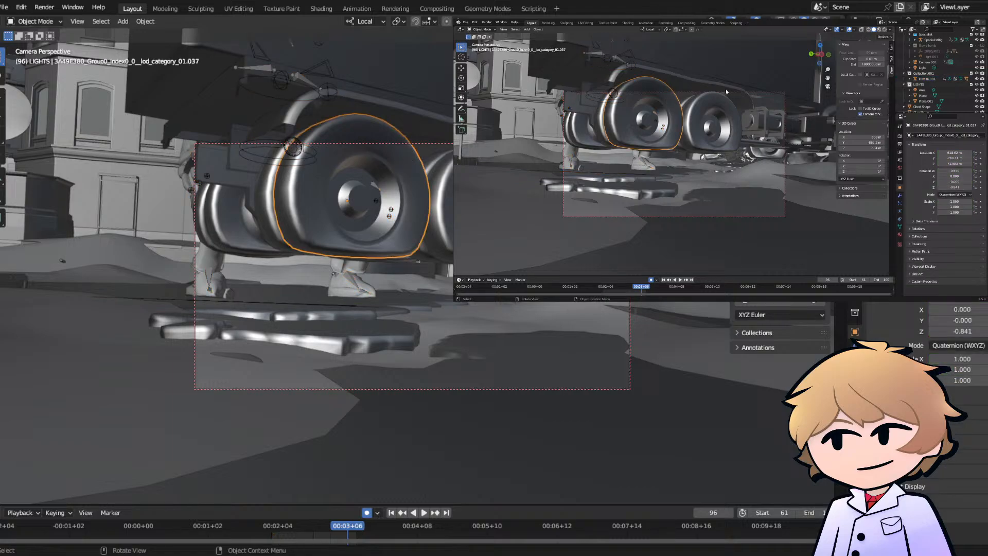
pyautogui.click(825, 103)
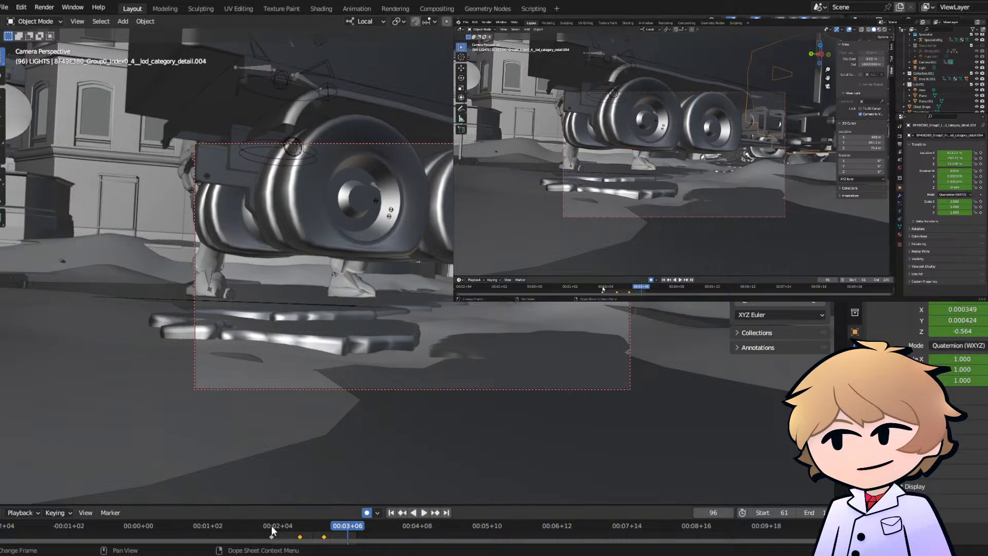
# - At frame 98, raise the truck and tilt it about 2°, and shift the resulting keyframe to frame 102
pyautogui.moveTo(272, 530); pyautogui.dragTo(335, 525)
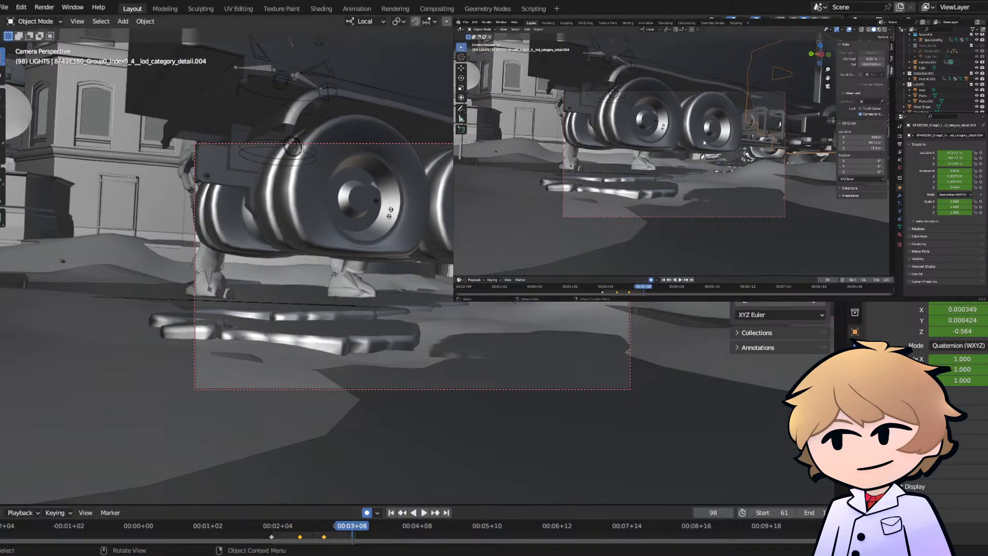
pyautogui.press('r')
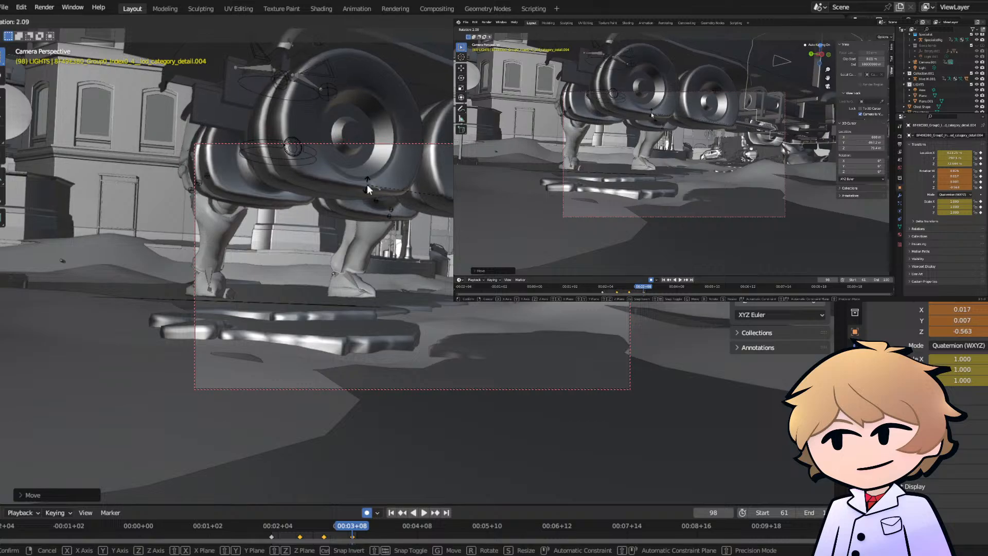
pyautogui.click(370, 189)
pyautogui.press('g')
pyautogui.click(356, 176)
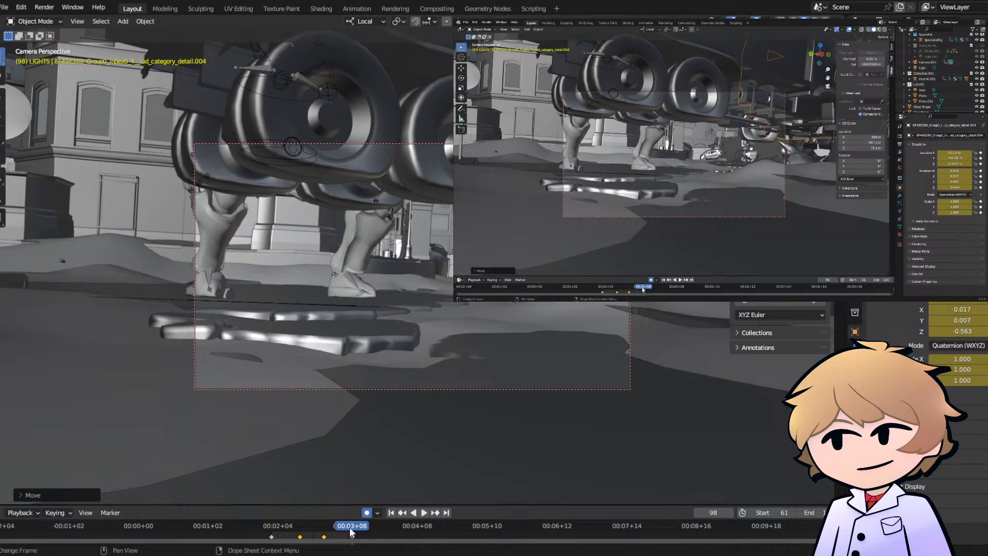
pyautogui.click(353, 539)
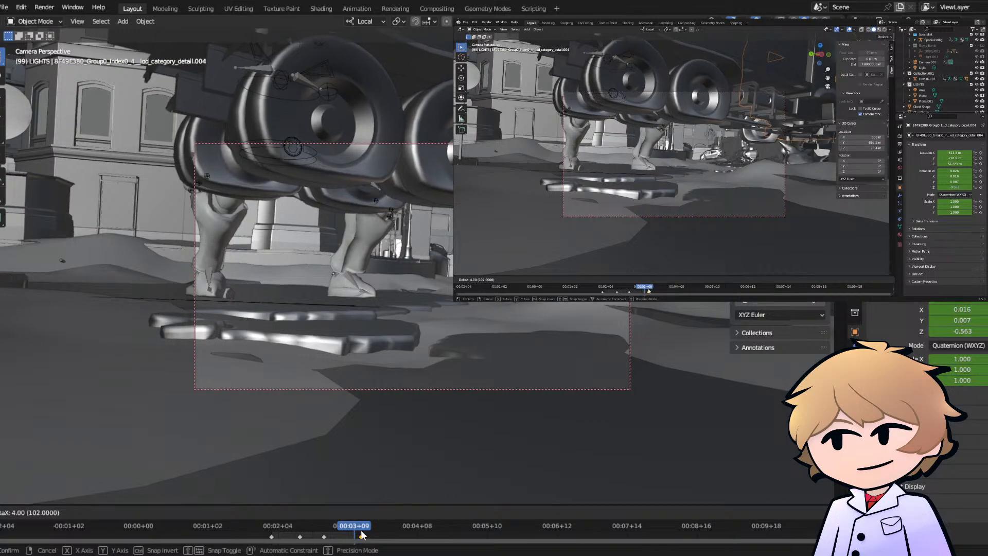
# - Play the shot from its beginning to review the truck's lifting motion
pyautogui.click(270, 526)
pyautogui.press('space')
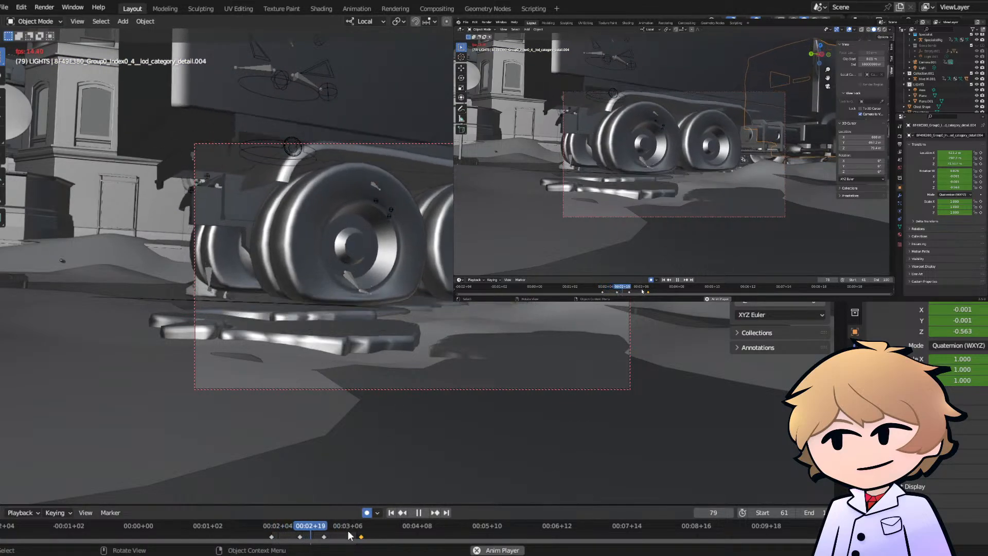
pyautogui.press('space')
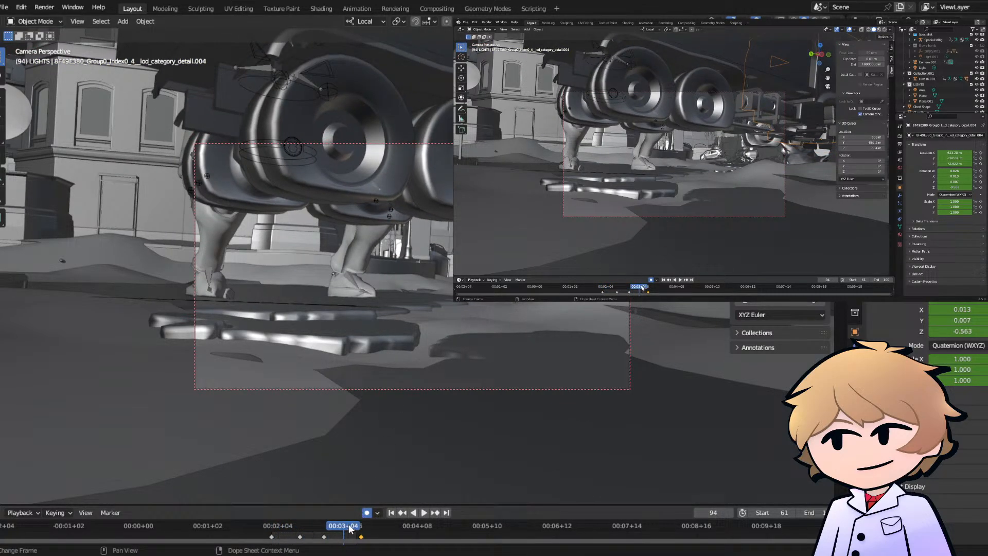
# - At frame 96, rotate the truck about -4.8° to add a wobble to the lift
pyautogui.click(349, 529)
pyautogui.press('r')
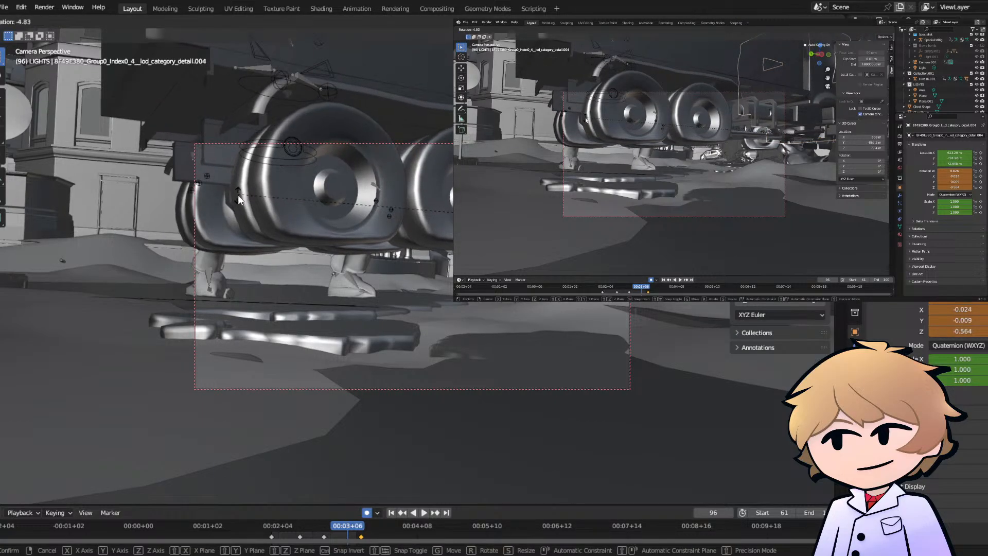
pyautogui.click(238, 196)
# - Preview the truck's wobble through frame 100 and save the file
pyautogui.click(296, 525)
pyautogui.press('space')
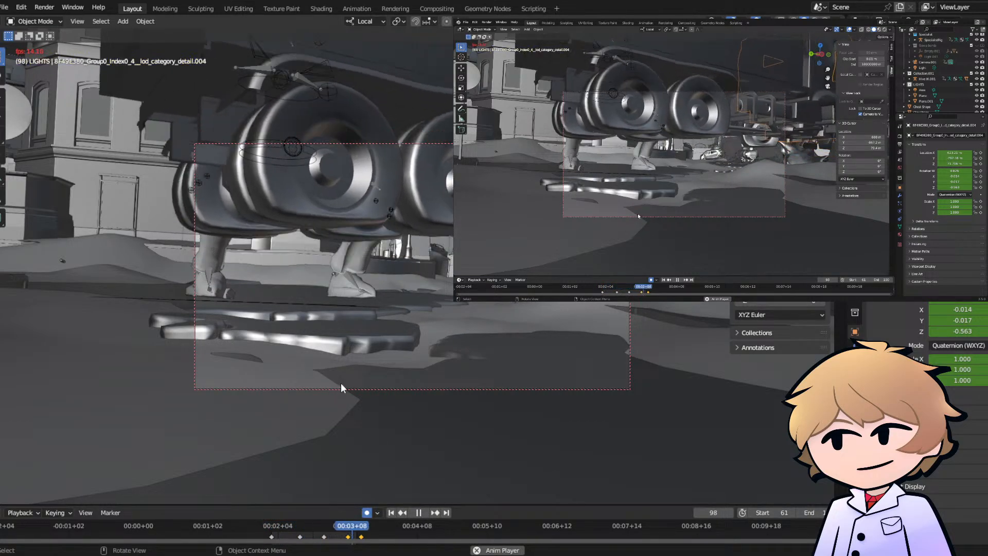
pyautogui.press('space')
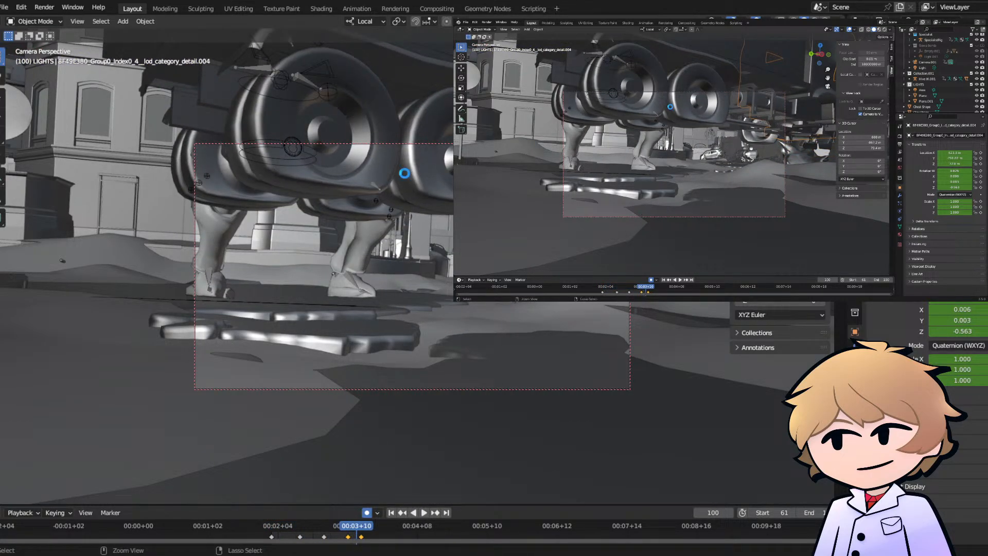
pyautogui.hotkey('ctrl', 's')
# - Select the Hive rig, enter Pose Mode, and lower its pelvis controller at frame 76
pyautogui.moveTo(404, 173); pyautogui.dragTo(417, 188, button='middle')
pyautogui.click(298, 355)
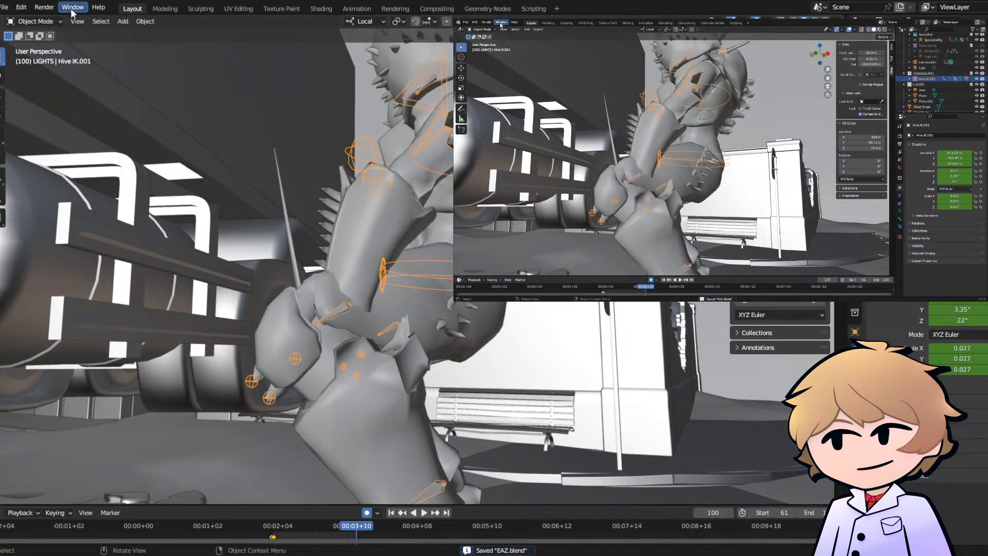
pyautogui.click(33, 21)
pyautogui.click(31, 57)
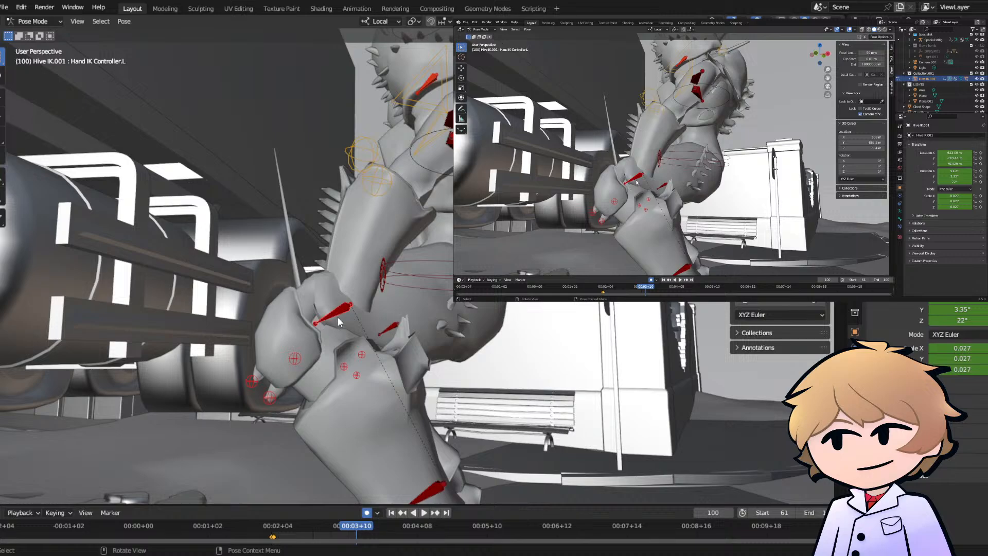
pyautogui.click(422, 267)
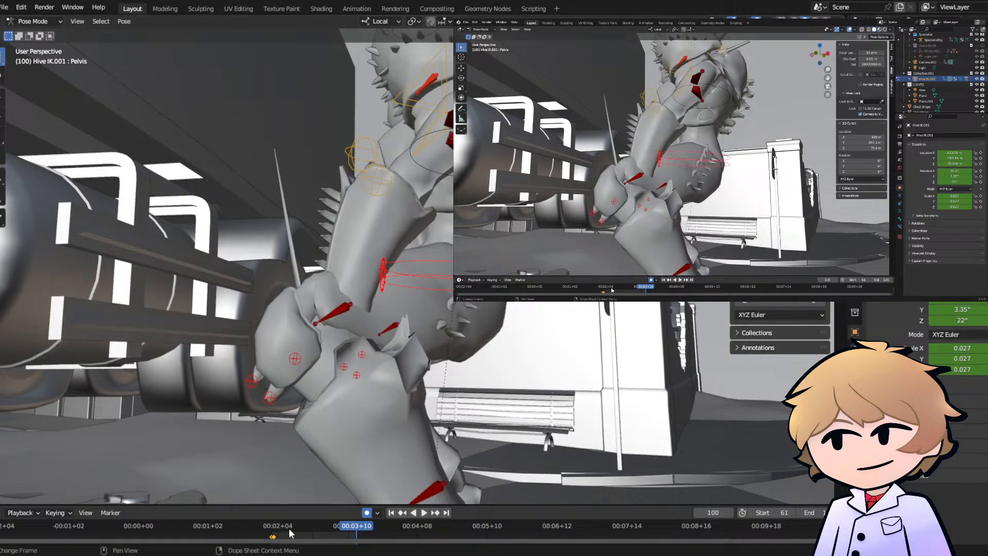
pyautogui.moveTo(288, 528); pyautogui.dragTo(304, 528)
pyautogui.press('g')
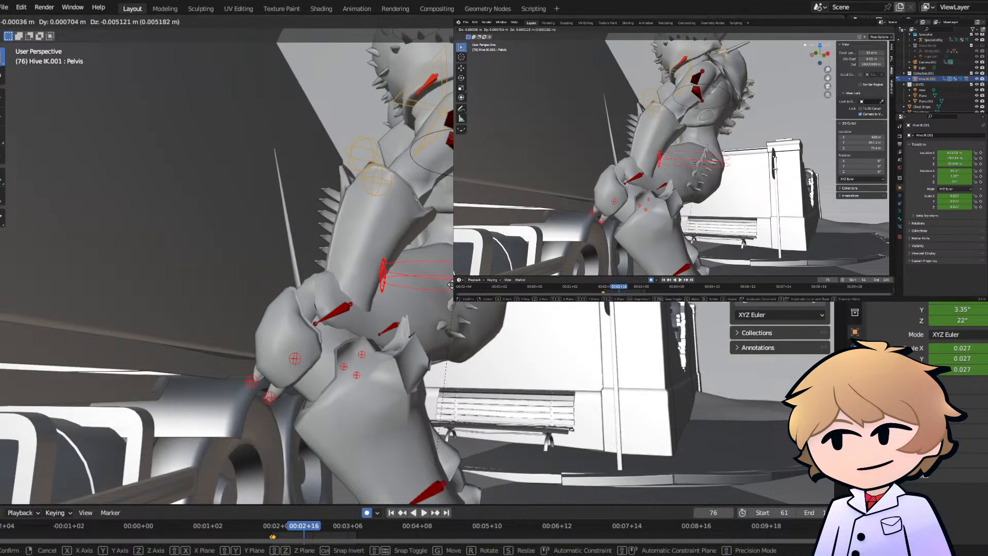
pyautogui.click(428, 325)
# - At frame 76, lower the Hive rig's left leg rotation controller about 1.9 m to turn the knee outward
pyautogui.scroll(-5, 426, 323)
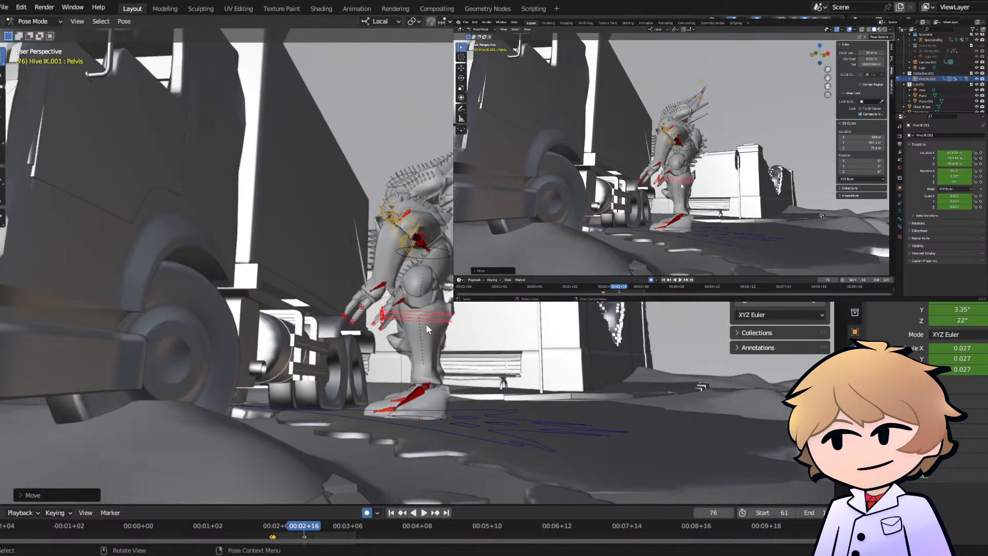
pyautogui.moveTo(426, 323); pyautogui.dragTo(414, 300, button='middle')
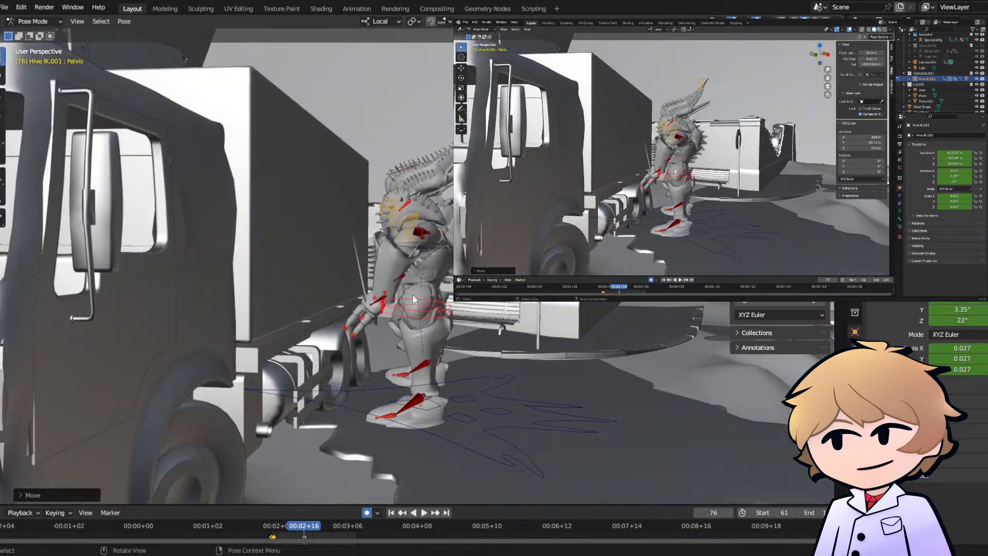
pyautogui.moveTo(385, 333); pyautogui.dragTo(393, 212, button='middle')
pyautogui.click(417, 207)
pyautogui.press('g')
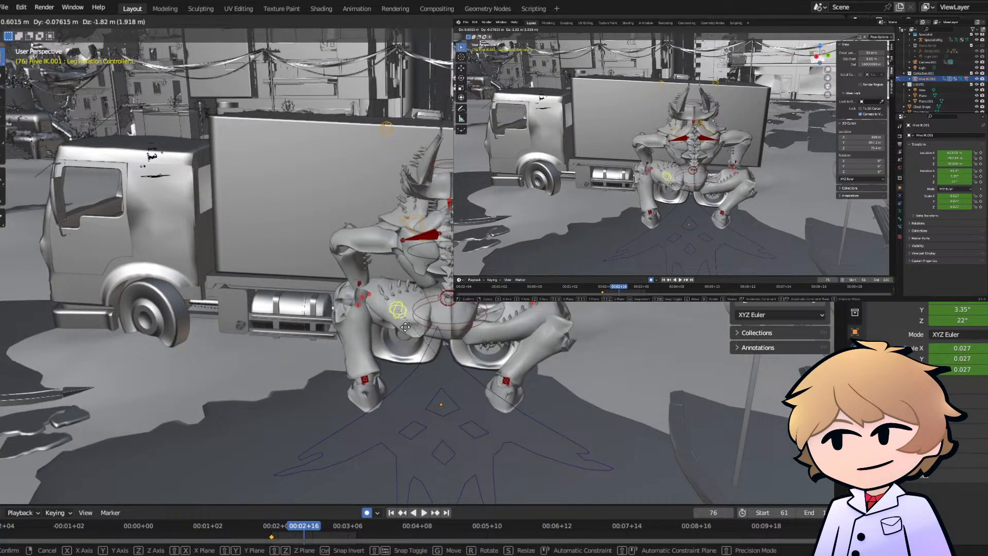
pyautogui.click(737, 123)
pyautogui.click(715, 84)
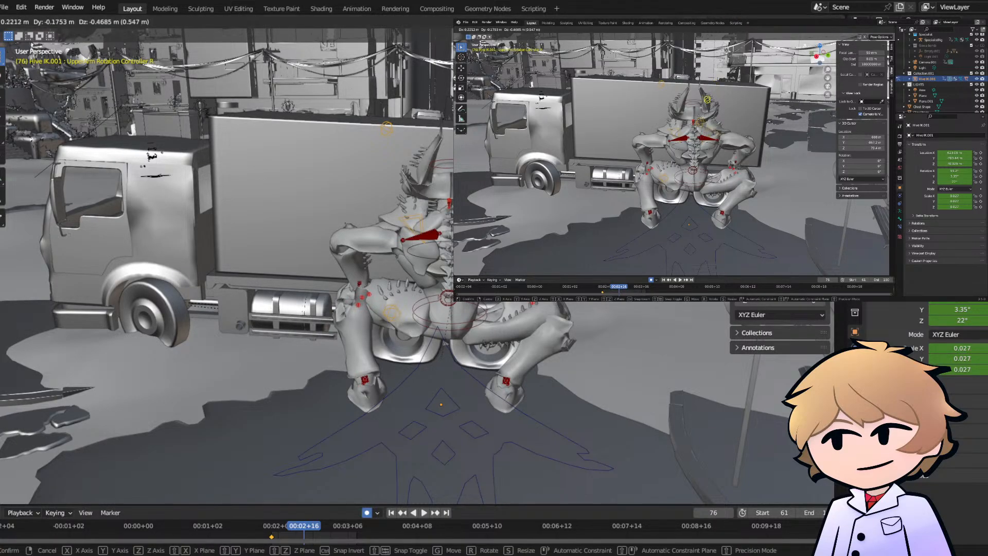
pyautogui.moveTo(695, 146); pyautogui.dragTo(746, 154, button='middle')
# - Adjust the rotation and position of the Hive rig's pelvis controller at frame 76
pyautogui.moveTo(451, 275); pyautogui.dragTo(406, 315, button='middle')
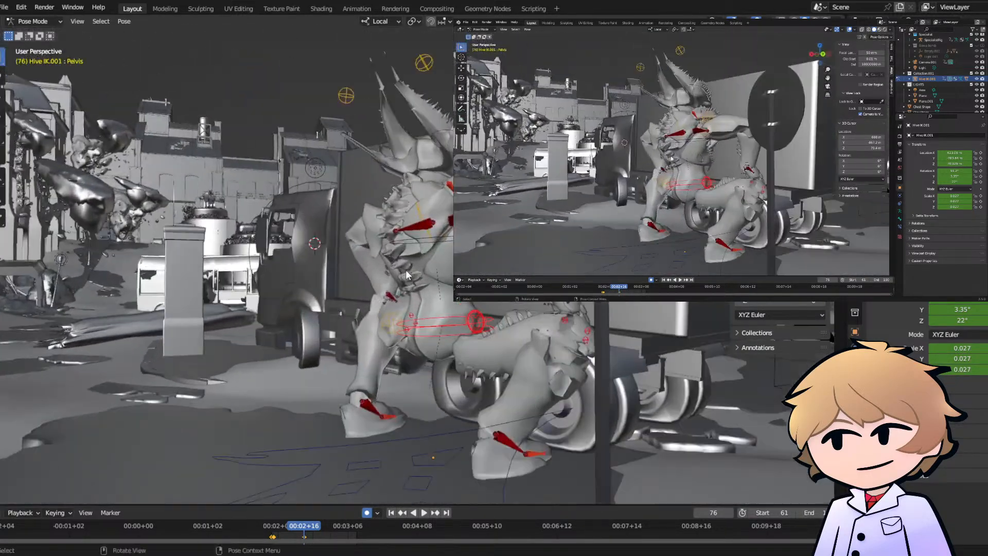
pyautogui.click(406, 315)
pyautogui.press('r')
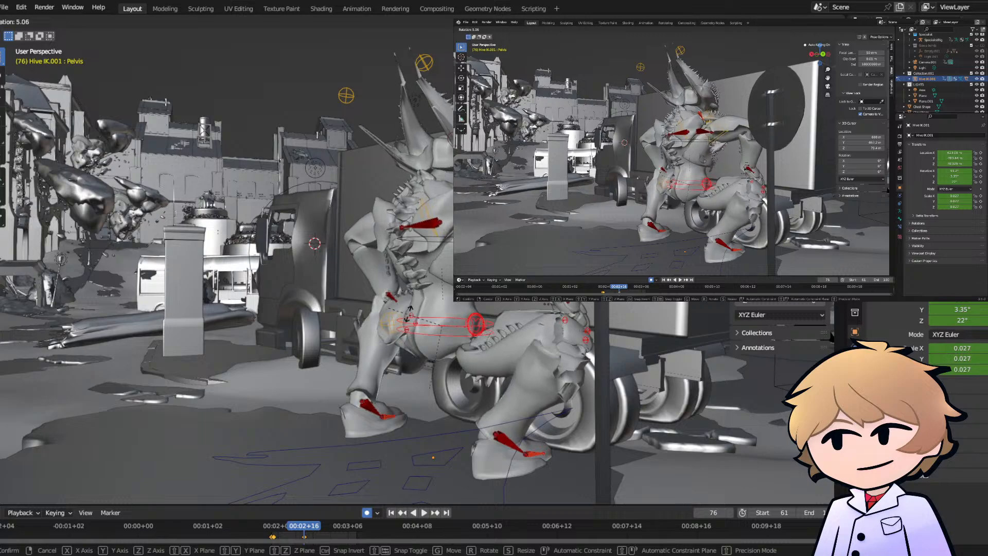
pyautogui.press('g')
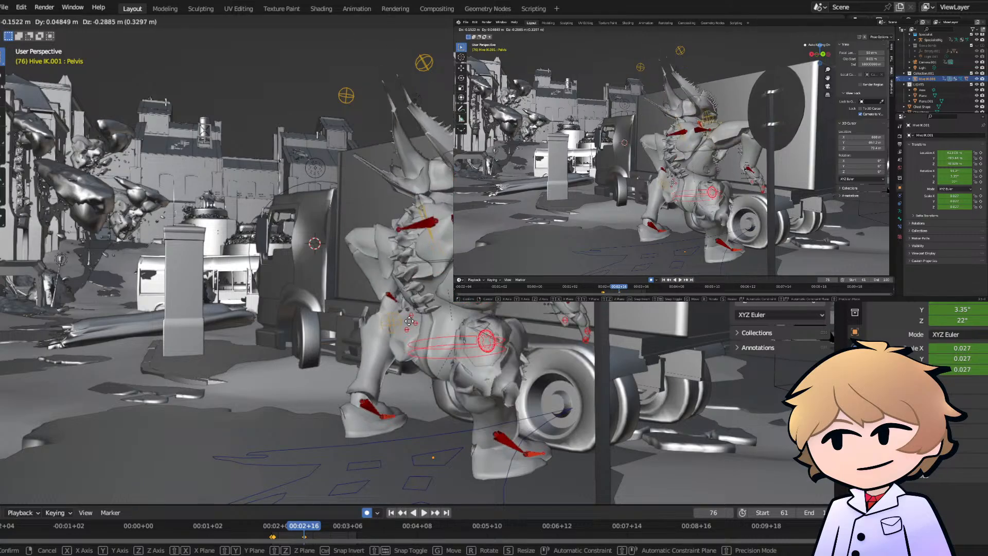
pyautogui.click(419, 276)
pyautogui.moveTo(420, 275); pyautogui.dragTo(469, 278, button='middle')
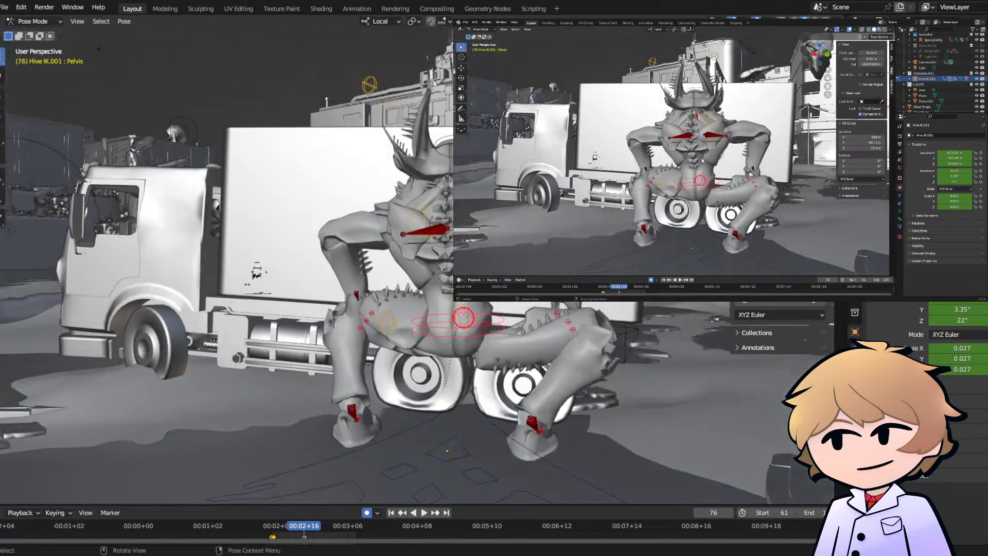
# - Move the Hive rig's right leg rotation controller about 1.06 m at frame 76
pyautogui.click(709, 114)
pyautogui.moveTo(708, 116); pyautogui.dragTo(735, 121, button='middle')
pyautogui.press('g')
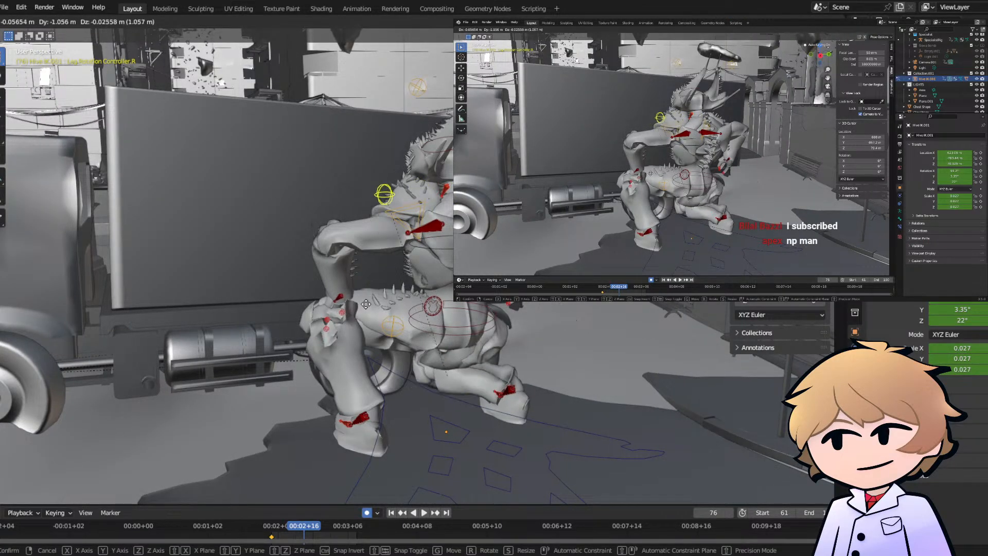
pyautogui.click(469, 313)
pyautogui.moveTo(468, 314); pyautogui.dragTo(493, 327, button='middle')
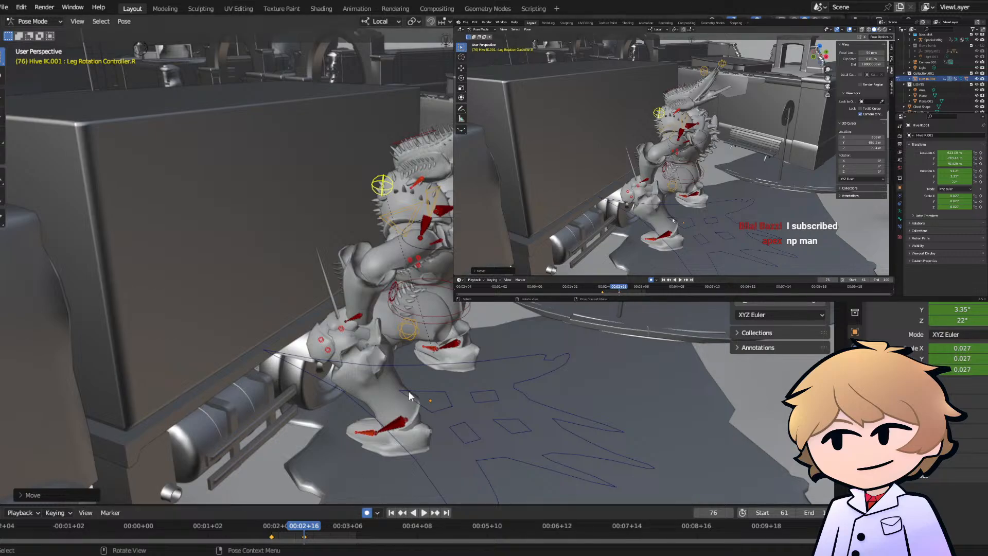
# - Move and rotate the Hive rig's left hand IK controller at frame 76 so the hand reaches for the truck's underside
pyautogui.click(346, 317)
pyautogui.moveTo(346, 317); pyautogui.dragTo(378, 332, button='middle')
pyautogui.press('g')
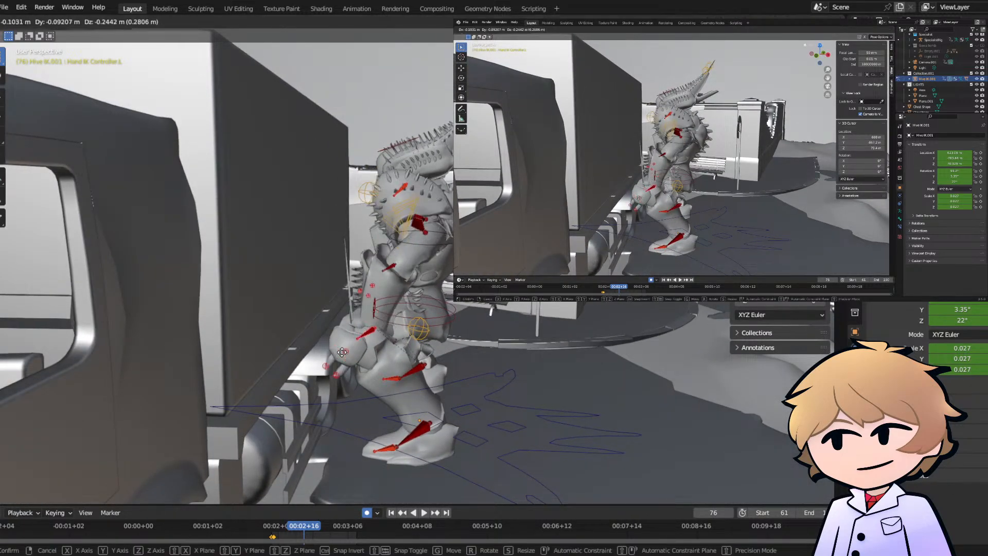
pyautogui.click(334, 336)
pyautogui.press('r')
pyautogui.press('r')
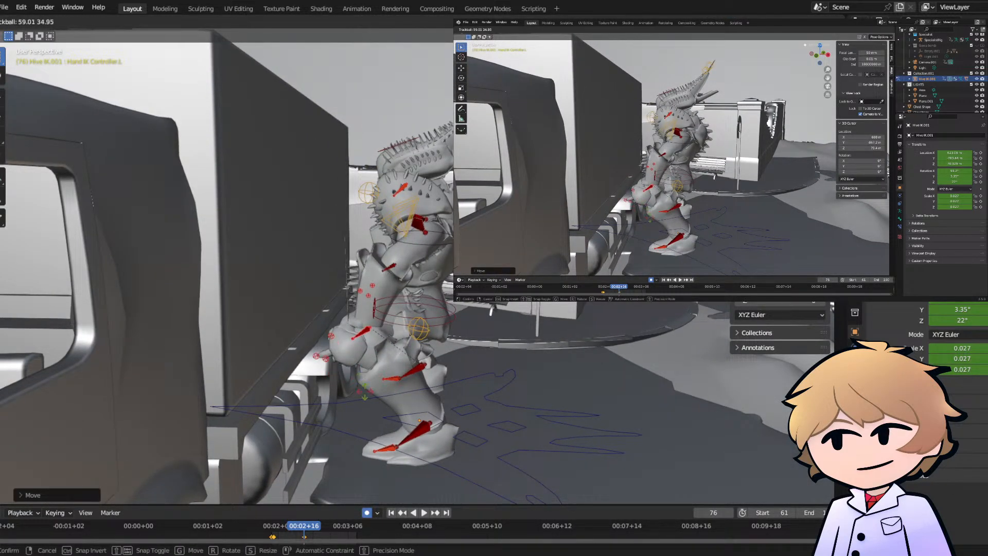
pyautogui.click(361, 369)
# - Rotate and reposition the Hive rig's right hand IK controller at frame 76 so the hand grips the truck's lower edge
pyautogui.moveTo(361, 369); pyautogui.dragTo(365, 309, button='middle')
pyautogui.moveTo(522, 301); pyautogui.dragTo(410, 182, button='middle')
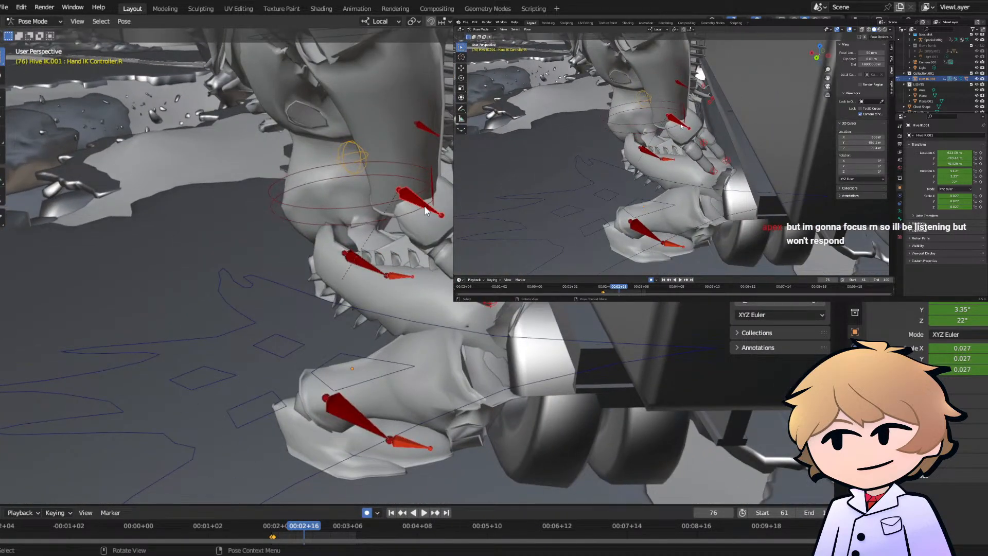
pyautogui.press('r')
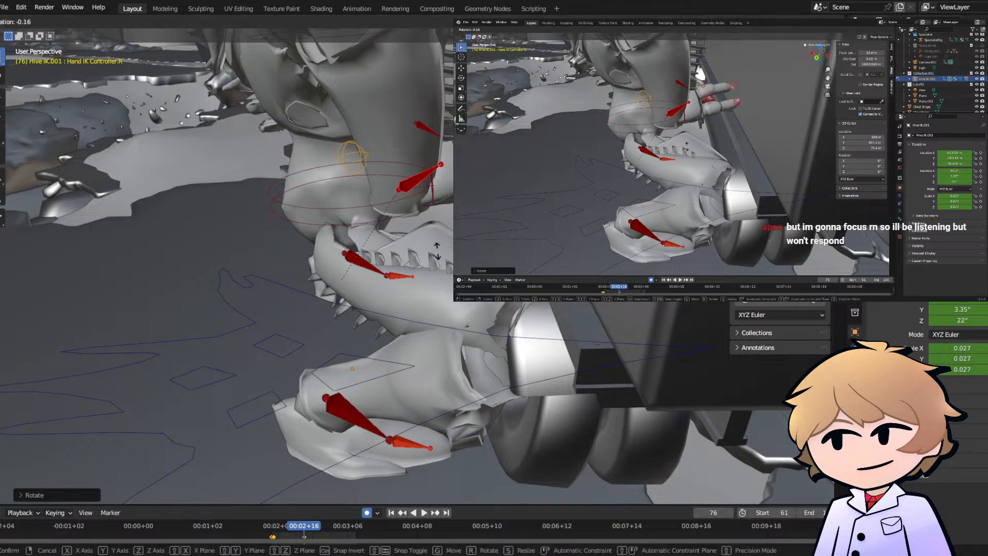
pyautogui.press('r')
pyautogui.click(444, 339)
pyautogui.moveTo(443, 340); pyautogui.dragTo(437, 242, button='middle')
pyautogui.press('g')
pyautogui.click(449, 240)
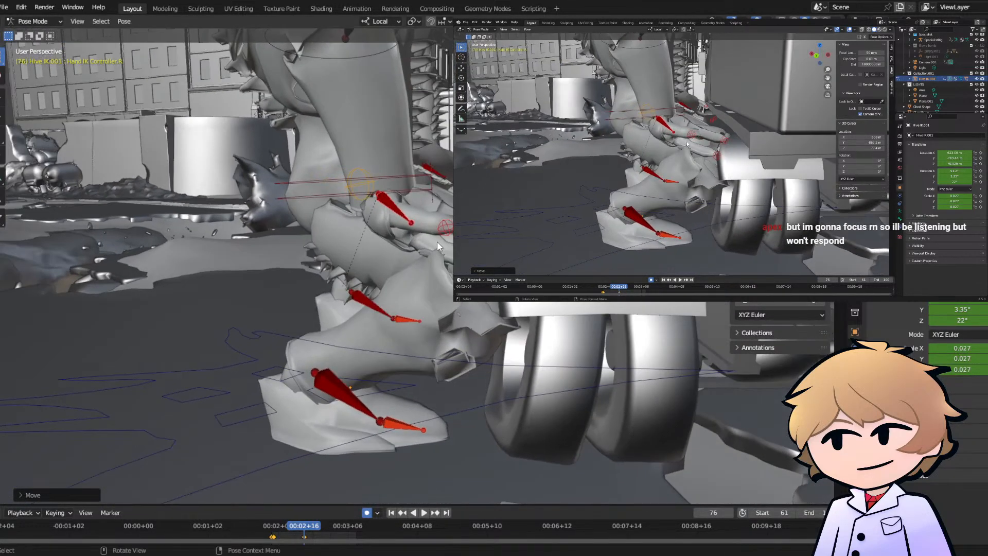
pyautogui.press('g')
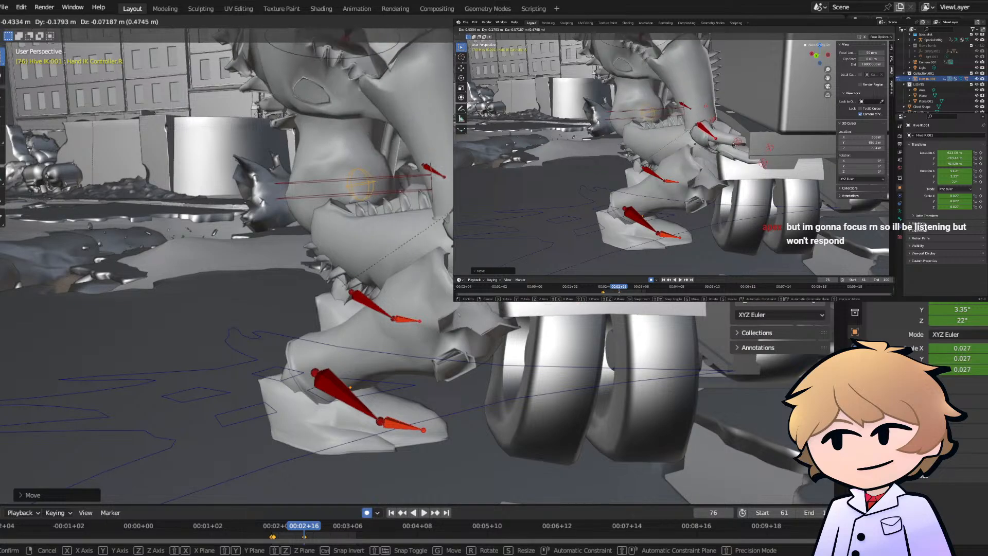
pyautogui.click(777, 92)
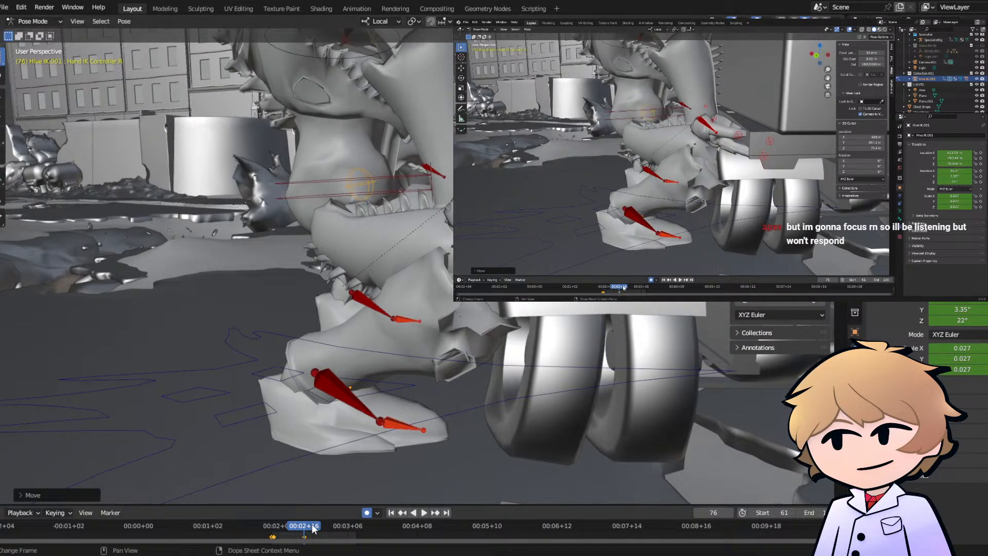
# - Raise the Hive rig's right hand IK controller about 0.48 m at frame 94 to follow the lifted truck
pyautogui.press('space')
pyautogui.moveTo(340, 310); pyautogui.dragTo(493, 274, button='middle')
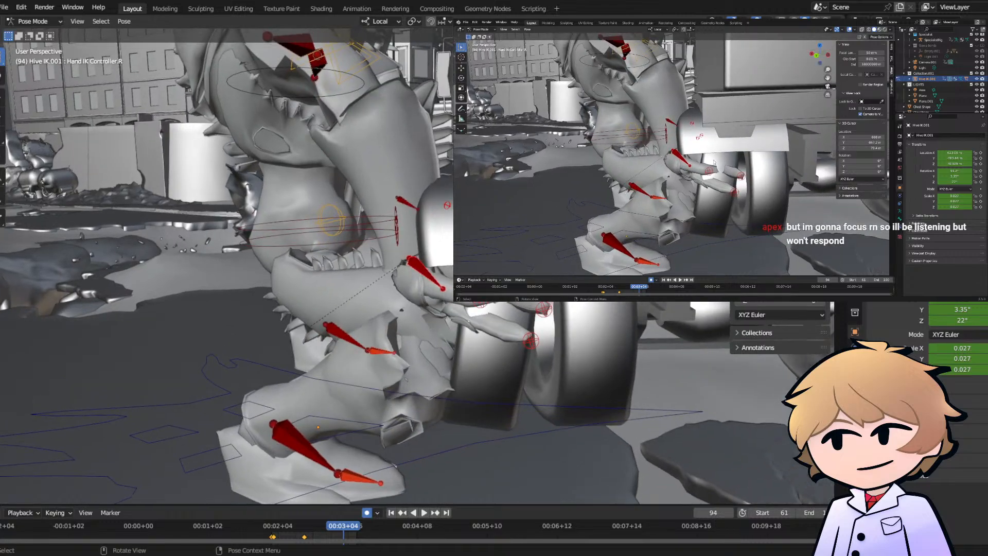
pyautogui.press('g')
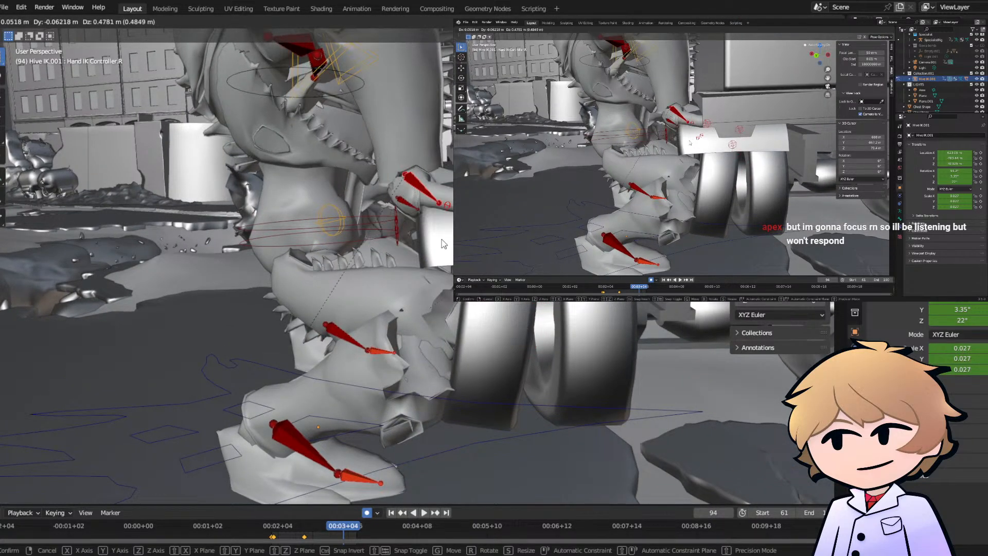
pyautogui.click(441, 241)
# - Raise the Hive rig's left hand IK controller about 0.5 m at frame 94 to match the truck's height
pyautogui.moveTo(441, 241); pyautogui.dragTo(589, 229, button='middle')
pyautogui.moveTo(293, 234); pyautogui.dragTo(368, 233, button='middle')
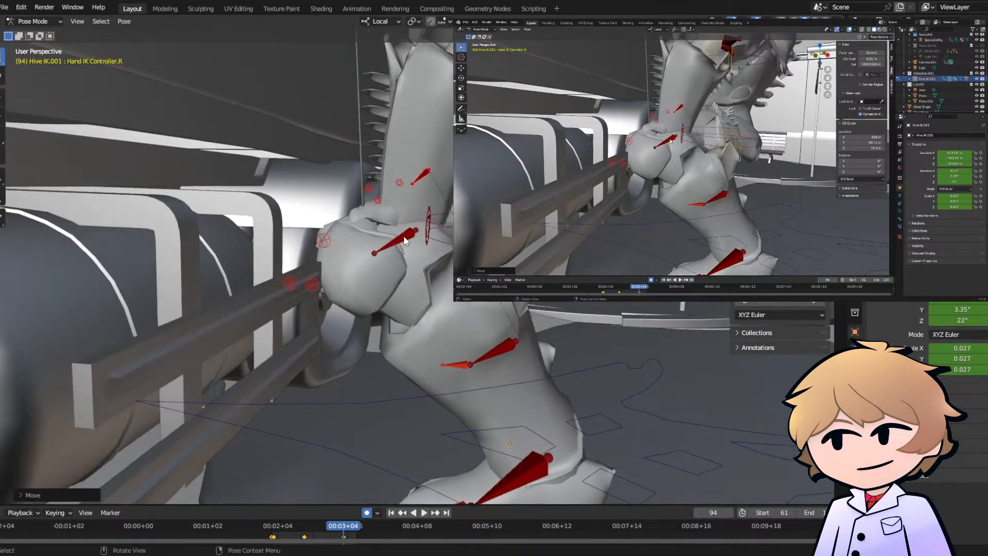
pyautogui.click(404, 234)
pyautogui.press('g')
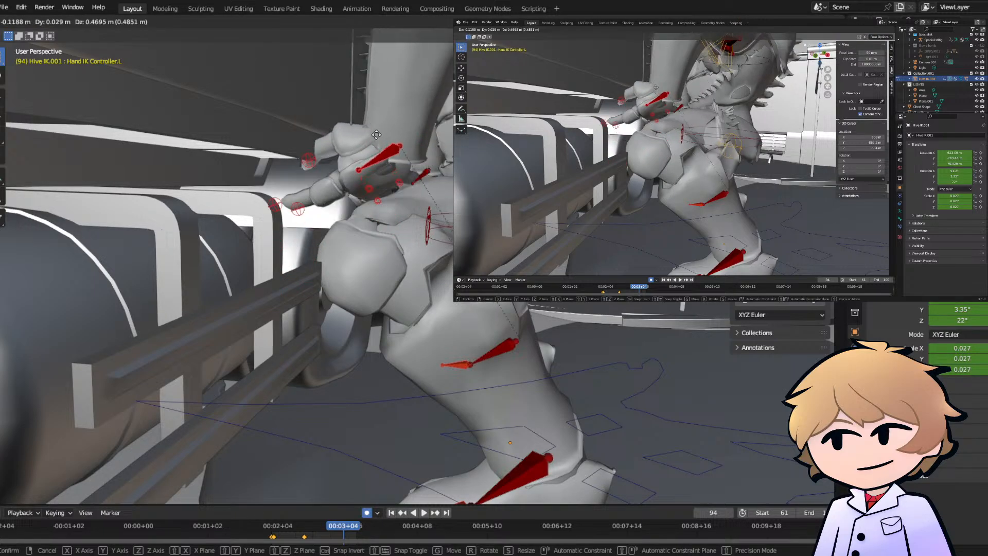
pyautogui.click(362, 127)
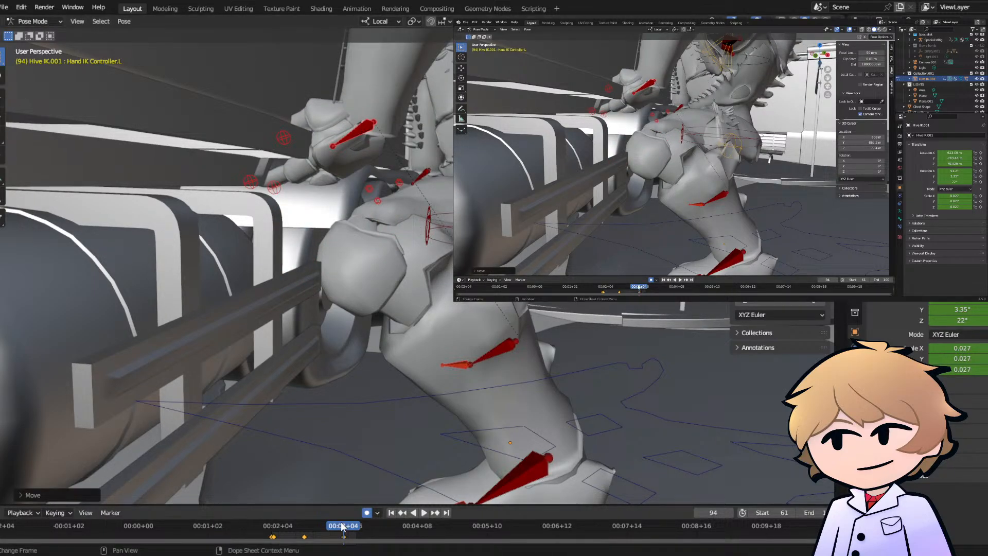
# - Check the lift through the camera and raise the Hive rig's pelvis controller about 0.2 m at frame 102
pyautogui.moveTo(344, 527); pyautogui.dragTo(357, 511)
pyautogui.scroll(-7, 322, 222)
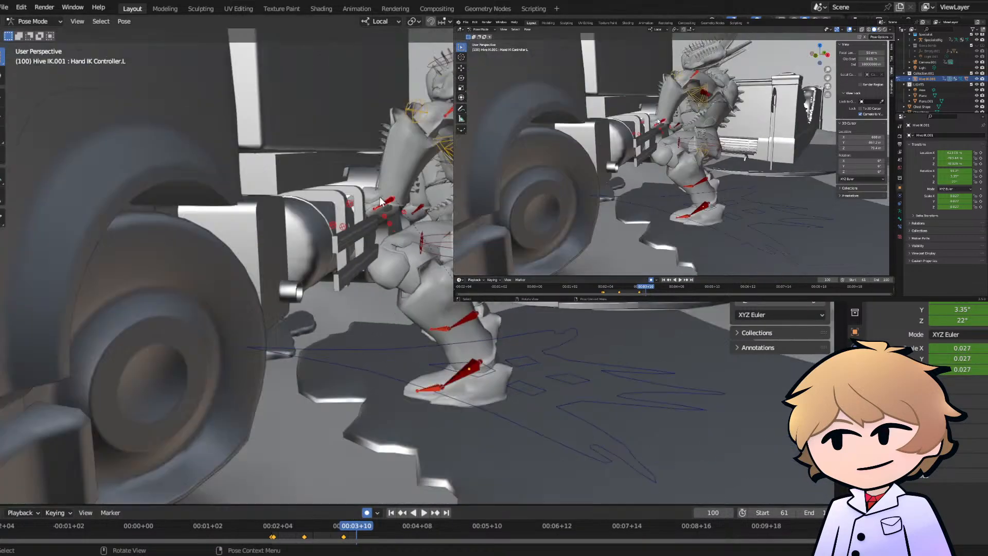
pyautogui.moveTo(321, 221); pyautogui.dragTo(358, 231, button='middle')
pyautogui.moveTo(344, 523)
pyautogui.mouseDown()
pyautogui.moveTo(300, 527)
pyautogui.moveTo(336, 525)
pyautogui.mouseUp()
pyautogui.press('KP_0')
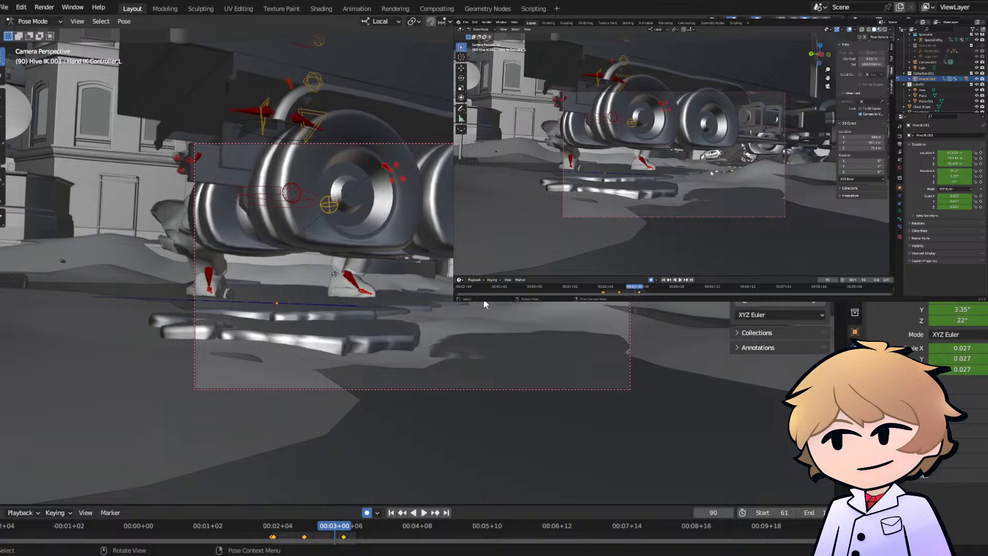
pyautogui.moveTo(272, 527); pyautogui.dragTo(366, 528)
pyautogui.click(281, 194)
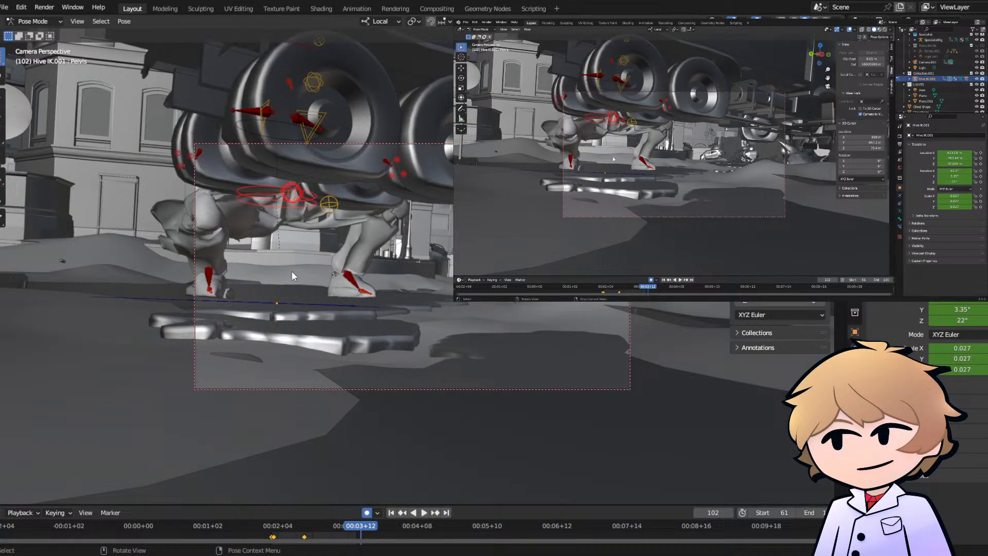
pyautogui.press('g')
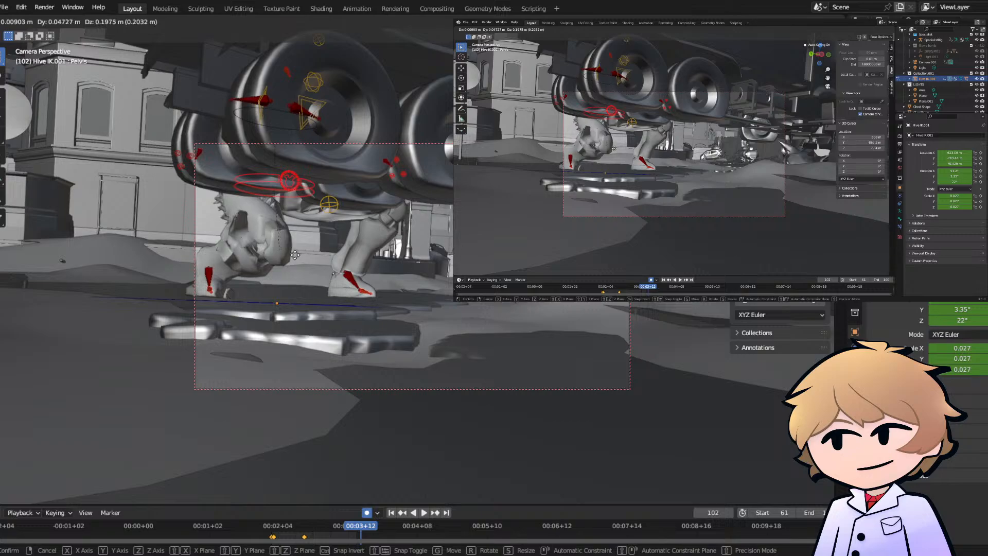
pyautogui.click(296, 250)
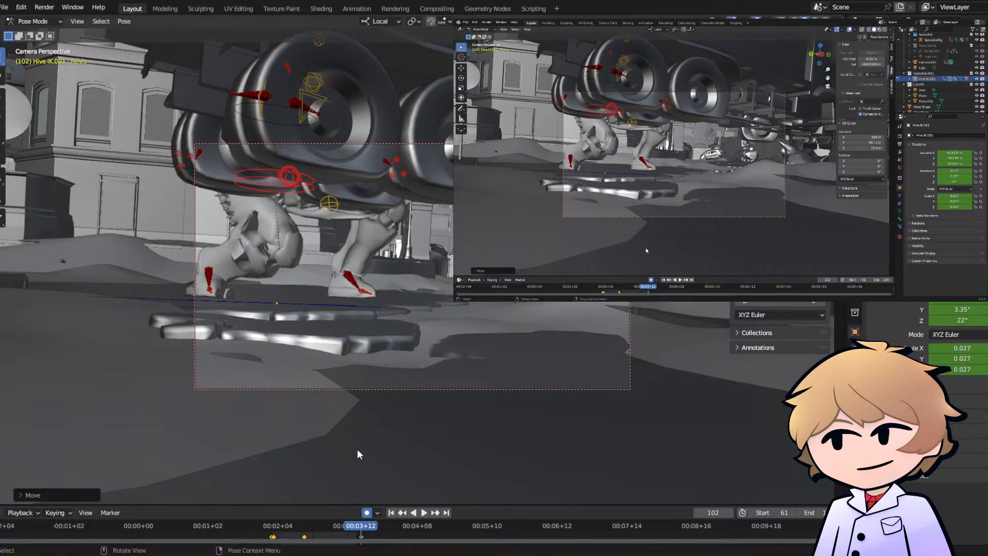
pyautogui.press('space')
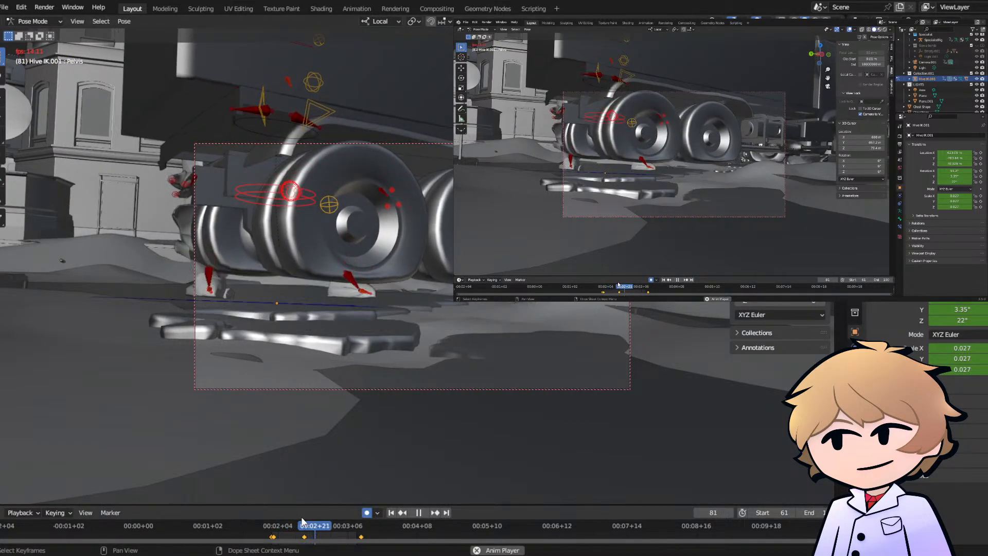
pyautogui.press('space')
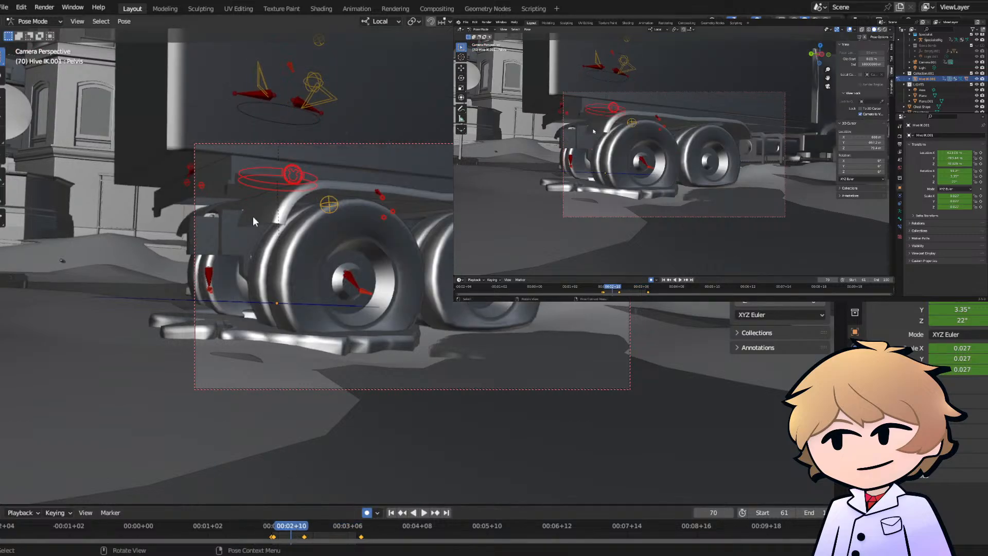
# - Move the left leg rotation controller's frame 76 keyframe earlier to about frame 66 and play back the timing
pyautogui.click(333, 202)
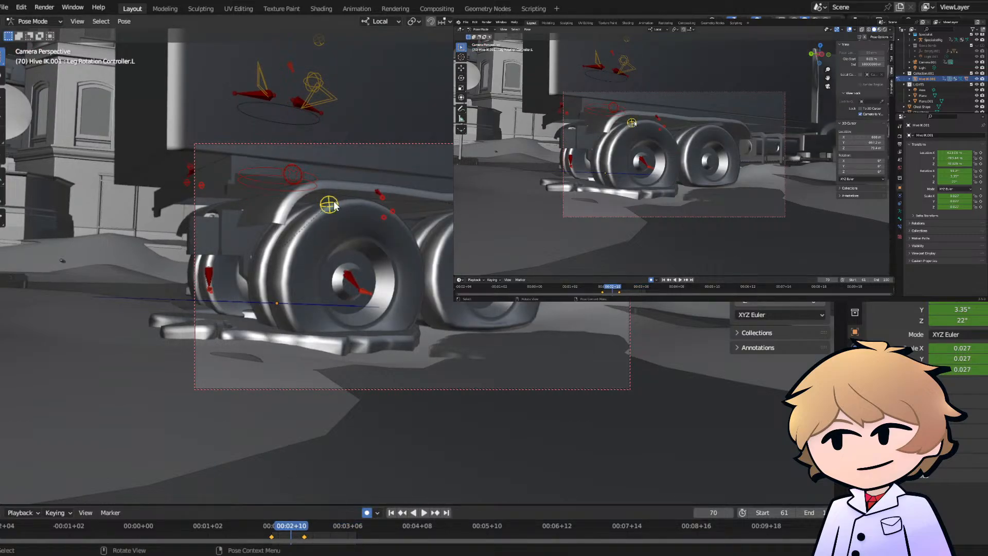
pyautogui.click(289, 526)
pyautogui.press('space')
pyautogui.moveTo(292, 525); pyautogui.dragTo(304, 525)
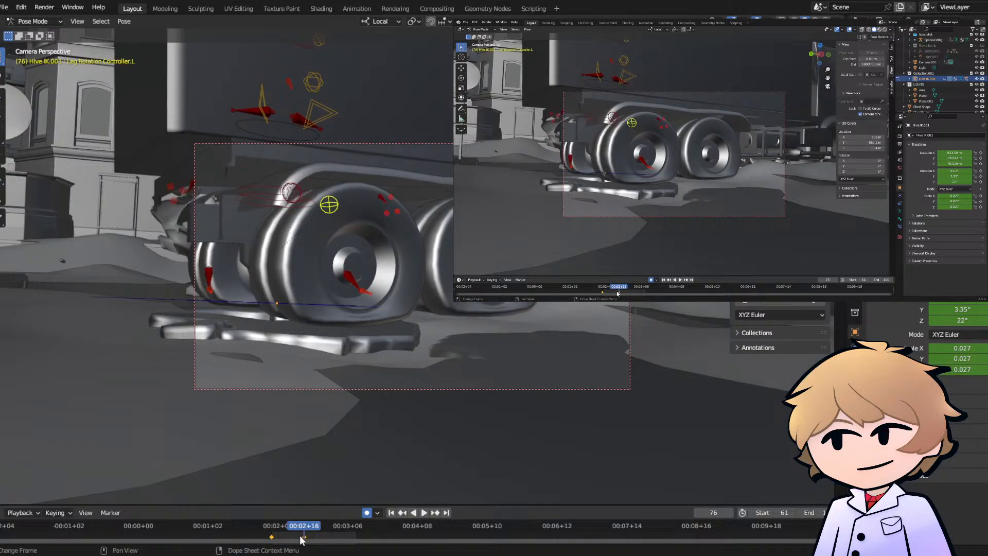
pyautogui.press('g')
pyautogui.rightClick(292, 538)
pyautogui.click(304, 538)
pyautogui.press('g')
pyautogui.click(283, 536)
pyautogui.press('space')
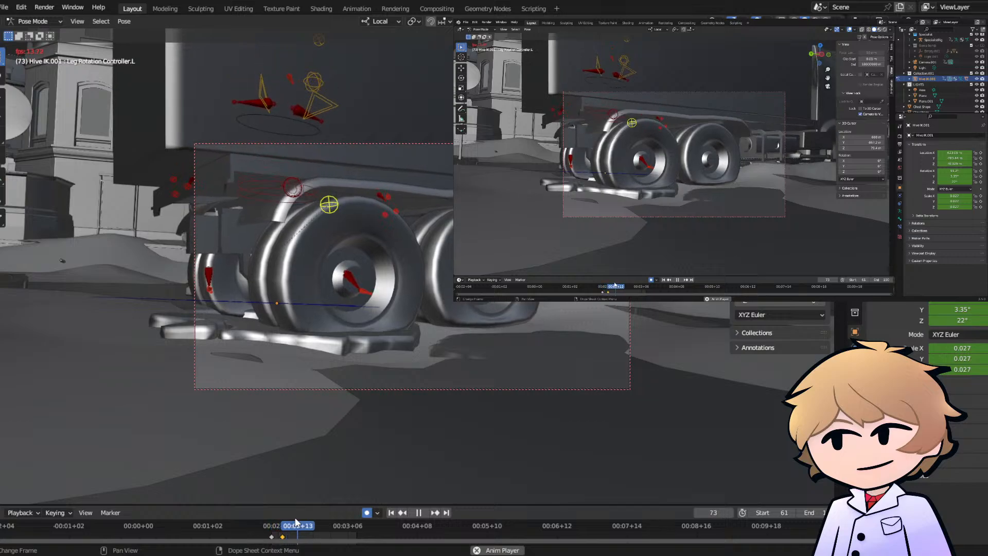
pyautogui.press('space')
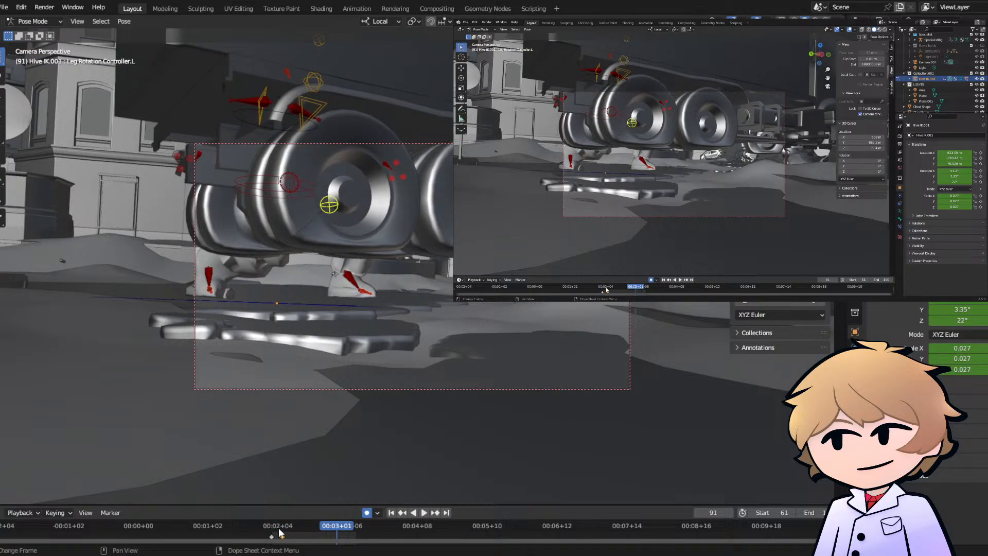
# - Shift the left leg rotation controller's keyframes earlier so the last one falls at about frame 62, and replay the shot
pyautogui.click(281, 533)
pyautogui.moveTo(273, 530)
pyautogui.mouseDown()
pyautogui.moveTo(240, 536)
pyautogui.moveTo(269, 537)
pyautogui.mouseUp()
pyautogui.press('space')
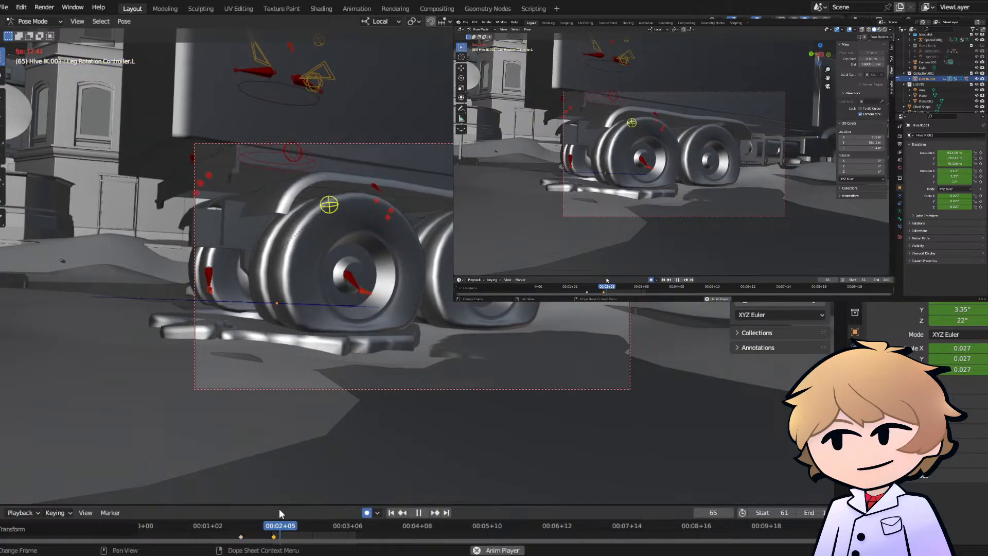
pyautogui.press('space')
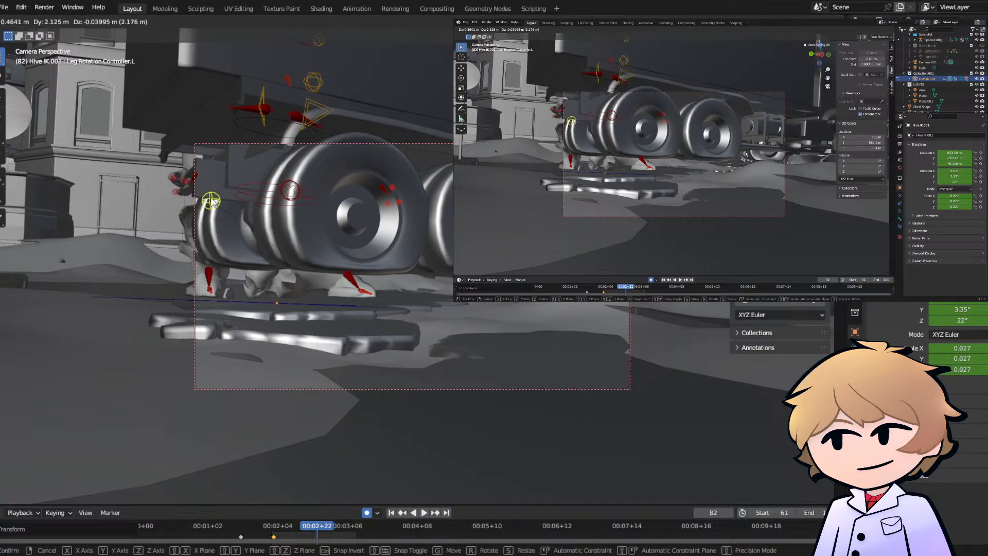
# - Move the right leg rotation controller's frame 76 keyframe earlier to about frame 62 and play back the motion
pyautogui.click(316, 82)
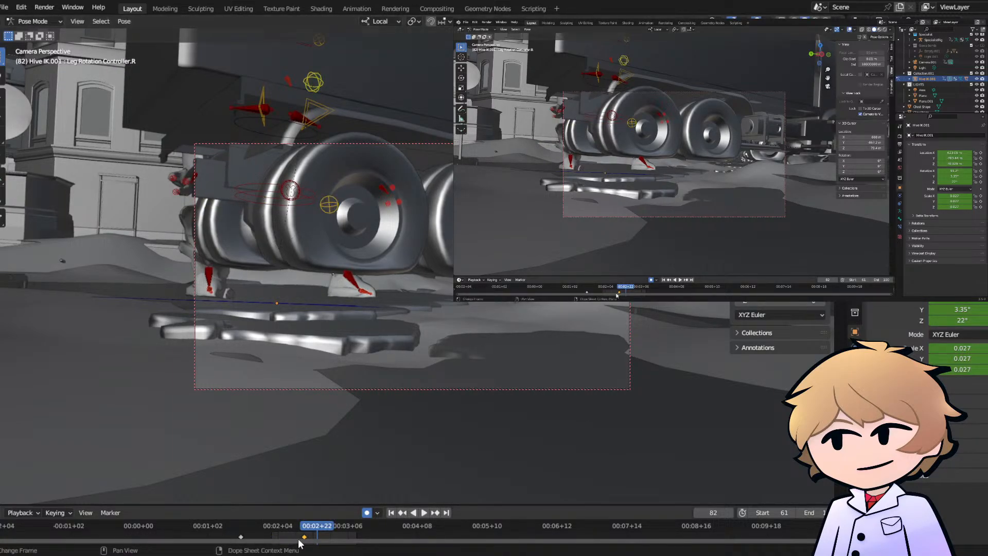
pyautogui.moveTo(304, 538); pyautogui.dragTo(274, 533)
pyautogui.click(273, 530)
pyautogui.press('space')
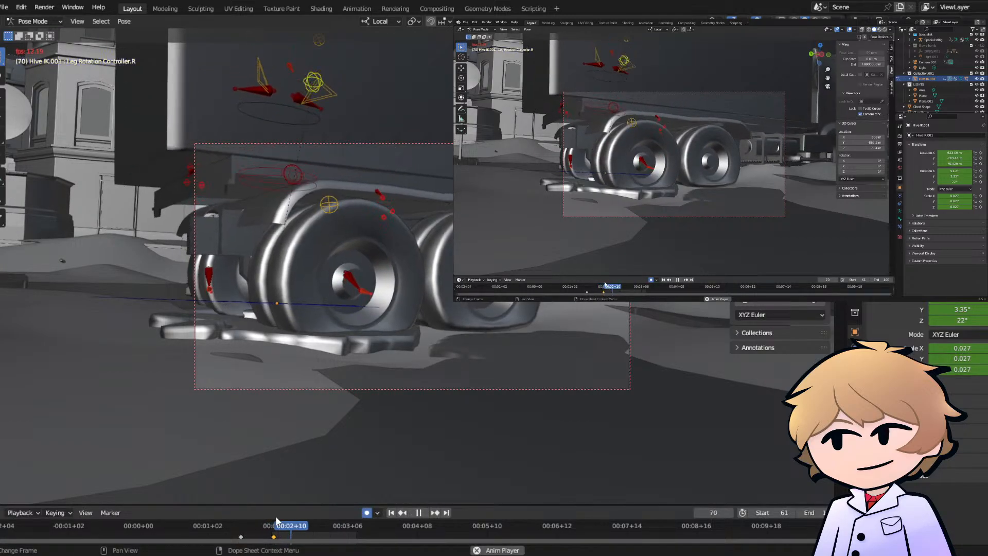
pyautogui.press('space')
pyautogui.press('Right')
pyautogui.press('Right')
pyautogui.press('Right')
pyautogui.press('Right')
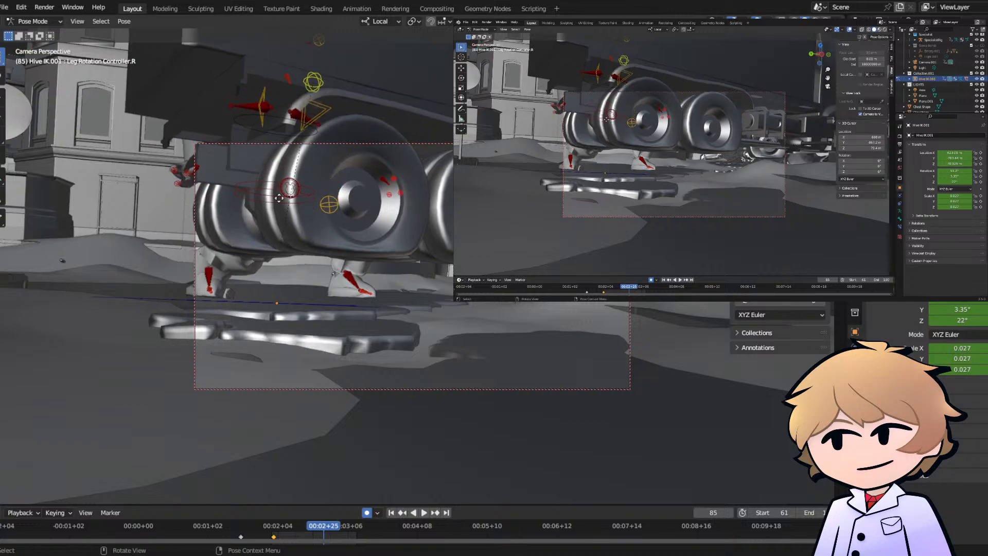
pyautogui.press('g')
pyautogui.click(276, 206)
# - Move the Hive rig's right leg rotation controller about 1.05 m at frame 77 and play back the lift
pyautogui.click(272, 525)
pyautogui.press('space')
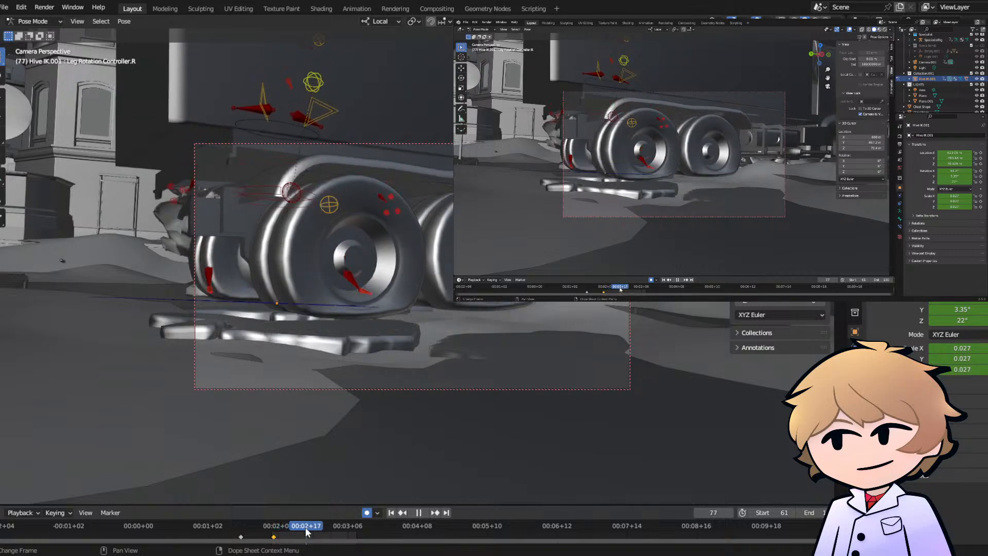
pyautogui.press('space')
pyautogui.press('g')
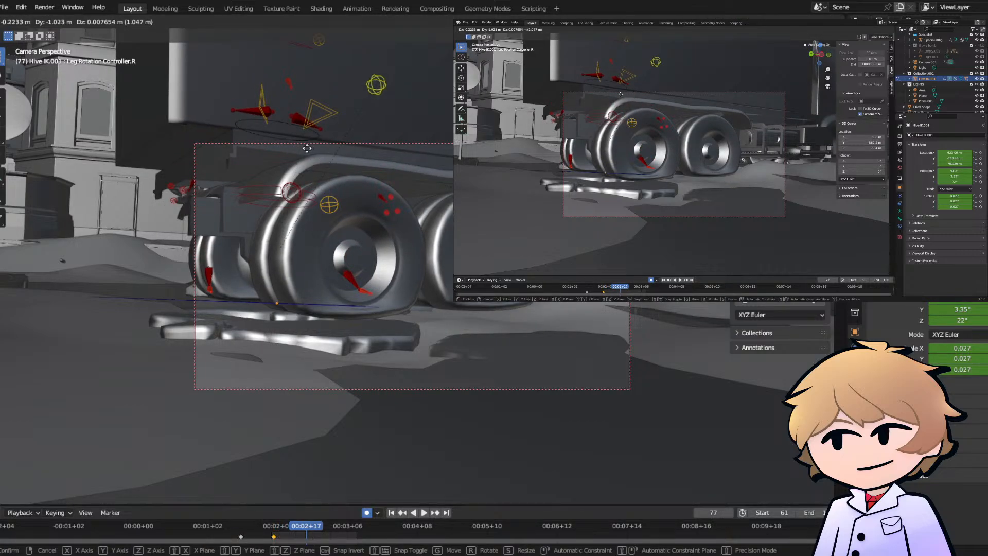
pyautogui.click(307, 148)
pyautogui.click(276, 528)
pyautogui.press('space')
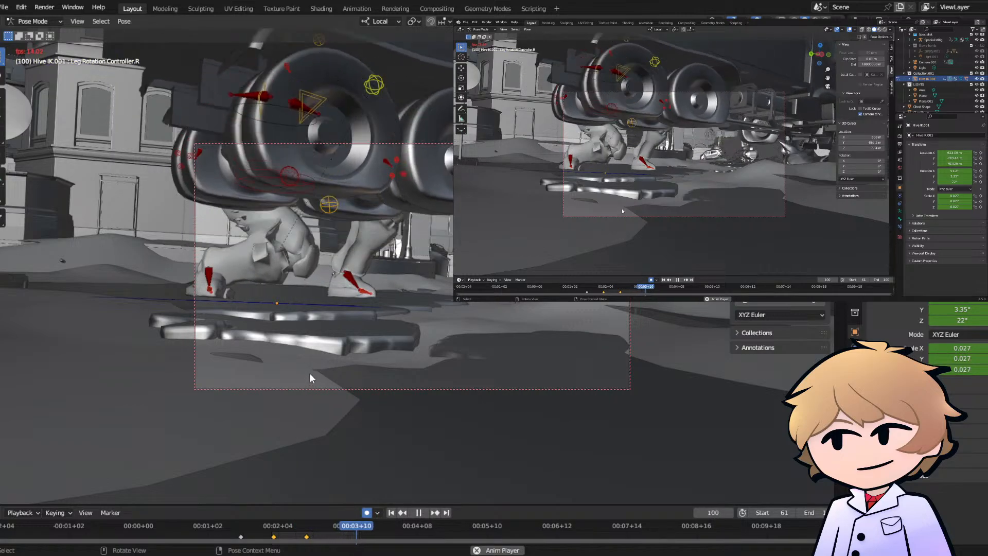
pyautogui.press('Escape')
# - Raise the Hive rig's pelvis controller about 0.47 m at frame 102
pyautogui.press('space')
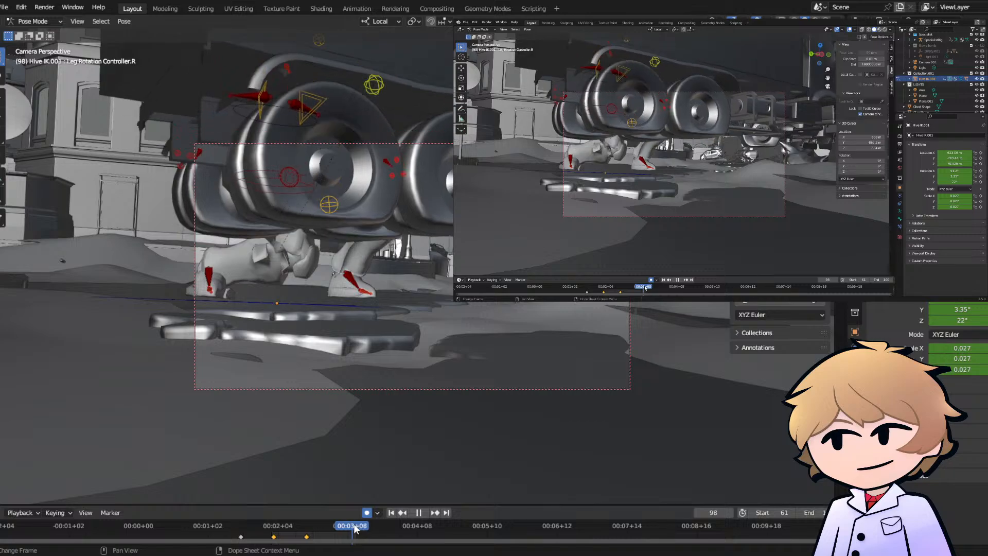
pyautogui.press('space')
pyautogui.click(279, 178)
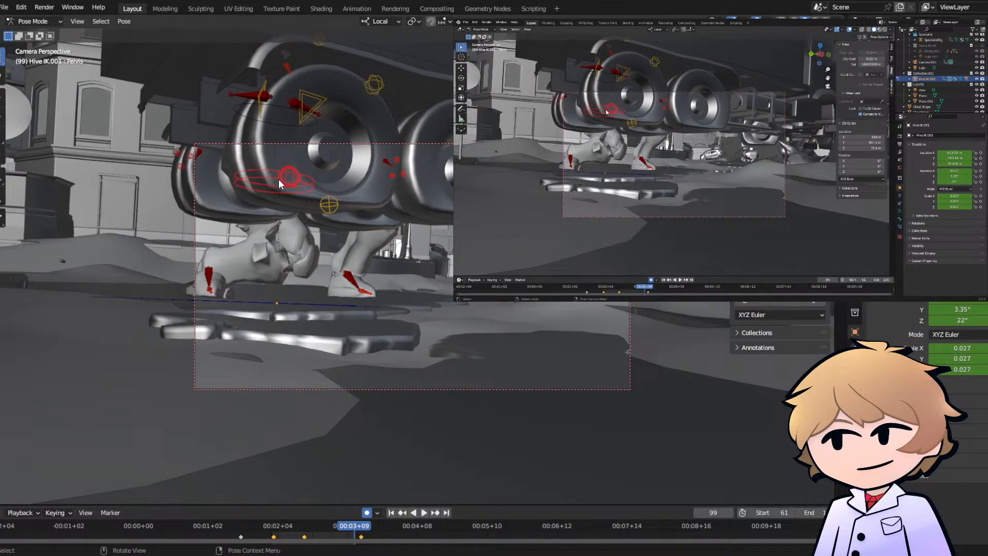
pyautogui.press('g')
pyautogui.rightClick(283, 174)
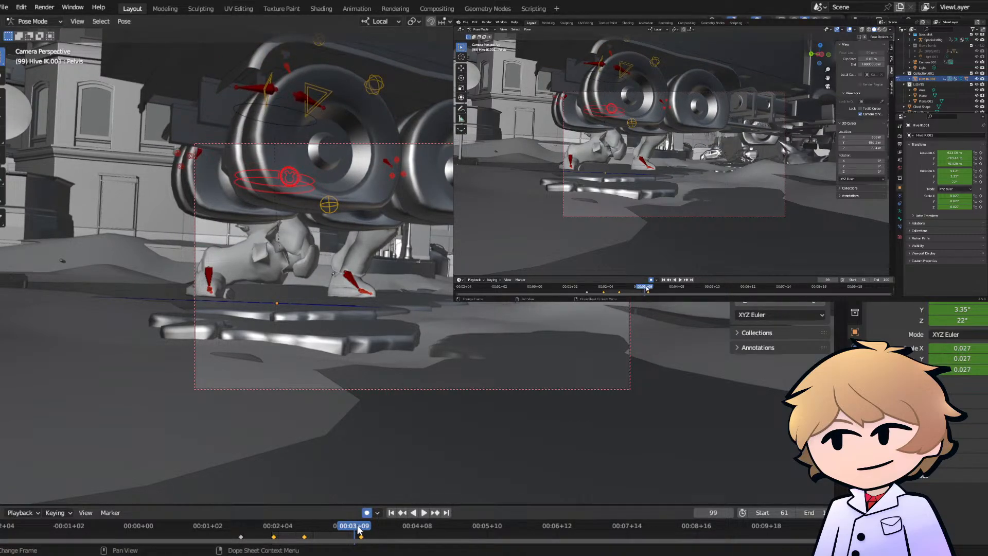
pyautogui.moveTo(359, 526); pyautogui.dragTo(362, 525)
pyautogui.press('g')
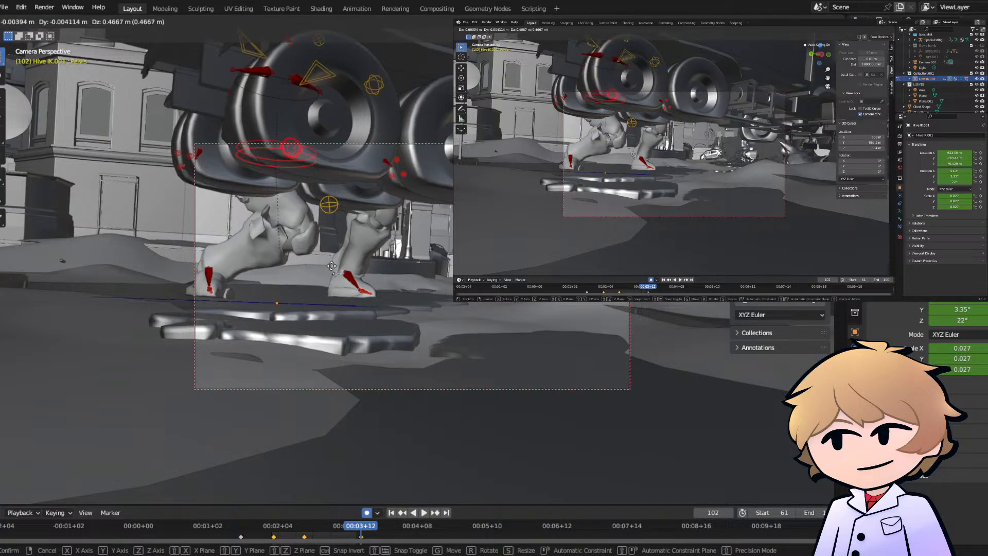
pyautogui.click(331, 266)
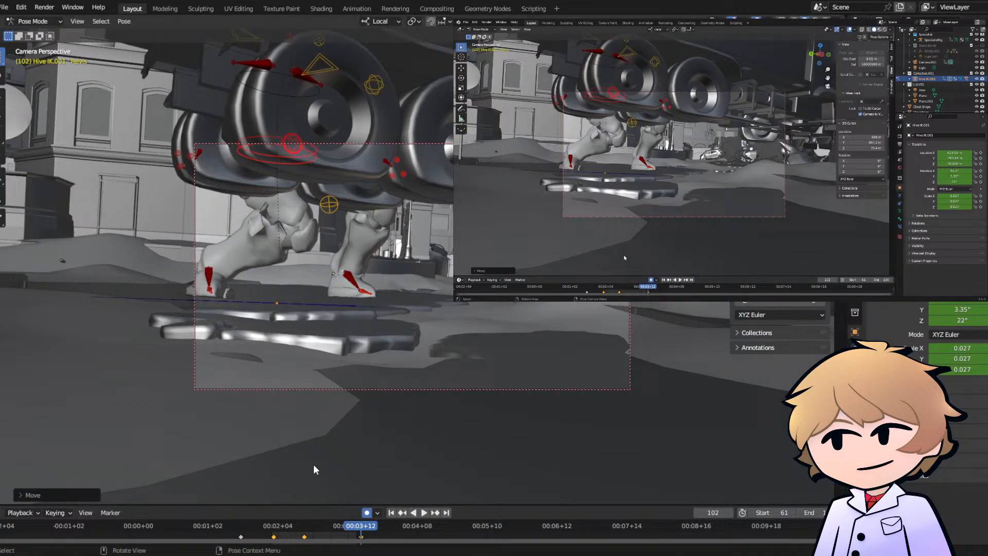
# - Play back the truck lift from about frame 77 and save the file
pyautogui.click(299, 524)
pyautogui.press('space')
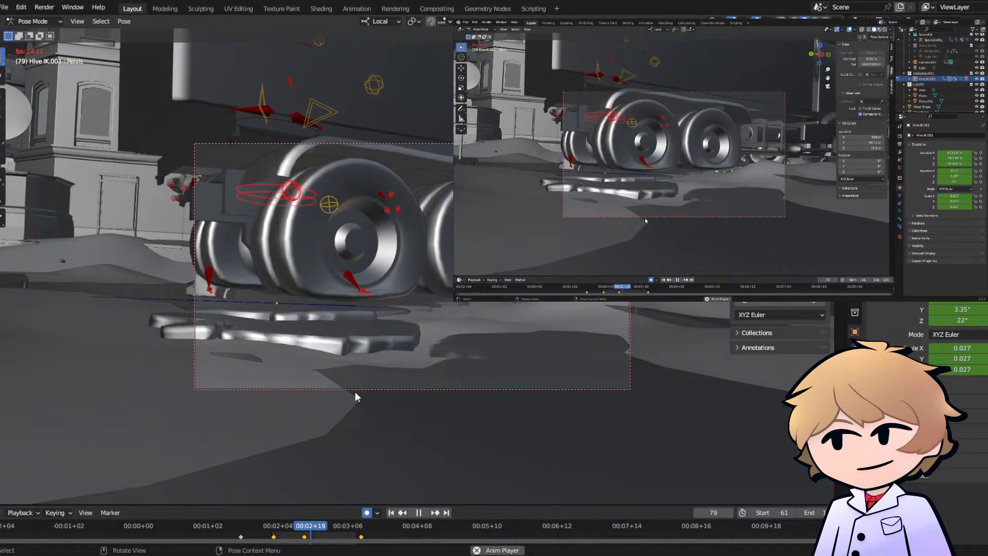
pyautogui.press('space')
pyautogui.hotkey('ctrl', 's')
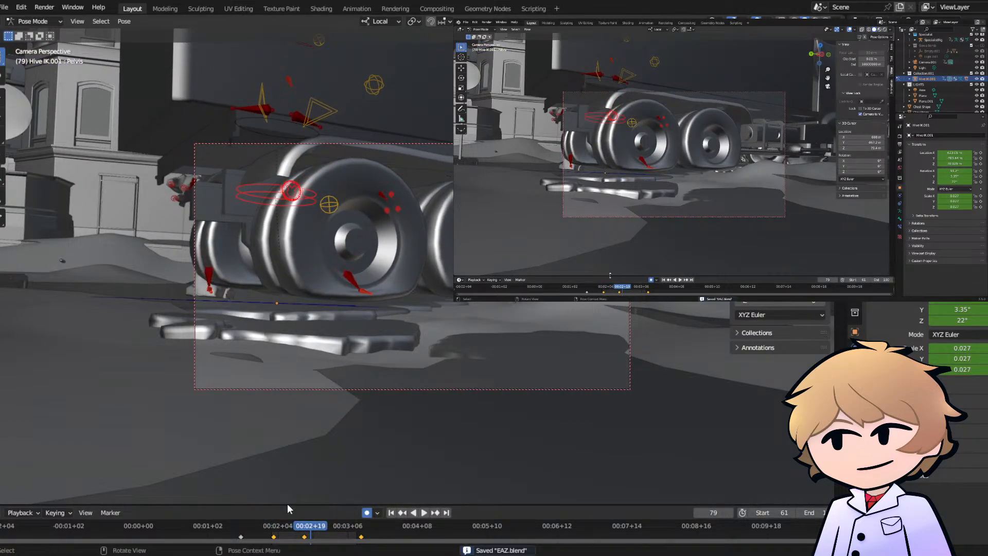
pyautogui.press('space')
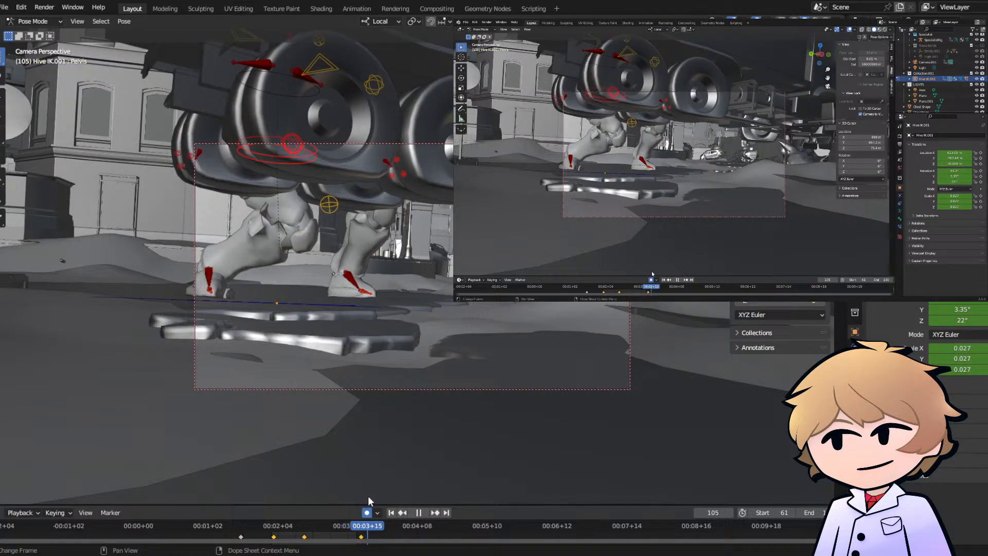
pyautogui.press('space')
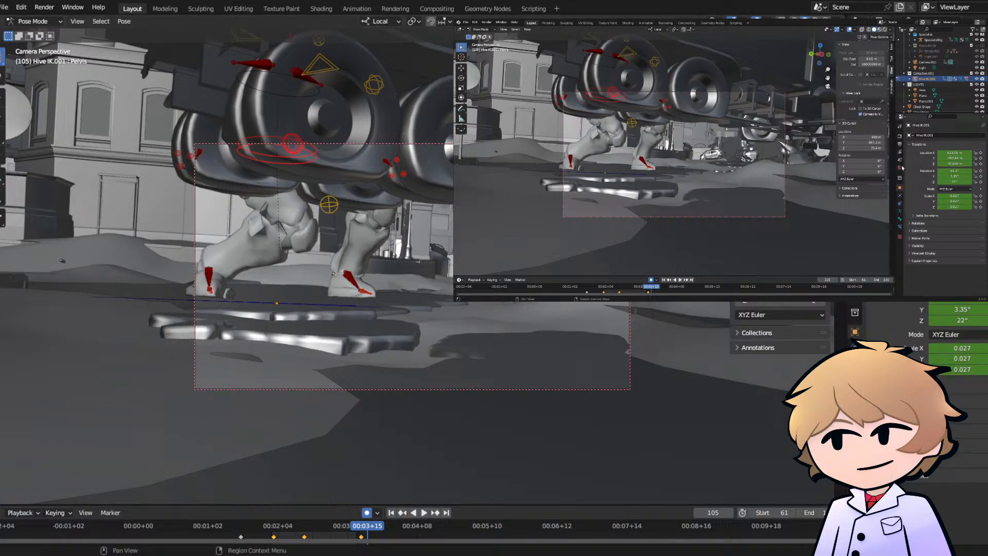
# - Open the scene's output settings, switch to Object Mode and render the animation for frames 61 to 100
pyautogui.click(899, 145)
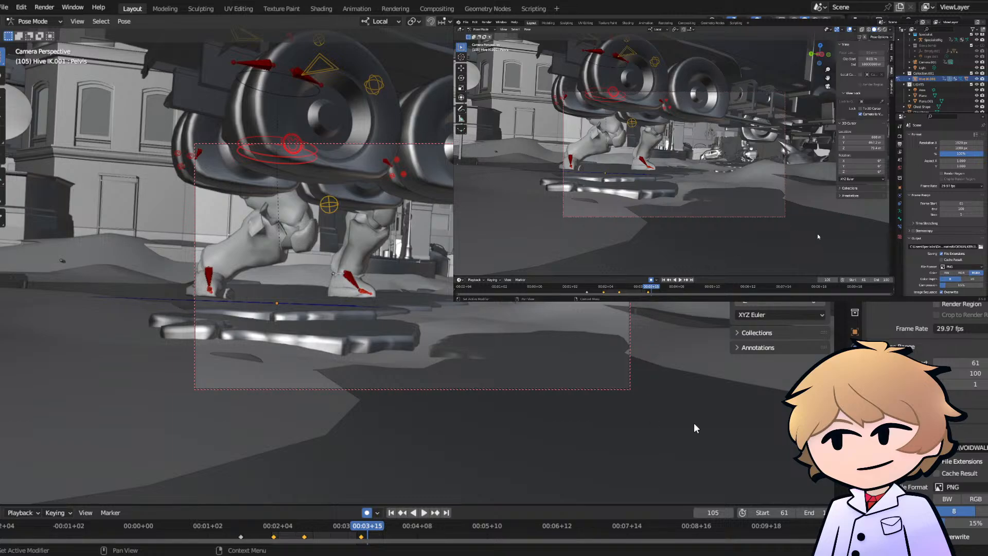
pyautogui.click(33, 21)
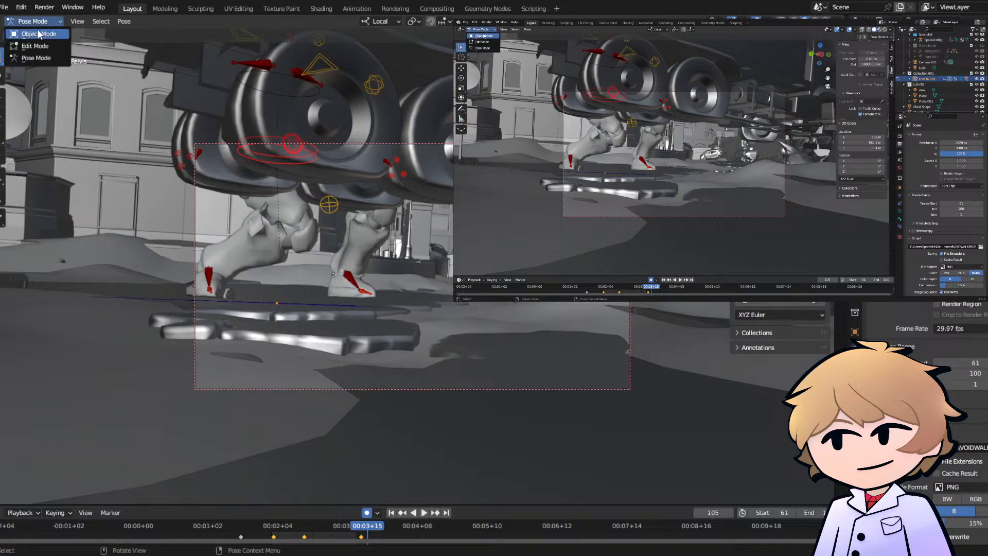
pyautogui.click(31, 32)
pyautogui.click(351, 144)
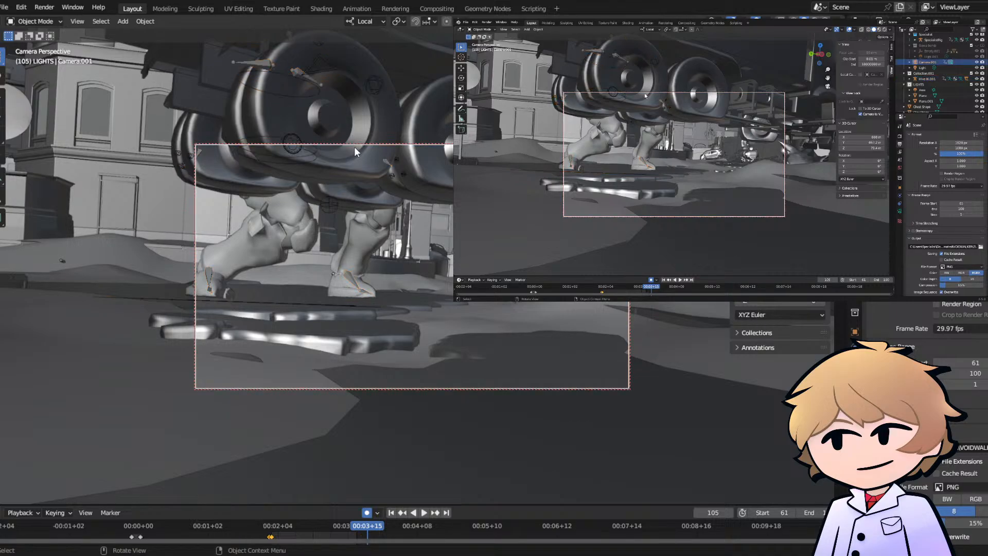
pyautogui.click(340, 217)
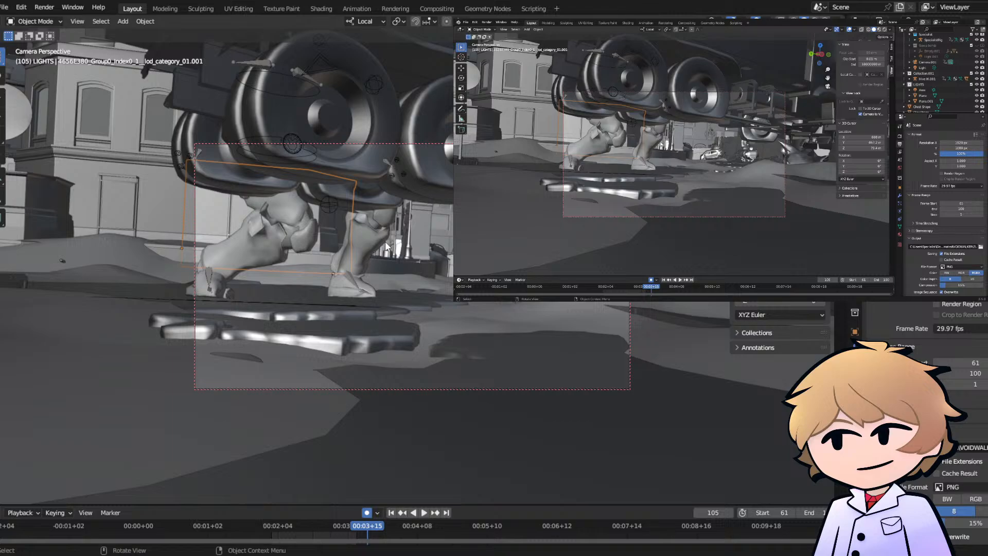
pyautogui.click(44, 7)
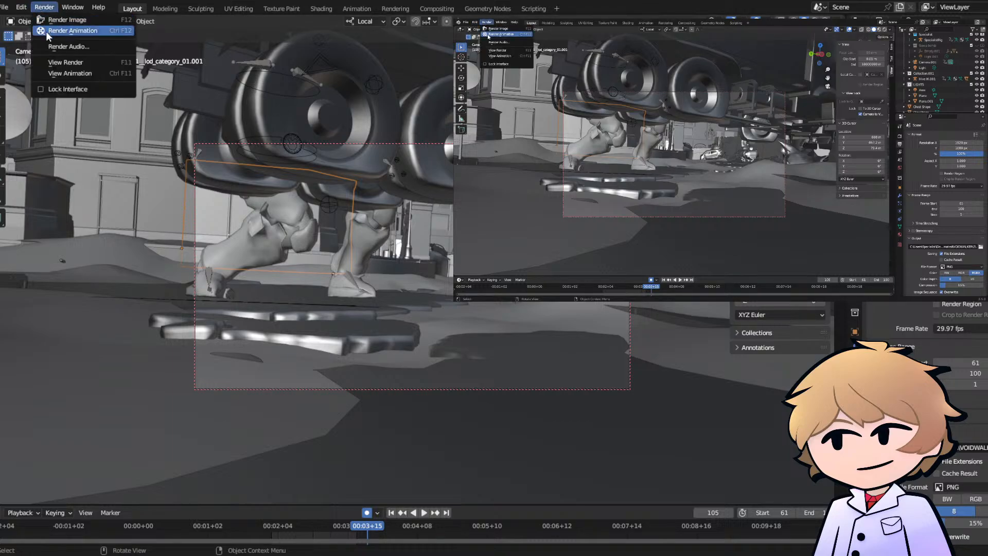
pyautogui.click(47, 32)
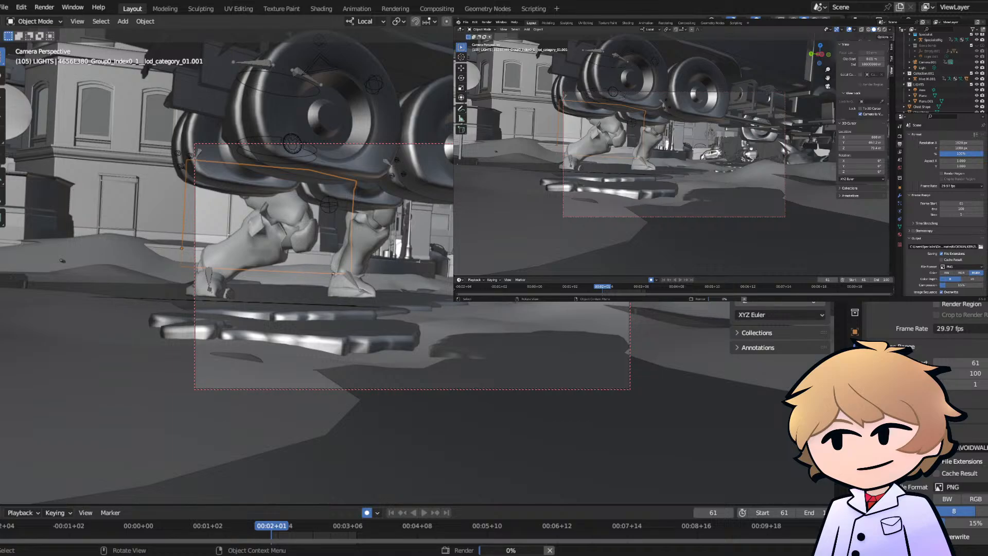
pyautogui.press('F12')
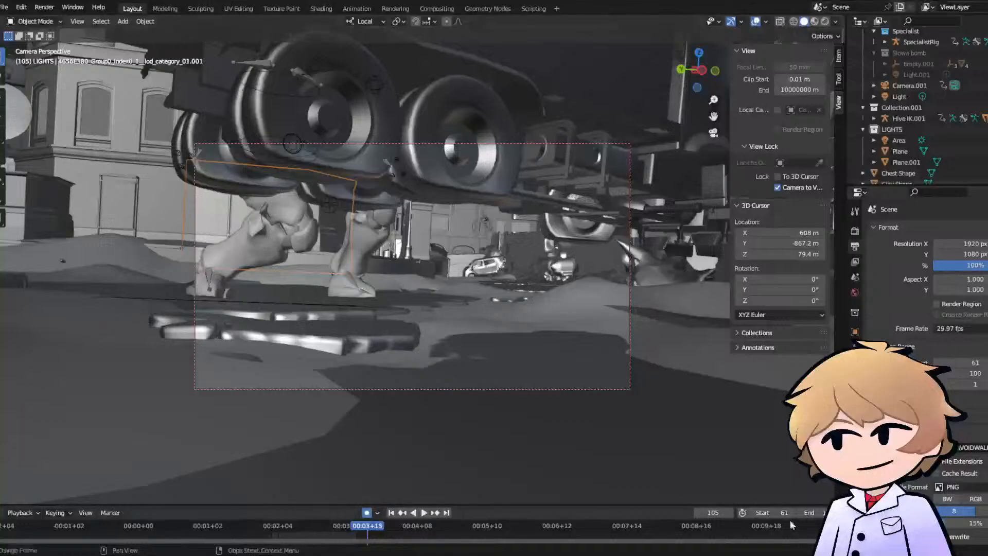
# - Set the scene's frame range to start at 101 and end at 160
pyautogui.doubleClick(774, 513)
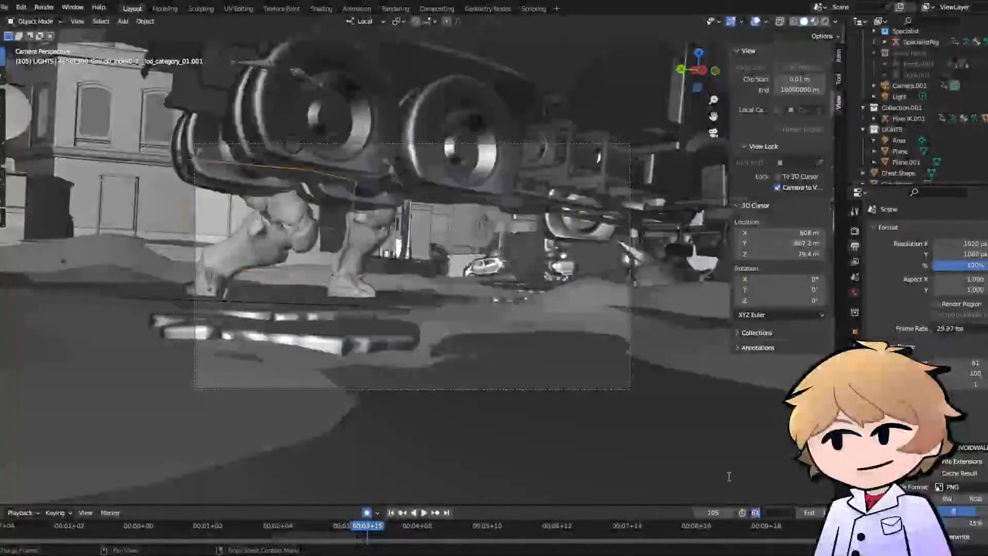
pyautogui.write('10')
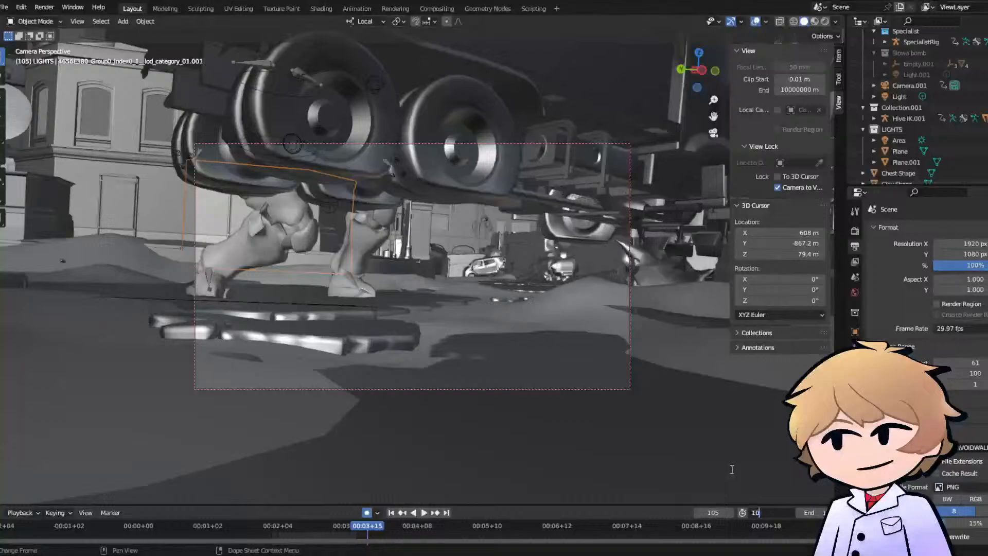
pyautogui.write('1')
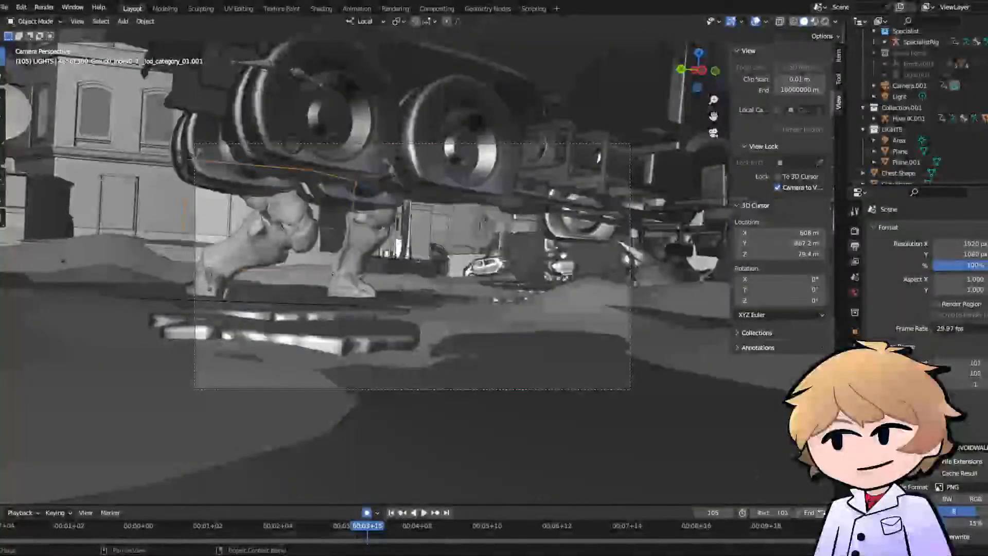
pyautogui.doubleClick(822, 512)
pyautogui.write('1')
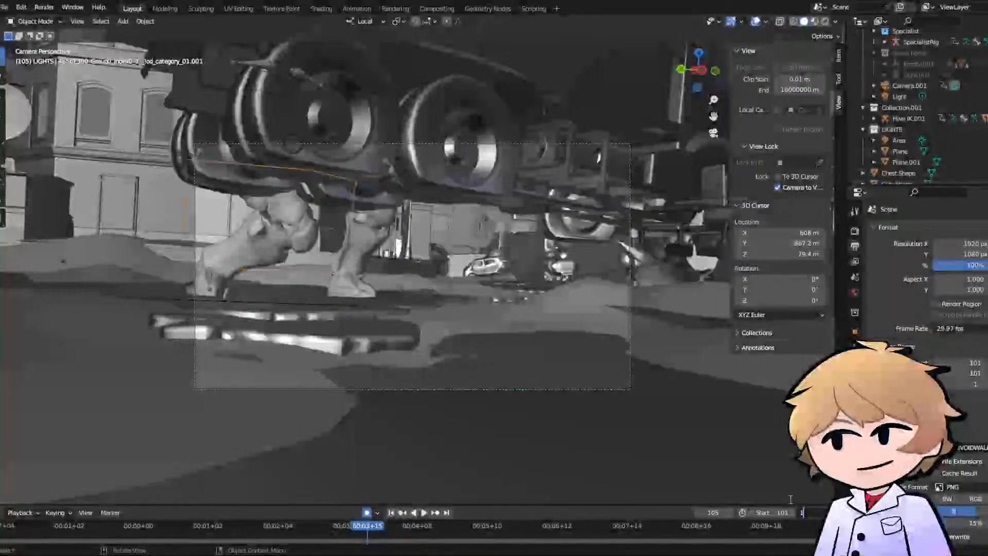
pyautogui.write('60')
pyautogui.press('Return')
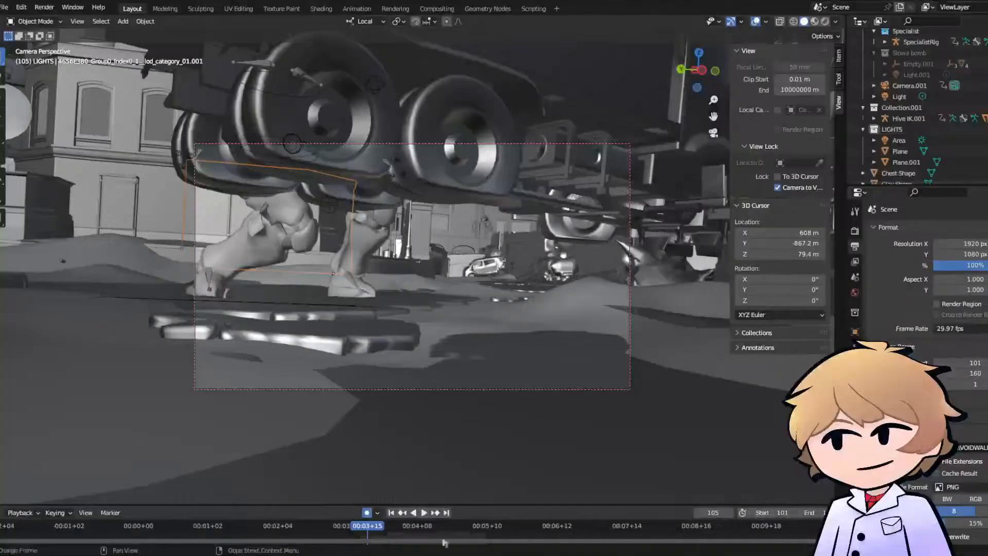
# - At frame 101, reposition Camera.001 for a wide shot with the SpecialistRig standing far off in the square
pyautogui.press('space')
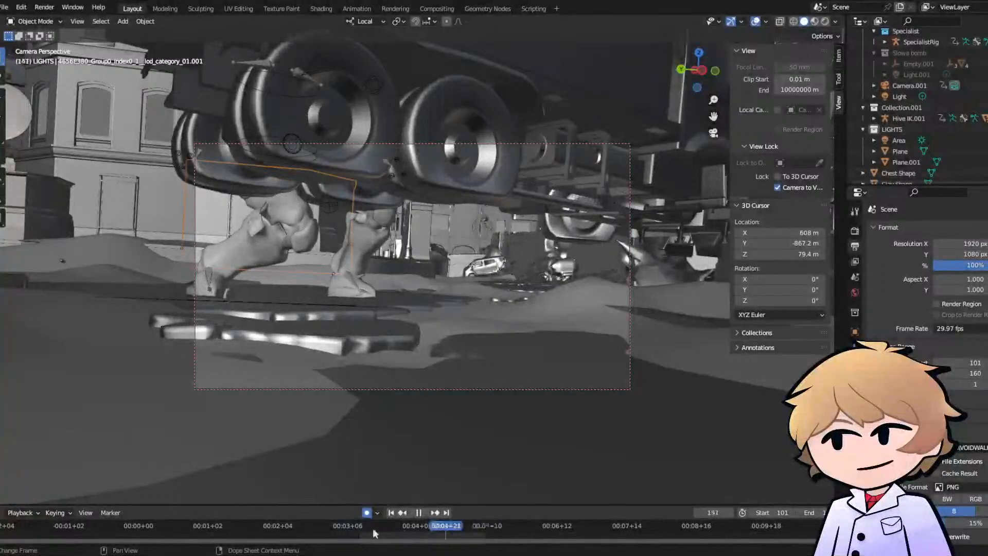
pyautogui.moveTo(372, 528)
pyautogui.mouseDown()
pyautogui.moveTo(351, 527)
pyautogui.moveTo(360, 532)
pyautogui.mouseUp()
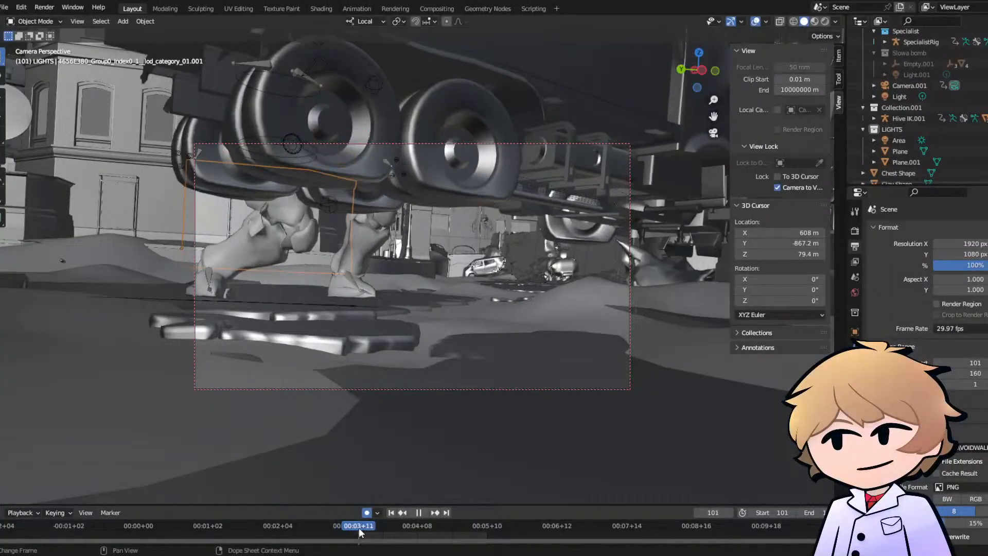
pyautogui.click(300, 389)
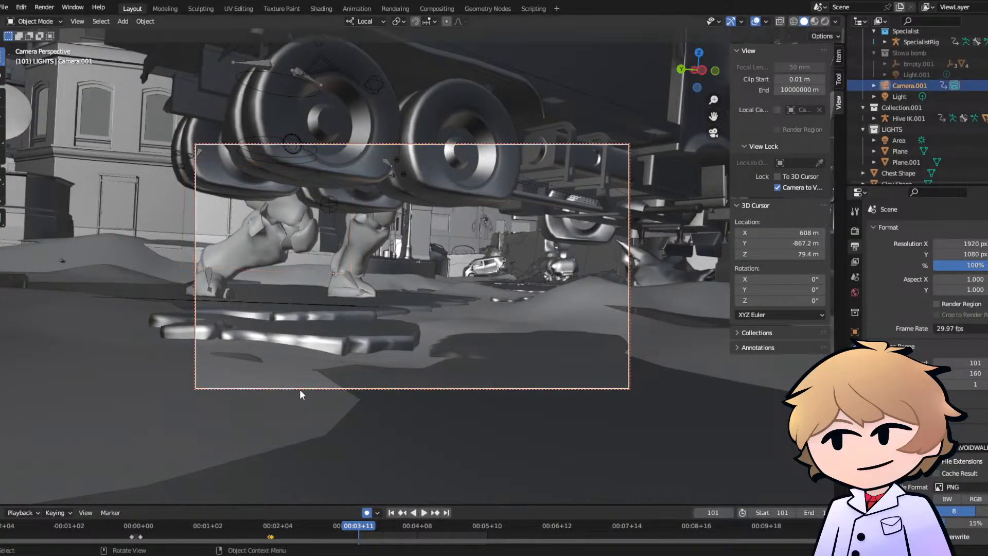
pyautogui.moveTo(299, 311); pyautogui.dragTo(309, 252, button='middle')
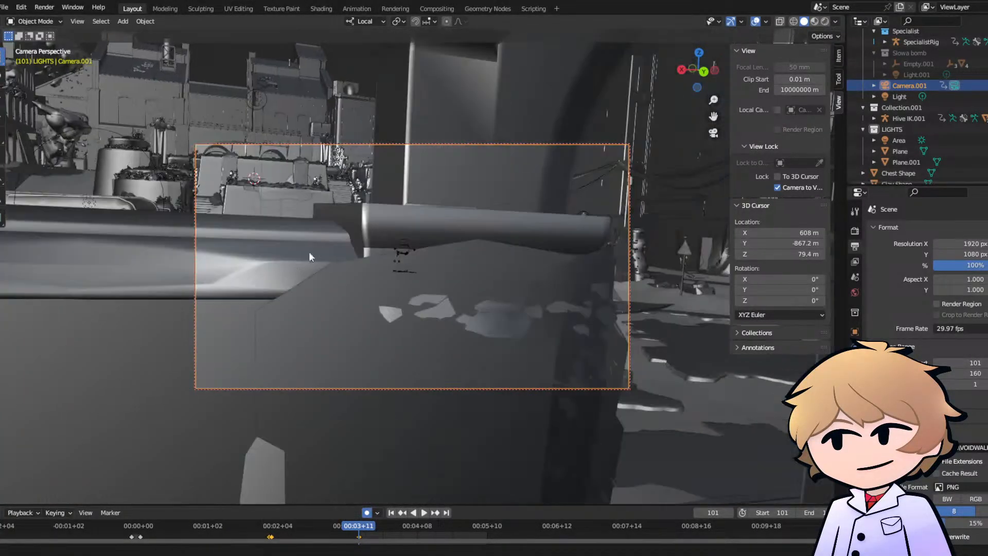
pyautogui.scroll(3, 372, 231)
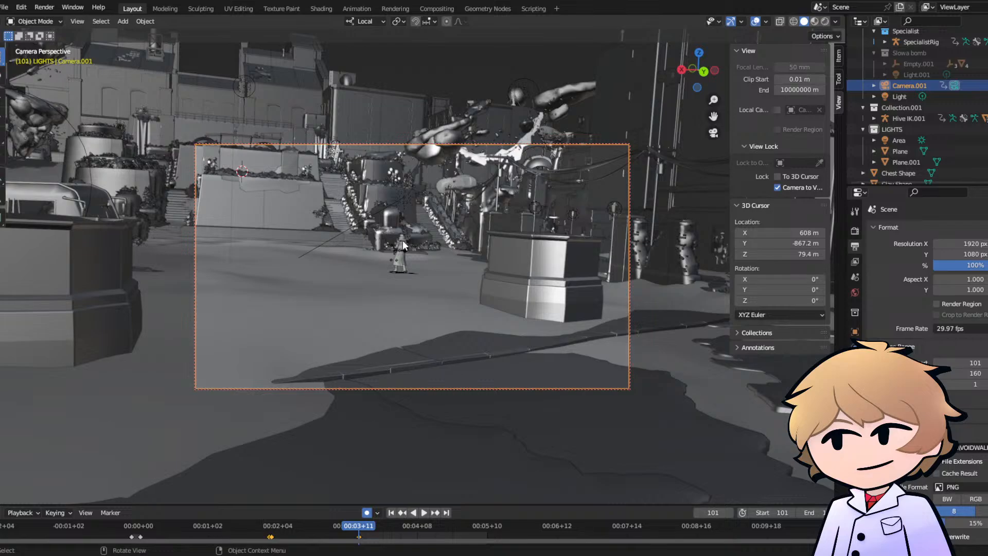
pyautogui.keyDown('shift'); pyautogui.moveTo(403, 240); pyautogui.dragTo(433, 280, button='middle'); pyautogui.keyUp('shift')
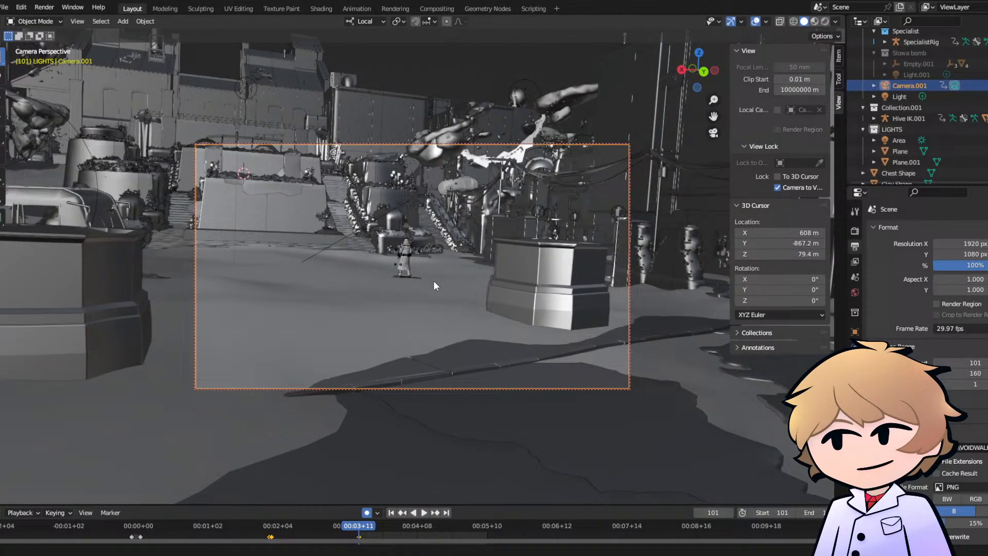
# - At frame 120, bring Camera.001 closer by framing the selected SpecialistRig as a full-body shot from behind
pyautogui.click(399, 524)
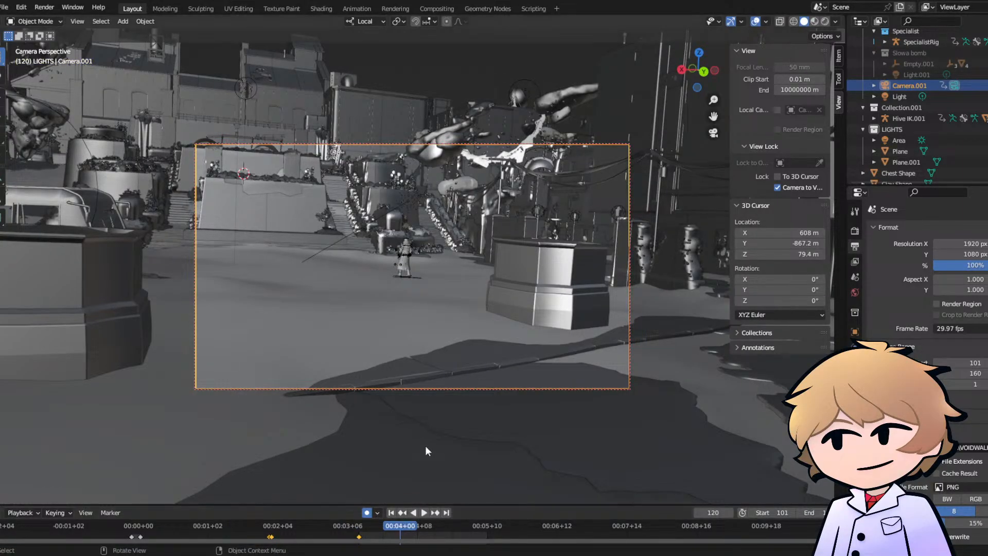
pyautogui.click(405, 249)
pyautogui.press('`')
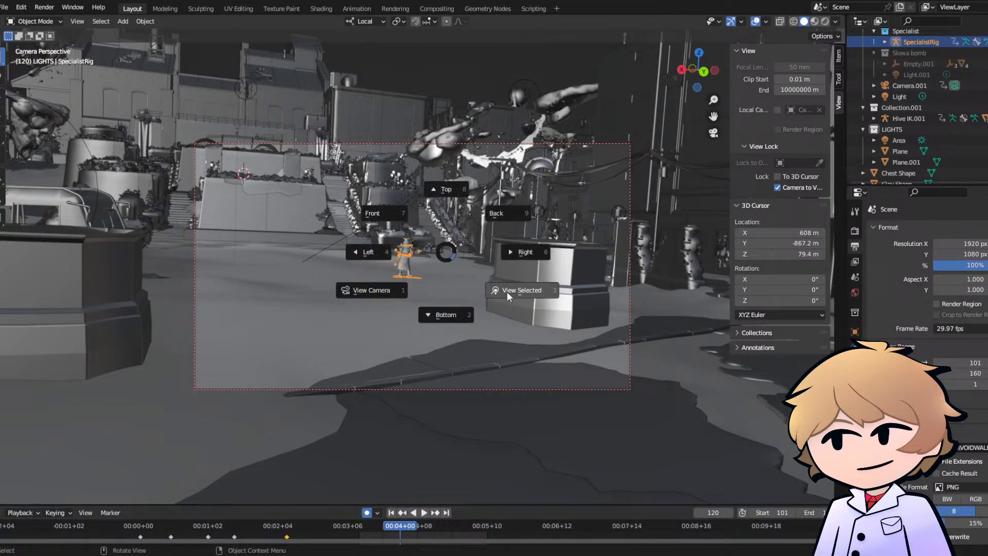
pyautogui.click(516, 290)
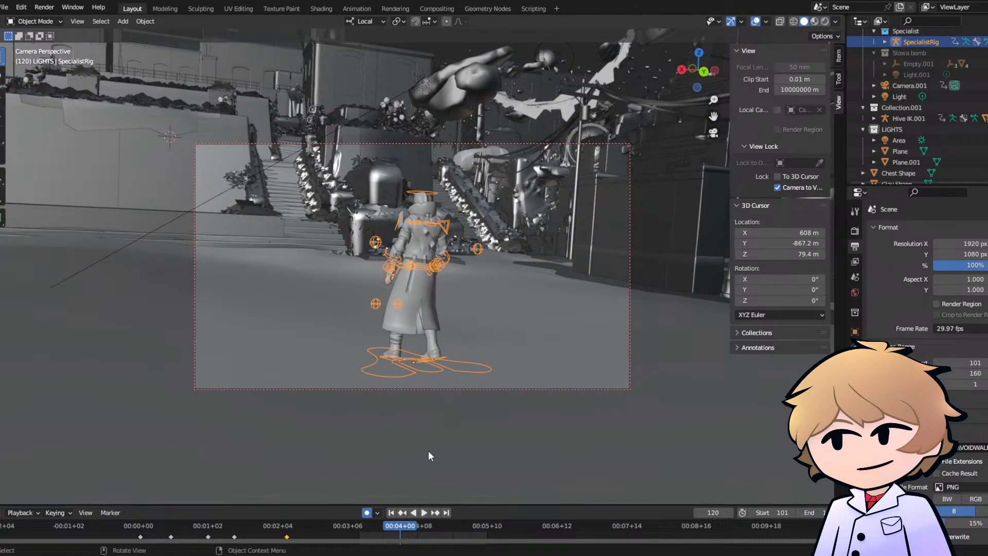
pyautogui.click(384, 387)
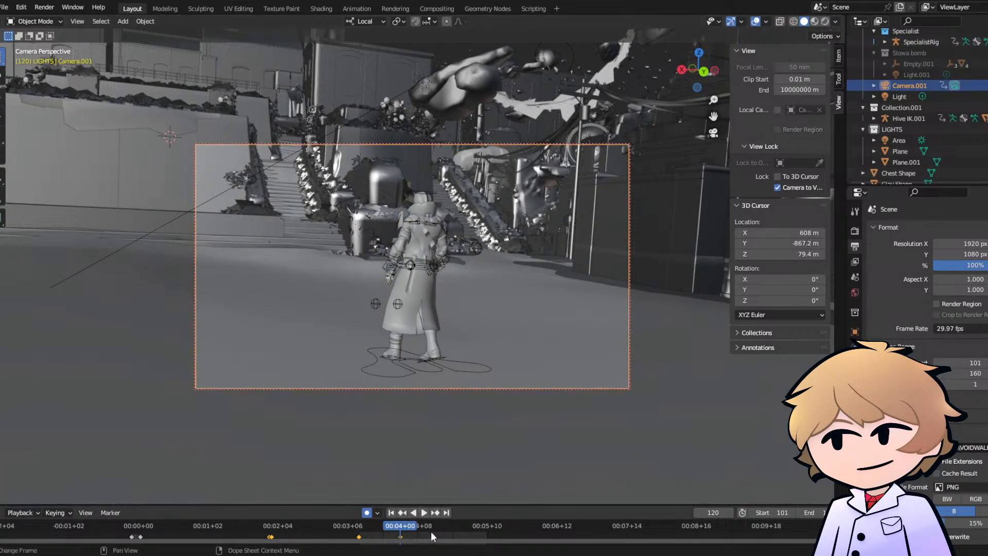
# - At frame 160, frame the SpecialistRig and push the camera in to a close view of its head and upper back
pyautogui.click(486, 526)
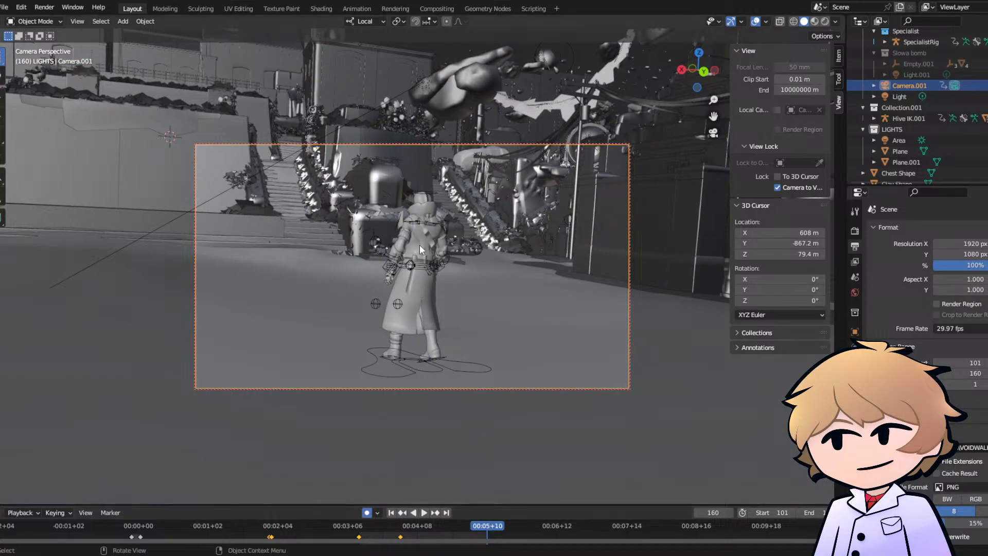
pyautogui.click(417, 195)
pyautogui.press('`')
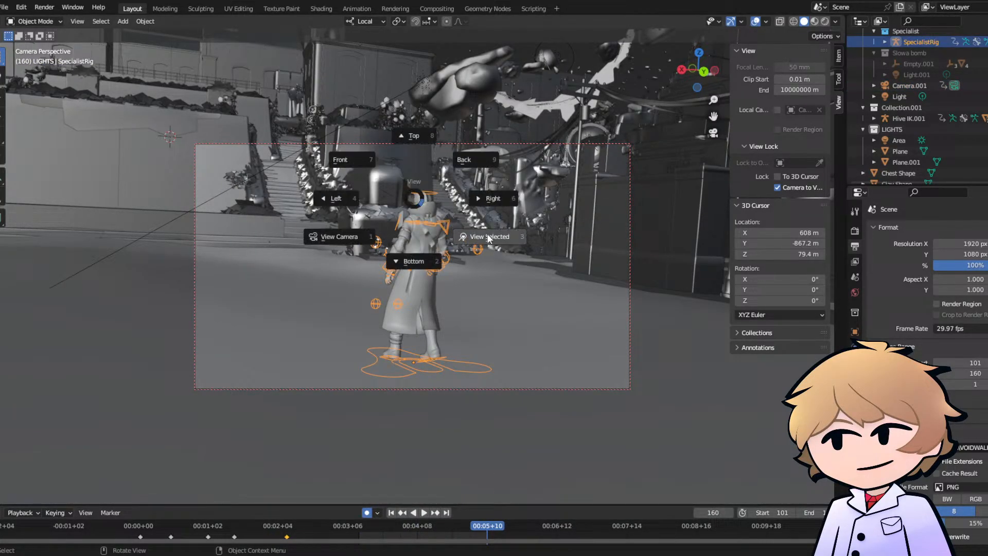
pyautogui.click(487, 235)
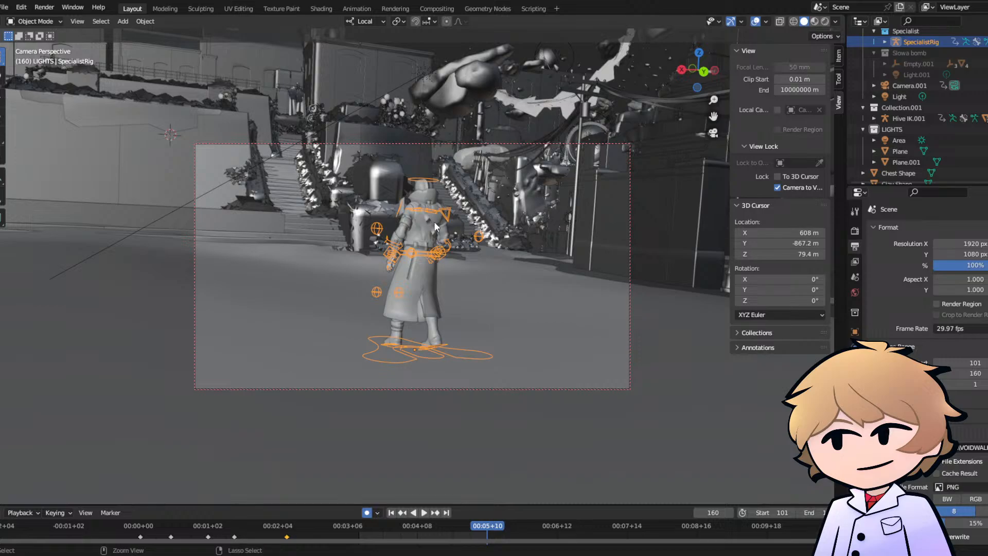
pyautogui.keyDown('shift'); pyautogui.moveTo(434, 221); pyautogui.dragTo(413, 245, button='middle'); pyautogui.keyUp('shift')
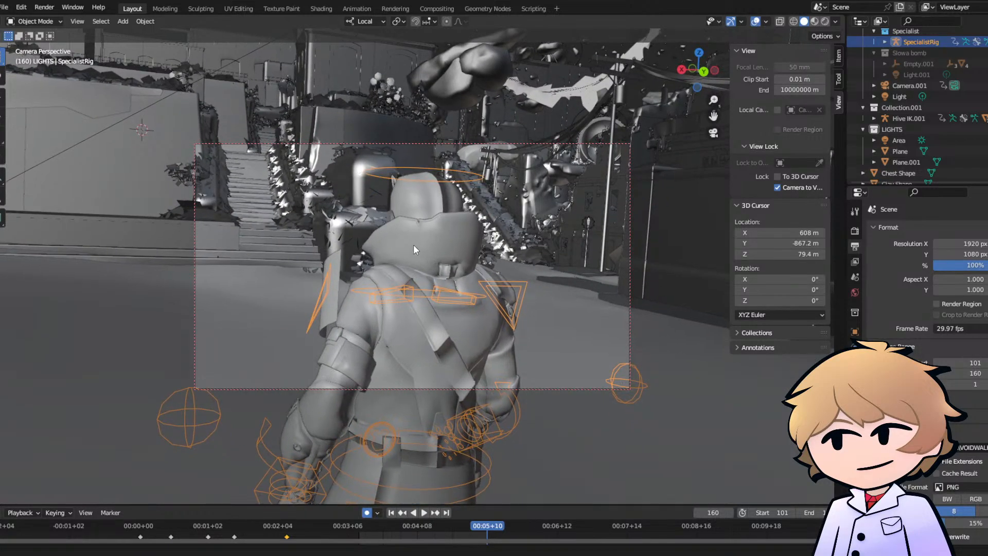
# - Play back the camera push-in on the SpecialistRig from the start of the shot's frame range
pyautogui.click(362, 530)
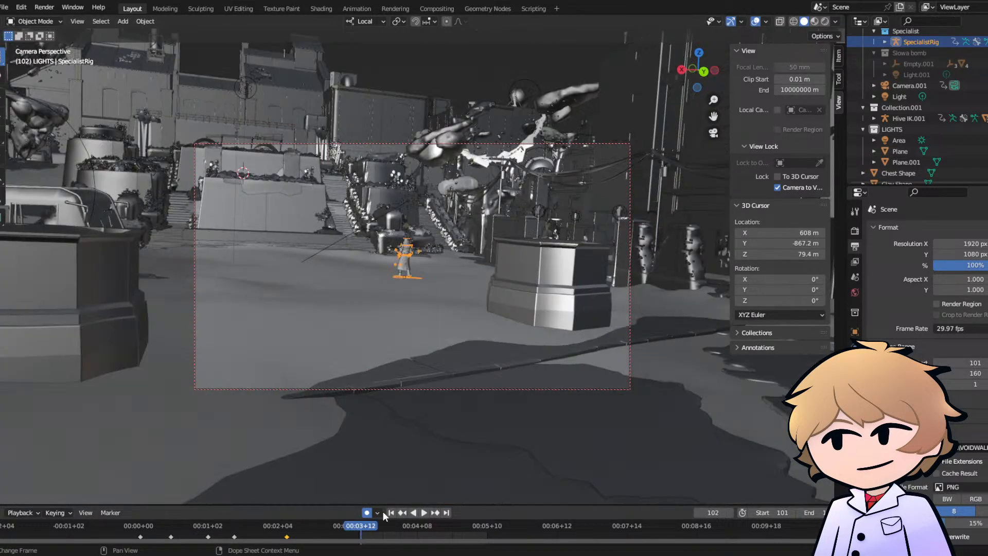
pyautogui.press('space')
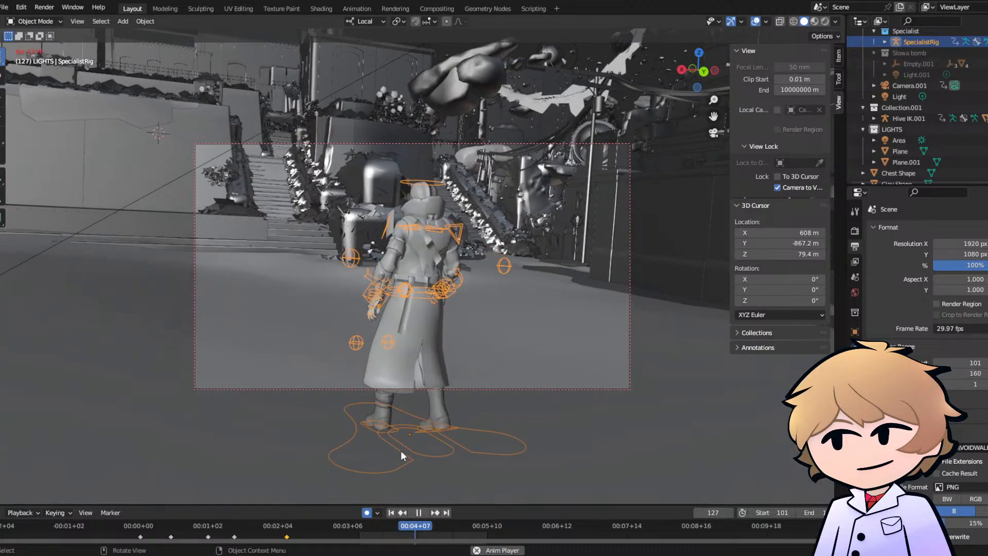
pyautogui.press('space')
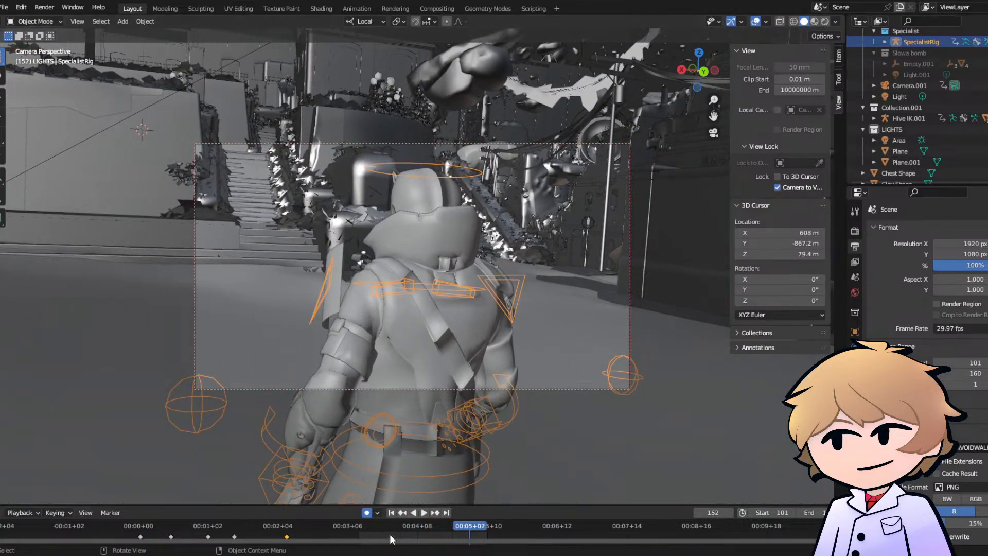
# - Select Camera.001 and move its full-body framing keyframe from frame 120 to frame 111
pyautogui.click(391, 527)
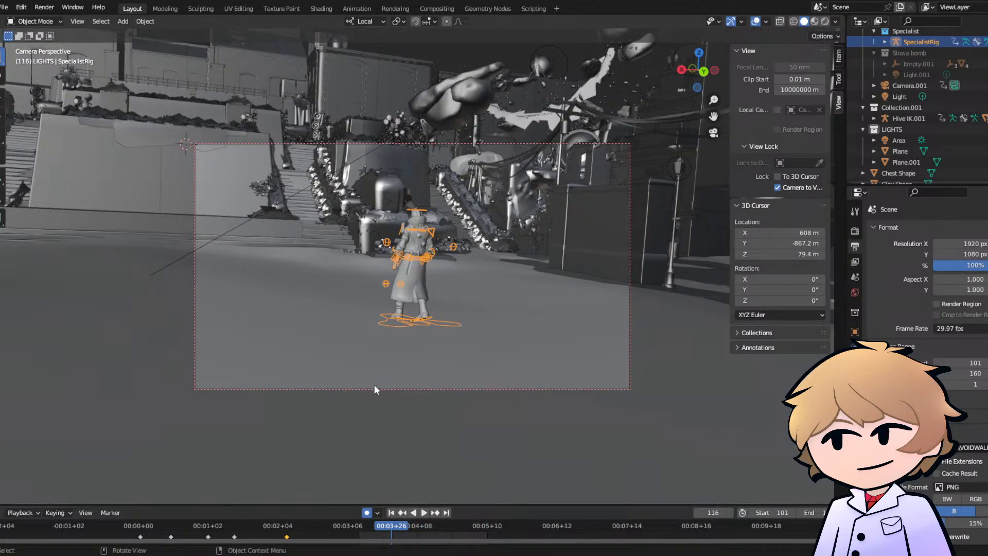
pyautogui.click(361, 390)
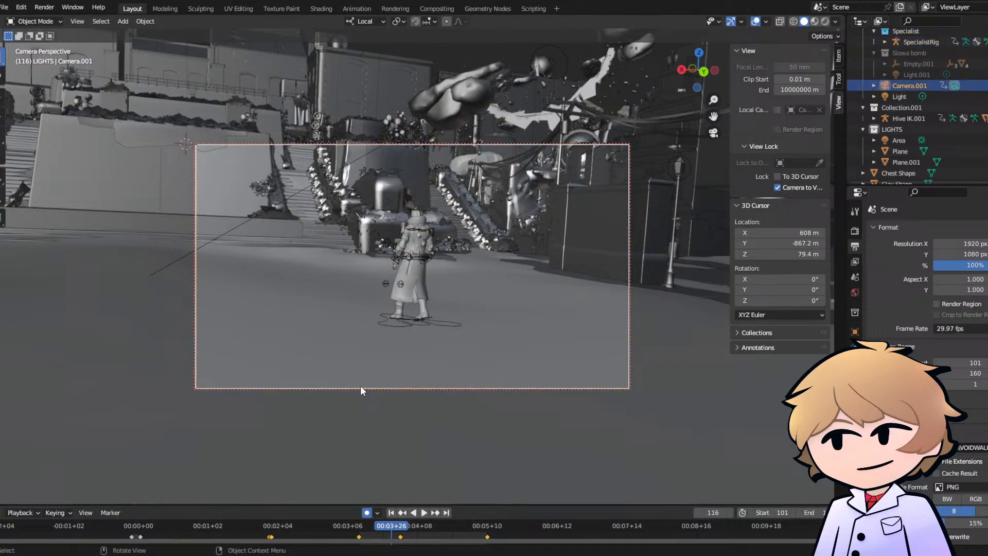
pyautogui.click(437, 530)
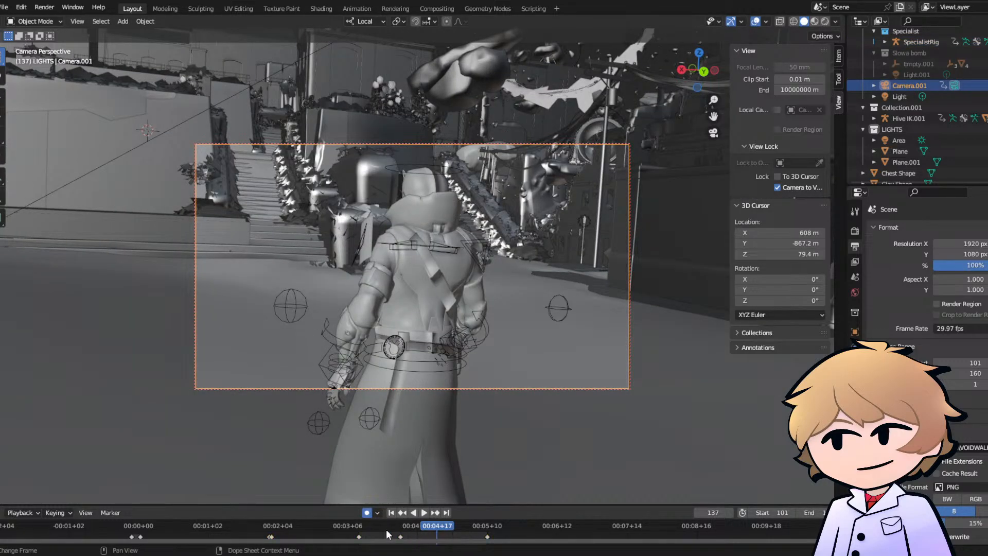
pyautogui.click(360, 530)
pyautogui.click(374, 532)
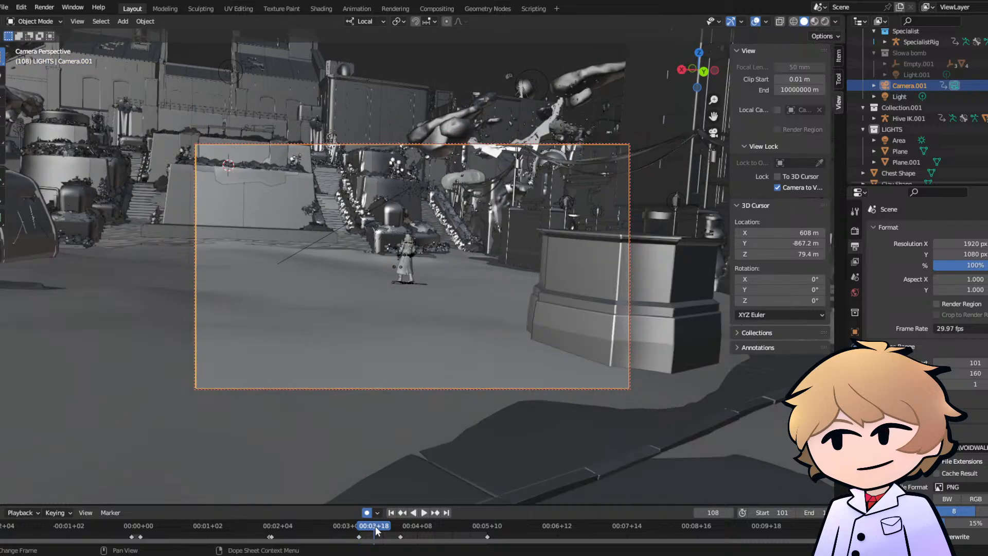
pyautogui.click(400, 536)
pyautogui.press('g')
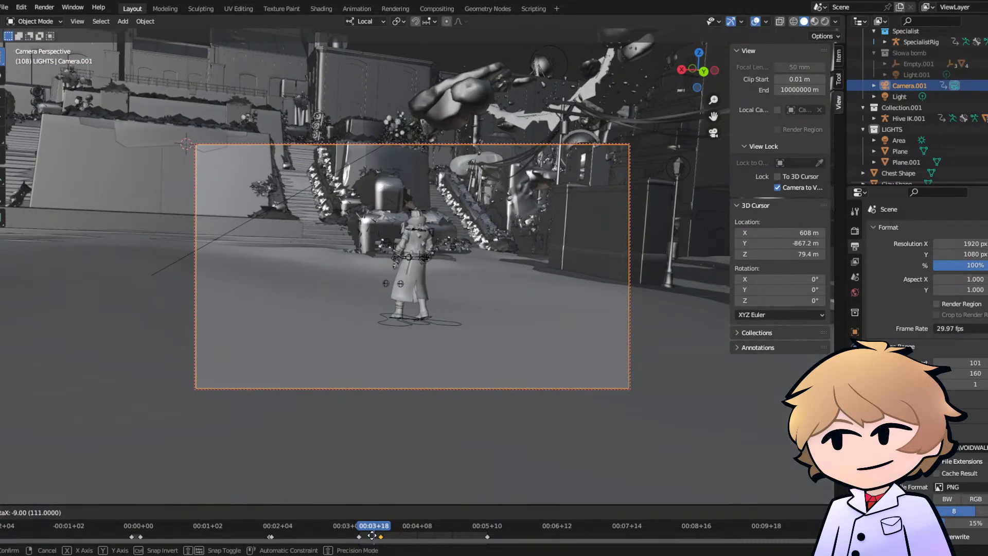
pyautogui.click(374, 539)
# - Move Camera.001's close-up keyframe from frame 160 to frame 130
pyautogui.click(359, 526)
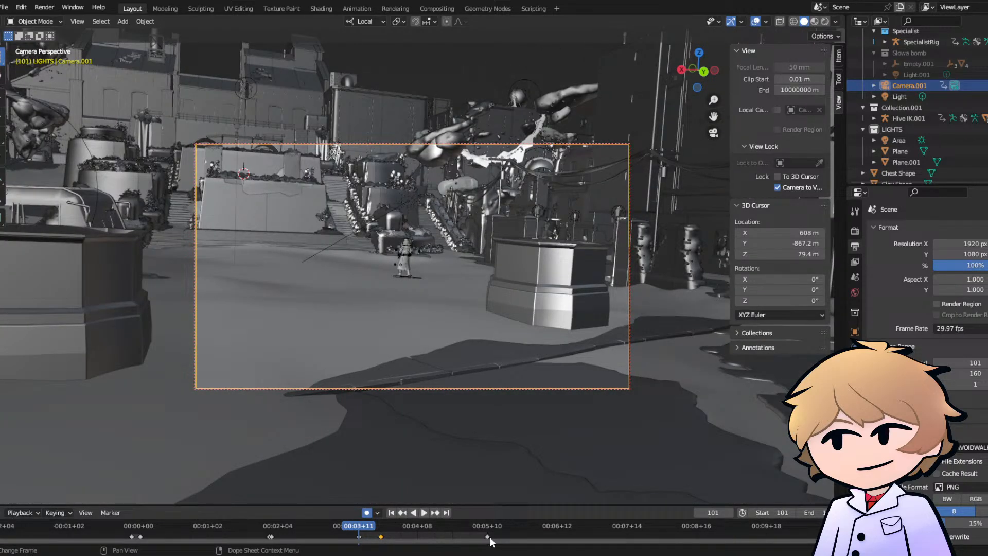
pyautogui.click(489, 537)
pyautogui.press('g')
pyautogui.click(411, 538)
# - Play the retimed camera push-in from frame 101 to check its speed
pyautogui.press('space')
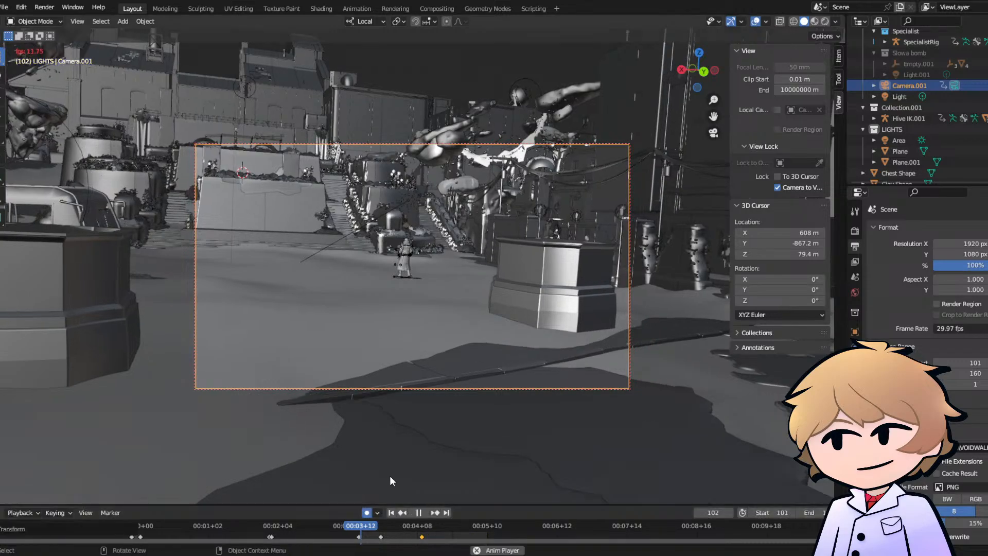
pyautogui.press('space')
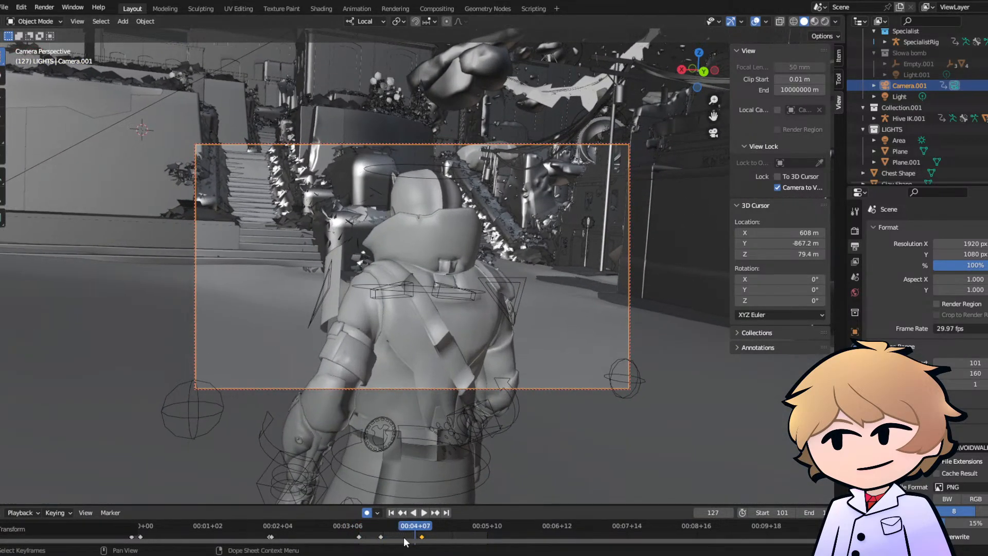
pyautogui.click(358, 527)
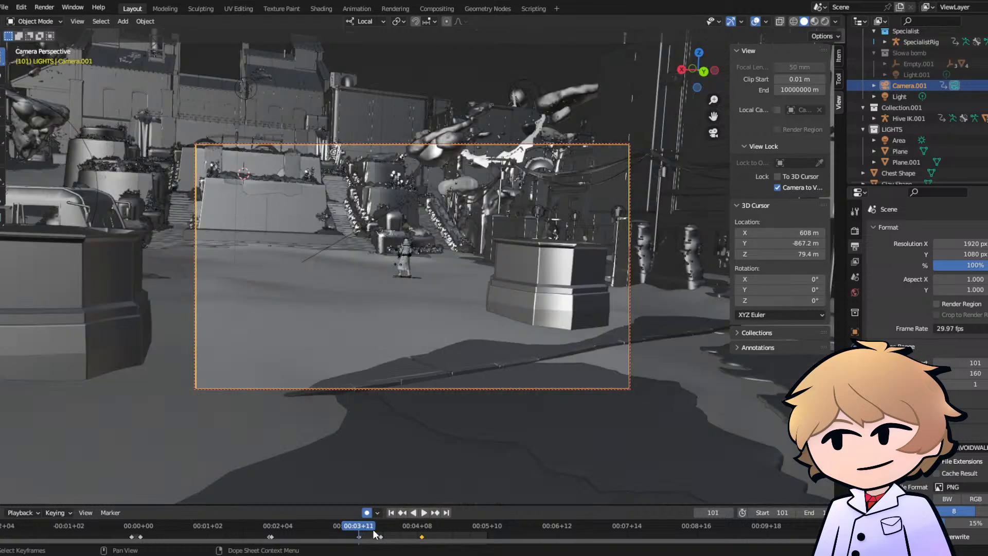
pyautogui.click(422, 530)
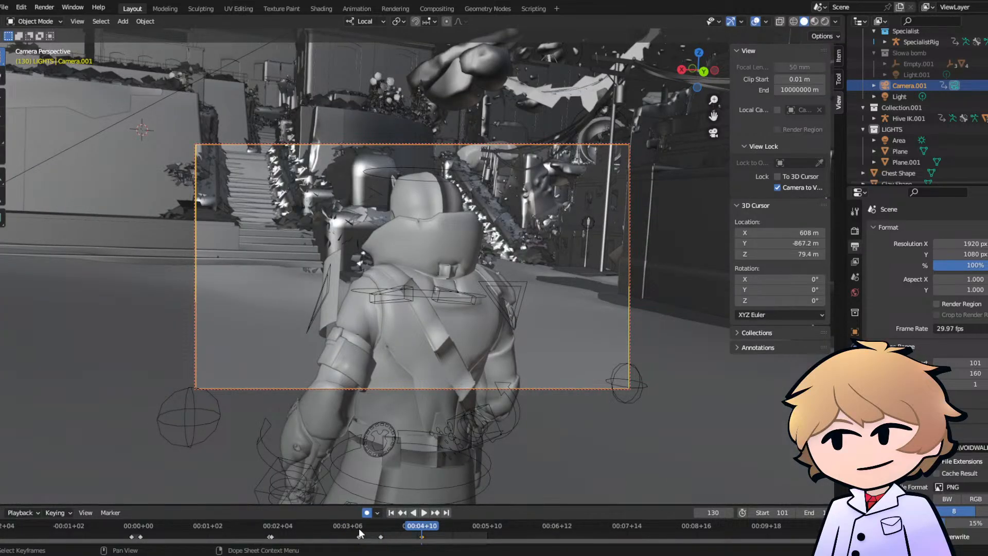
pyautogui.press('space')
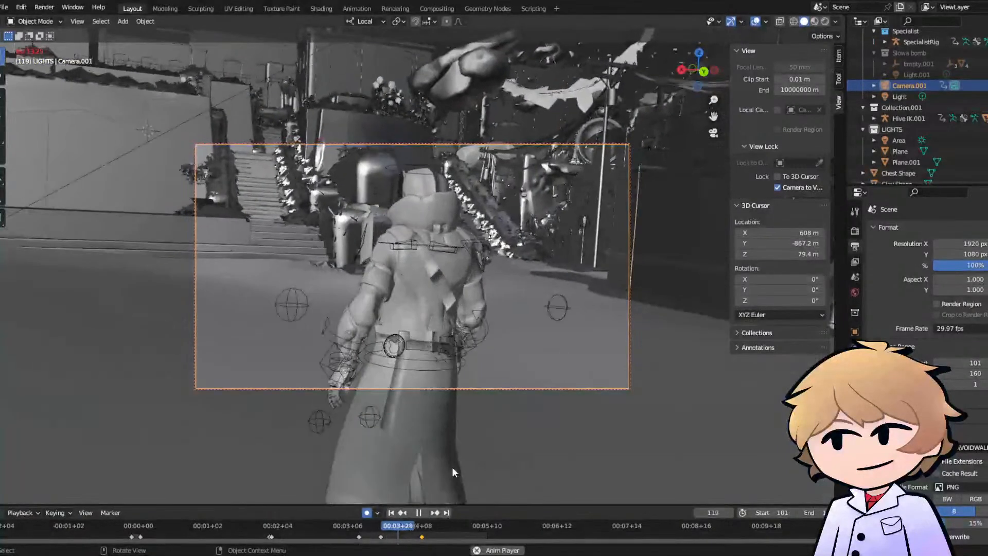
pyautogui.press('space')
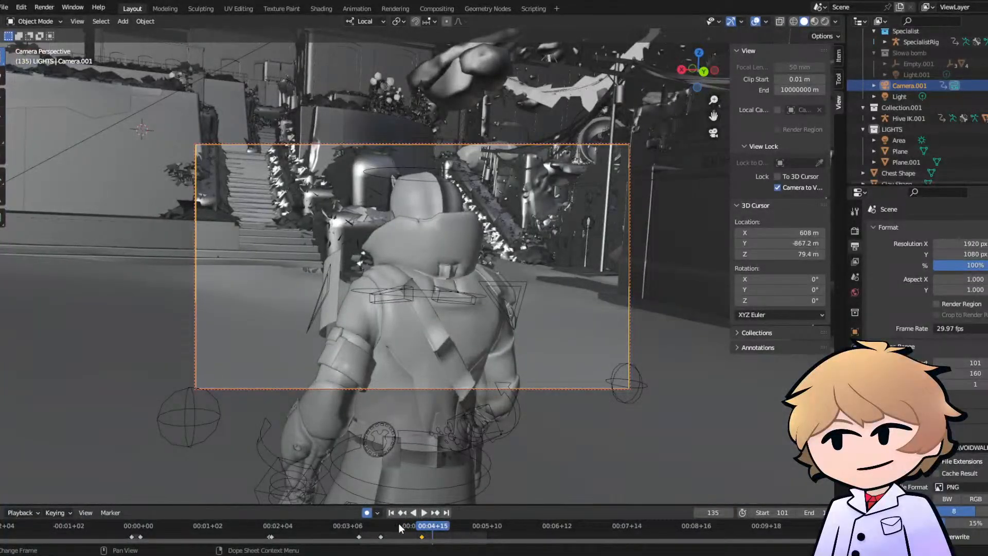
# - At frame 111, slightly adjust Camera.001's framing of the SpecialistRig and play the shot back
pyautogui.moveTo(400, 524); pyautogui.dragTo(381, 524)
pyautogui.press('space')
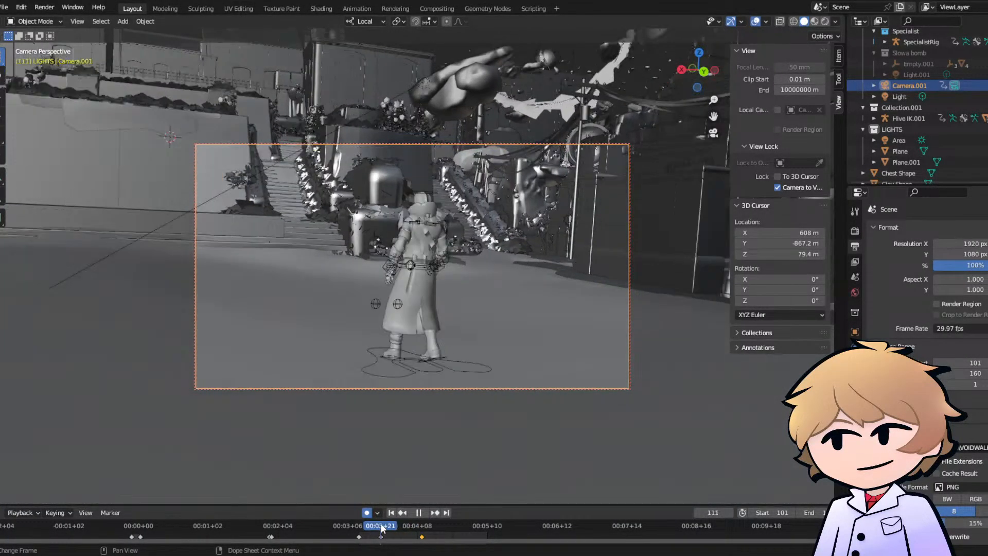
pyautogui.press('Escape')
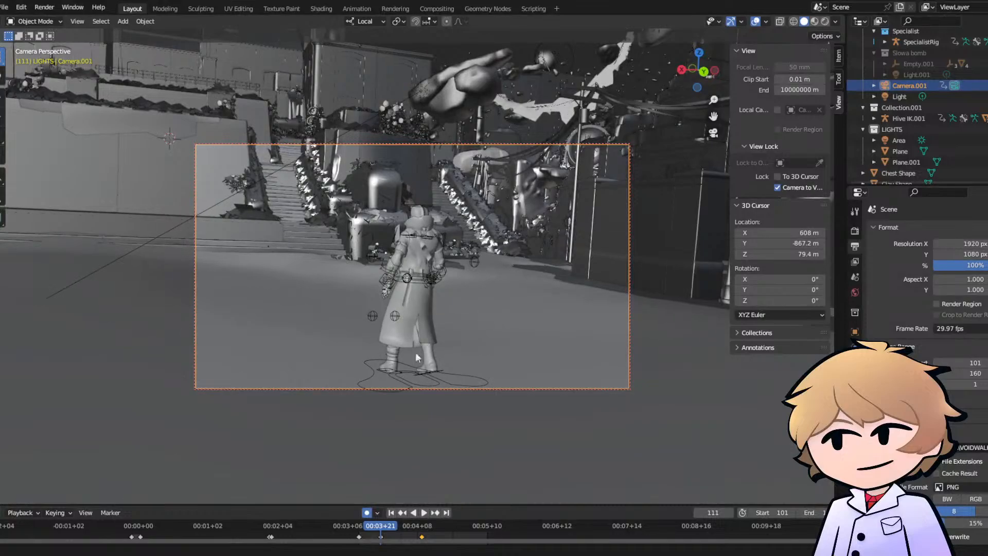
pyautogui.click(357, 530)
pyautogui.press('space')
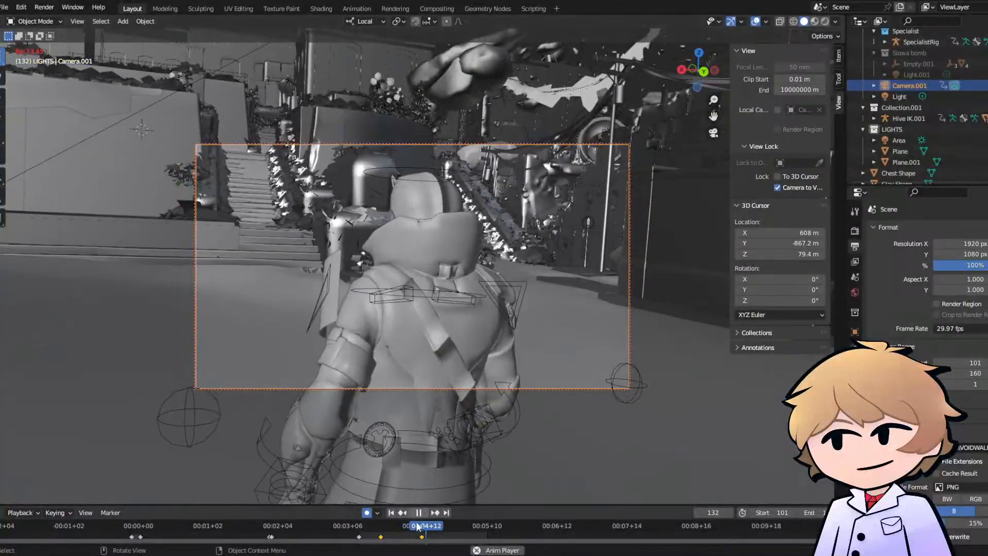
pyautogui.press('space')
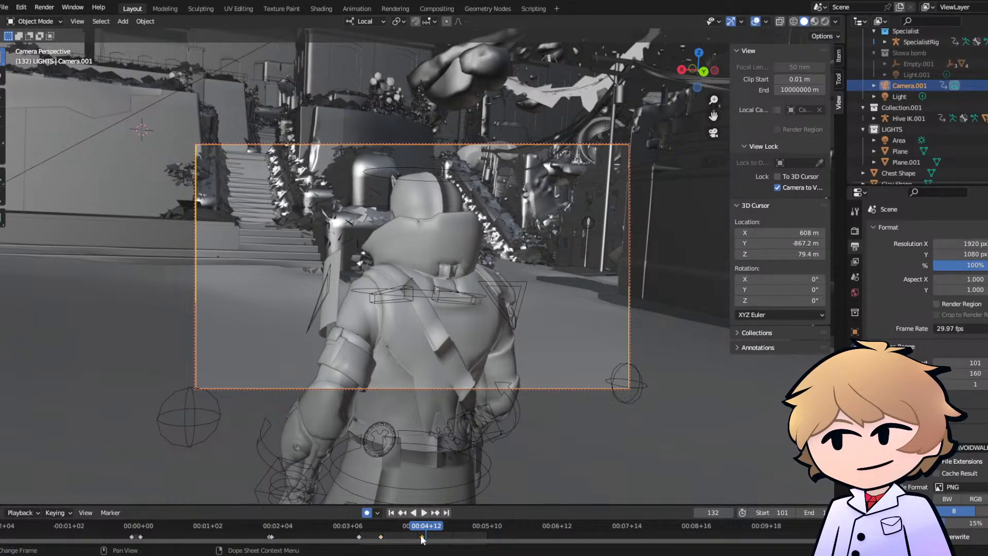
# - Shift Camera.001's close-up keyframe to frame 131 and replay the push-in
pyautogui.moveTo(421, 537); pyautogui.dragTo(424, 535)
pyautogui.click(400, 527)
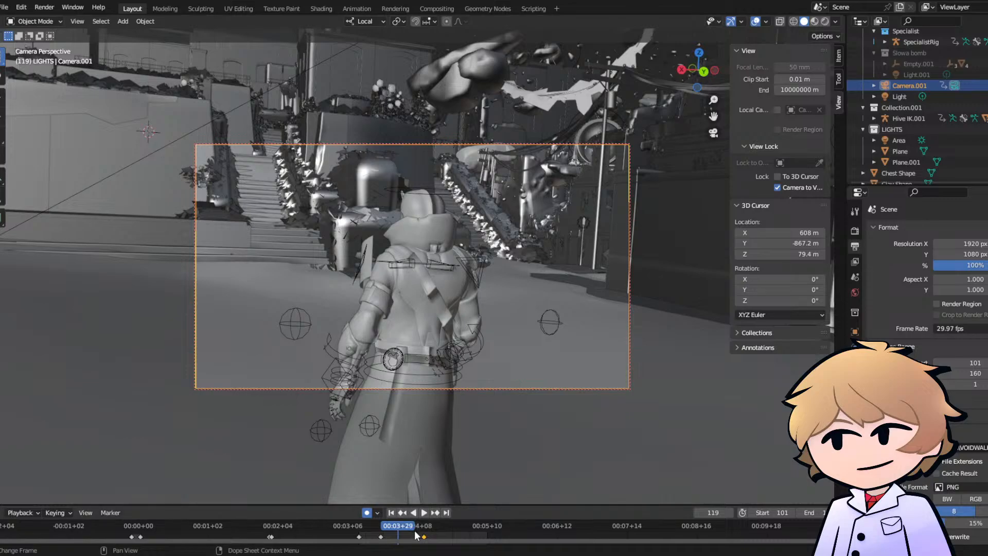
pyautogui.press('space')
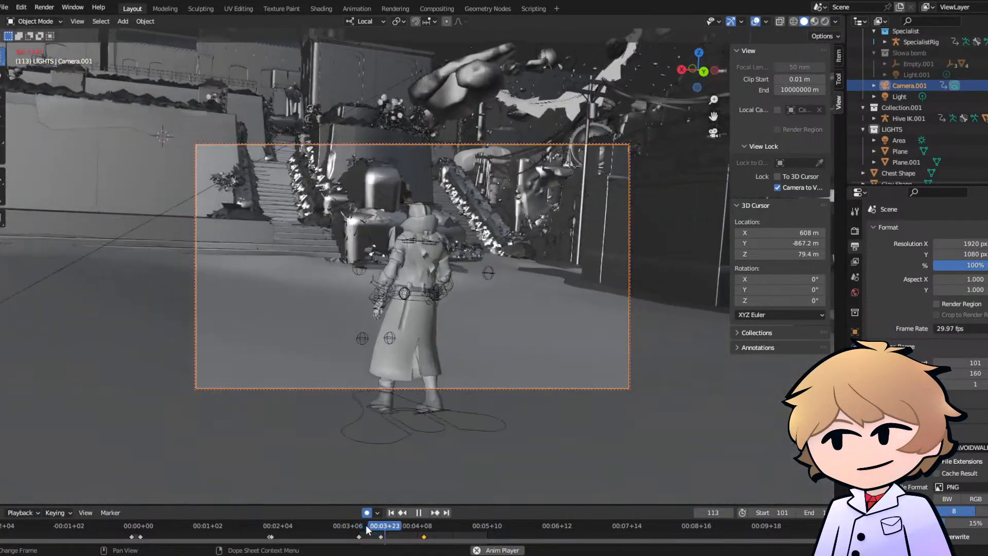
pyautogui.press('space')
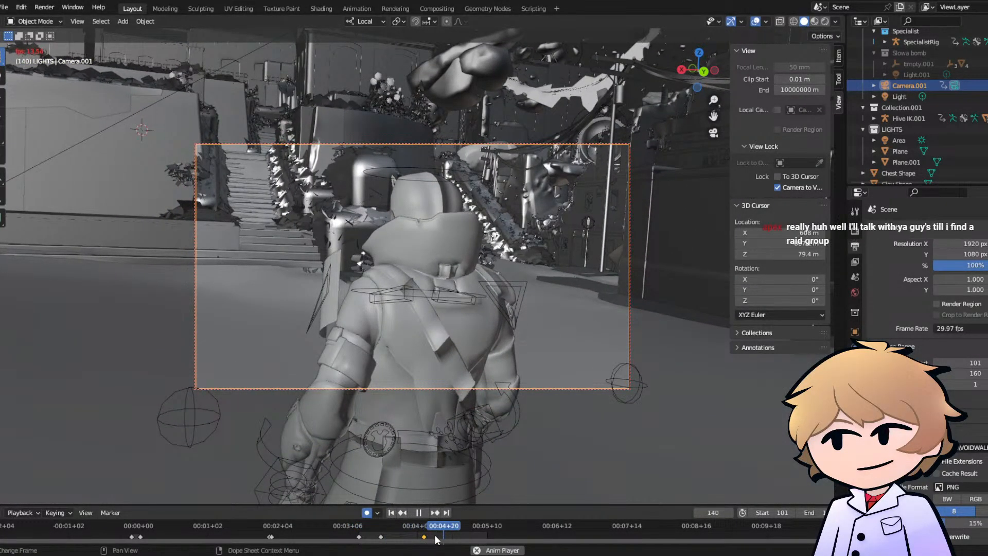
# - At frame 159, push Camera.001 slightly closer to the SpecialistRig's back and play back the slow drift
pyautogui.click(484, 525)
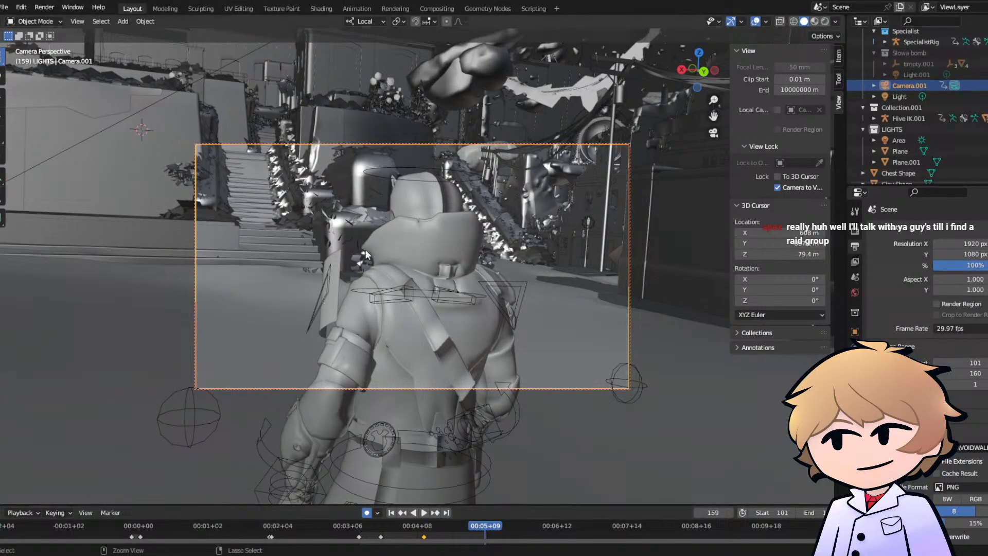
pyautogui.scroll(1, 386, 261)
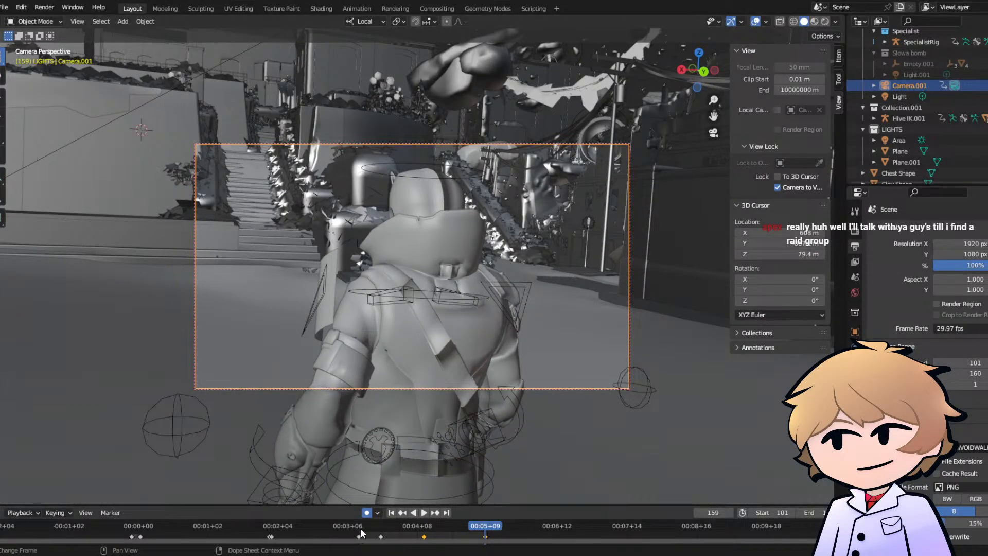
pyautogui.press('space')
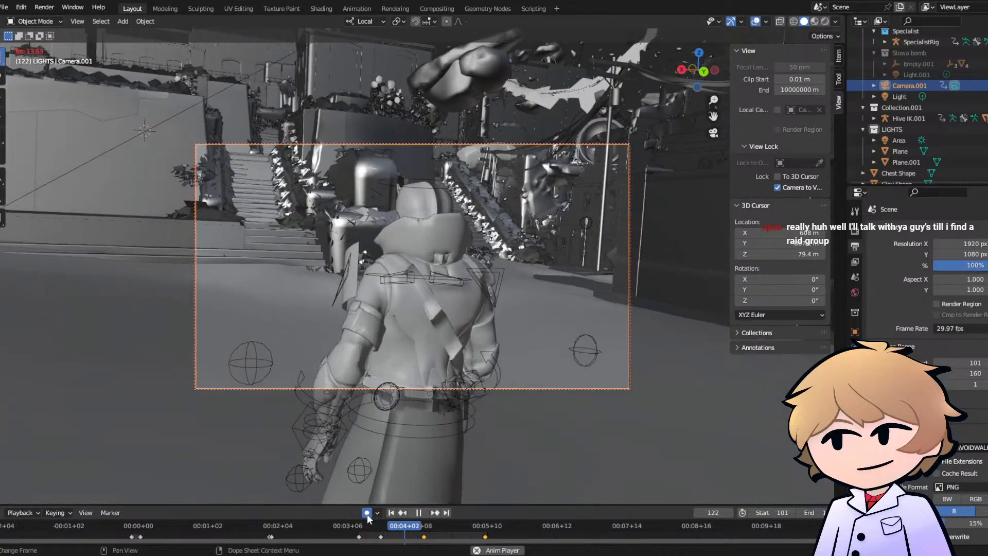
pyautogui.press('space')
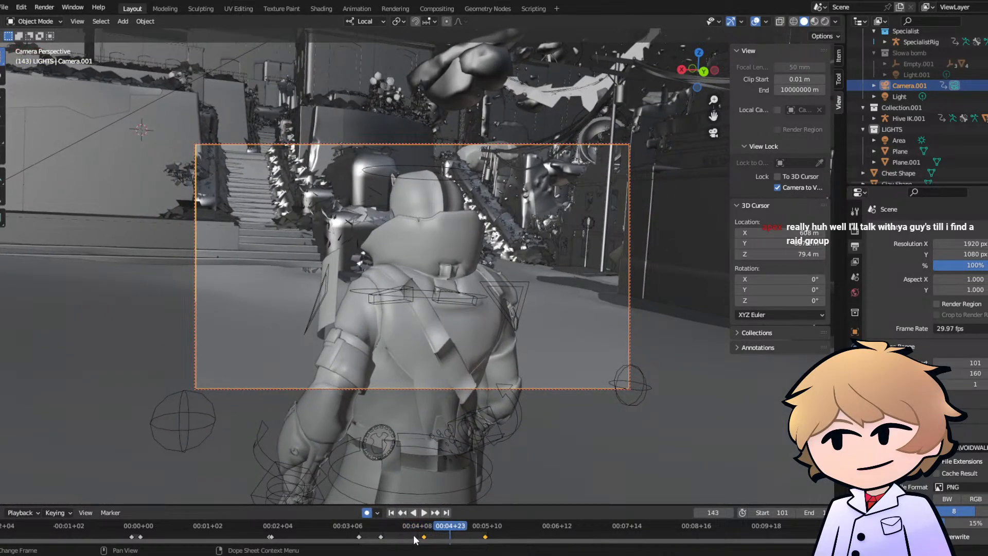
# - Retime Camera.001's close-up keyframe to about frame 127, playing the shot back to judge the speed
pyautogui.click(424, 534)
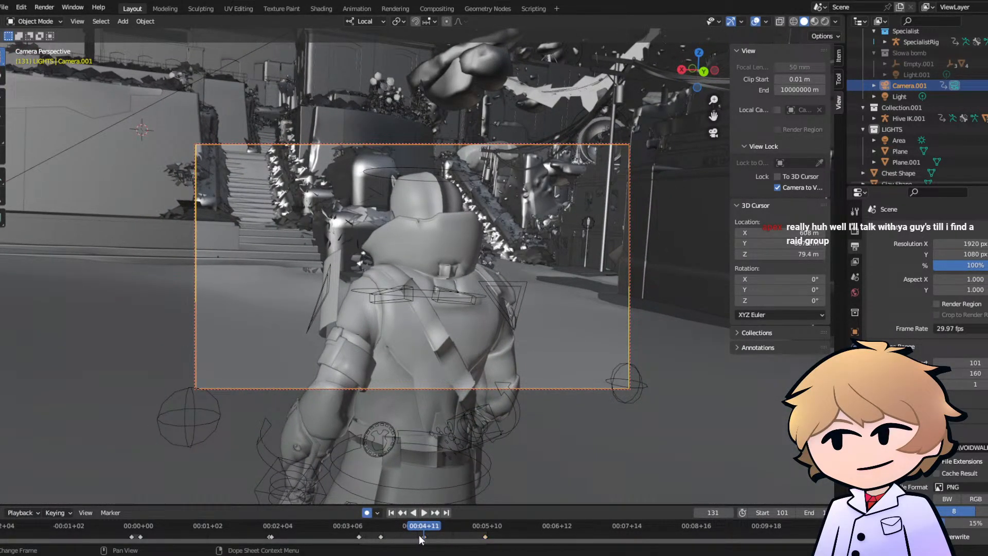
pyautogui.click(357, 531)
pyautogui.press('space')
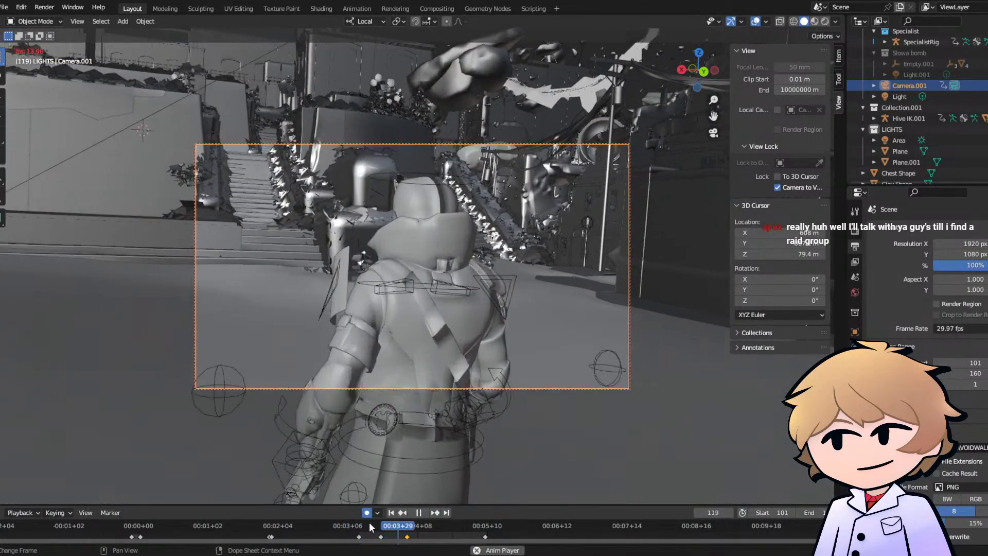
pyautogui.press('space')
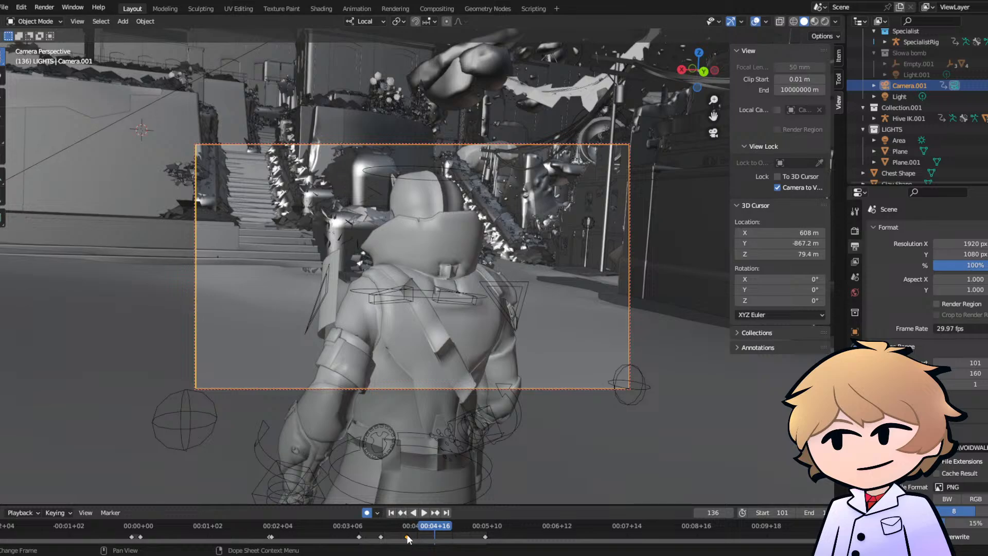
pyautogui.press('g')
pyautogui.click(417, 537)
pyautogui.press('space')
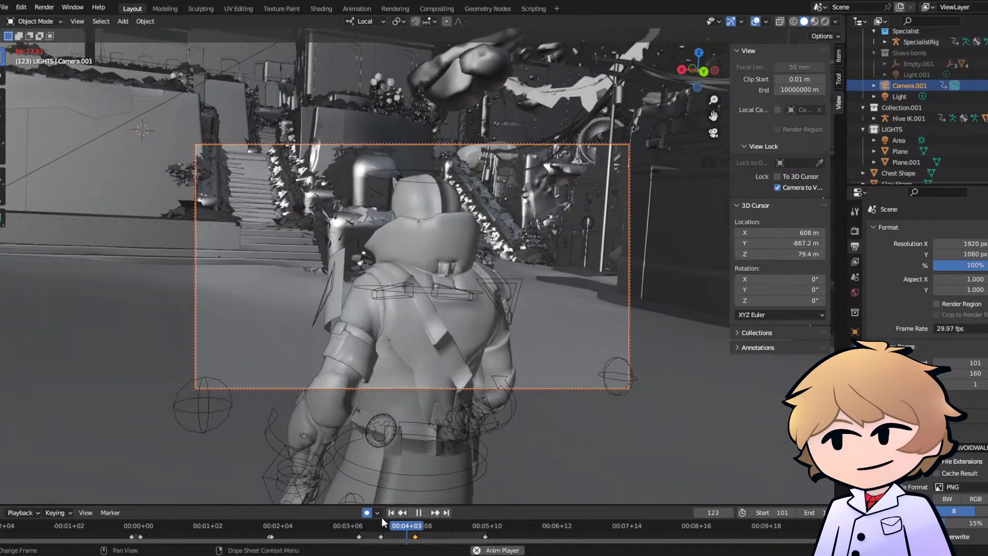
pyautogui.press('space')
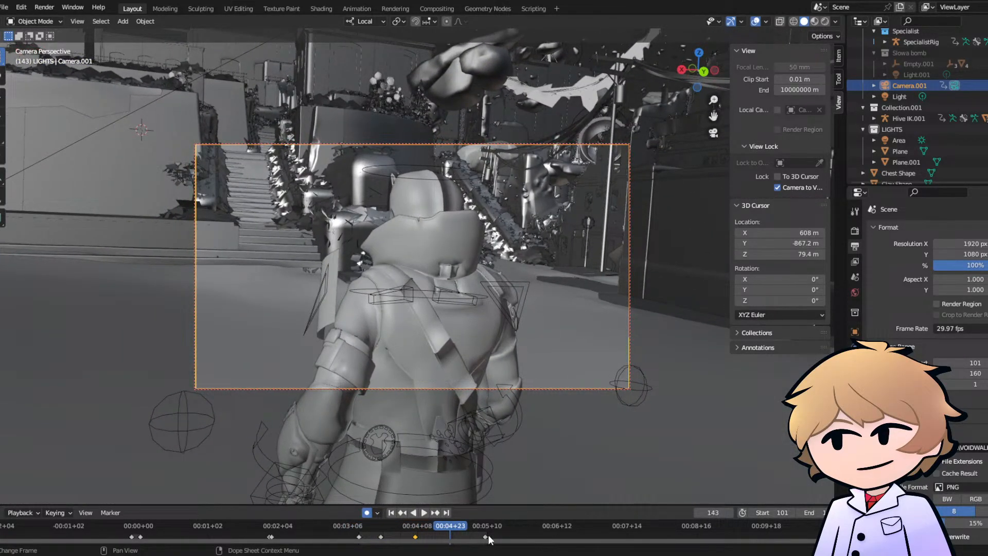
# - Move Camera.001's final keyframe from frame 159 to frame 164 and save the file after a playback check
pyautogui.moveTo(489, 536); pyautogui.dragTo(499, 534)
pyautogui.click(497, 534)
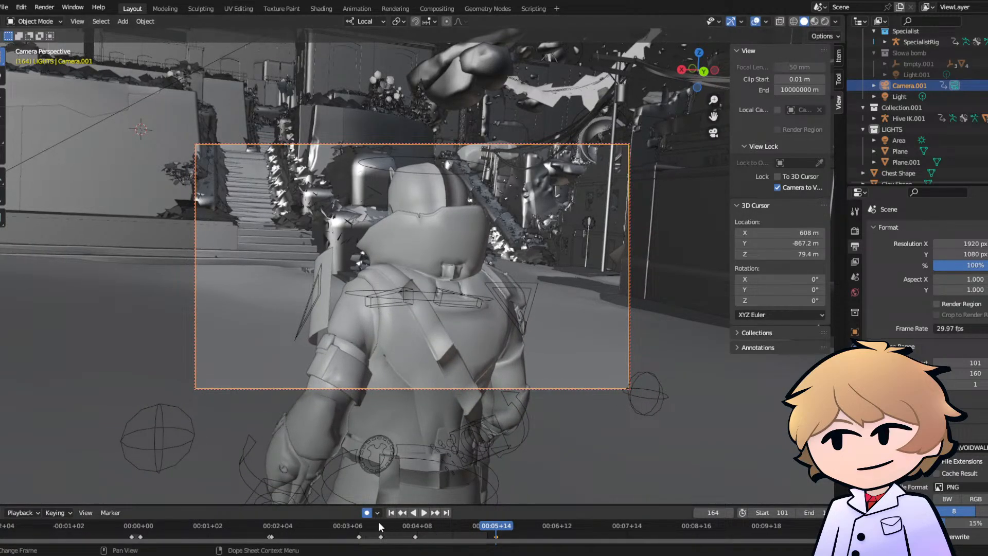
pyautogui.click(359, 527)
pyautogui.press('space')
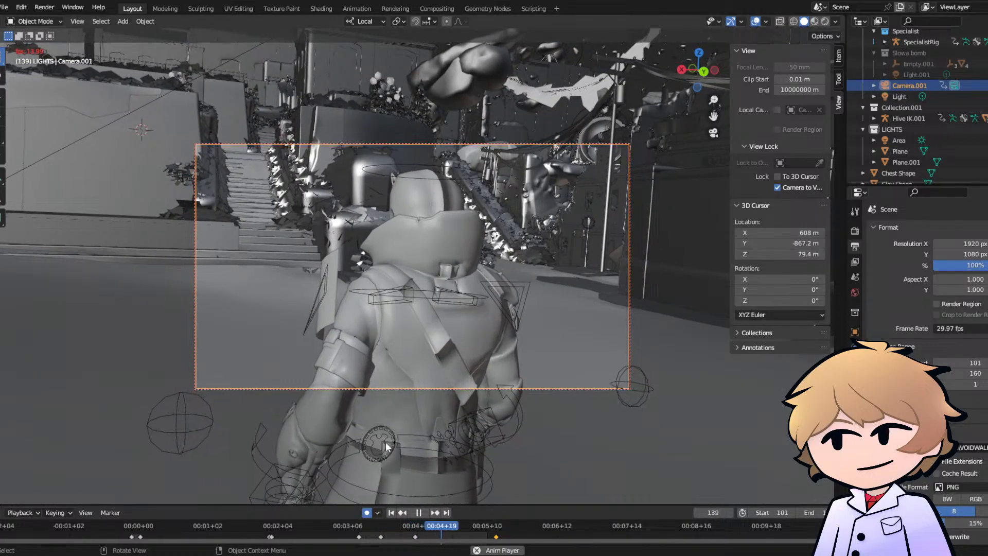
pyautogui.press('space')
pyautogui.hotkey('ctrl', 's')
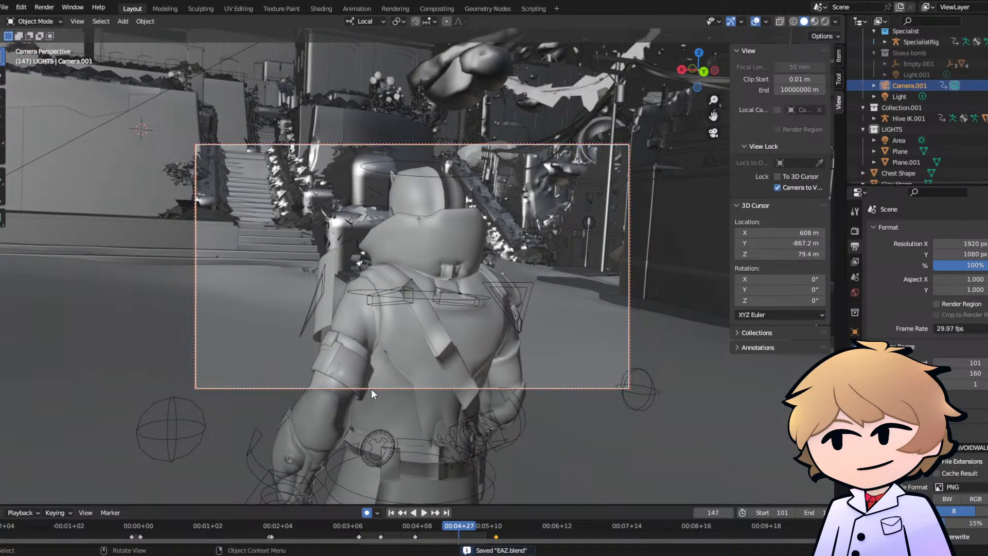
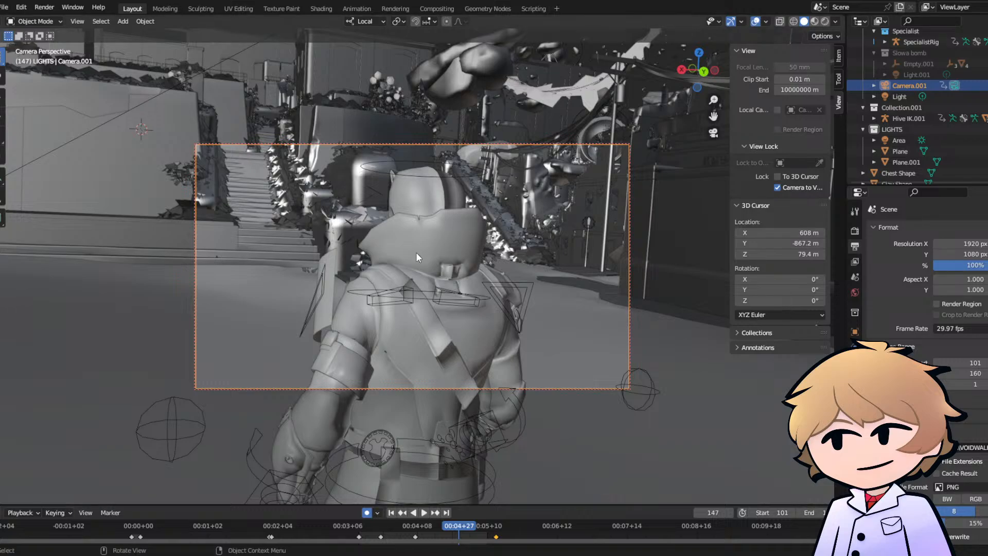
pyautogui.click(400, 159)
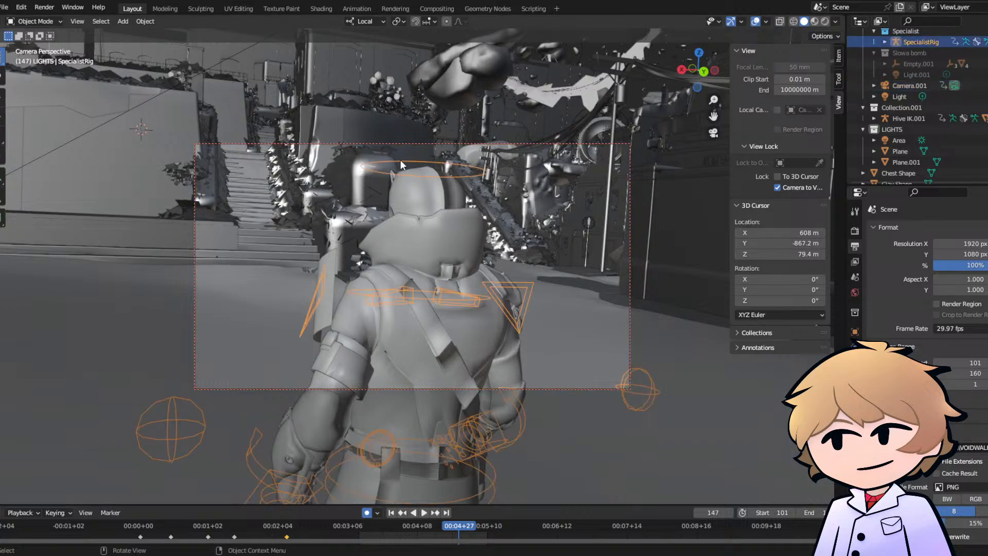
pyautogui.click(34, 21)
pyautogui.click(39, 57)
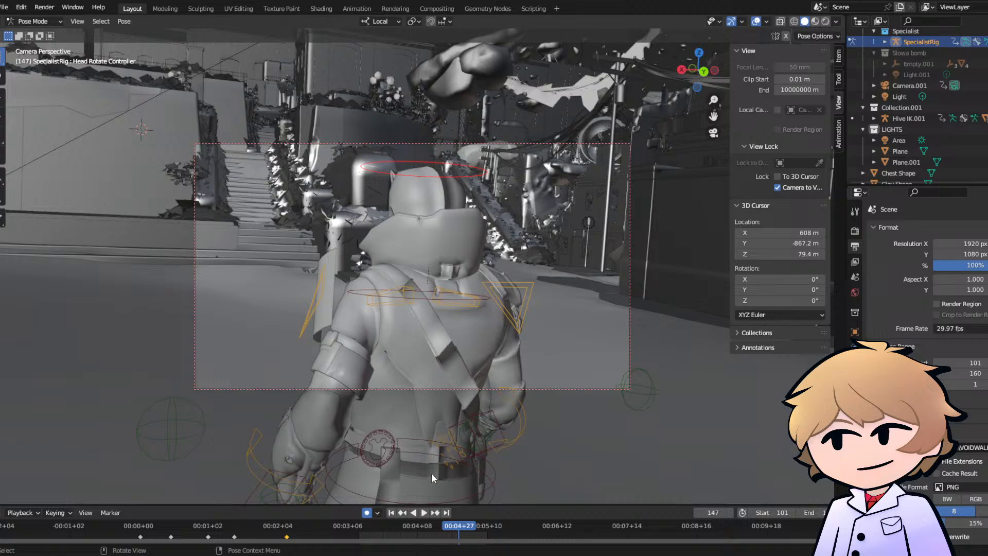
pyautogui.click(421, 453)
pyautogui.press('r')
pyautogui.press('r')
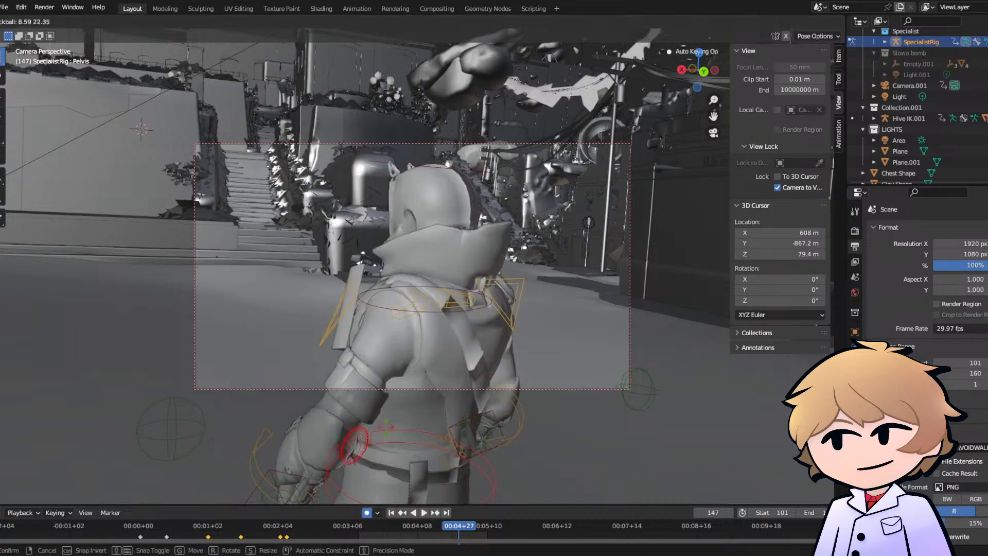
pyautogui.press('Escape')
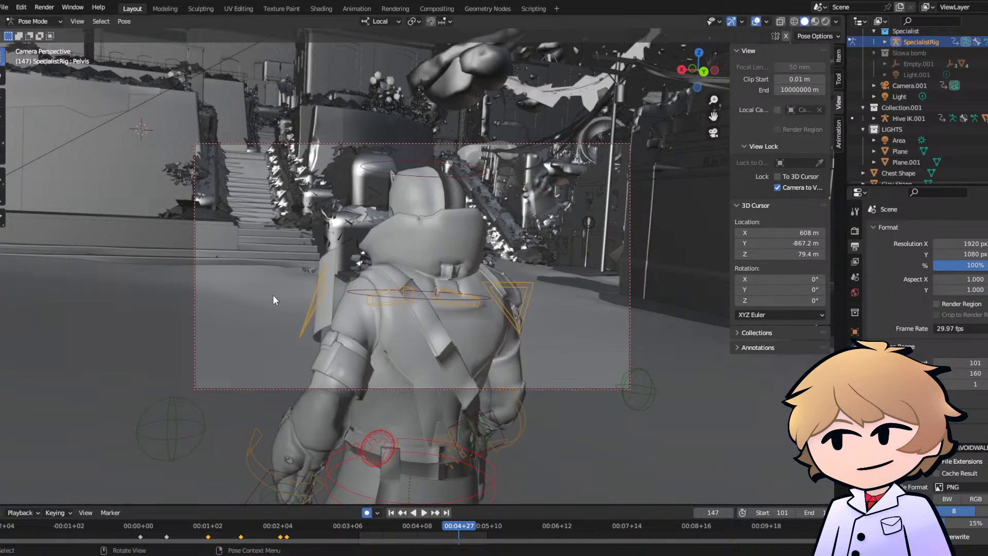
pyautogui.click(29, 24)
pyautogui.click(30, 33)
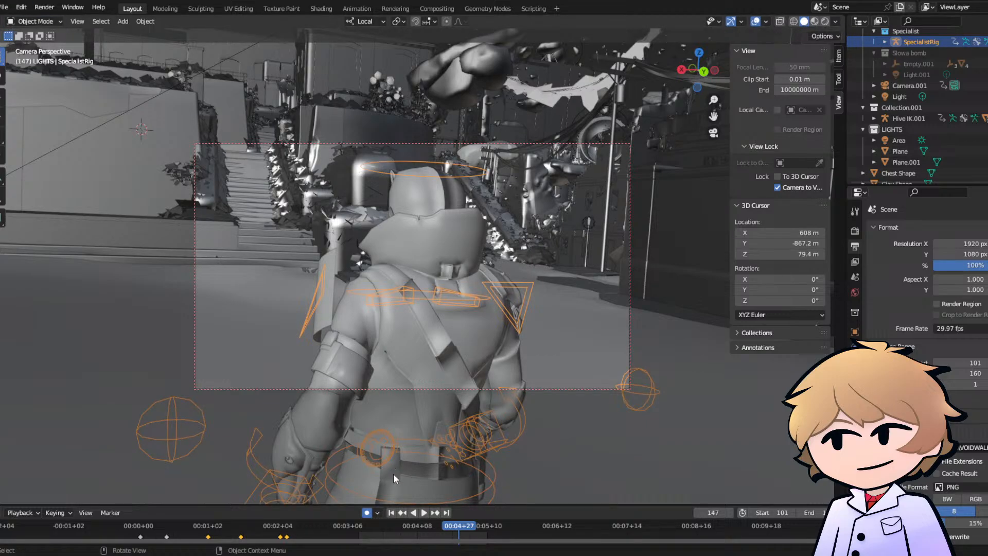
# - Insert an object-level keyframe for the SpecialistRig at frame 119 and play back the shot from there
pyautogui.moveTo(412, 525)
pyautogui.mouseDown()
pyautogui.moveTo(372, 526)
pyautogui.moveTo(398, 527)
pyautogui.mouseUp()
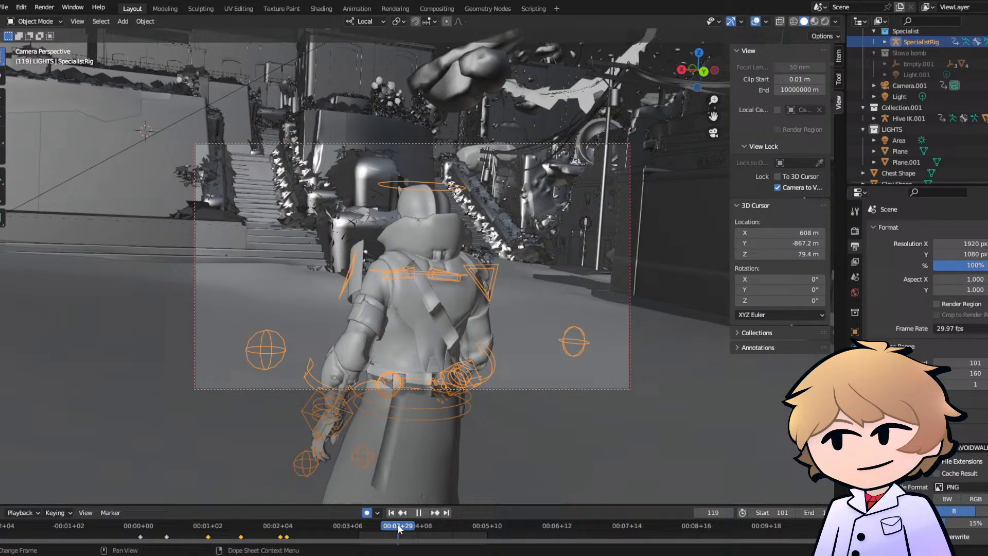
pyautogui.press('i')
pyautogui.click(357, 308)
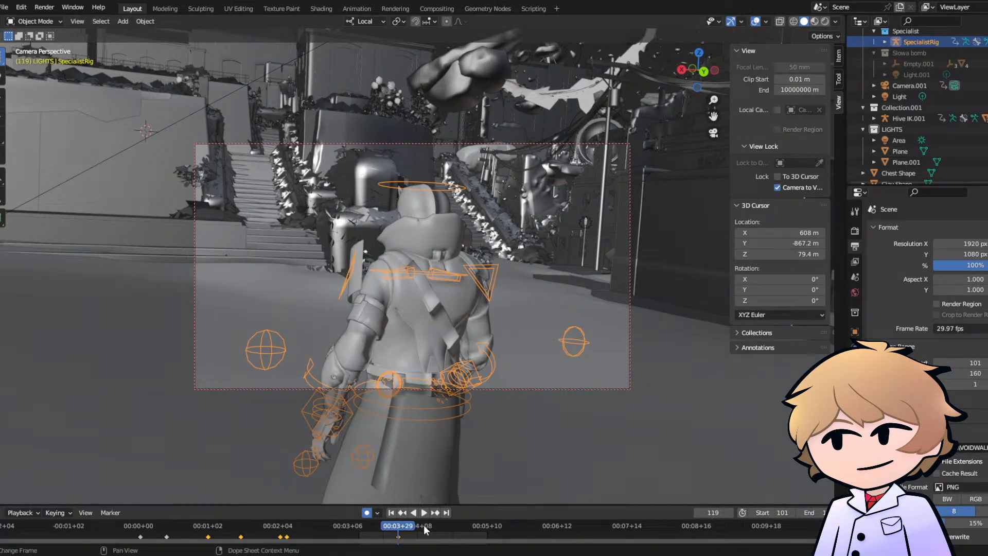
pyautogui.press('space')
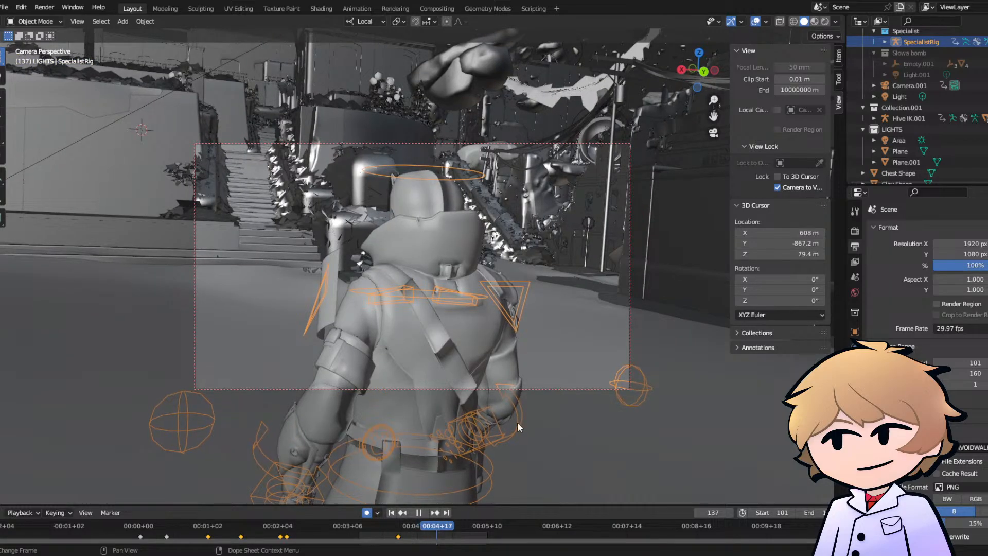
pyautogui.press('space')
# - At frame 134, turn the whole SpecialistRig side-on with a trackball rotation, recentre it in the camera frame, and play back the turn
pyautogui.moveTo(419, 524); pyautogui.dragTo(430, 524)
pyautogui.moveTo(695, 131); pyautogui.dragTo(432, 207, button='middle')
pyautogui.press('r')
pyautogui.press('r')
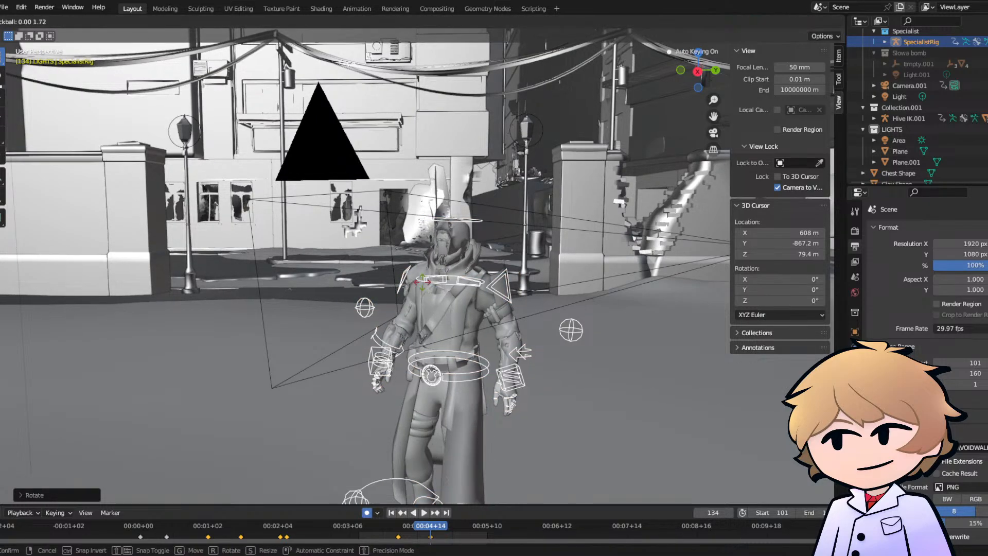
pyautogui.click(467, 265)
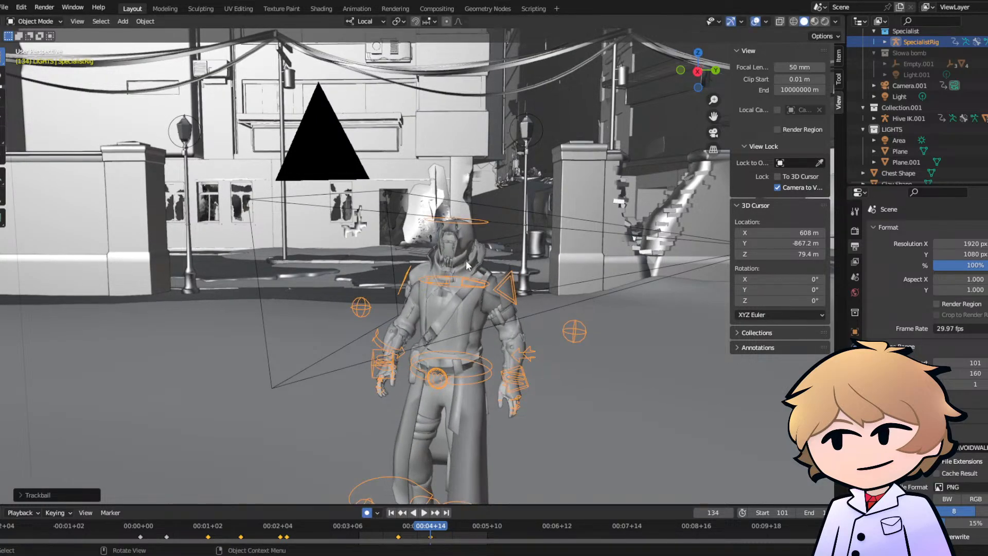
pyautogui.click(713, 132)
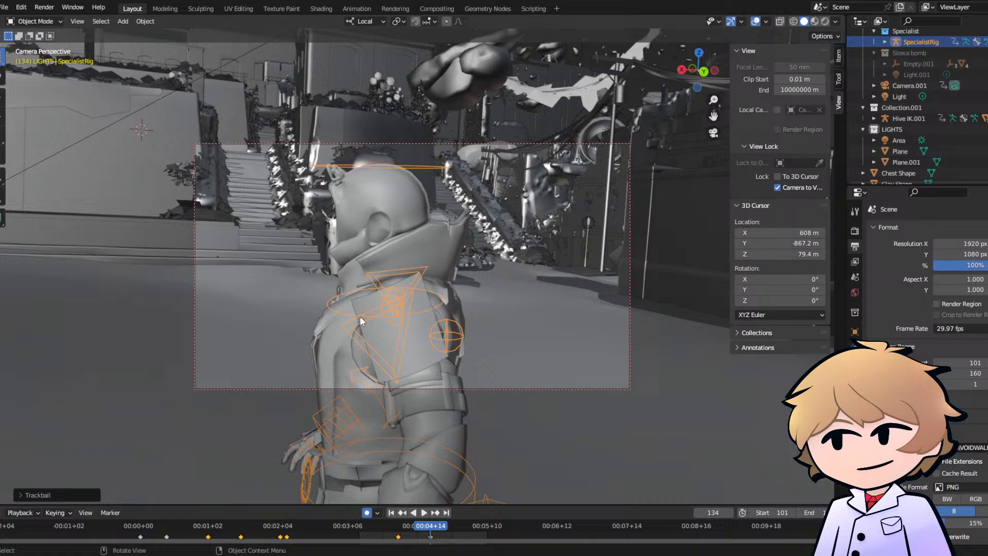
pyautogui.press('g')
pyautogui.click(425, 380)
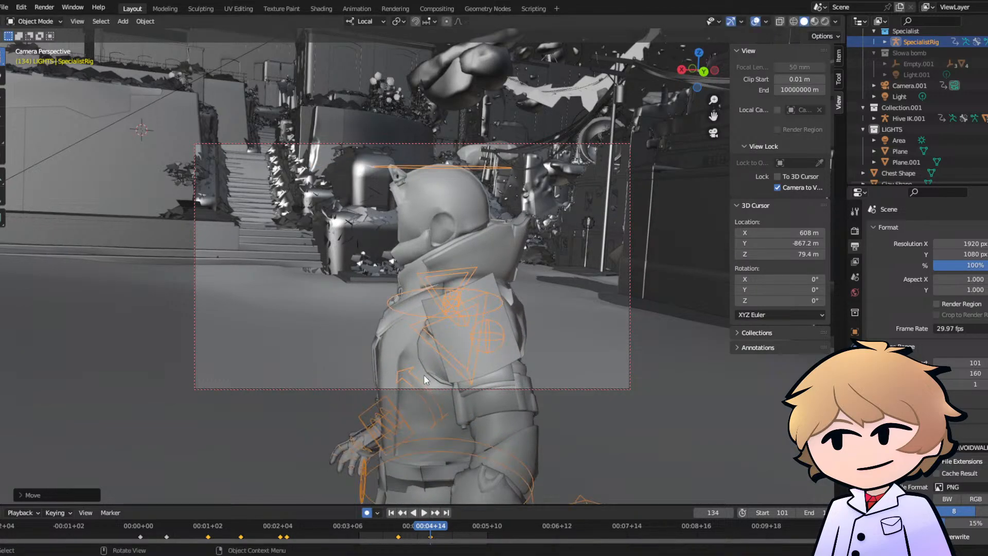
pyautogui.click(397, 527)
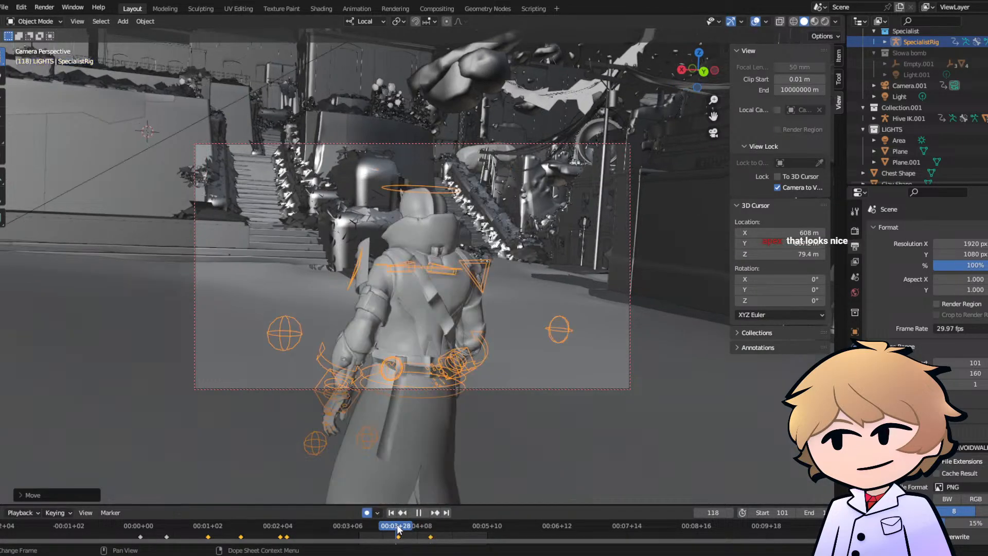
pyautogui.press('space')
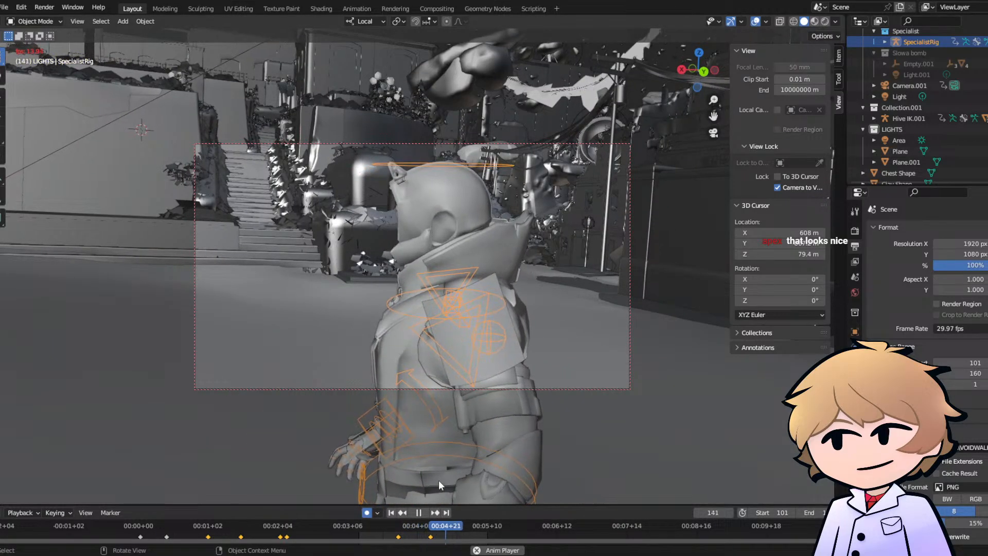
pyautogui.press('space')
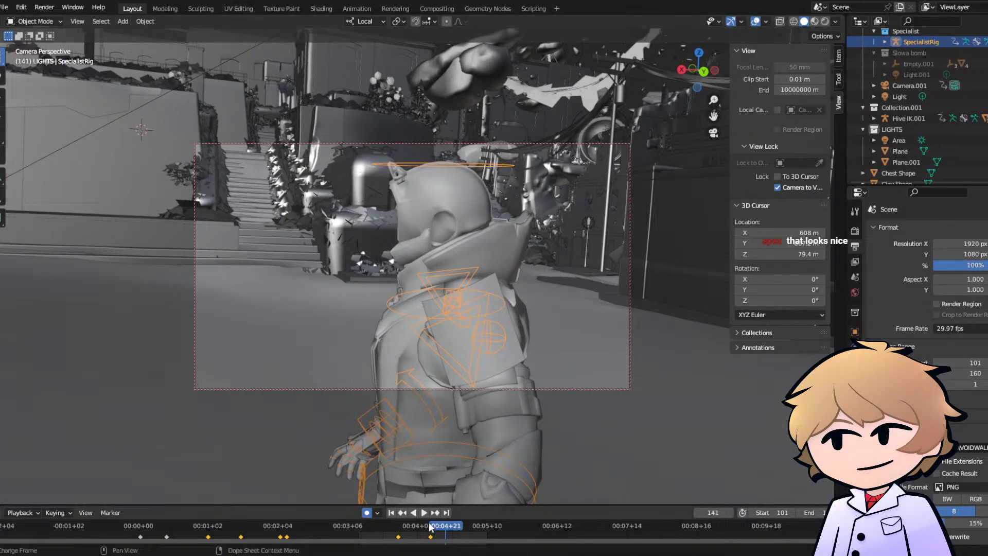
# - At frame 134, move the SpecialistRig a little further right in the camera frame and replay the turn
pyautogui.click(430, 525)
pyautogui.press('space')
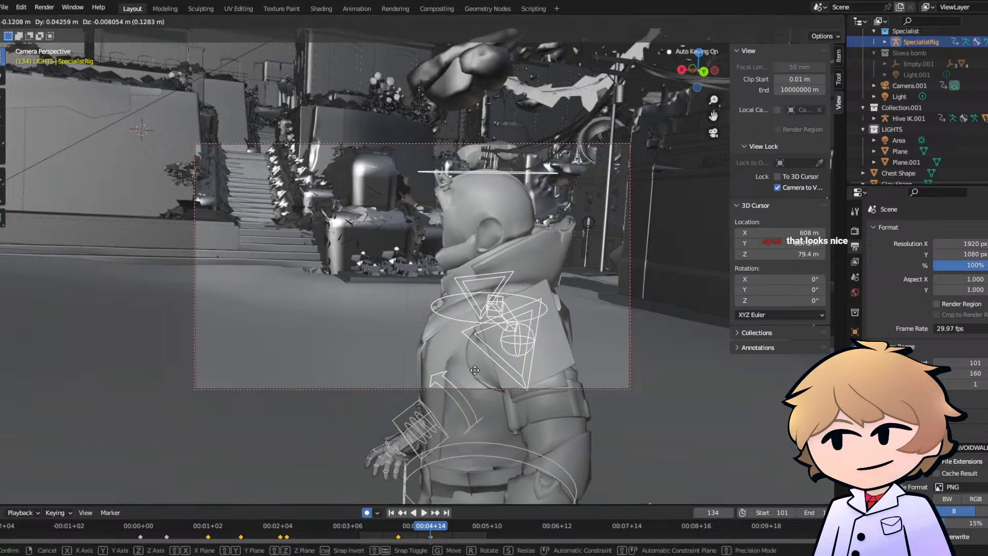
pyautogui.click(460, 368)
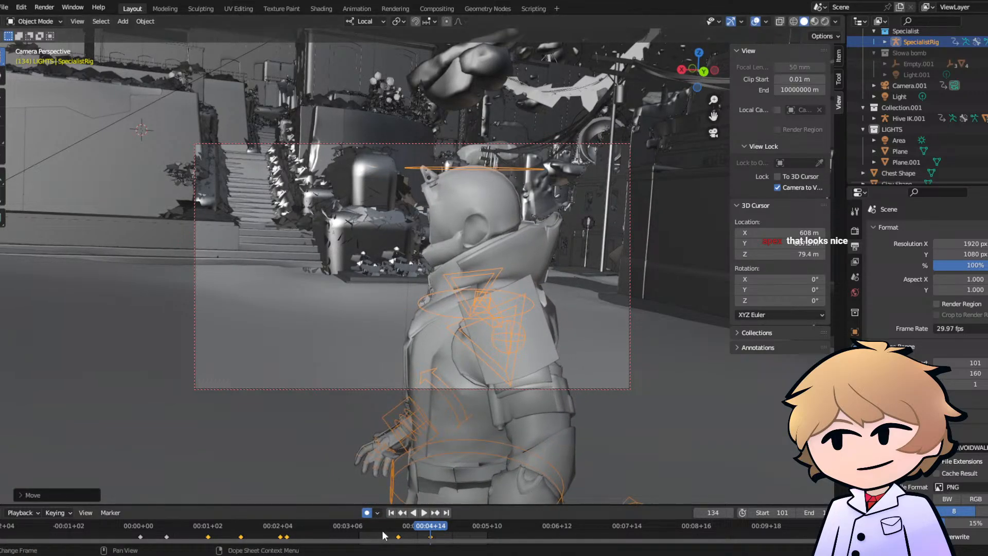
pyautogui.press('space')
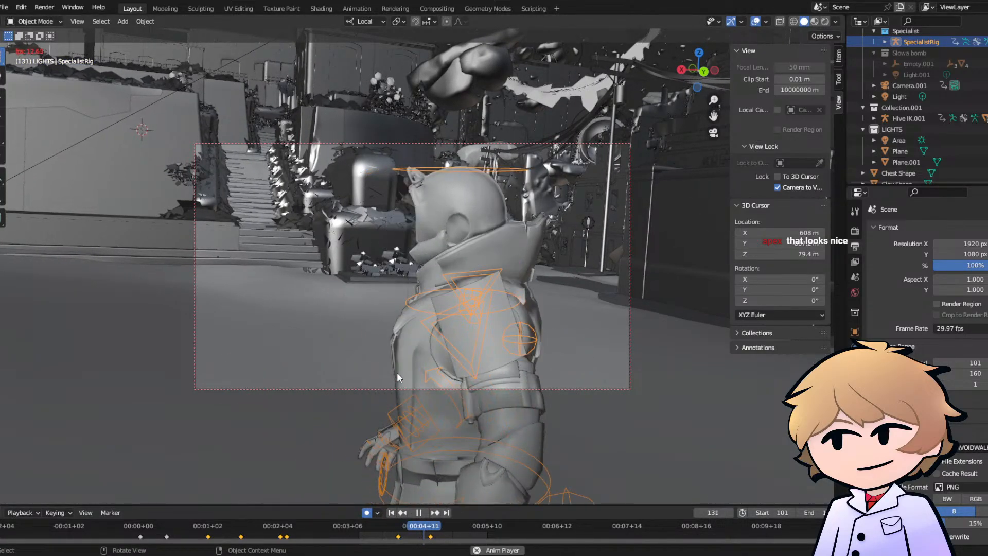
pyautogui.press('space')
# - At frame 144, nudge the SpecialistRig slightly further right to add a slow drift, and play it back
pyautogui.click(451, 529)
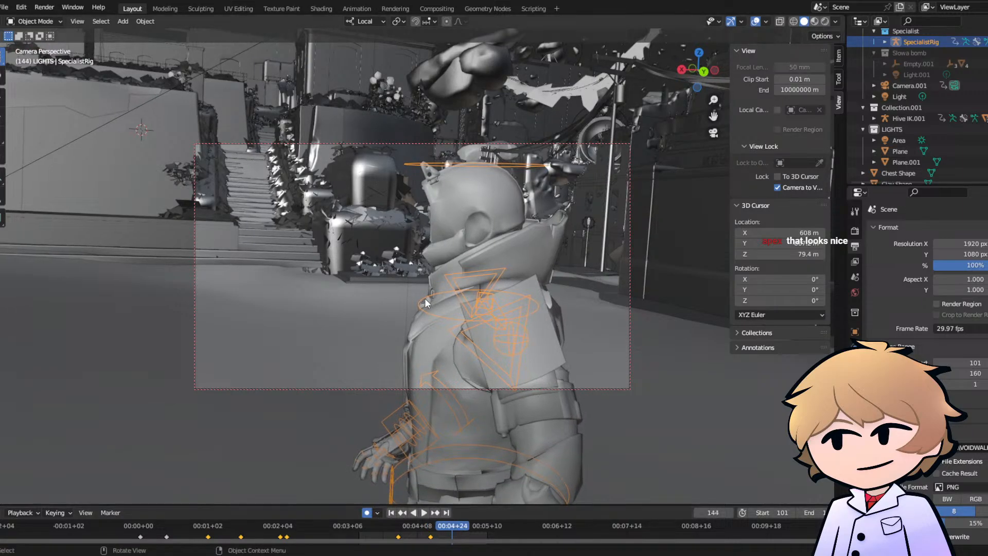
pyautogui.press('g')
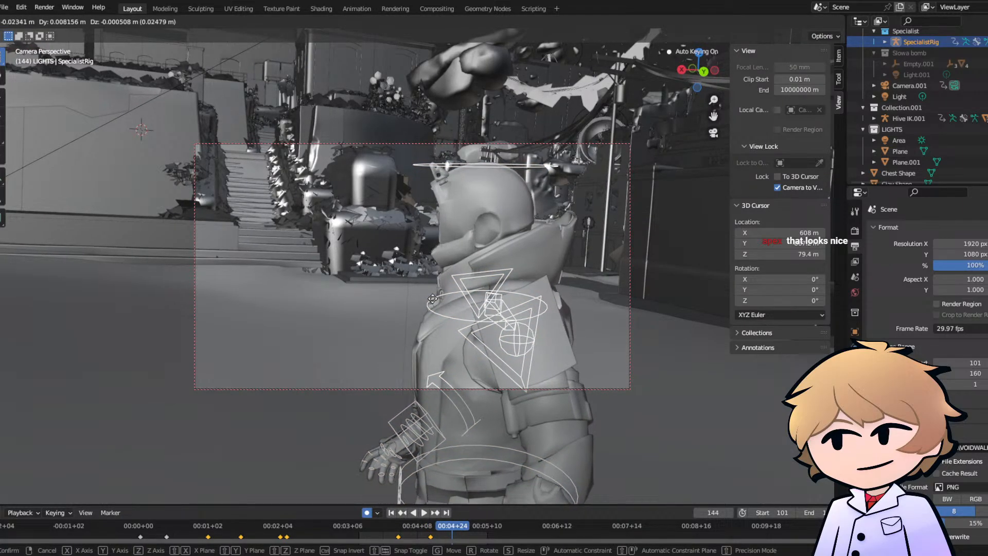
pyautogui.click(434, 303)
pyautogui.press('space')
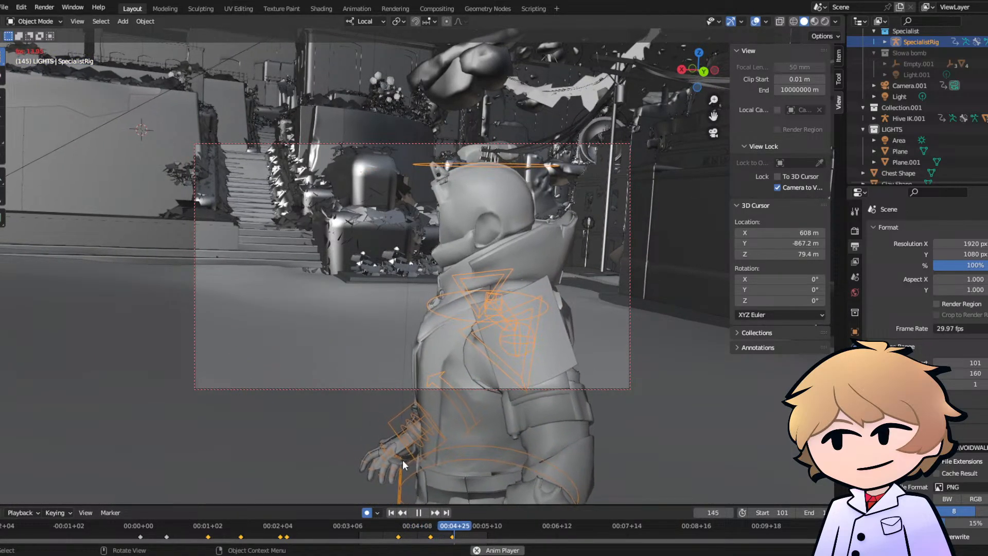
# - Switch the SpecialistRig to Pose Mode and keyframe its Pelvis controller at frame 119
pyautogui.click(399, 527)
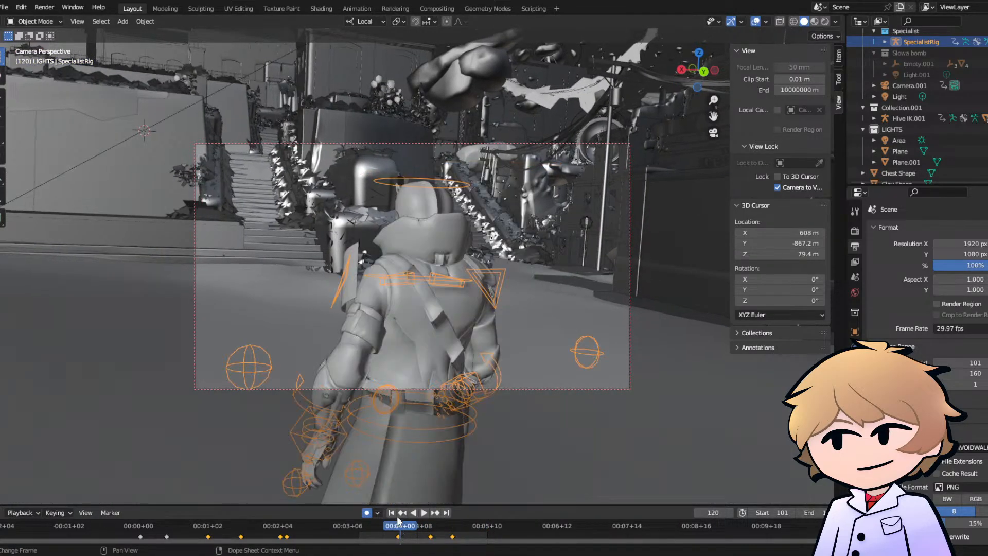
pyautogui.click(35, 57)
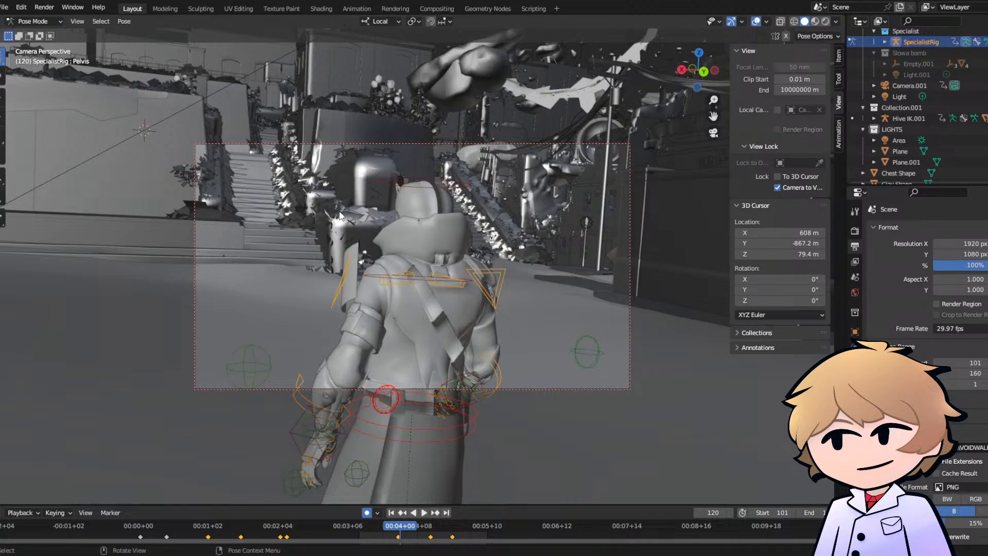
pyautogui.press('space')
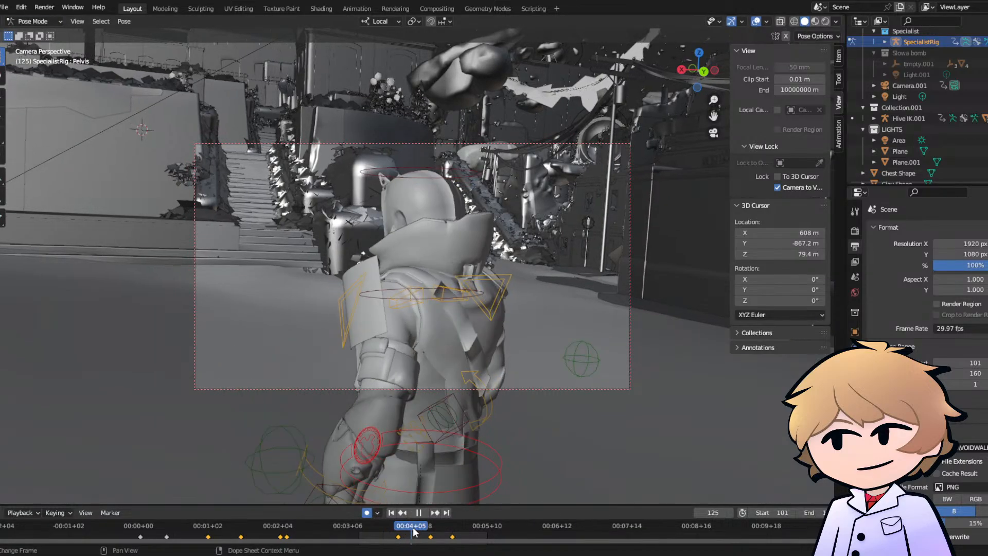
pyautogui.click(400, 526)
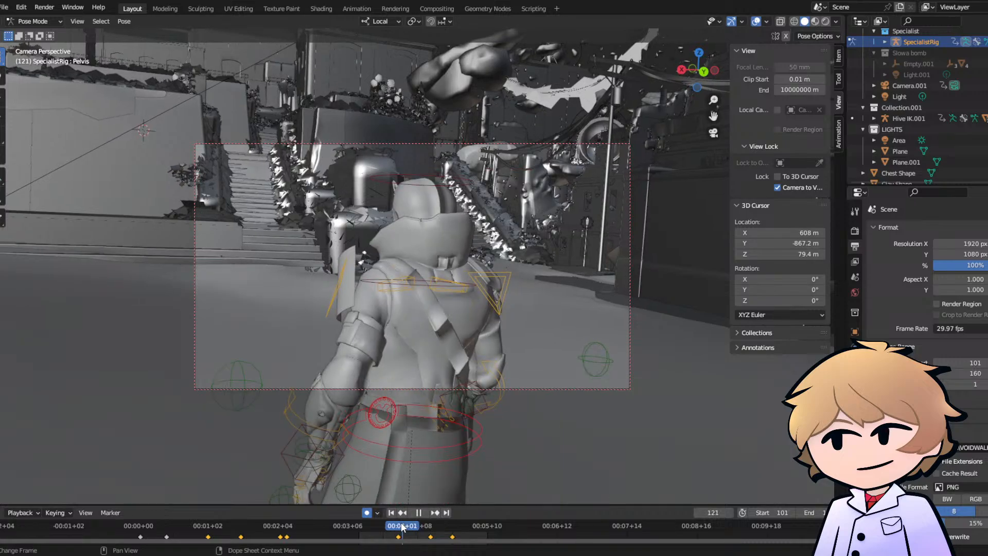
pyautogui.press('space')
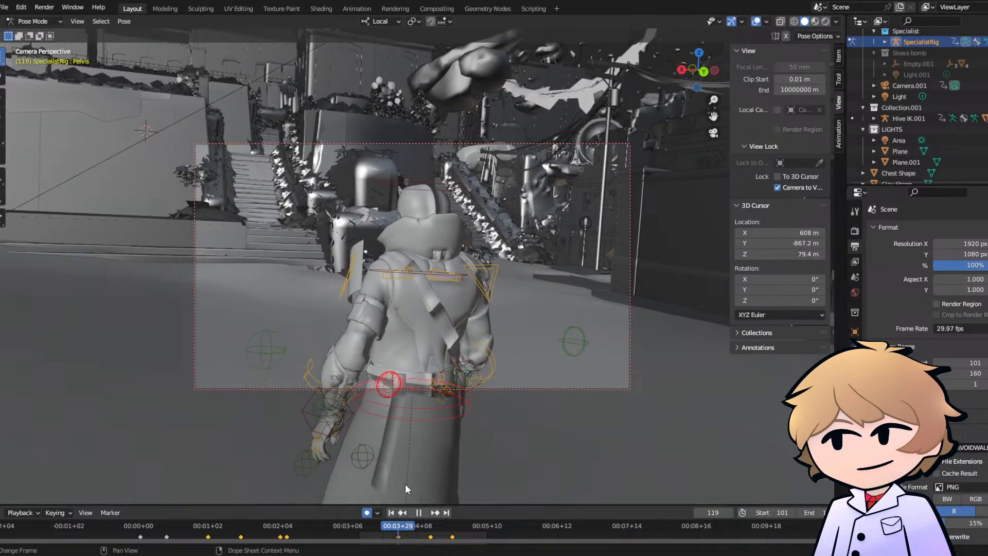
pyautogui.press('i')
pyautogui.click(407, 406)
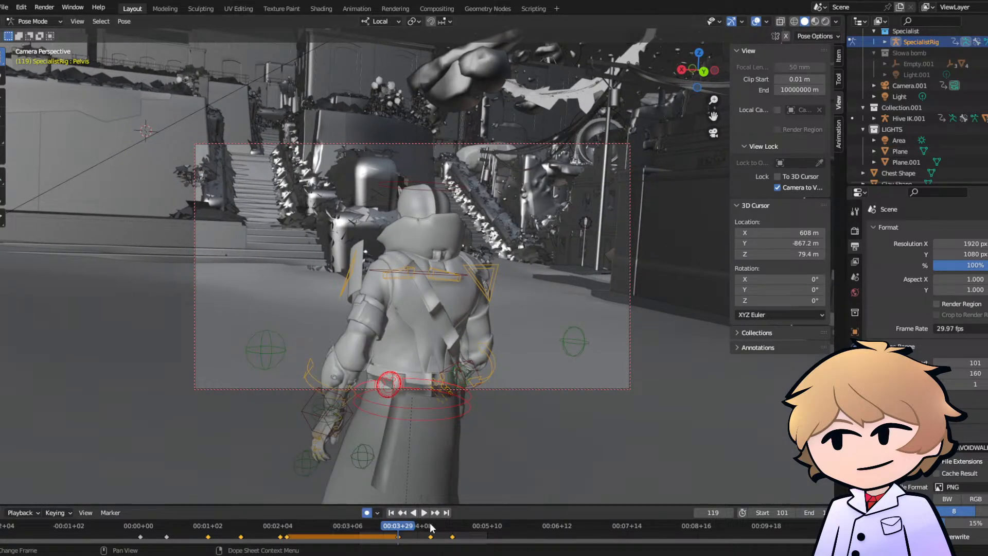
# - At frame 134, rotate the Pelvis controller with a trackball rotation so the upper body turns towards the camera
pyautogui.click(432, 526)
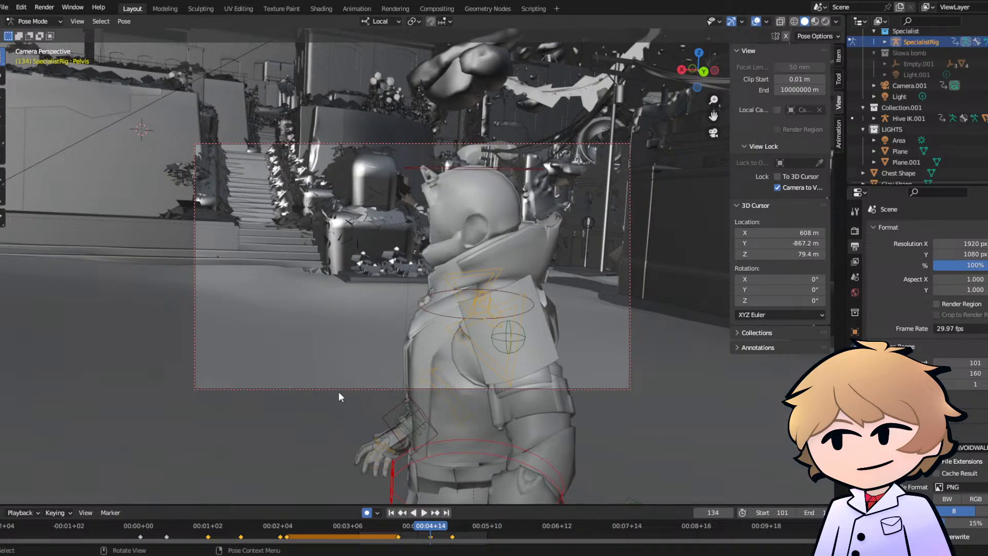
pyautogui.press('r')
pyautogui.press('r')
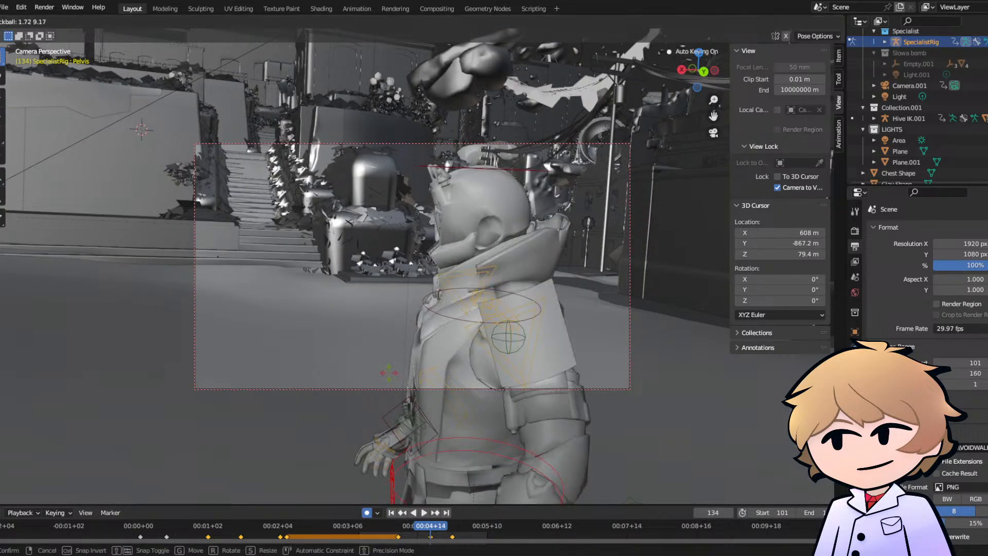
pyautogui.click(393, 377)
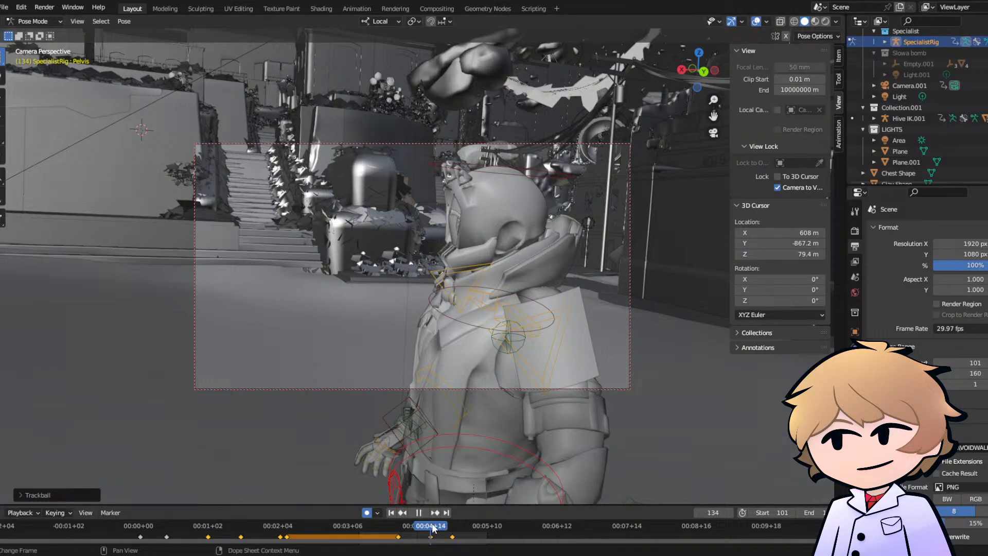
# - At frame 144, trackball-rotate the Pelvis controller by about 6° and 26° to turn the upper body further towards the camera
pyautogui.moveTo(433, 528); pyautogui.dragTo(455, 526)
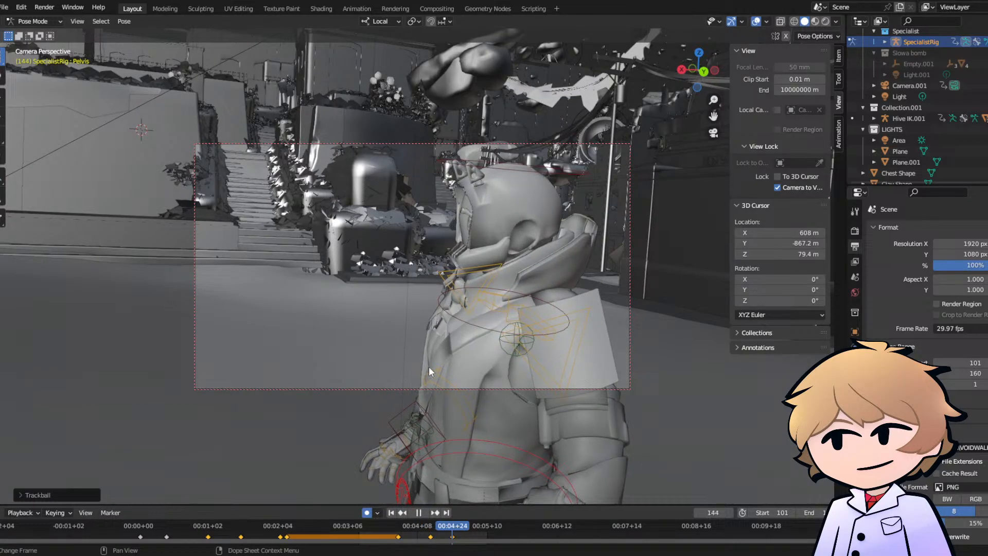
pyautogui.press('r')
pyautogui.press('r')
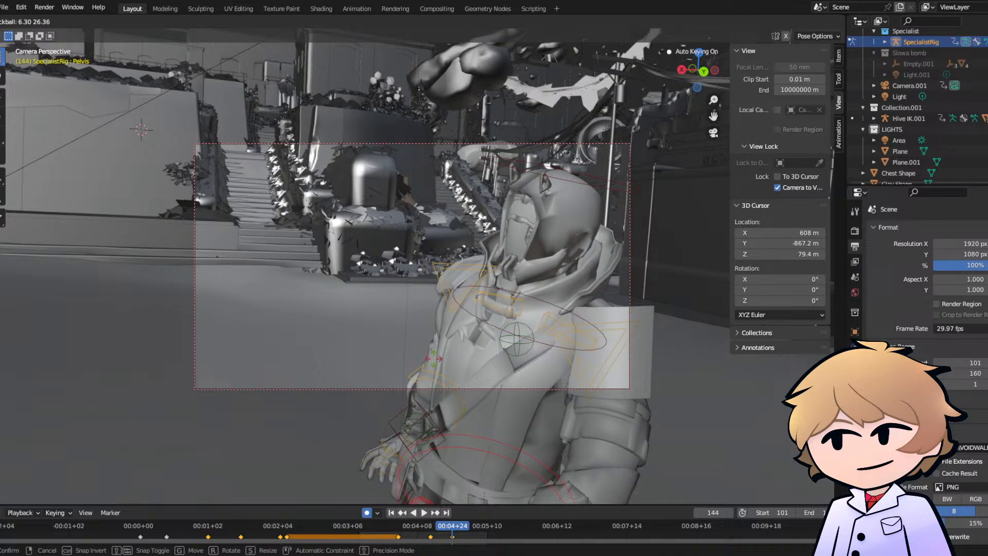
pyautogui.click(434, 362)
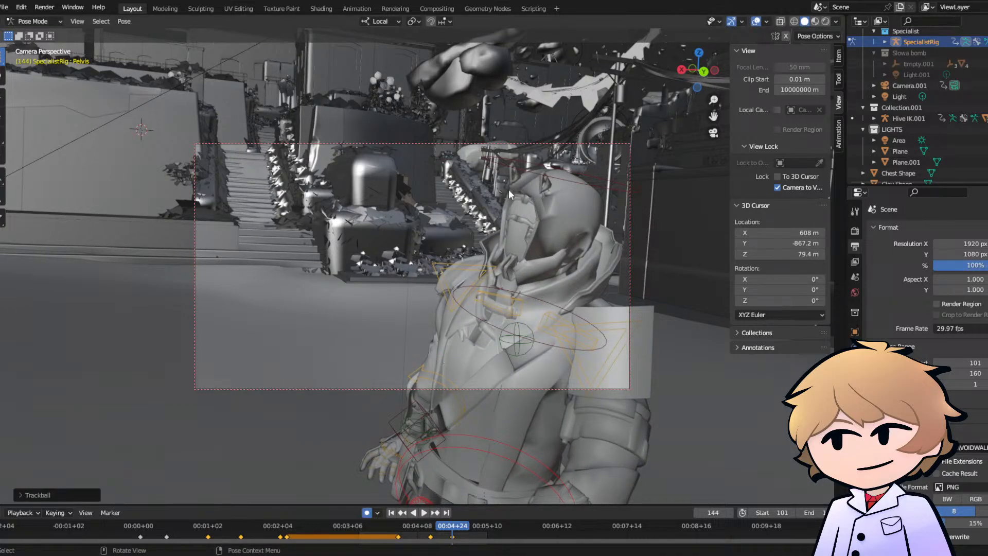
# - Select the SpecialistRig's Head Rotate Controller and insert a keyframe for it at frame 112
pyautogui.click(515, 165)
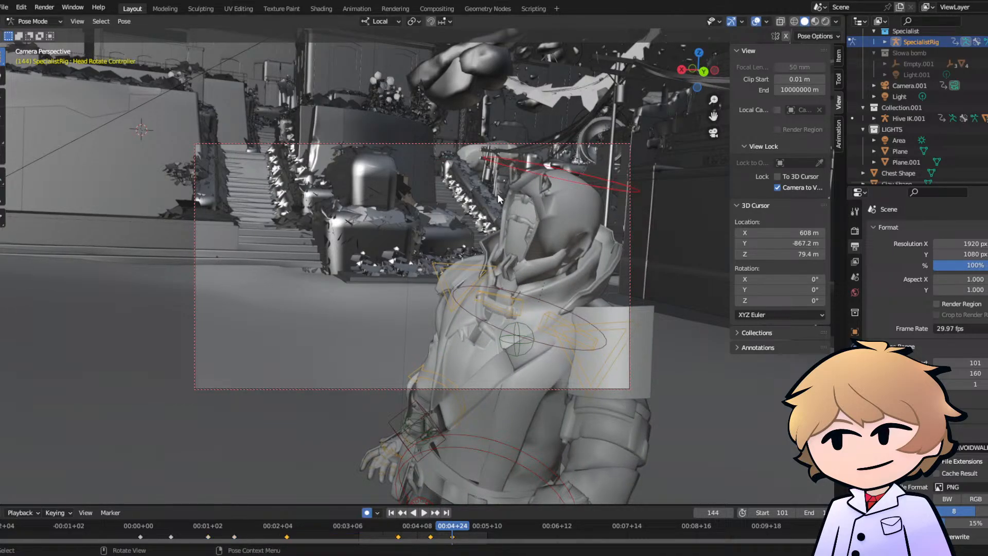
pyautogui.click(399, 526)
pyautogui.press('space')
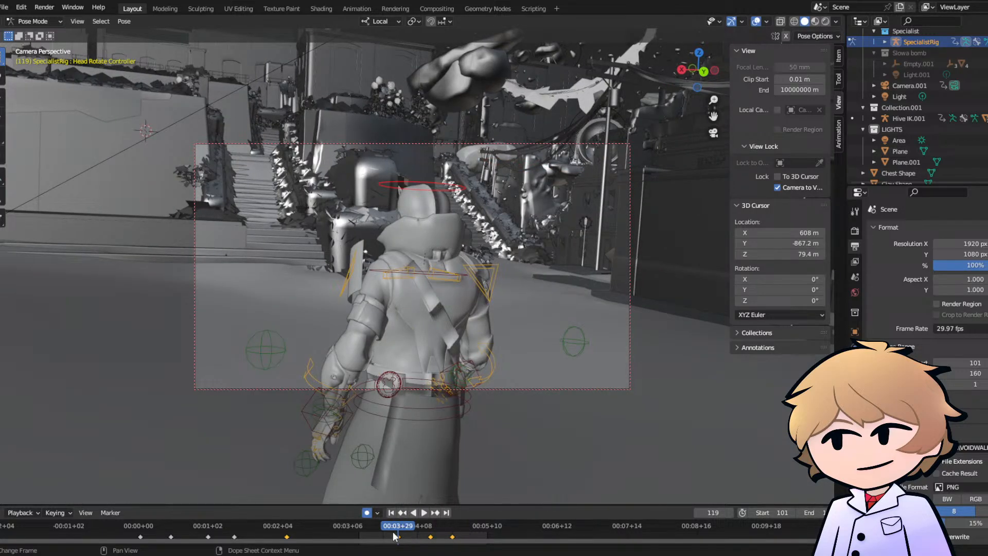
pyautogui.click(383, 525)
pyautogui.press('space')
pyautogui.press('space')
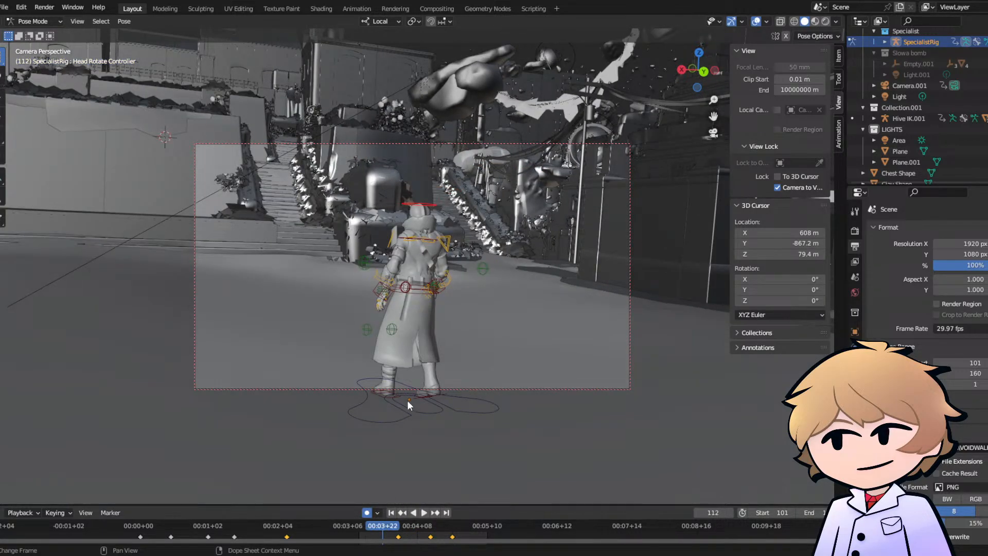
pyautogui.press('i')
pyautogui.click(409, 395)
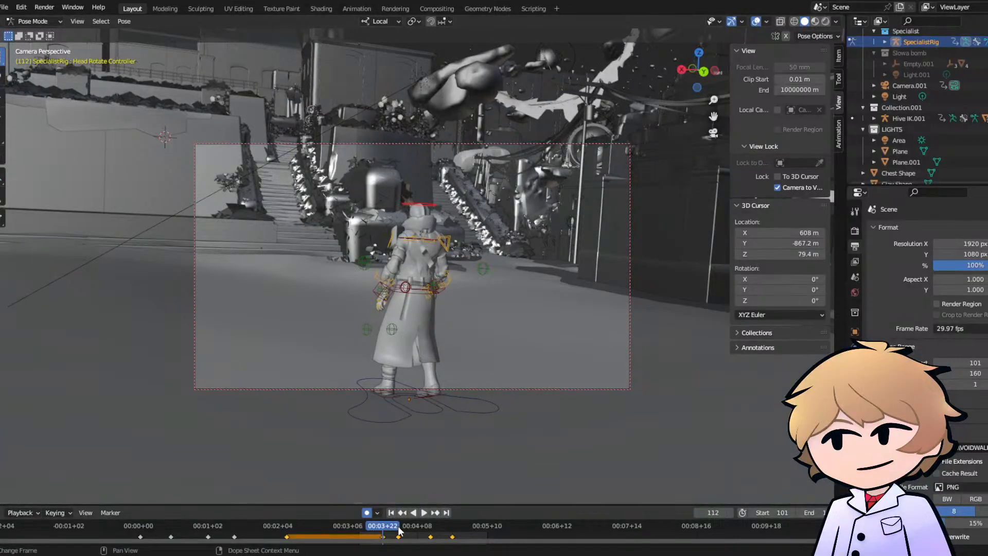
# - At frame 121, trackball-rotate the Head Rotate Controller to start the head turn, retime its keyframes, and play the shot back
pyautogui.press('space')
pyautogui.press('r')
pyautogui.press('r')
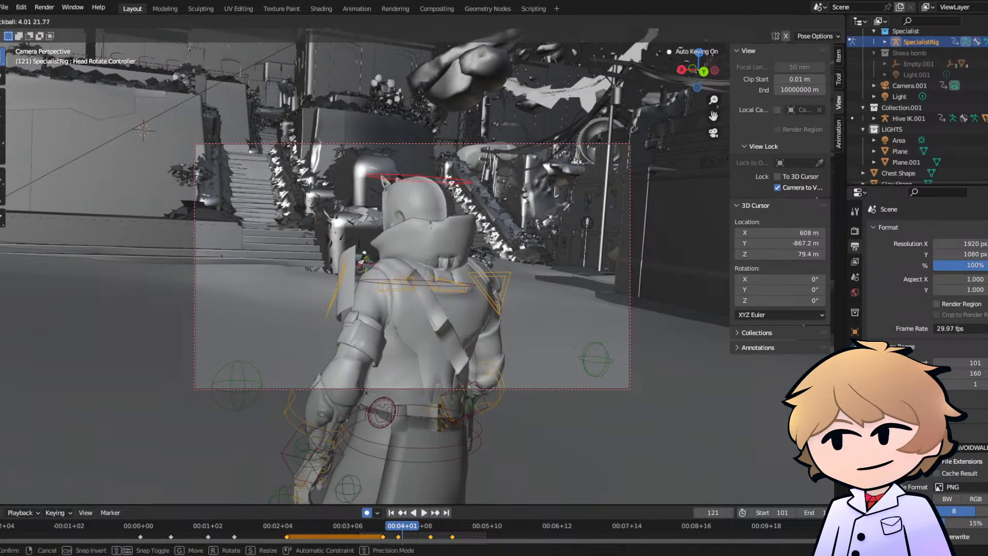
pyautogui.click(366, 418)
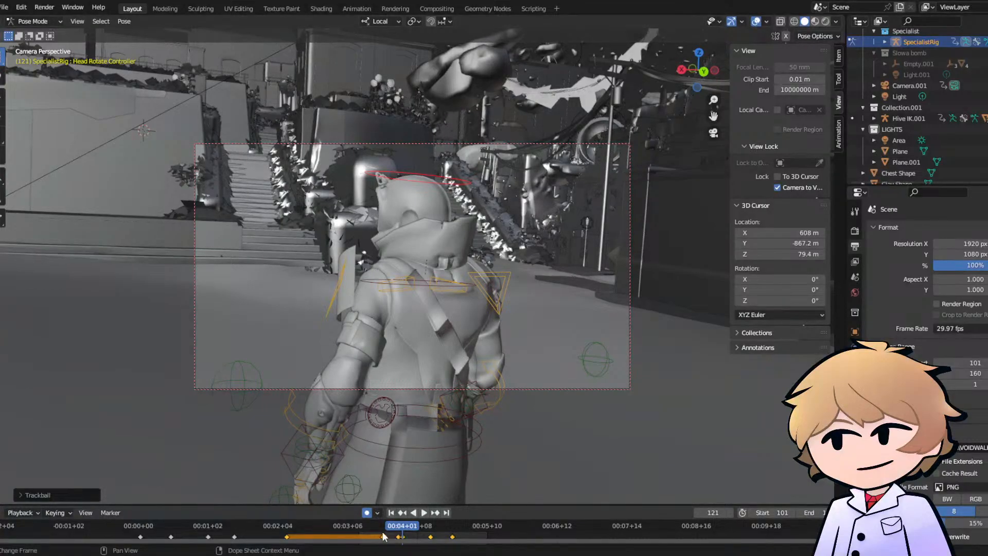
pyautogui.moveTo(383, 537)
pyautogui.mouseDown()
pyautogui.moveTo(371, 536)
pyautogui.moveTo(400, 536)
pyautogui.mouseUp()
pyautogui.press('space')
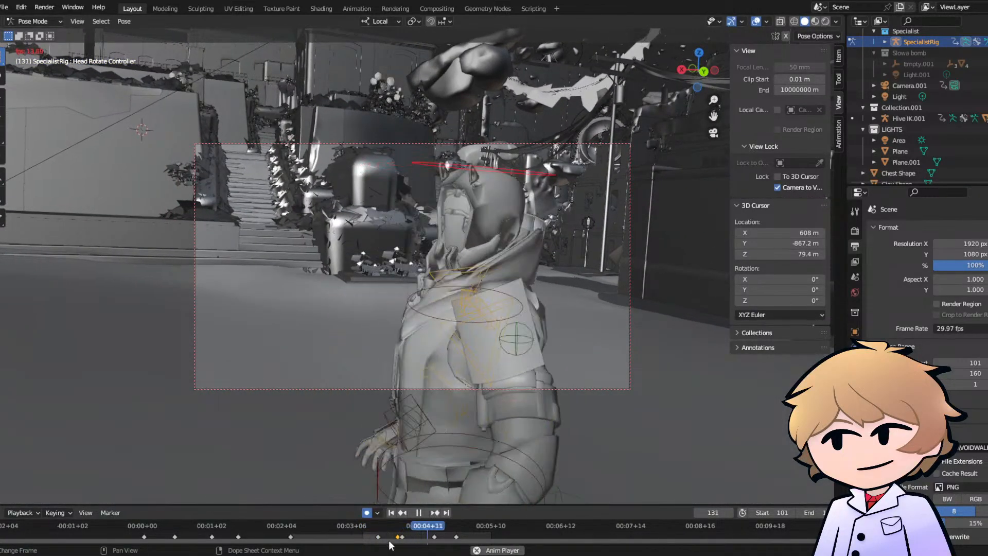
pyautogui.press('space')
# - At frame 126, trackball-rotate the Head Rotate Controller to continue the head turn, and play it back
pyautogui.click(380, 530)
pyautogui.moveTo(381, 533); pyautogui.dragTo(417, 531)
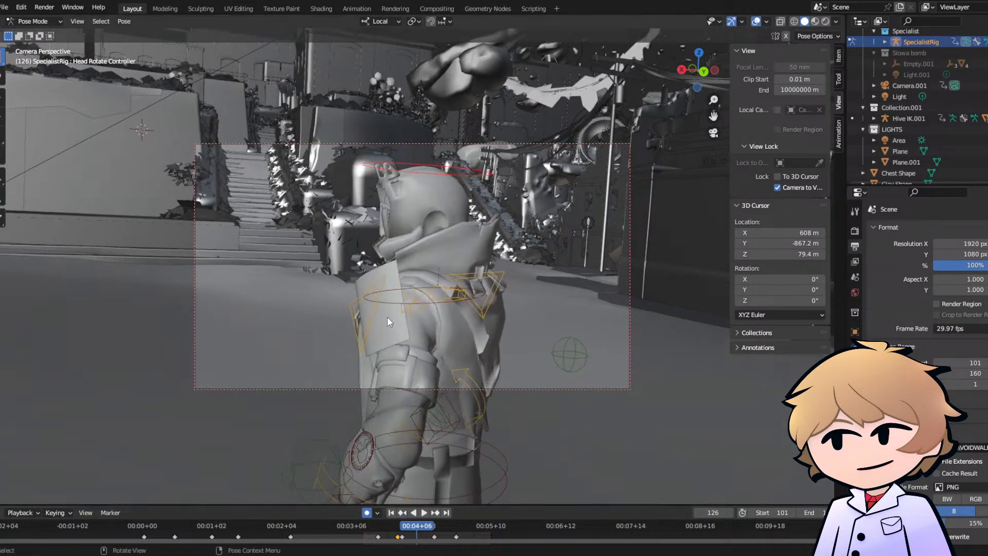
pyautogui.press('r')
pyautogui.press('r')
pyautogui.click(385, 175)
pyautogui.click(370, 526)
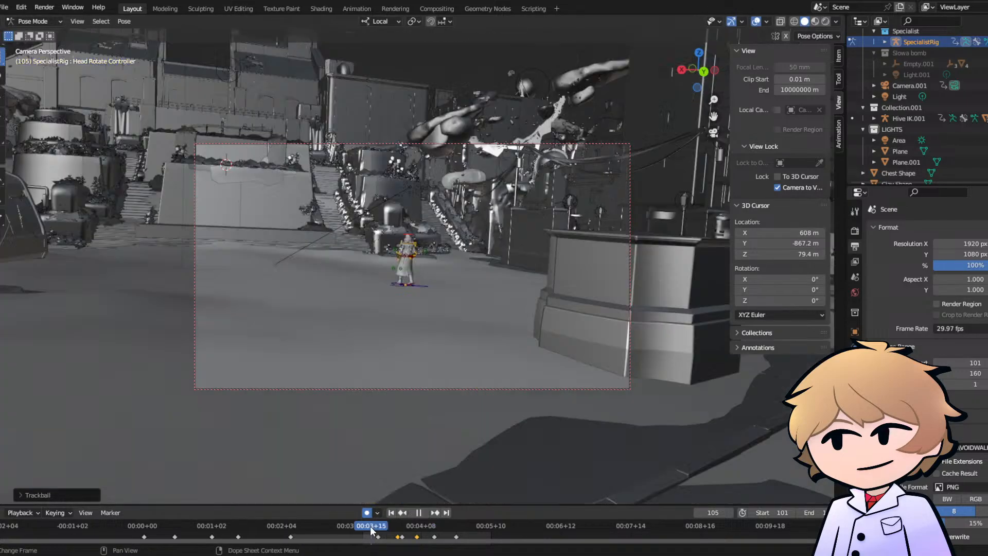
pyautogui.press('space')
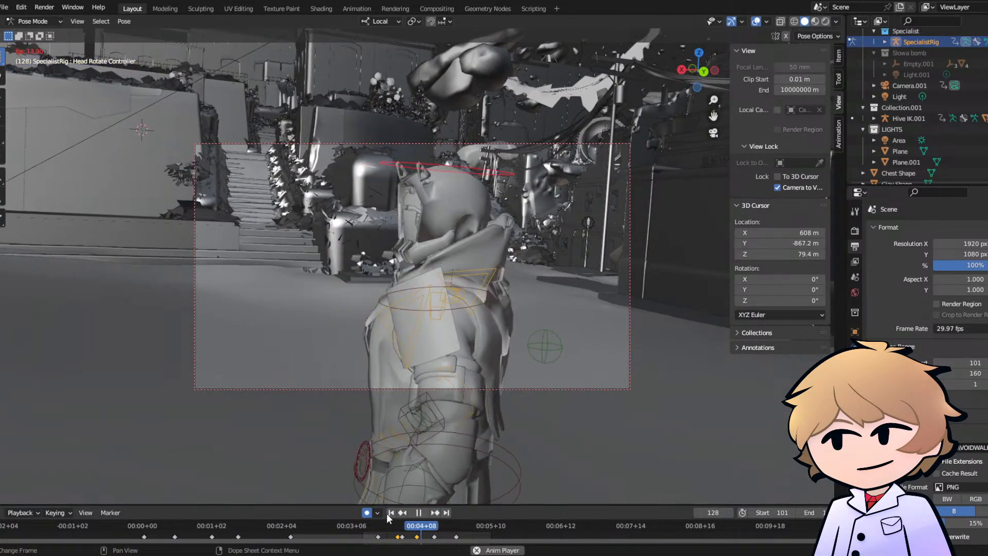
pyautogui.press('space')
# - At frame 135, trackball-rotate the Head Rotate Controller so the face looks towards the camera, and play it back
pyautogui.moveTo(396, 530); pyautogui.dragTo(437, 530)
pyautogui.press('r')
pyautogui.press('r')
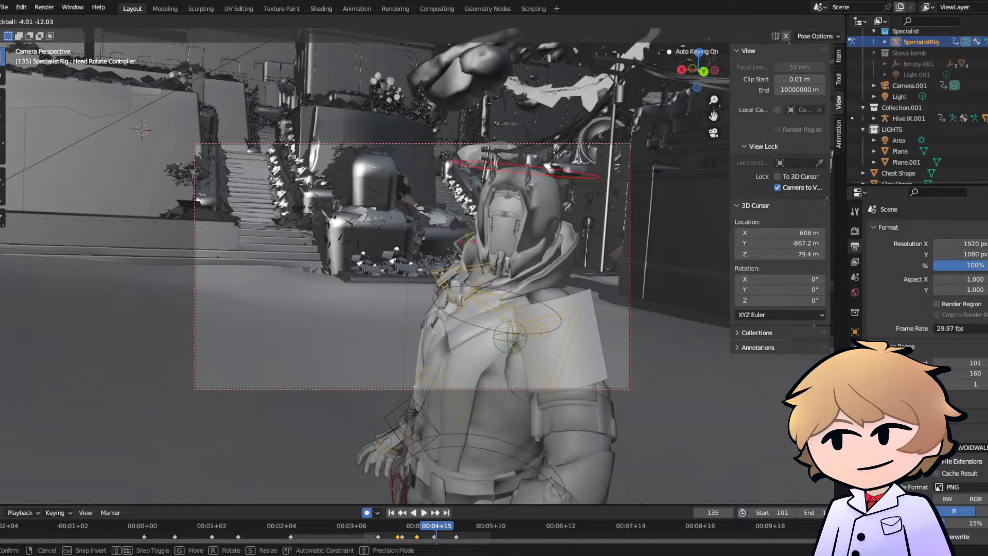
pyautogui.click(451, 323)
pyautogui.press('space')
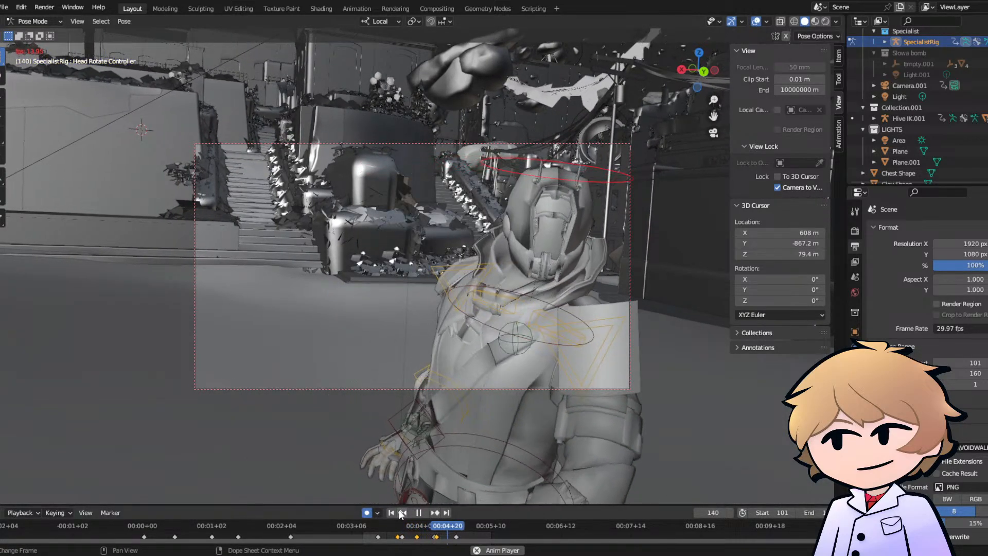
pyautogui.press('space')
# - At frame 144, trackball-rotate the Head Rotate Controller to keep the face aimed at the camera, and play it back
pyautogui.moveTo(470, 527); pyautogui.dragTo(457, 527)
pyautogui.press('r')
pyautogui.press('r')
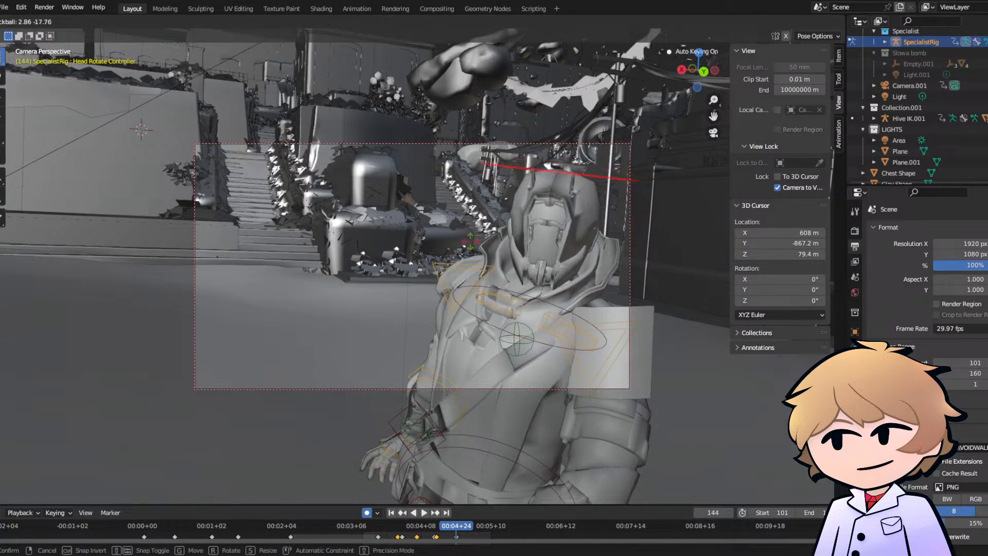
pyautogui.click(469, 235)
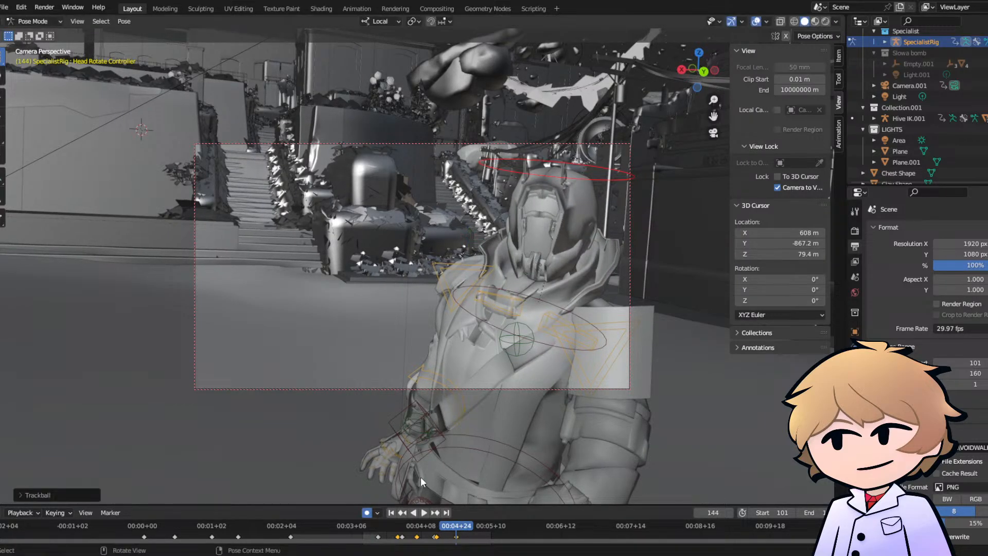
pyautogui.press('space')
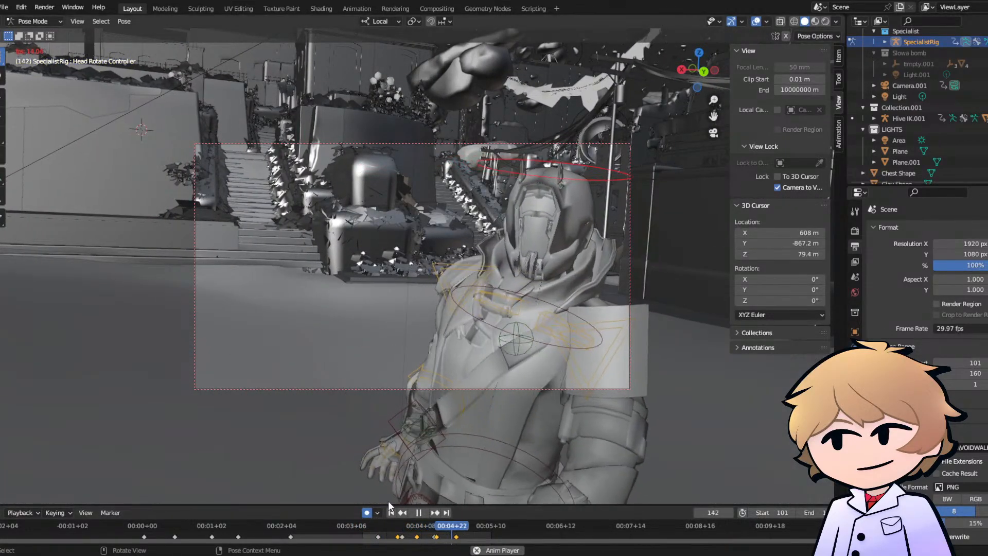
pyautogui.press('space')
# - Keyframe the Hand.R IK Controller's location, rotation, scale and custom properties at frame 119
pyautogui.click(397, 437)
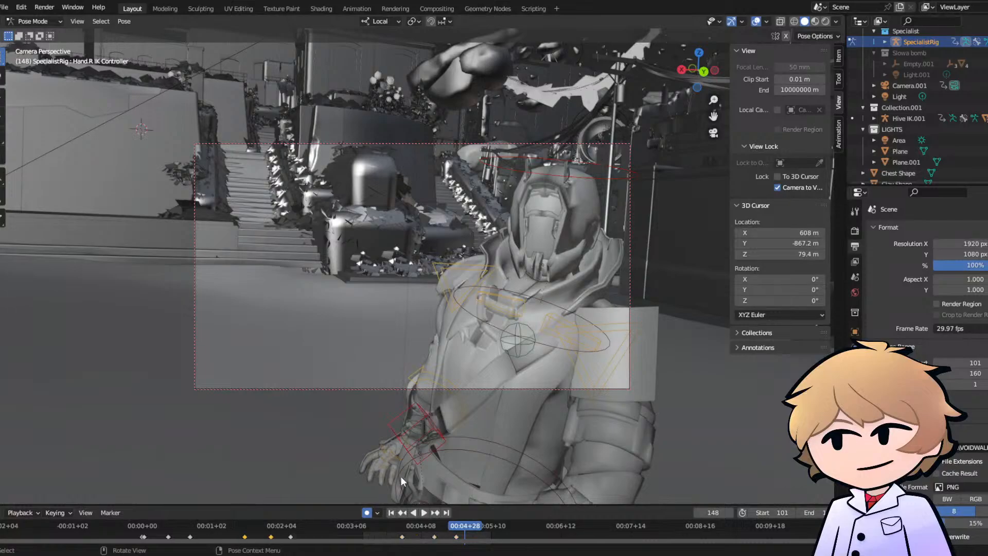
pyautogui.click(402, 533)
pyautogui.press('i')
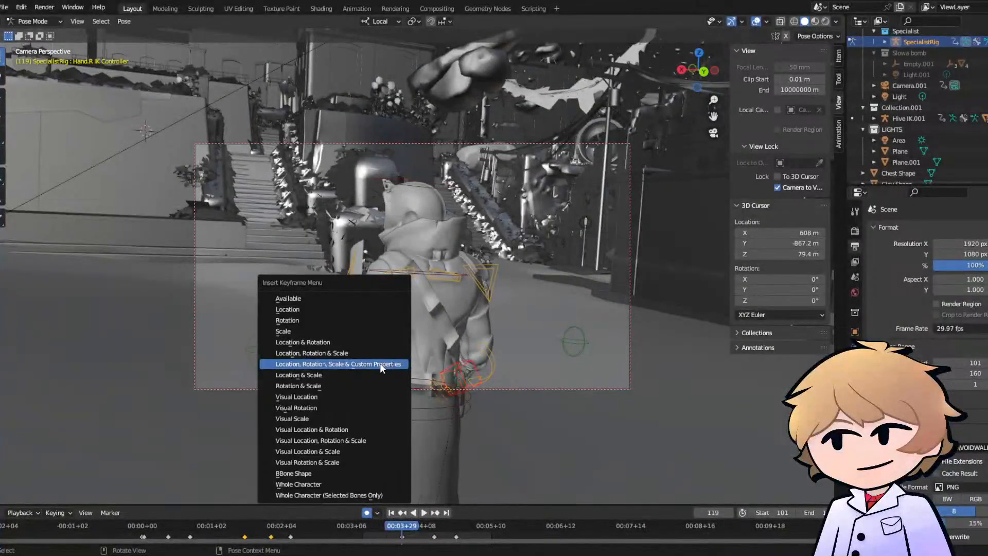
pyautogui.click(380, 362)
# - At frame 132, view the character from the side and move the Hand.R IK Controller forward, away from the hip
pyautogui.moveTo(418, 526); pyautogui.dragTo(429, 521)
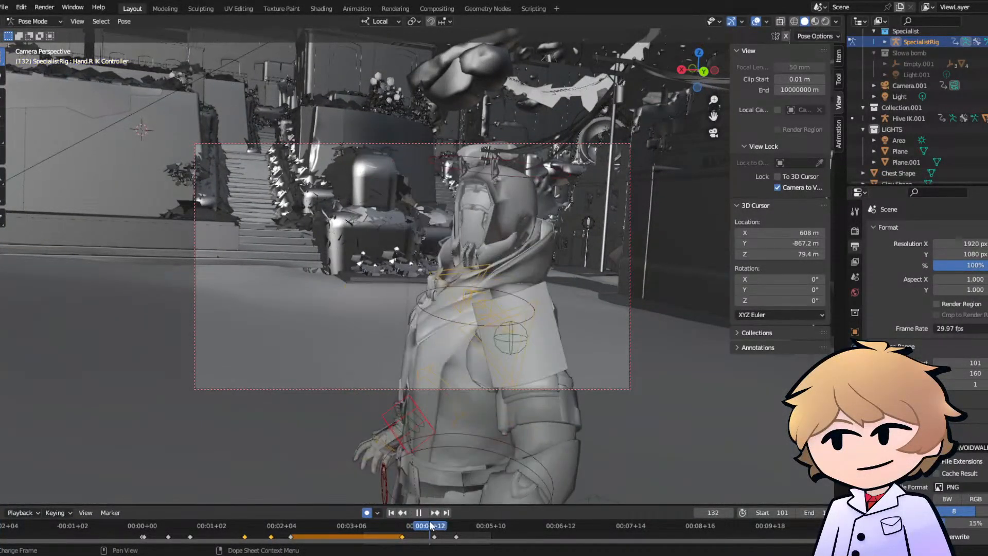
pyautogui.click(713, 134)
pyautogui.moveTo(477, 273); pyautogui.dragTo(592, 269, button='middle')
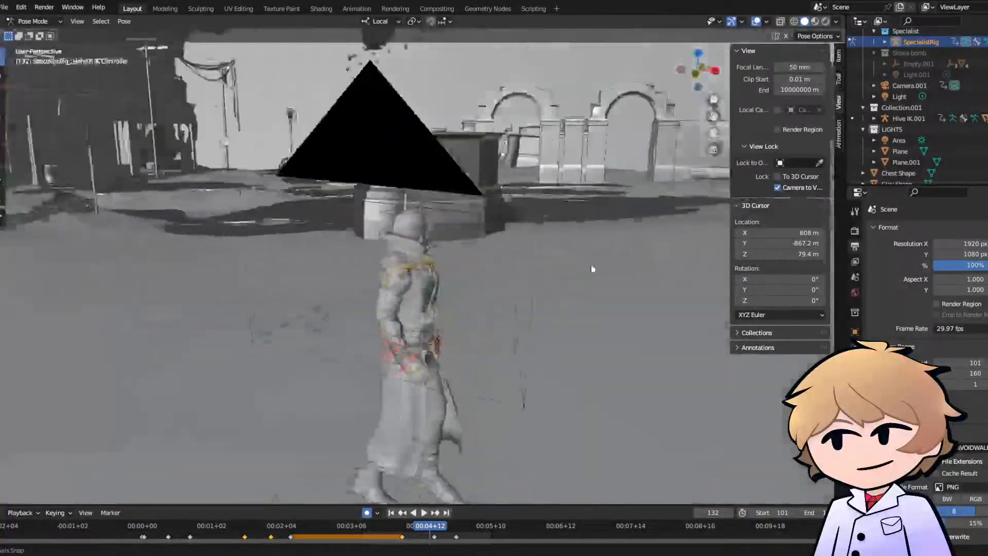
pyautogui.press('g')
pyautogui.click(467, 378)
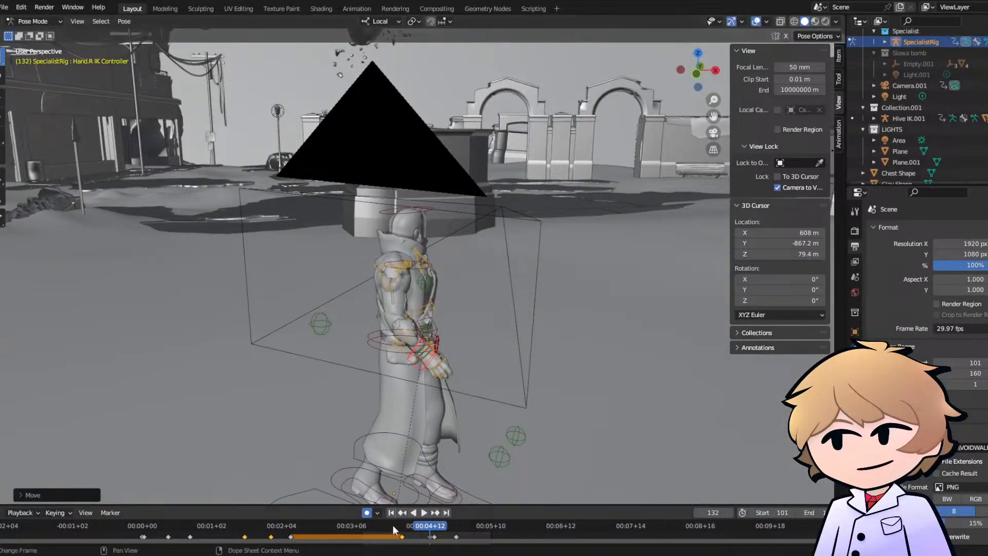
pyautogui.press('space')
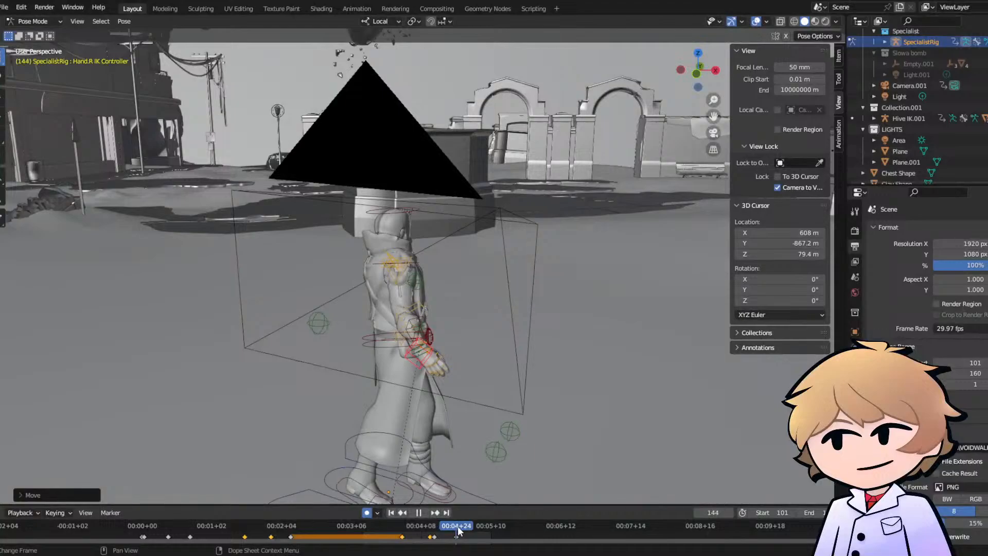
# - At frame 145, move the Hand.R IK Controller back closer to the body, and play back the arm swing
pyautogui.moveTo(458, 527); pyautogui.dragTo(459, 528)
pyautogui.press('g')
pyautogui.click(412, 374)
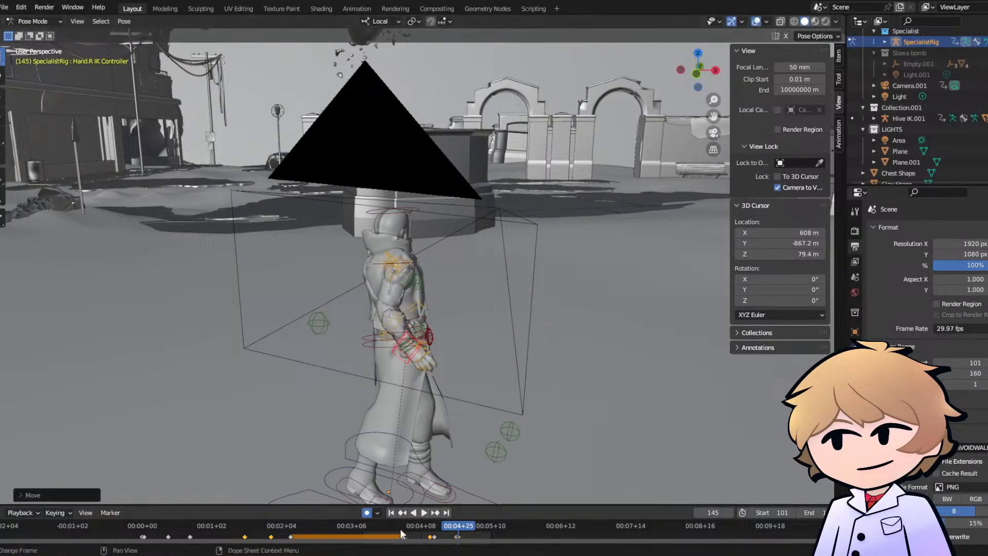
pyautogui.press('space')
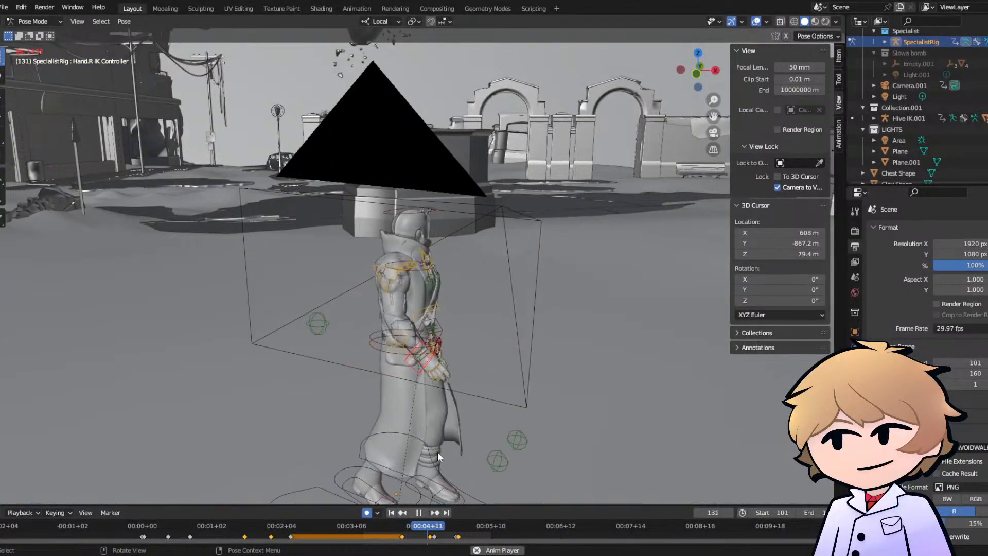
pyautogui.click(427, 512)
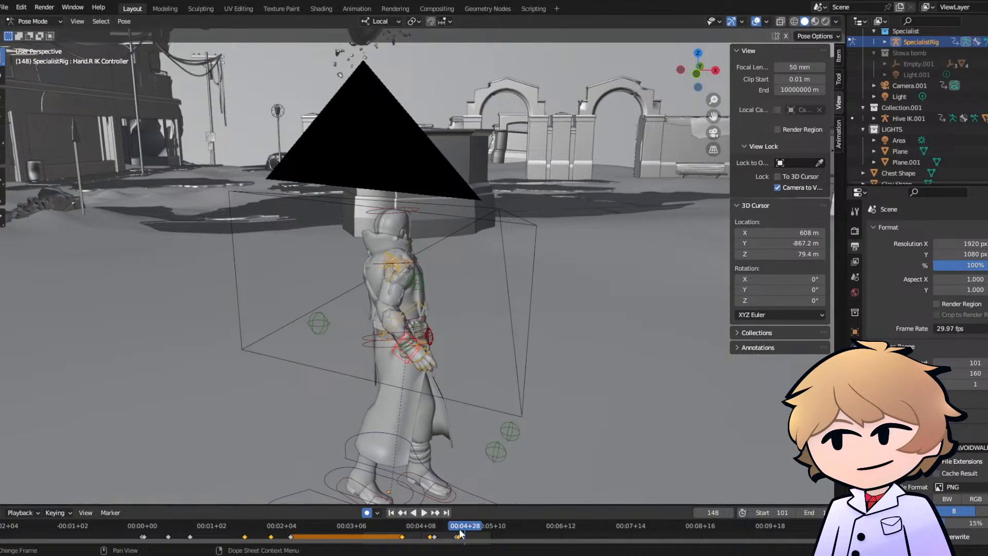
# - Refine the frame 145 hand pose by lowering and slightly rotating the Hand.R IK Controller, and play it back
pyautogui.moveTo(461, 528); pyautogui.dragTo(458, 528)
pyautogui.press('g')
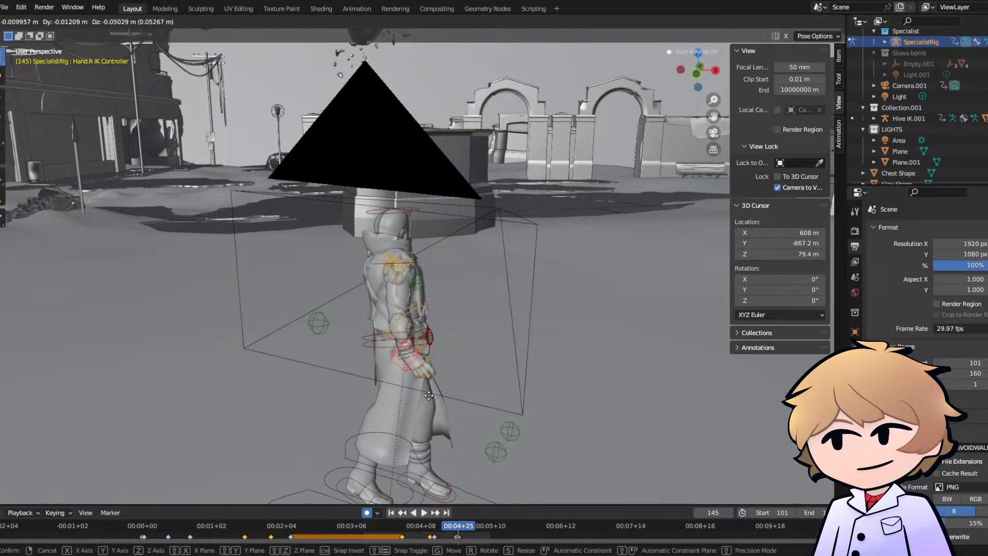
pyautogui.click(428, 393)
pyautogui.press('r')
pyautogui.click(433, 492)
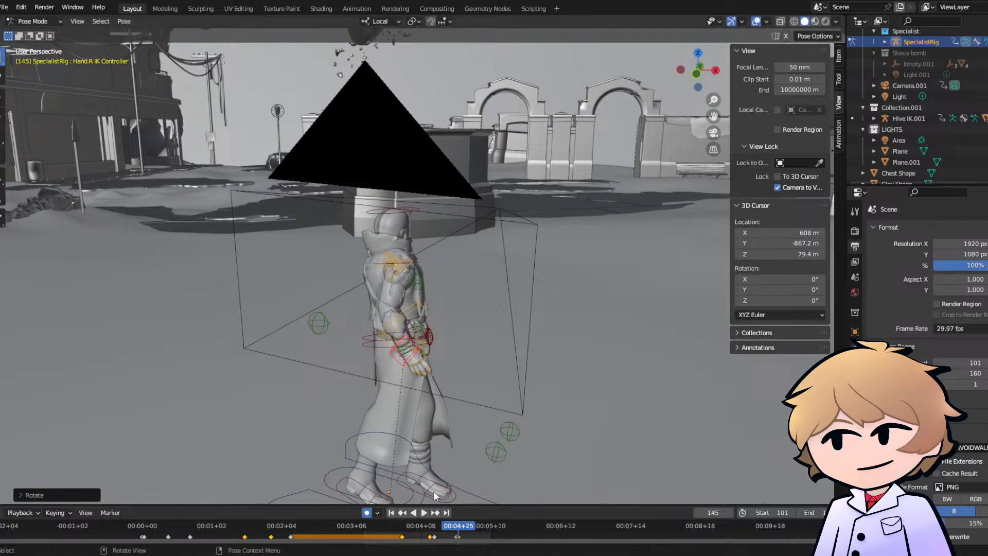
pyautogui.press('space')
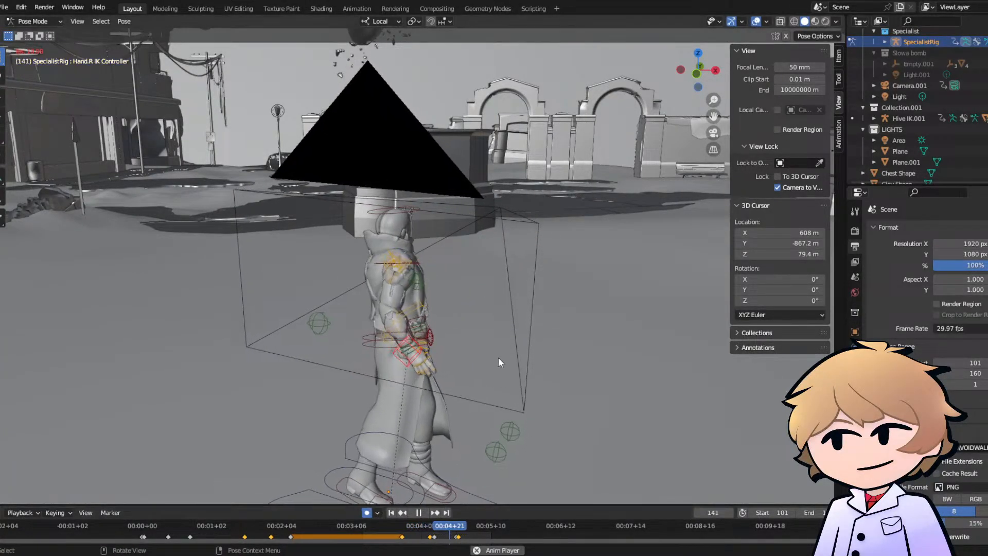
pyautogui.press('space')
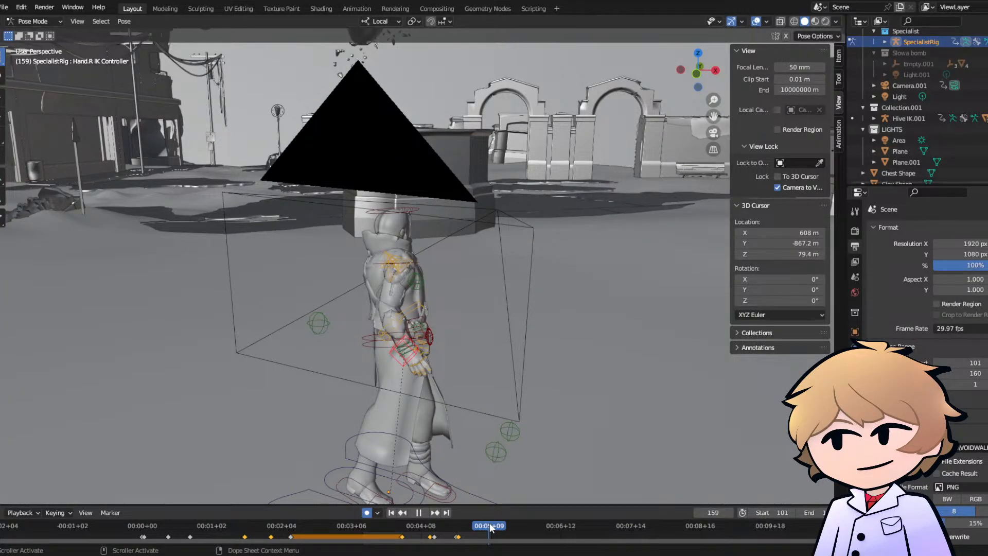
# - At frame 160, nudge the Hand.R IK Controller by about 0.02 m, and review the arm motion through the camera
pyautogui.click(491, 528)
pyautogui.press('g')
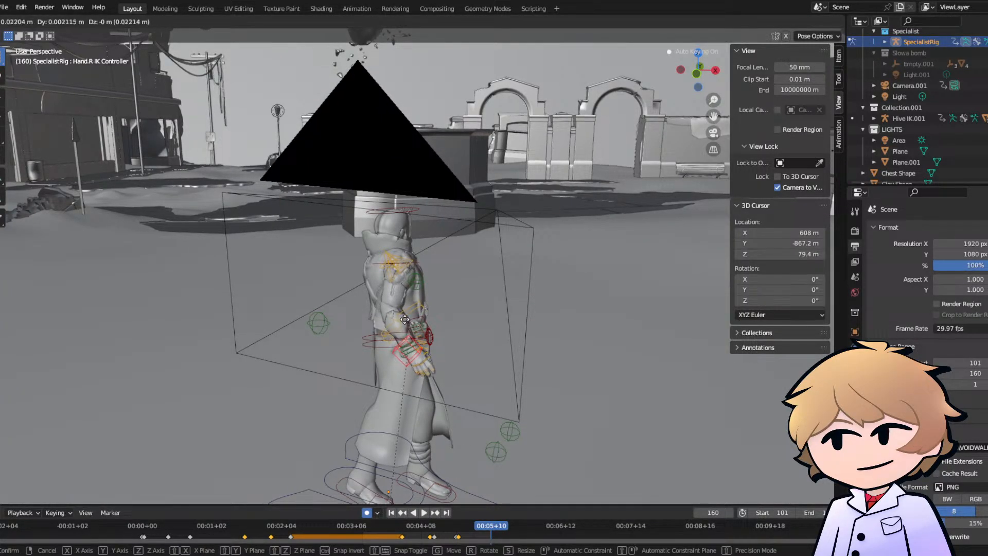
pyautogui.click(405, 319)
pyautogui.click(423, 513)
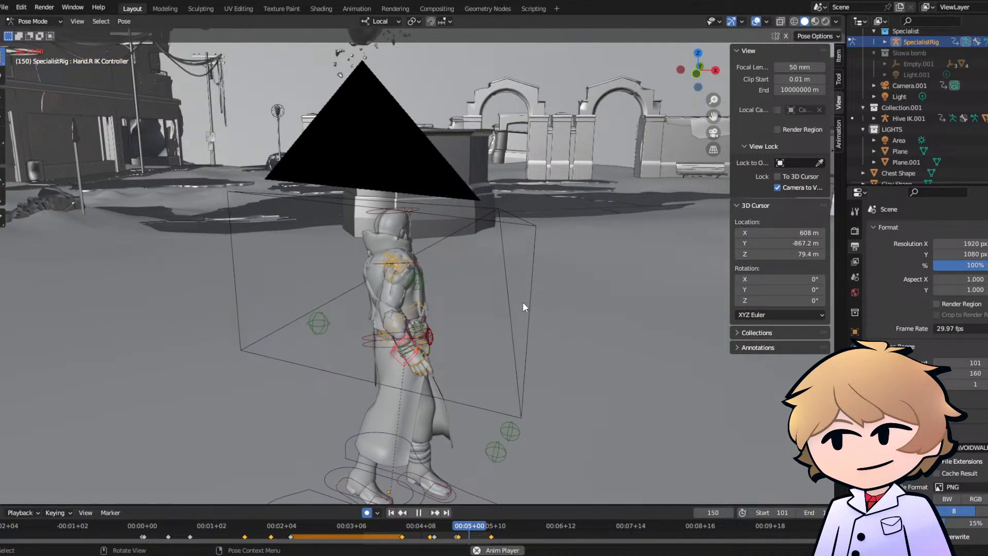
pyautogui.click(714, 133)
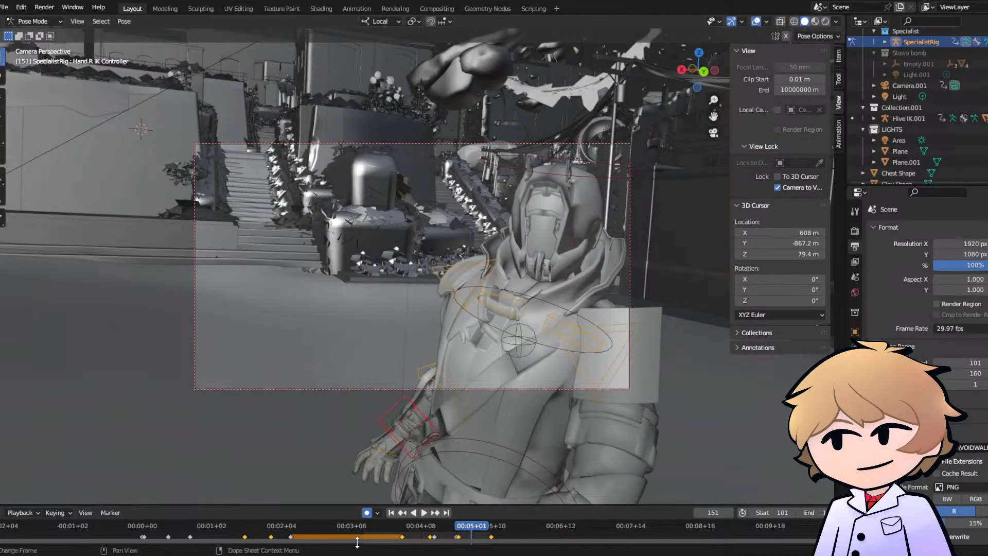
pyautogui.press('space')
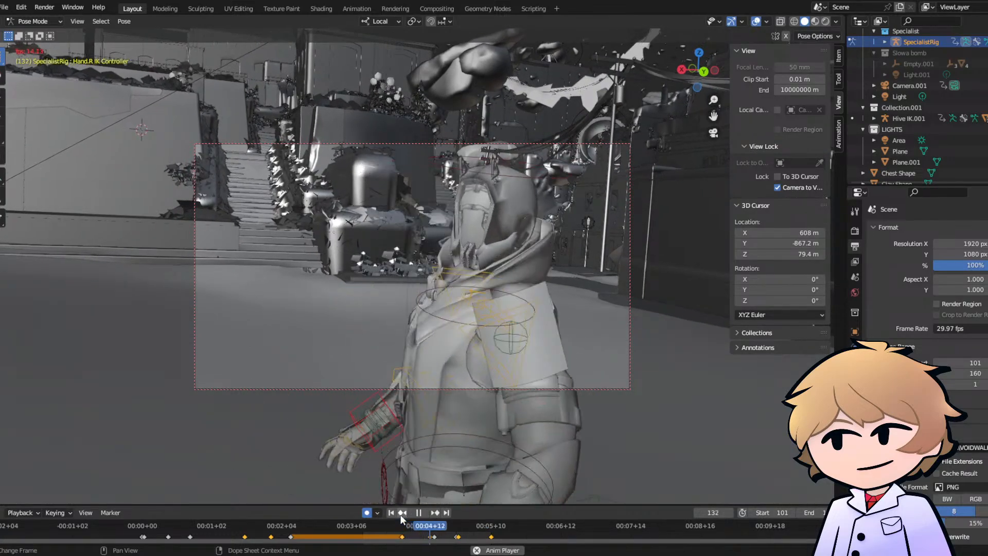
pyautogui.press('space')
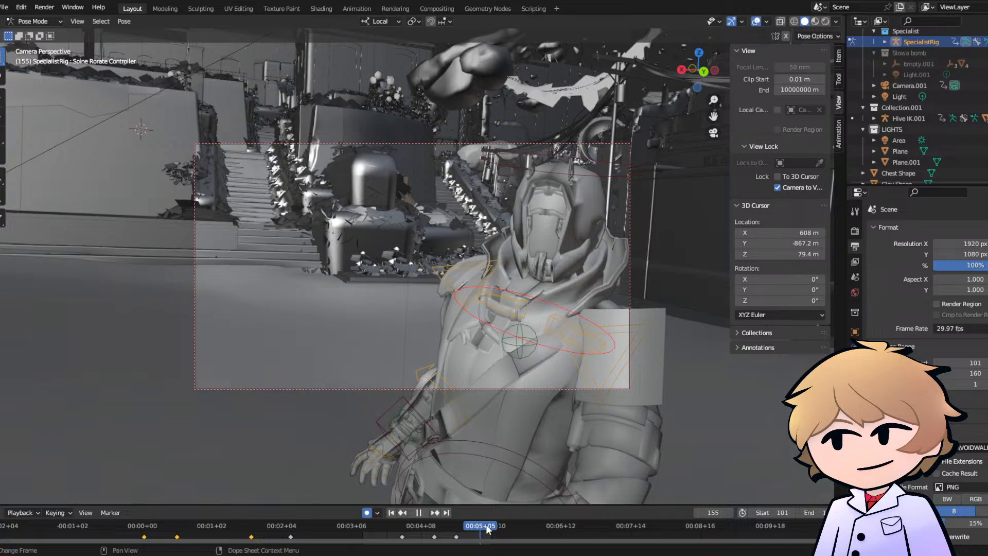
# - At frame 158, rotate the Spine Rotate Controller by about -3° to tilt the upper body slightly
pyautogui.press('space')
pyautogui.press('r')
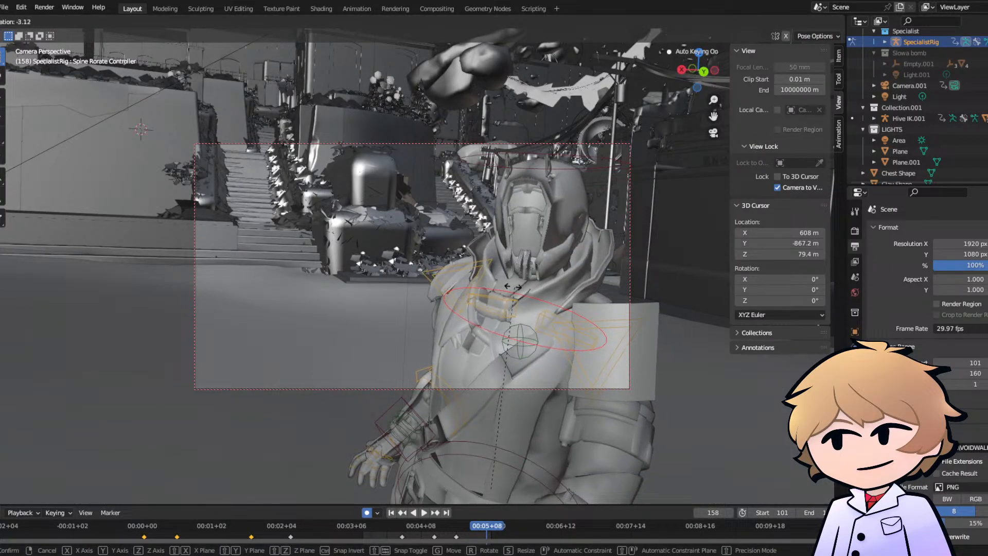
pyautogui.click(512, 286)
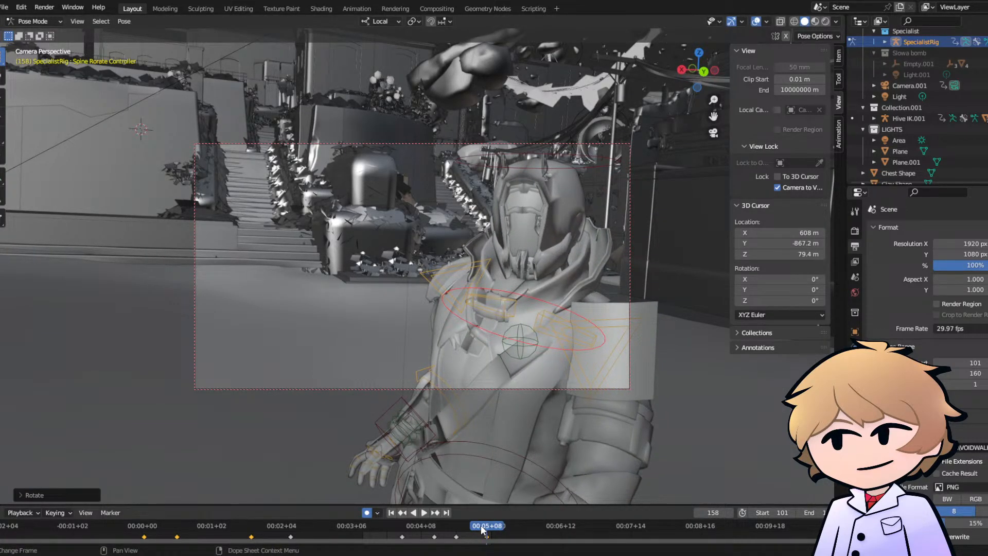
# - At frame 144, rotate the Spine Rotate Controller slightly to shift the upper body, and play back the turn from about frame 118
pyautogui.moveTo(481, 526); pyautogui.dragTo(456, 529)
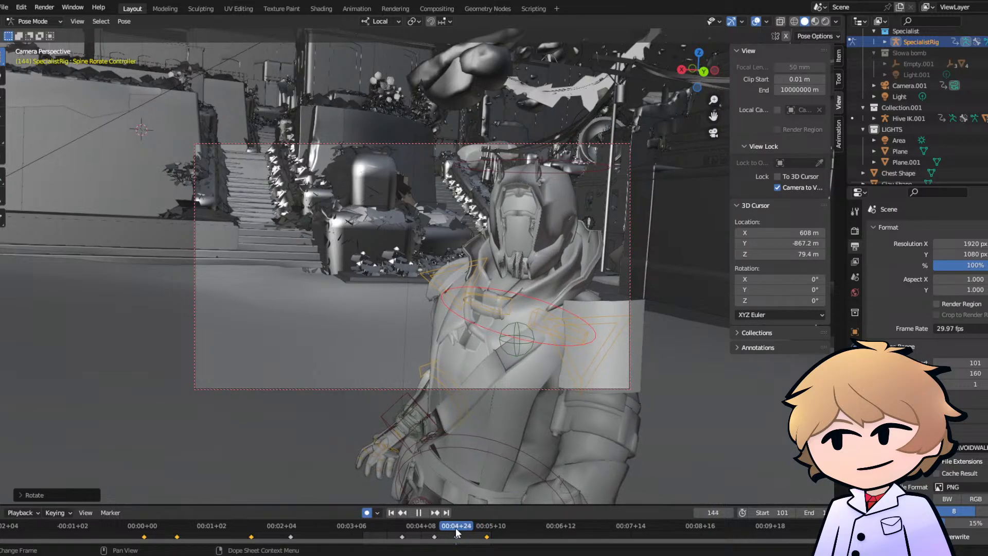
pyautogui.press('r')
pyautogui.click(463, 452)
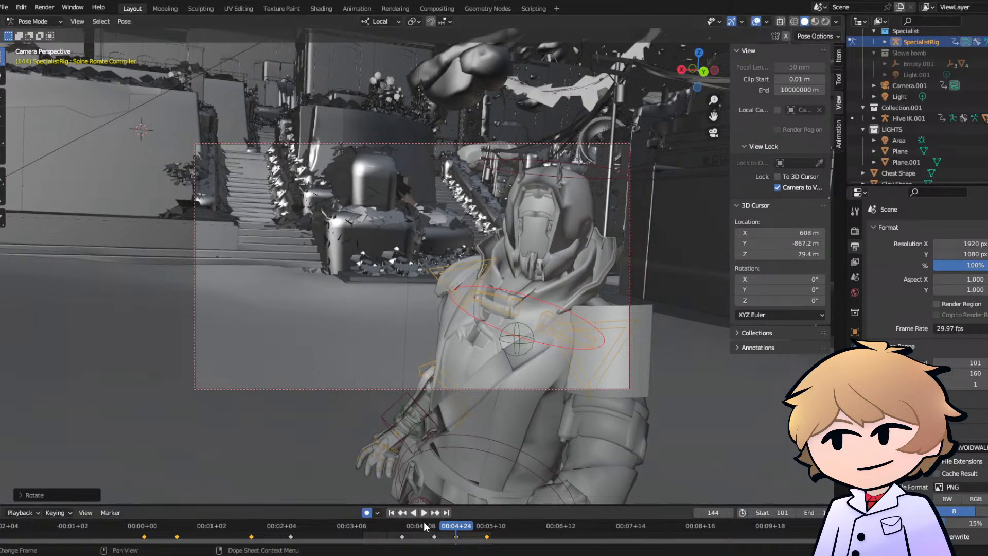
pyautogui.press('space')
pyautogui.click(401, 530)
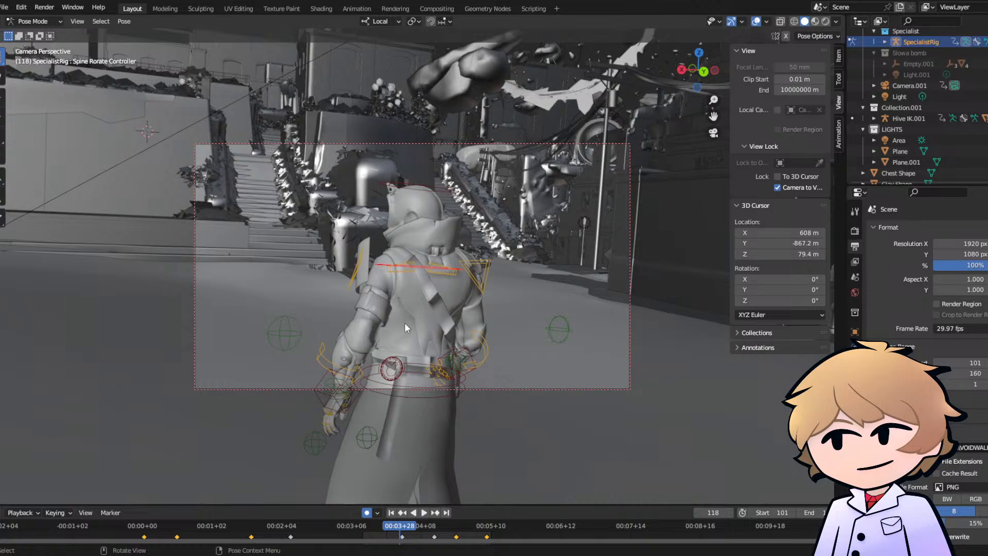
pyautogui.press('space')
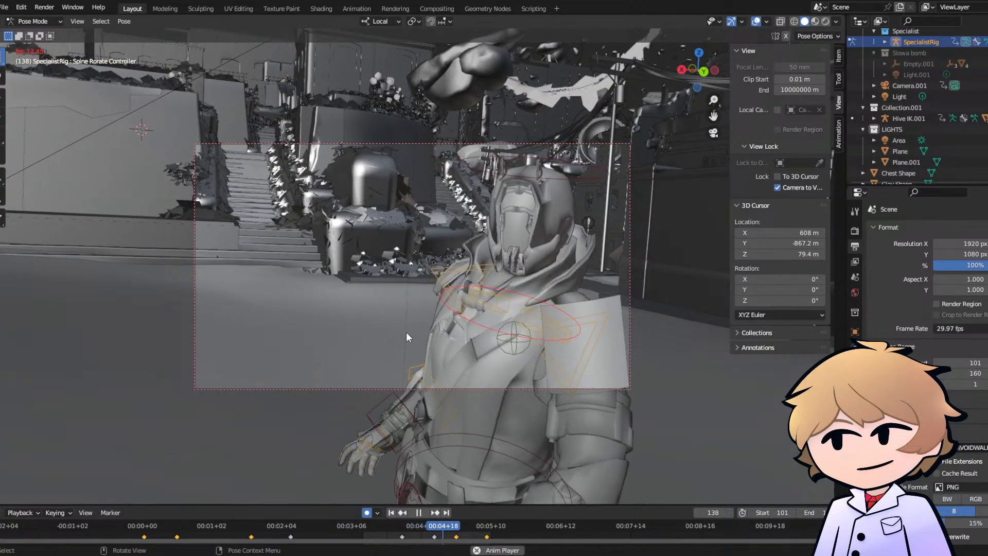
pyautogui.press('space')
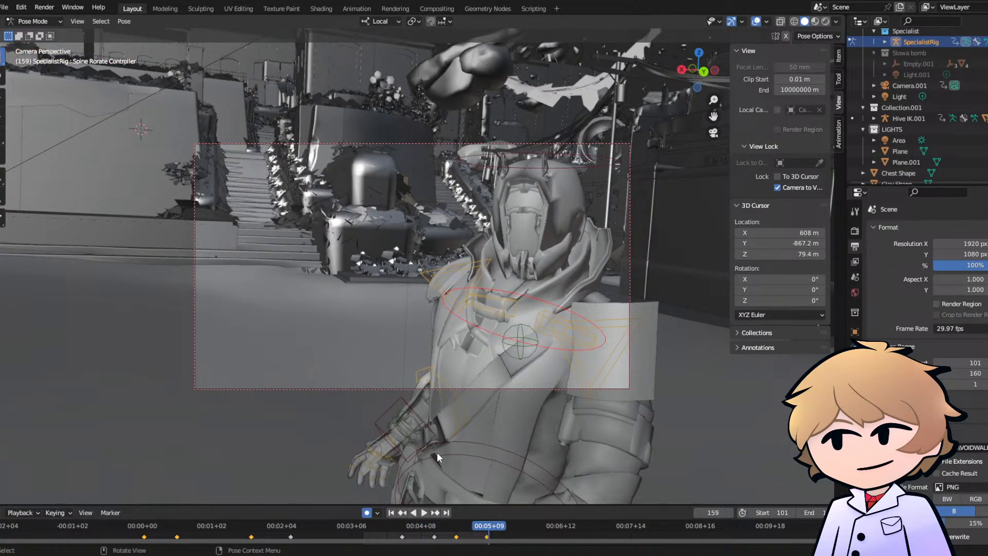
# - Compare the poses at frames 144 and 158, and undo the Spine Rotate Controller rotations made at both frames
pyautogui.press('Down')
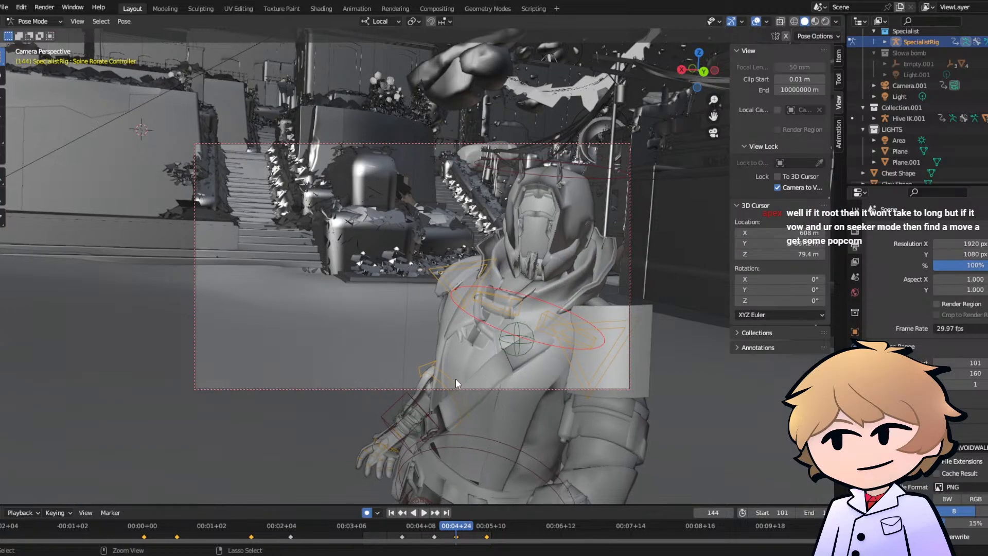
pyautogui.press('Up')
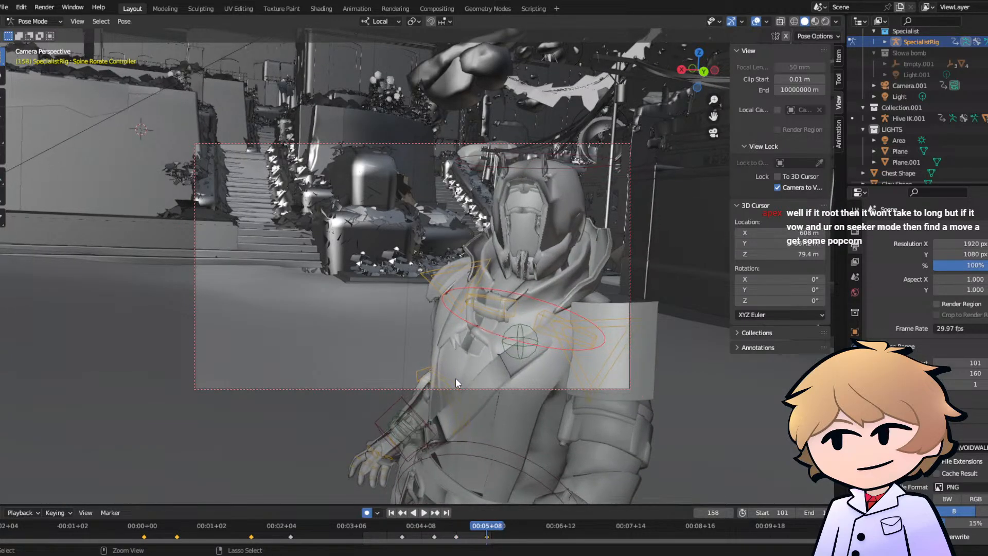
pyautogui.hotkey('ctrl', 'z')
pyautogui.hotkey('ctrl', 'z')
# - At frame 158, rotate the Pelvis controller by about -3° to tilt the body, and play back the turn
pyautogui.click(451, 450)
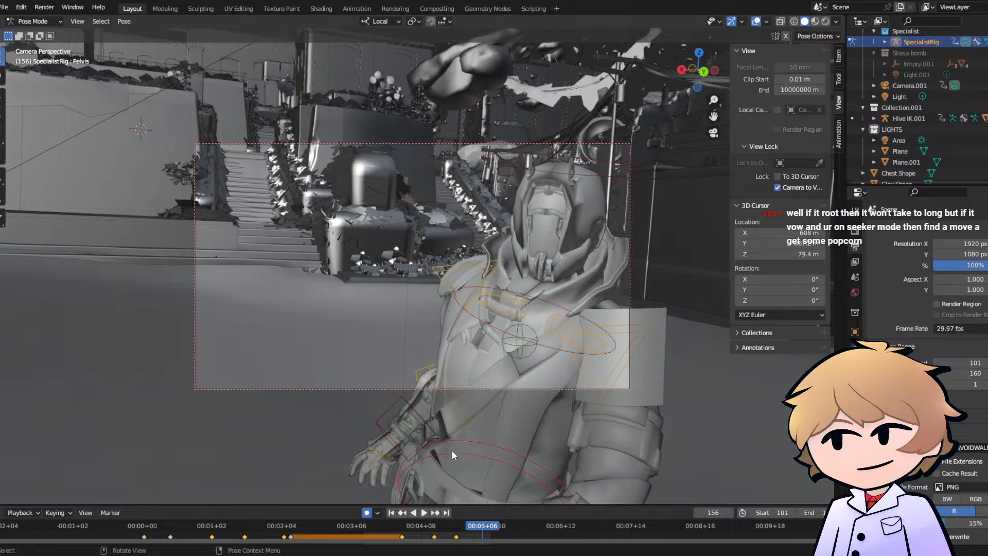
pyautogui.moveTo(488, 529); pyautogui.dragTo(486, 529)
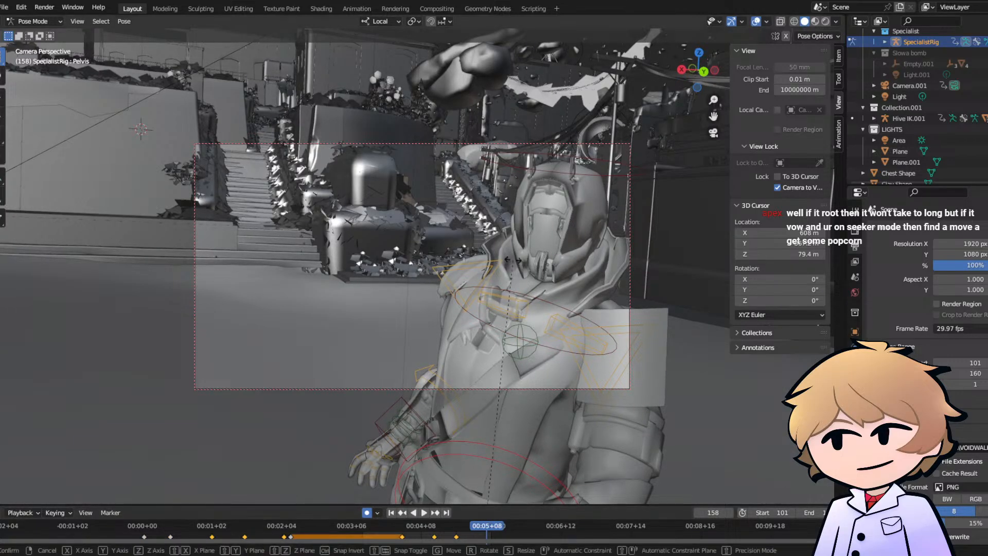
pyautogui.press('r')
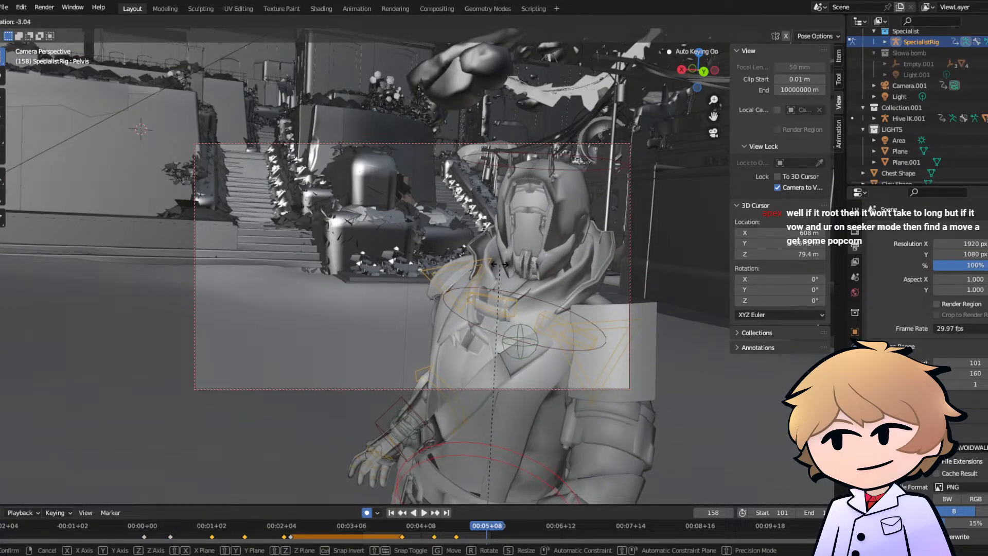
pyautogui.click(432, 440)
pyautogui.press('space')
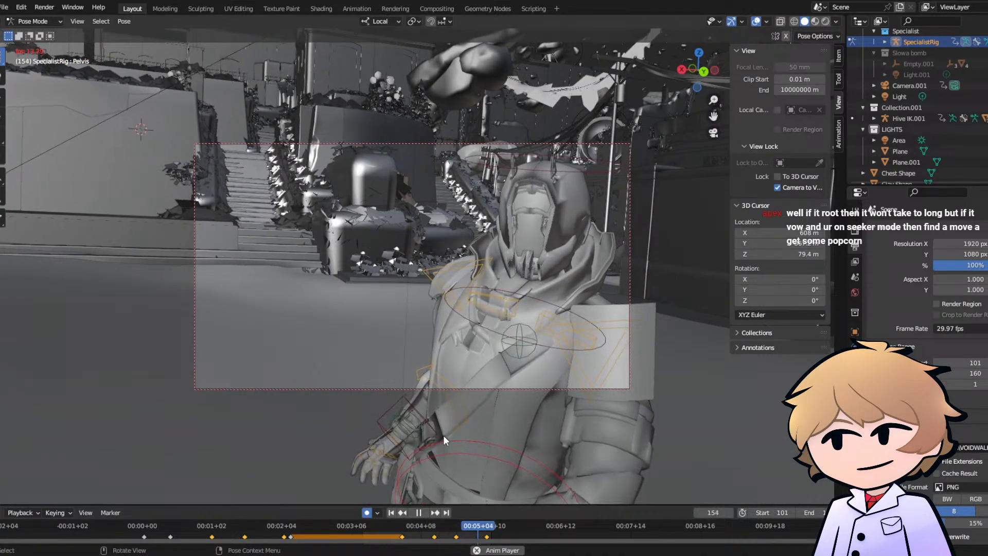
pyautogui.click(456, 527)
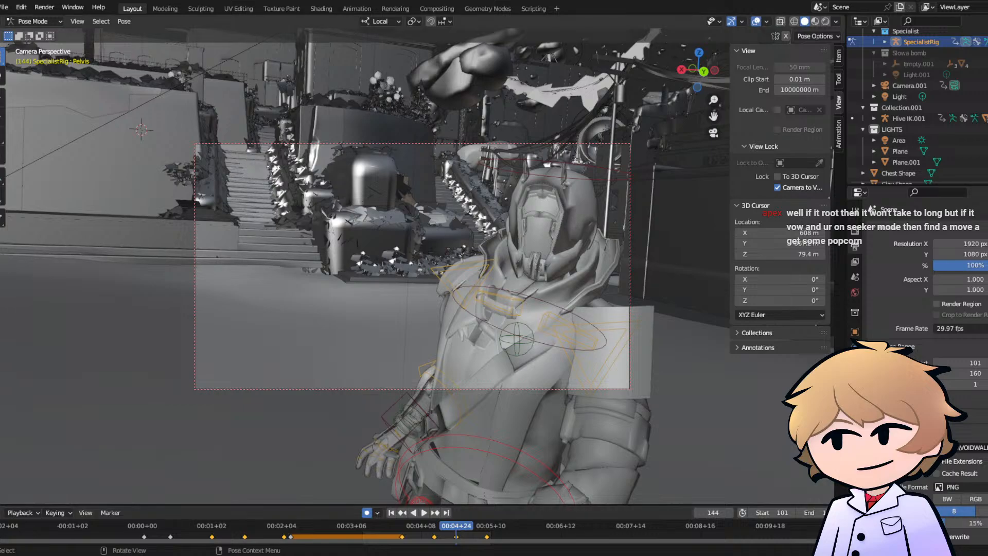
pyautogui.press('space')
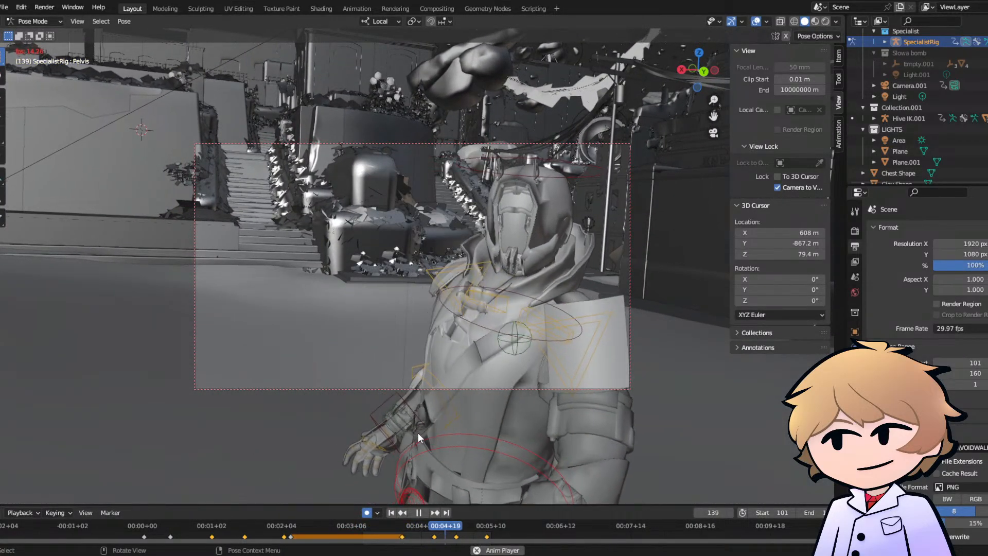
pyautogui.press('space')
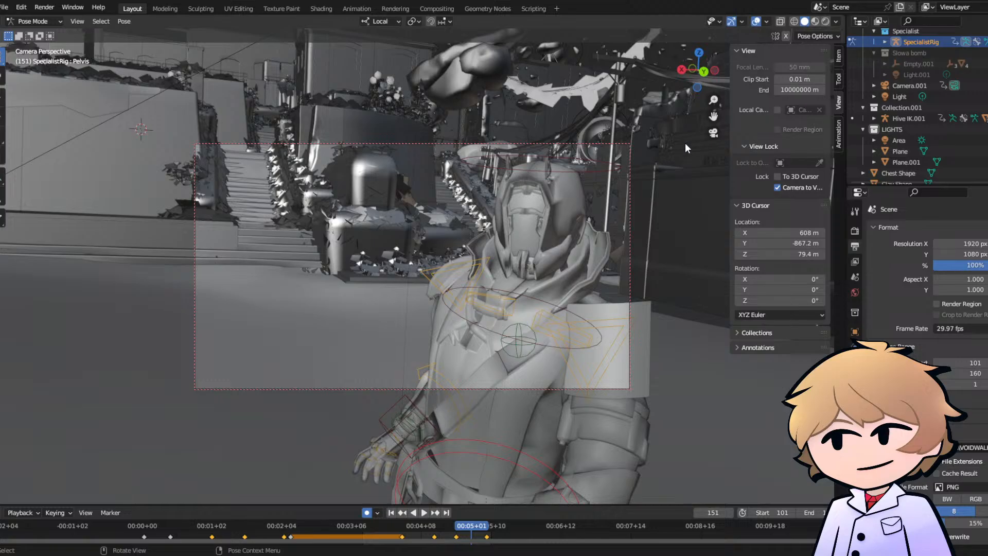
# - At frame 128, insert a Location, Rotation, Scale & Custom Properties keyframe on the Hand.L IK Controller, working outside the camera view
pyautogui.click(713, 133)
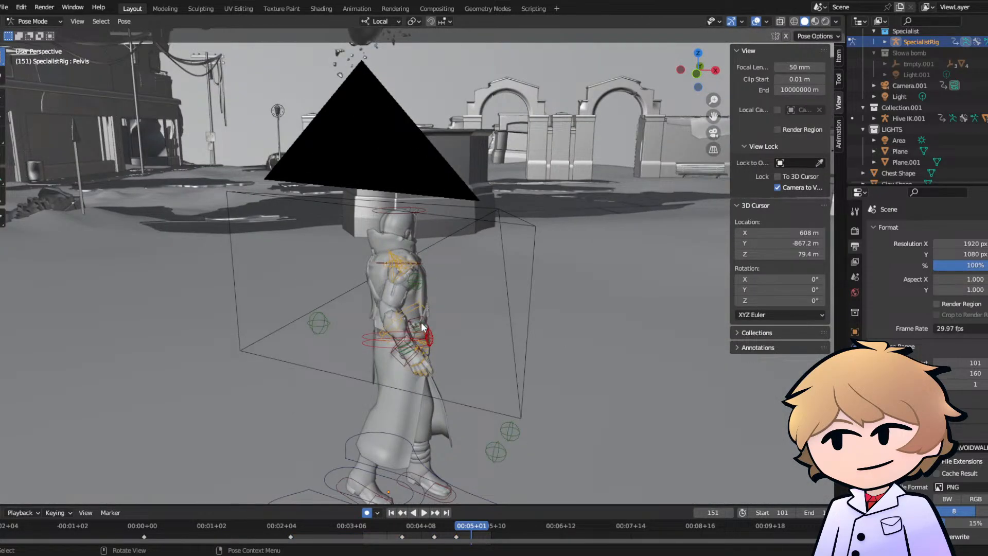
pyautogui.moveTo(462, 318); pyautogui.dragTo(448, 340, button='middle')
pyautogui.moveTo(465, 531); pyautogui.dragTo(423, 525)
pyautogui.click(421, 515)
pyautogui.press('i')
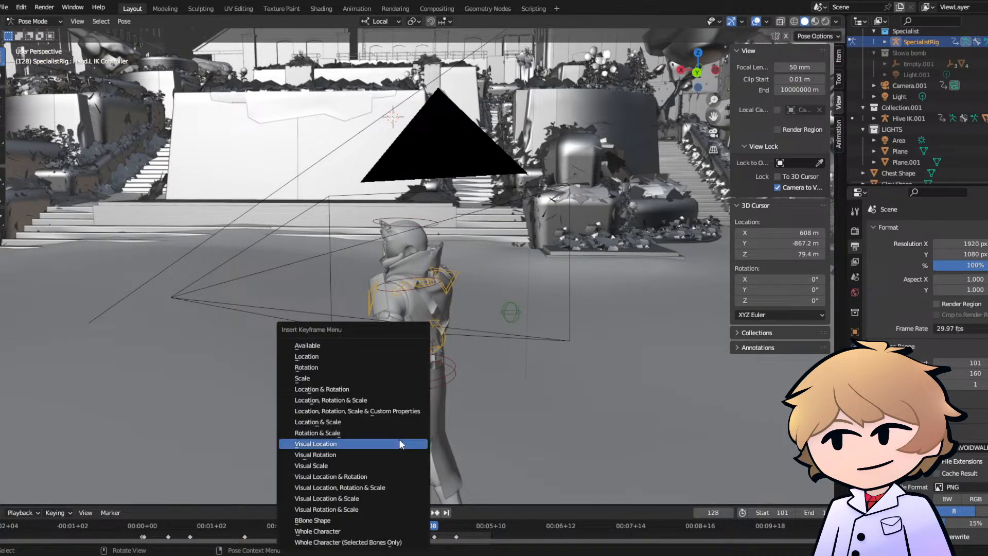
pyautogui.click(389, 412)
# - Move the Hand.L IK Controller back beside the hip at frame 144, key its pose at frame 158, and review the motion through the camera
pyautogui.moveTo(431, 525); pyautogui.dragTo(460, 528)
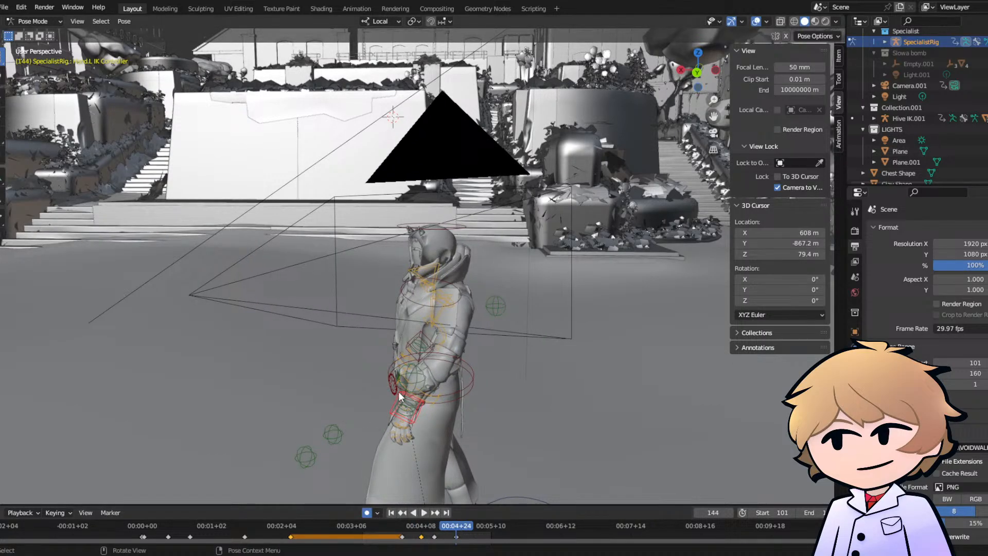
pyautogui.press('g')
pyautogui.click(423, 437)
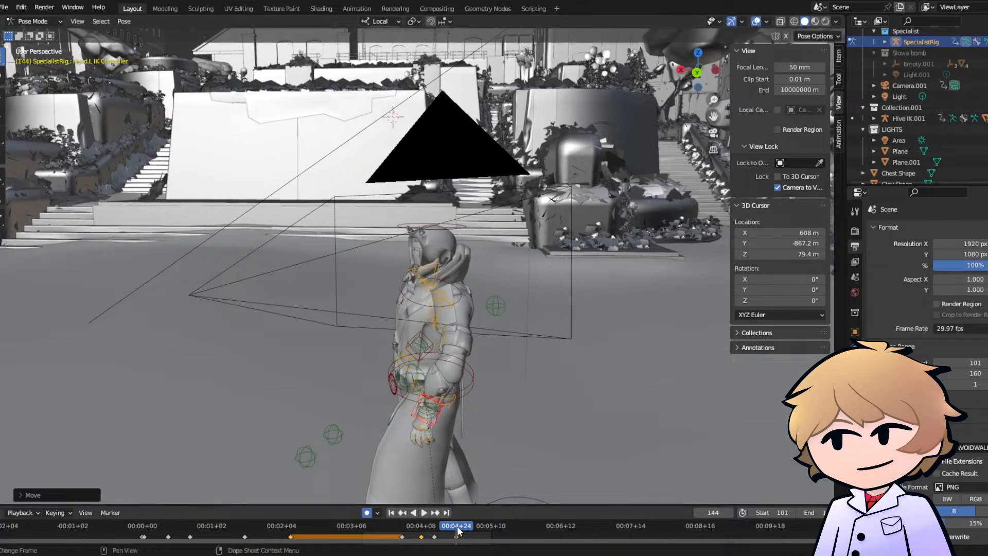
pyautogui.moveTo(458, 530); pyautogui.dragTo(489, 529)
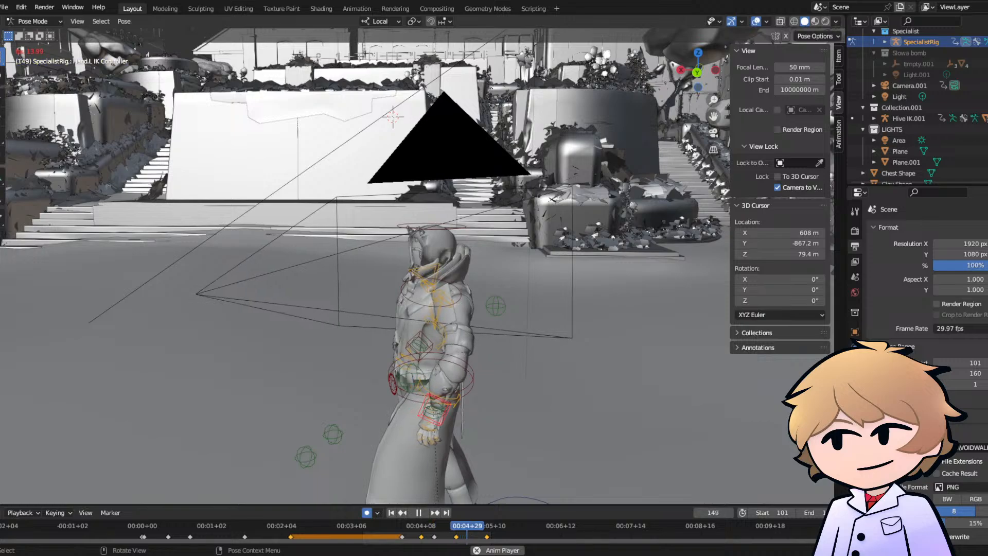
pyautogui.click(713, 132)
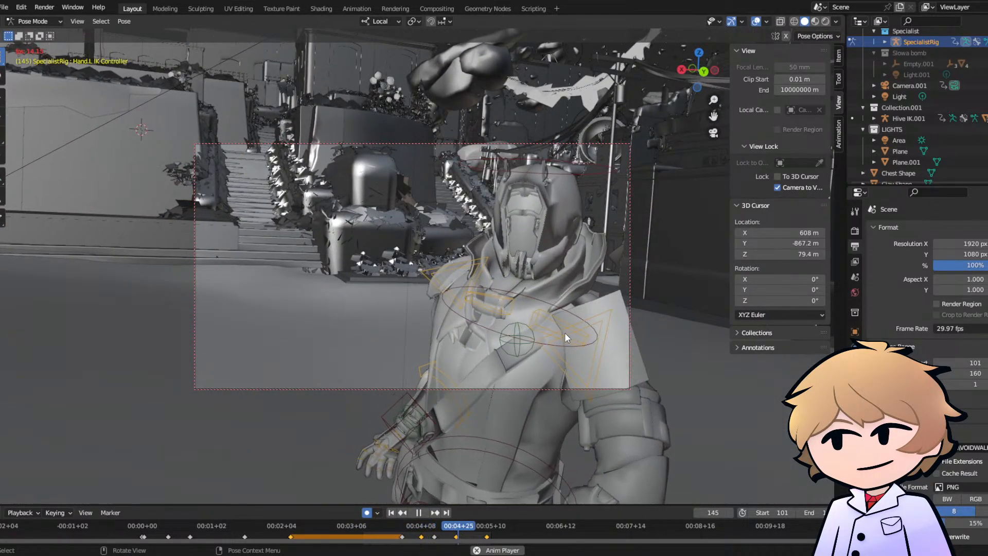
pyautogui.press('space')
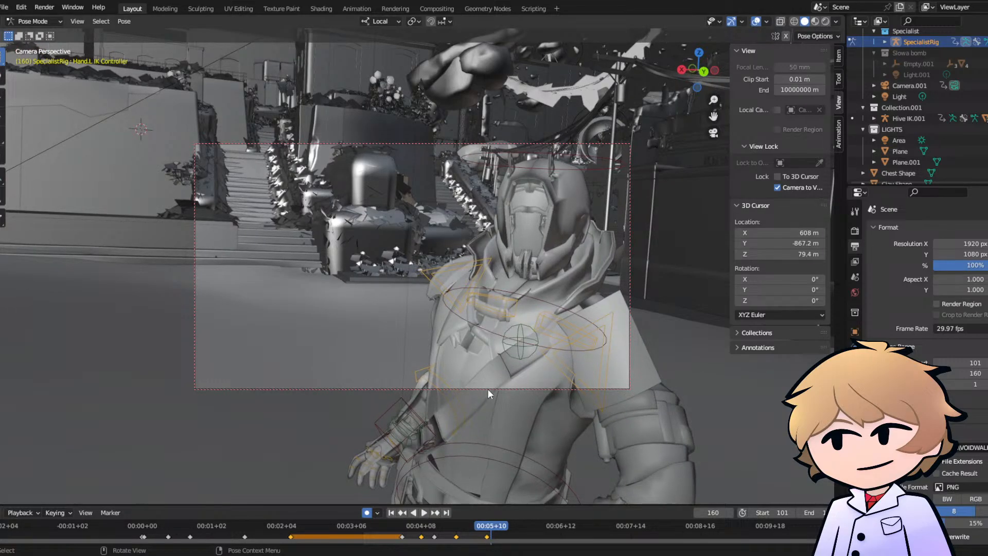
pyautogui.click(557, 318)
pyautogui.press('r')
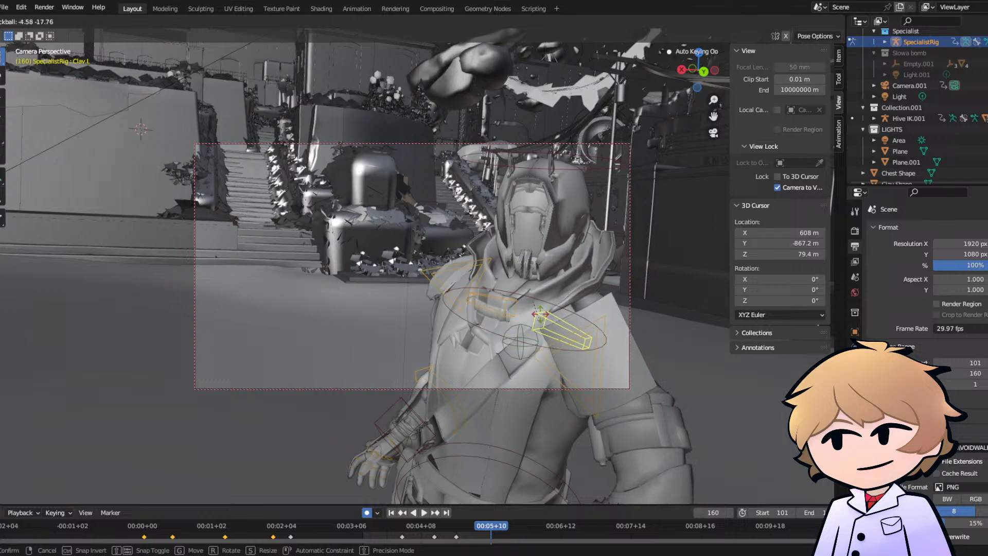
pyautogui.click(460, 387)
# - Keyframe the Clav.L bone at frame 130, and rotate it by about -6° at frame 145 to raise the shoulder
pyautogui.click(403, 524)
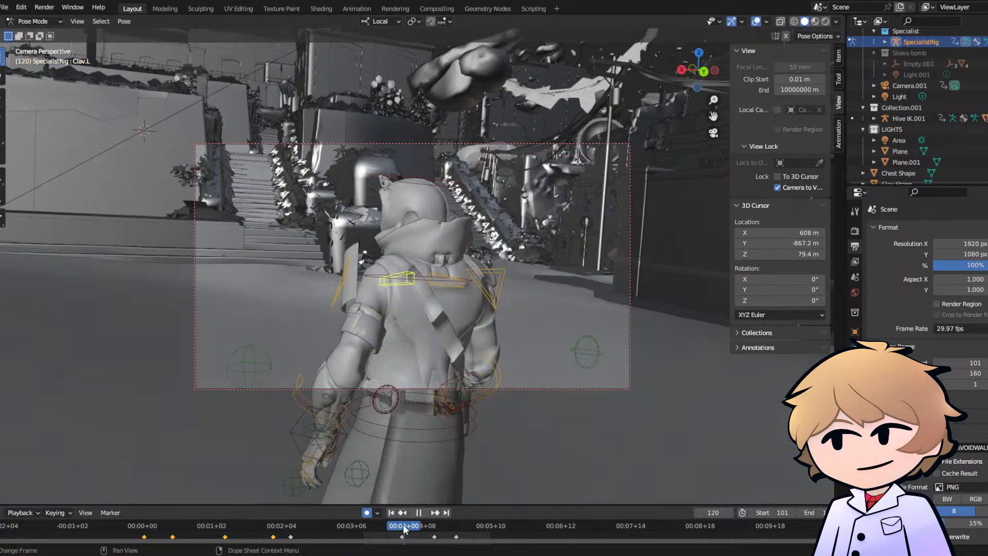
pyautogui.press('space')
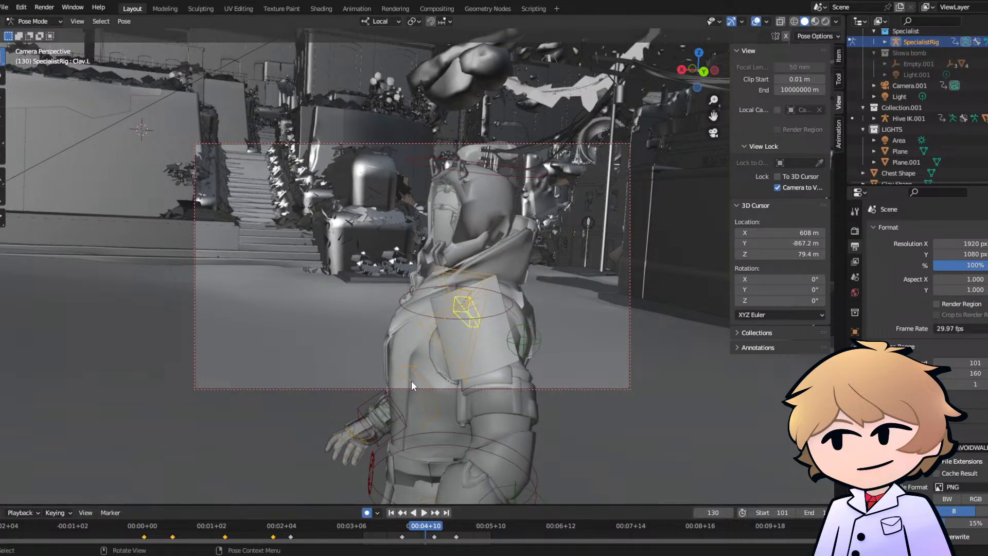
pyautogui.press('i')
pyautogui.click(411, 380)
pyautogui.press('space')
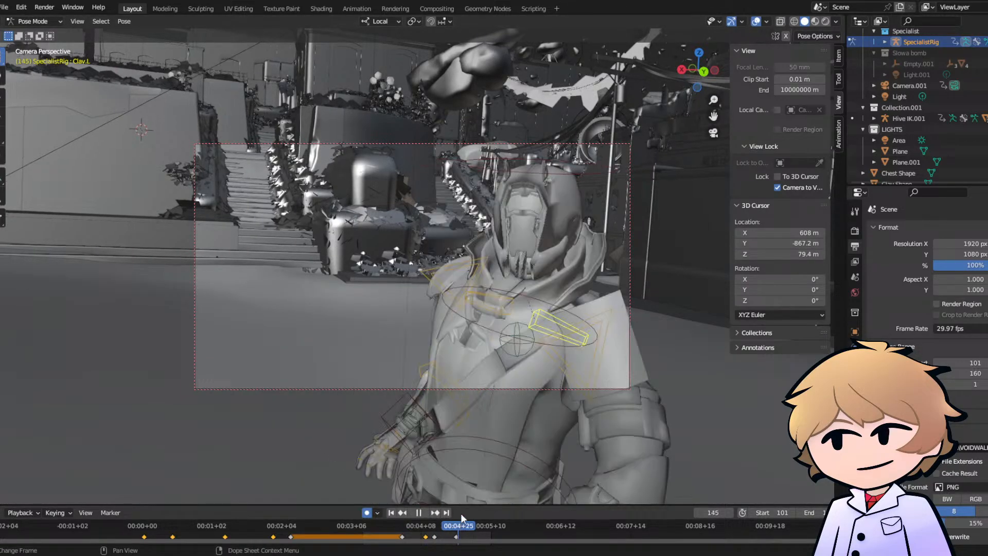
pyautogui.press('r')
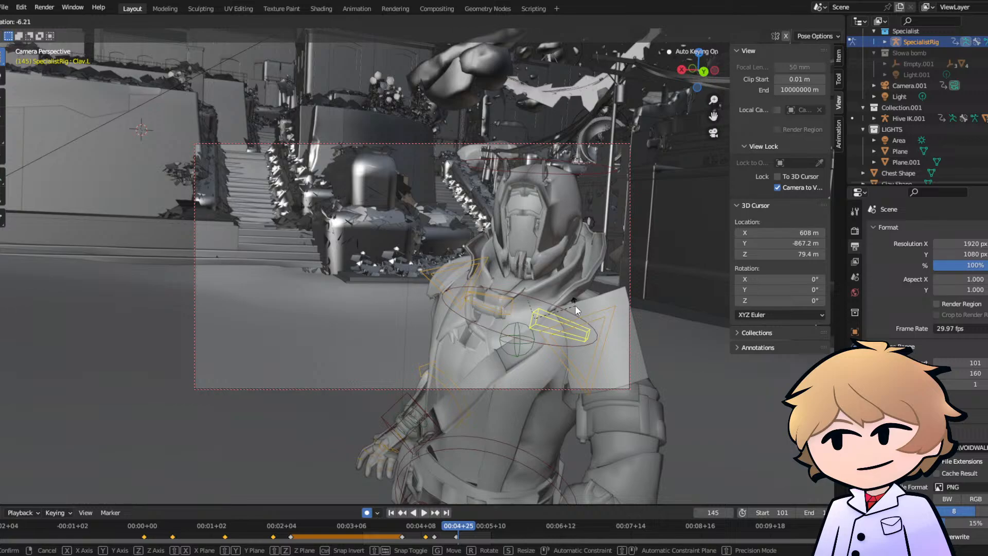
pyautogui.click(576, 305)
# - Rotate the Clav.R bone by about 7.5° at frame 145, and adjust its rotation at frame 130 from outside the camera view
pyautogui.press('r')
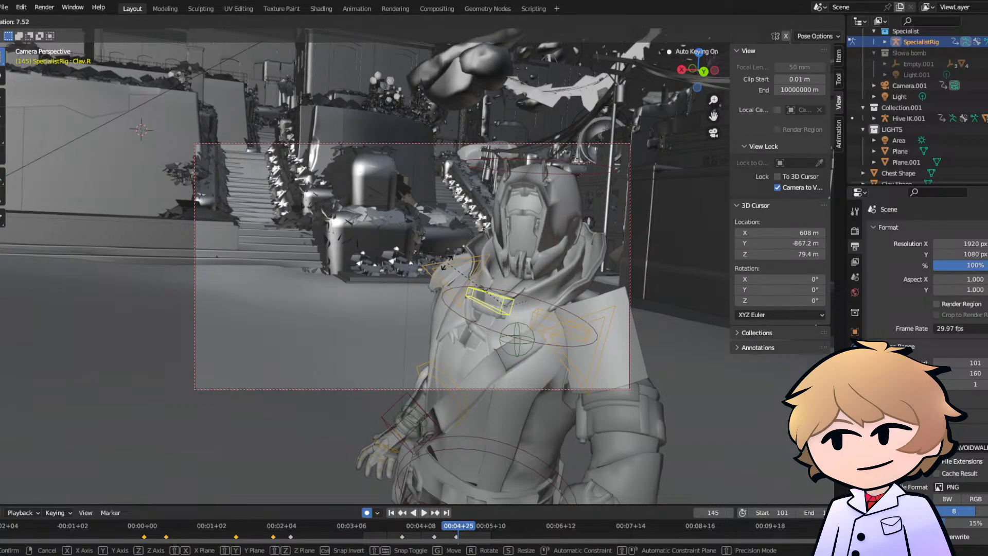
pyautogui.click(447, 266)
pyautogui.moveTo(437, 520); pyautogui.dragTo(425, 519)
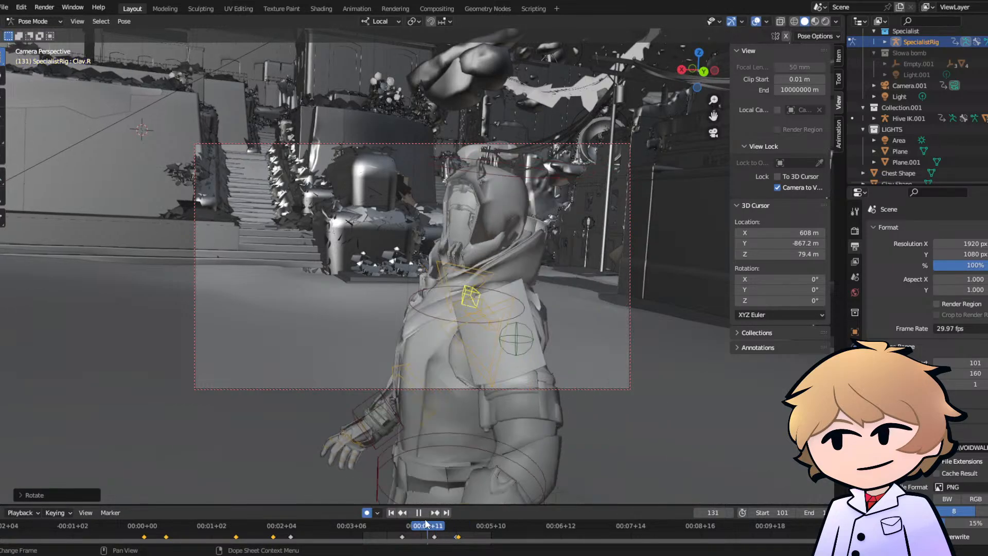
pyautogui.press('r')
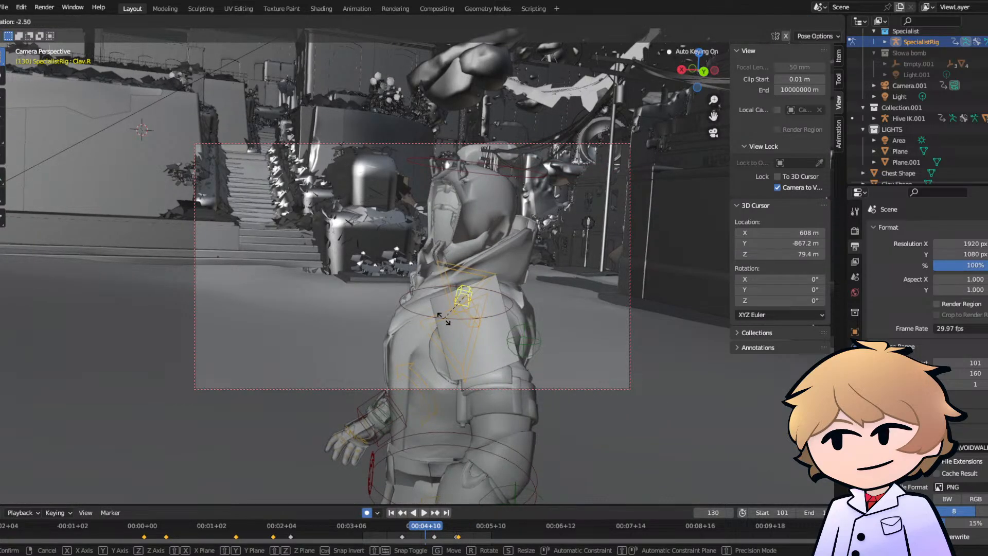
pyautogui.rightClick(444, 319)
pyautogui.moveTo(724, 134); pyautogui.dragTo(649, 138, button='middle')
pyautogui.press('r')
pyautogui.click(431, 261)
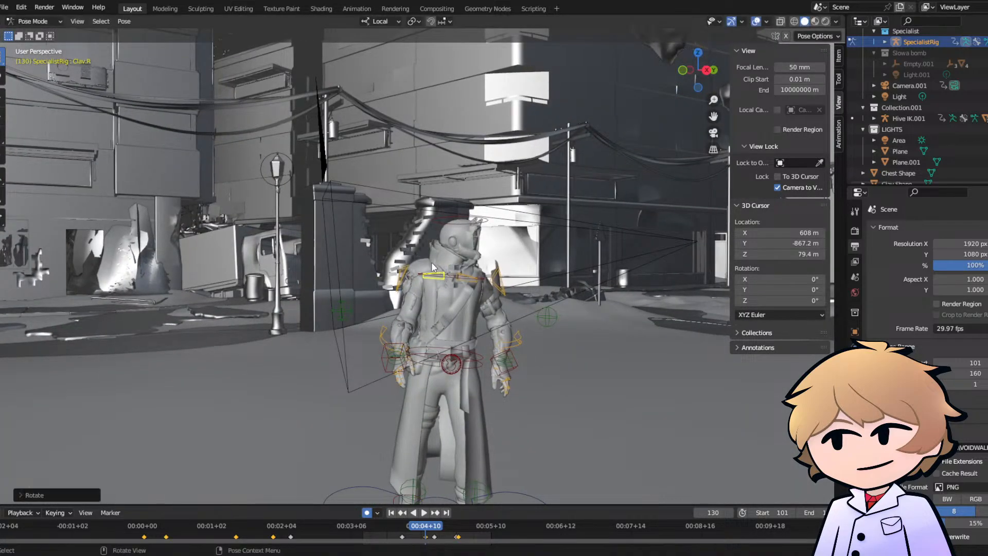
# - At frame 130, rotate the Clav.L bone slightly, and play back the shoulder motion through the camera
pyautogui.click(471, 278)
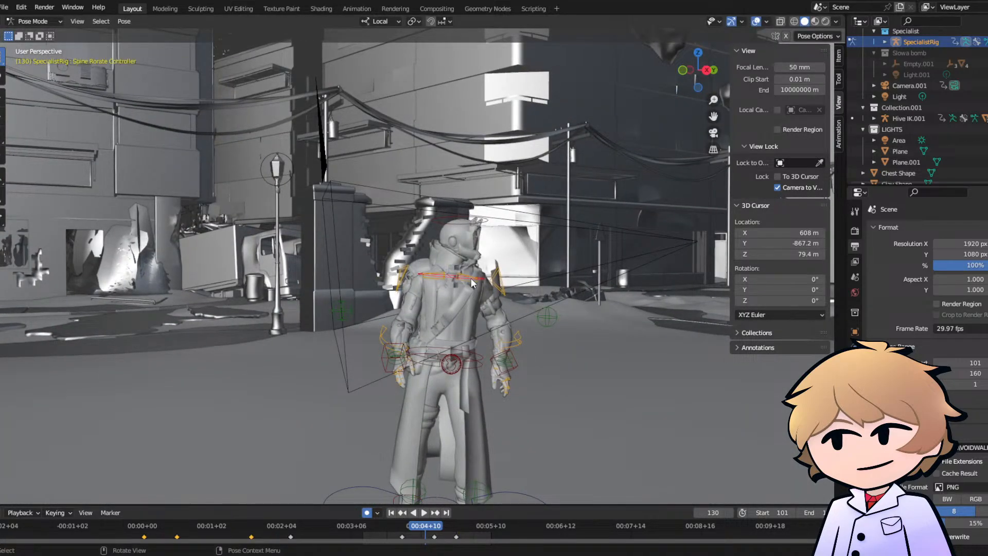
pyautogui.click(470, 285)
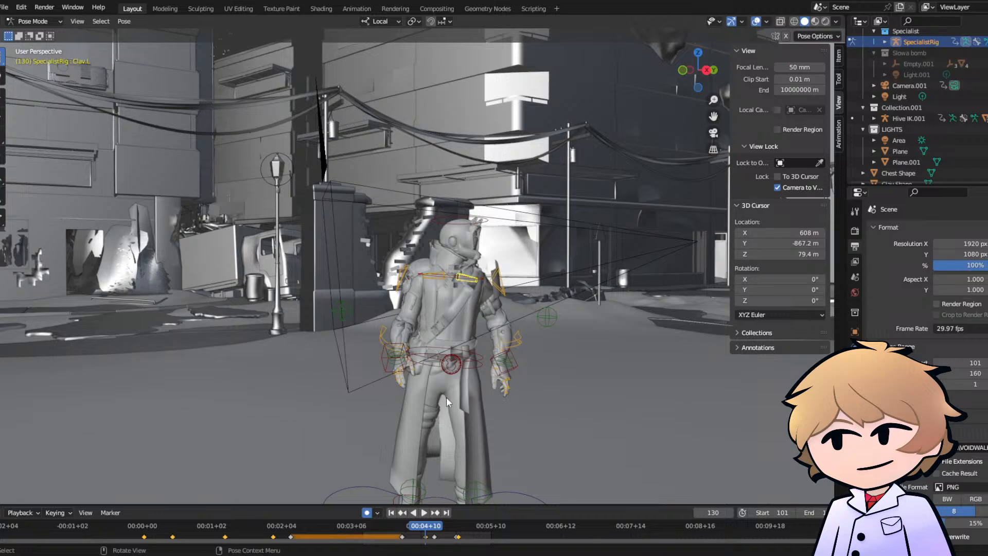
pyautogui.press('r')
pyautogui.click(529, 298)
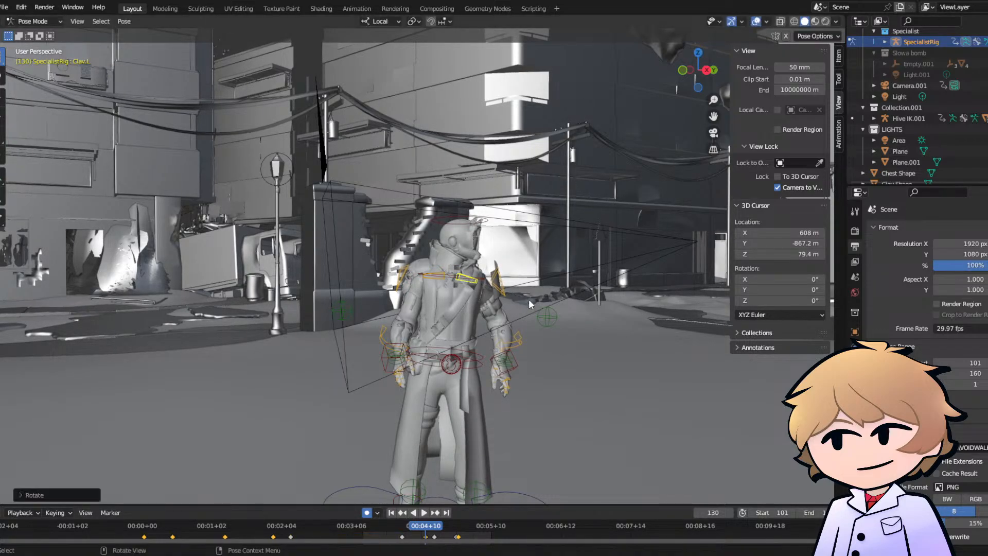
pyautogui.press('space')
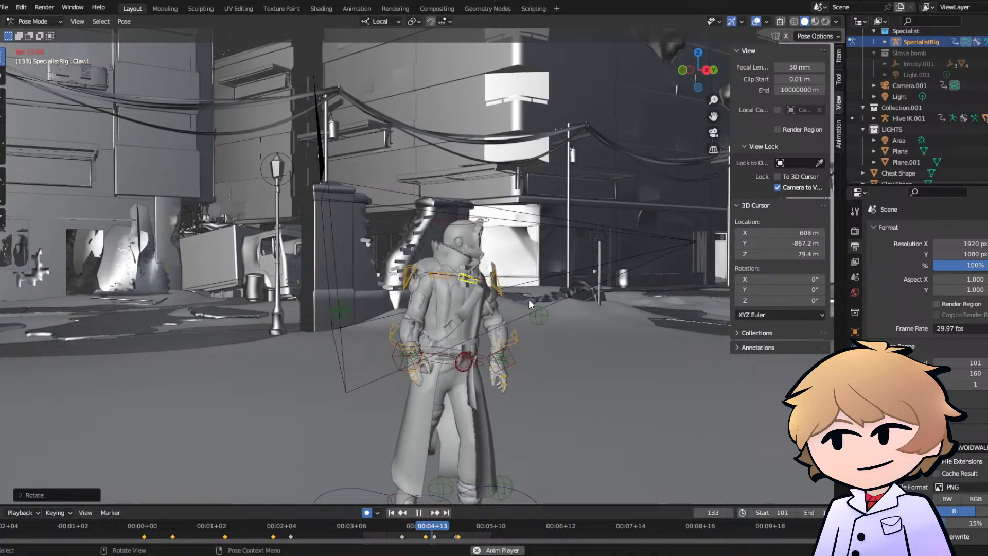
pyautogui.click(713, 133)
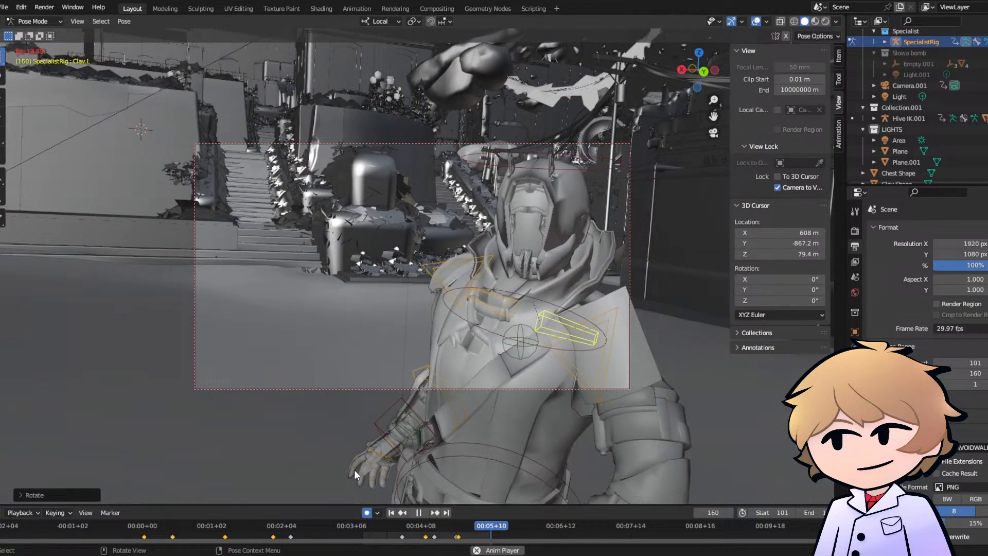
# - Play back and scrub the turn between frames 101 and 160, examining the shoulder and body motion from outside and through the camera
pyautogui.press('space')
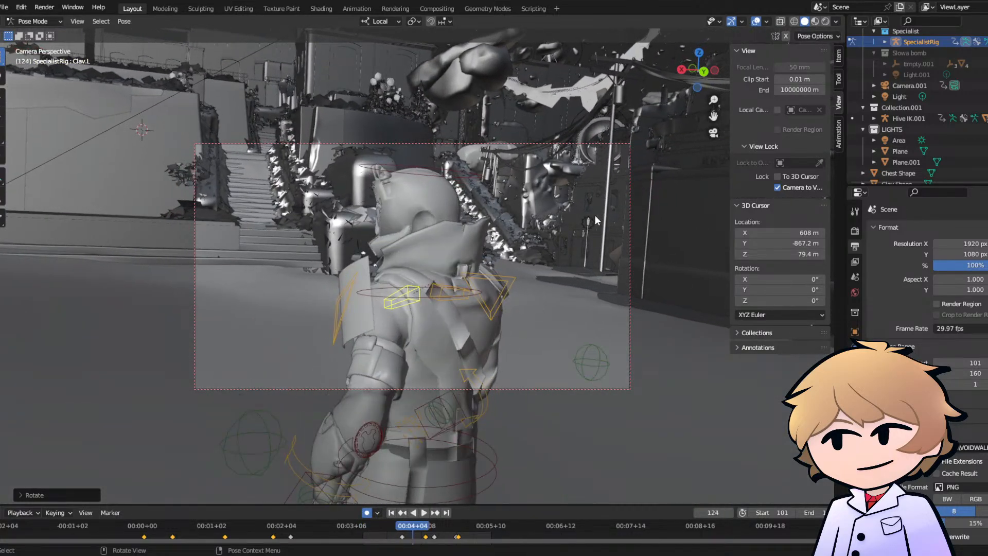
pyautogui.press('space')
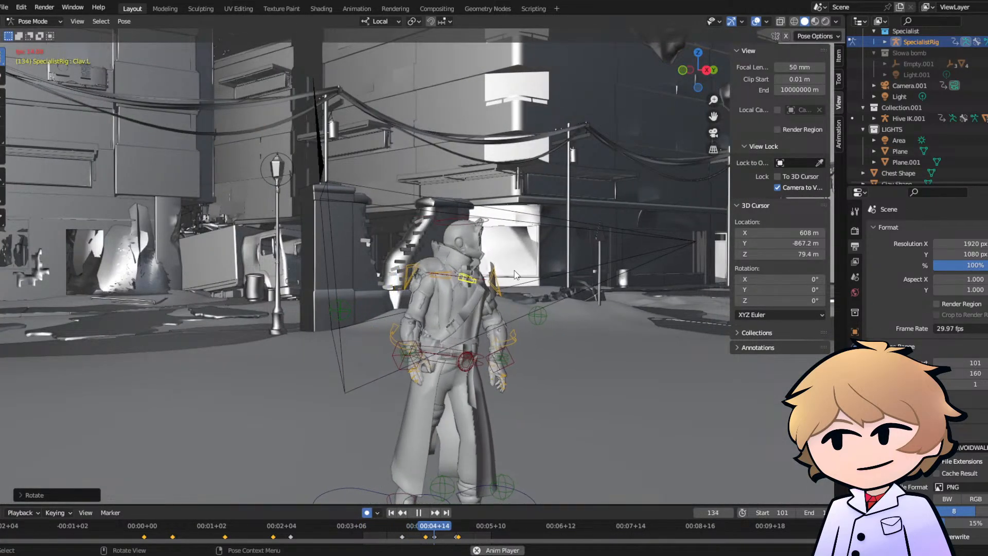
pyautogui.press('space')
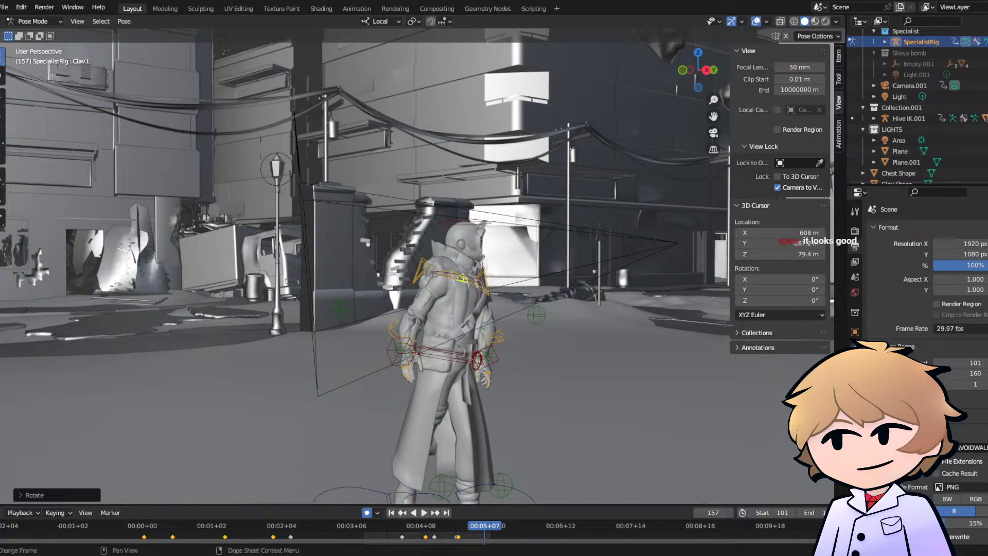
pyautogui.click(713, 133)
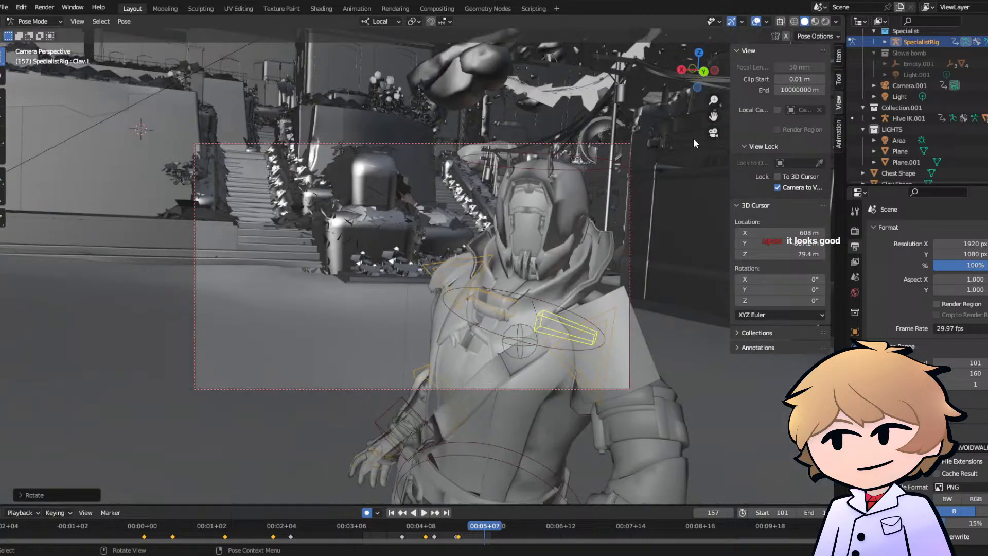
pyautogui.click(365, 526)
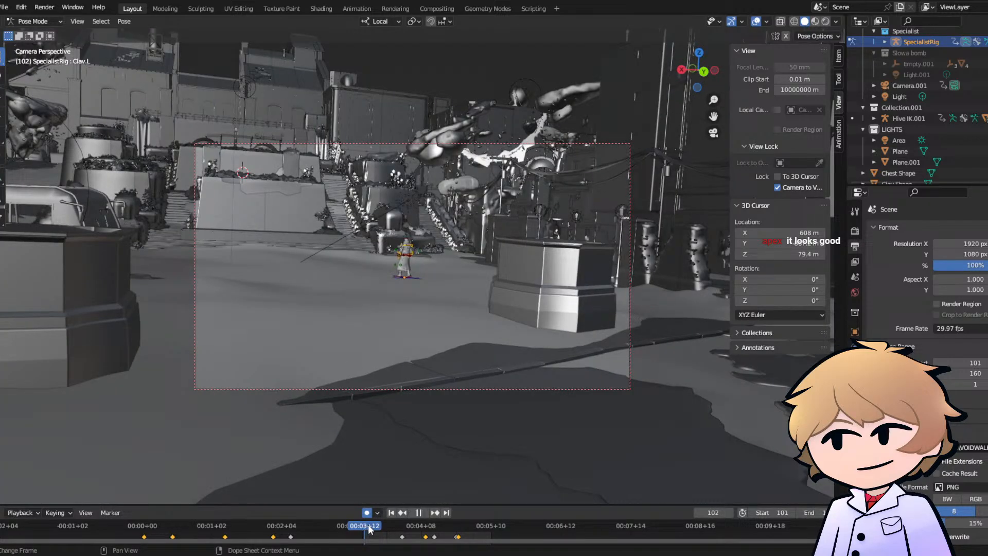
pyautogui.moveTo(368, 529); pyautogui.dragTo(393, 526)
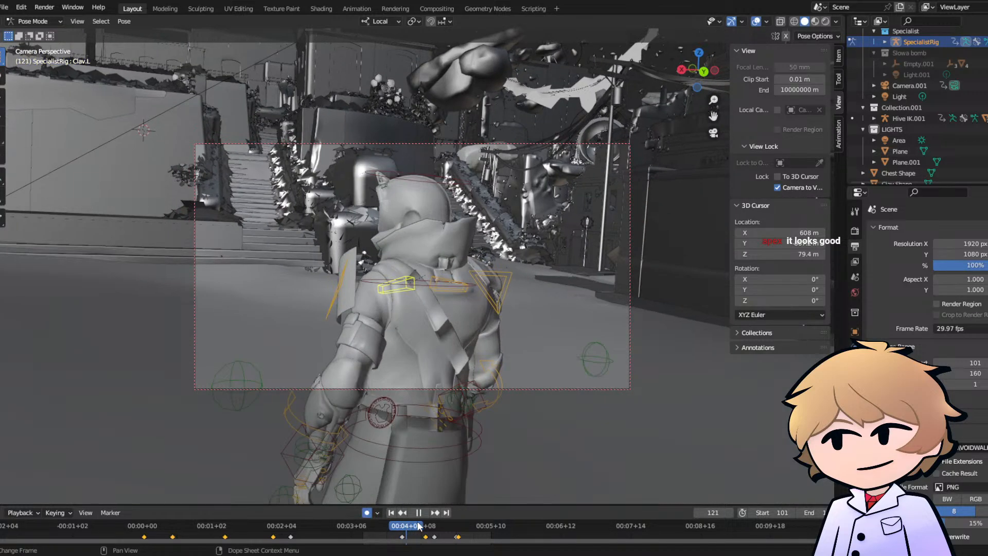
pyautogui.press('space')
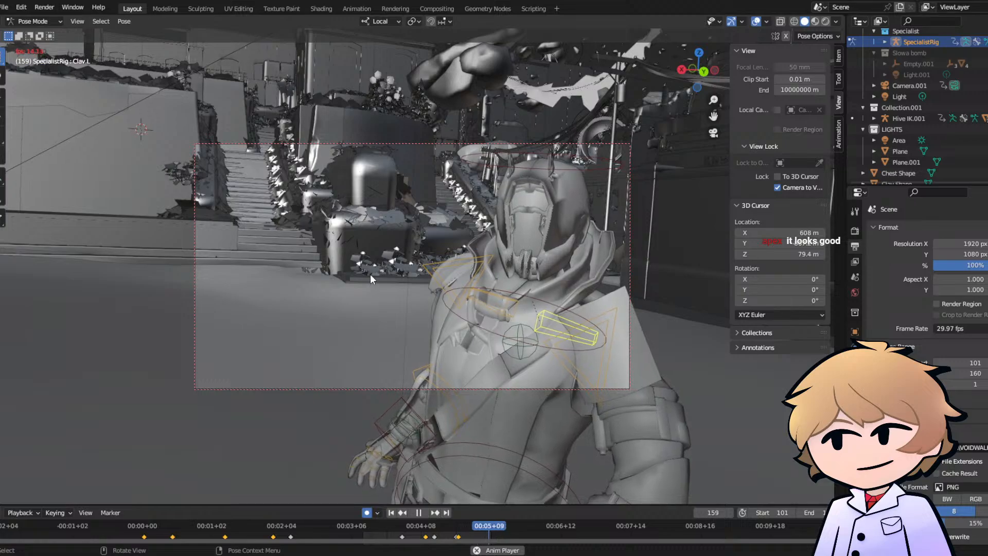
pyautogui.press('space')
pyautogui.press('space')
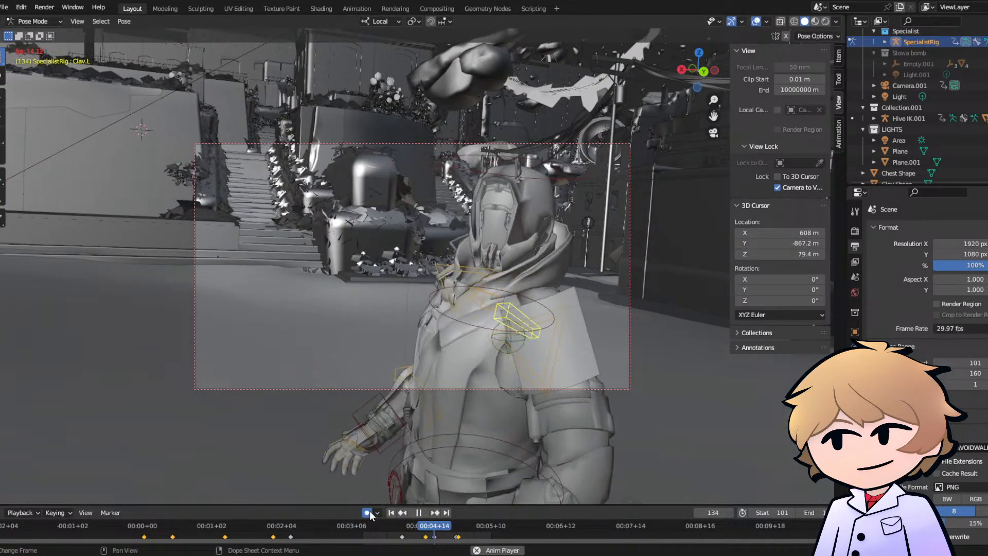
pyautogui.press('space')
pyautogui.click(369, 527)
pyautogui.press('space')
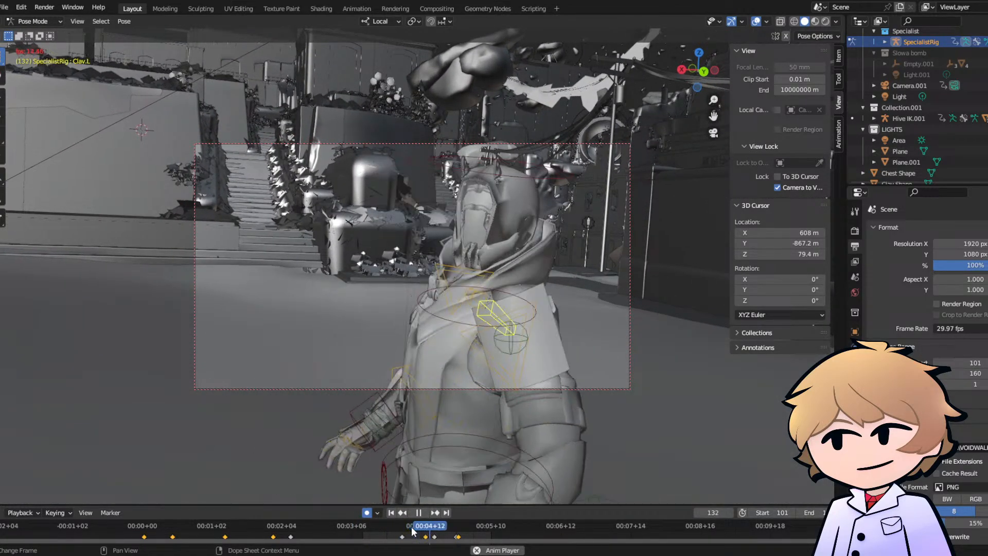
pyautogui.press('space')
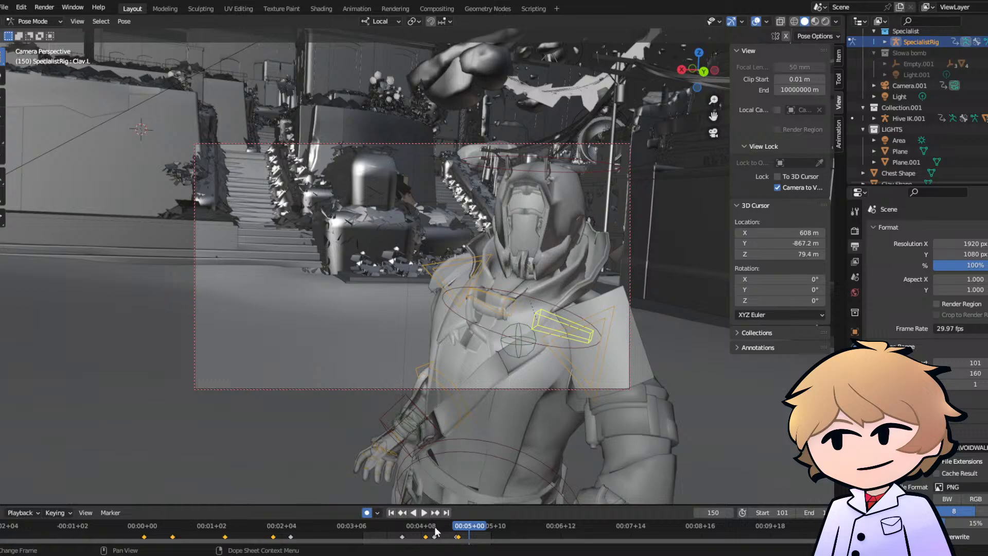
pyautogui.click(435, 531)
pyautogui.press('space')
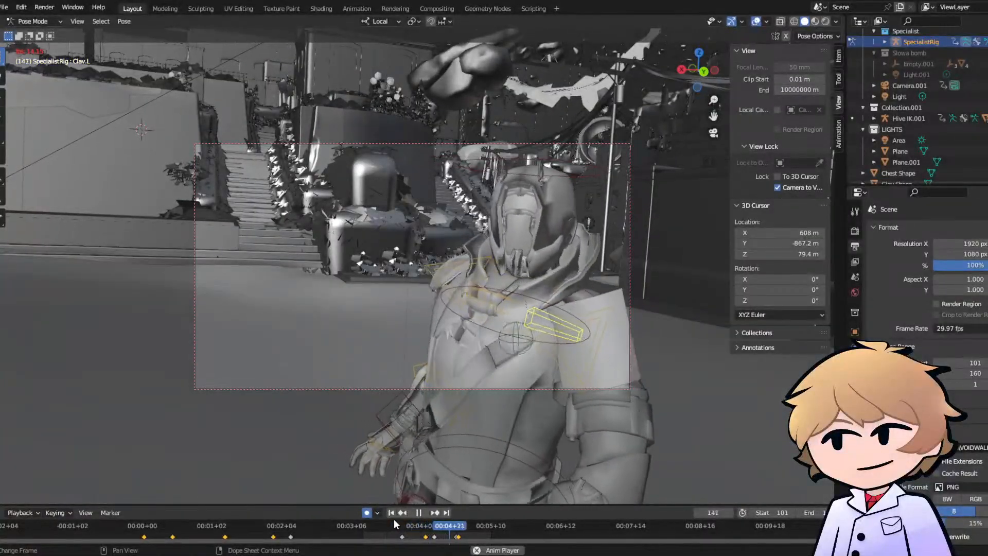
pyautogui.press('space')
pyautogui.click(406, 525)
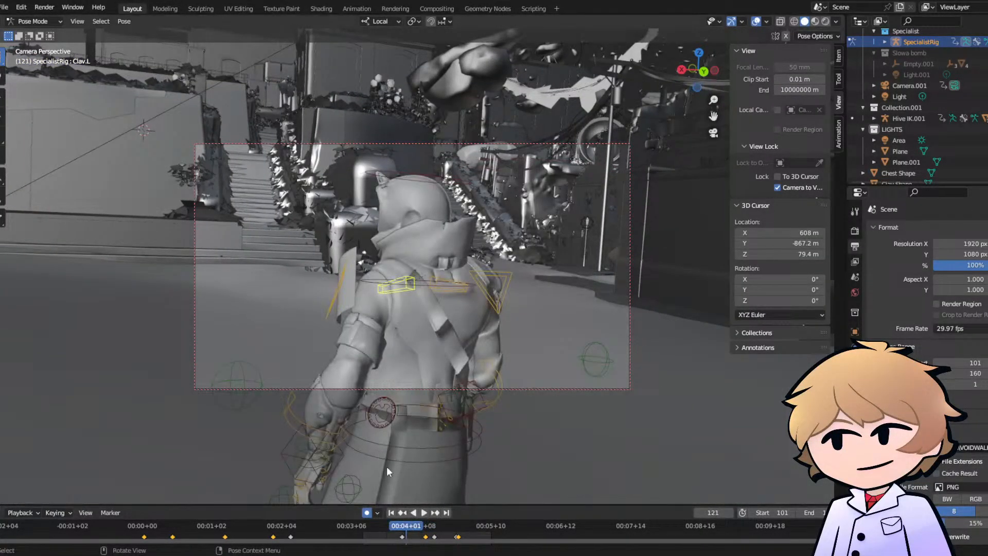
pyautogui.press('space')
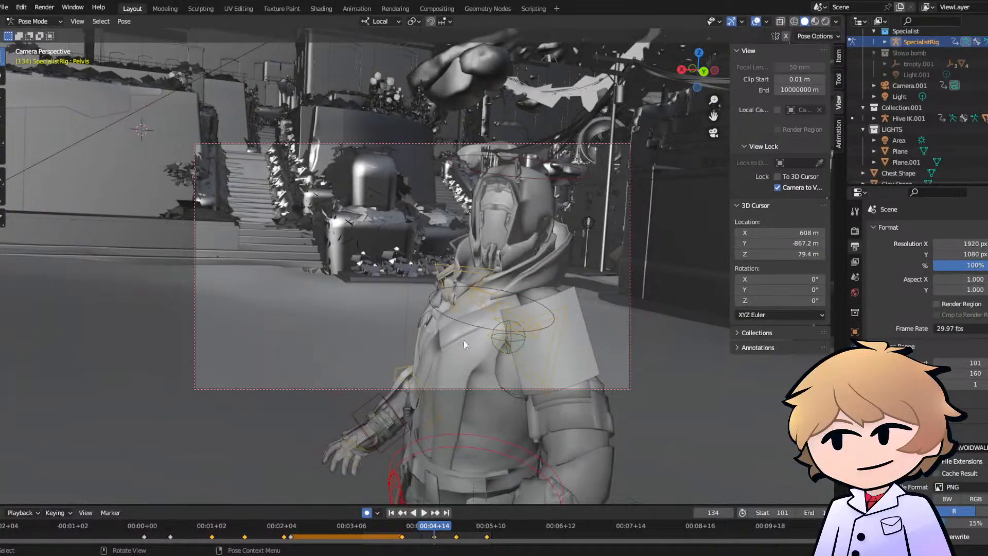
# - Lower the Pelvis bone slightly at frame 134, working from outside the camera view
pyautogui.click(712, 136)
pyautogui.moveTo(533, 328); pyautogui.dragTo(438, 254, button='middle')
pyautogui.scroll(5, 437, 255)
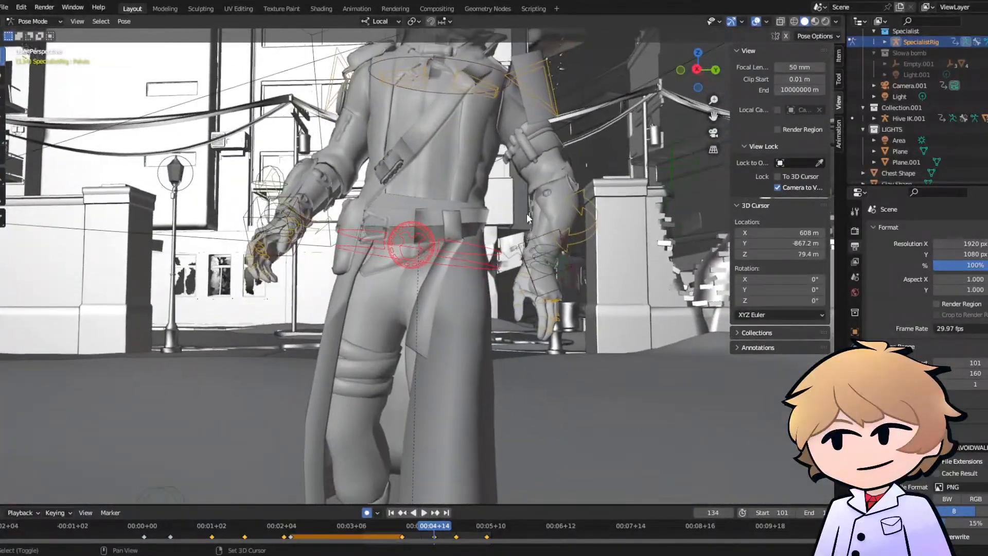
pyautogui.moveTo(527, 213); pyautogui.dragTo(443, 227, button='middle')
pyautogui.press('g')
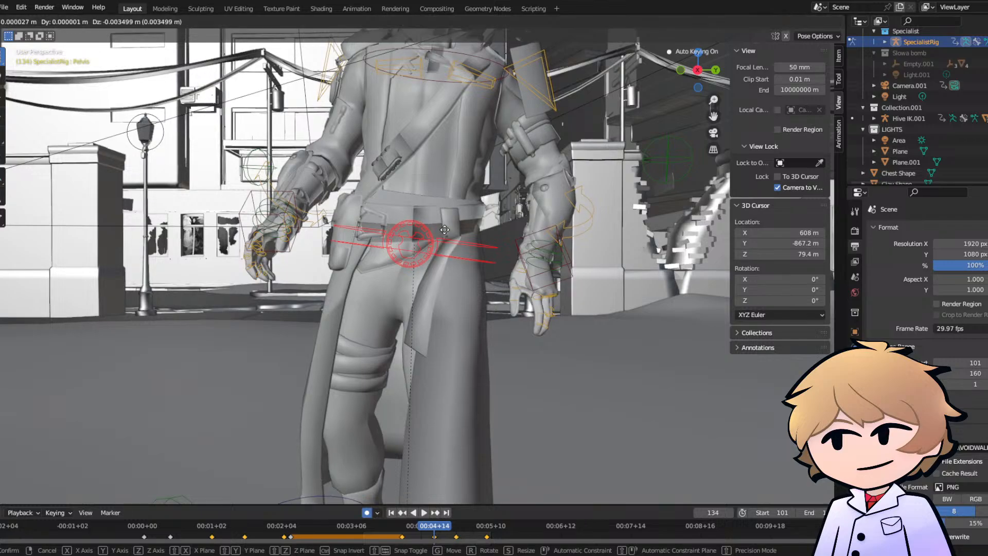
pyautogui.click(446, 234)
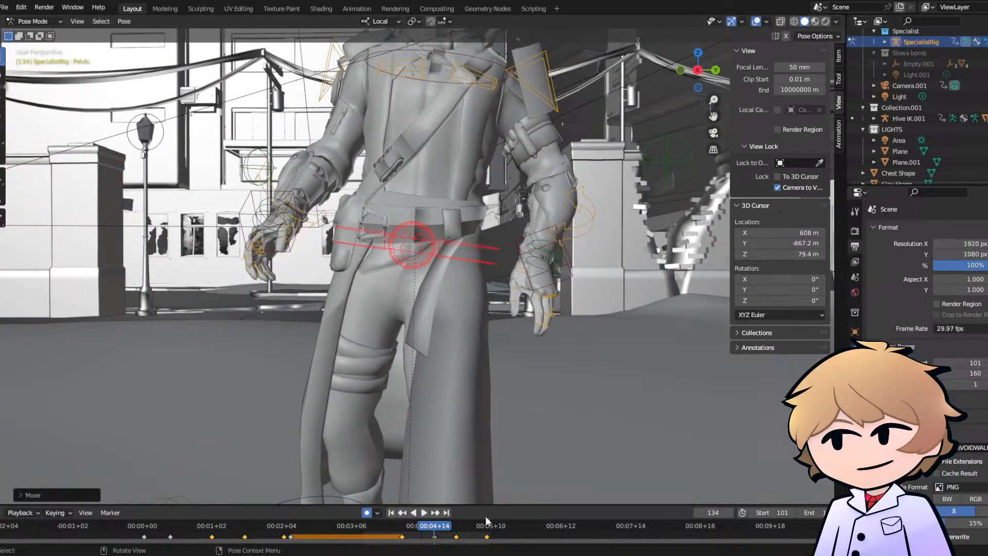
# - Lower the Pelvis bone by about 0.017 m at frame 144, and play back the hip motion
pyautogui.click(456, 527)
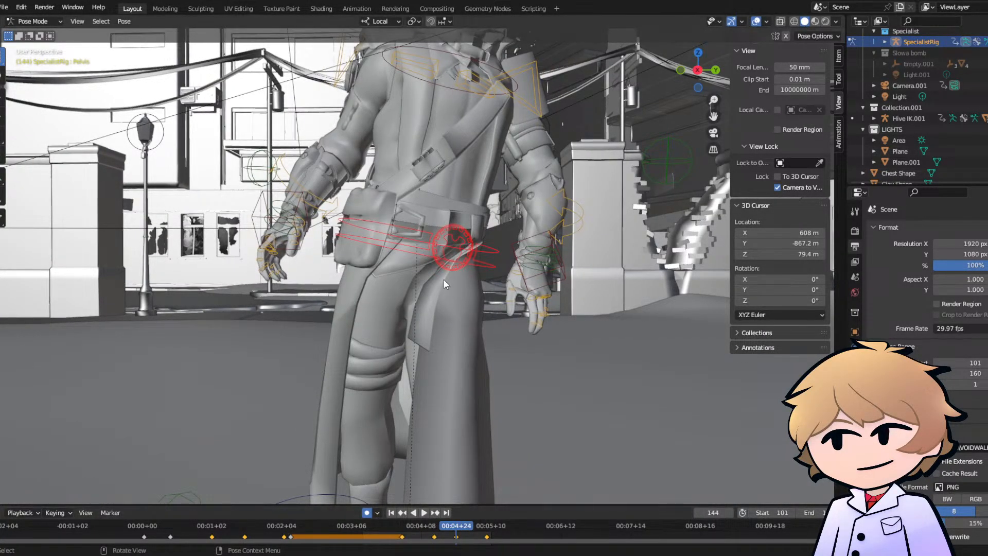
pyautogui.moveTo(450, 251); pyautogui.dragTo(478, 247, button='middle')
pyautogui.press('g')
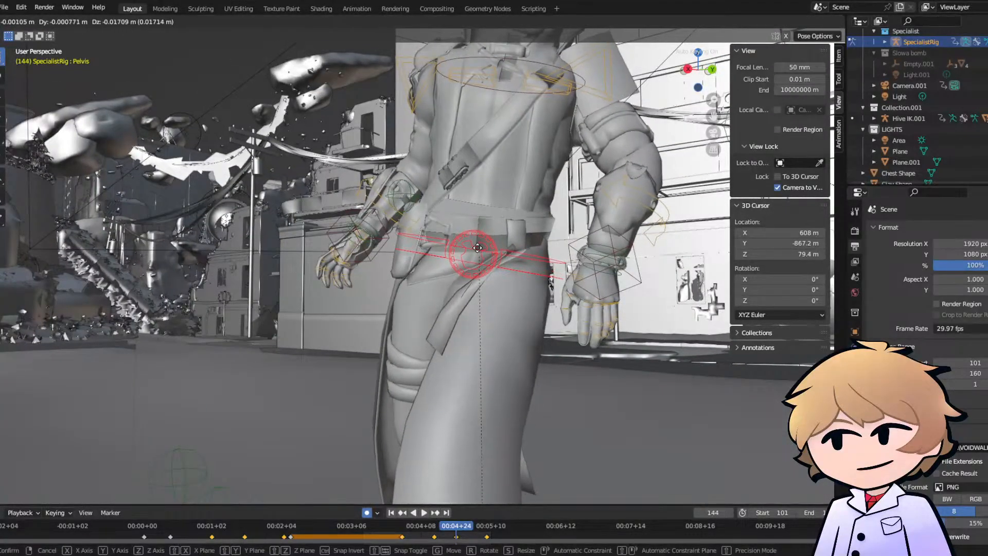
pyautogui.click(477, 248)
pyautogui.press('space')
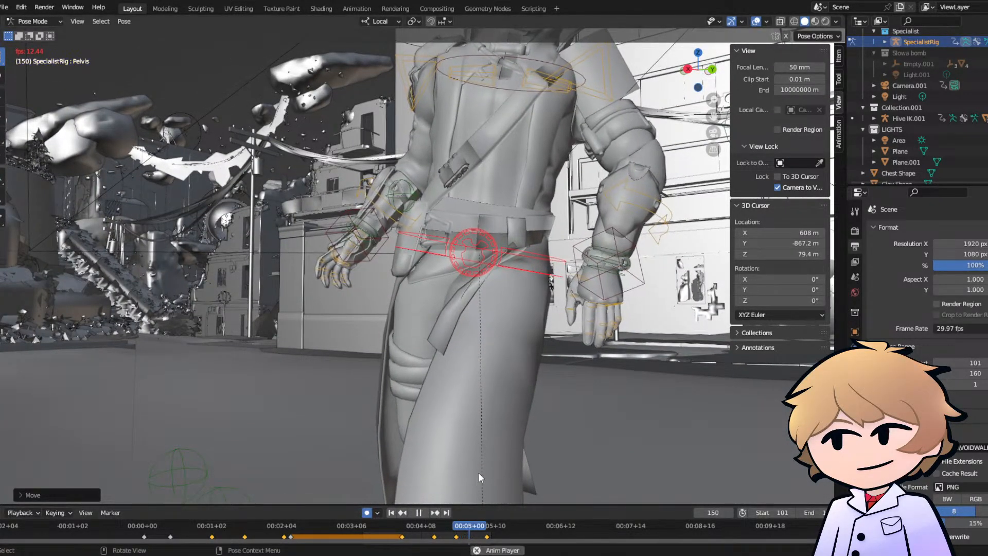
pyautogui.press('space')
# - Compare the hip position at frames 117 and 157, and shift the Pelvis bone slightly at frame 158
pyautogui.click(398, 527)
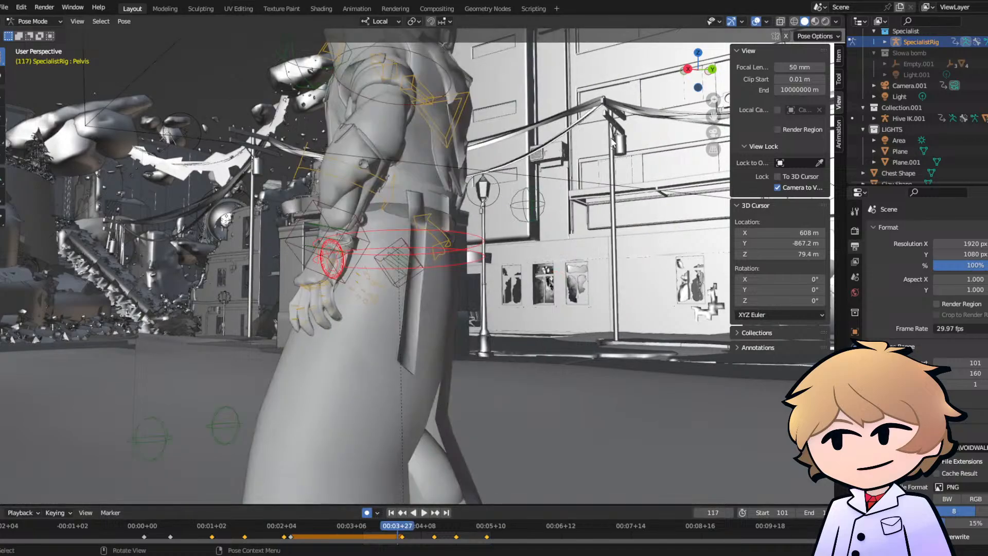
pyautogui.click(485, 527)
pyautogui.press('space')
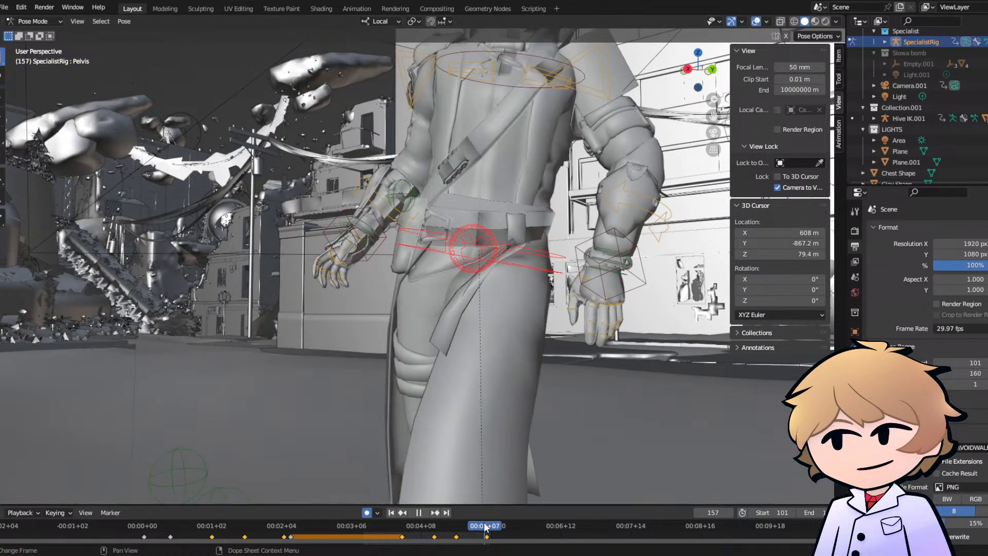
pyautogui.press('g')
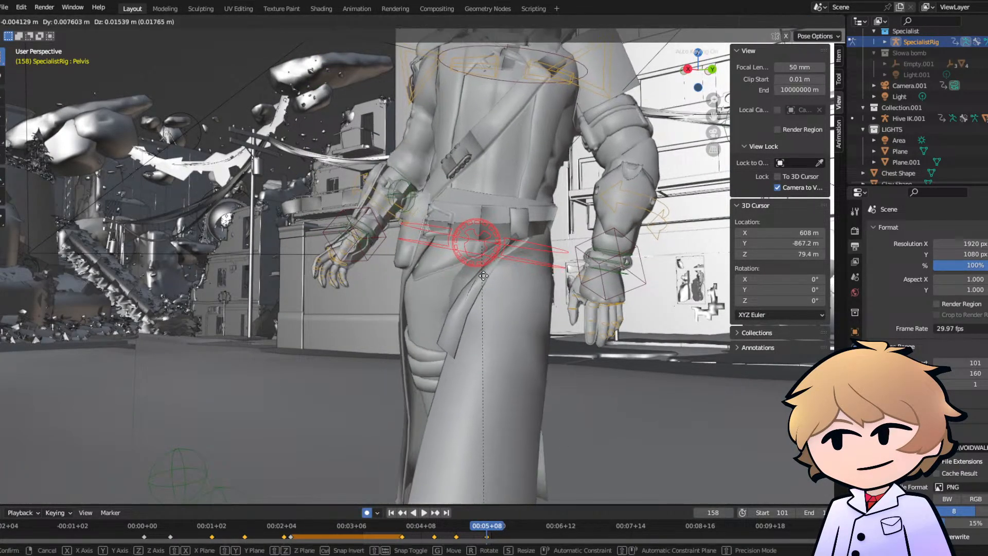
pyautogui.click(484, 274)
pyautogui.press('g')
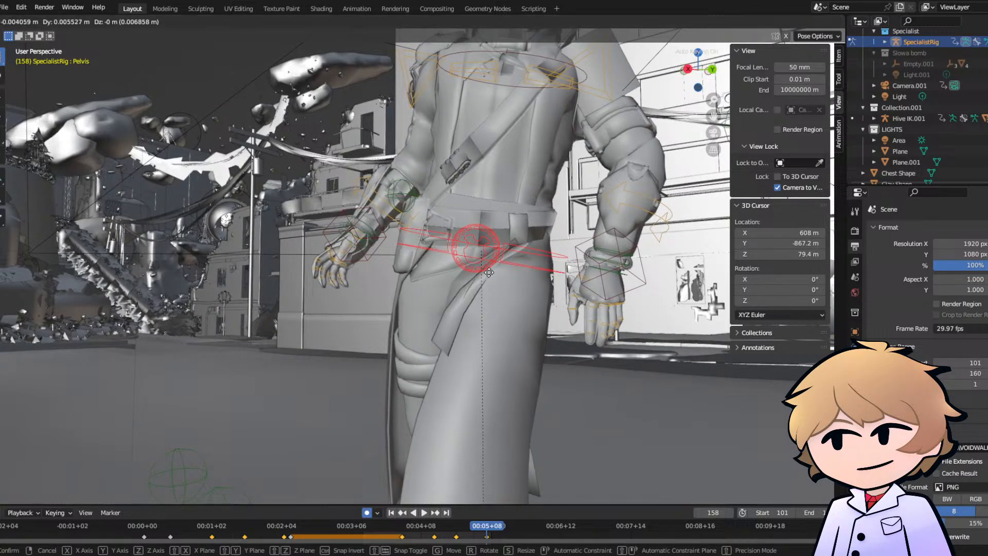
pyautogui.click(486, 271)
# - Play back the turn through the camera, and raise the Pelvis bone slightly at frame 144
pyautogui.moveTo(712, 138); pyautogui.dragTo(712, 127, button='middle')
pyautogui.click(712, 132)
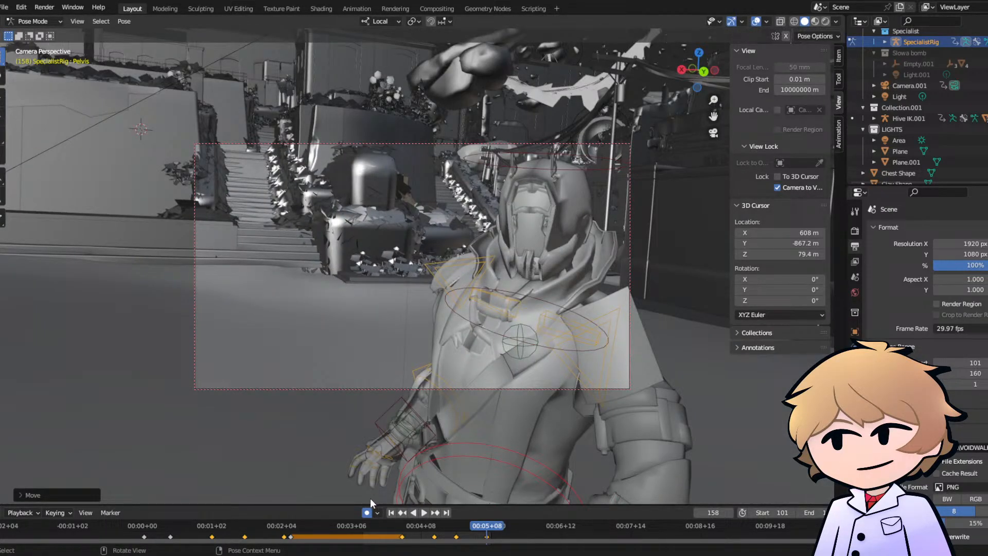
pyautogui.click(391, 522)
pyautogui.press('space')
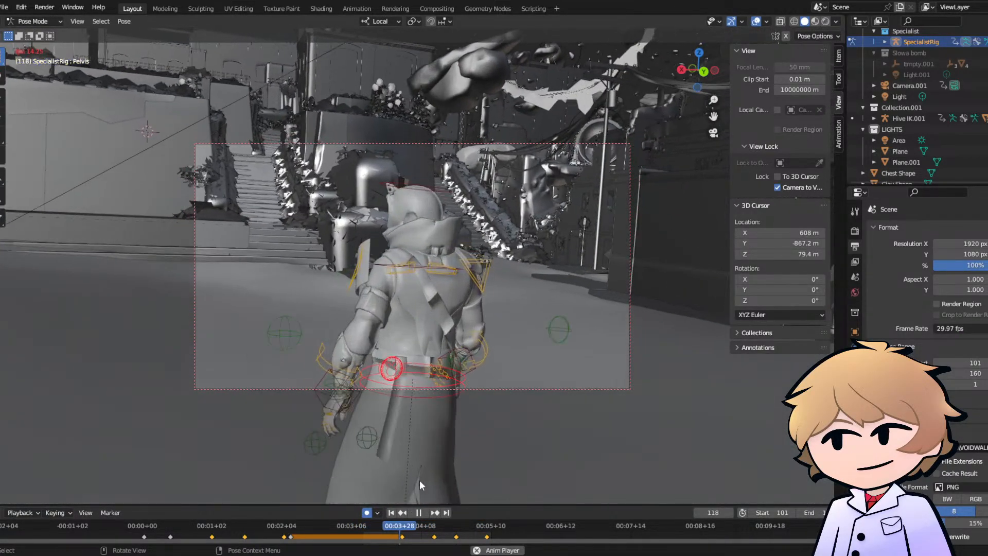
pyautogui.press('space')
pyautogui.click(435, 525)
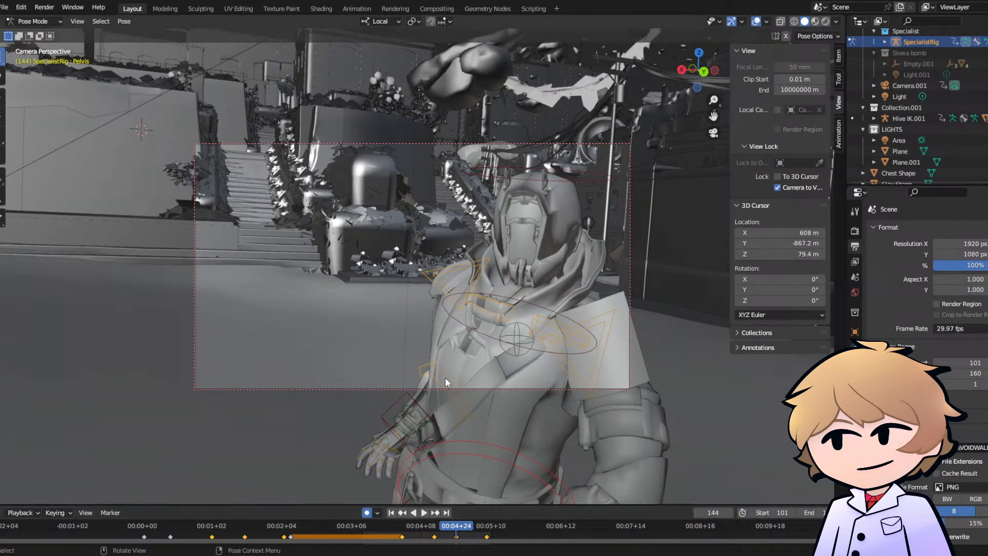
pyautogui.press('g')
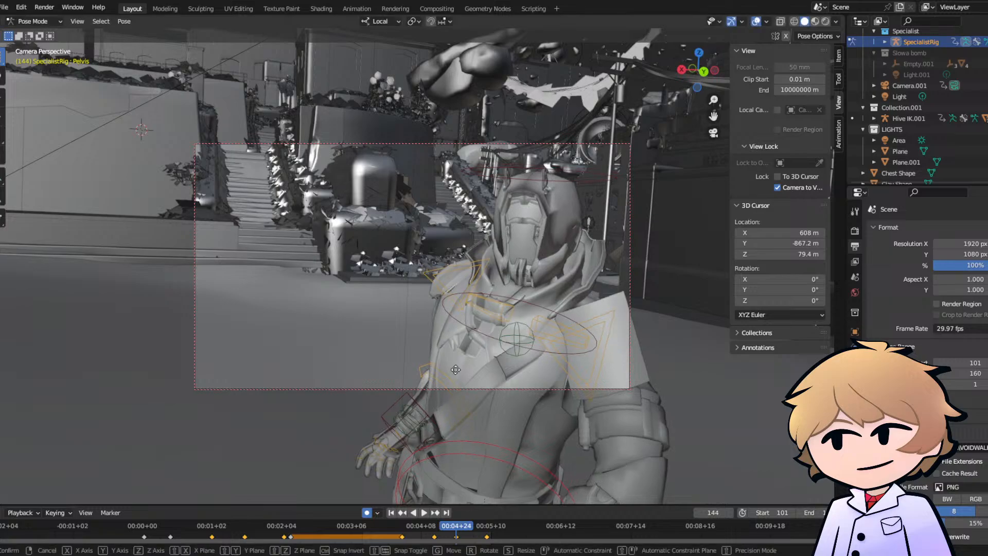
pyautogui.click(451, 375)
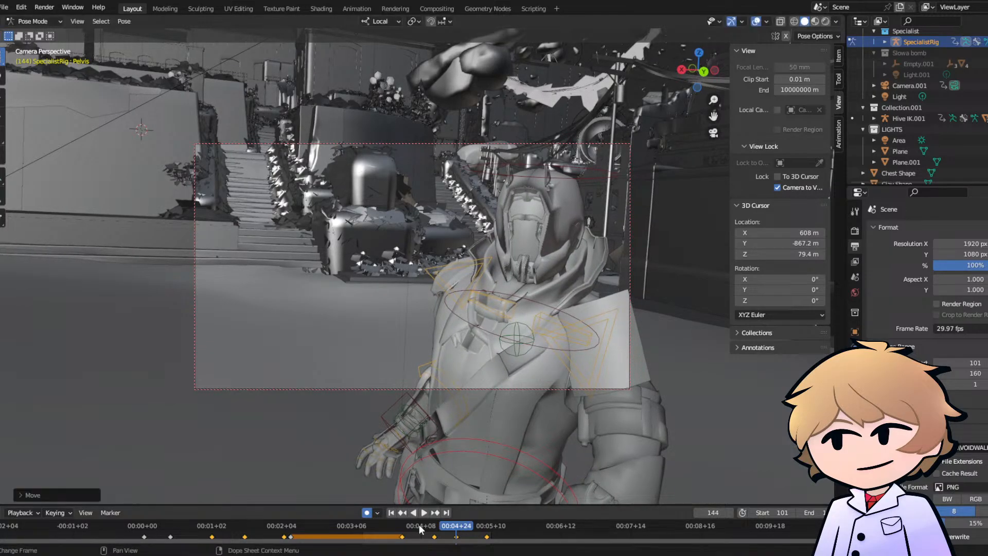
# - Review the hip motion from outside the camera view, and move the Pelvis bone by about 0.004 m at frame 144
pyautogui.click(419, 524)
pyautogui.press('space')
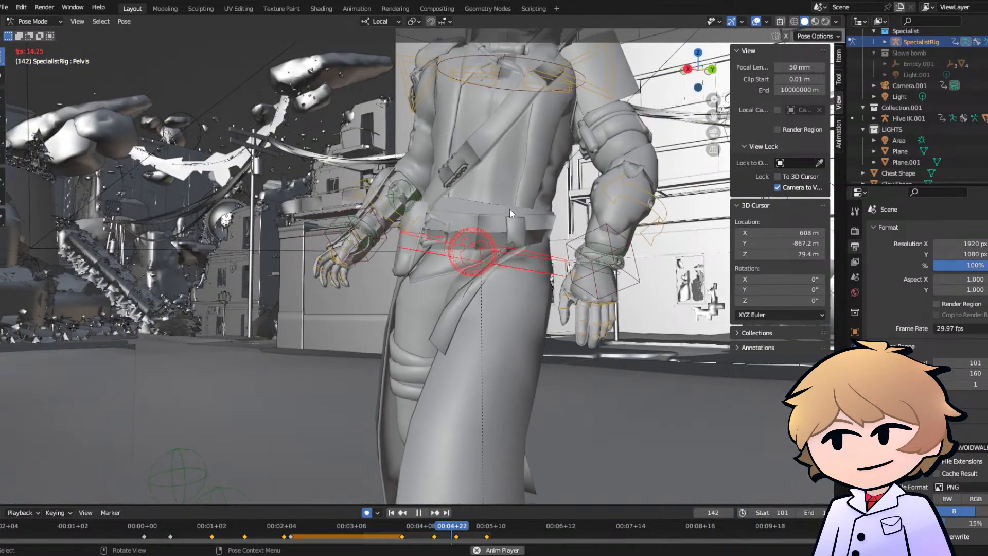
pyautogui.press('space')
pyautogui.click(432, 523)
pyautogui.moveTo(432, 523); pyautogui.dragTo(456, 525)
pyautogui.press('g')
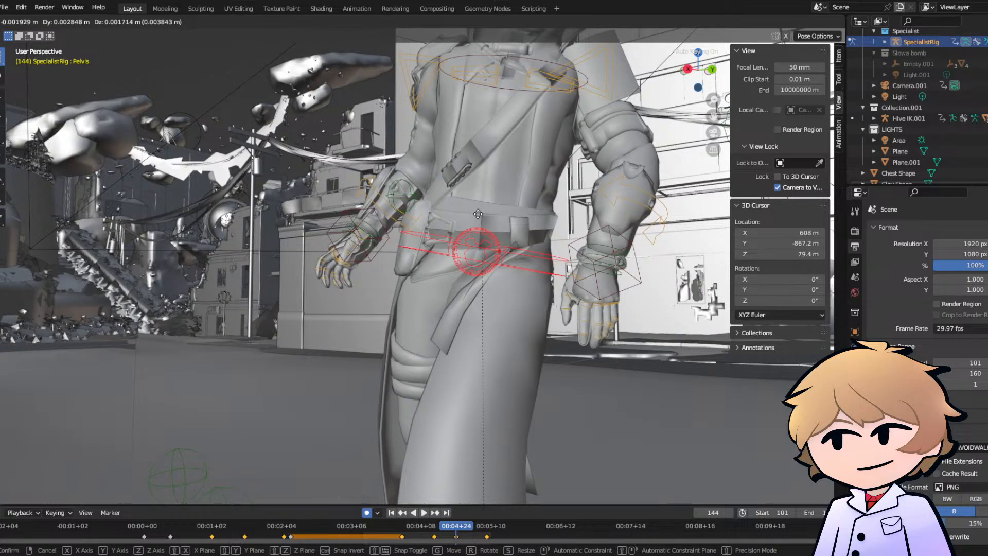
pyautogui.click(478, 215)
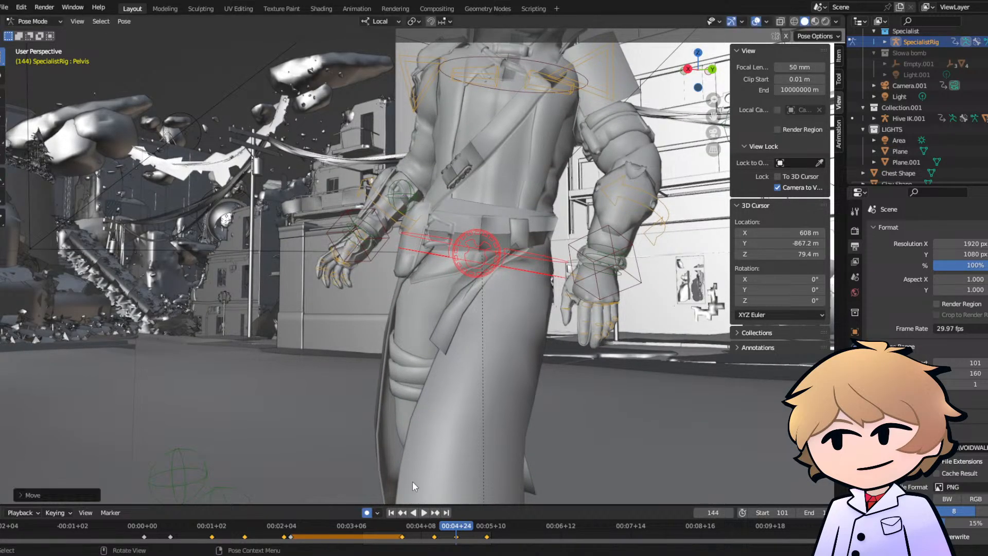
# - Lower the Pelvis bone by about 0.005 m at frame 158, and play back the turn through the camera
pyautogui.press('space')
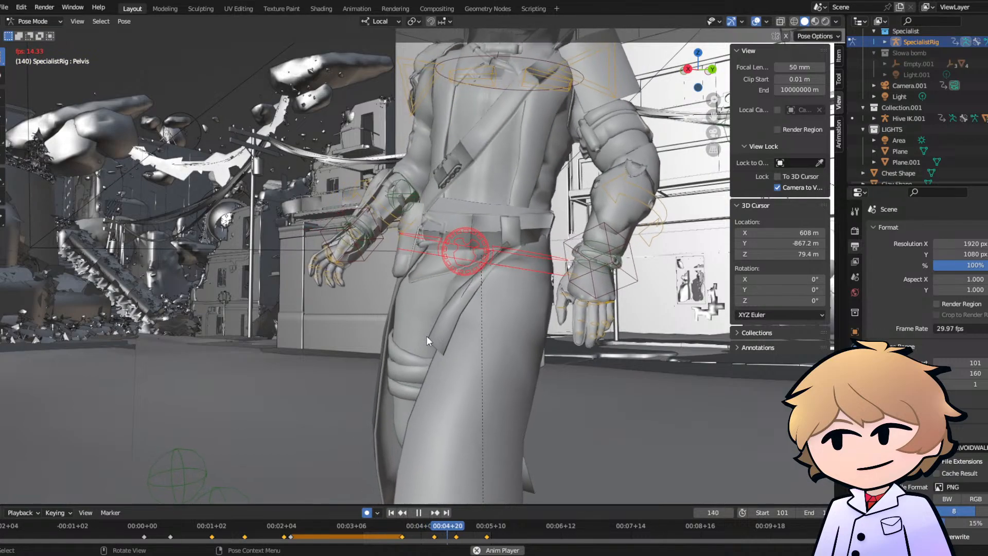
pyautogui.press('space')
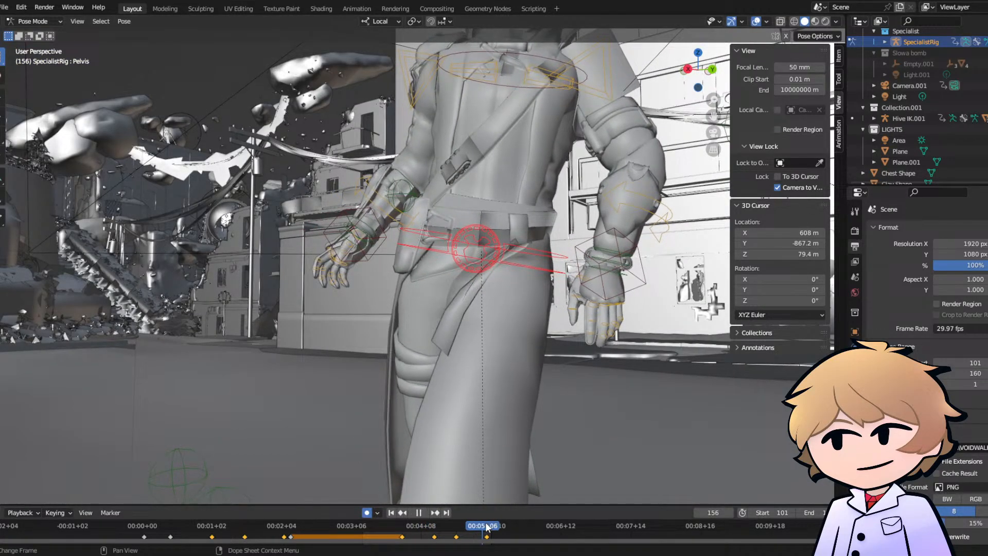
pyautogui.press('g')
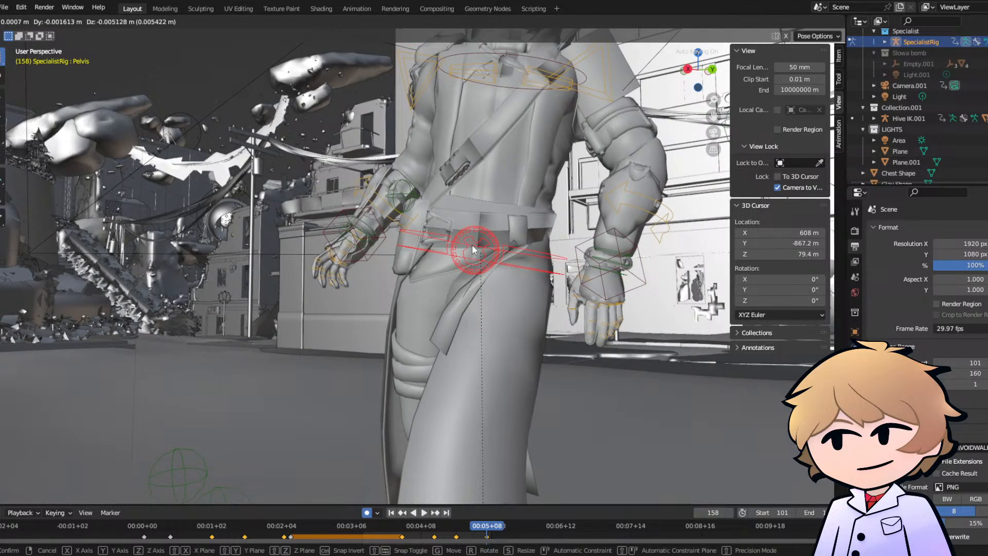
pyautogui.click(473, 246)
pyautogui.click(713, 133)
pyautogui.press('space')
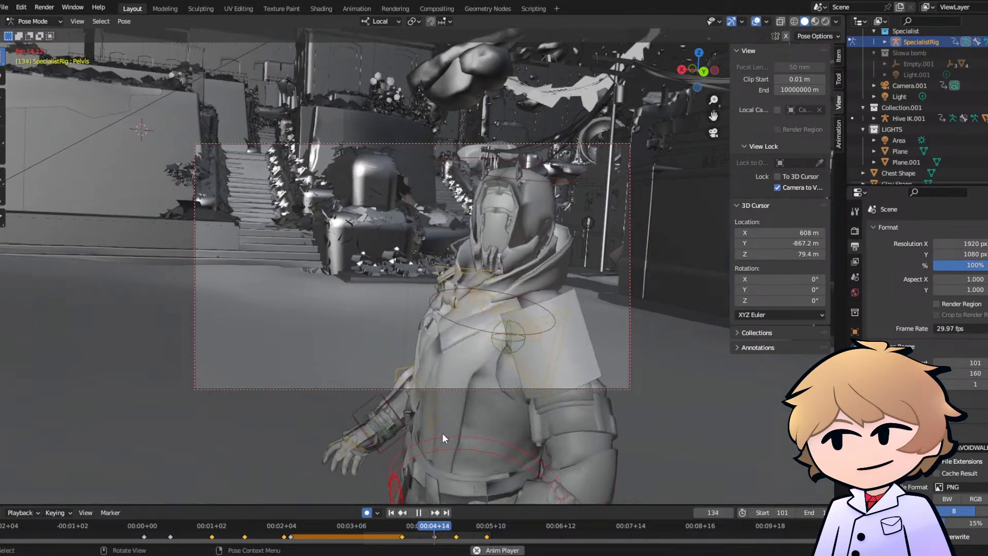
# - Switch SpecialistRig to Object Mode, review the turn around frame 144, and select Camera.001
pyautogui.press('space')
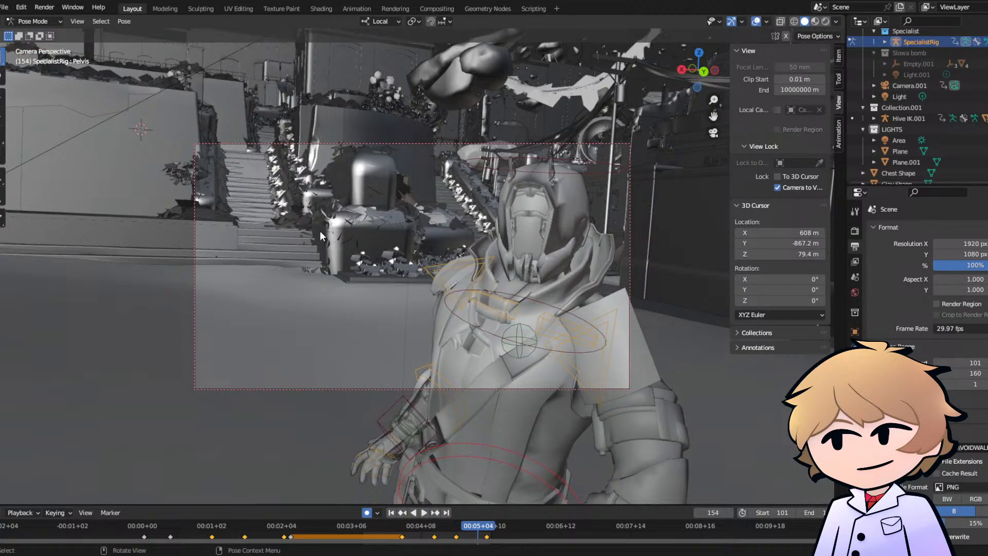
pyautogui.click(362, 141)
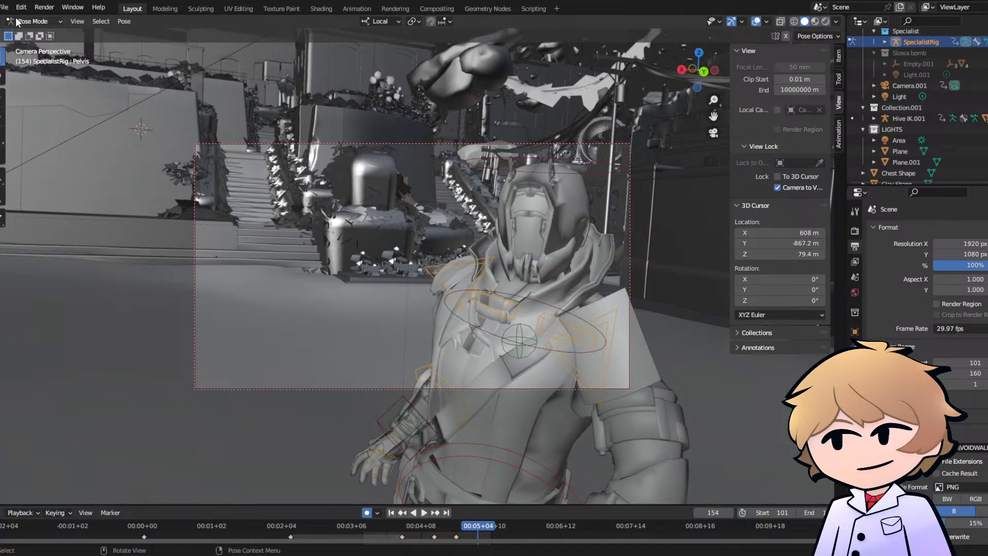
pyautogui.click(23, 35)
pyautogui.click(455, 526)
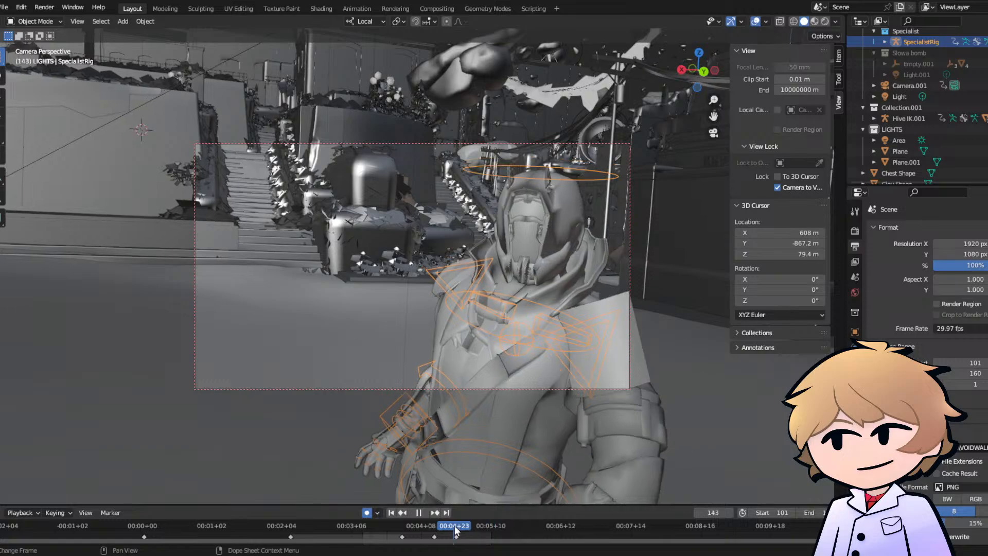
pyautogui.press('space')
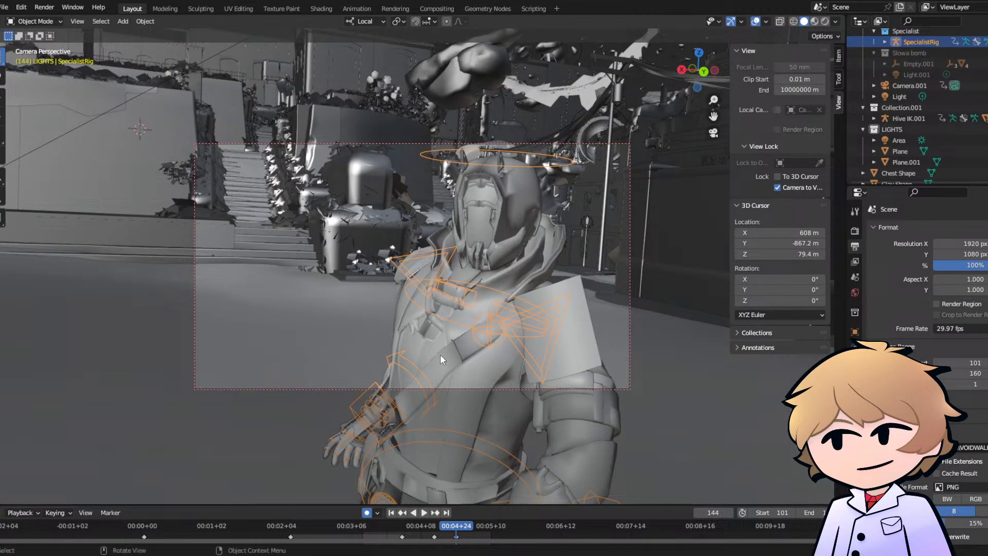
pyautogui.click(363, 524)
pyautogui.press('space')
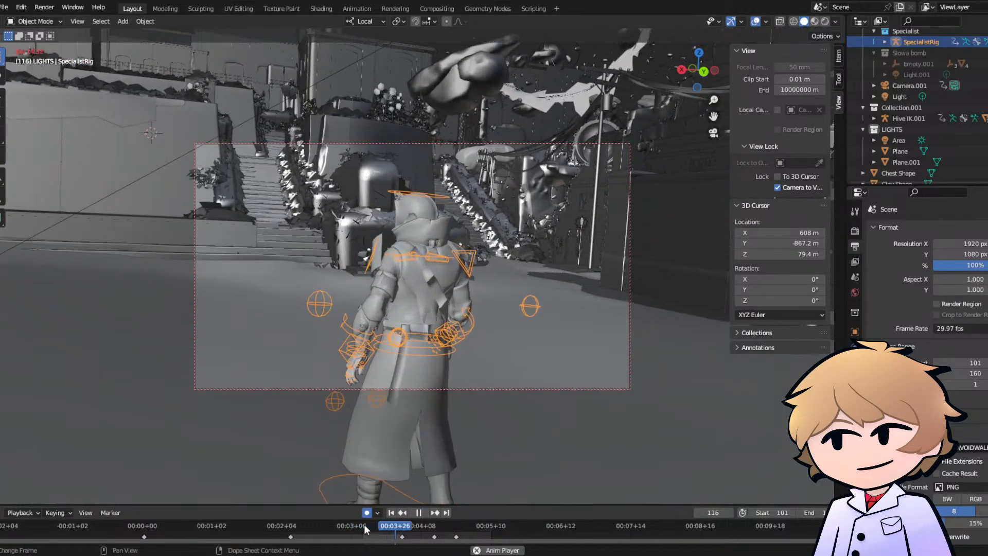
pyautogui.click(312, 144)
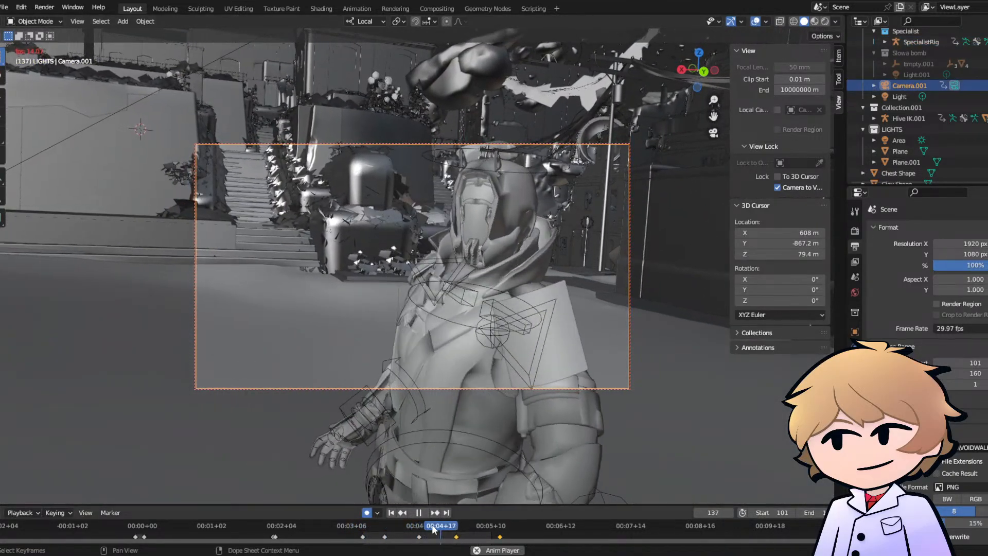
# - Pan Camera.001 at frame 164 so the SpecialistRig sits closer to the frame's centre, and play back the turn
pyautogui.press('space')
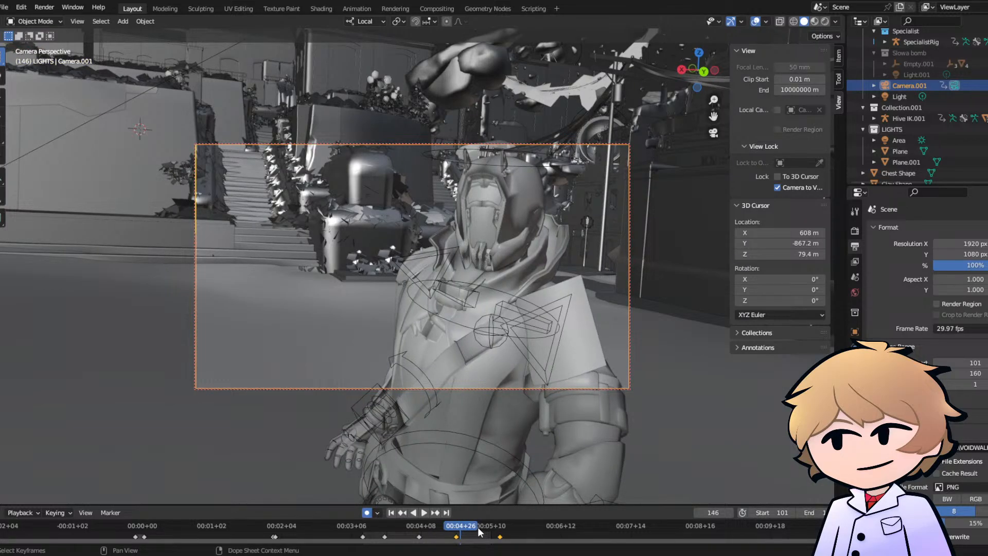
pyautogui.moveTo(477, 527); pyautogui.dragTo(447, 523)
pyautogui.press('space')
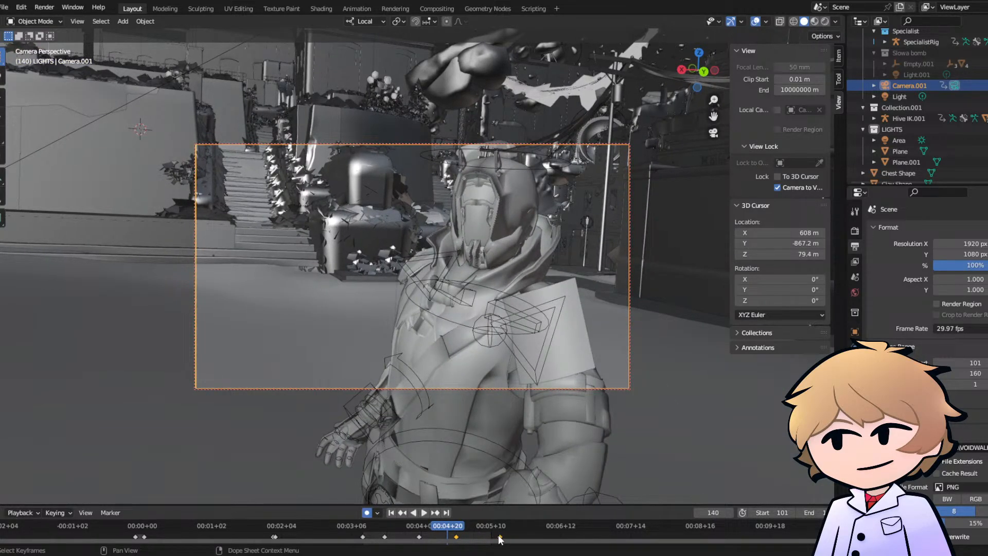
pyautogui.click(502, 526)
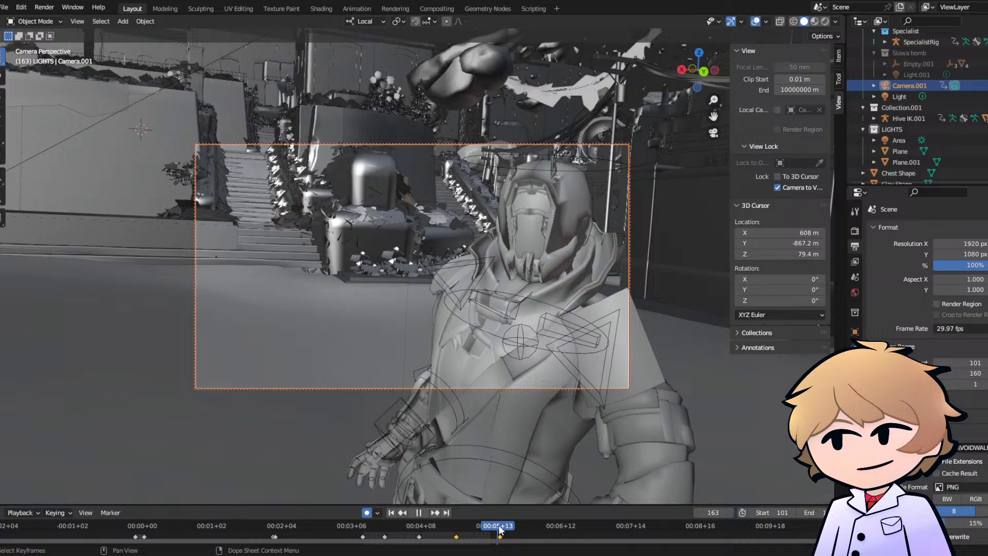
pyautogui.press('space')
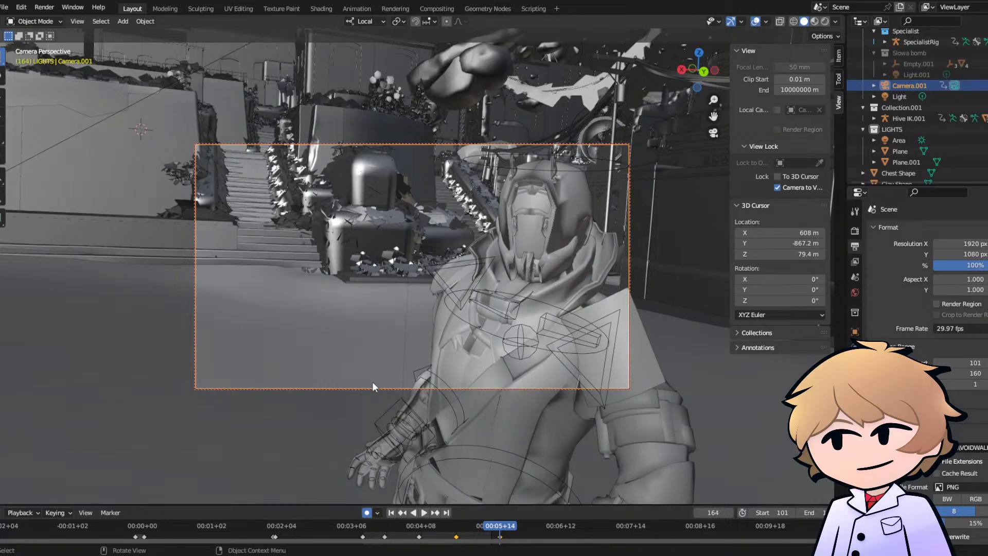
pyautogui.keyDown('shift'); pyautogui.moveTo(431, 298); pyautogui.dragTo(361, 294, button='middle'); pyautogui.keyUp('shift')
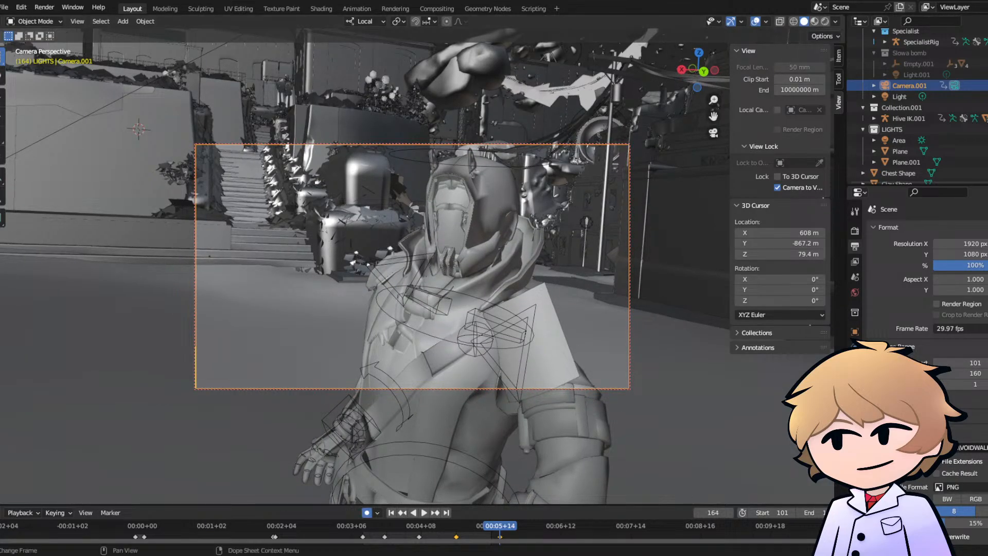
pyautogui.press('space')
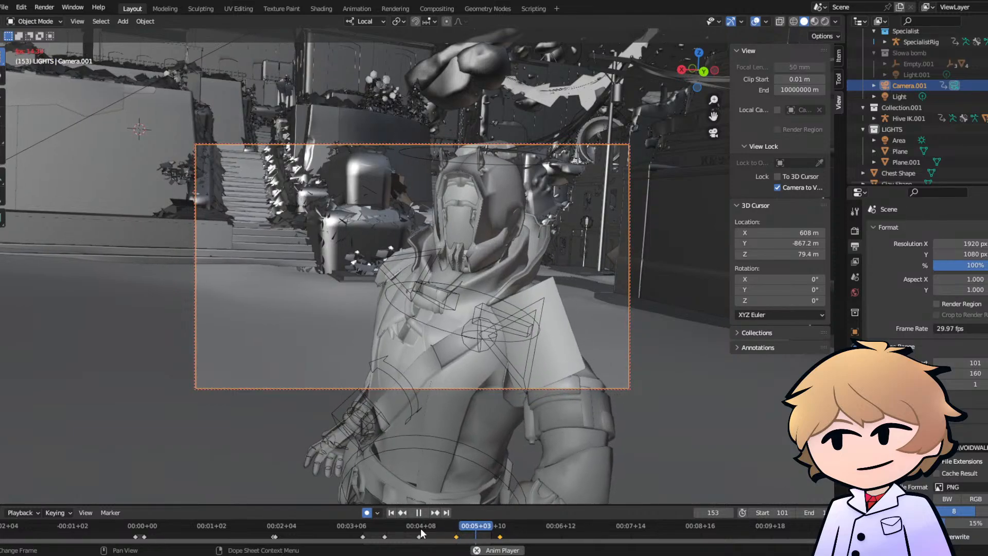
pyautogui.press('space')
pyautogui.click(420, 527)
pyautogui.moveTo(419, 530); pyautogui.dragTo(385, 523)
pyautogui.press('space')
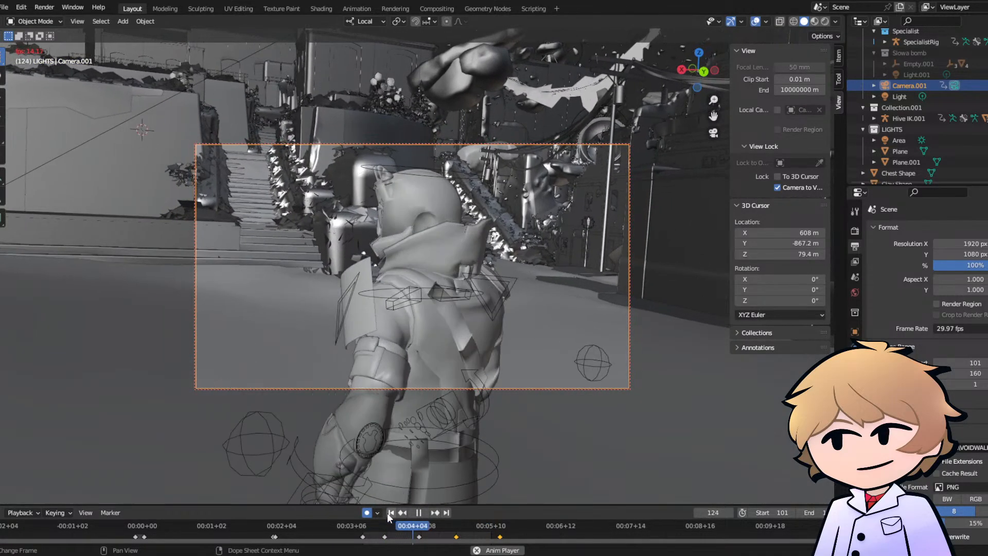
pyautogui.press('space')
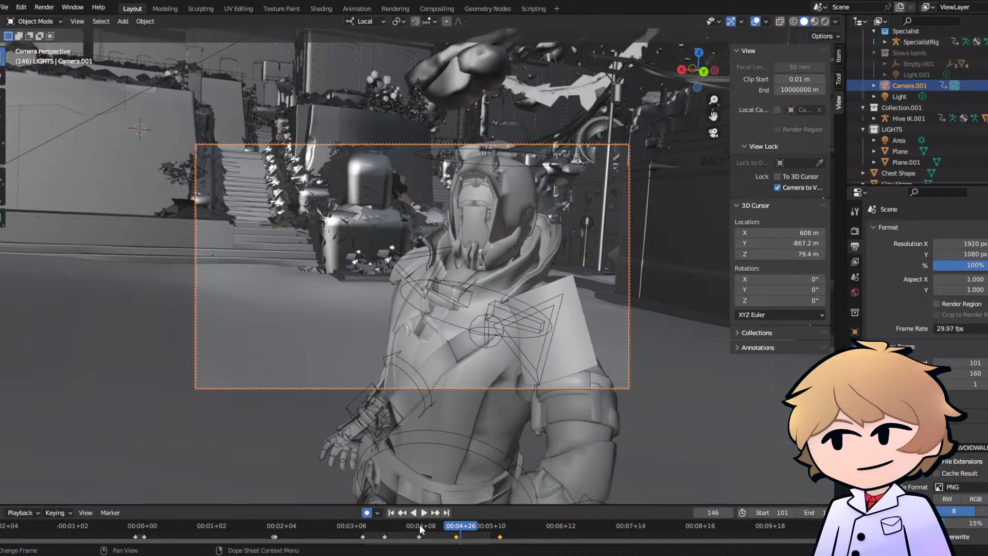
# - Adjust Camera.001 slightly at frame 127 and play back the turn through the camera
pyautogui.click(419, 524)
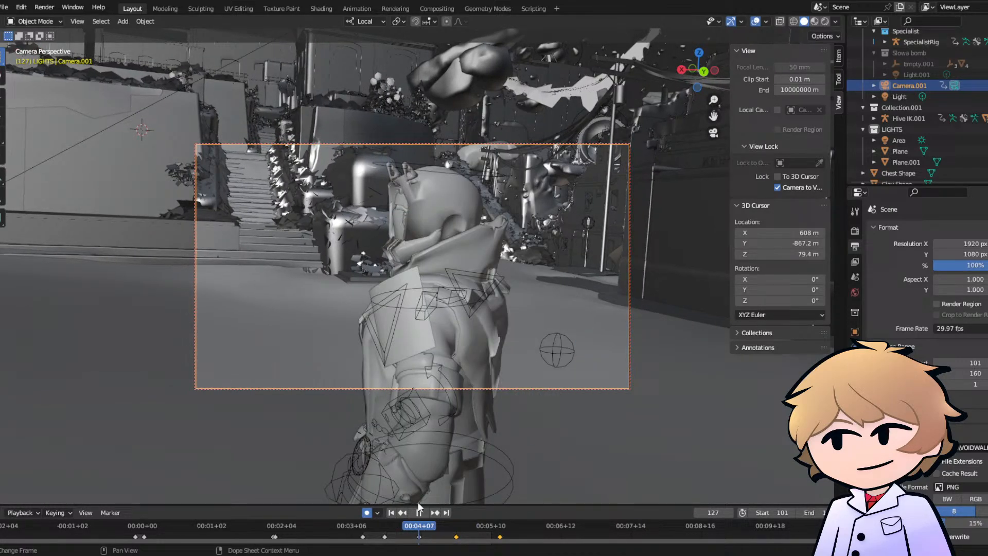
pyautogui.click(385, 526)
pyautogui.press('space')
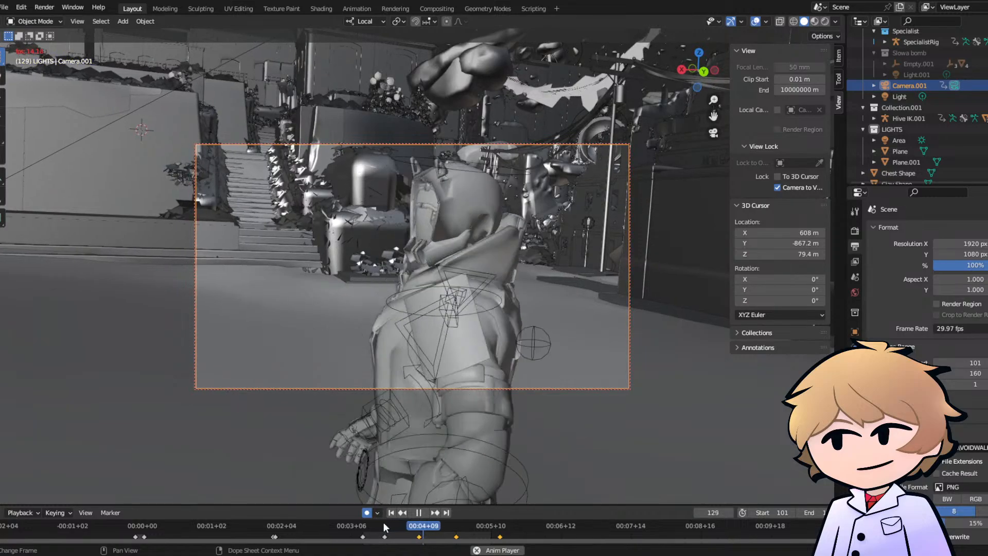
pyautogui.press('space')
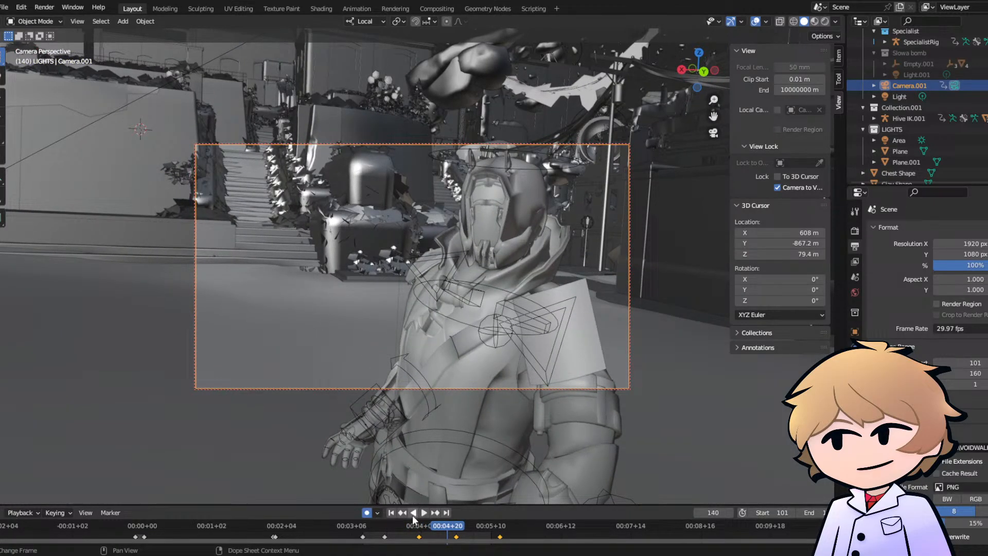
pyautogui.press('space')
pyautogui.press('space')
# - Check the camera framing at frame 144, replay the end of the turn, and save the file
pyautogui.click(455, 526)
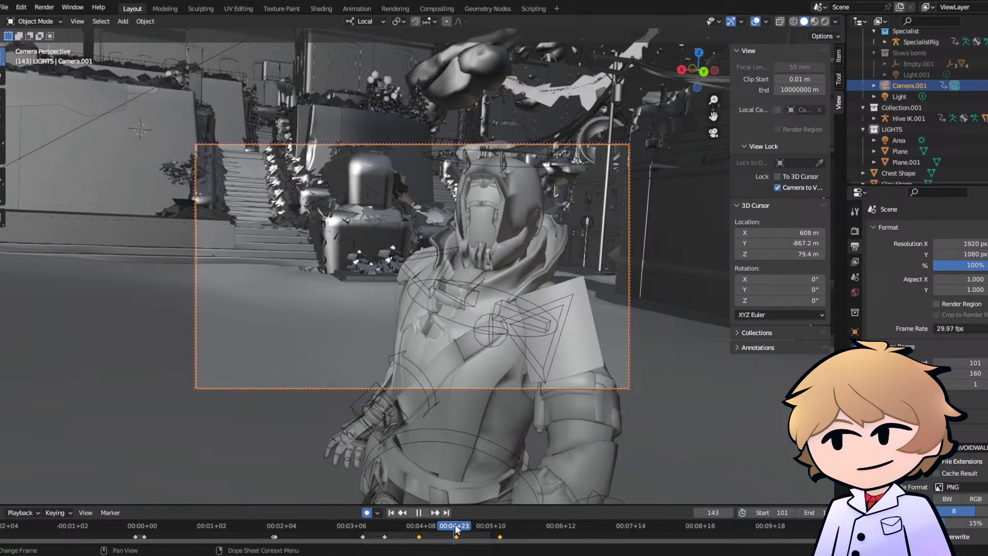
pyautogui.moveTo(455, 528); pyautogui.dragTo(457, 528)
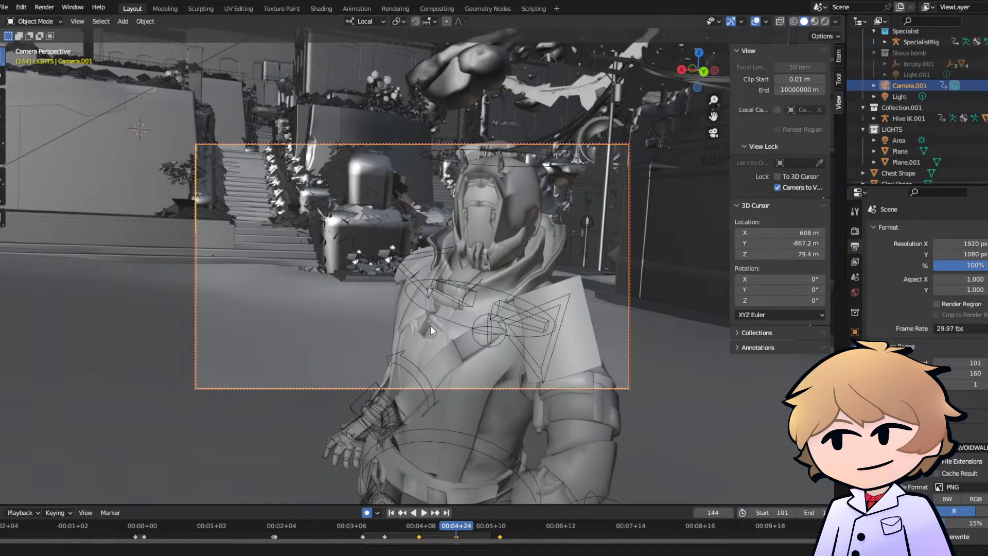
pyautogui.press('space')
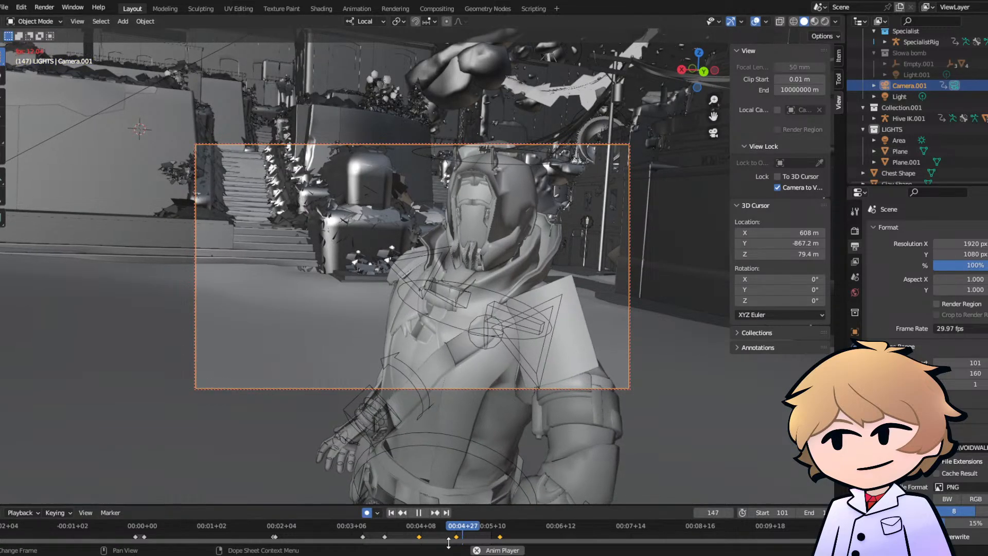
pyautogui.click(385, 535)
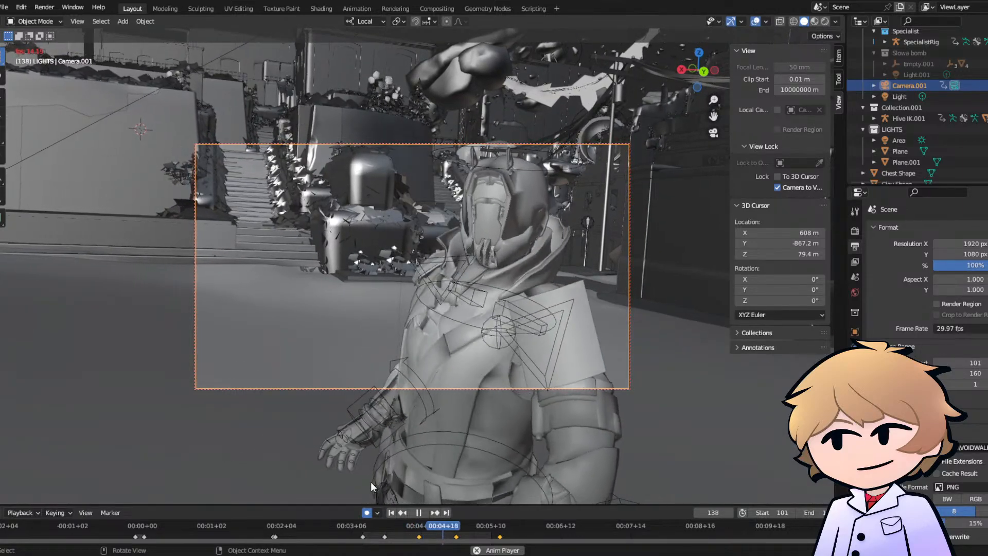
pyautogui.press('space')
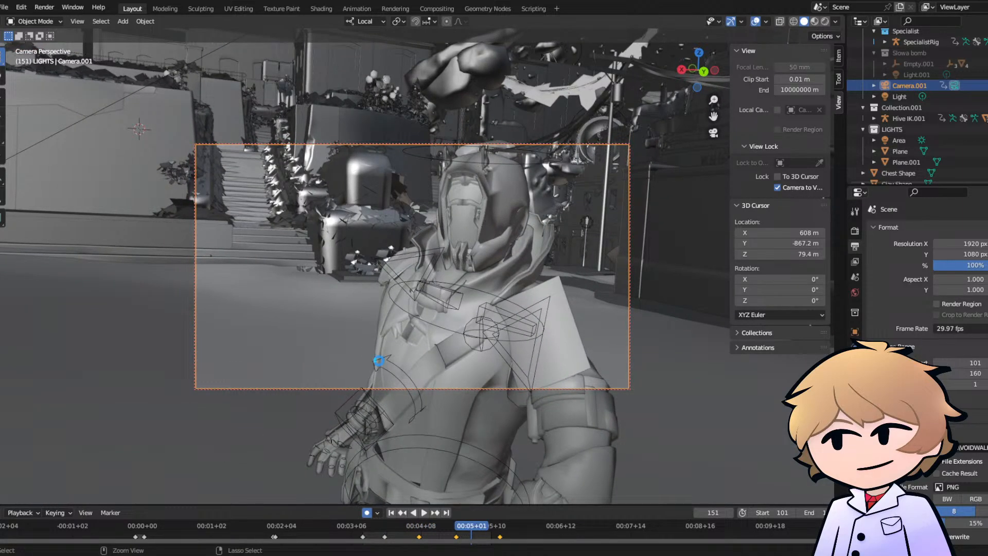
pyautogui.hotkey('ctrl', 's')
# - Play back the turn once more, show the scene with rendered shading, and save the file
pyautogui.press('space')
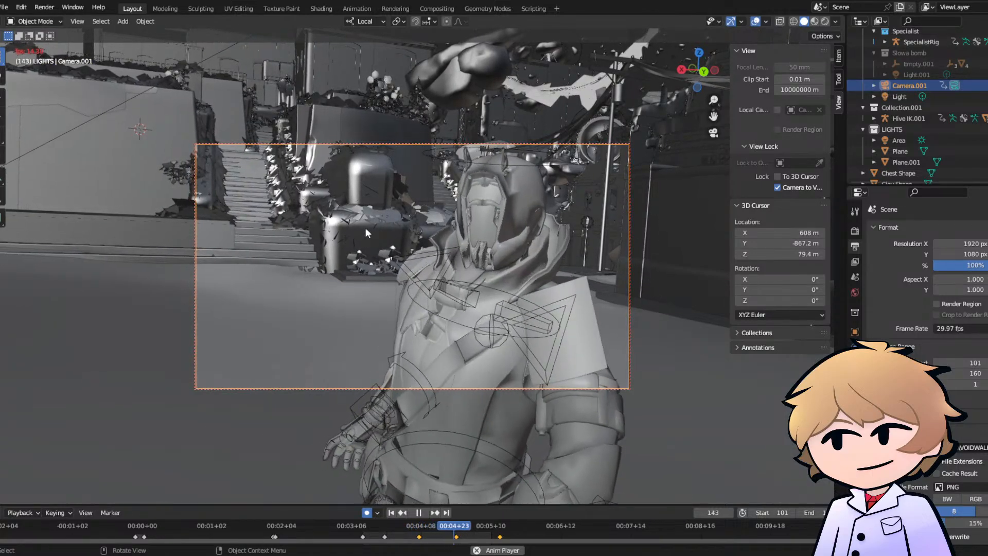
pyautogui.press('space')
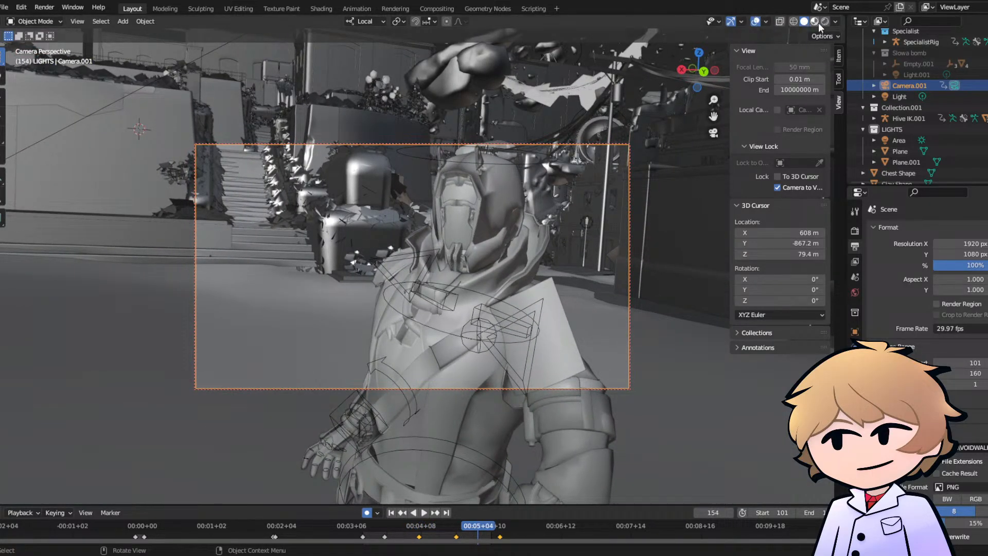
pyautogui.press('z')
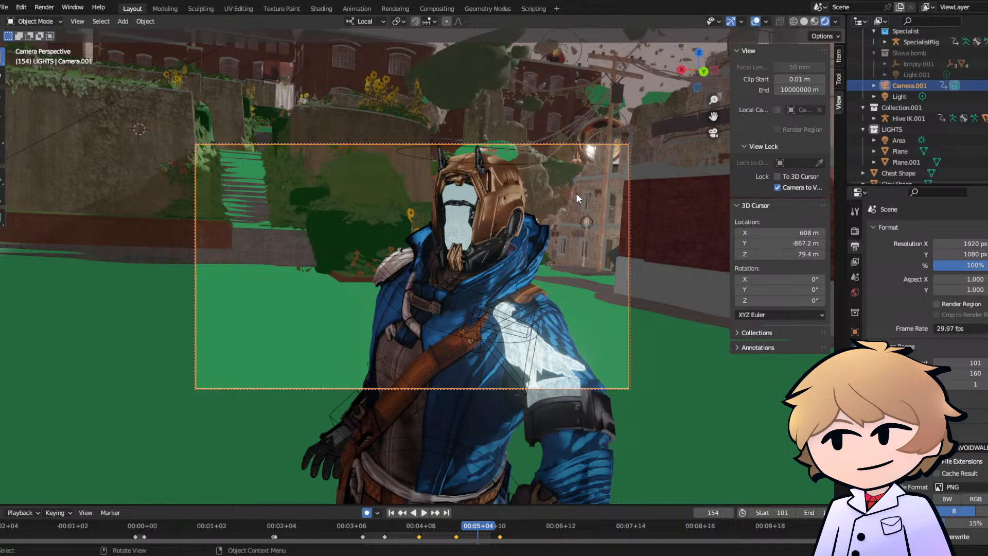
pyautogui.hotkey('ctrl', 's')
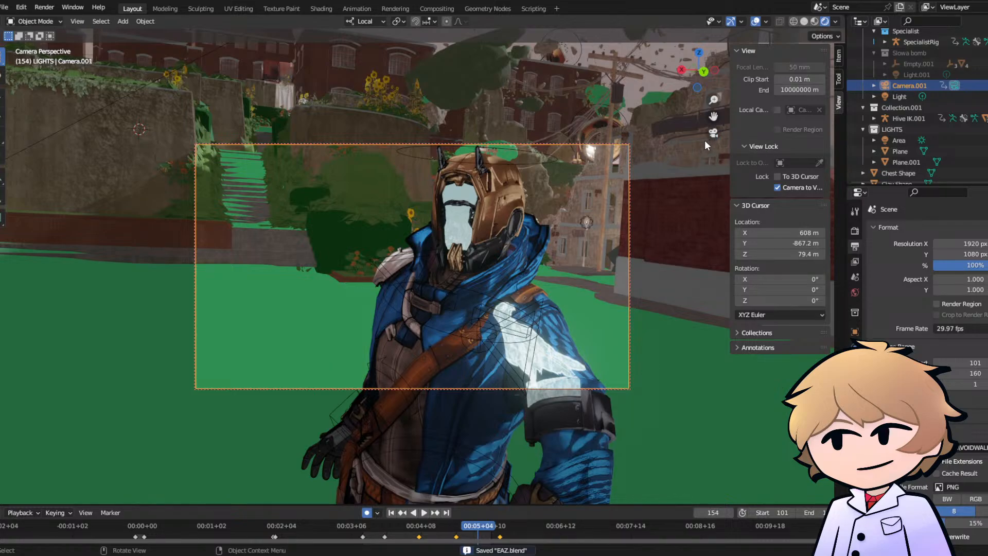
# - Leave the camera view and select the building mesh behind the red brick wall
pyautogui.moveTo(678, 153); pyautogui.dragTo(562, 218, button='middle')
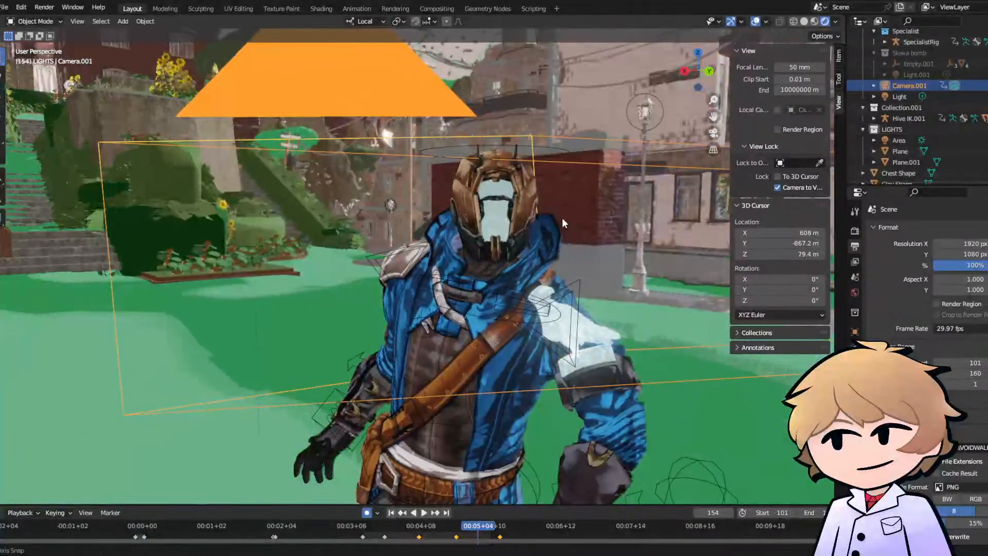
pyautogui.moveTo(561, 183); pyautogui.dragTo(546, 196, button='middle')
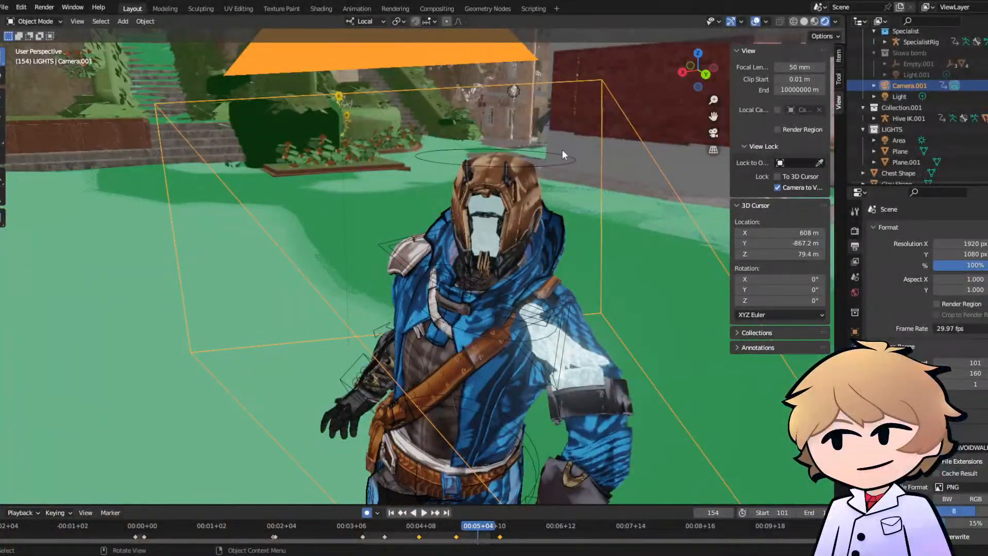
pyautogui.scroll(-5, 552, 201)
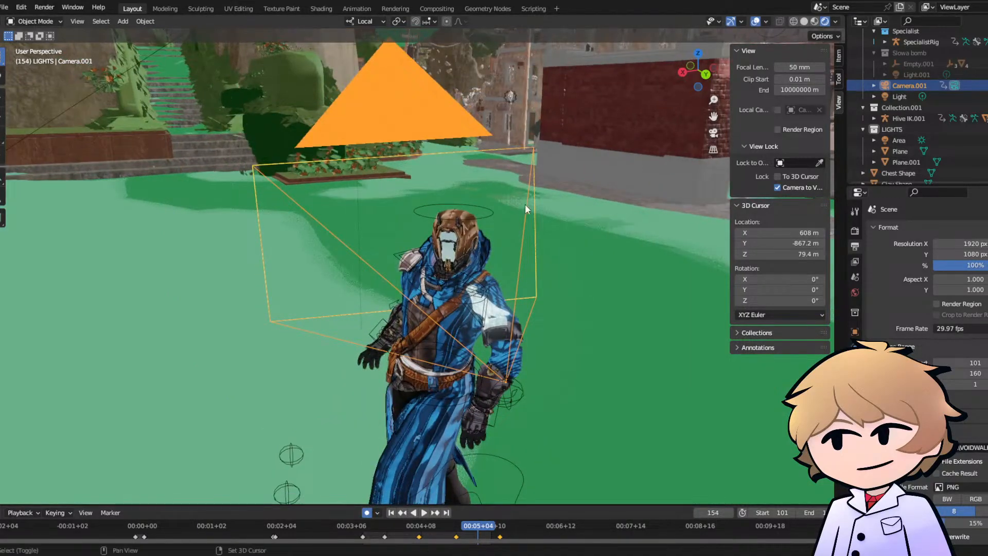
pyautogui.moveTo(525, 204); pyautogui.dragTo(492, 119, button='middle')
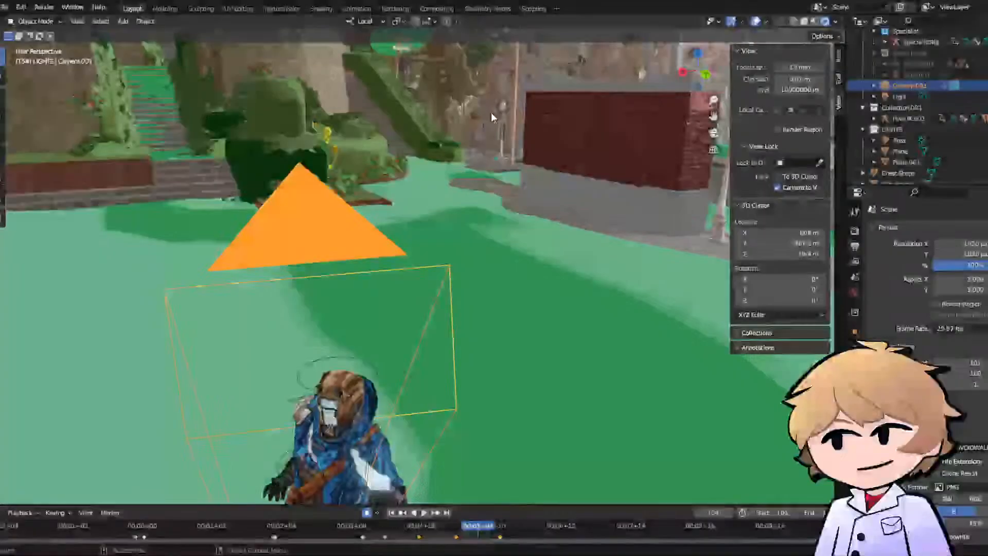
pyautogui.click(487, 115)
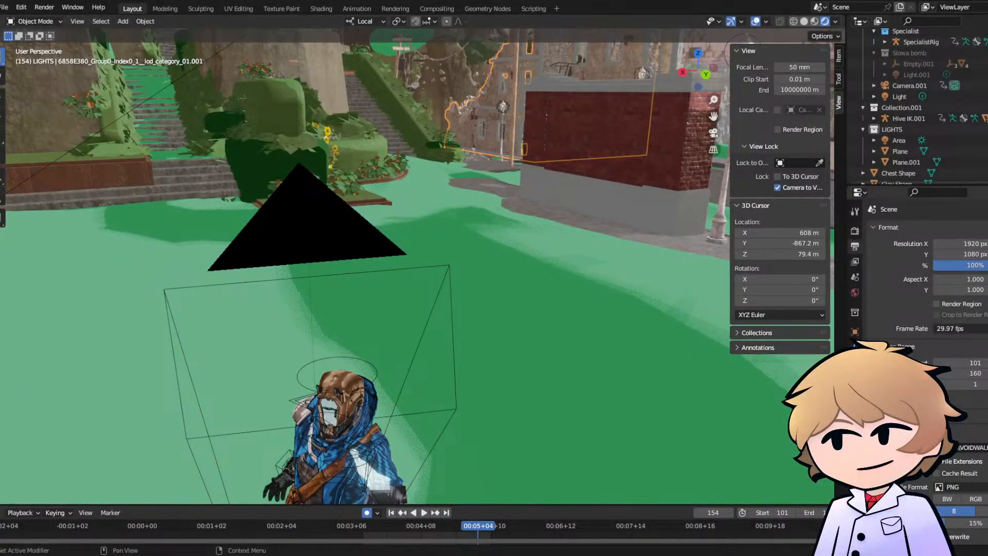
# - Examine the building's bricked up material, including the settings of its Concrete shader
pyautogui.click(855, 423)
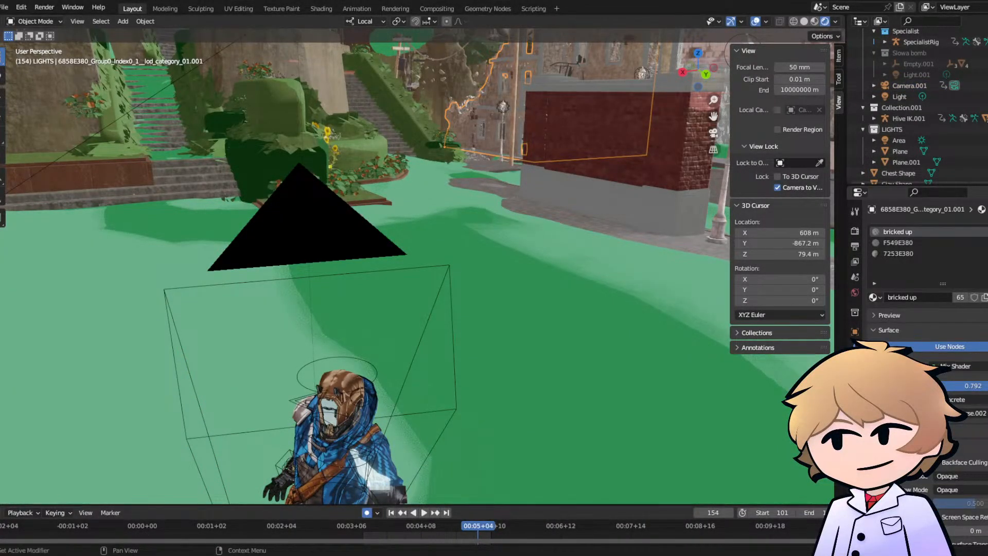
pyautogui.scroll(-1, 926, 319)
pyautogui.scroll(-1, 927, 309)
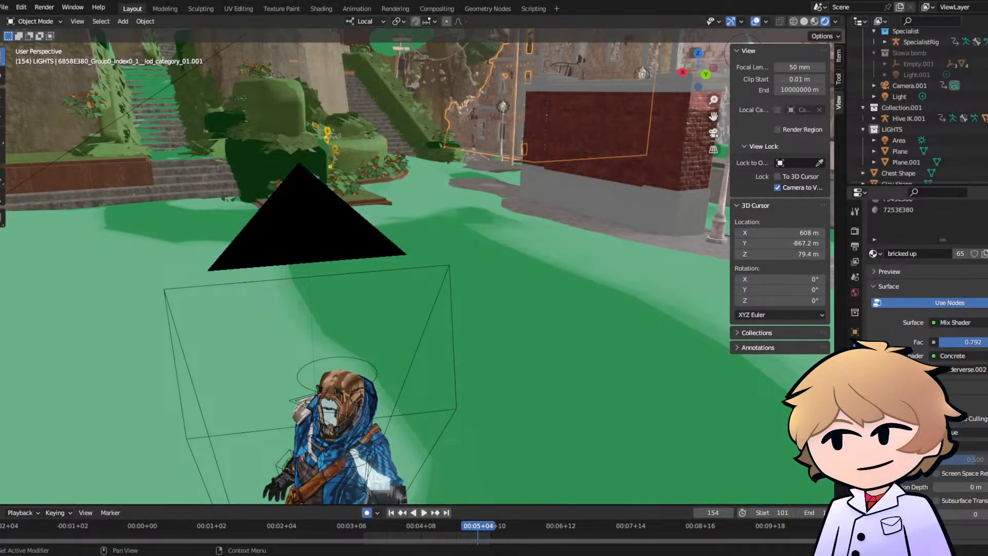
pyautogui.click(877, 356)
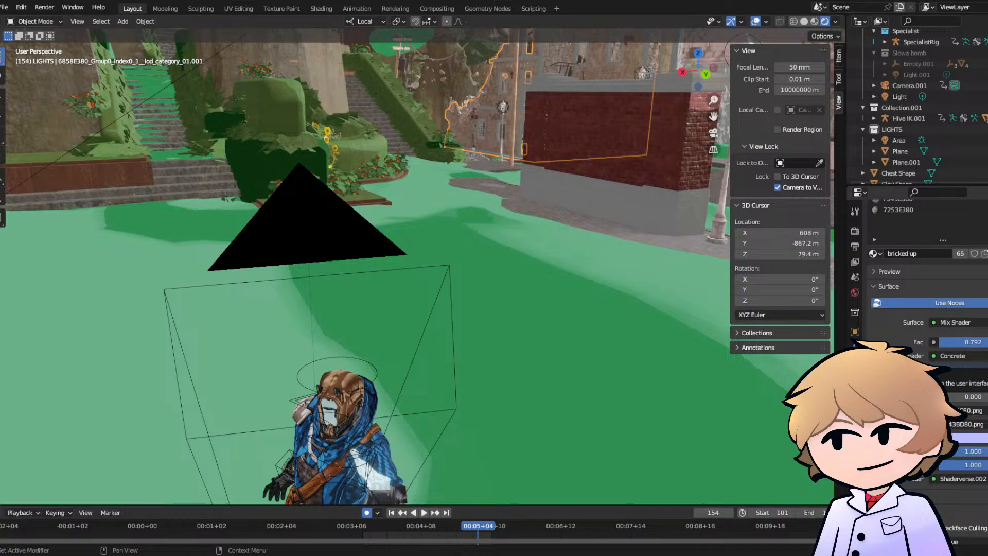
pyautogui.click(878, 356)
# - Frame the selected building, compare its three materials using the material preview, and choose the 7253E380 slot
pyautogui.press('`')
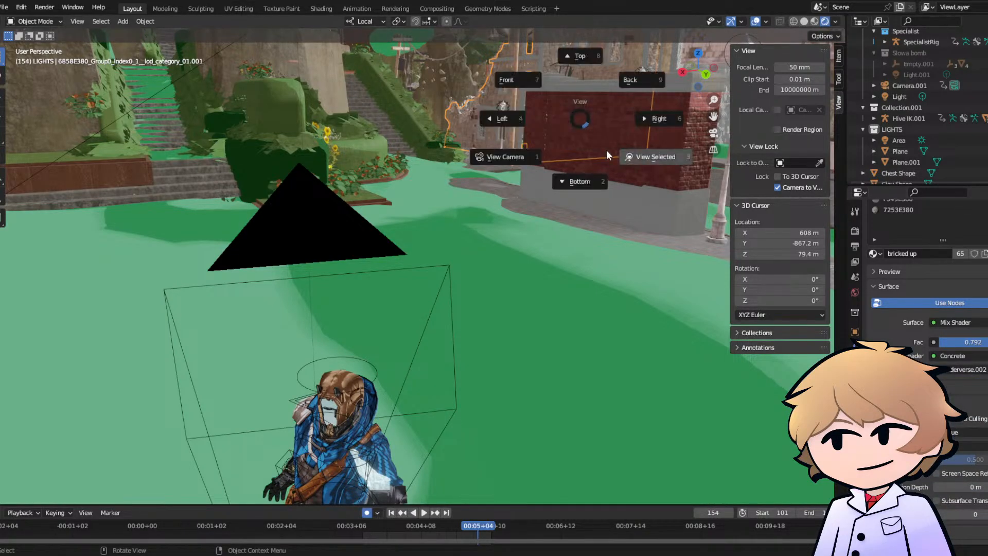
pyautogui.click(654, 157)
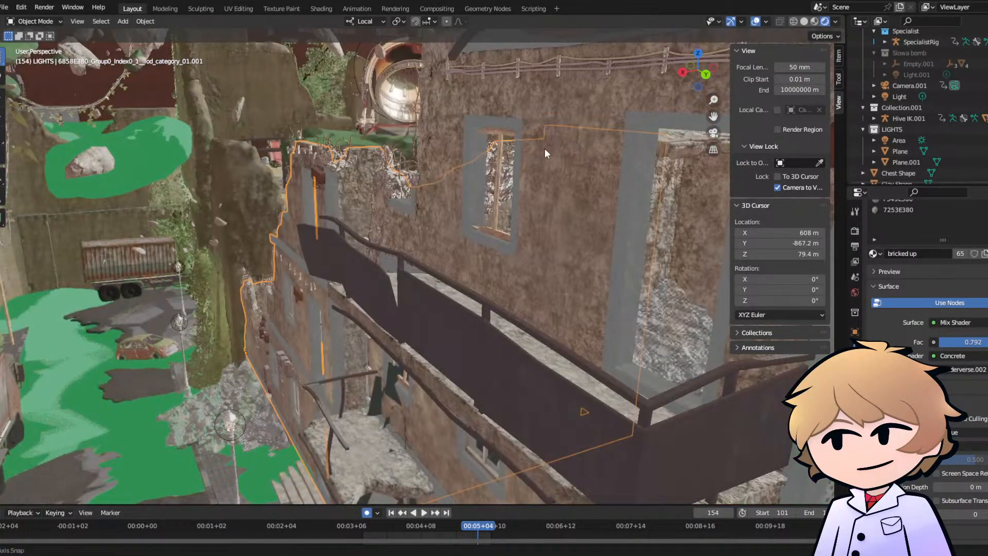
pyautogui.moveTo(545, 148); pyautogui.dragTo(584, 136, button='middle')
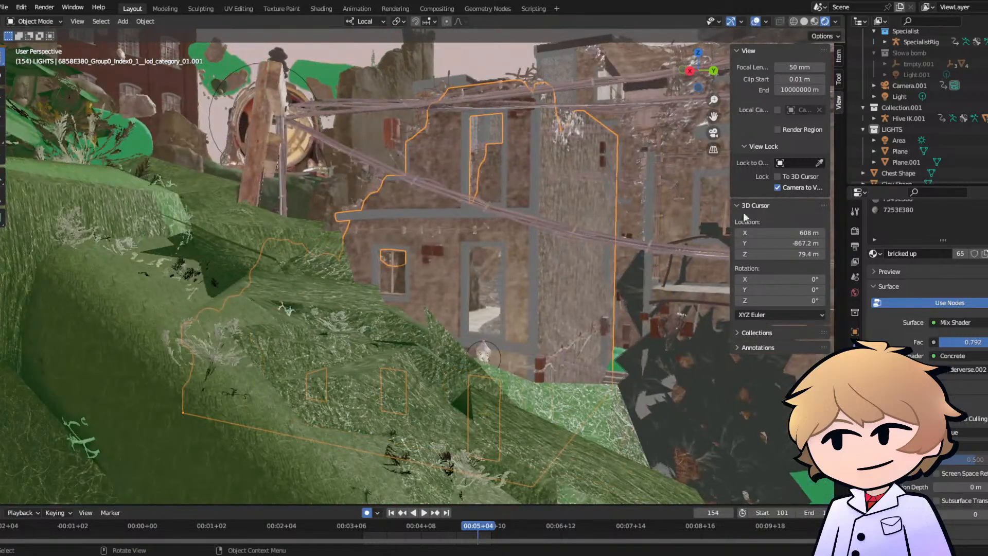
pyautogui.scroll(2, 905, 228)
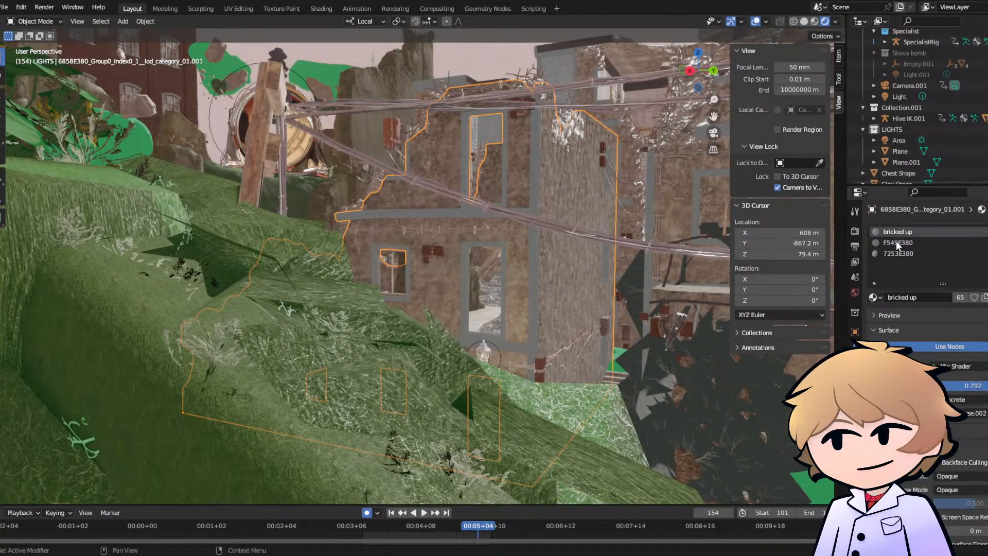
pyautogui.moveTo(641, 233); pyautogui.dragTo(589, 232, button='middle')
pyautogui.click(890, 253)
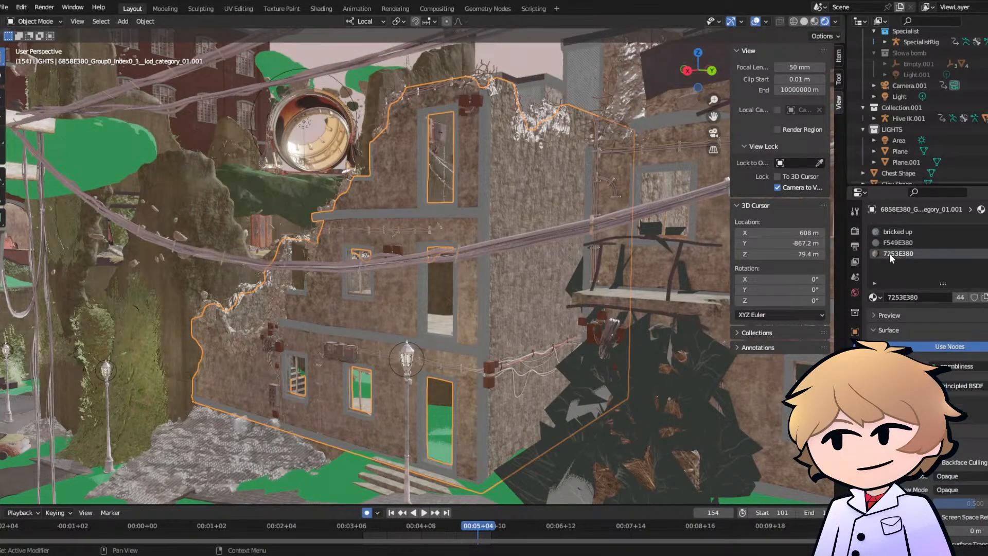
pyautogui.click(873, 316)
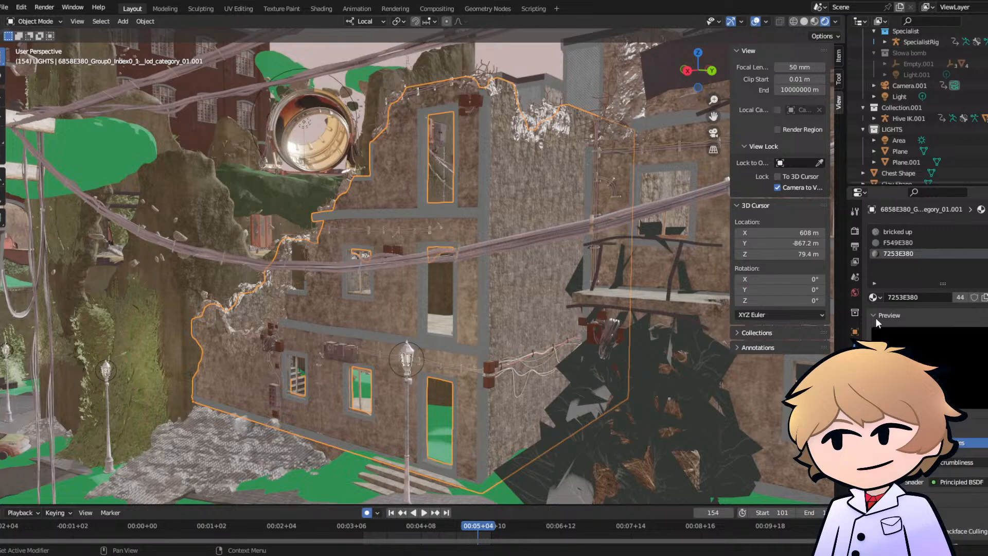
pyautogui.click(898, 242)
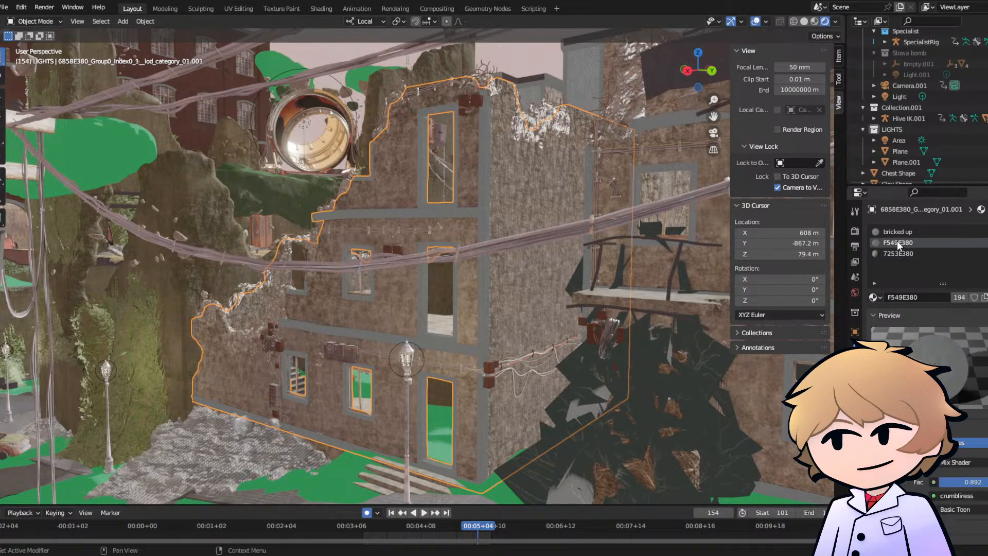
pyautogui.click(896, 232)
pyautogui.click(896, 254)
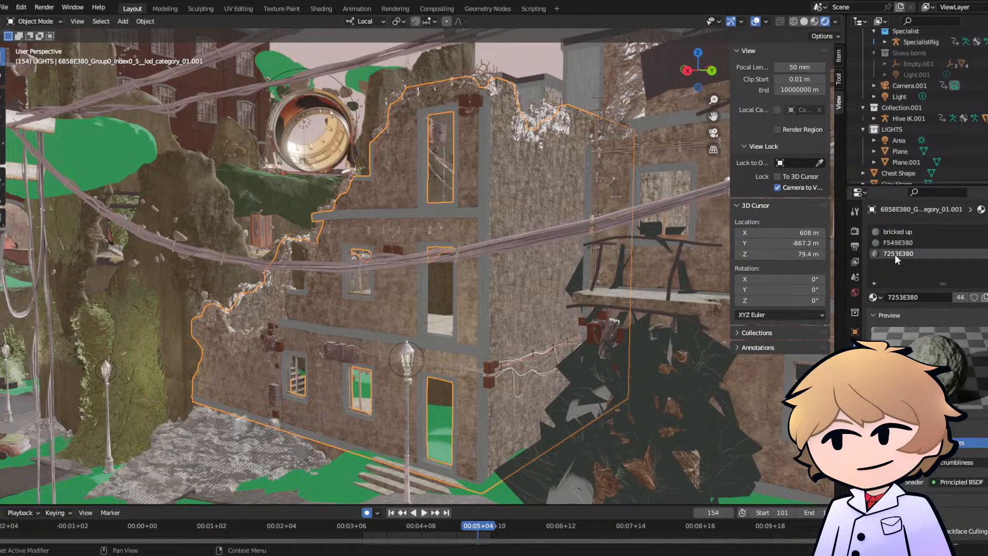
pyautogui.scroll(3, 501, 254)
pyautogui.scroll(5, 501, 252)
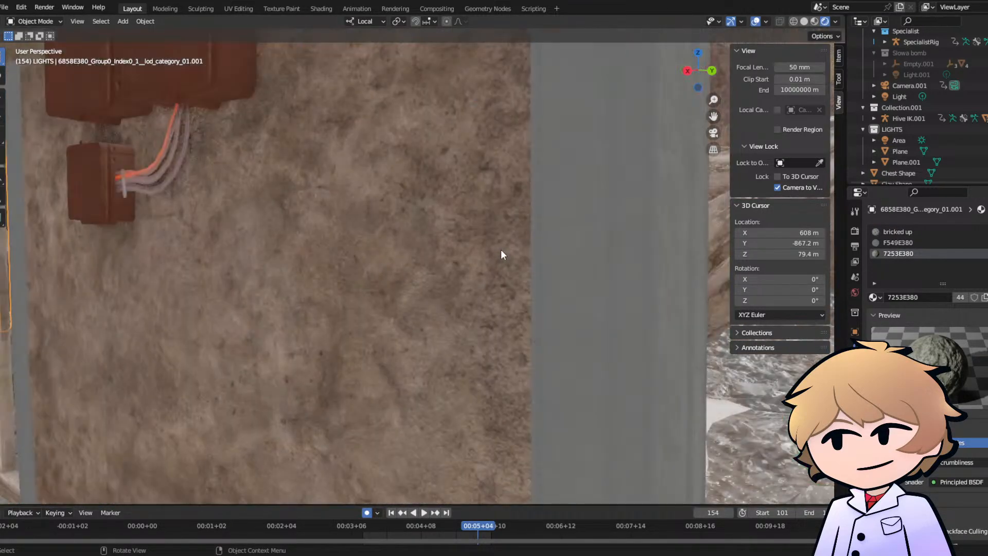
pyautogui.scroll(-6, 517, 243)
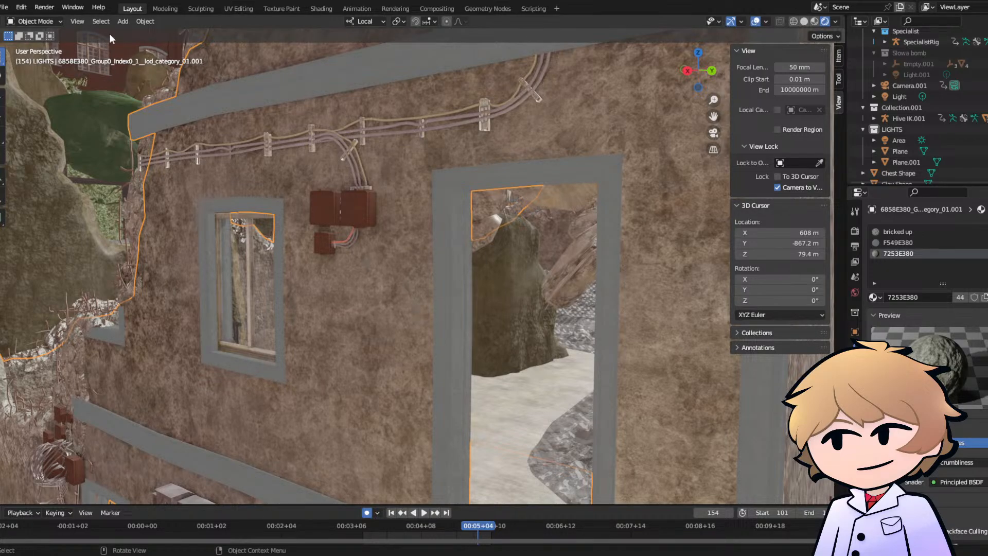
# - Switch to the Shading workspace and show the selected building up close with rendered shading
pyautogui.click(324, 9)
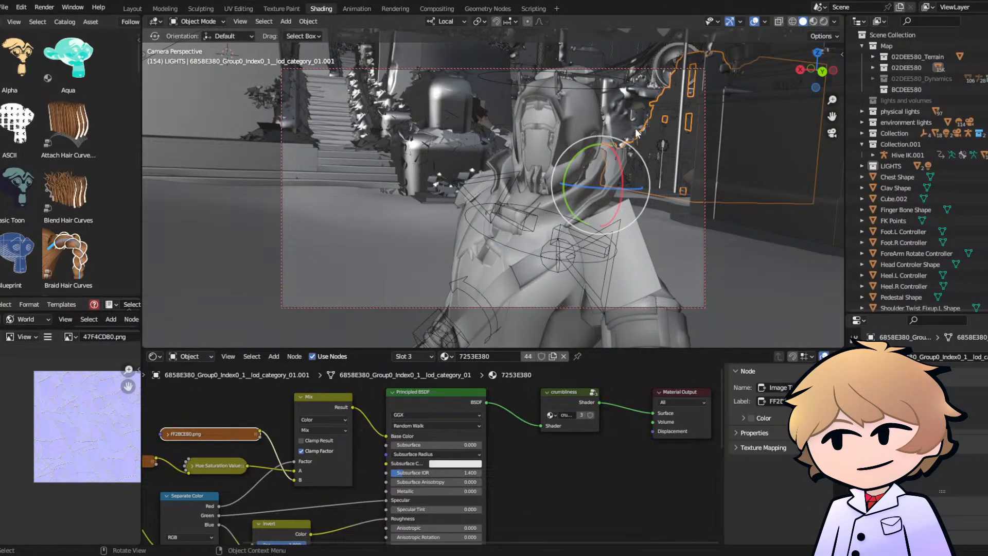
pyautogui.click(833, 132)
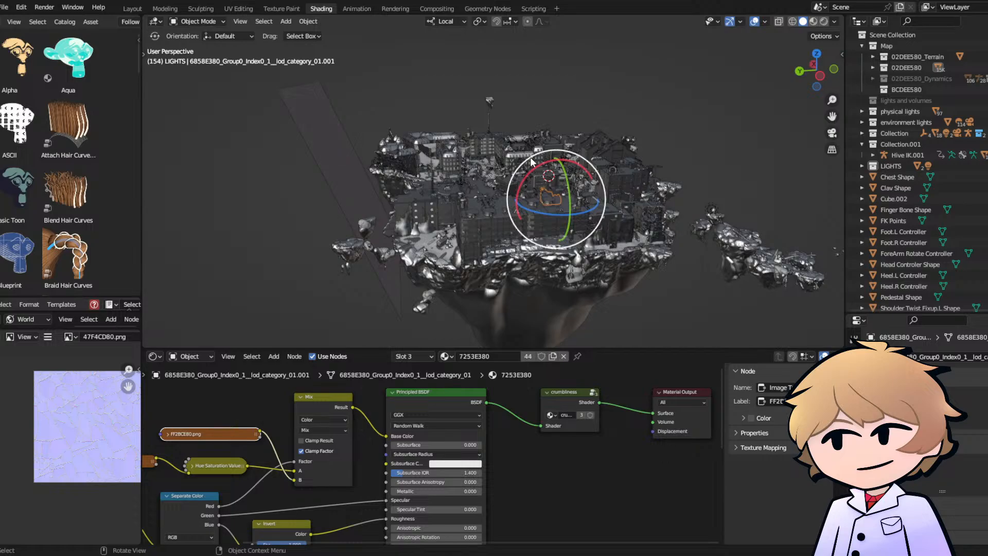
pyautogui.press('`')
pyautogui.click(628, 202)
pyautogui.moveTo(567, 188); pyautogui.dragTo(697, 159, button='middle')
pyautogui.scroll(2, 536, 174)
pyautogui.moveTo(491, 406); pyautogui.dragTo(434, 395, button='middle')
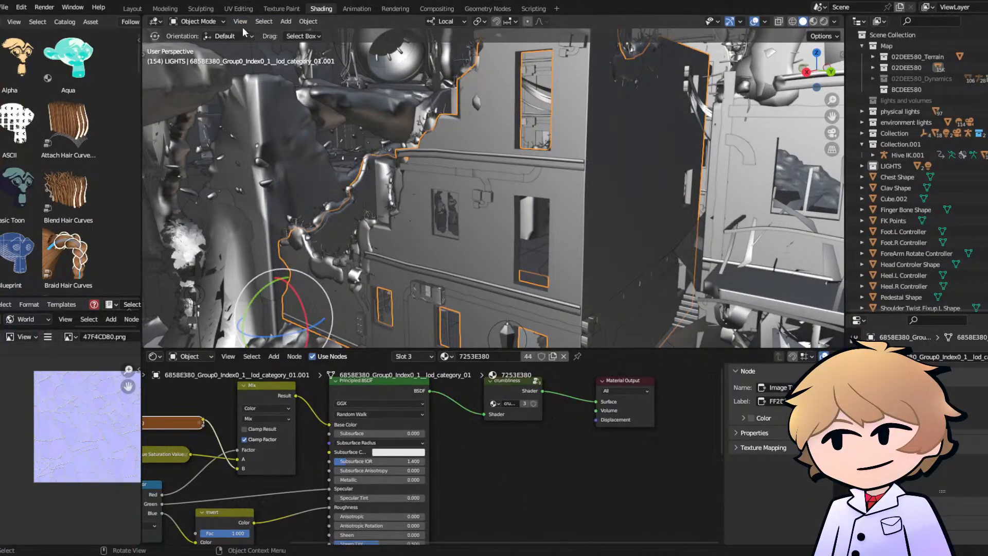
pyautogui.click(824, 22)
# - Move the Material Output node of 7253E380 farther from the crumbliness node to make room between them
pyautogui.moveTo(544, 448); pyautogui.dragTo(475, 459, button='middle')
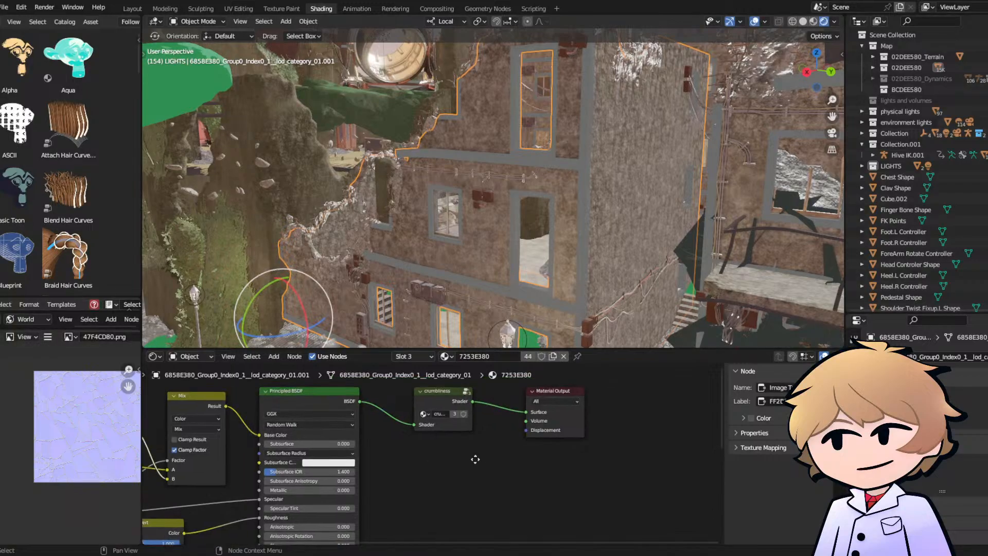
pyautogui.scroll(-2, 602, 406)
pyautogui.moveTo(601, 412); pyautogui.dragTo(545, 409, button='middle')
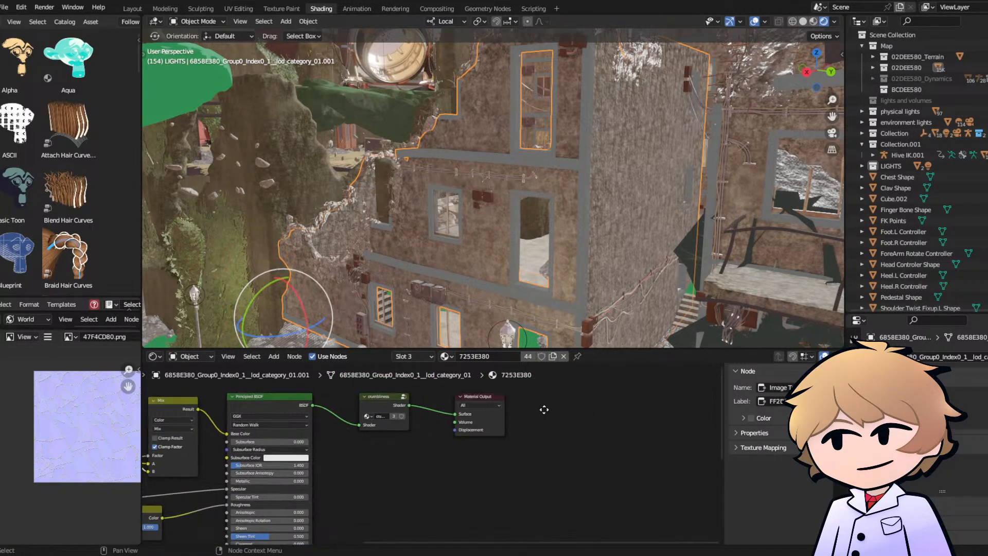
pyautogui.moveTo(462, 408); pyautogui.dragTo(663, 423)
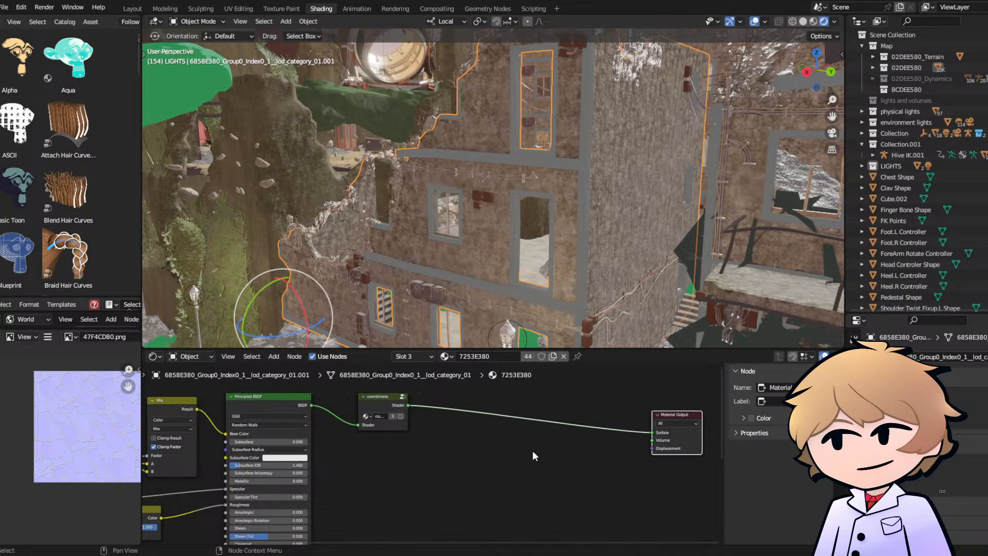
pyautogui.click(504, 454)
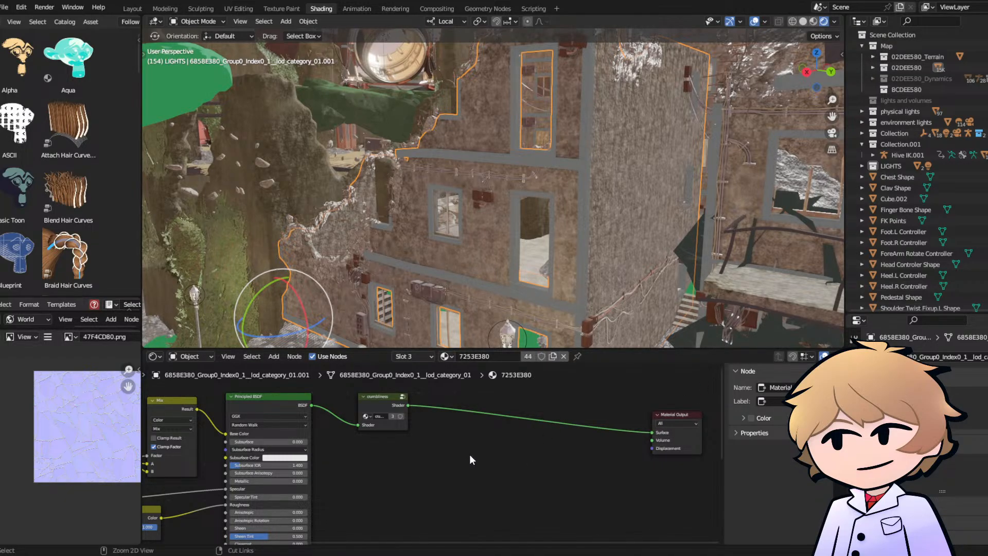
# - Copy the Basic Toon.002 and Mix Shader nodes from the rock's 404CE380 material into the building's 7253E380 node tree
pyautogui.hotkey('ctrl', 'v')
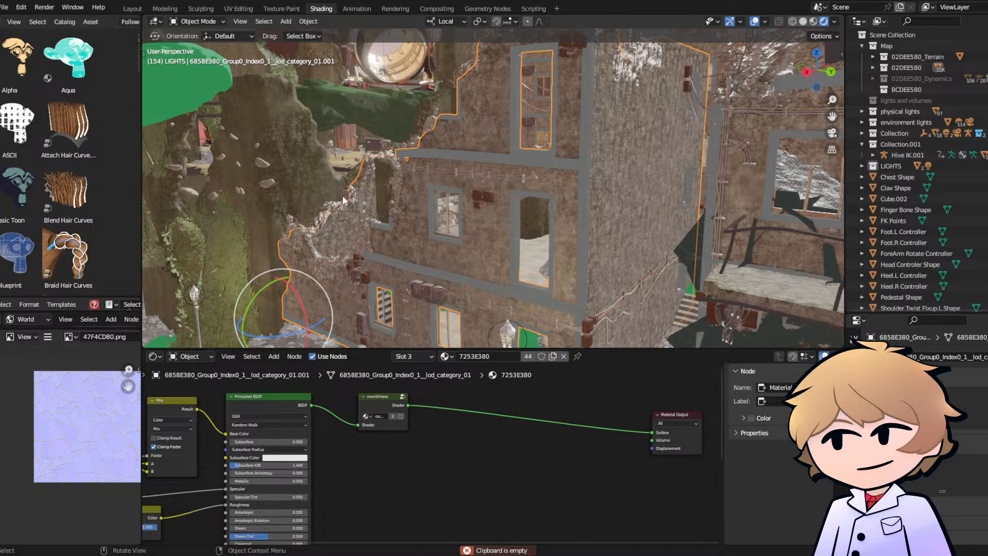
pyautogui.click(307, 166)
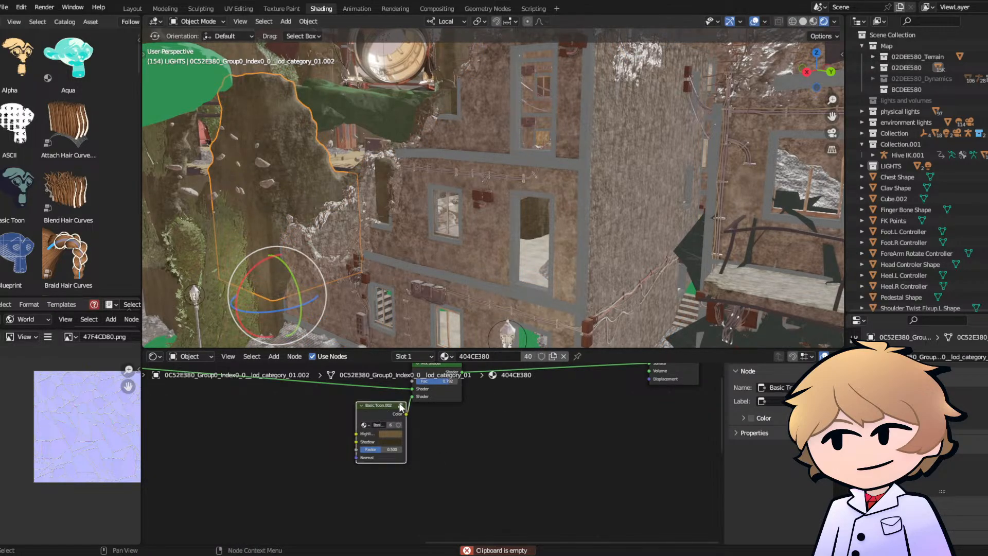
pyautogui.keyDown('shift'); pyautogui.click(443, 398); pyautogui.keyUp('shift')
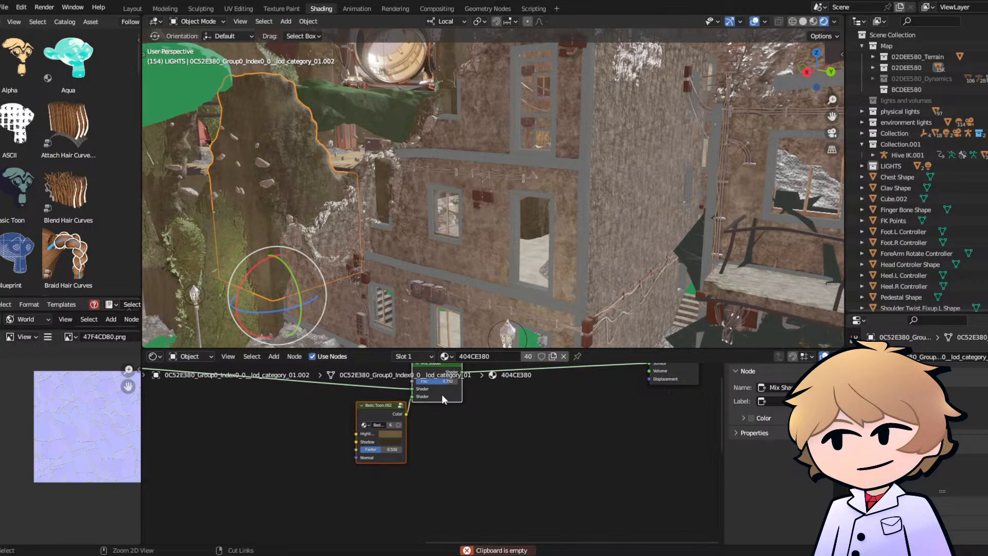
pyautogui.click(423, 236)
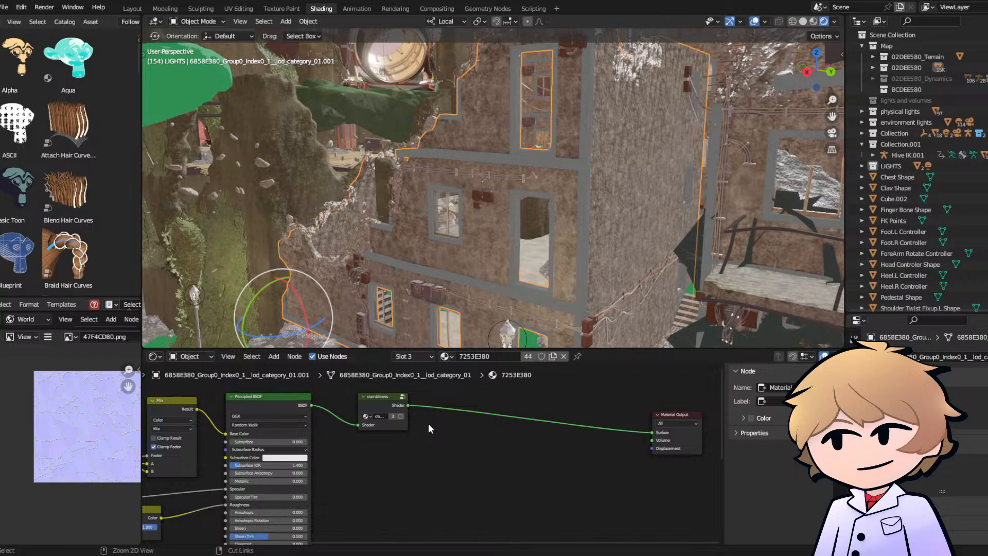
pyautogui.hotkey('ctrl', 'v')
pyautogui.press('g')
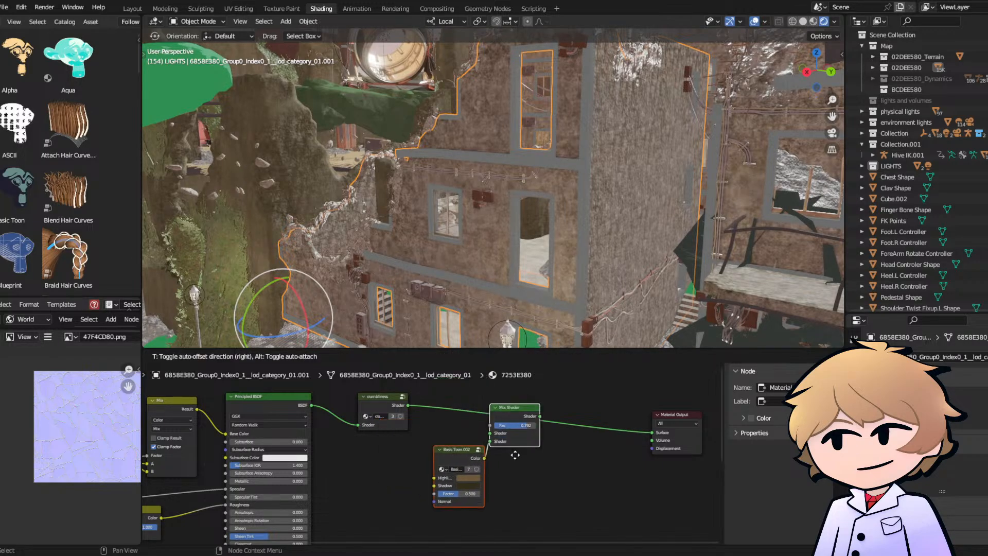
pyautogui.click(525, 465)
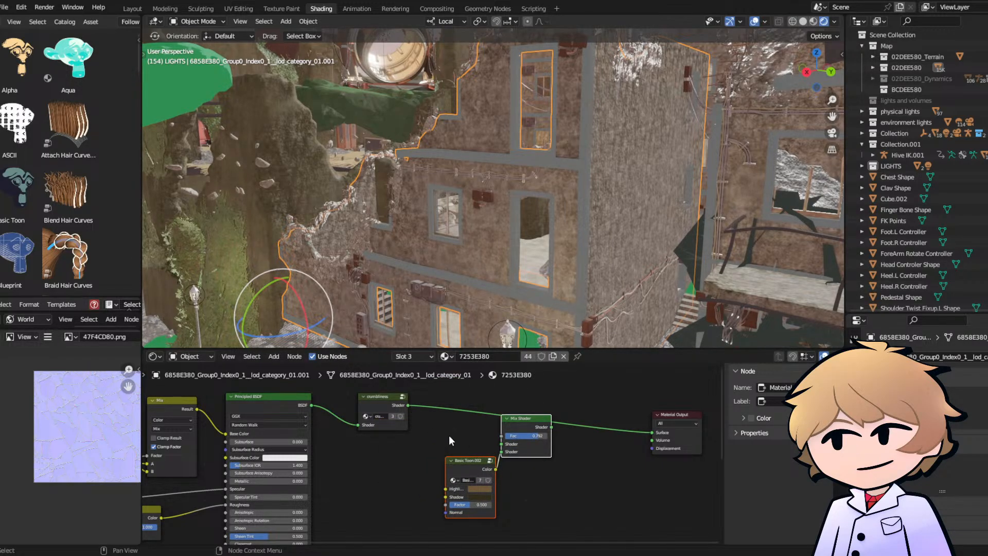
# - Sample the building wall's brown for the Basic Toon highlight and shadow colors, and darken the shadow color
pyautogui.click(475, 488)
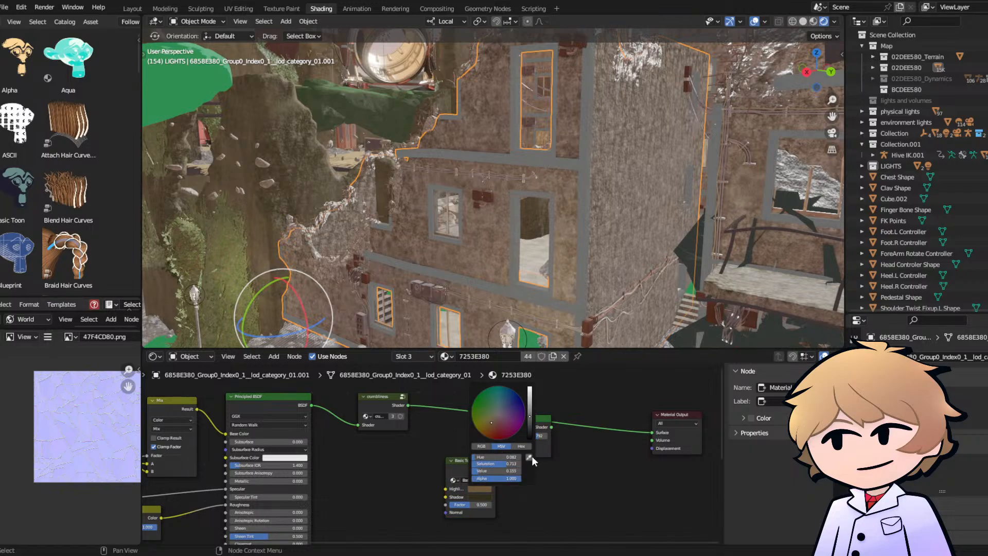
pyautogui.click(530, 457)
pyautogui.click(419, 237)
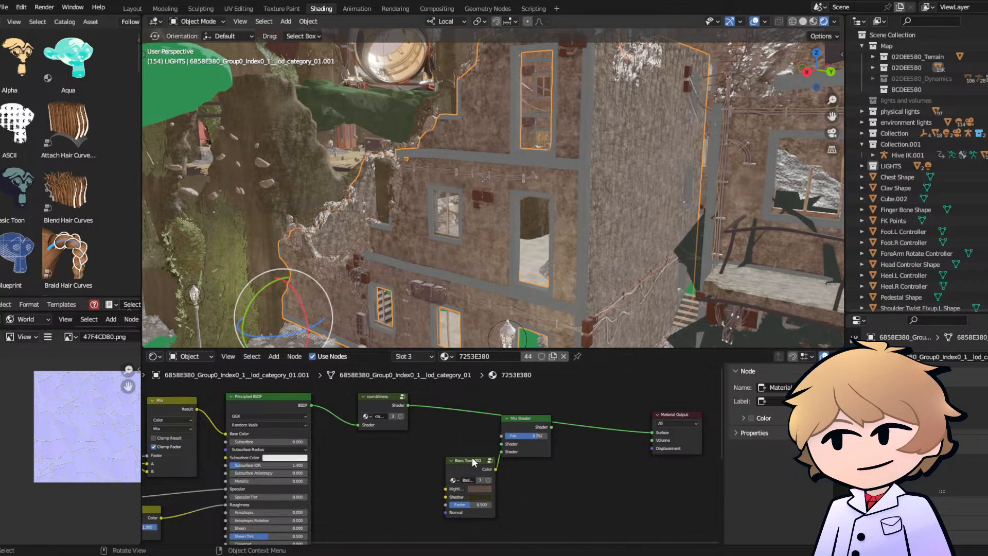
pyautogui.click(476, 497)
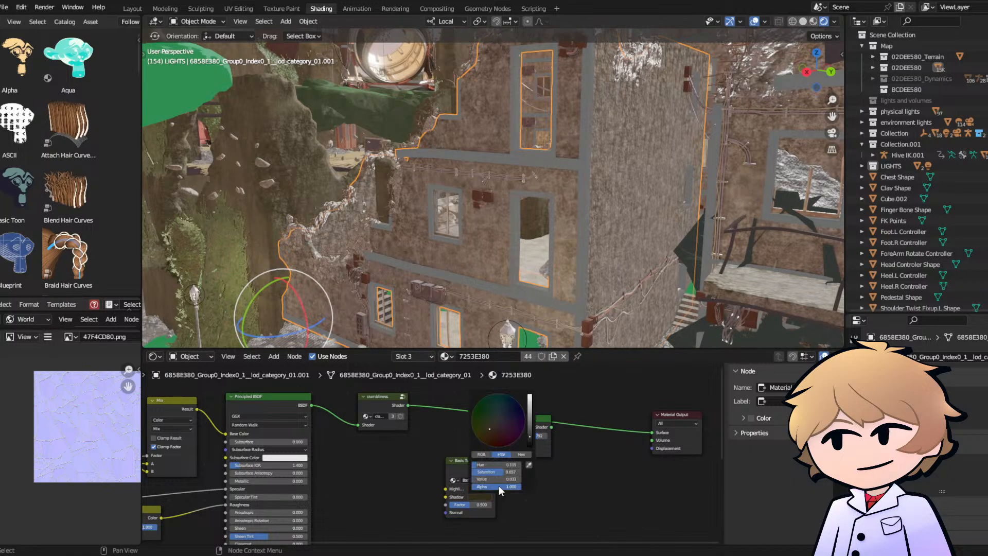
pyautogui.click(529, 465)
pyautogui.click(428, 245)
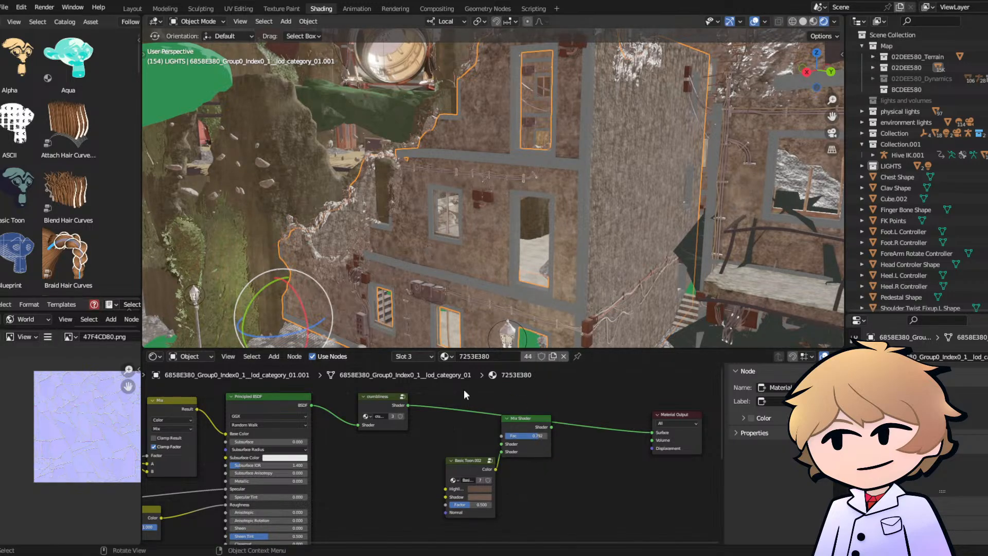
pyautogui.click(481, 496)
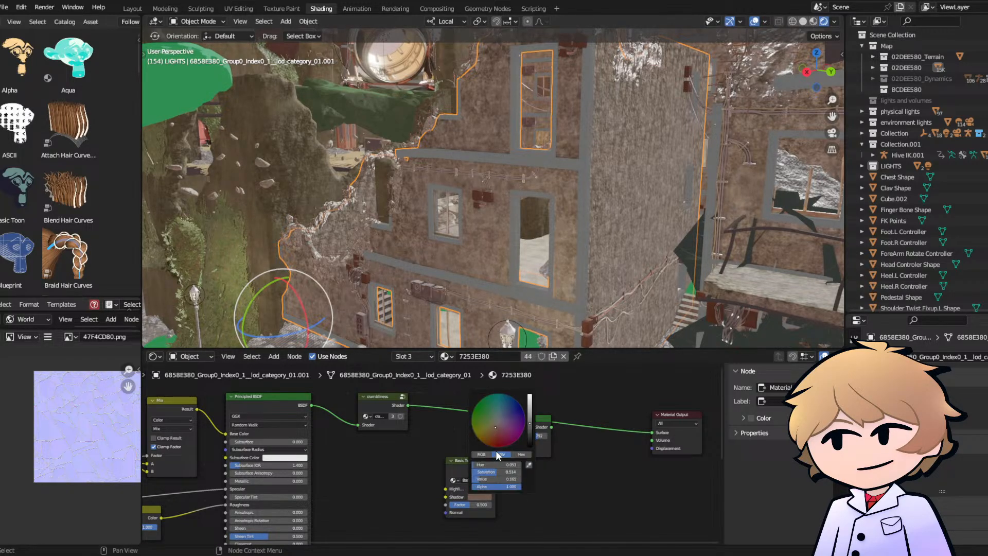
pyautogui.click(528, 432)
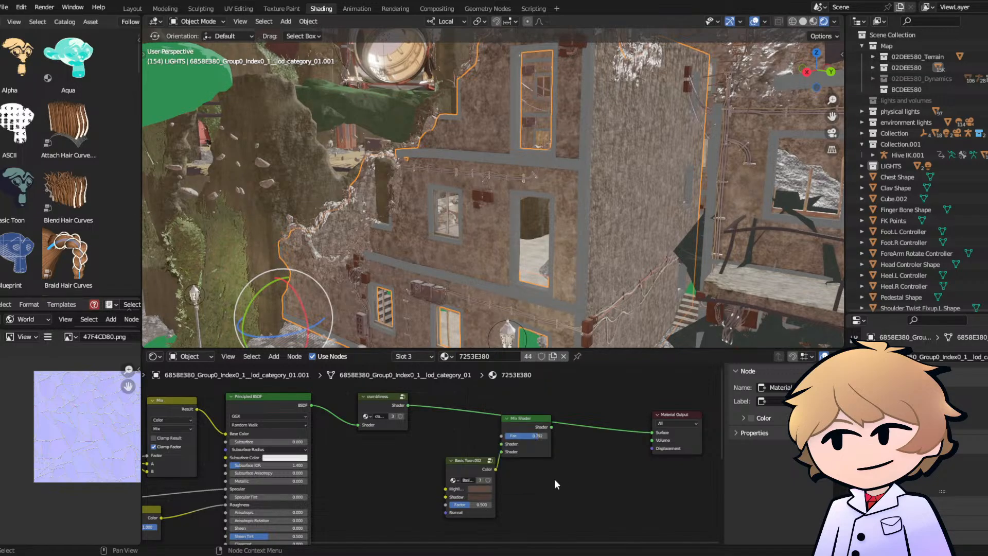
# - Route the crumbliness shader through the Mix Shader into the Material Output surface, check the wall, and save the file
pyautogui.moveTo(408, 405); pyautogui.dragTo(651, 432)
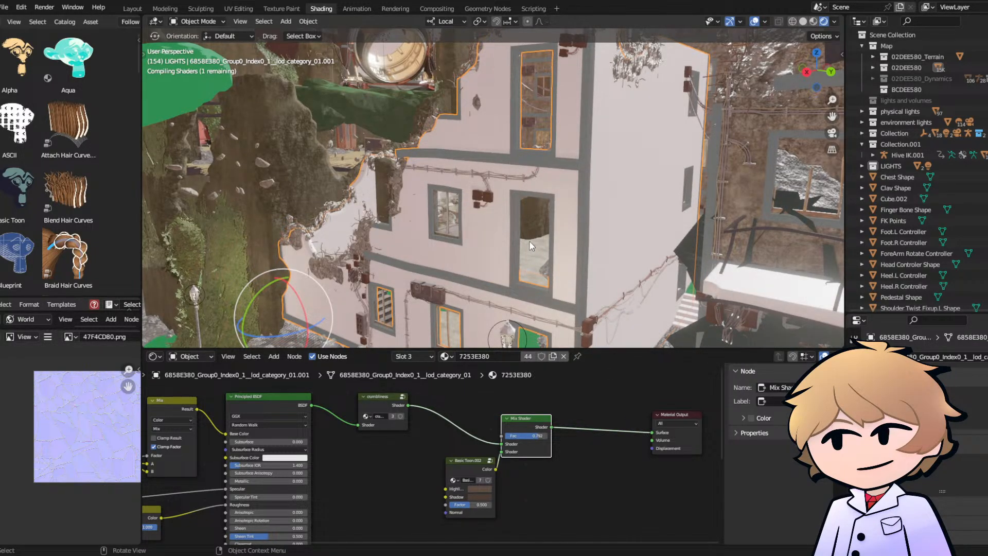
pyautogui.moveTo(507, 241)
pyautogui.mouseDown(button='middle')
pyautogui.moveTo(517, 240)
pyautogui.moveTo(485, 249)
pyautogui.moveTo(497, 227)
pyautogui.mouseUp(button='middle')
pyautogui.scroll(8, 485, 249)
pyautogui.scroll(-9, 503, 228)
pyautogui.hotkey('ctrl', 's')
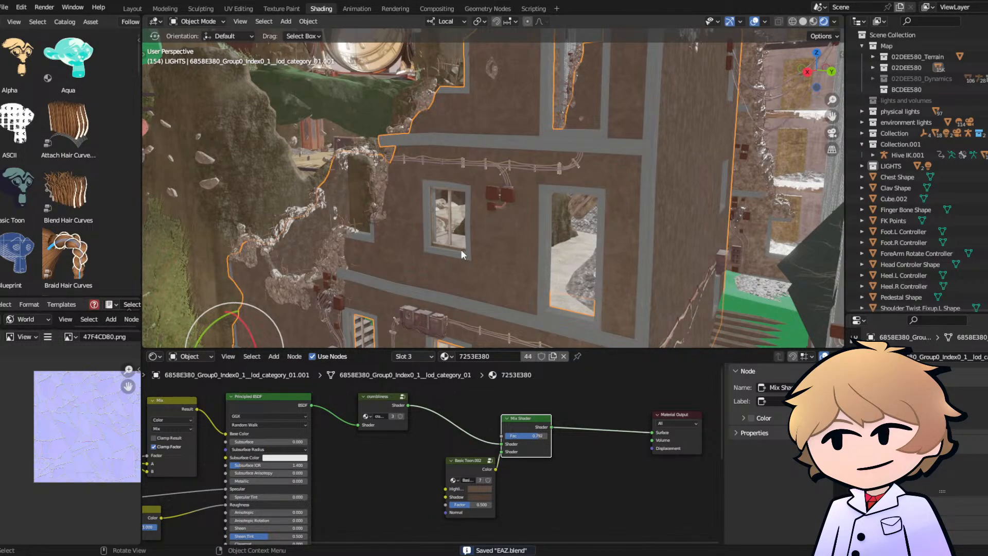
# - Try the rusty rusting material on the cracked debris piece with exposed rods at the wall's broken edge
pyautogui.click(330, 240)
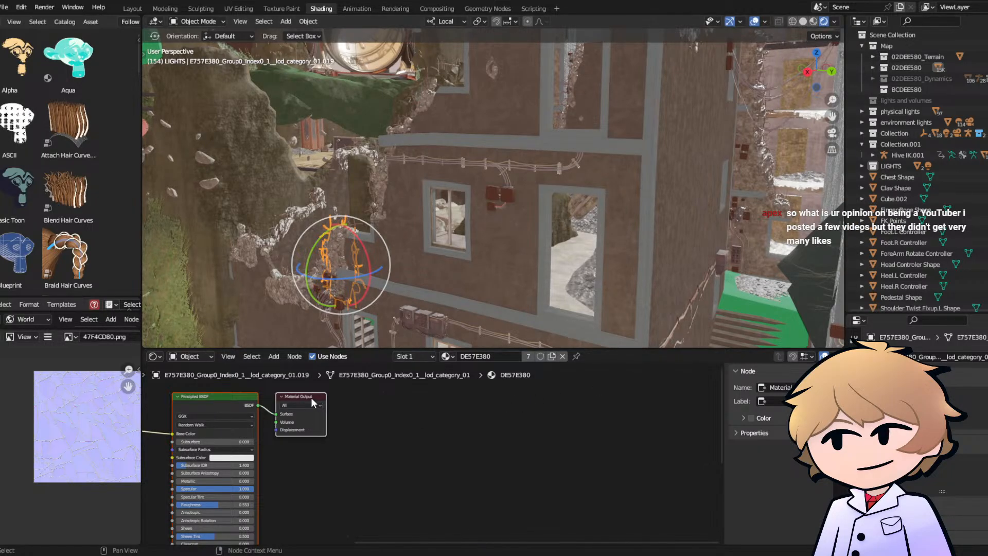
pyautogui.click(451, 355)
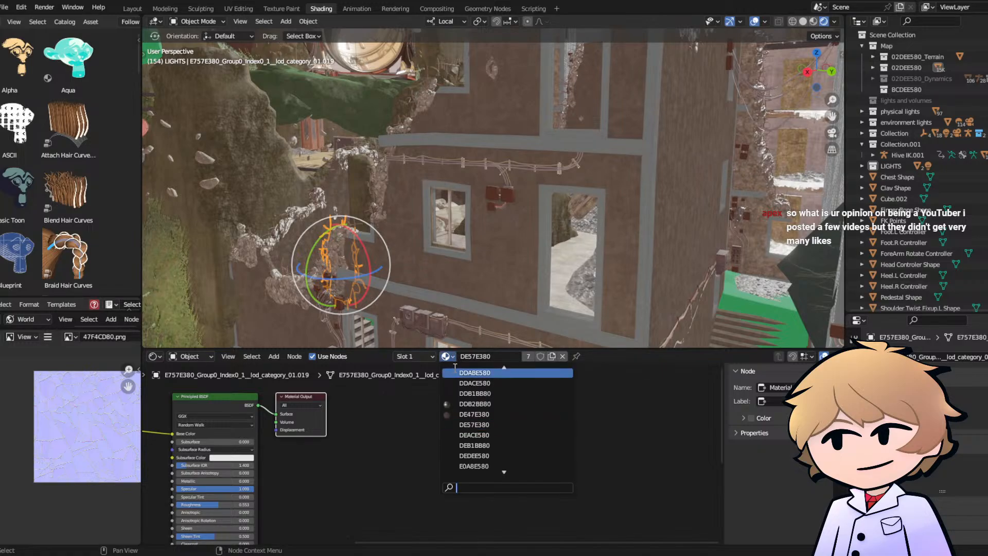
pyautogui.write('r')
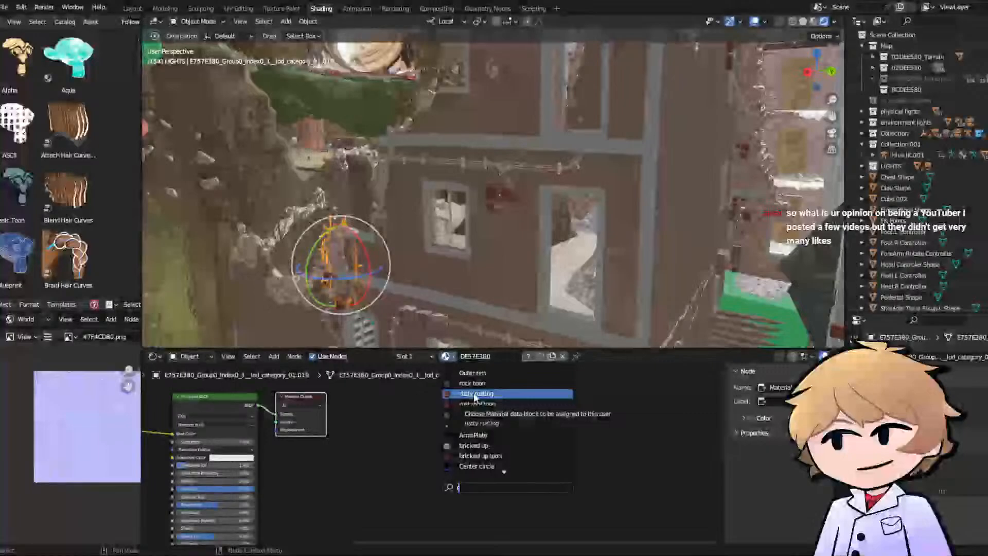
pyautogui.click(474, 394)
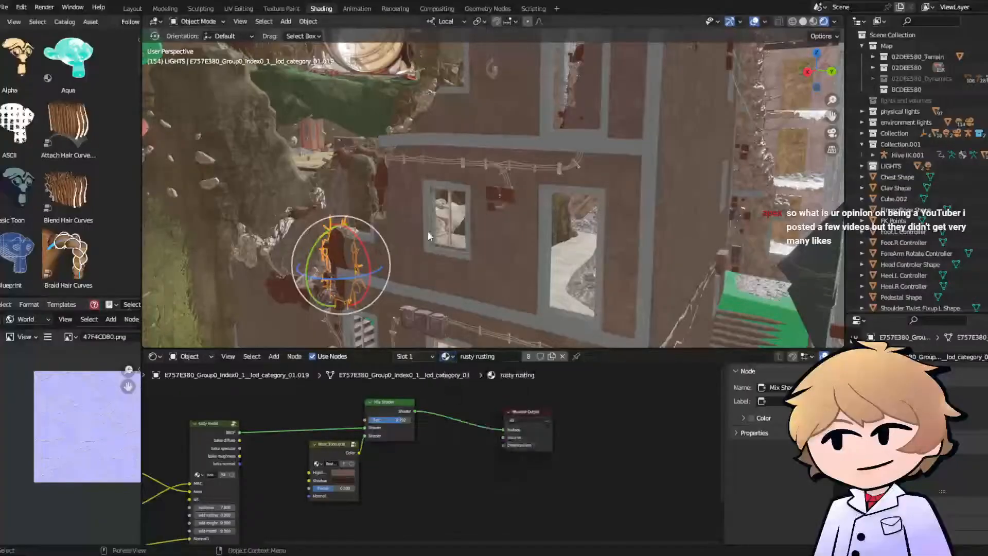
pyautogui.moveTo(427, 231); pyautogui.dragTo(455, 218, button='middle')
pyautogui.scroll(8, 453, 220)
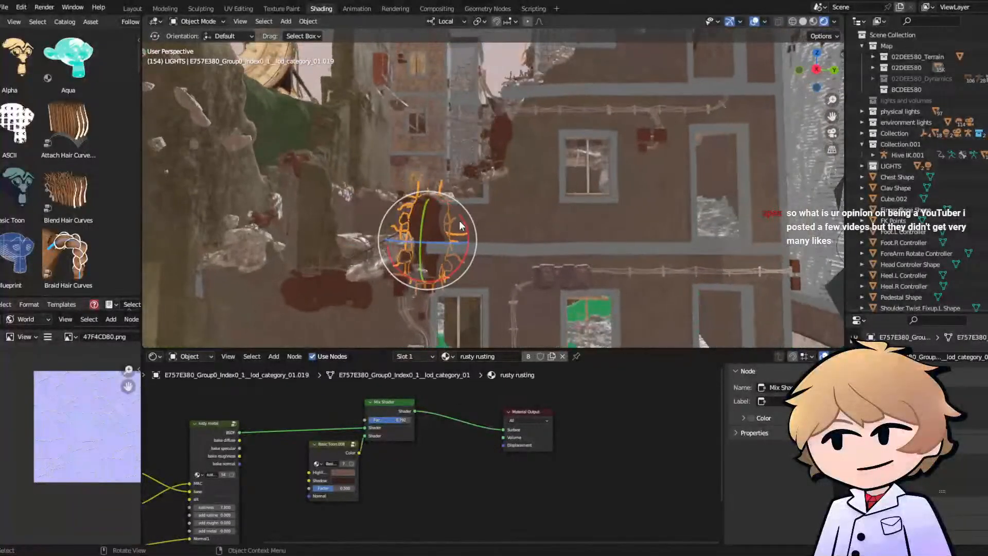
pyautogui.scroll(2, 459, 221)
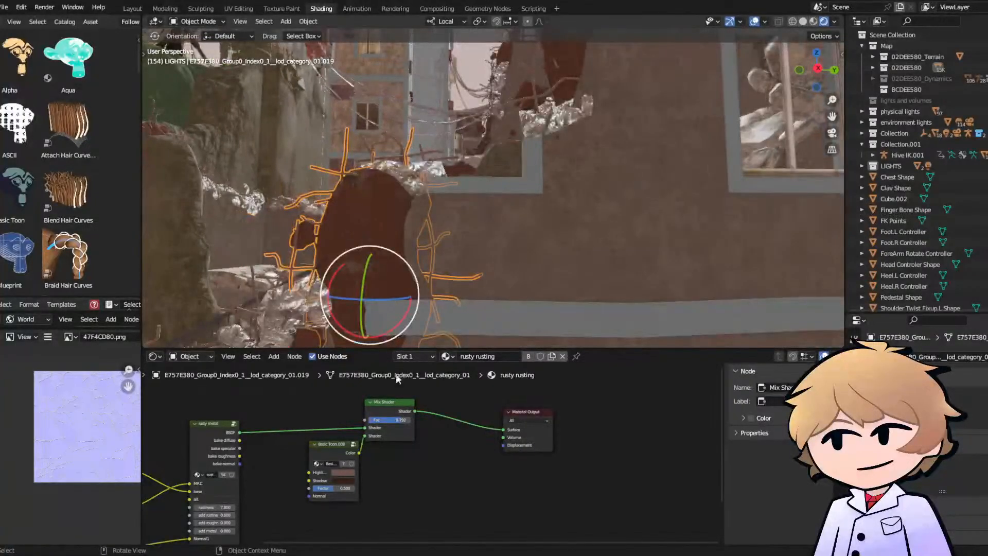
# - Assign the grassy rock toon material to the selected debris piece at the wall's broken edge
pyautogui.click(448, 356)
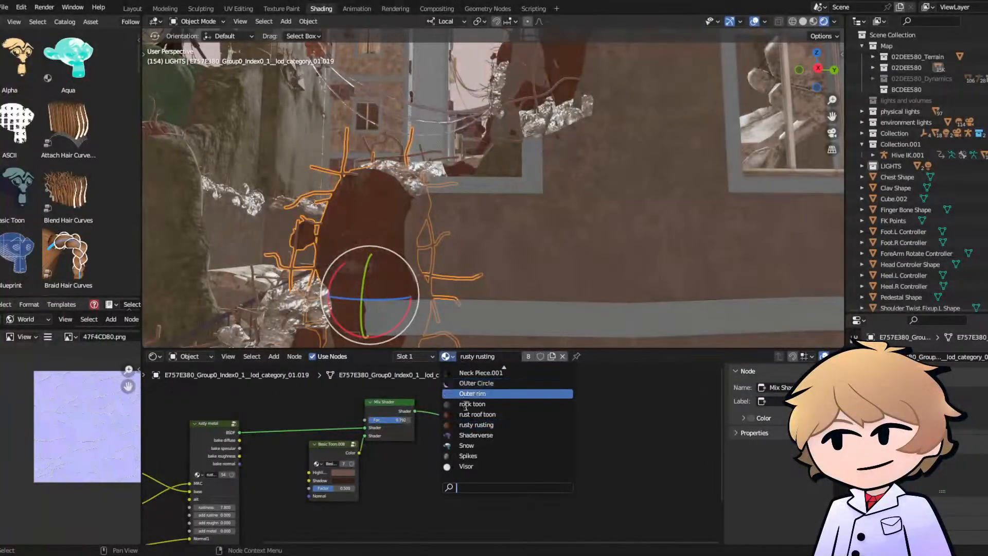
pyautogui.write('ro')
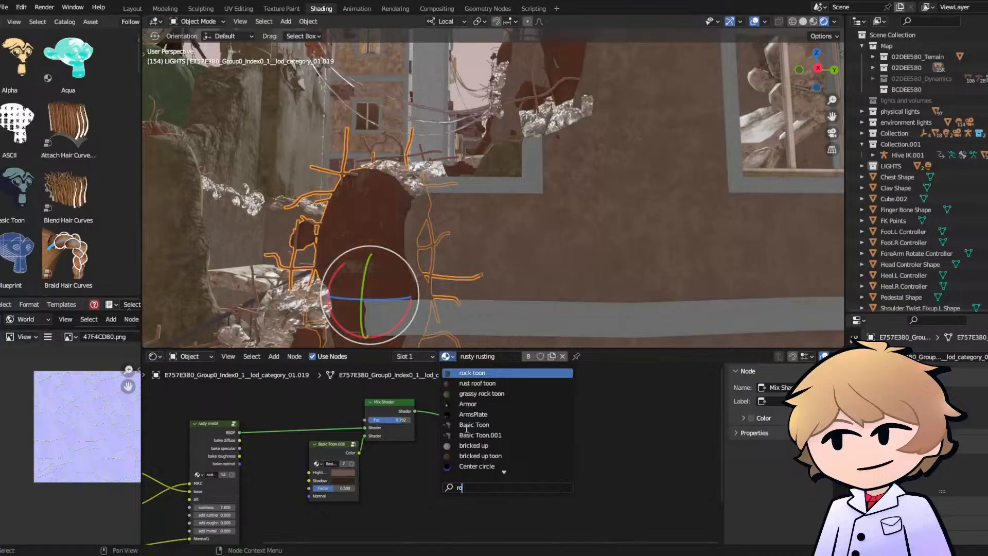
pyautogui.click(484, 393)
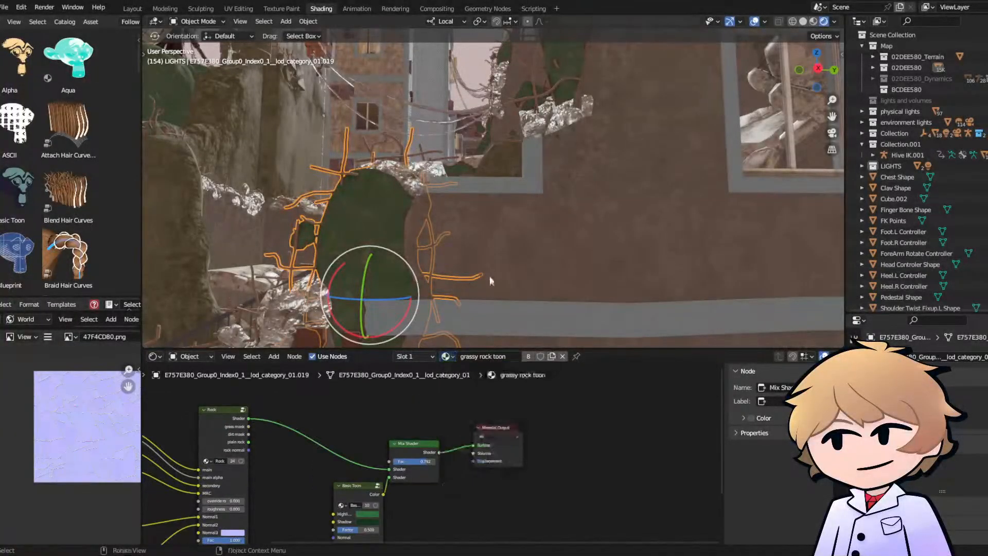
pyautogui.moveTo(474, 239); pyautogui.dragTo(459, 239, button='middle')
pyautogui.scroll(-4, 455, 230)
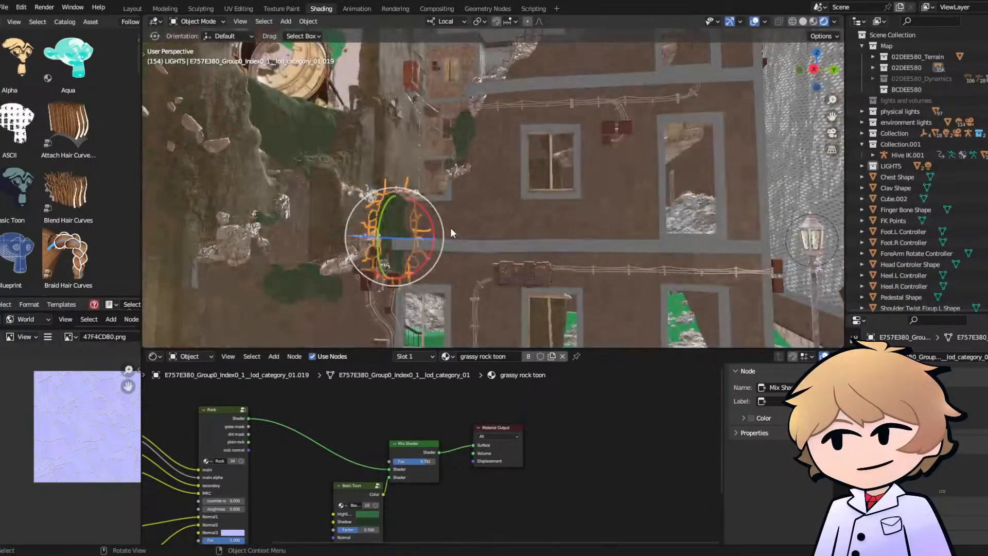
# - Replace the DE57E380 material on the round debris piece beside the rock wall with grassy rock toon
pyautogui.click(252, 251)
pyautogui.click(236, 245)
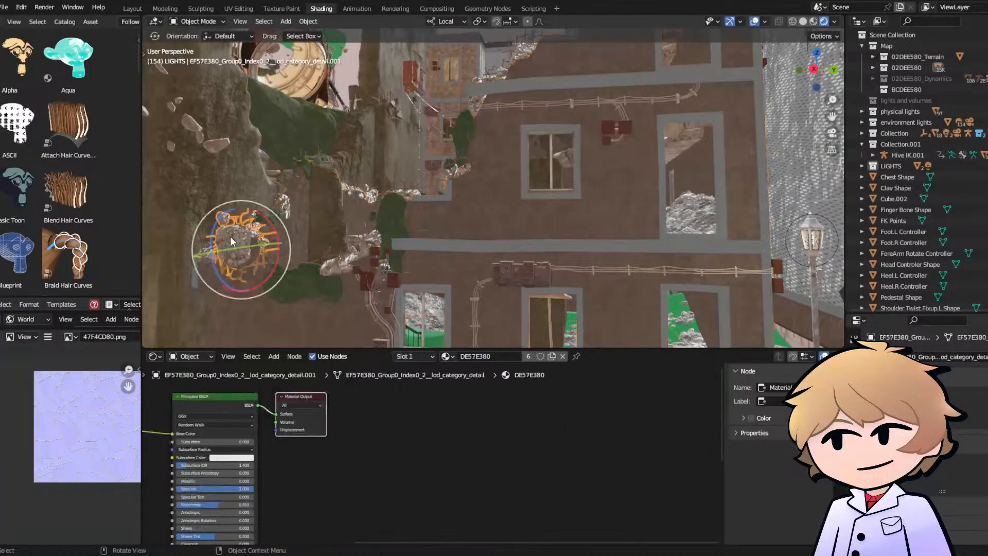
pyautogui.click(446, 357)
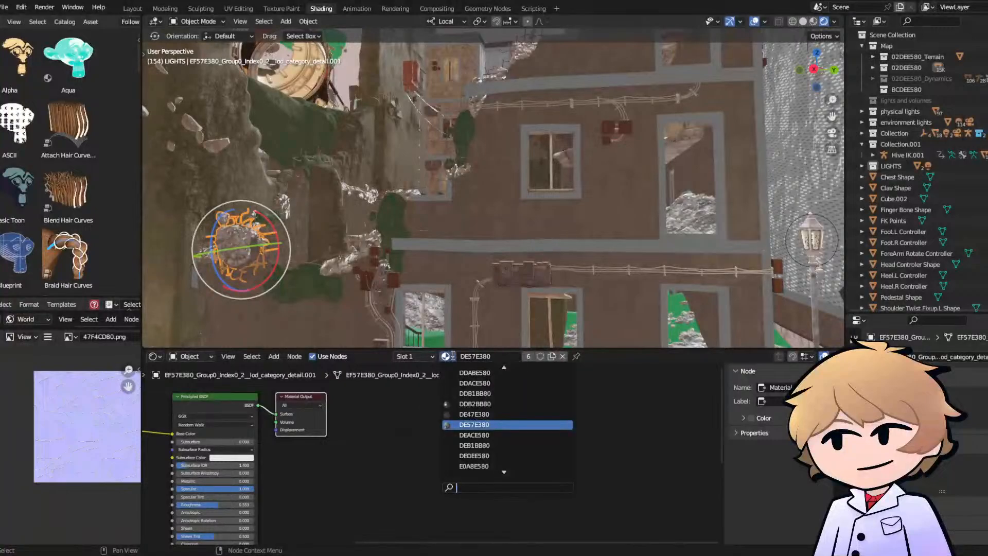
pyautogui.write('gr')
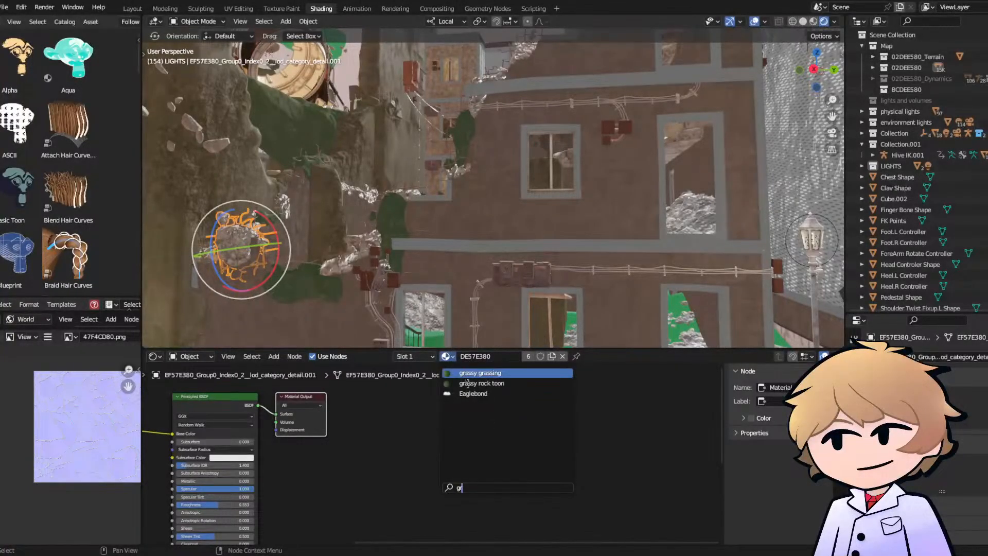
pyautogui.click(481, 384)
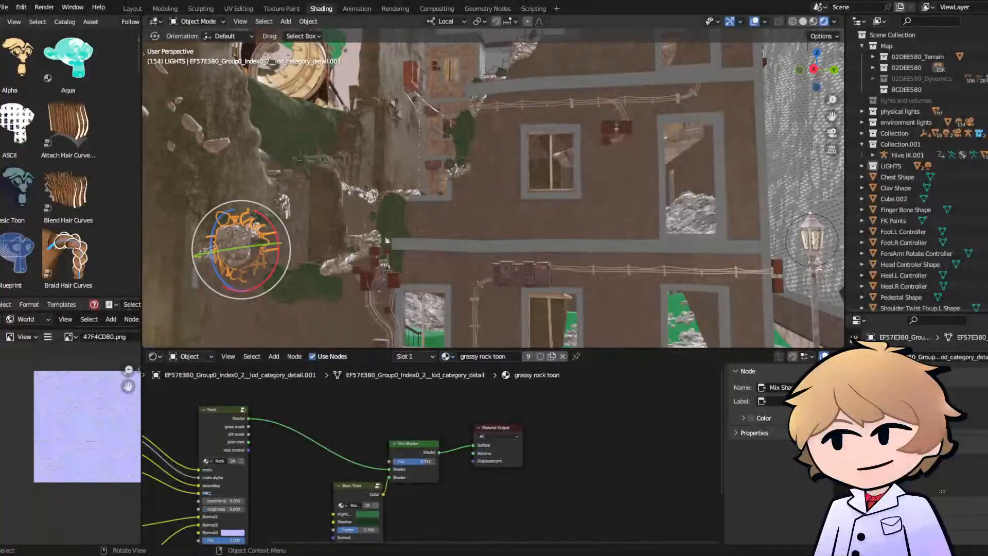
pyautogui.scroll(-4, 463, 267)
pyautogui.moveTo(463, 268); pyautogui.dragTo(479, 286, button='middle')
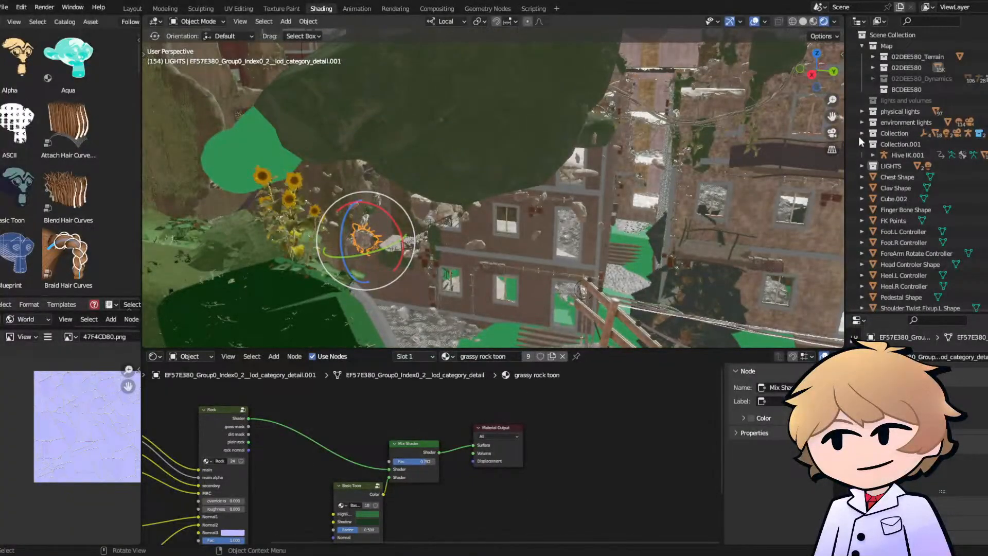
# - Review the building's updated materials up close and through the scene camera, and save the file
pyautogui.click(833, 134)
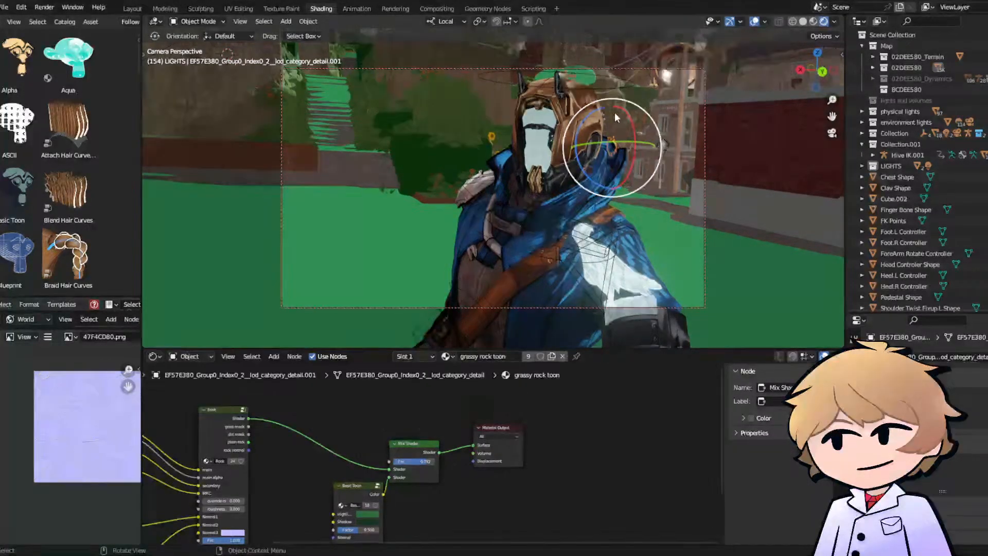
pyautogui.click(832, 134)
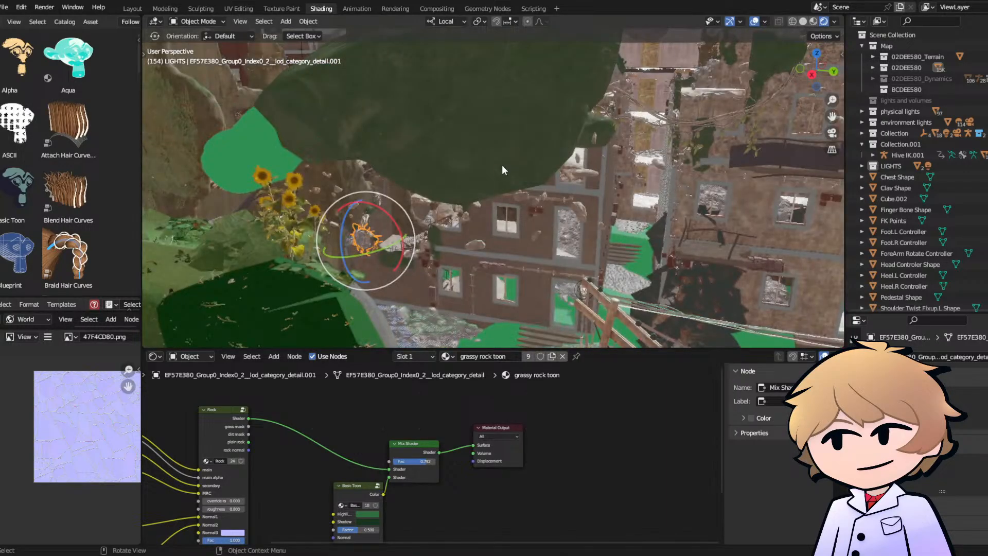
pyautogui.moveTo(477, 189); pyautogui.dragTo(416, 203, button='middle')
pyautogui.click(409, 203)
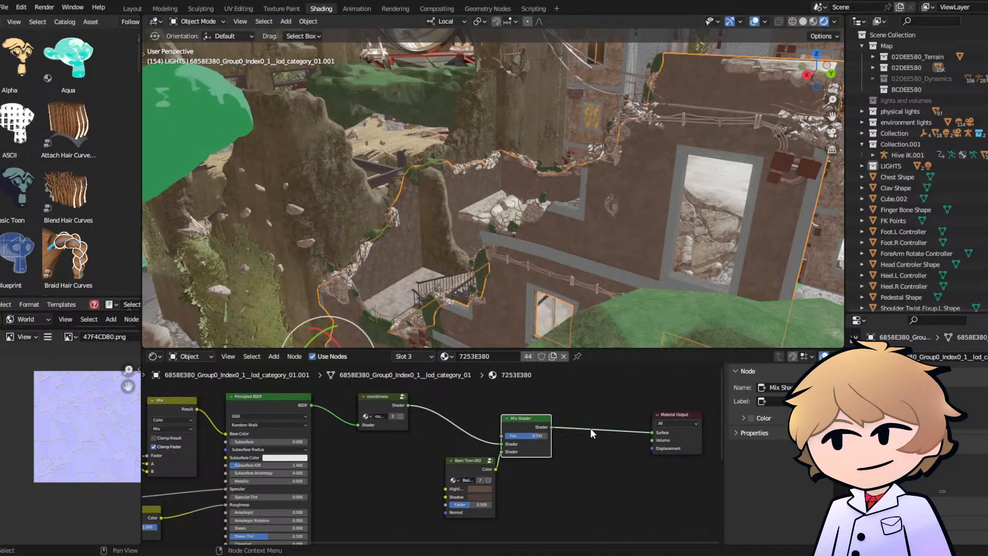
pyautogui.moveTo(469, 166); pyautogui.dragTo(506, 180, button='middle')
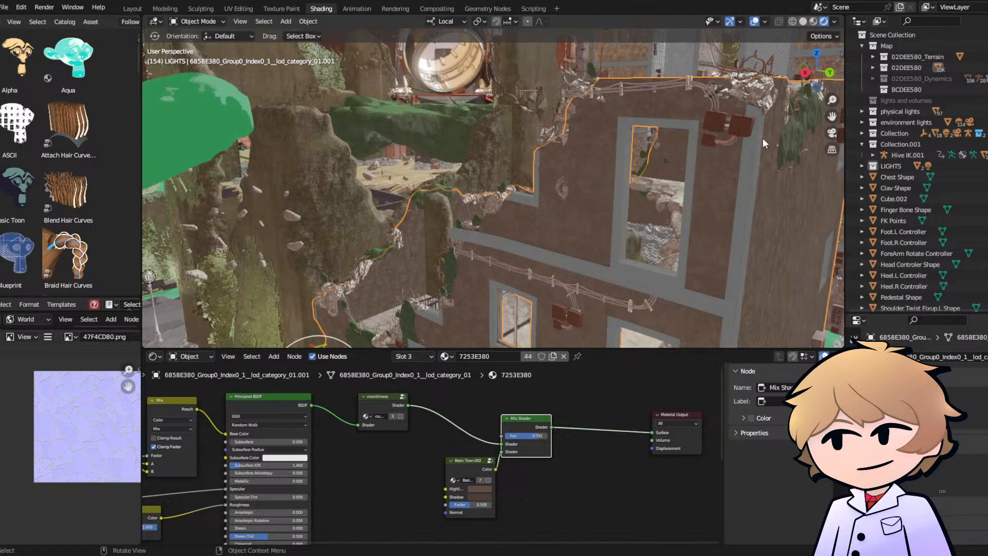
pyautogui.click(832, 133)
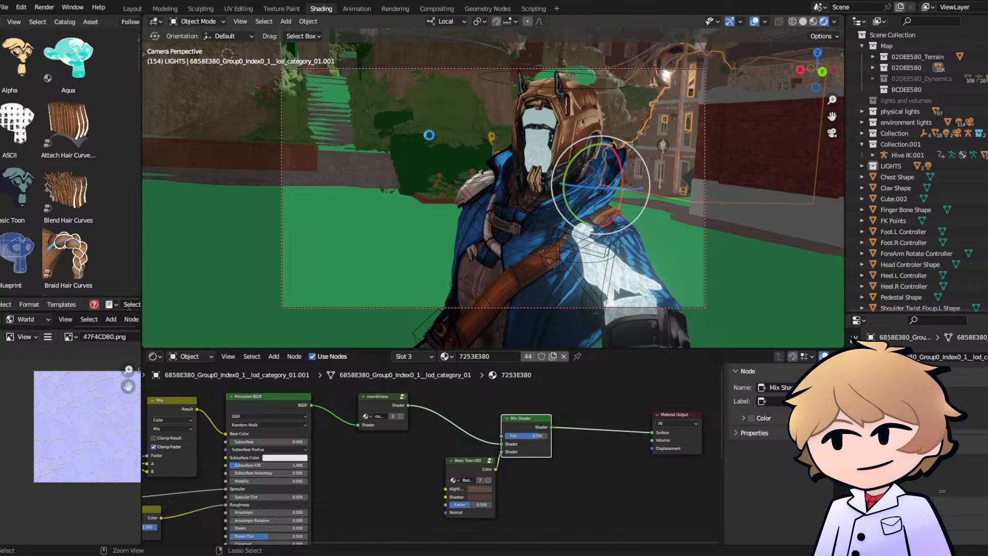
pyautogui.hotkey('ctrl', 's')
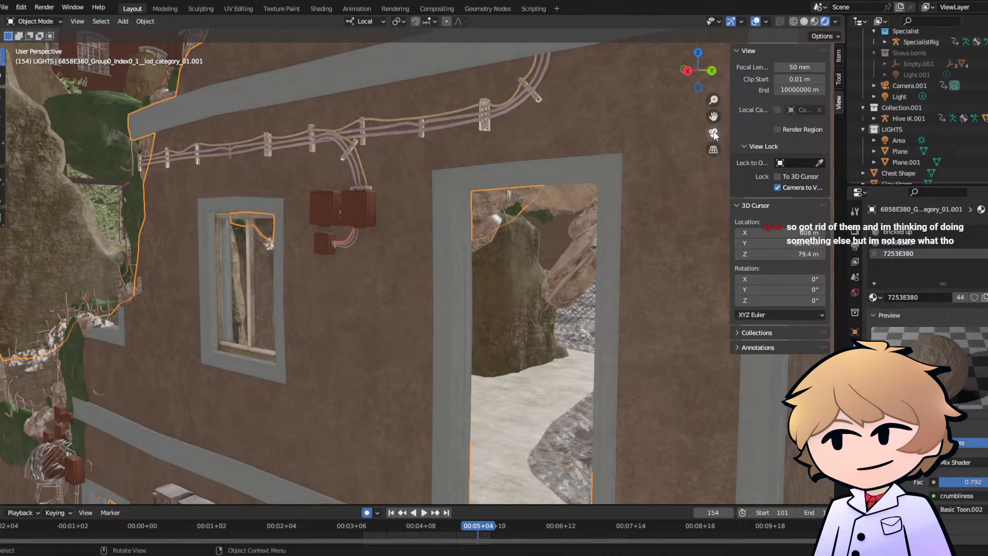
# - Play back the shot through the camera in solid shading up to frame 157
pyautogui.press('KP_0')
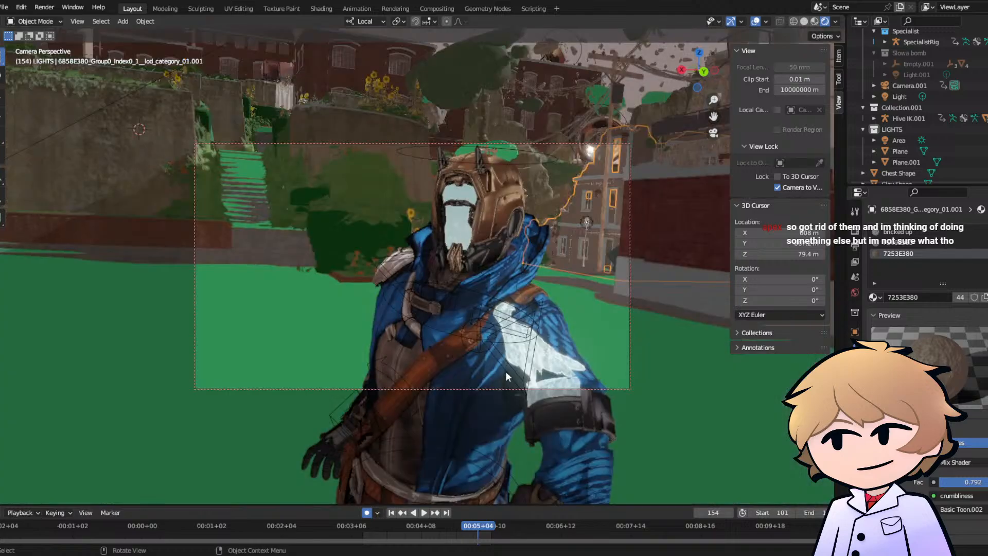
pyautogui.click(805, 21)
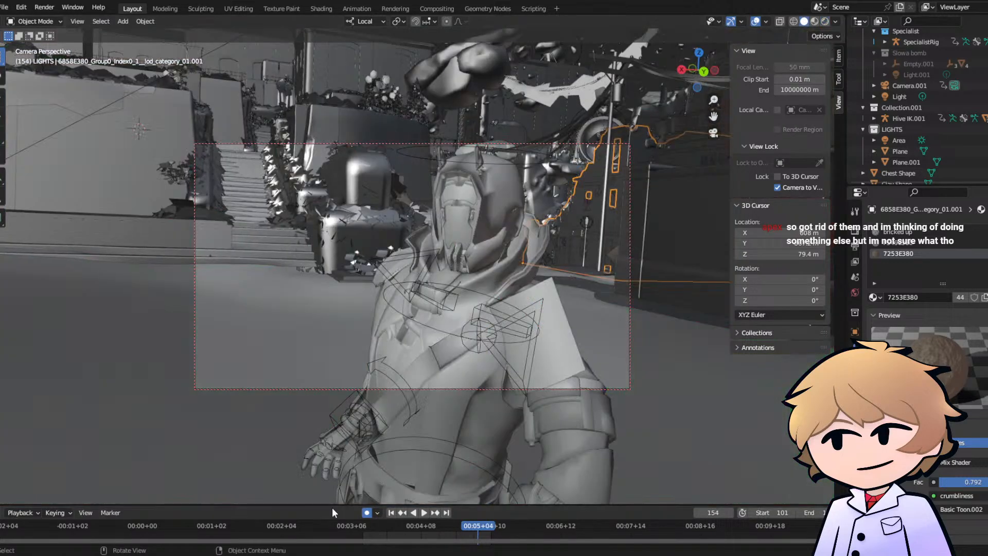
pyautogui.click(390, 524)
pyautogui.press('space')
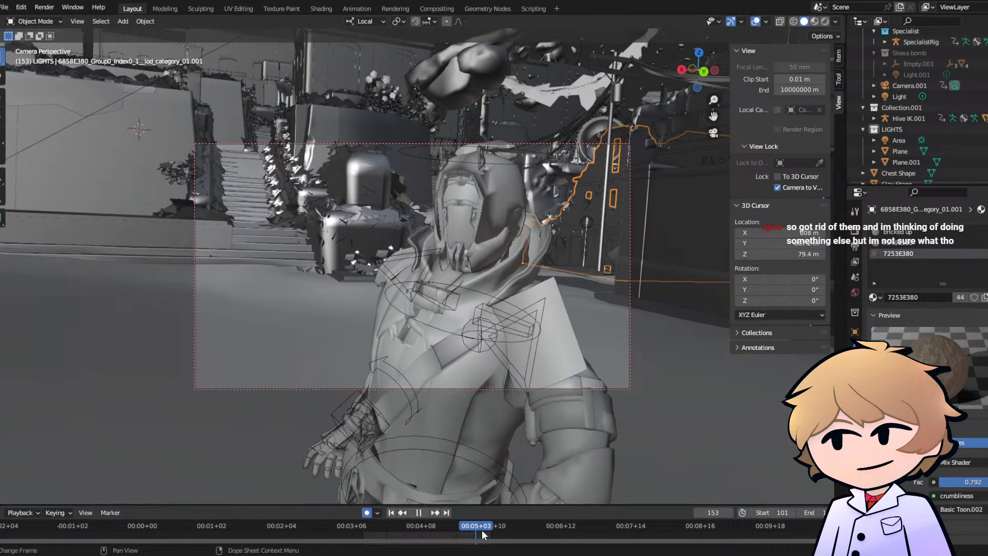
pyautogui.press('space')
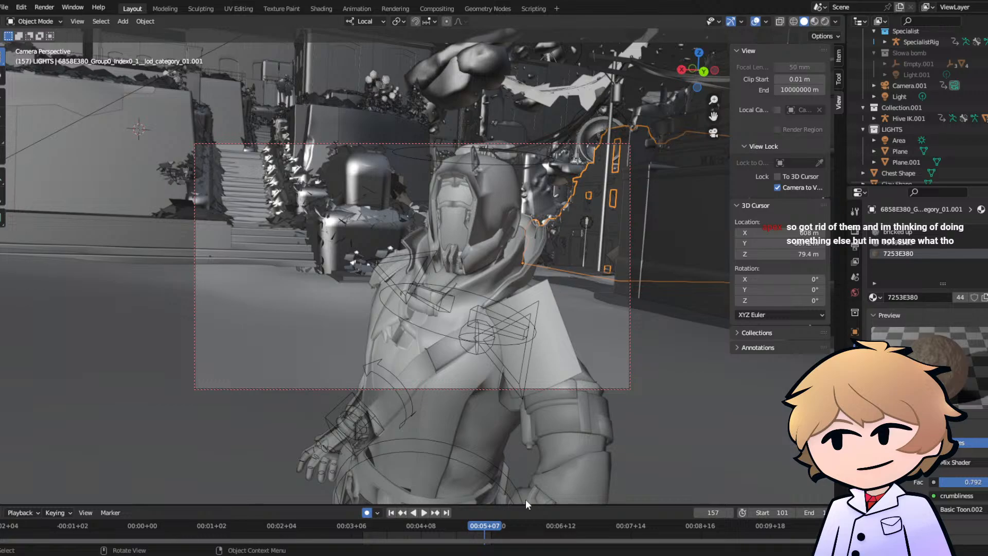
# - Leave the camera view, select and frame the SpecialistRig, and switch it to Pose Mode
pyautogui.click(714, 133)
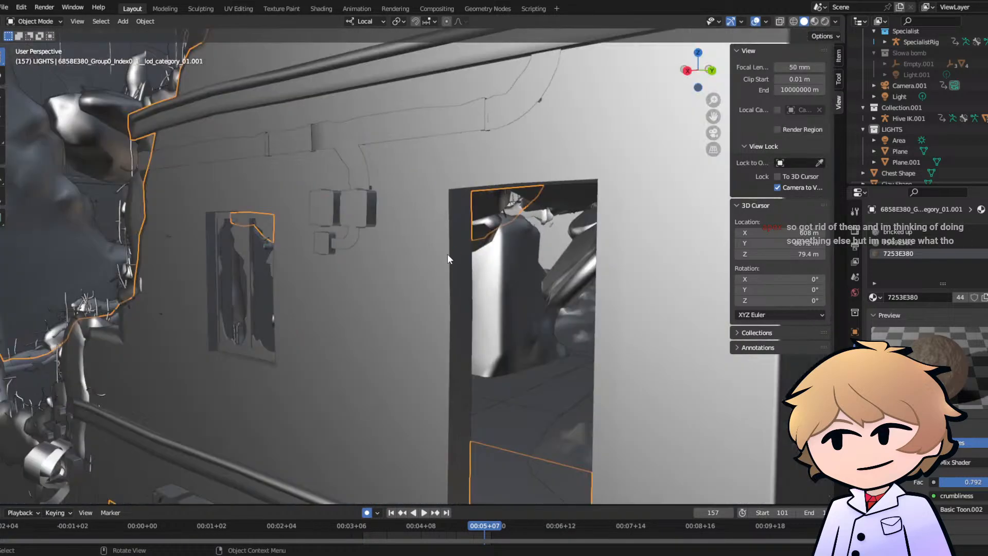
pyautogui.scroll(-15, 396, 288)
pyautogui.scroll(-2, 535, 403)
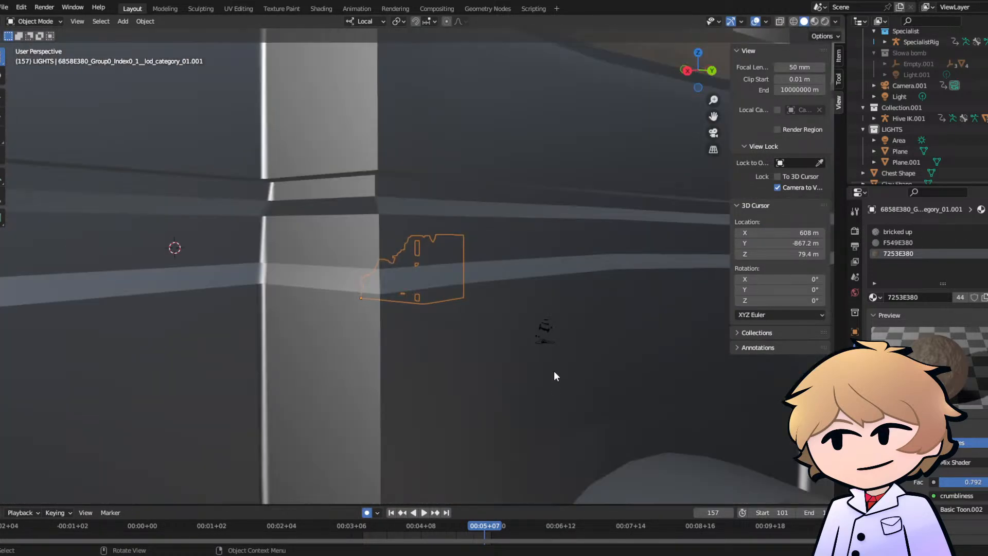
pyautogui.click(546, 331)
pyautogui.press('`')
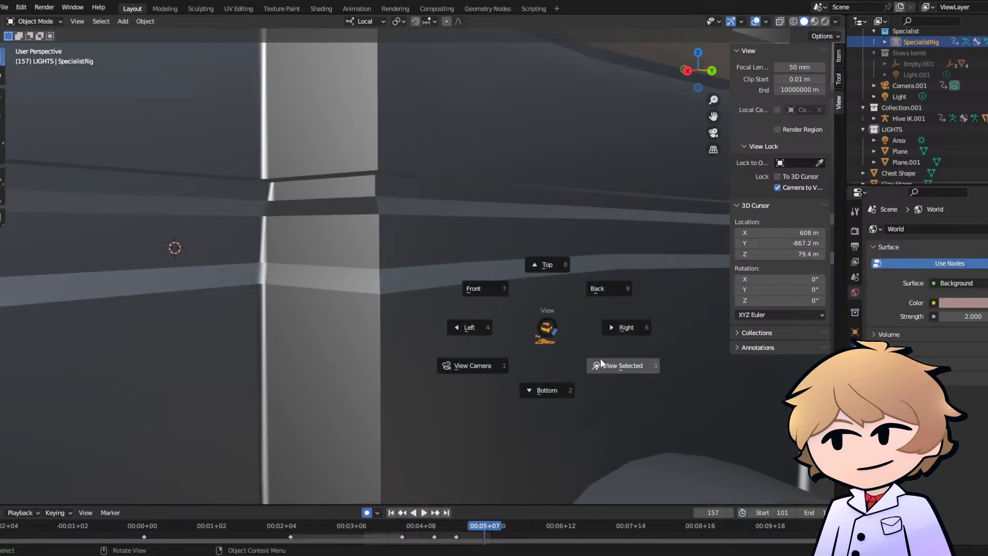
pyautogui.click(597, 355)
pyautogui.moveTo(597, 356); pyautogui.dragTo(492, 322, button='middle')
pyautogui.click(35, 21)
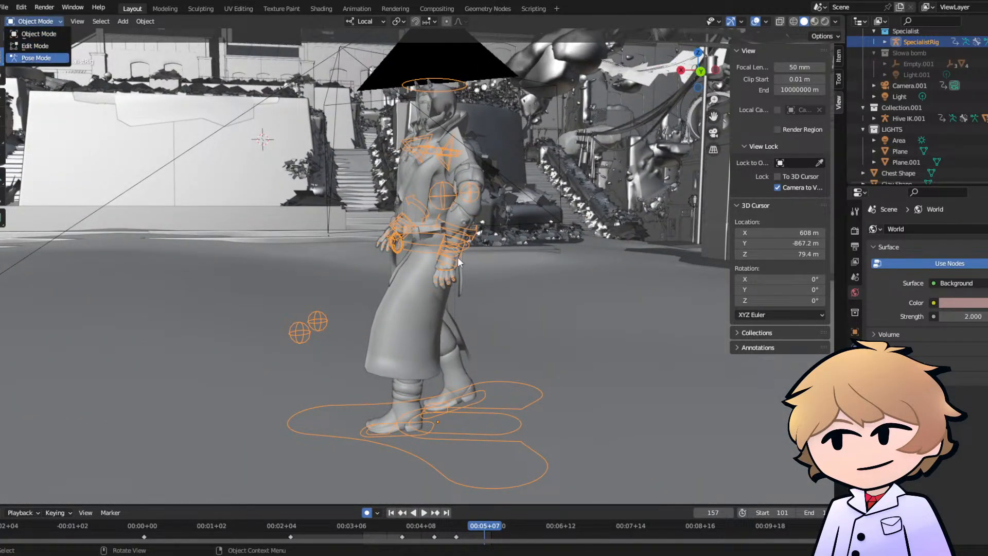
# - At frame 157, move the UpperArm.L IK controller outward from the body and adjust its position from behind the character
pyautogui.click(473, 196)
pyautogui.moveTo(452, 203); pyautogui.dragTo(473, 208, button='middle')
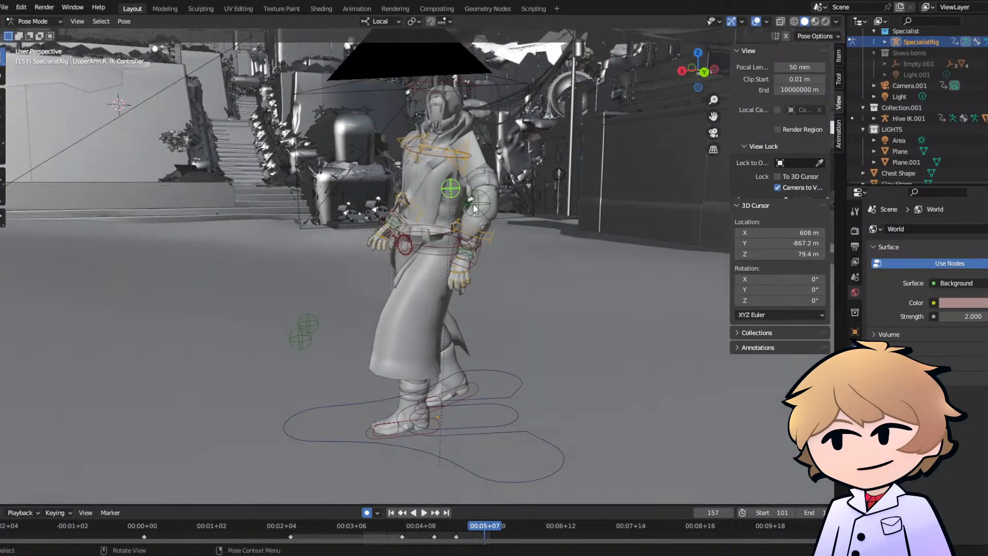
pyautogui.click(478, 204)
pyautogui.press('g')
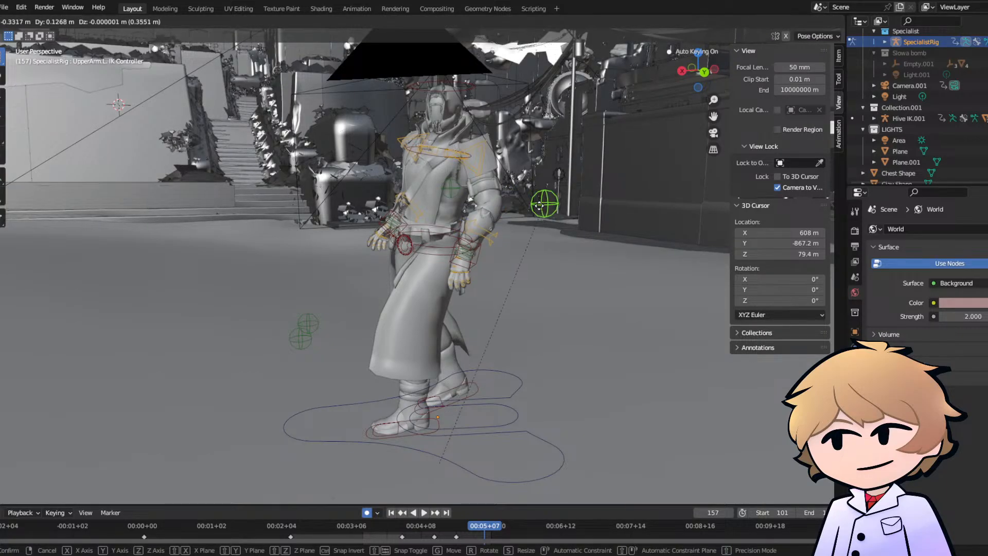
pyautogui.click(542, 197)
pyautogui.moveTo(541, 198); pyautogui.dragTo(345, 187, button='middle')
pyautogui.press('g')
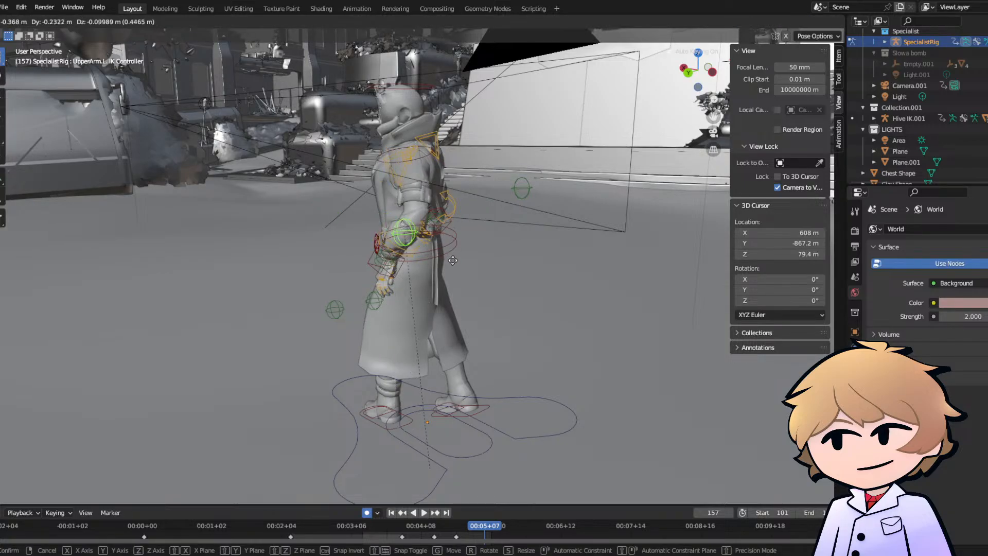
pyautogui.click(483, 283)
pyautogui.moveTo(483, 283); pyautogui.dragTo(515, 278, button='middle')
# - At frame 119, move the UpperArm.L IK controller outward past the elbow and play back the arm motion
pyautogui.moveTo(474, 525); pyautogui.dragTo(396, 511)
pyautogui.press('space')
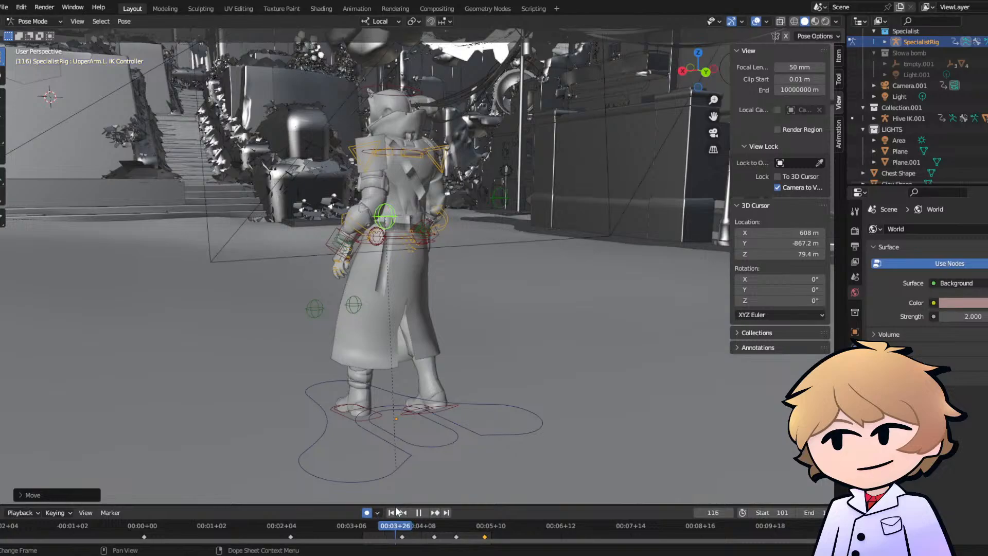
pyautogui.press('space')
pyautogui.press('g')
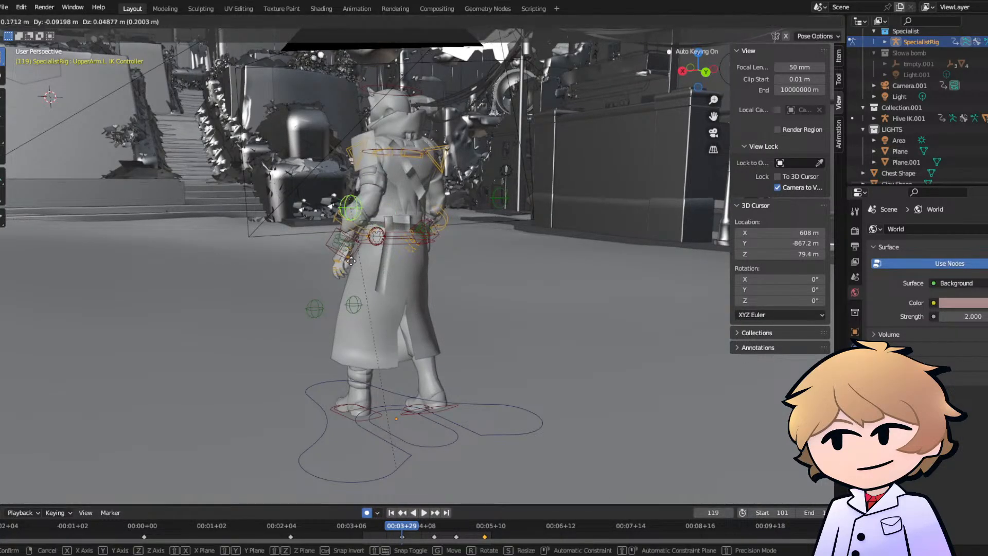
pyautogui.click(324, 250)
pyautogui.press('space')
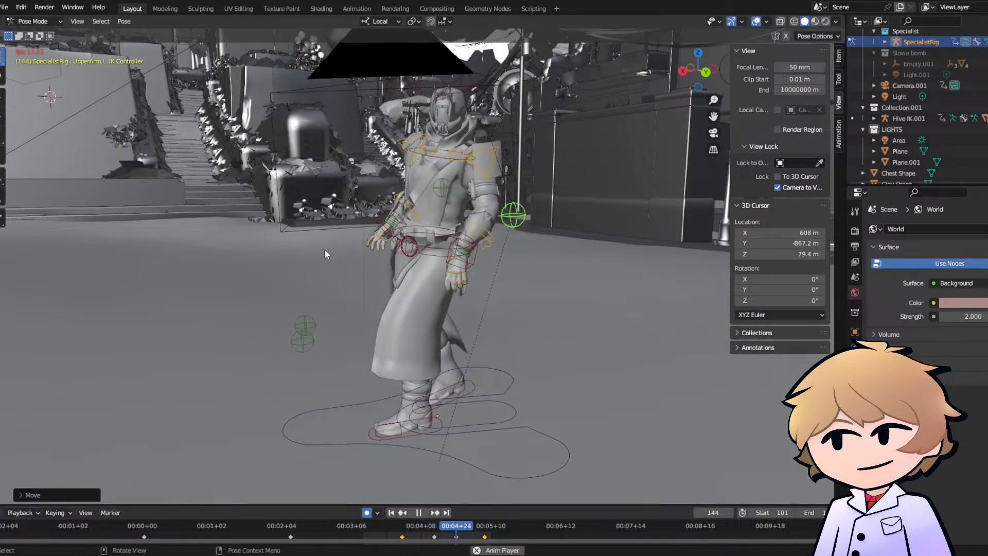
# - Stop the playback at frame 159, save the file, and return to the camera view
pyautogui.press('space')
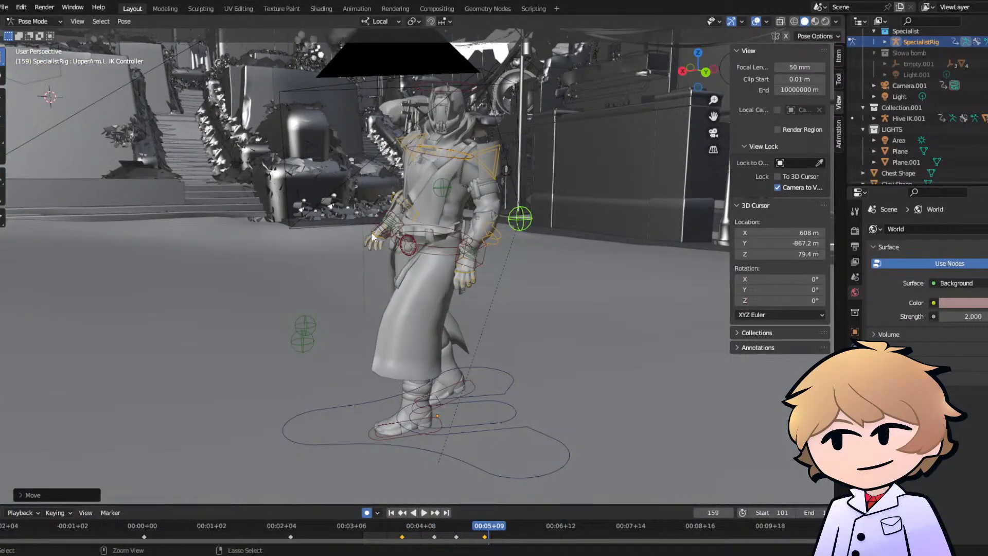
pyautogui.hotkey('ctrl', 's')
pyautogui.click(713, 133)
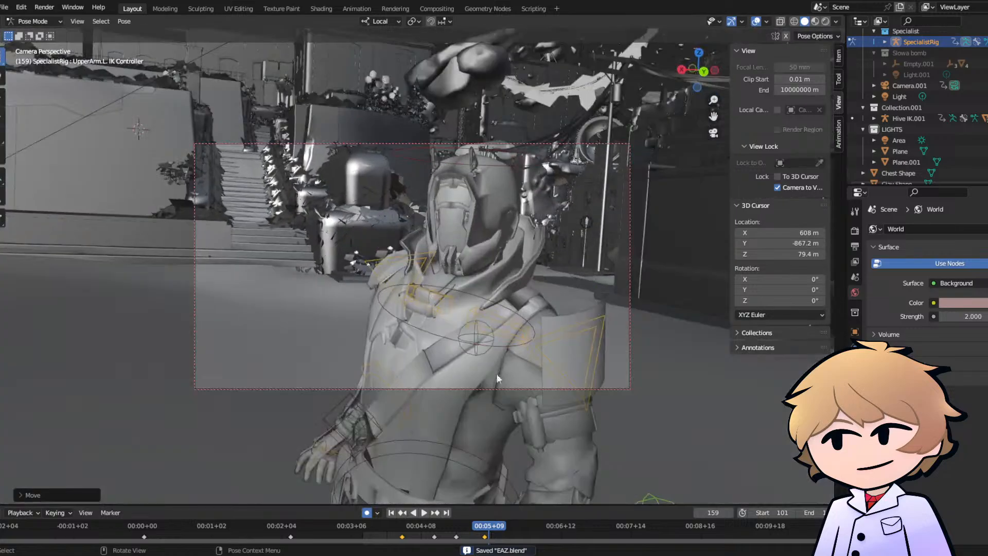
# - Play back the arm motion through the camera from around frame 100 up to frame 160
pyautogui.click(366, 523)
pyautogui.press('space')
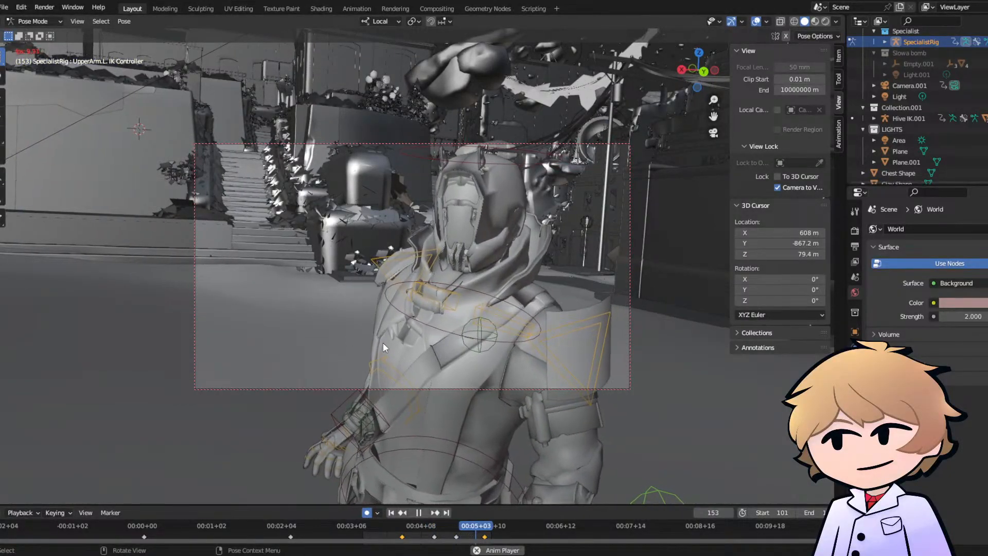
pyautogui.press('space')
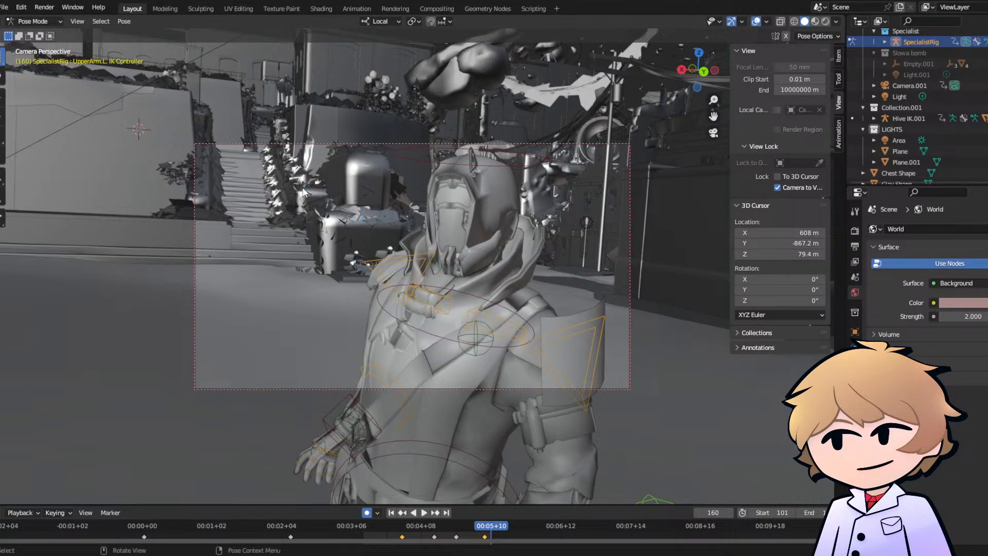
# - Save the file, return the SpecialistRig to Object Mode, and render the animation, bringing up the render window
pyautogui.hotkey('ctrl', 's')
pyautogui.click(31, 21)
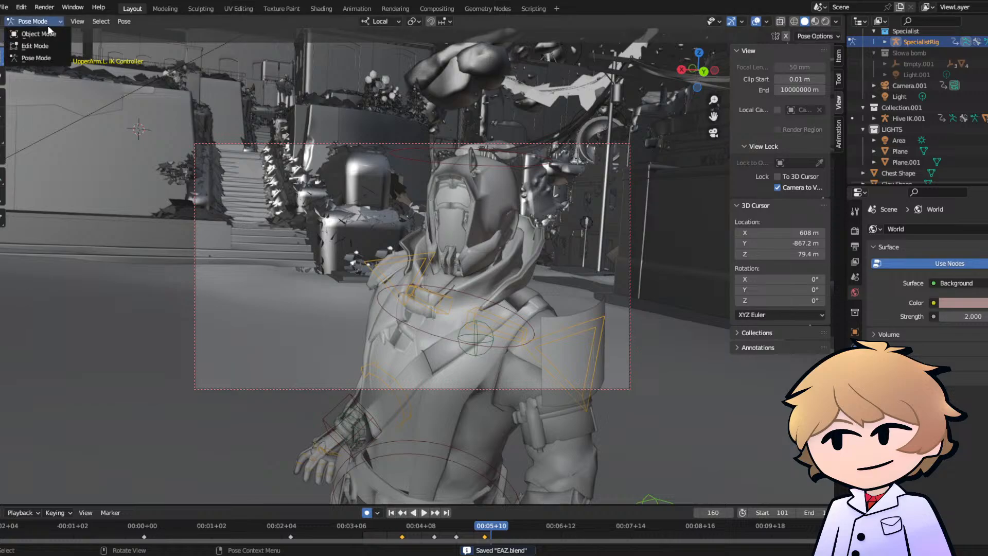
pyautogui.click(30, 30)
pyautogui.click(44, 7)
pyautogui.click(73, 30)
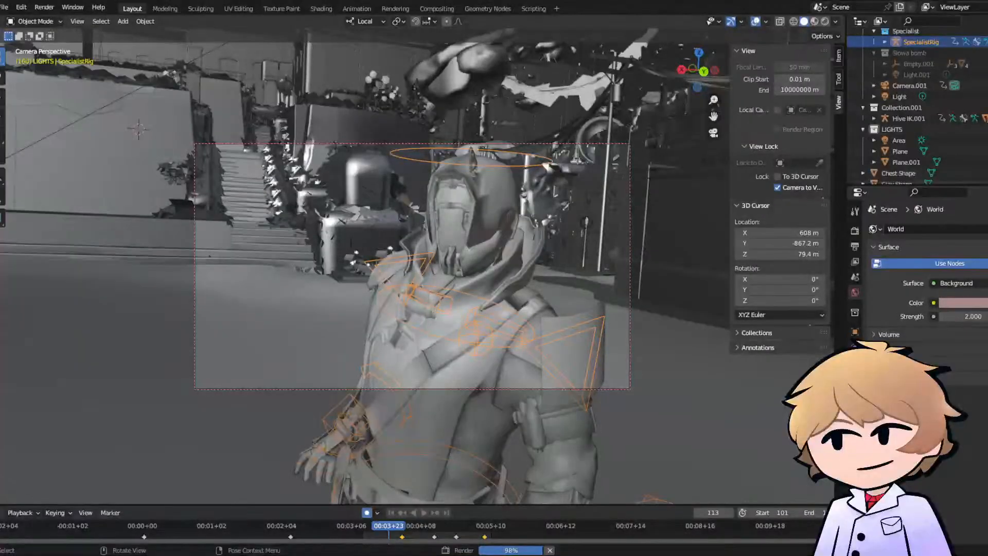
pyautogui.hotkey('alt', 'Tab')
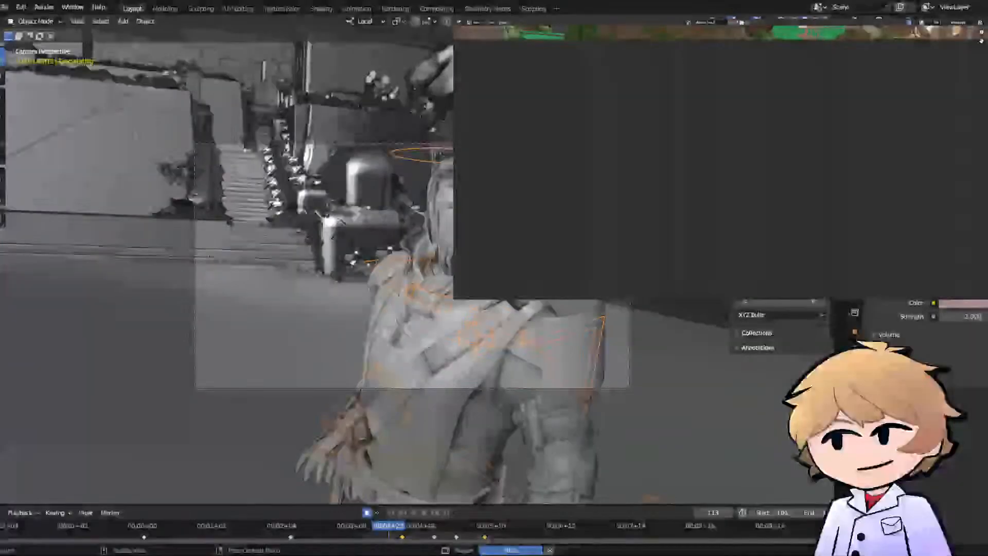
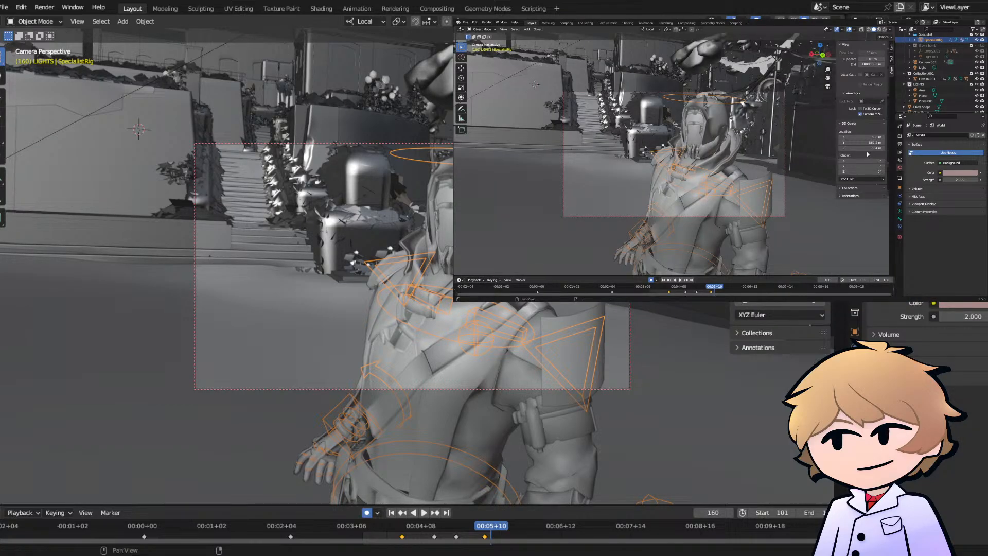
# - Leave the camera view to see the character from behind, and save the scene file EAZ.blend
pyautogui.press('KP_0')
pyautogui.moveTo(248, 139); pyautogui.dragTo(383, 144, button='middle')
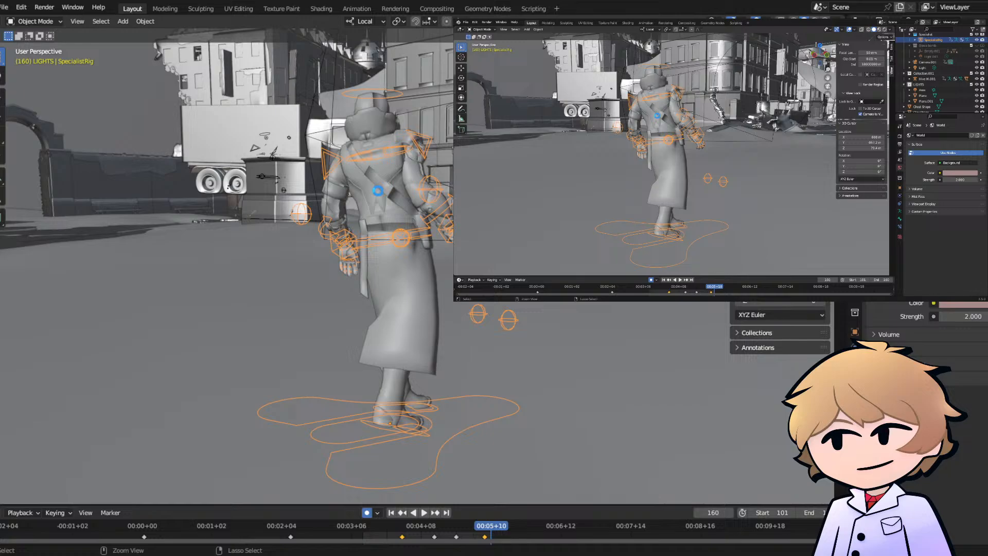
pyautogui.hotkey('ctrl', 's')
pyautogui.hotkey('ctrl', 's')
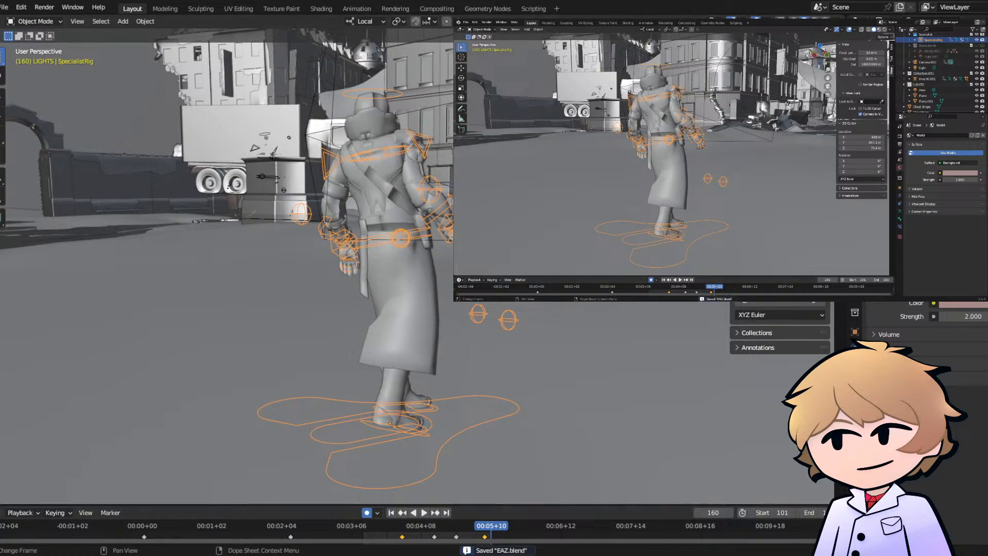